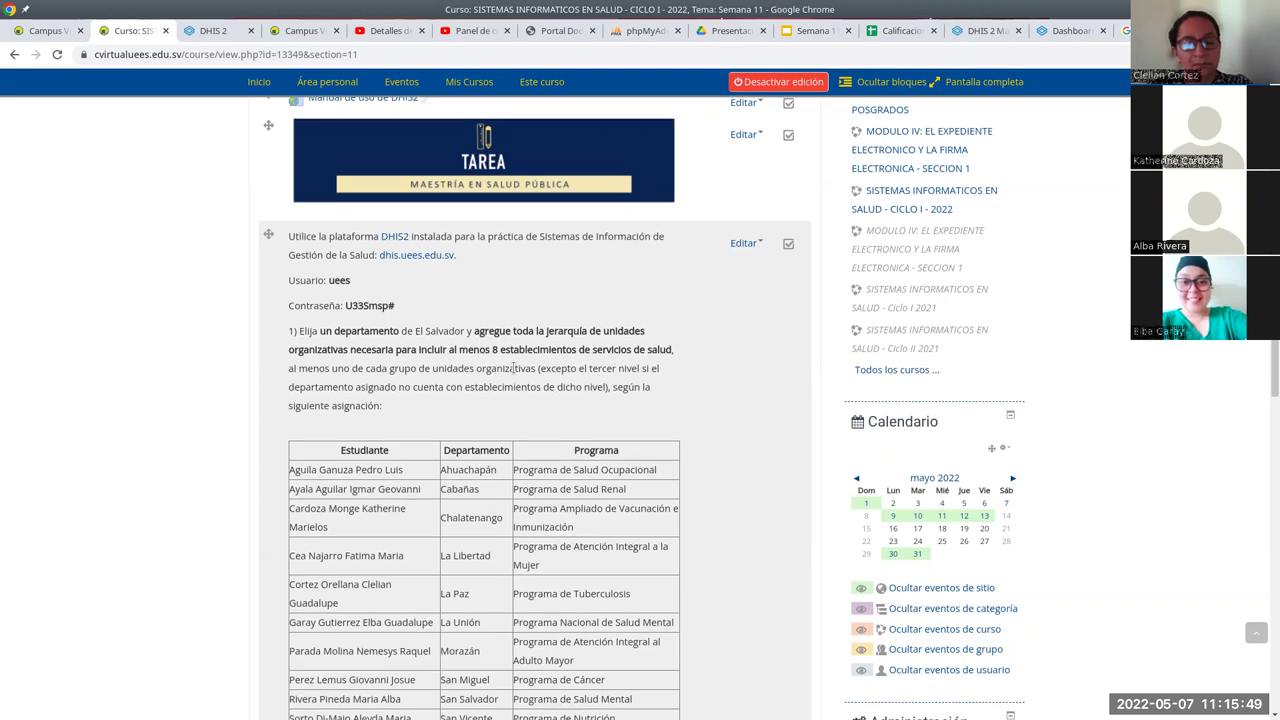
Review the assignment instructions and the department and program table, and open the linked dhis.uees.edu.sv platform
scroll(480, 365, "down", 3)
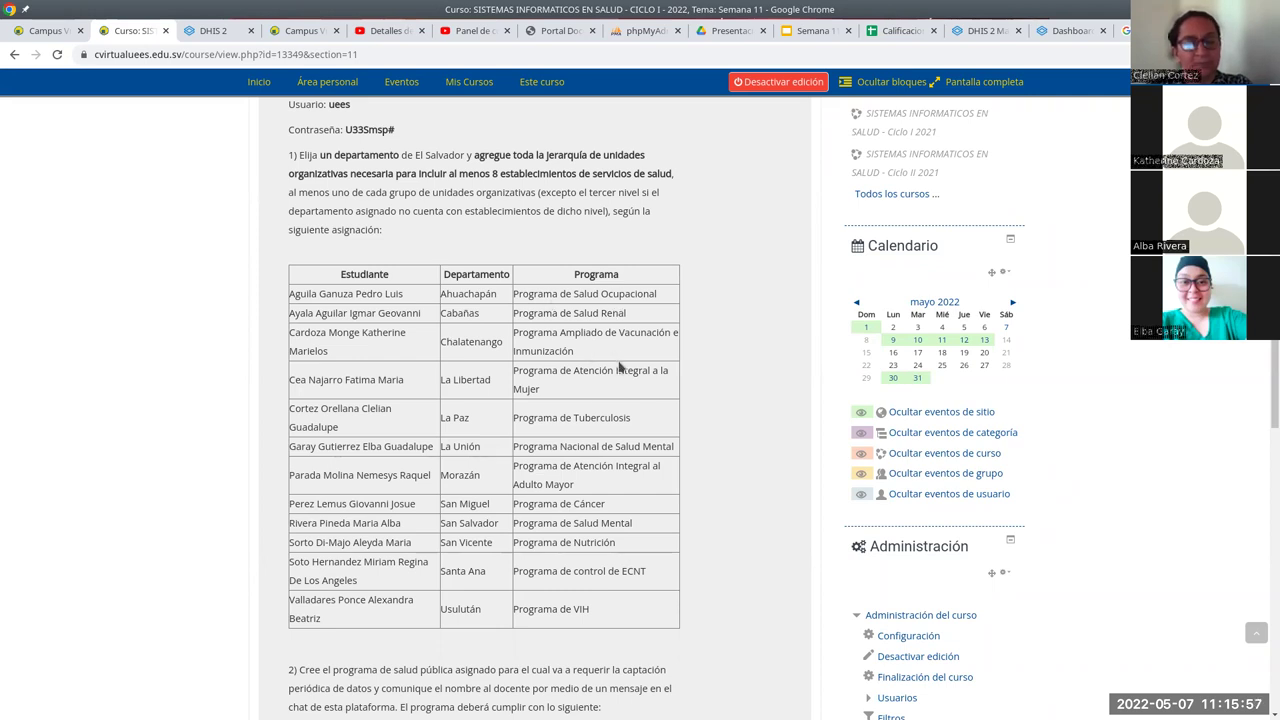
scroll(620, 369, "down", 3)
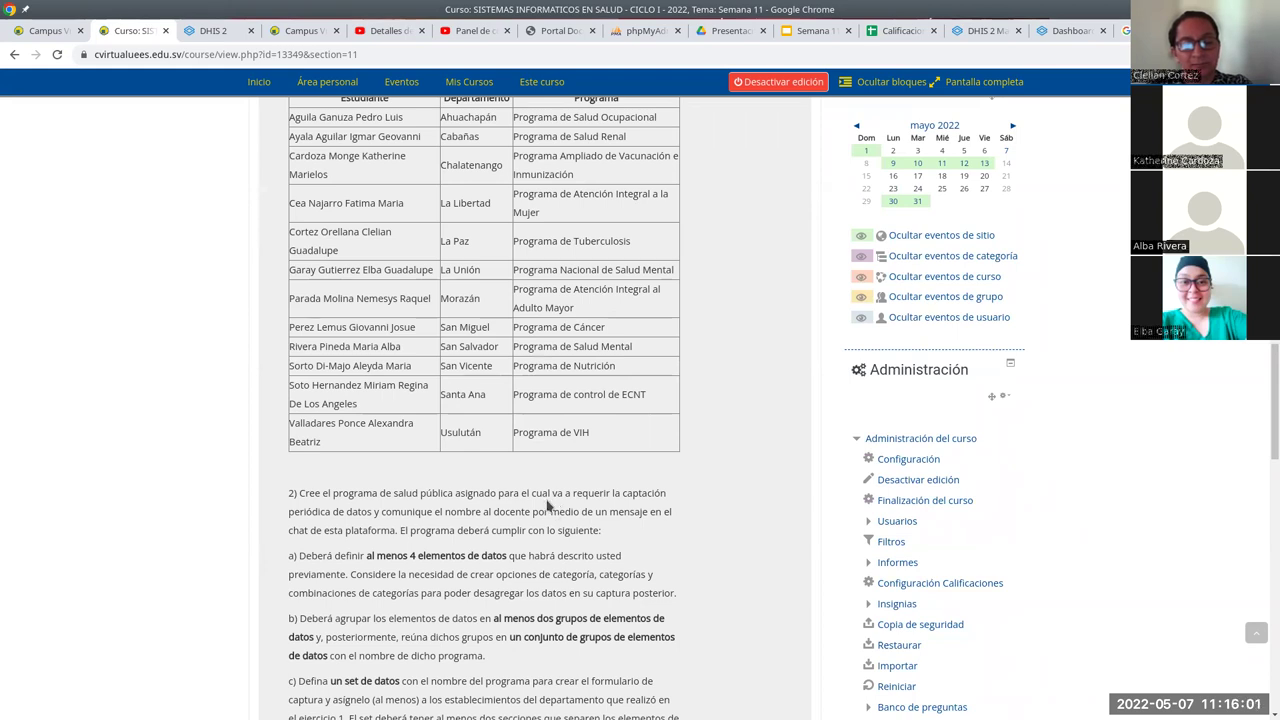
scroll(547, 507, "down", 2)
scroll(306, 362, "up", 5)
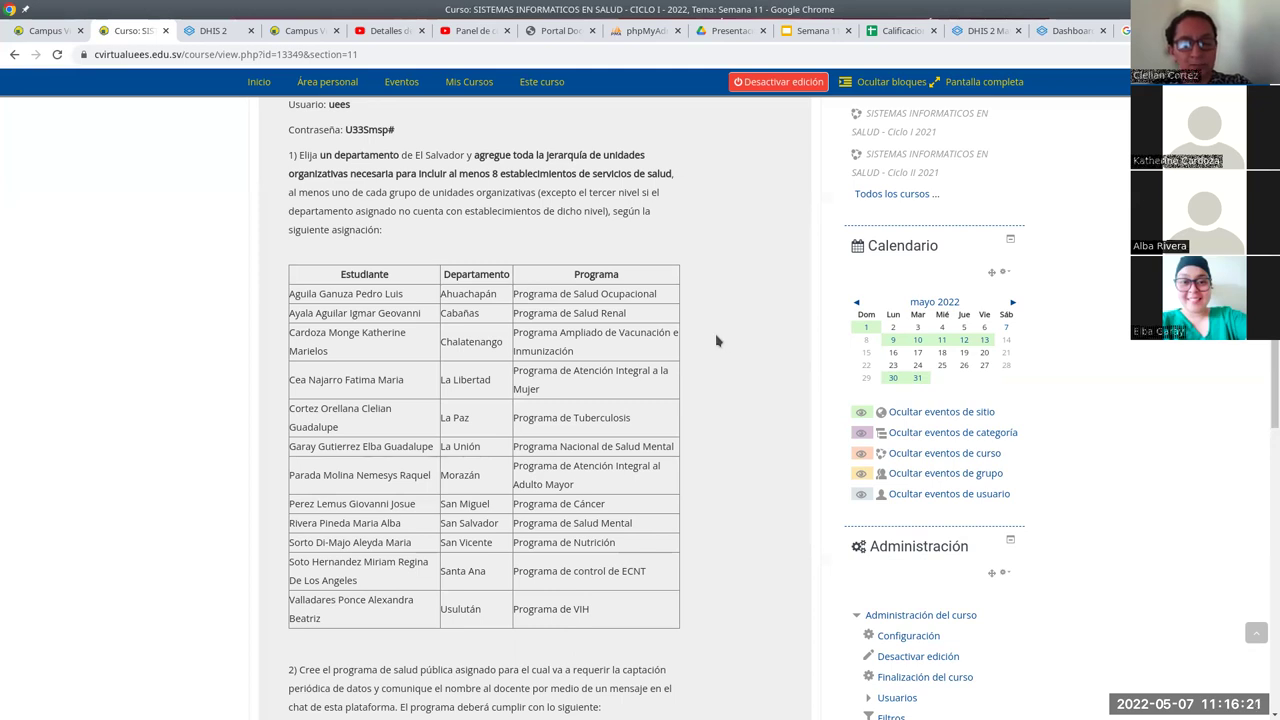
scroll(711, 300, "up", 2)
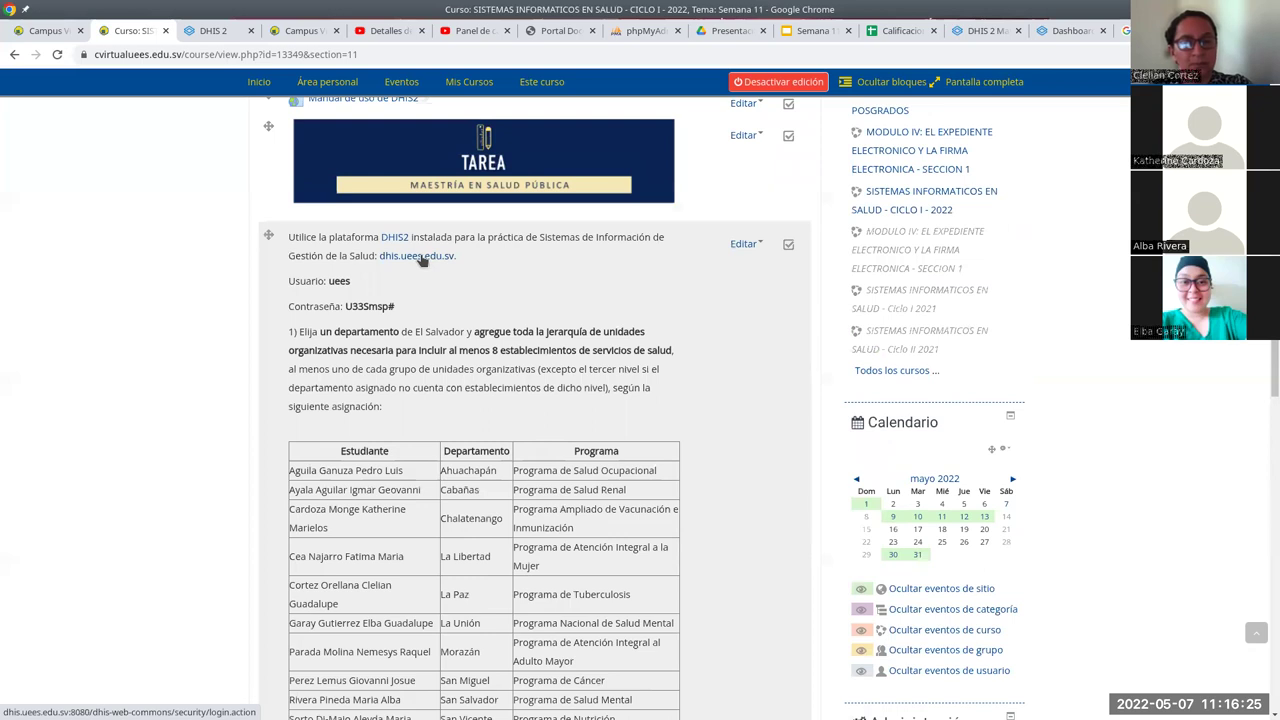
left_click(421, 258)
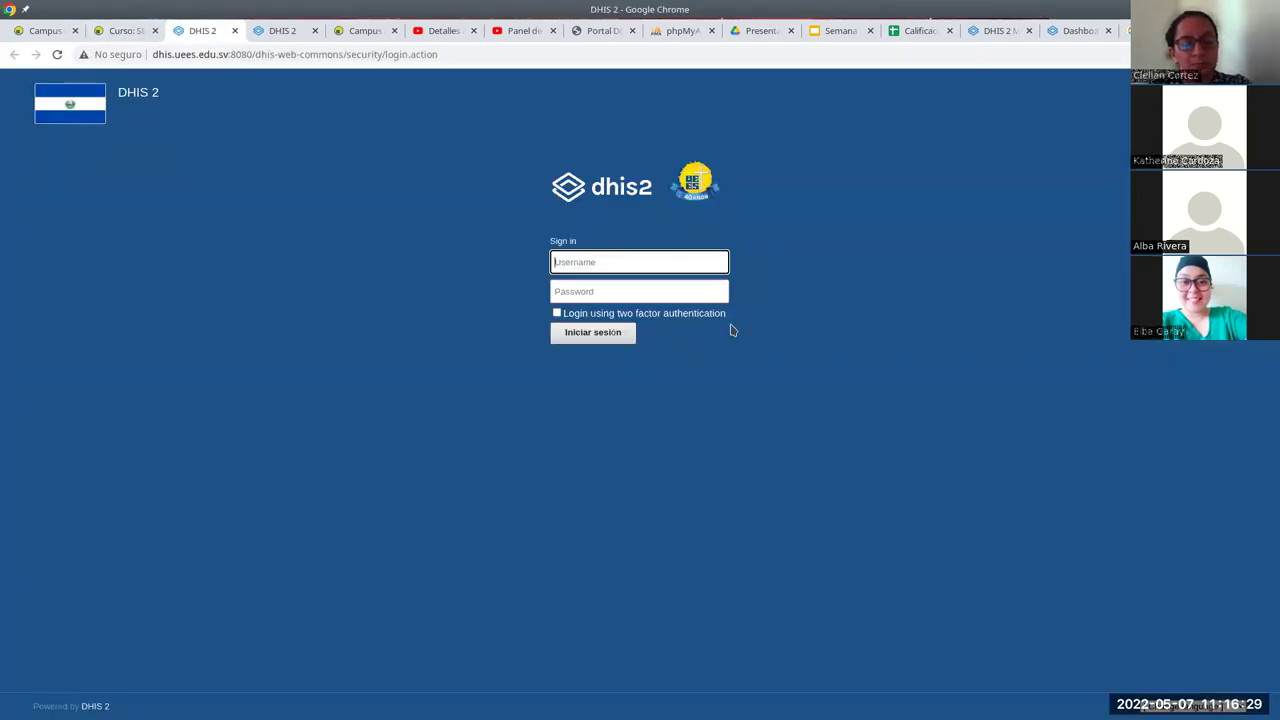
Enter uees as the username on the DHIS 2 sign-in form and activate the password field
type("uee")
left_click(684, 290)
left_click(612, 291)
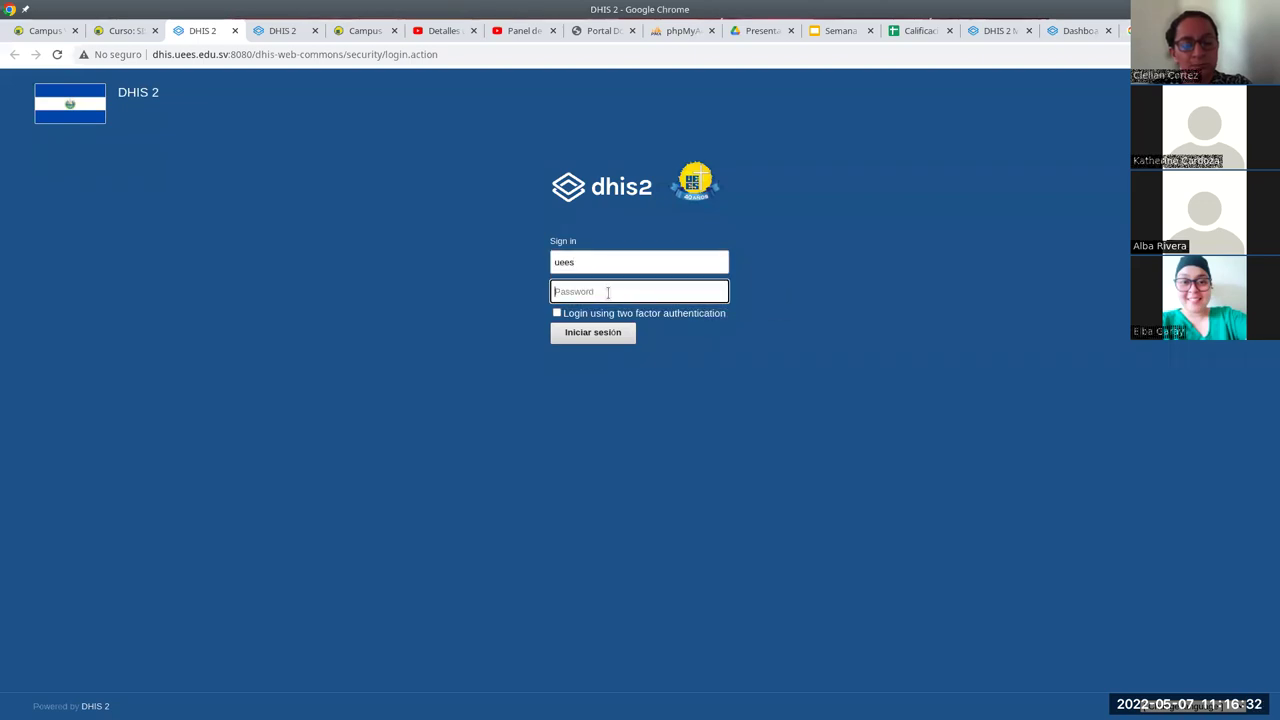
Copy the account password from the course assignment page, paste it into the DHIS 2 password field and sign in
left_click(105, 36)
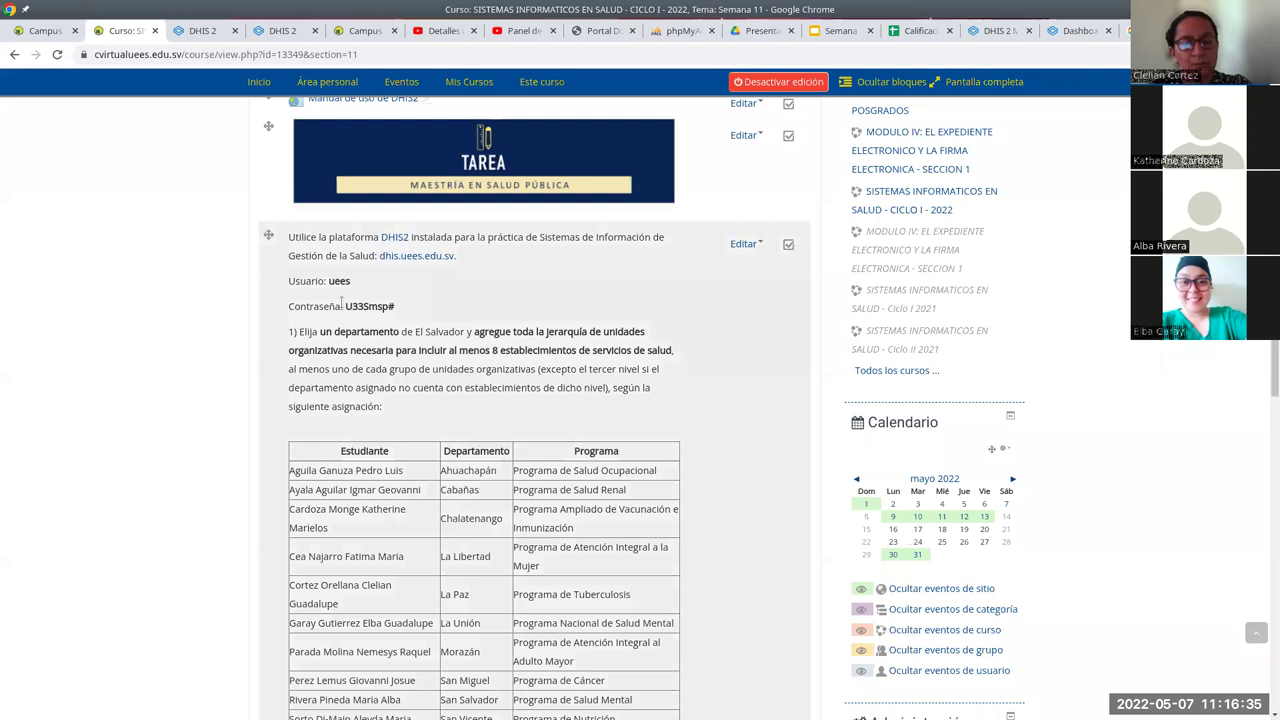
left_click_drag(345, 306, 396, 308)
right_click(381, 310)
left_click(409, 318)
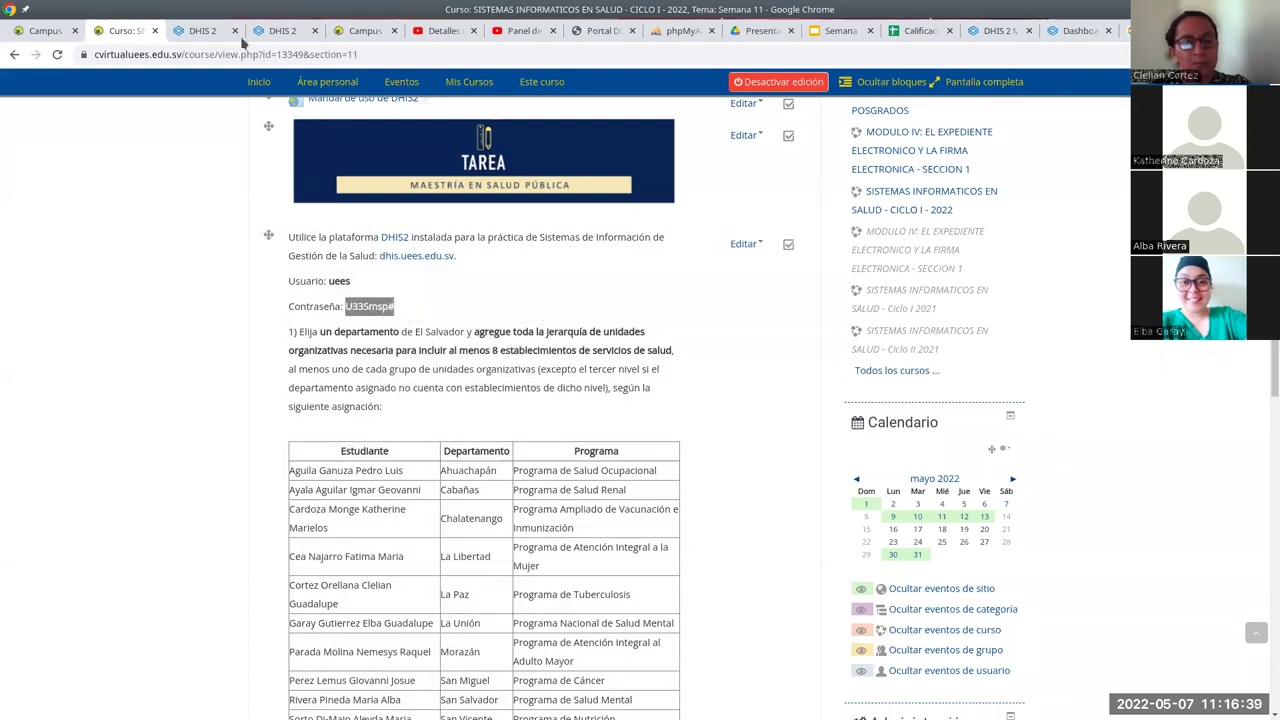
left_click(213, 31)
key("ctrl+v")
left_click(603, 332)
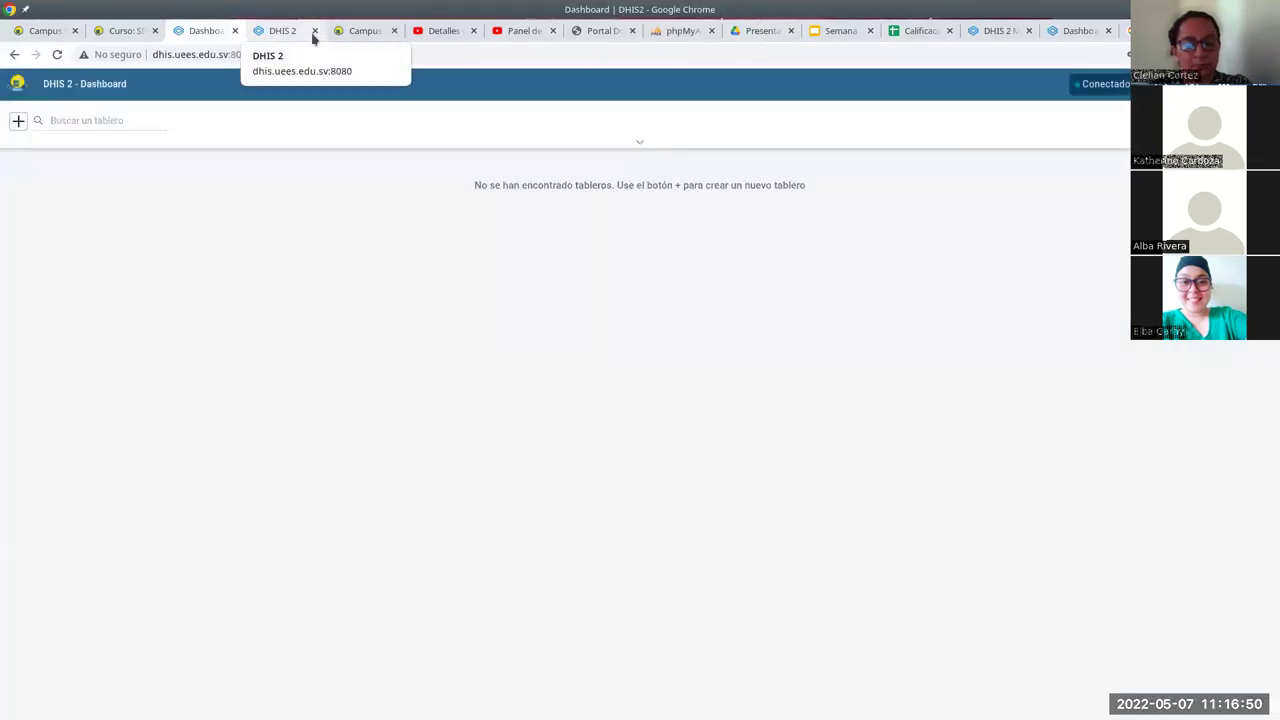
Close the duplicate DHIS 2 page, look through the available applications and open the Mantenimiento app
left_click(314, 31)
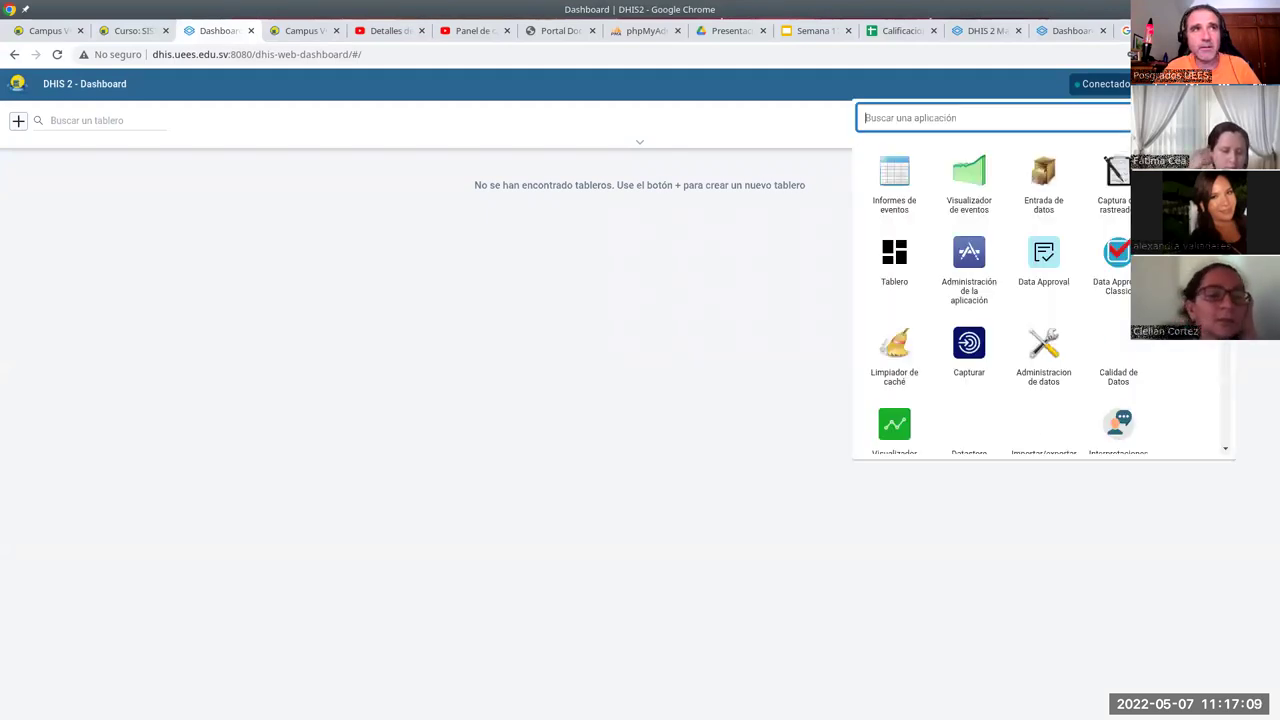
scroll(1044, 300, "down", 5)
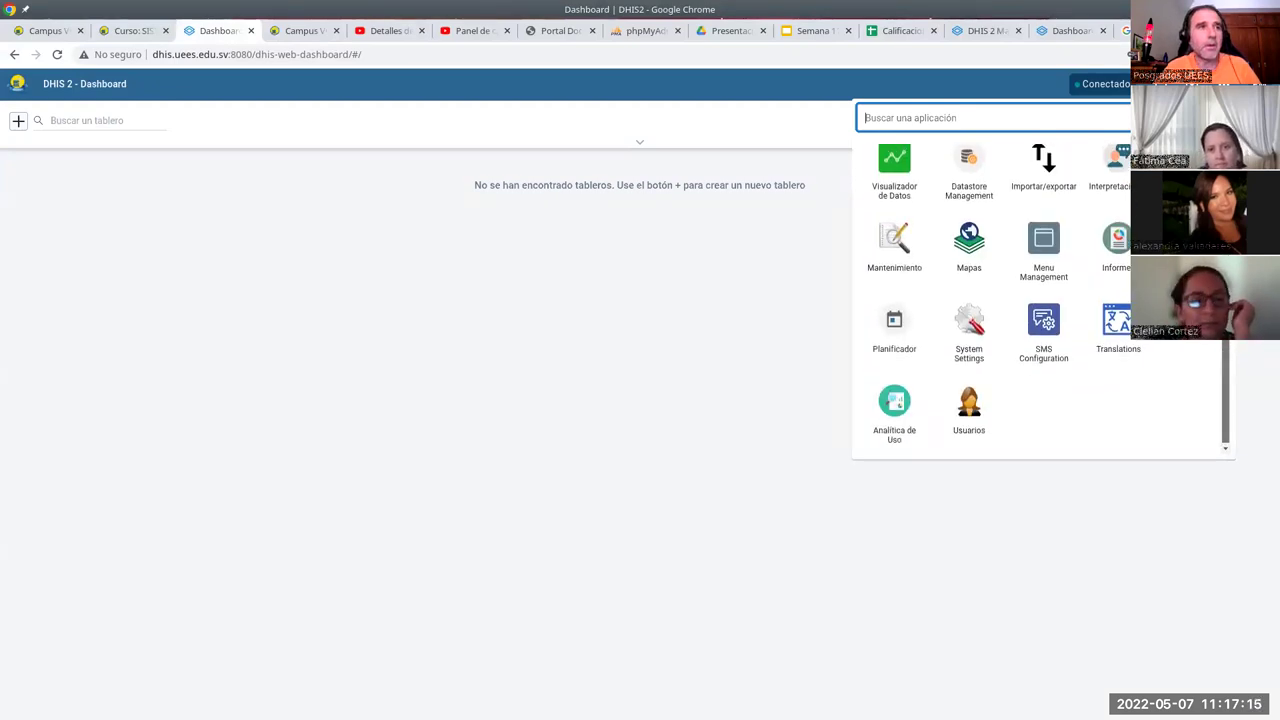
scroll(1044, 300, "up", 5)
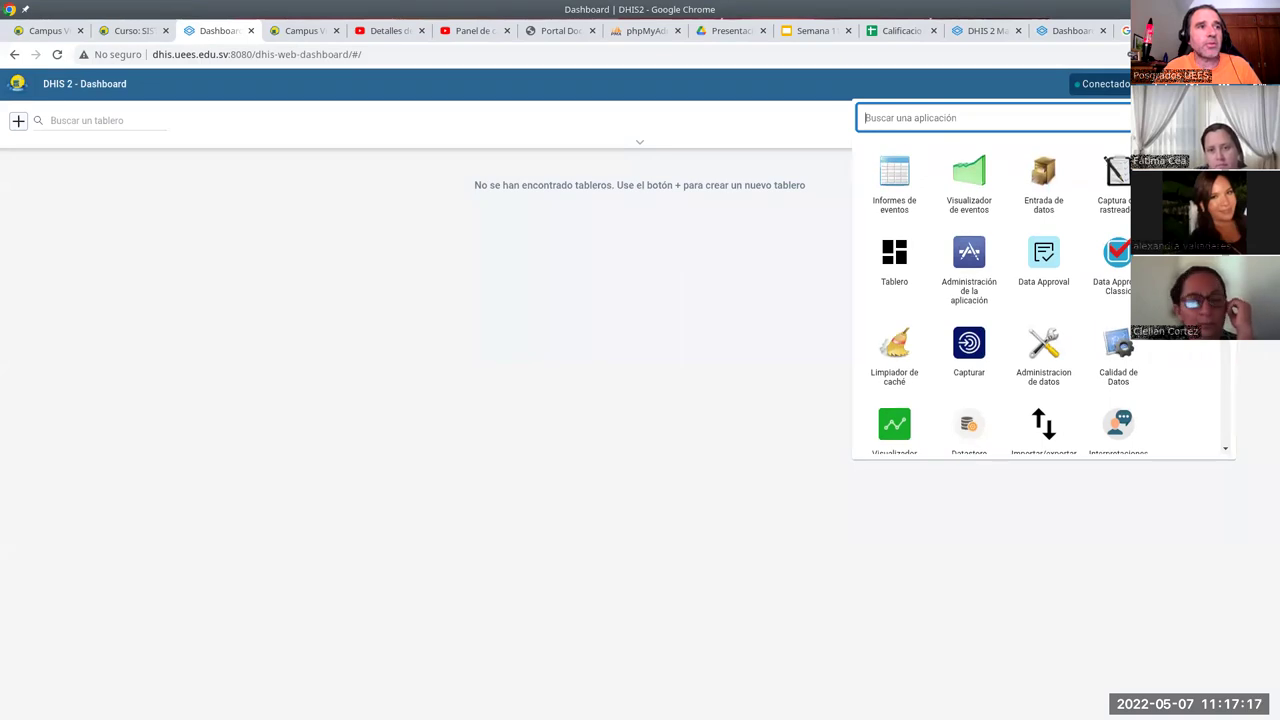
scroll(1044, 300, "down", 2)
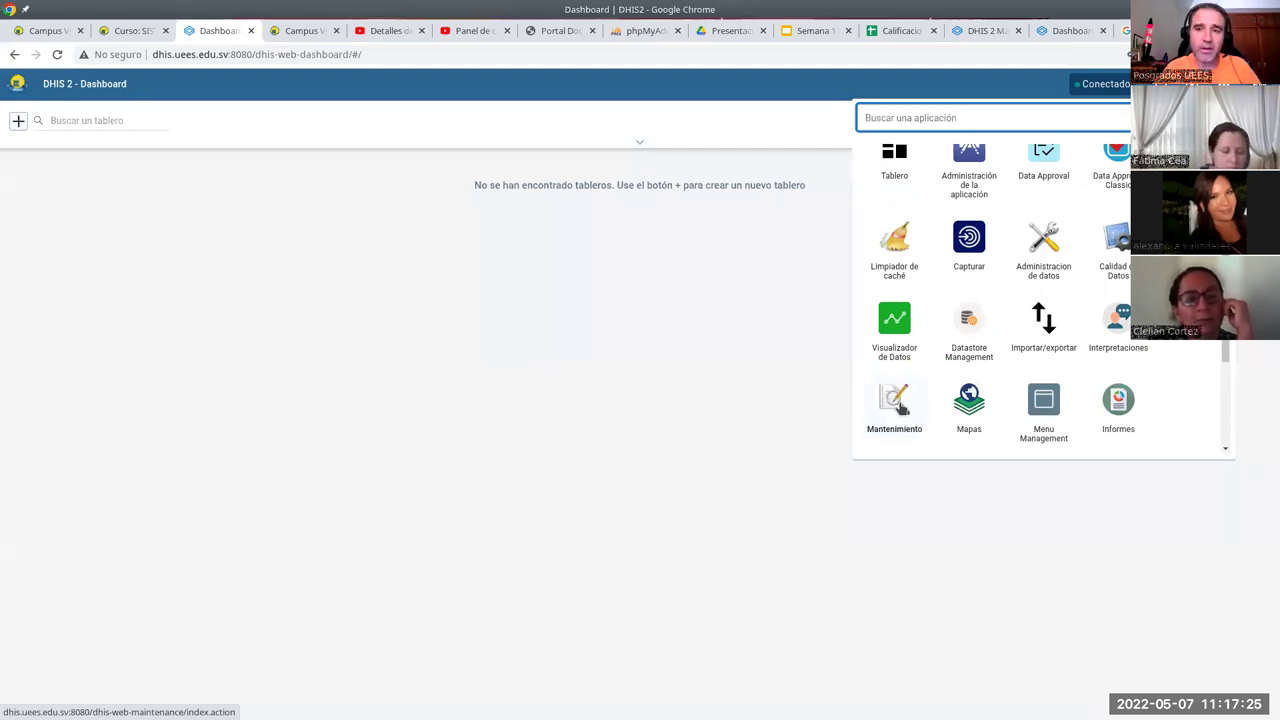
scroll(920, 397, "up", 2)
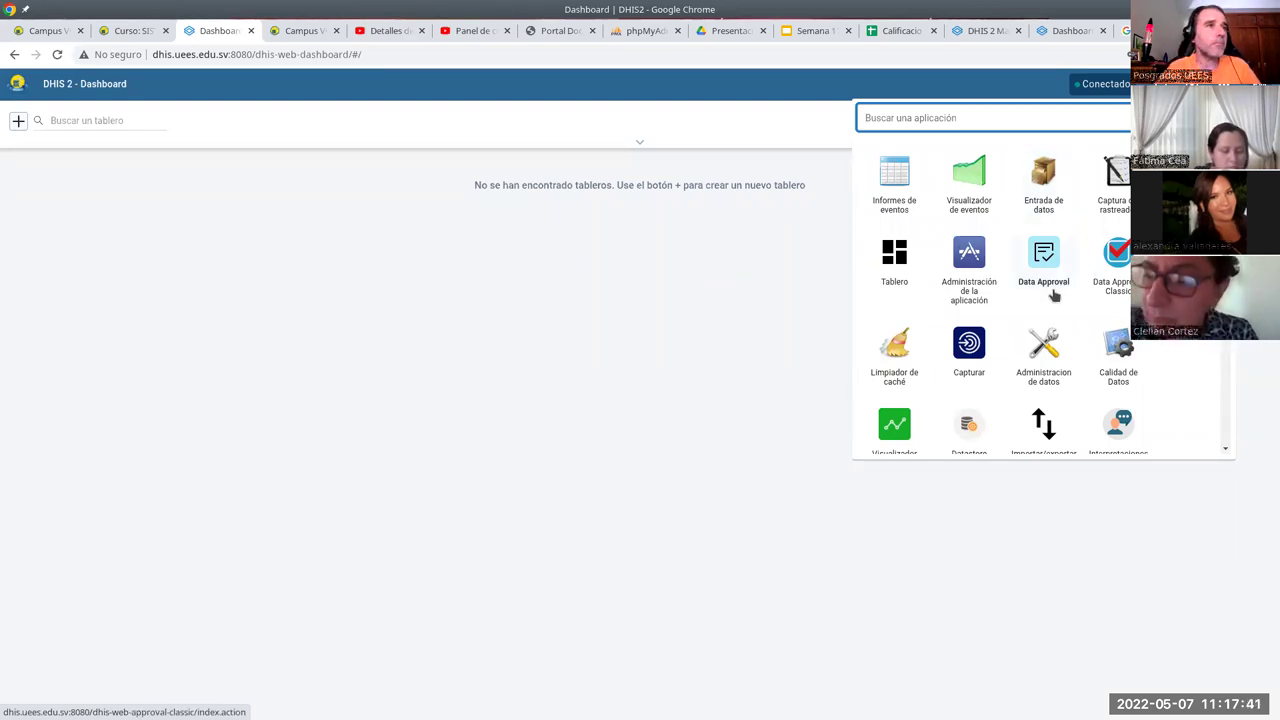
scroll(1050, 290, "down", 2)
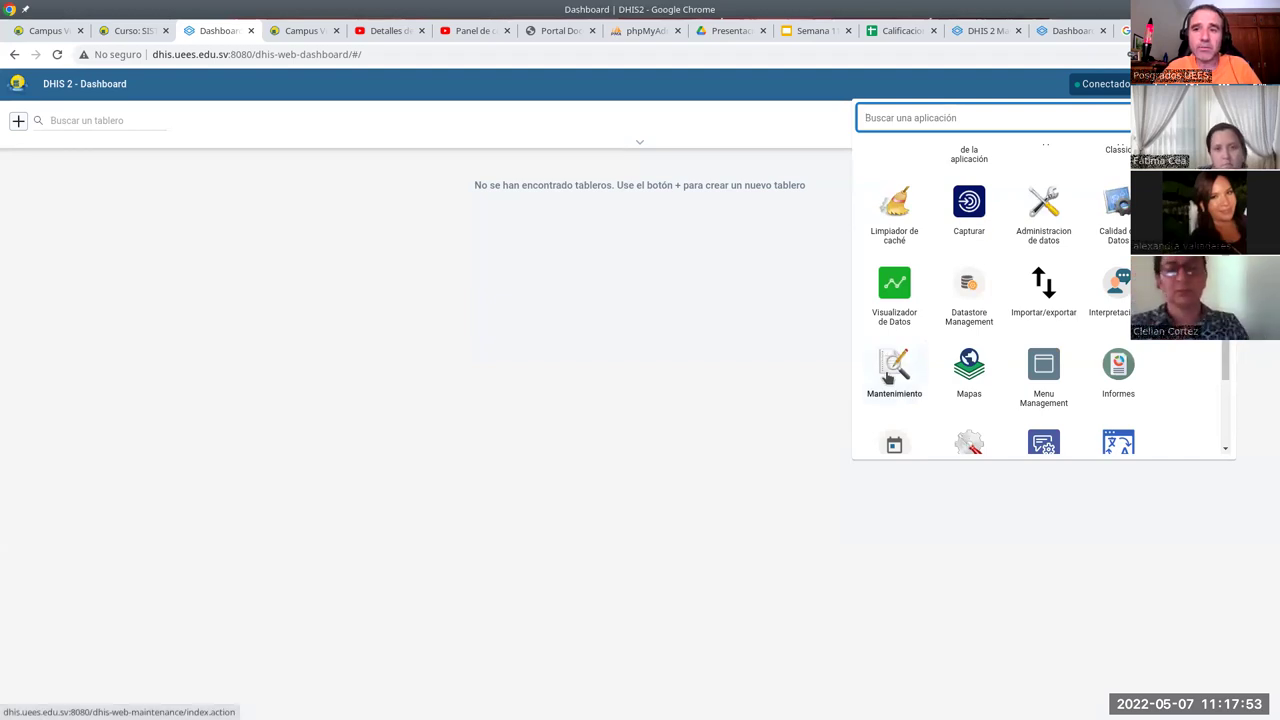
left_click(886, 375)
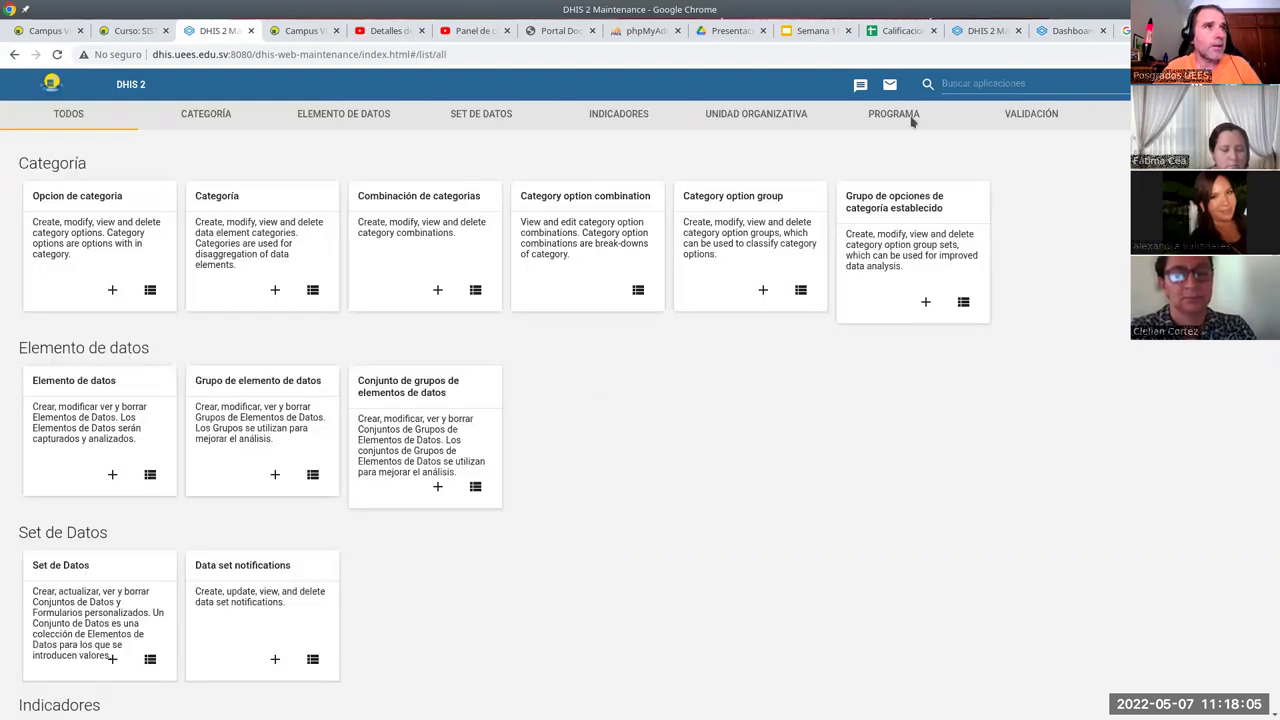
Look over the maintenance object categories and open the list of organisation units under Unidad organizativa
scroll(480, 512, "down", 6)
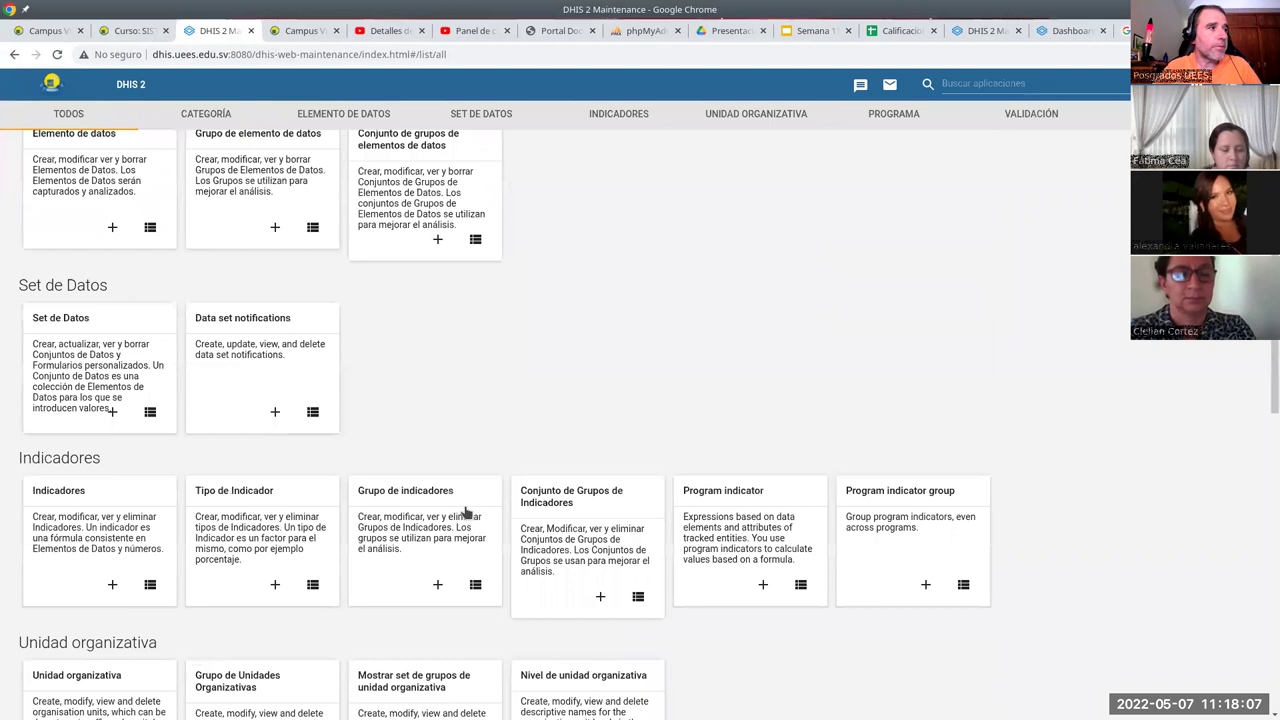
scroll(305, 240, "up", 5)
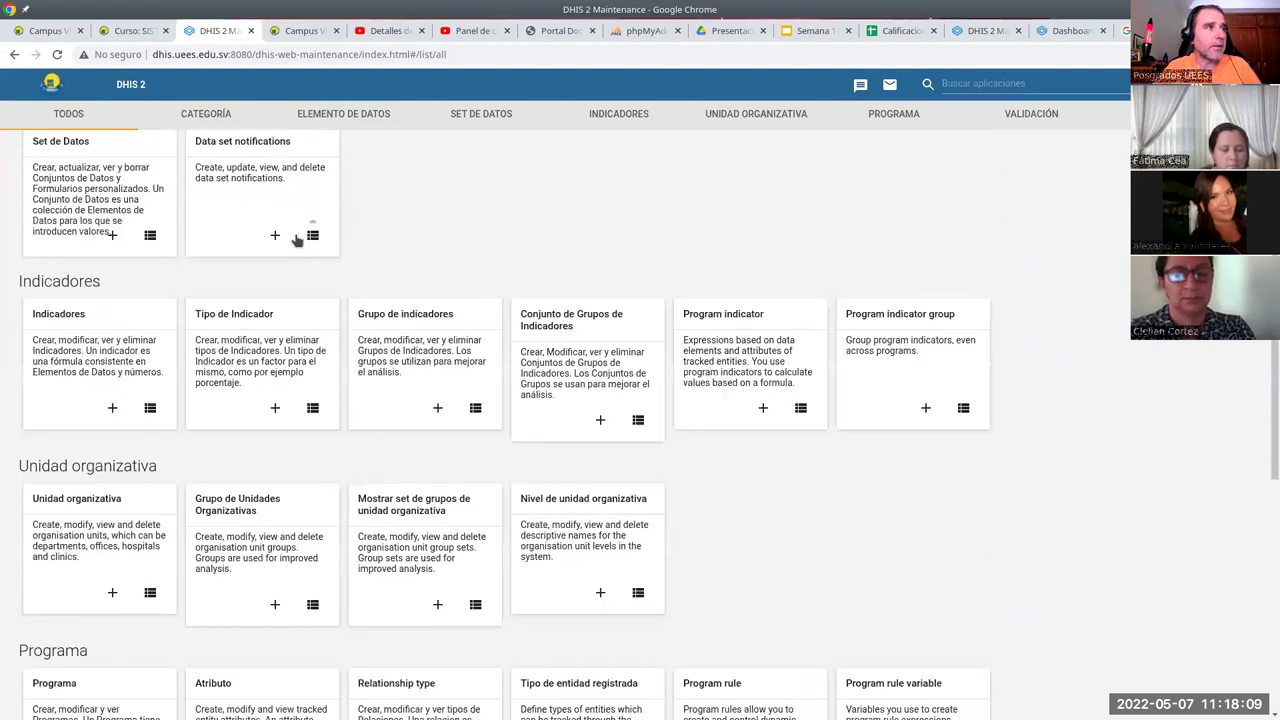
scroll(428, 229, "up", 1)
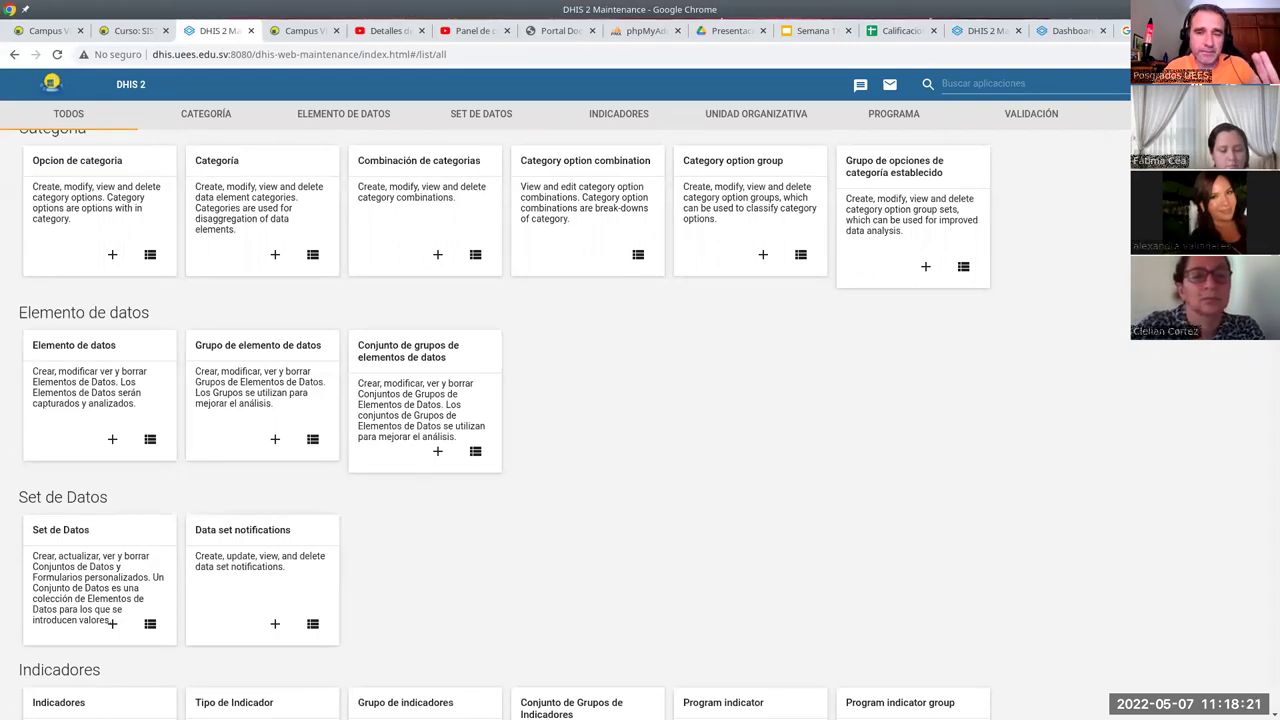
left_click(760, 118)
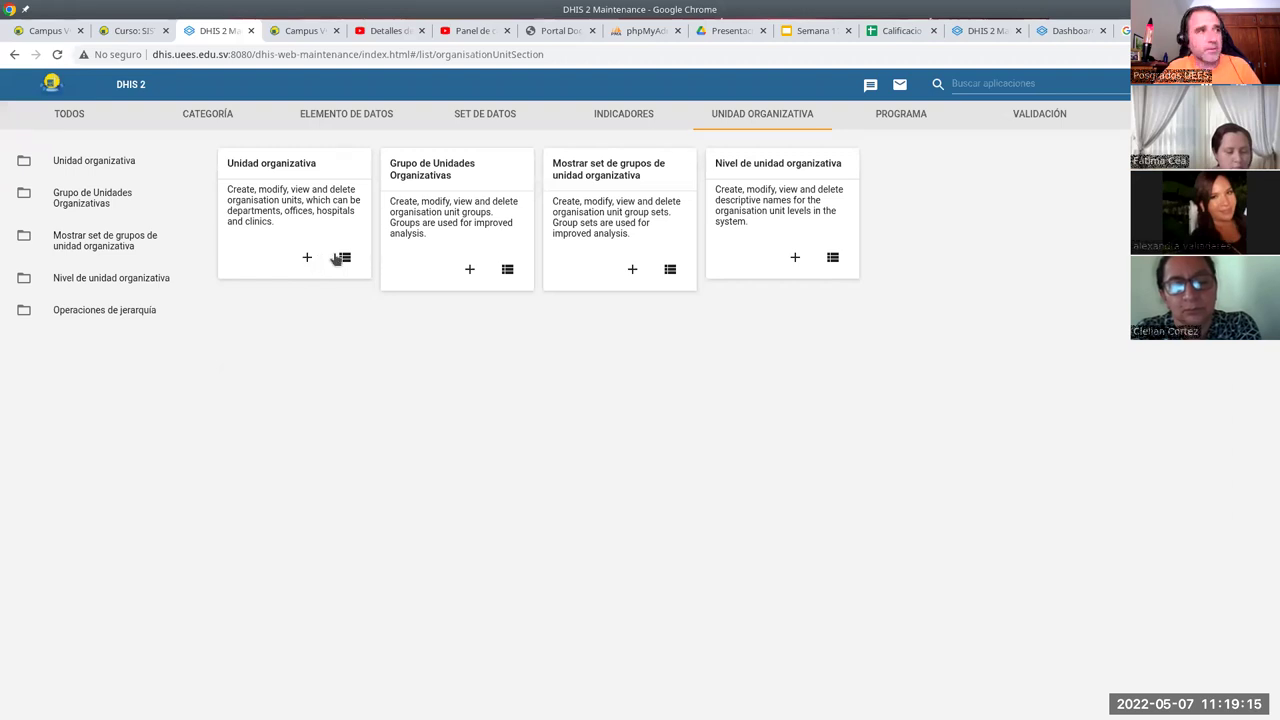
left_click(344, 258)
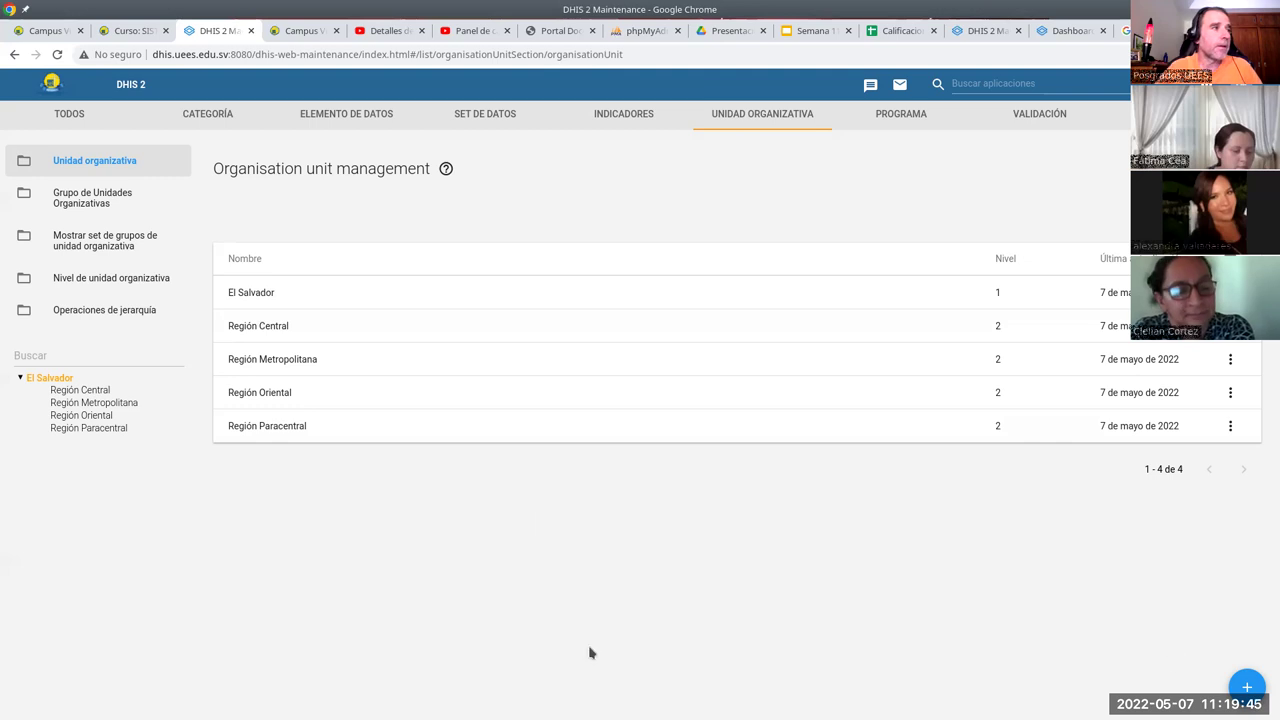
View Región Central, Metropolitana, Oriental and Paracentral one by one in the hierarchy, and return to El Salvador
left_click(63, 392)
left_click(73, 404)
left_click(75, 415)
left_click(76, 428)
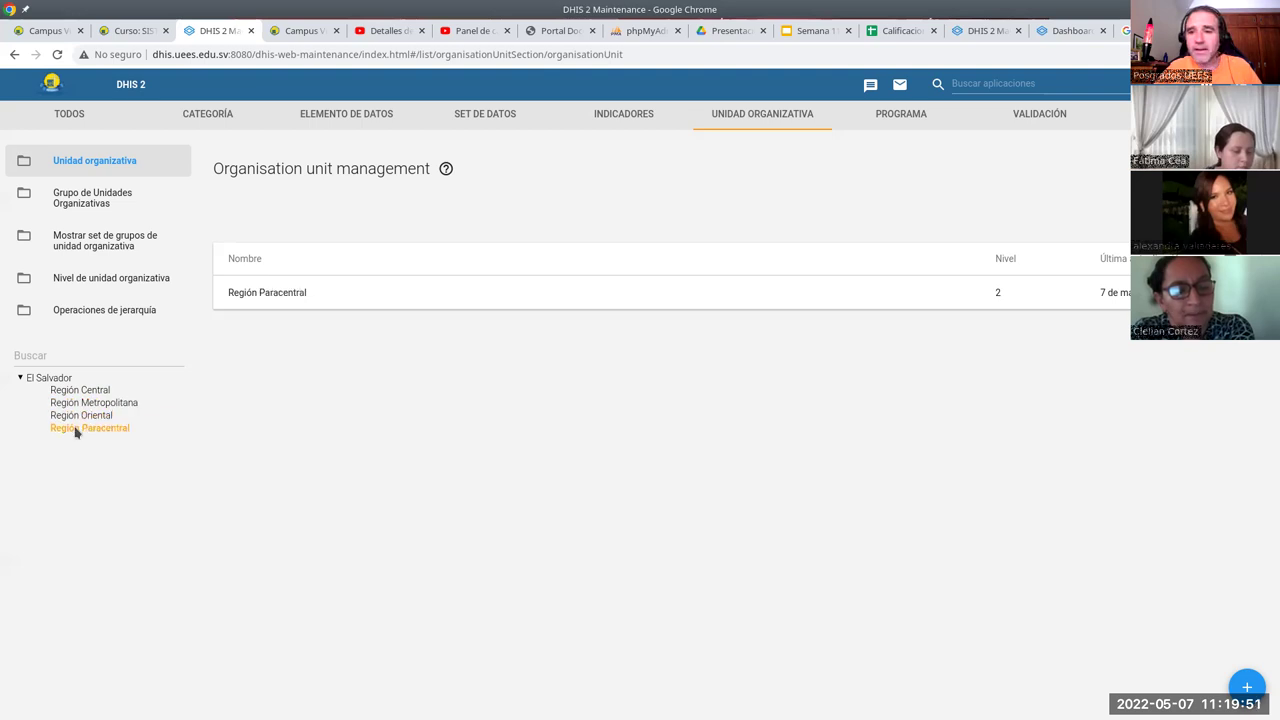
left_click(52, 379)
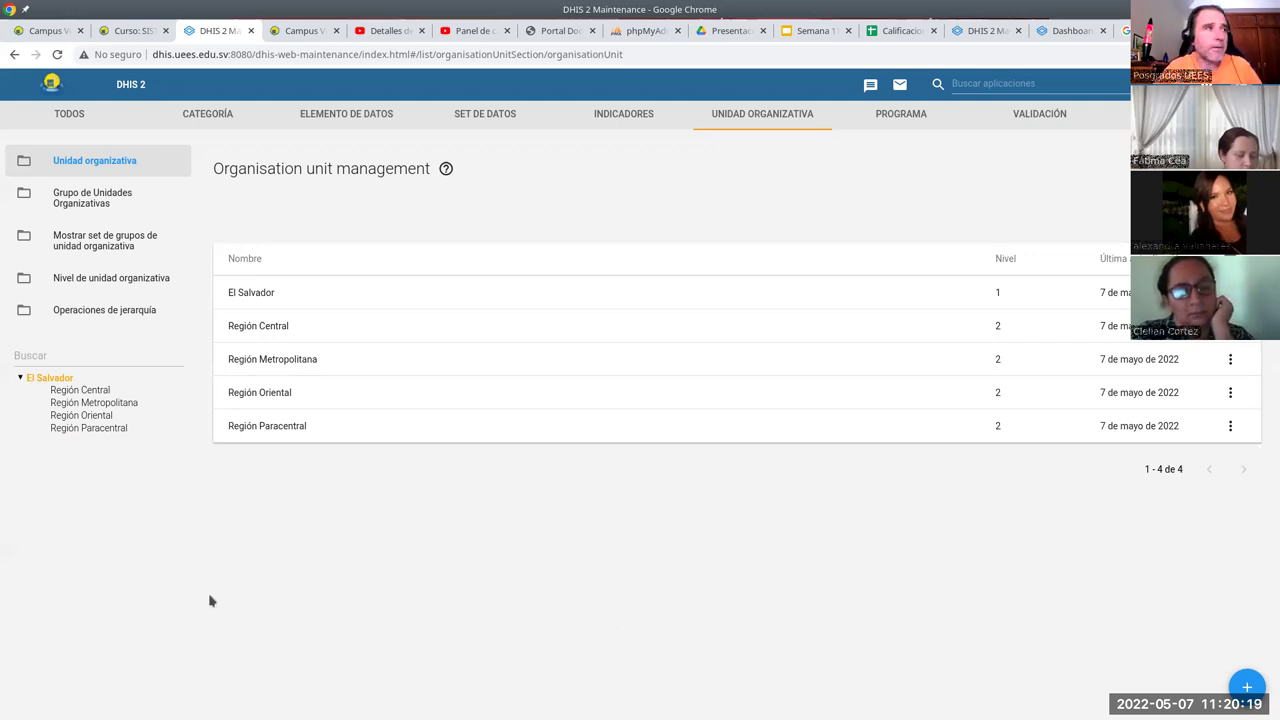
Add a new organisation unit under El Salvador named "Región Occidental" with the short name "RegOcc"
left_click(1248, 688)
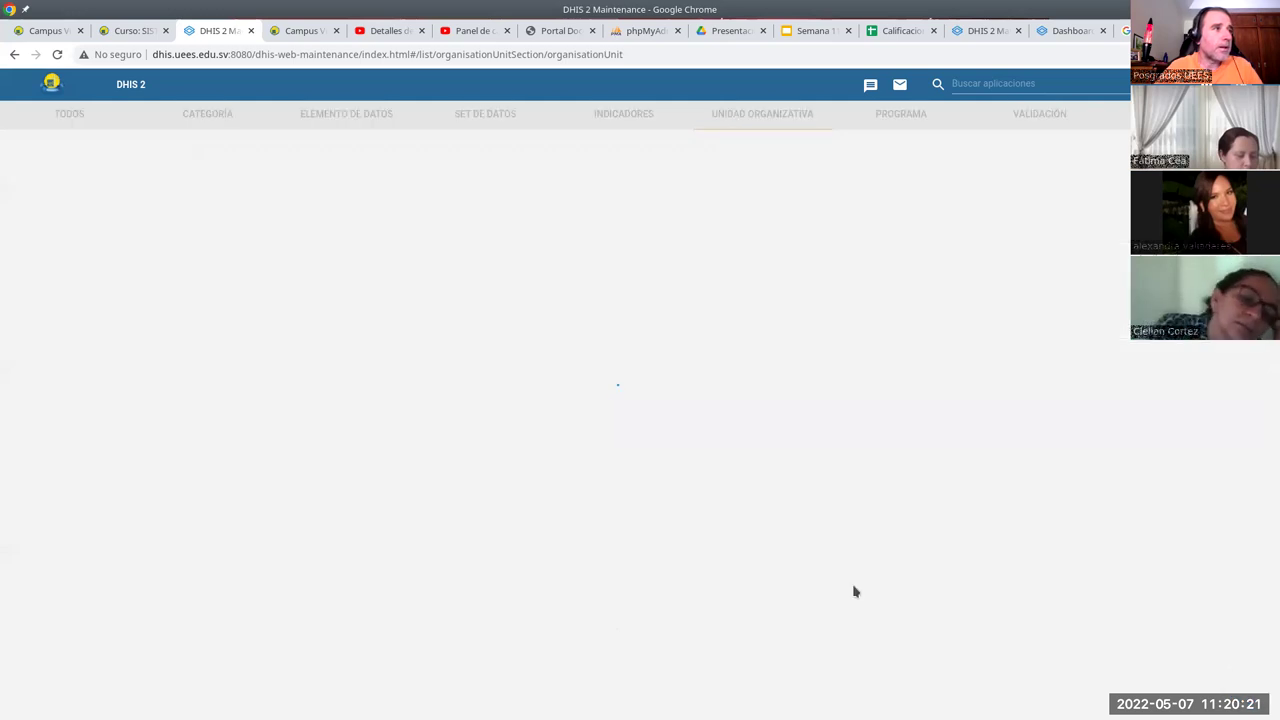
left_click(174, 253)
type("Región Oc")
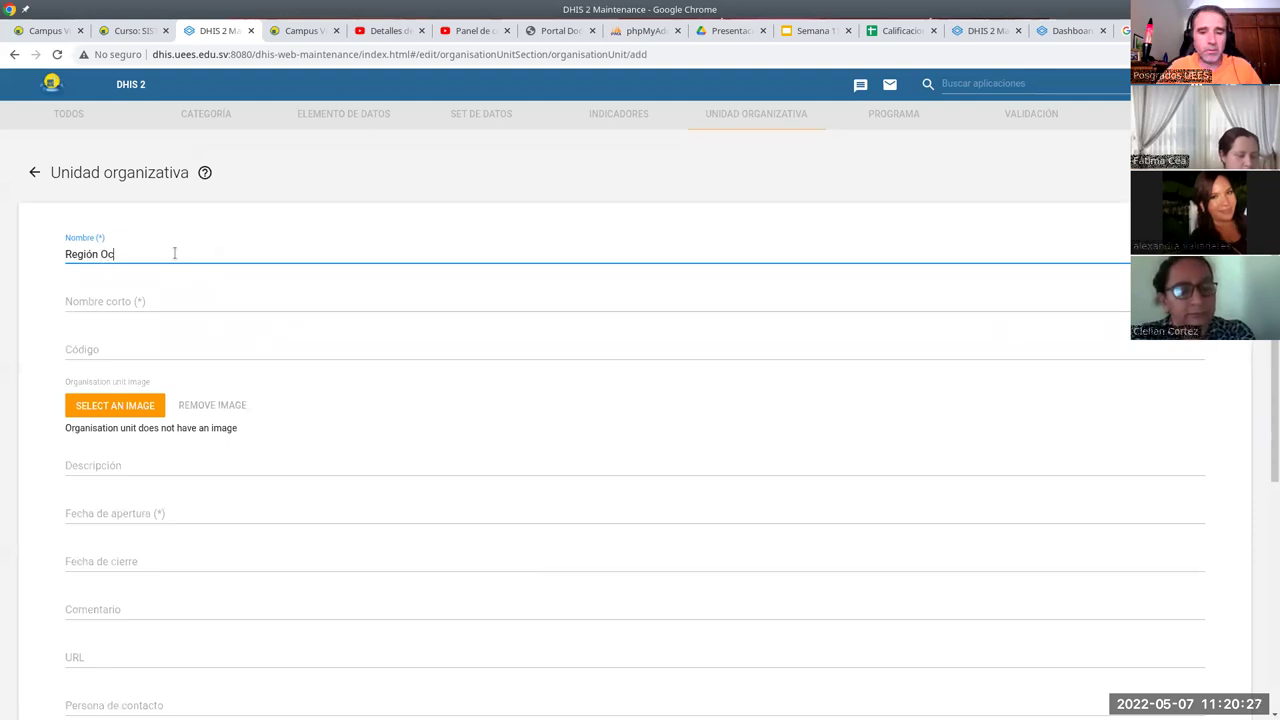
type("cidental")
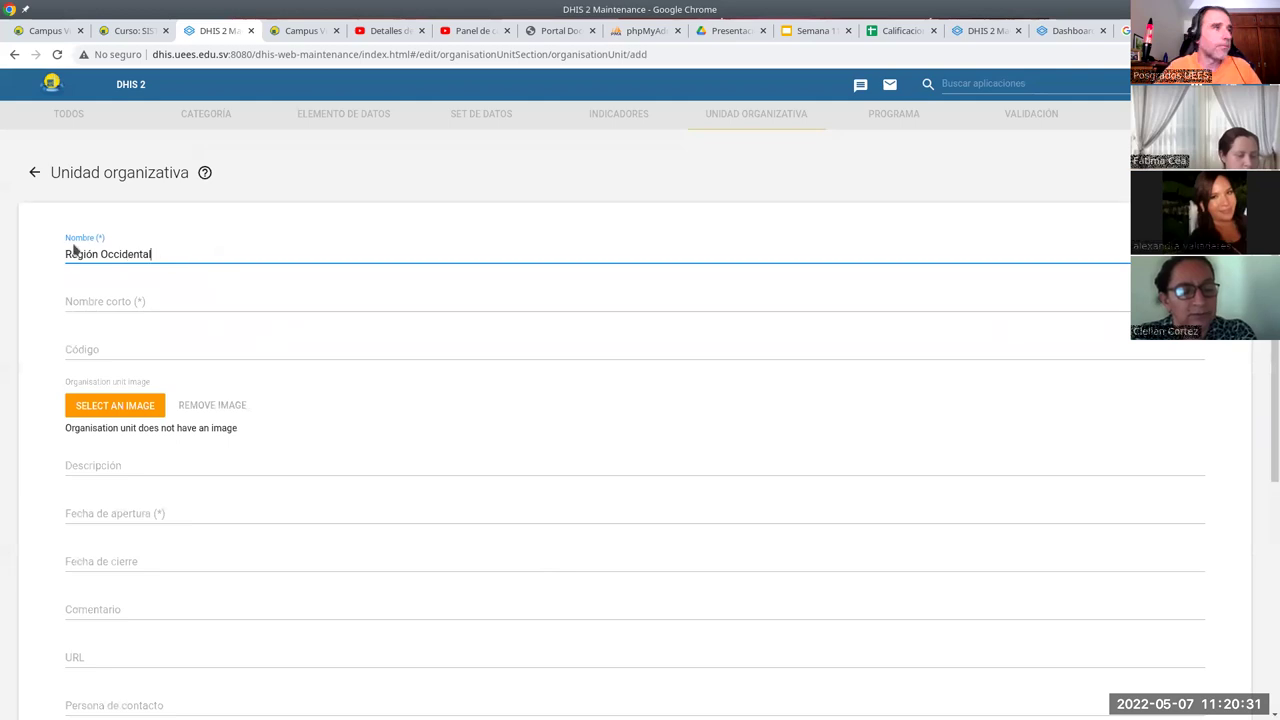
left_click(90, 300)
type("R")
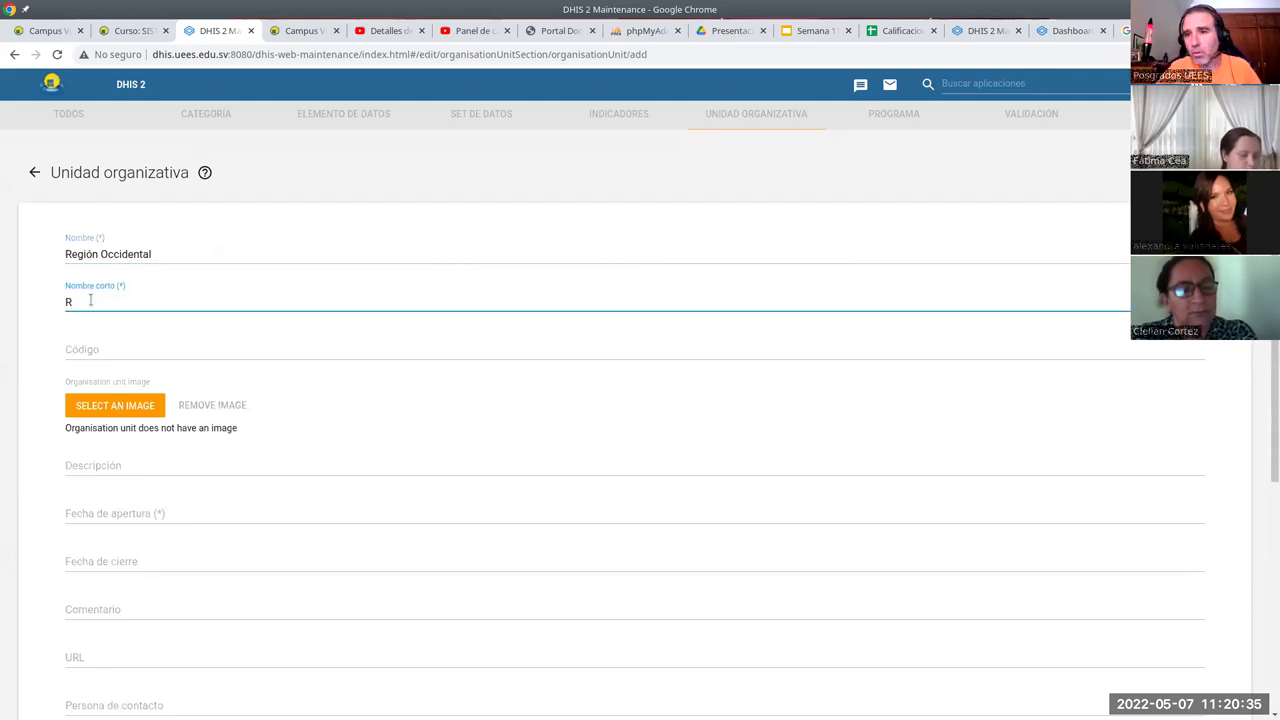
type("egOcc")
Set the opening date (Fecha de apertura) of Región Occidental to 2022-01-01
scroll(333, 404, "down", 1)
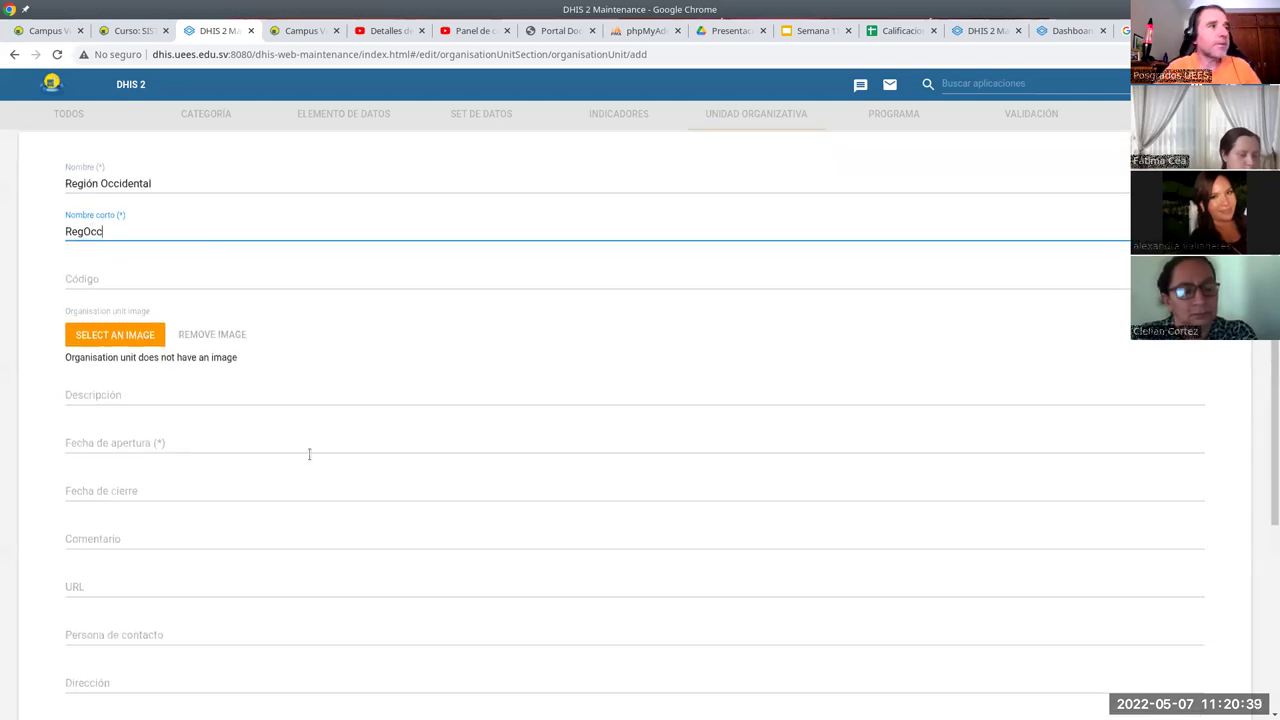
left_click(158, 442)
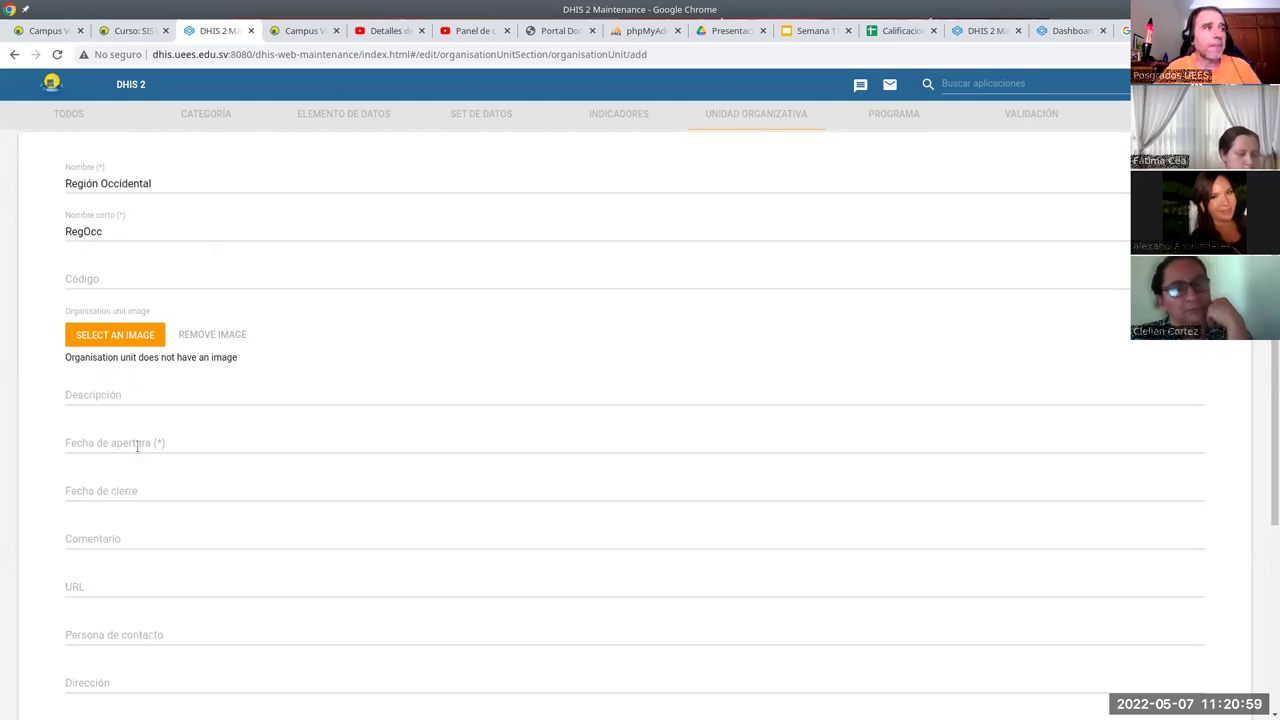
left_click(137, 446)
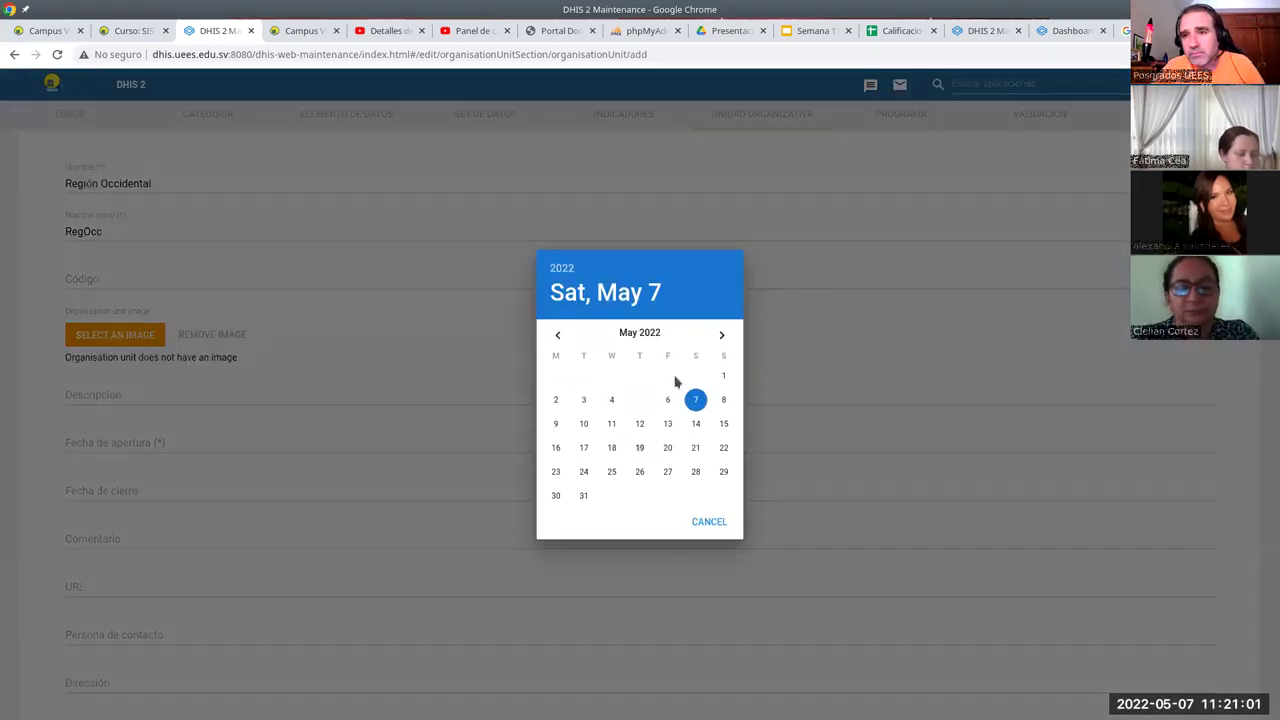
left_click(558, 337)
left_click(557, 337)
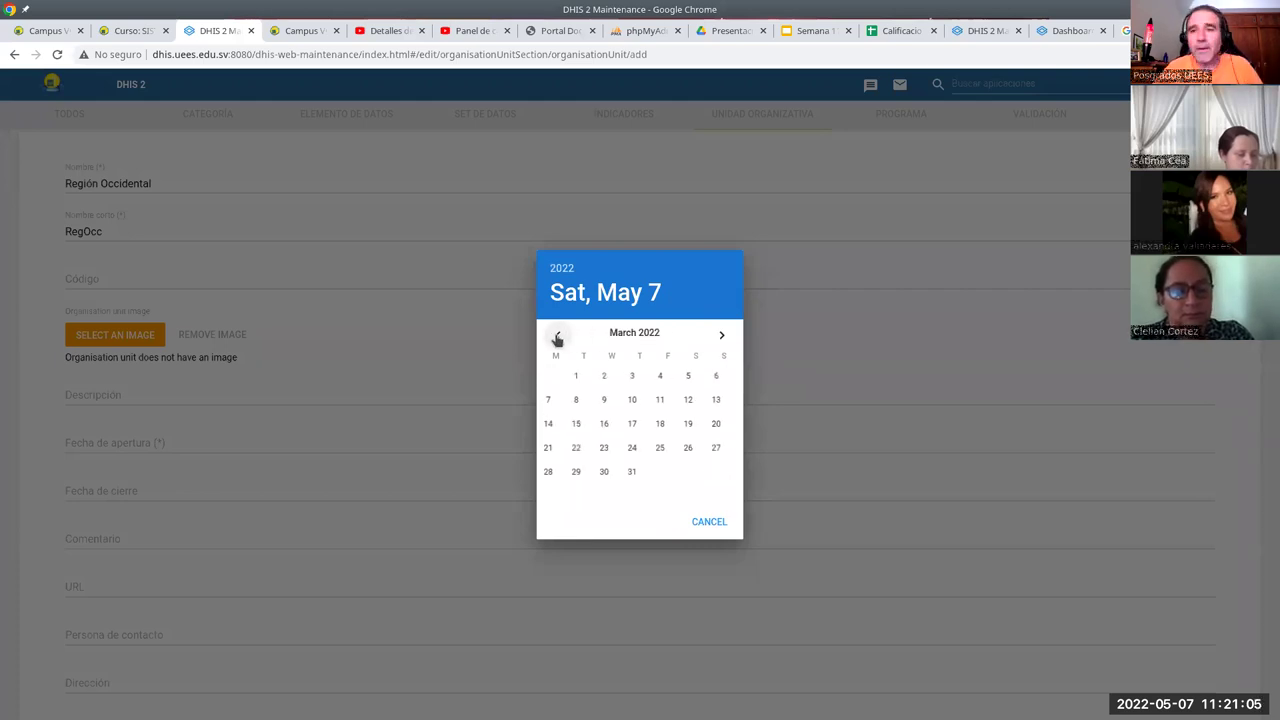
left_click(557, 338)
left_click(557, 338)
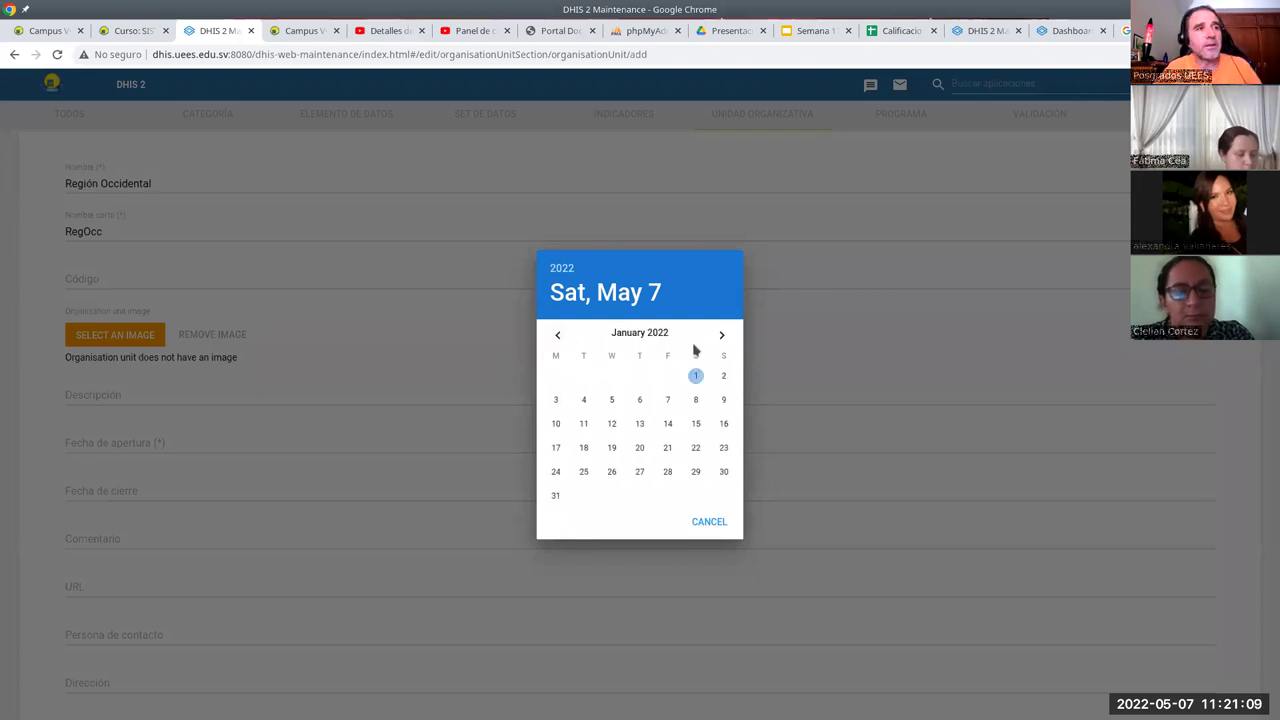
left_click(696, 376)
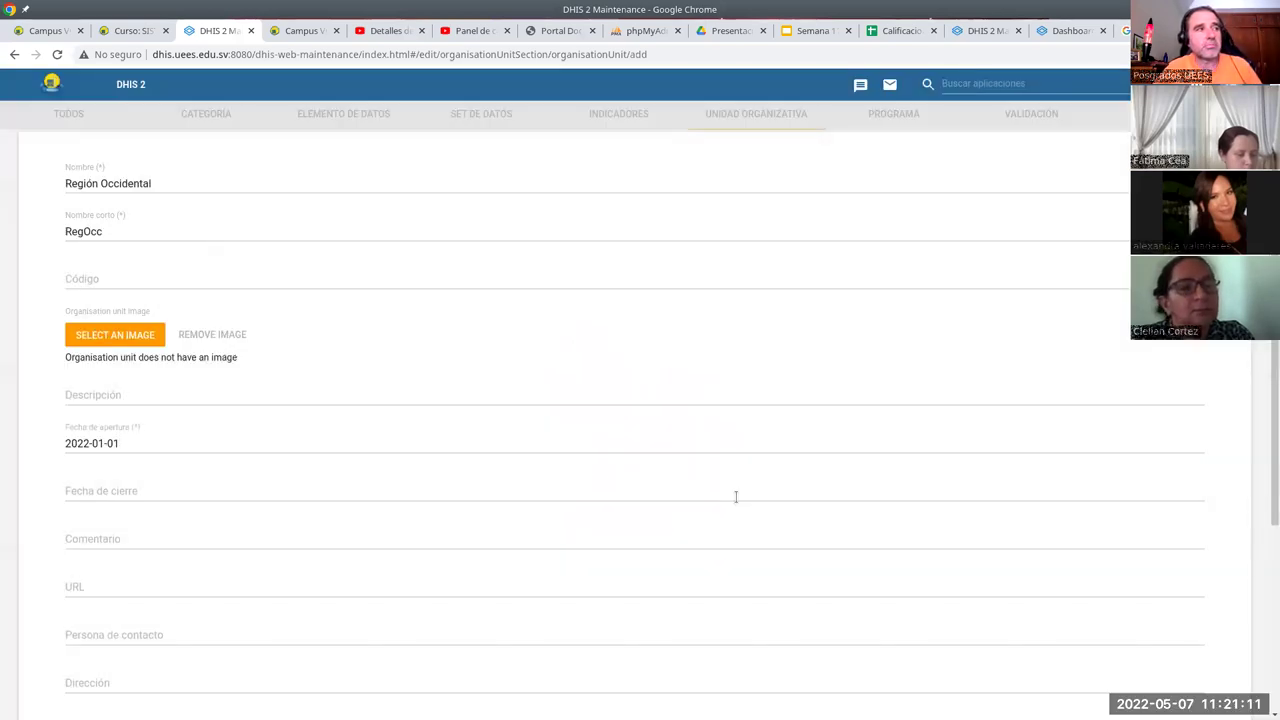
Check the remaining optional fields of the Región Occidental form, from closing date to longitude
scroll(448, 429, "down", 5)
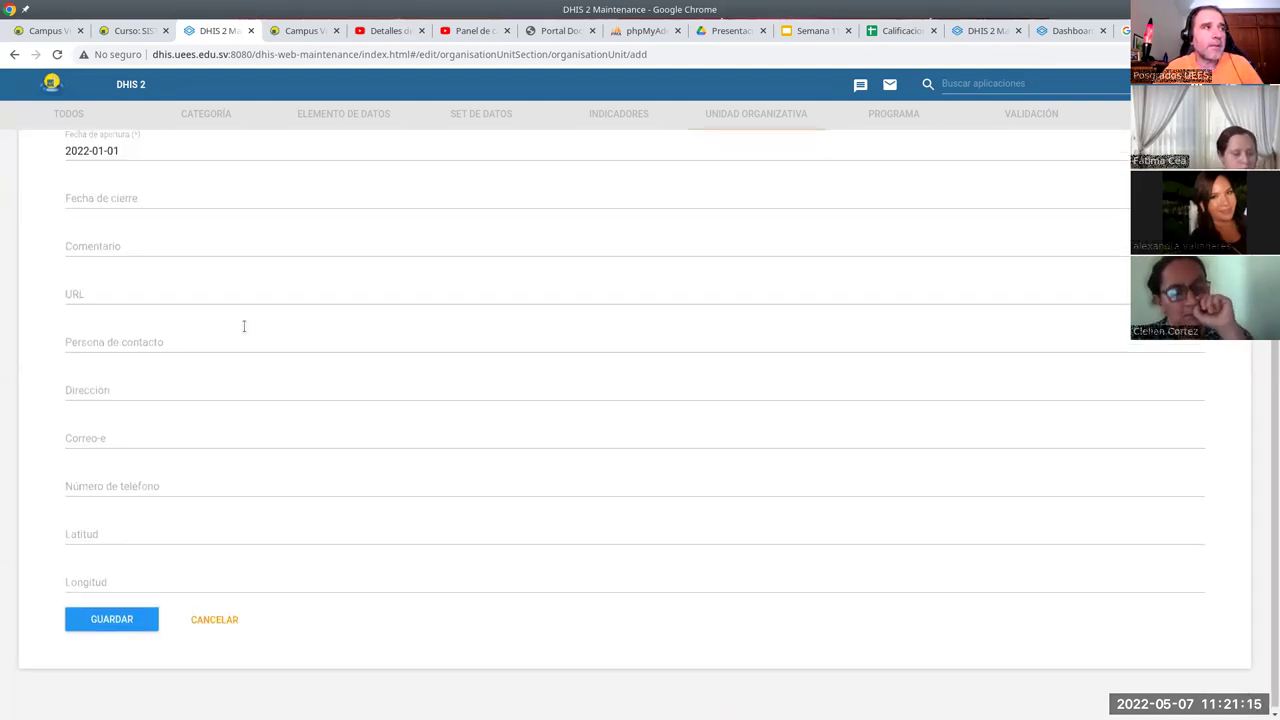
scroll(160, 250, "up", 2)
scroll(209, 376, "down", 2)
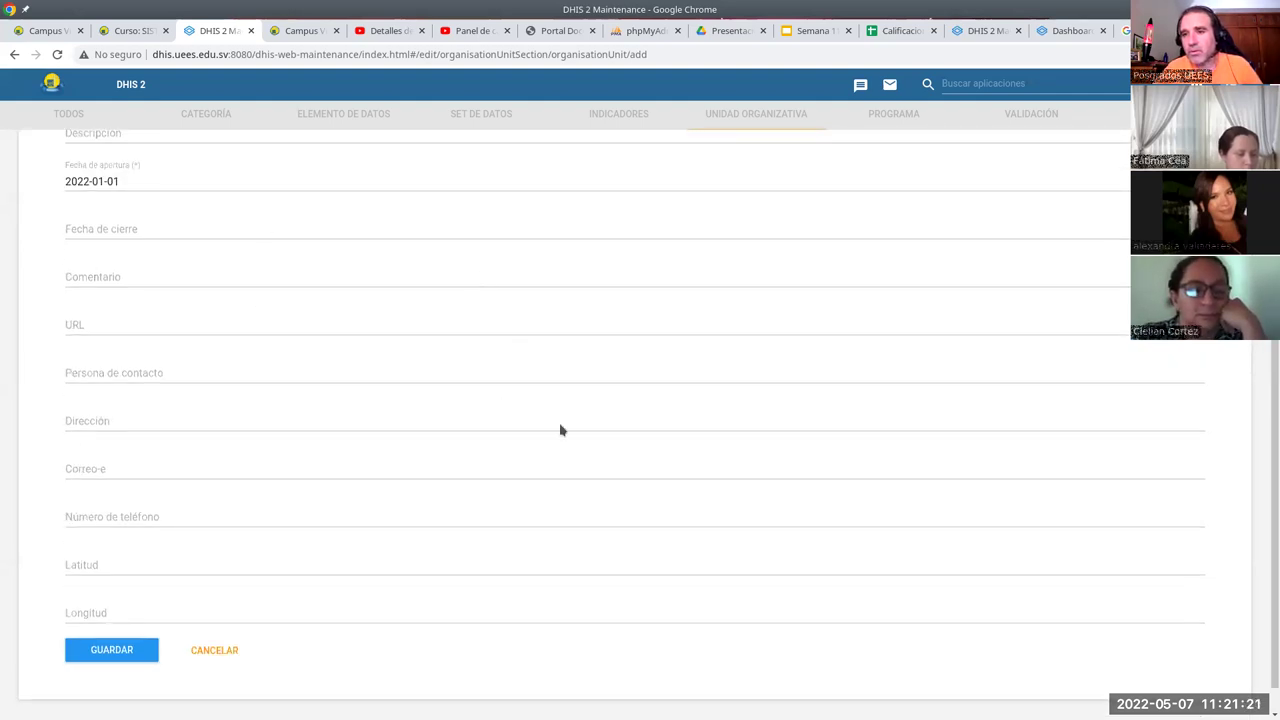
Save the new Región Occidental unit, and view the Región Central record before returning to the organisation unit list
left_click(120, 651)
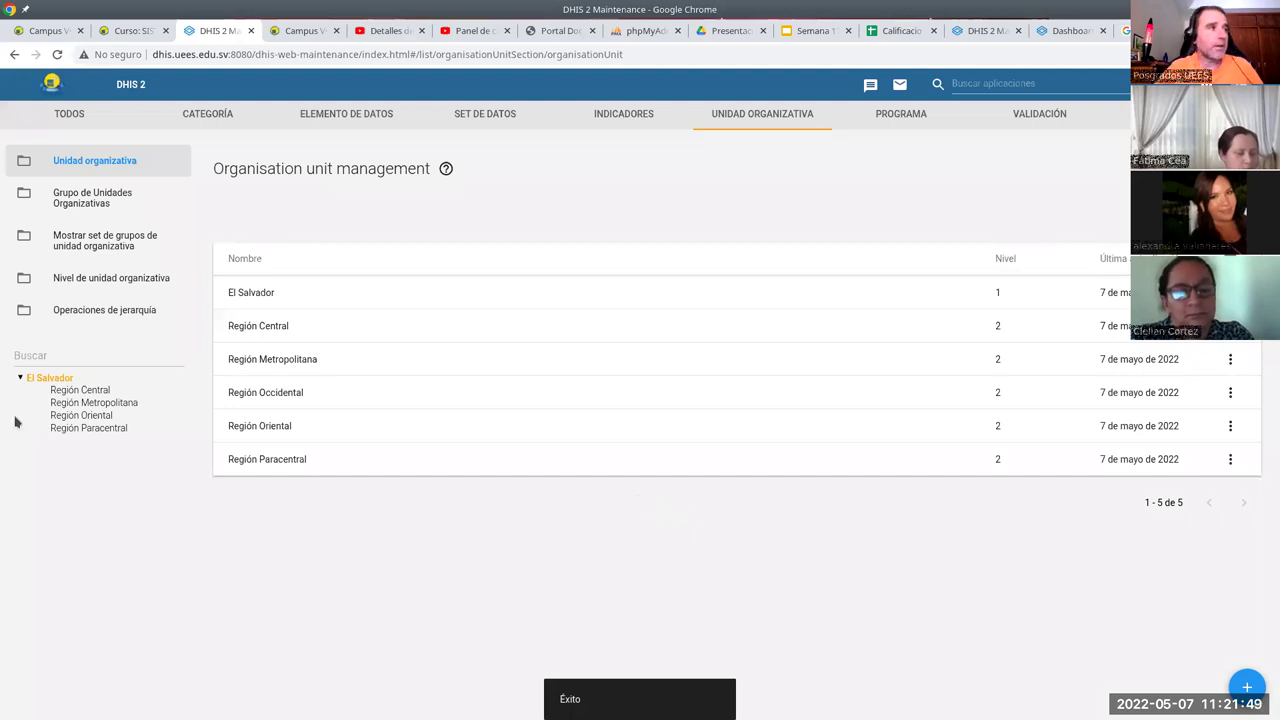
left_click(260, 328)
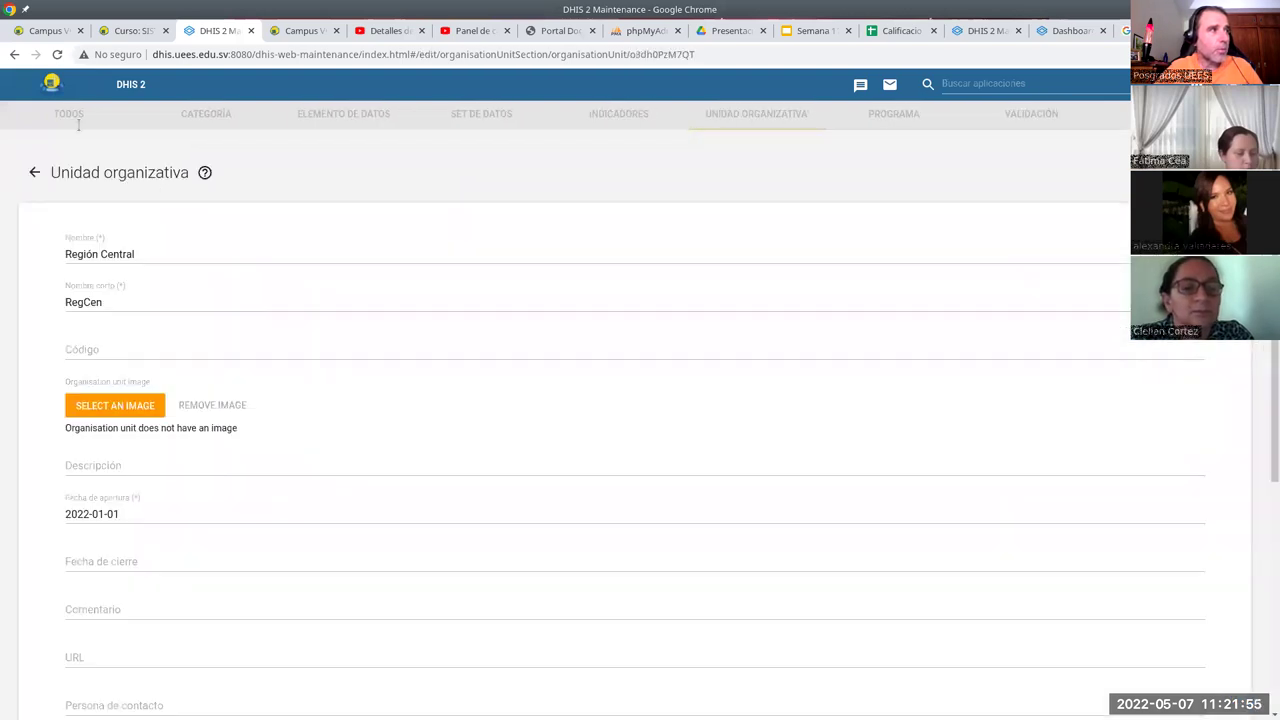
left_click(14, 54)
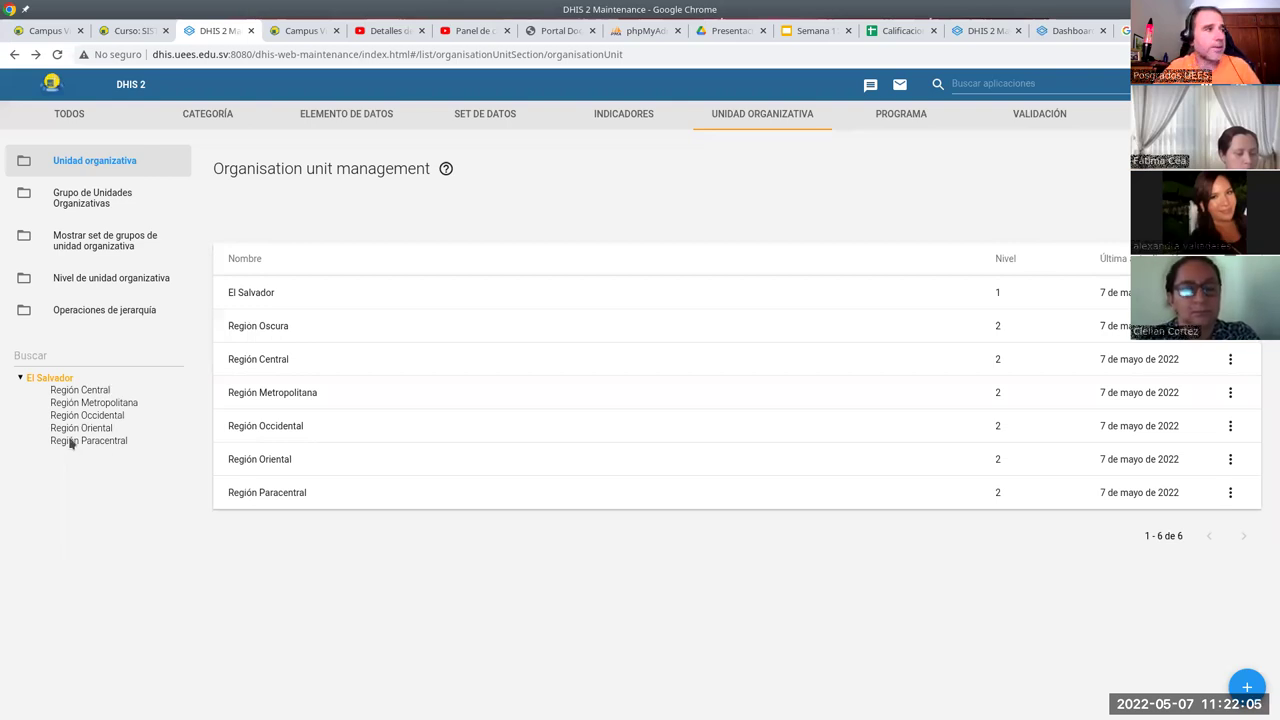
Add a new organisation unit under Región Occidental named "Departamento de Sonsonate" with the short name "DepSon"
left_click(93, 416)
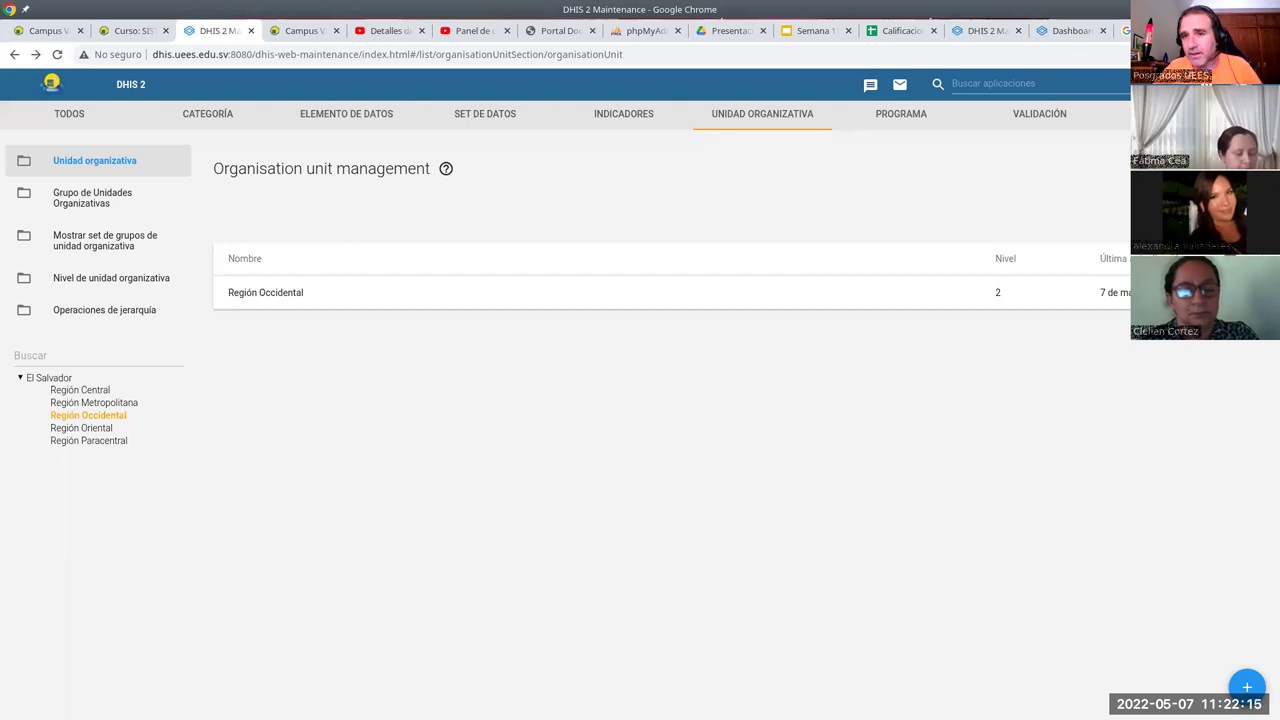
left_click(1245, 685)
left_click(205, 256)
type("Depart")
key("BackSpace")
key("BackSpace")
key("BackSpace")
key("BackSpace")
type("Sonsonate")
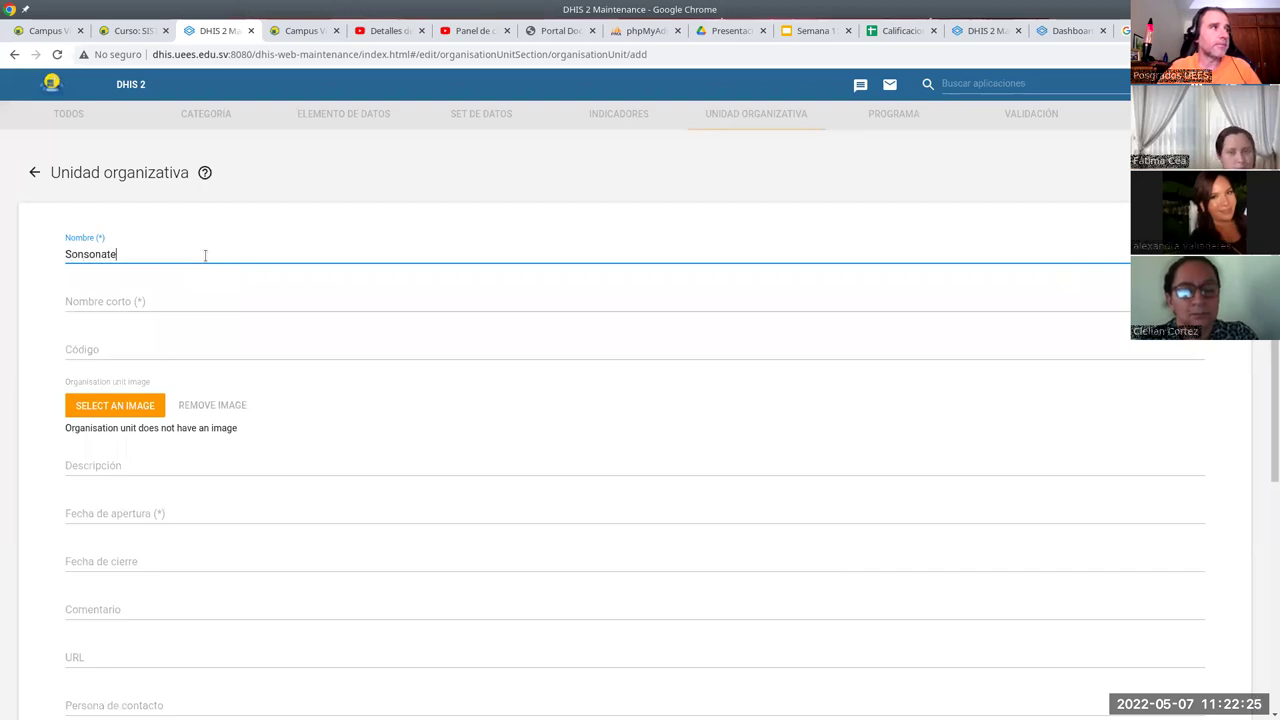
key("Tab")
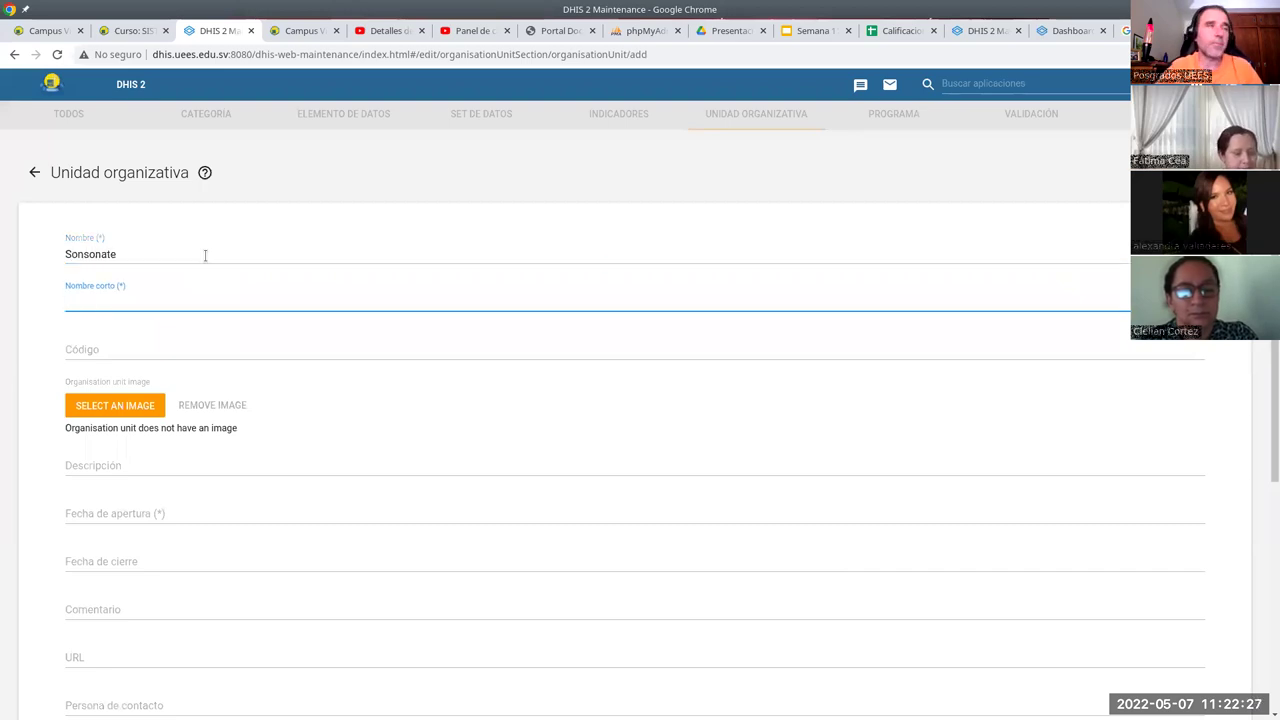
left_click(66, 255)
type("Departamento de")
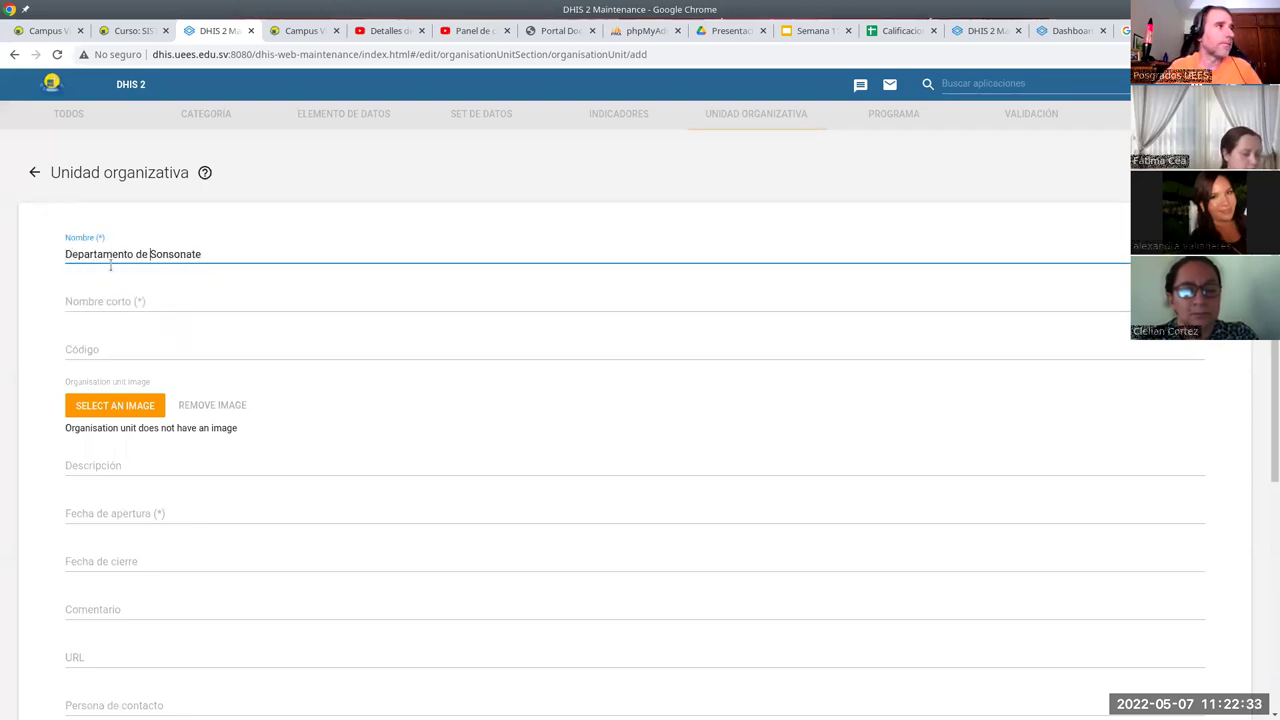
left_click(89, 298)
type("DepSon")
Set the opening date of Departamento de Sonsonate to 2022-01-01 and save the unit
scroll(160, 446, "down", 1)
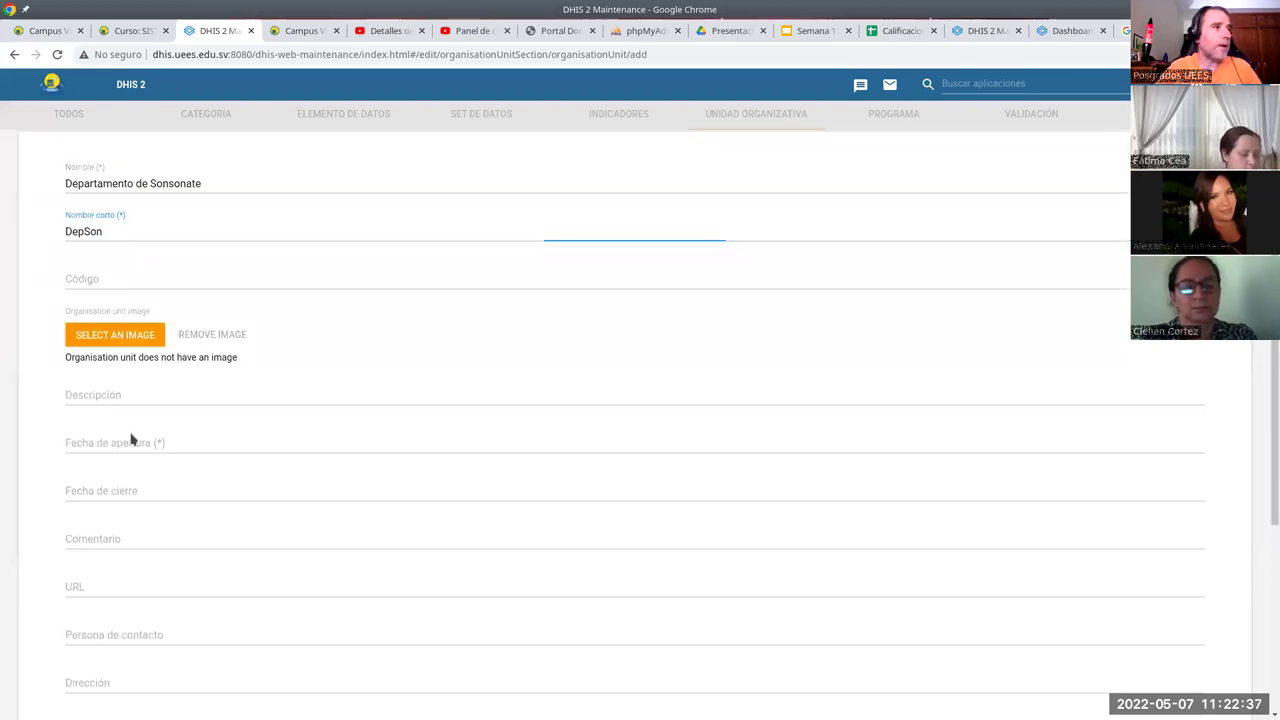
left_click(131, 441)
left_click(560, 338)
left_click(560, 338)
left_click(560, 338)
left_click(560, 338)
left_click(695, 375)
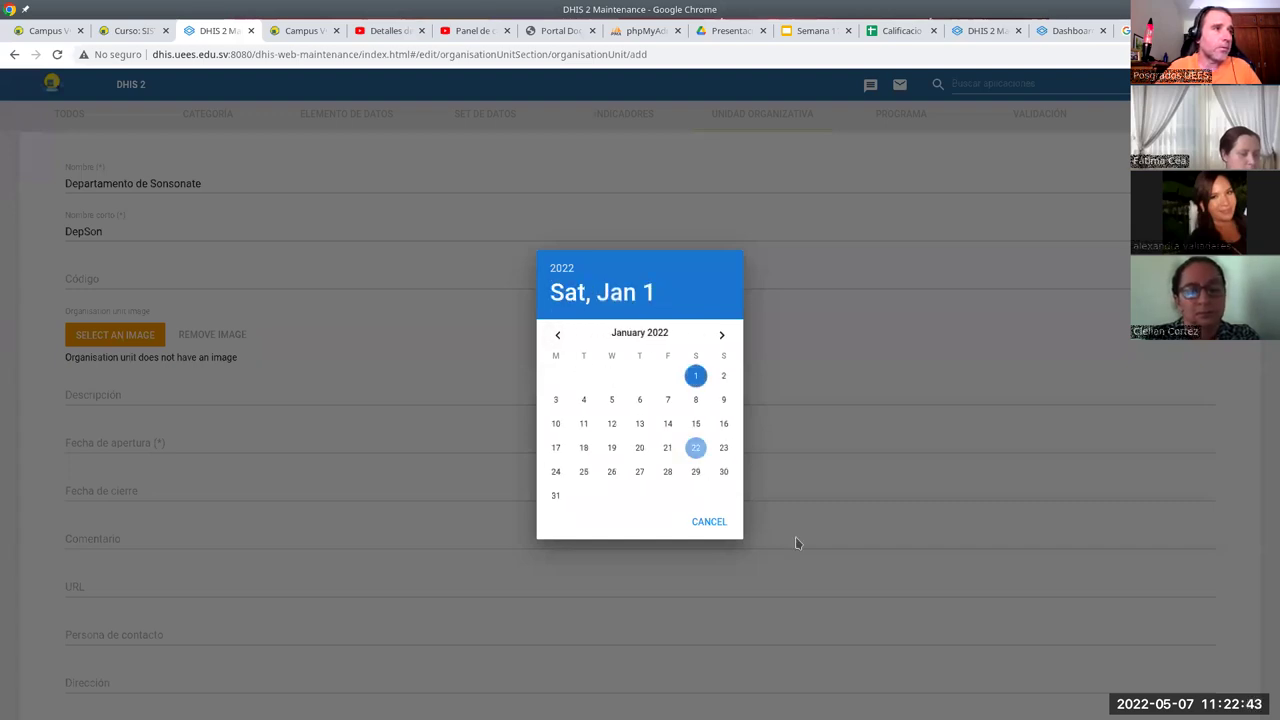
scroll(669, 420, "down", 3)
left_click(154, 618)
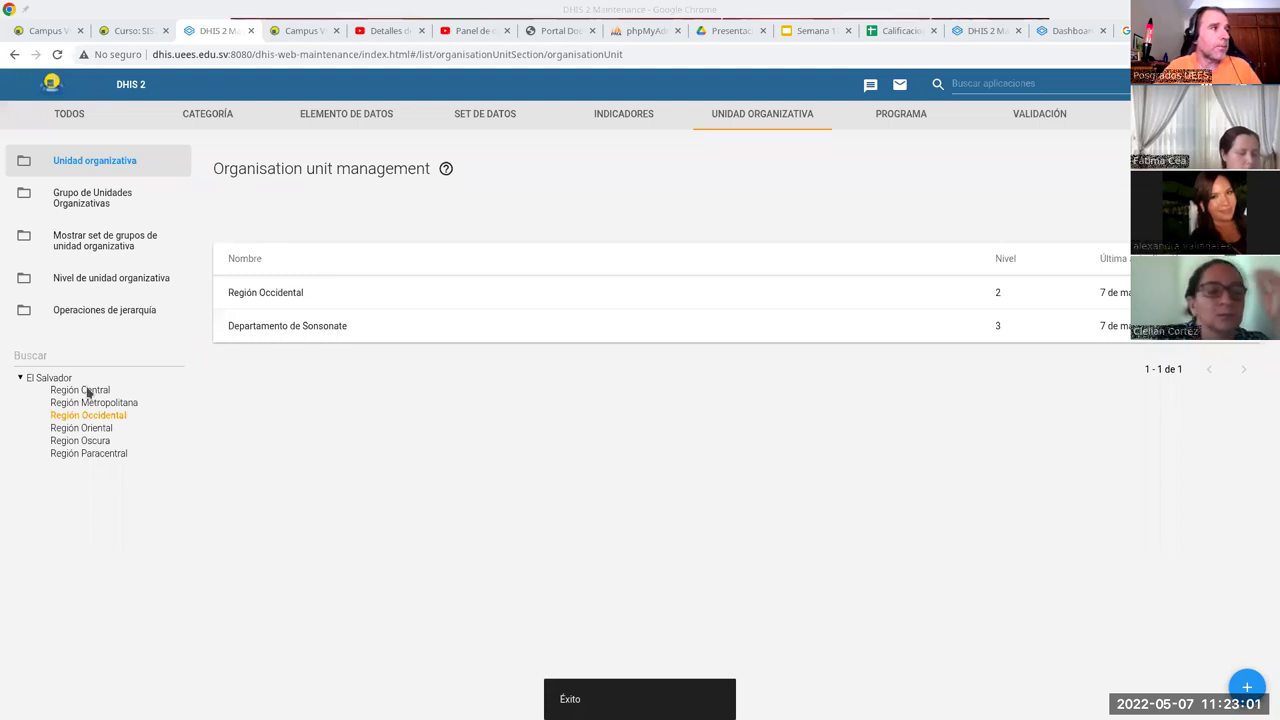
Add another organisation unit under Región Occidental named "Izalco" with the short name "Iz"
left_click(308, 294)
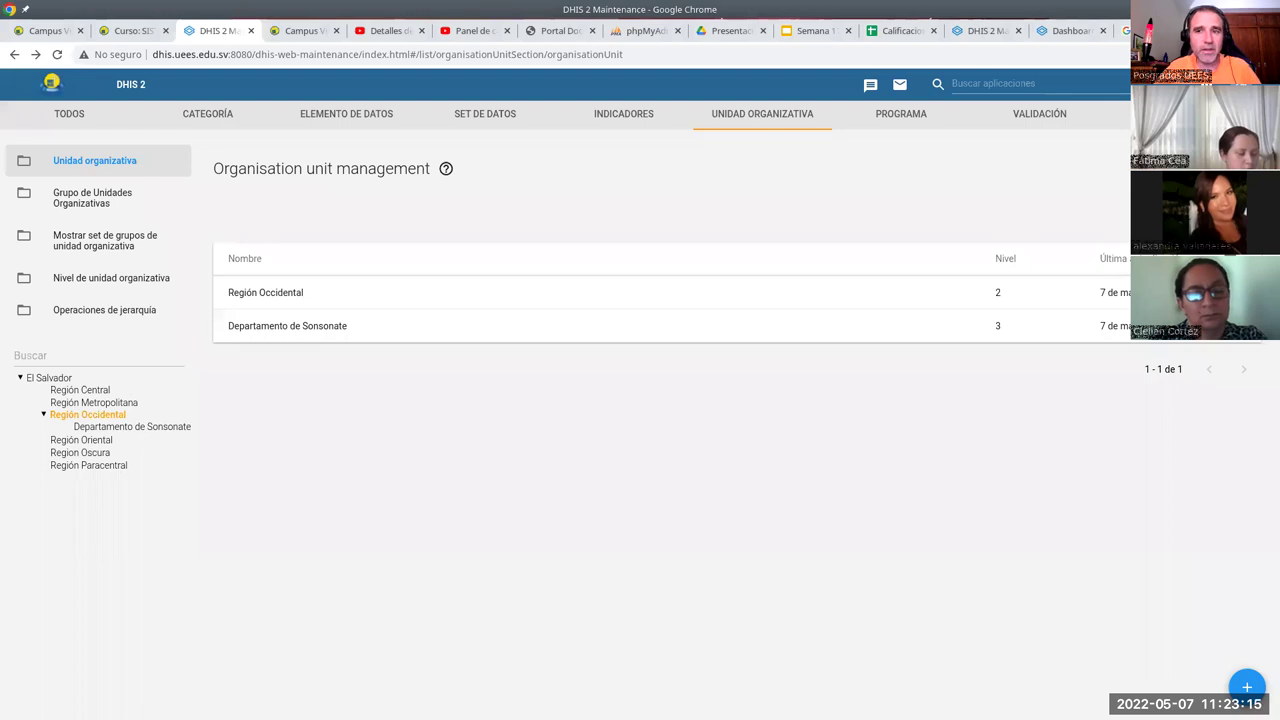
left_click(1243, 687)
left_click(126, 246)
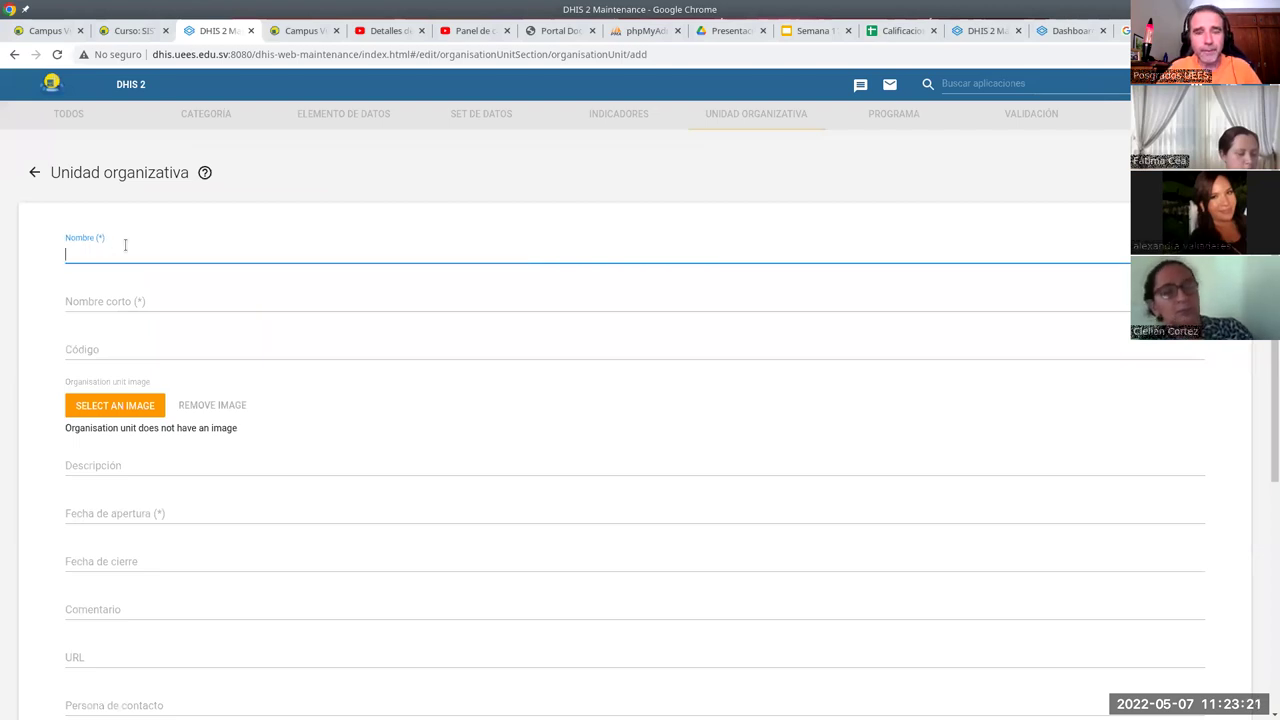
type("Izalco")
key("Tab")
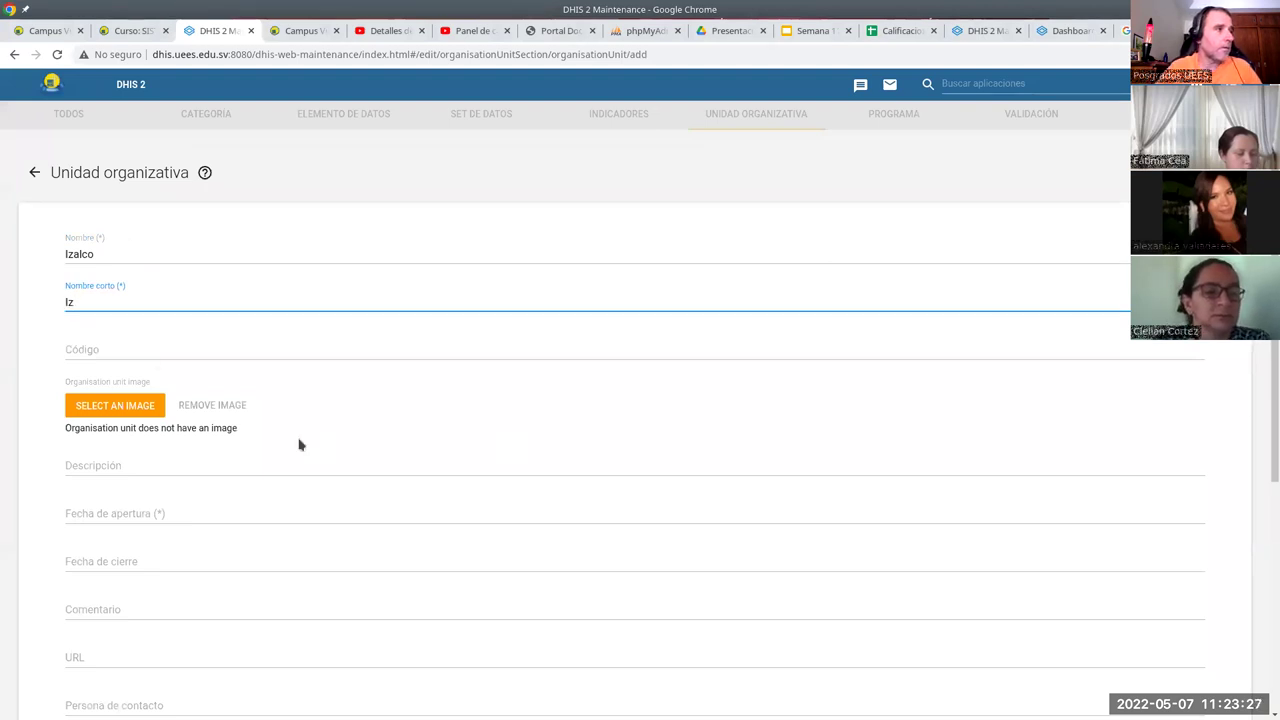
scroll(169, 154, "down", 4)
type("Iz")
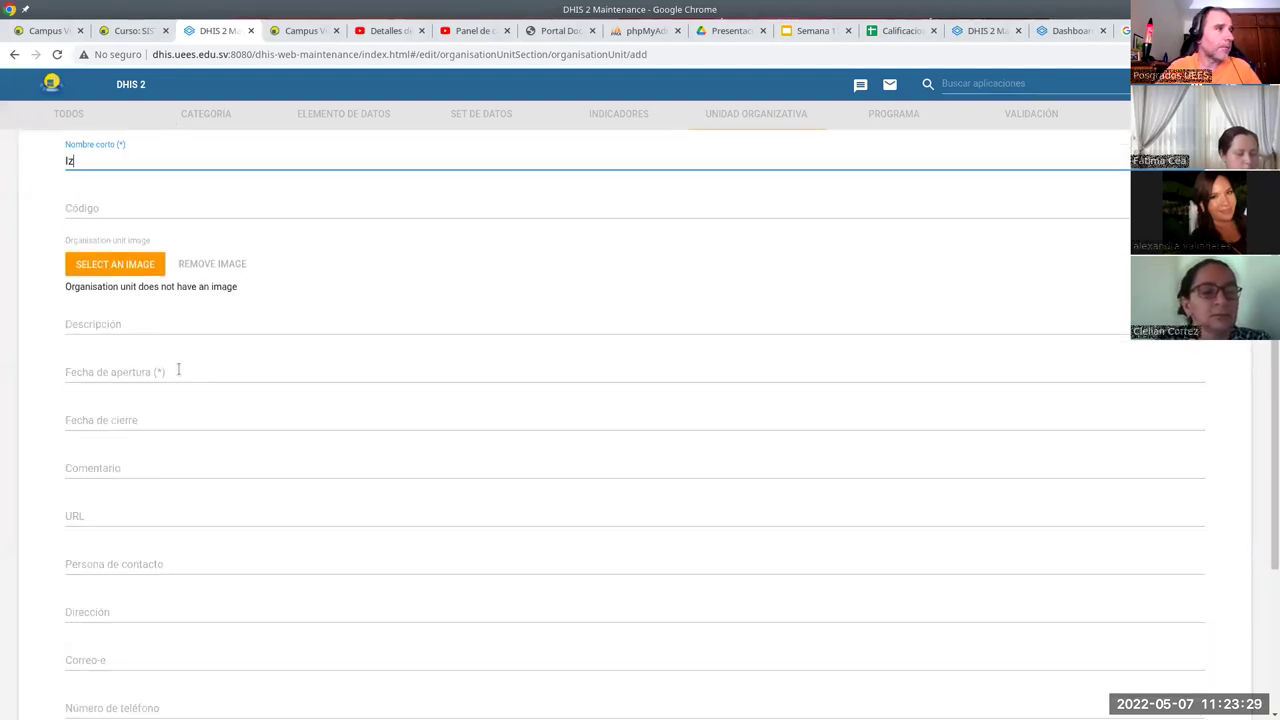
Set Izalco's opening date to 2022-01-01 and save the unit
left_click(286, 362)
left_click(555, 336)
left_click(555, 336)
left_click(555, 336)
left_click(555, 336)
left_click(555, 336)
left_click(721, 336)
left_click(695, 375)
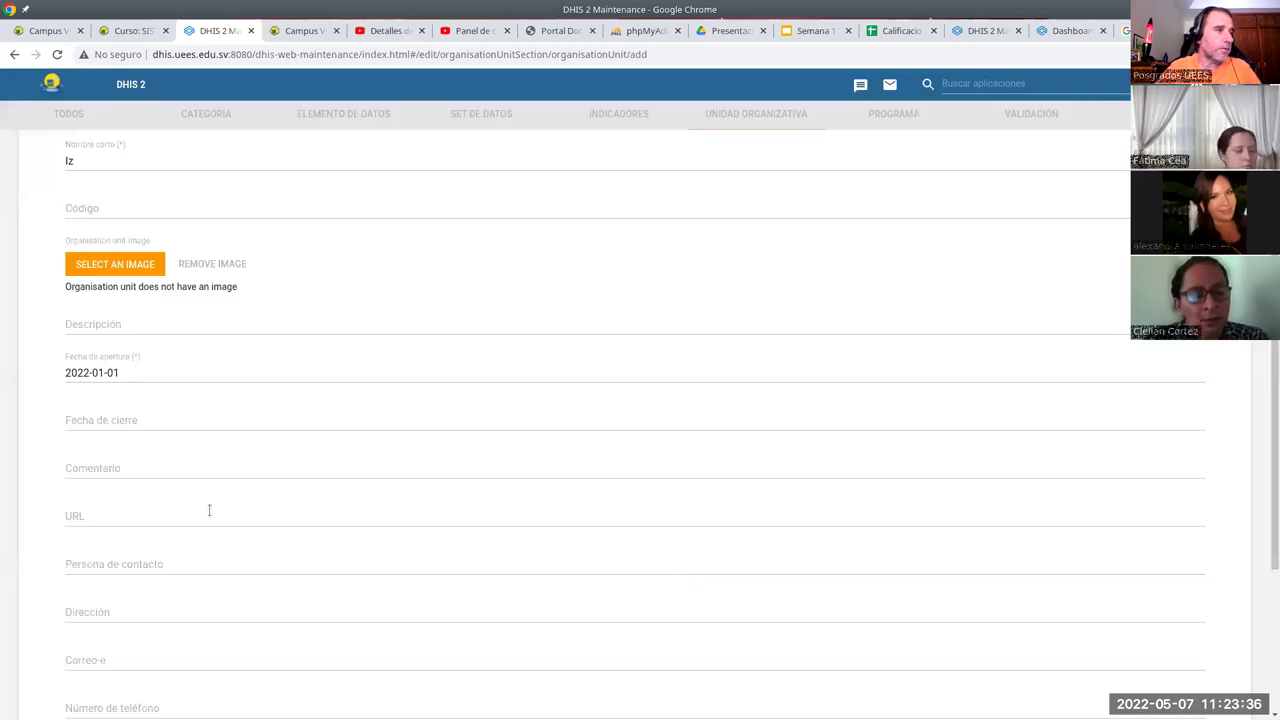
scroll(180, 525, "down", 3)
left_click(111, 615)
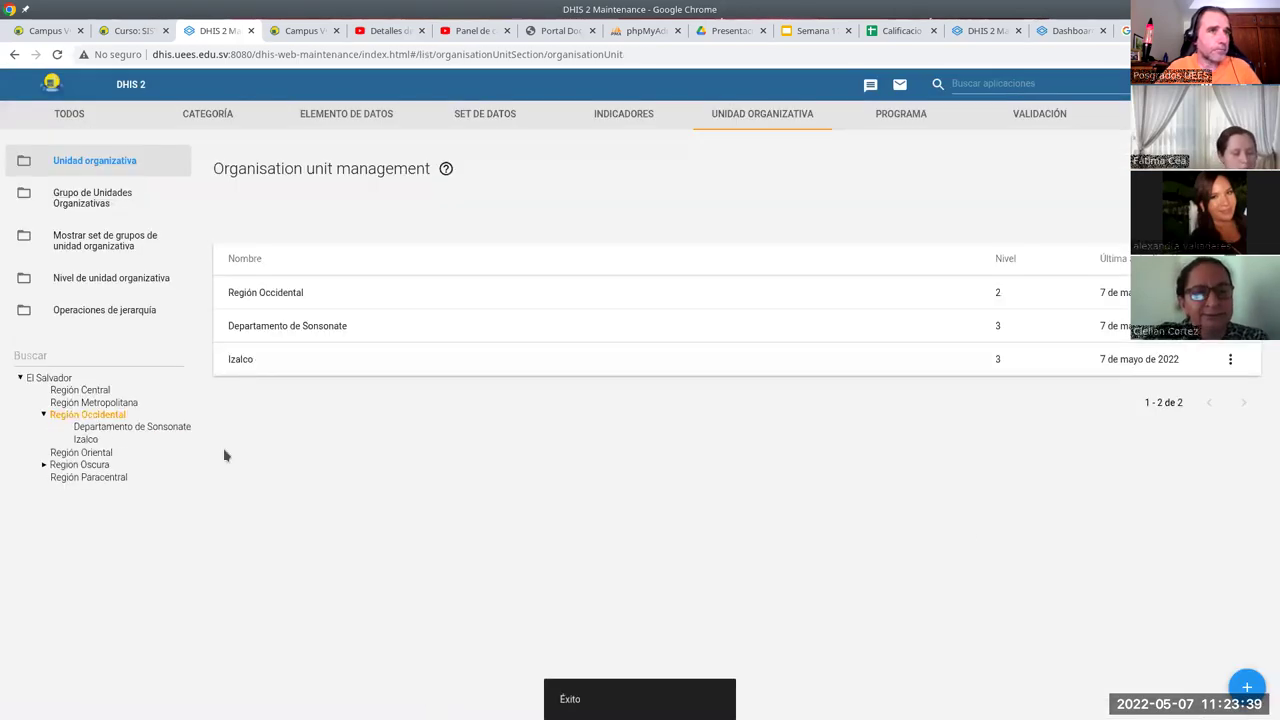
Clone the Izalco unit, name the copy "Sonsonate" with the short name "Son", and save it
left_click(1231, 362)
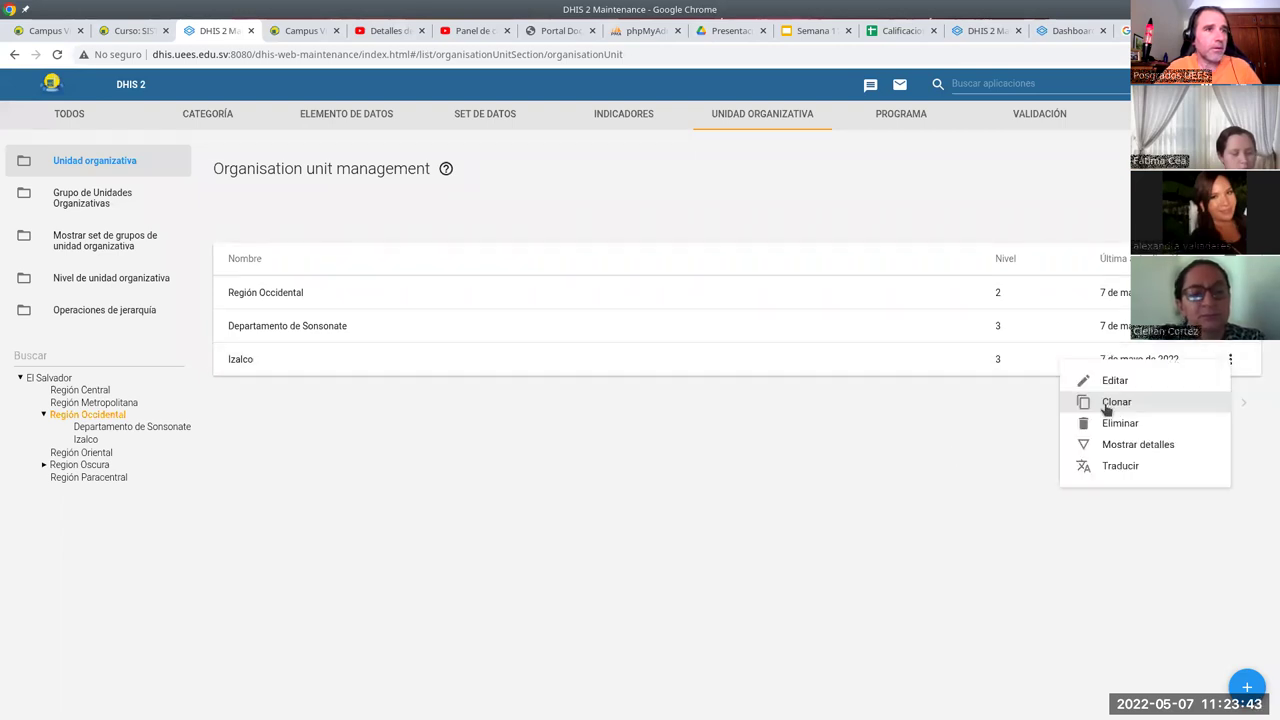
left_click(1110, 404)
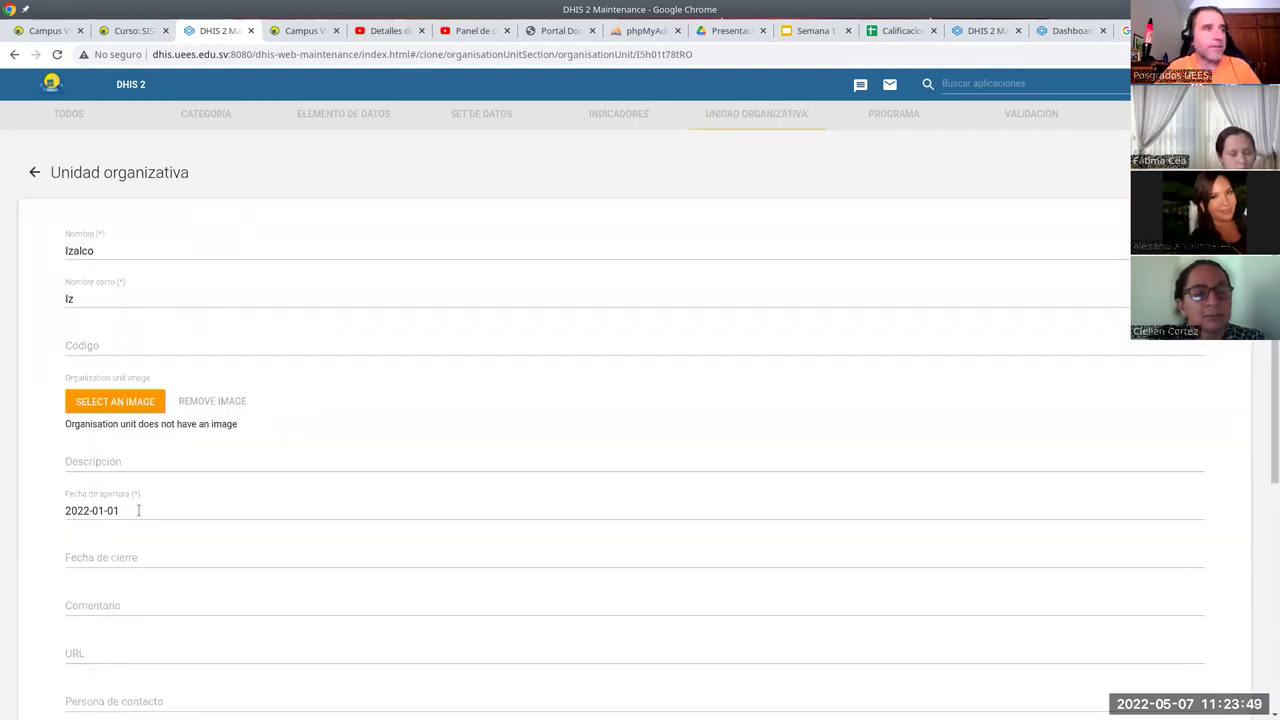
double_click(38, 257)
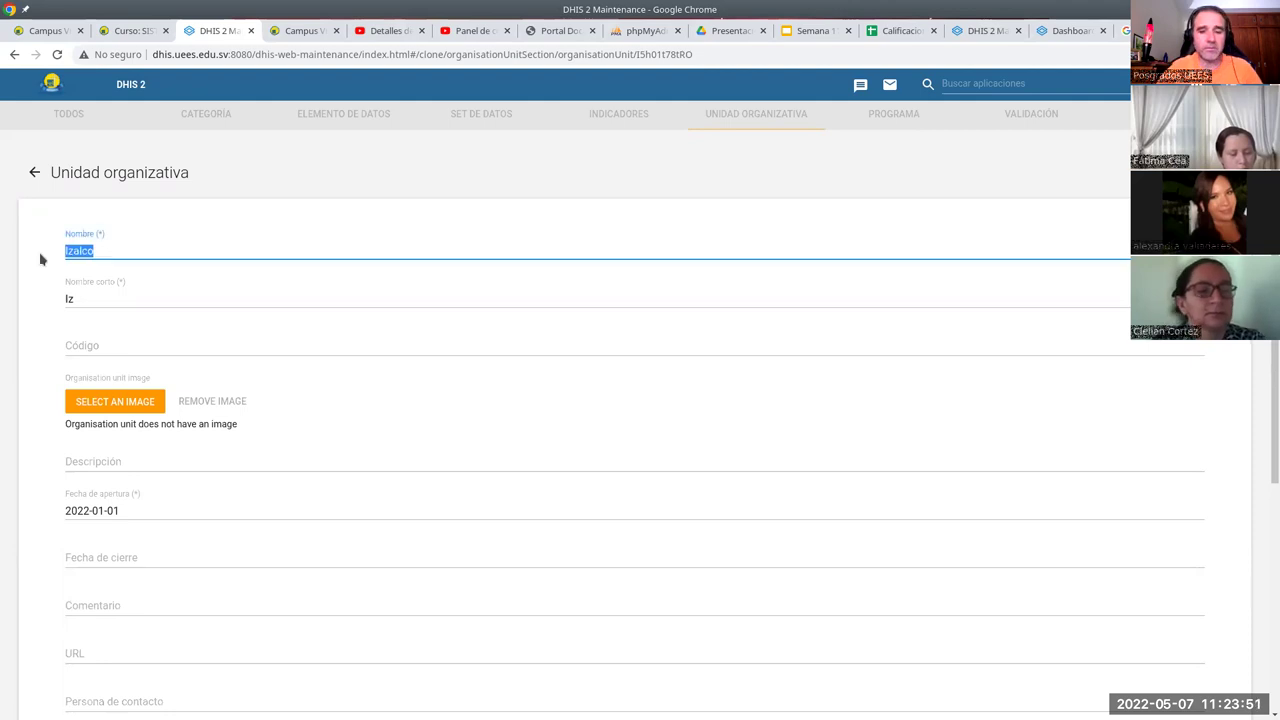
type("Sonsona")
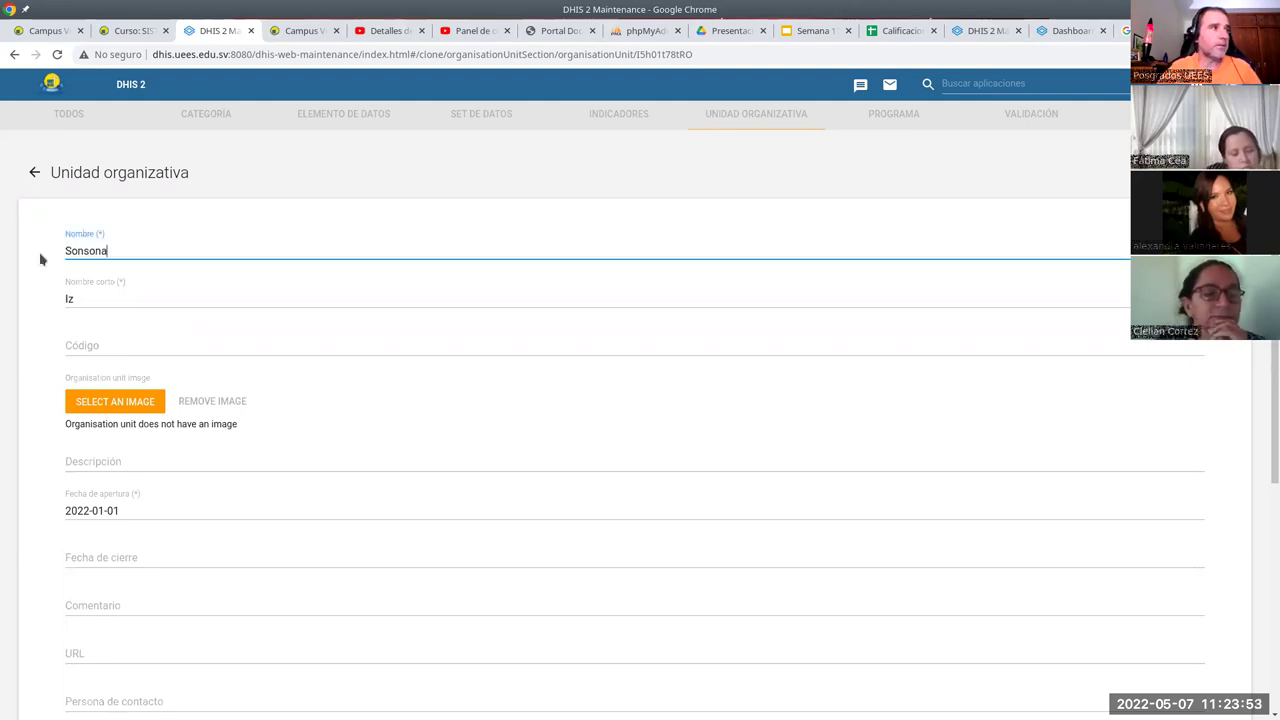
type("te")
key("Tab")
type("Son")
scroll(351, 546, "down", 5)
key("Return")
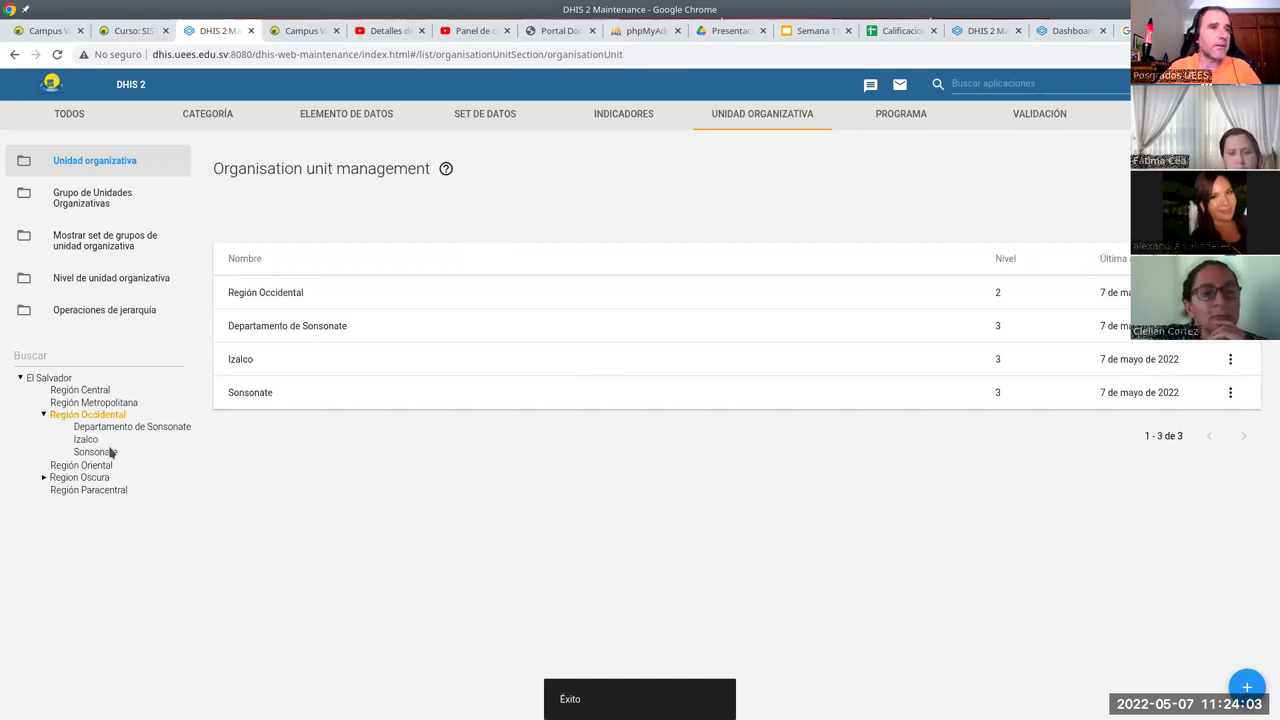
Add a further organisation unit under Región Occidental named "Acajutla" with the short name "Acaj"
left_click(1247, 687)
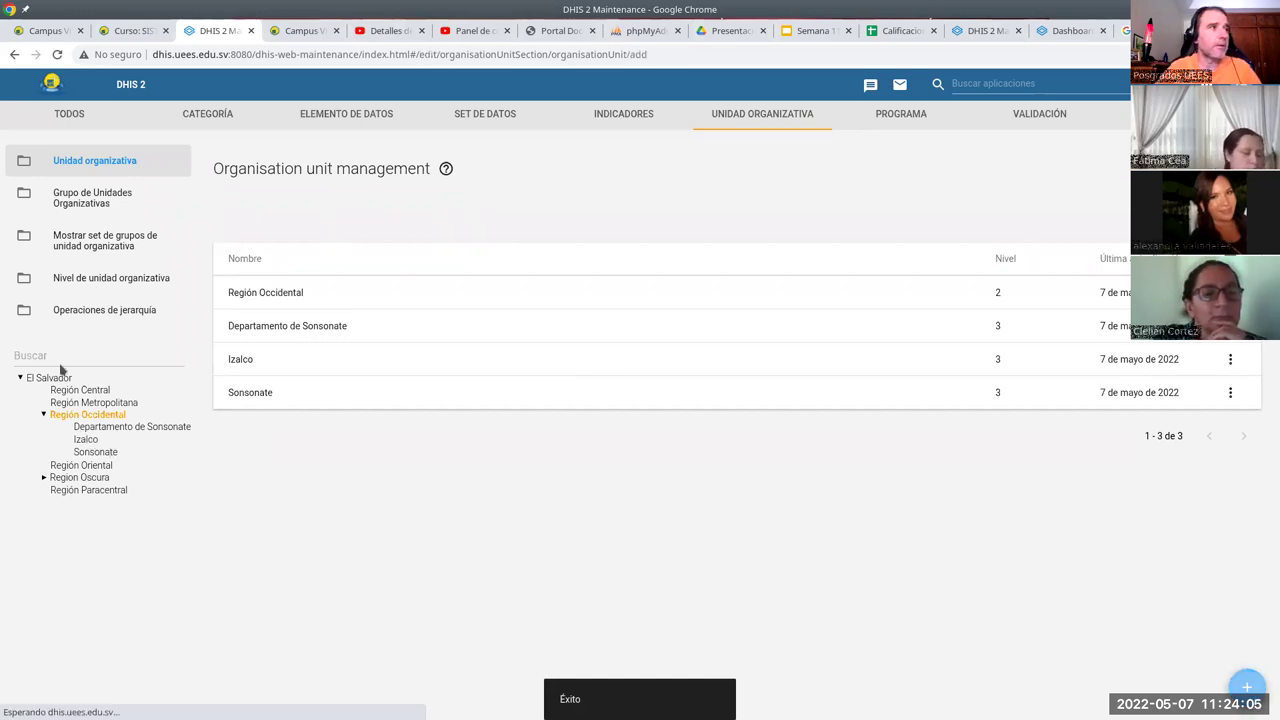
left_click(109, 251)
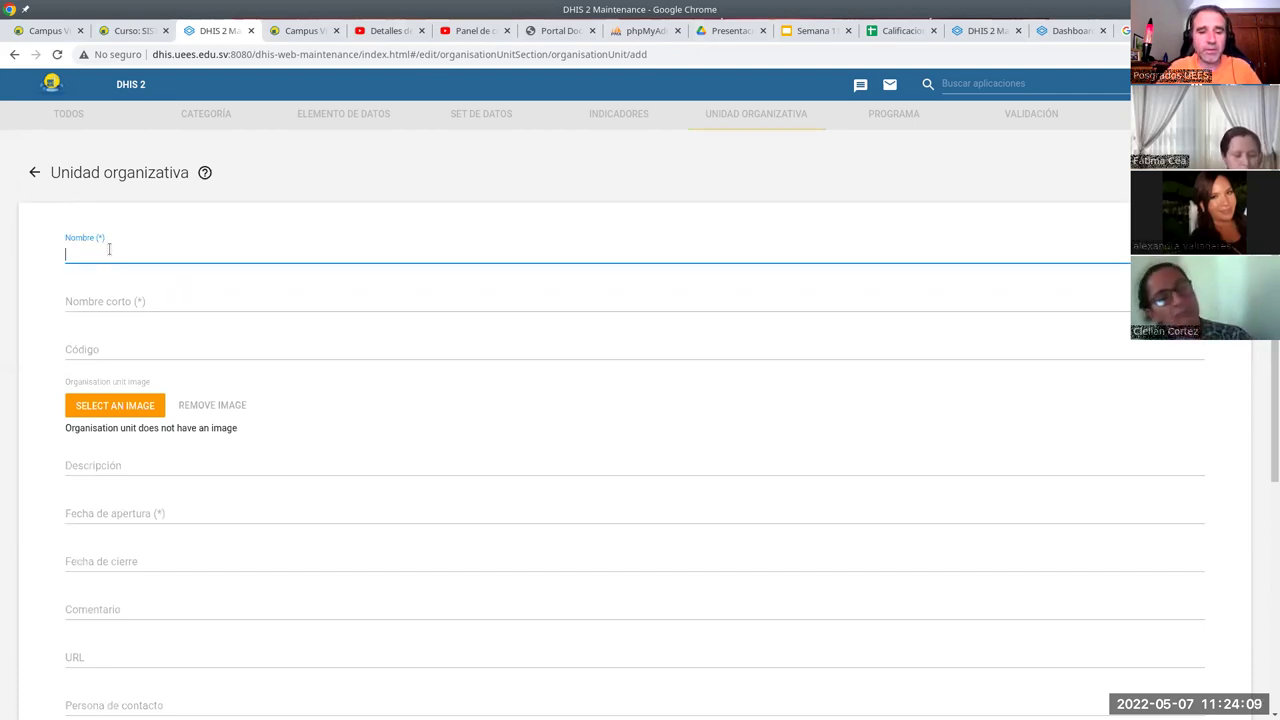
type("Acajutla")
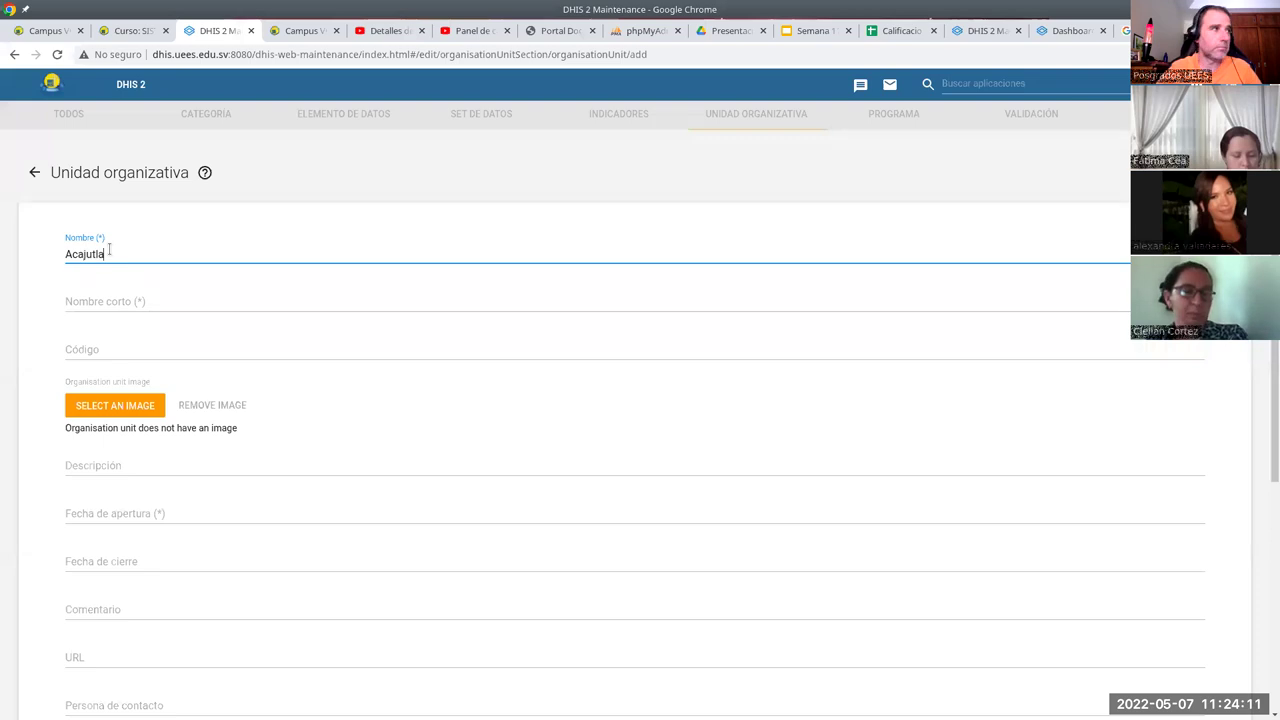
key("Tab")
type("Ac")
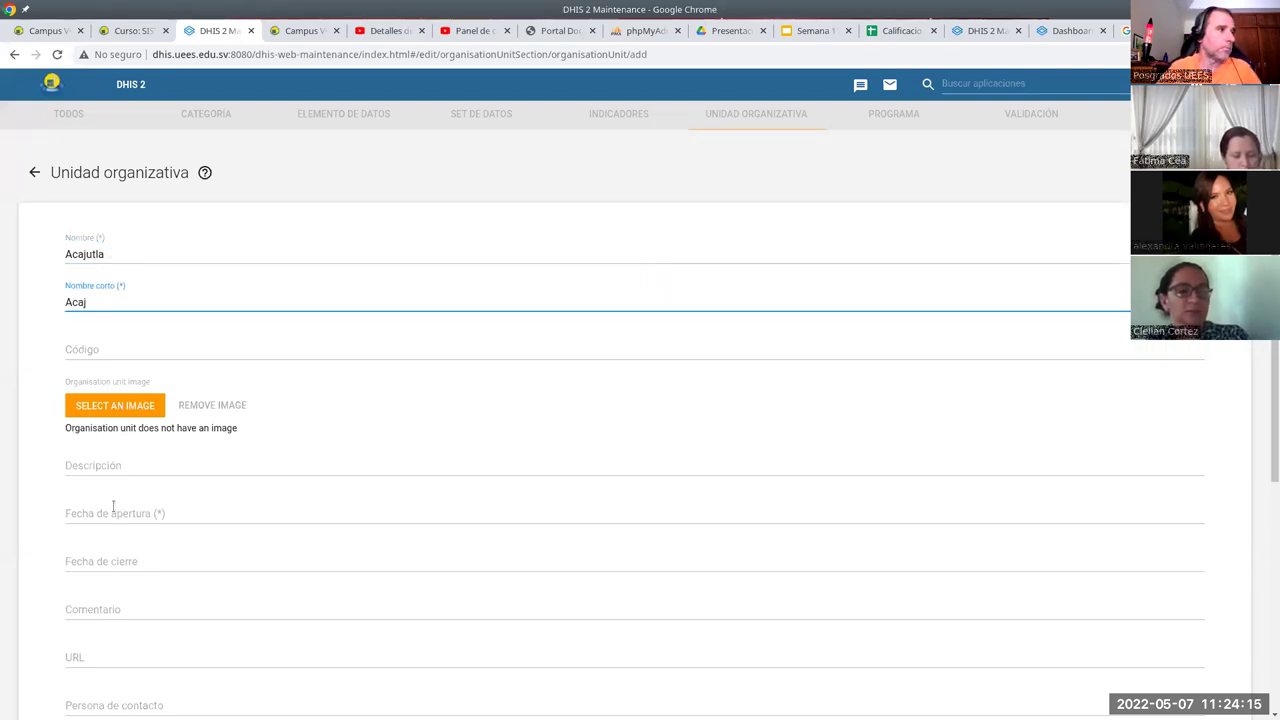
Set Acajutla's opening date to 2022-01-01 and save the unit
left_click(600, 513)
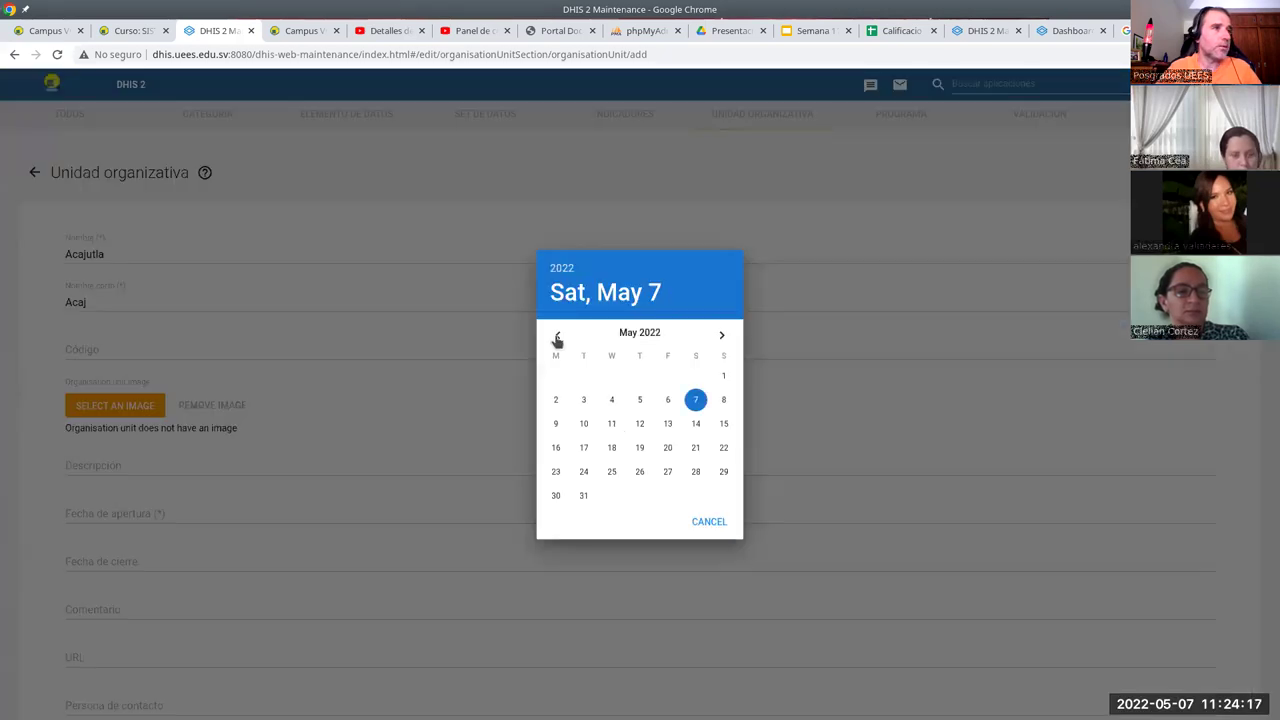
left_click(557, 340)
left_click(557, 340)
left_click(557, 340)
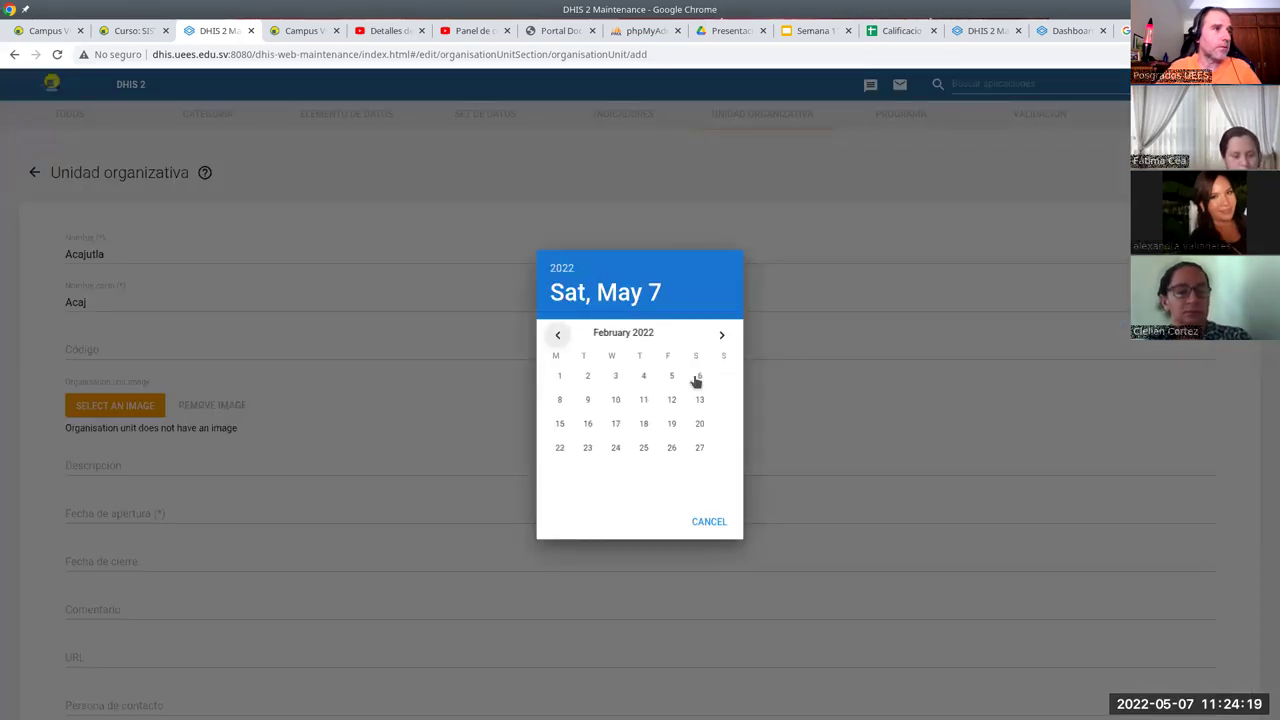
left_click(731, 522)
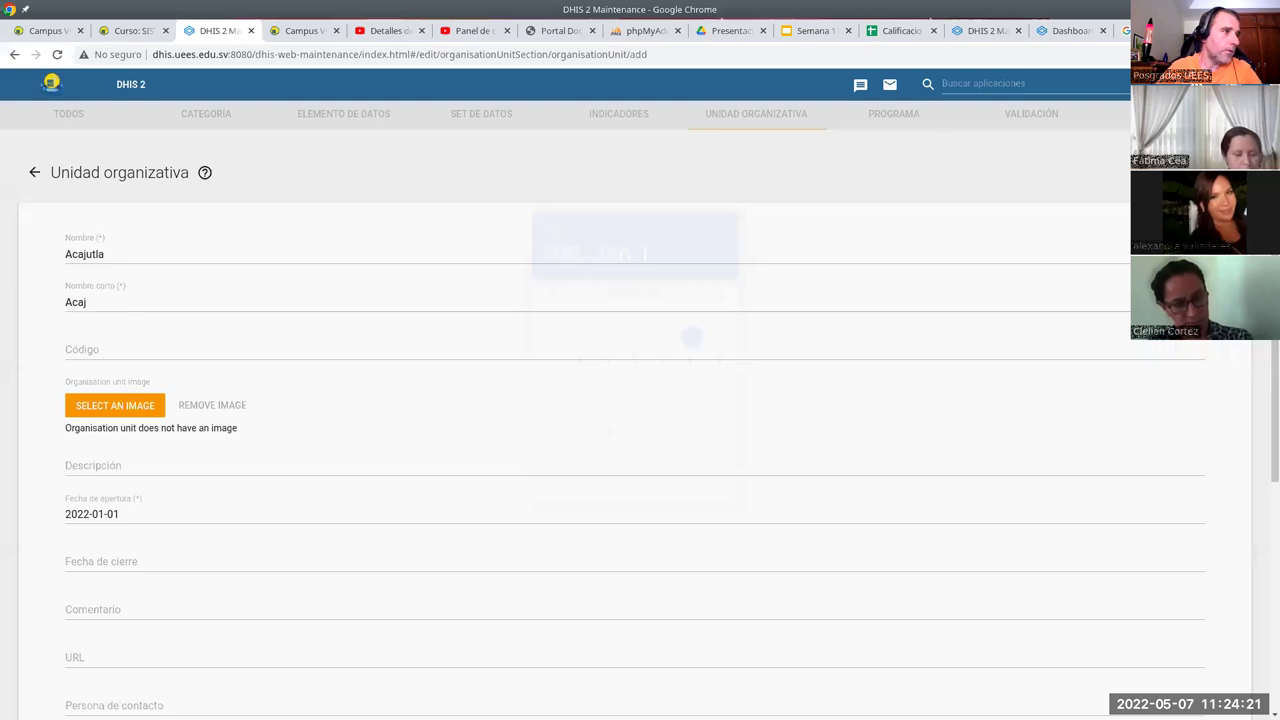
scroll(119, 615, "down", 3)
scroll(119, 615, "down", 1)
left_click(119, 614)
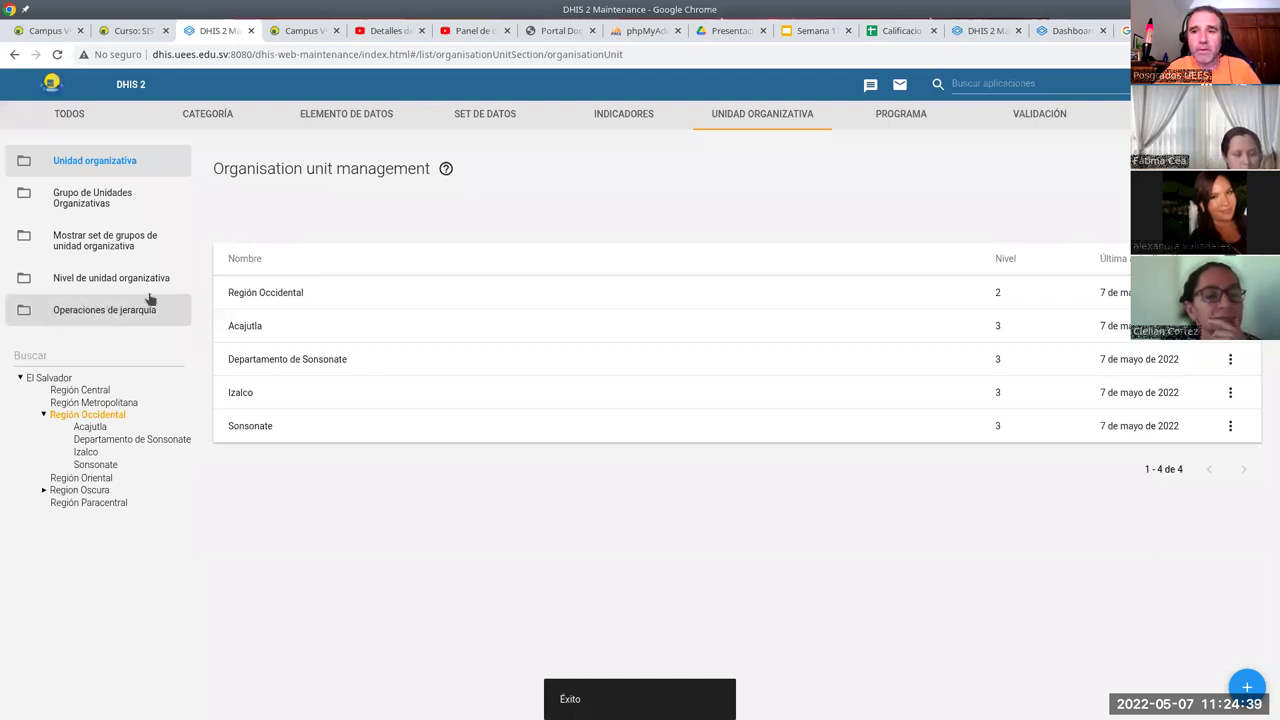
Move the organisation units Acajutla, Izalco and Sonsonate under the new parent Departamento de Sonsonate and expand that department
left_click(73, 318)
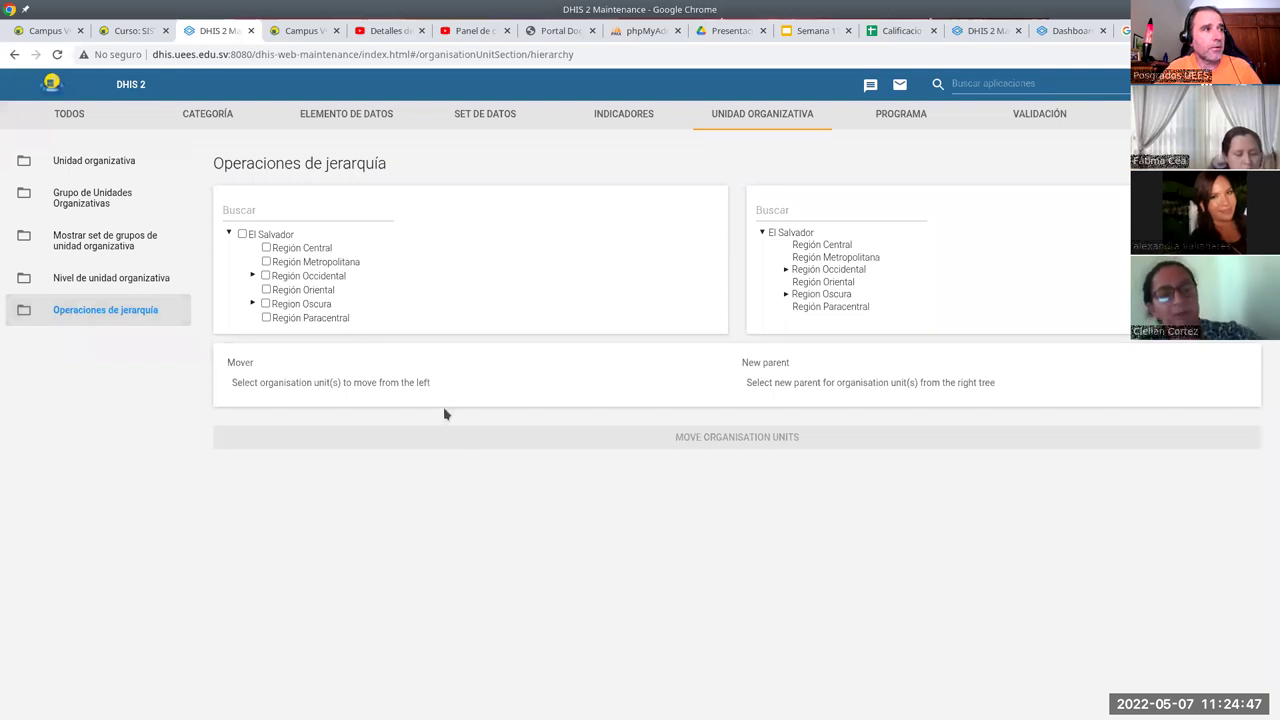
left_click(253, 275)
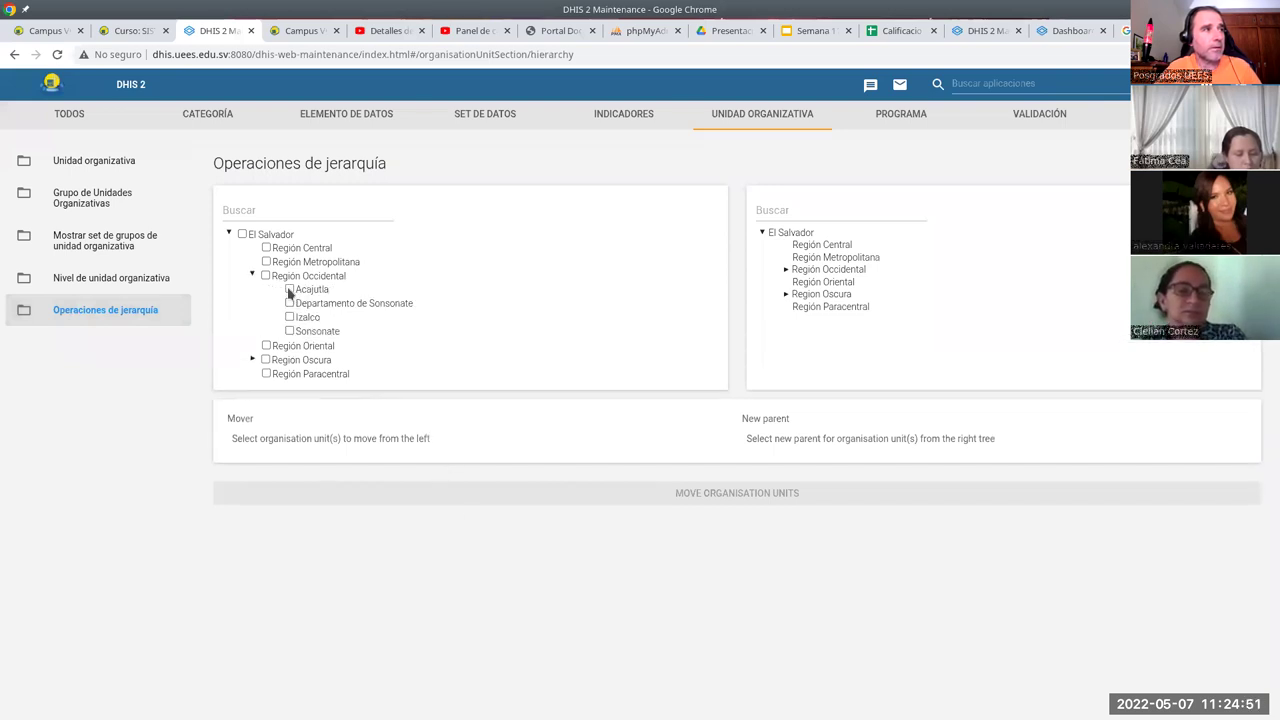
left_click(289, 290)
left_click(290, 317)
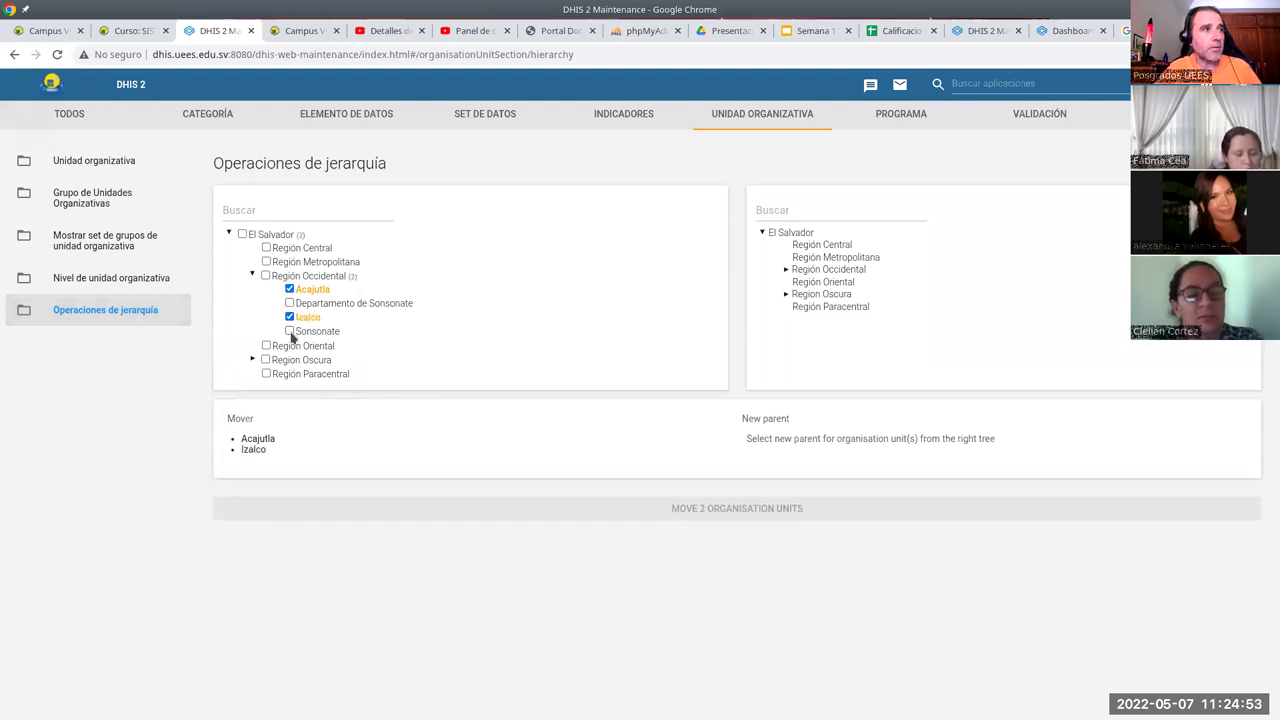
left_click(290, 331)
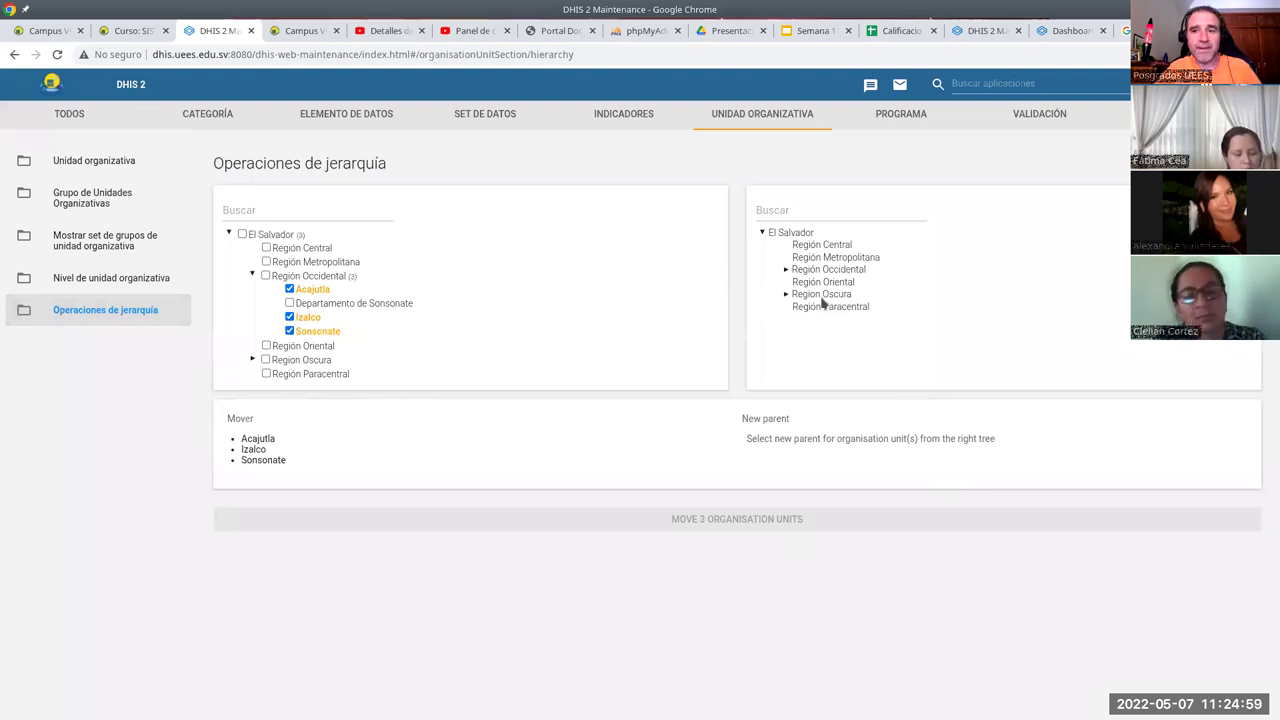
left_click(786, 270)
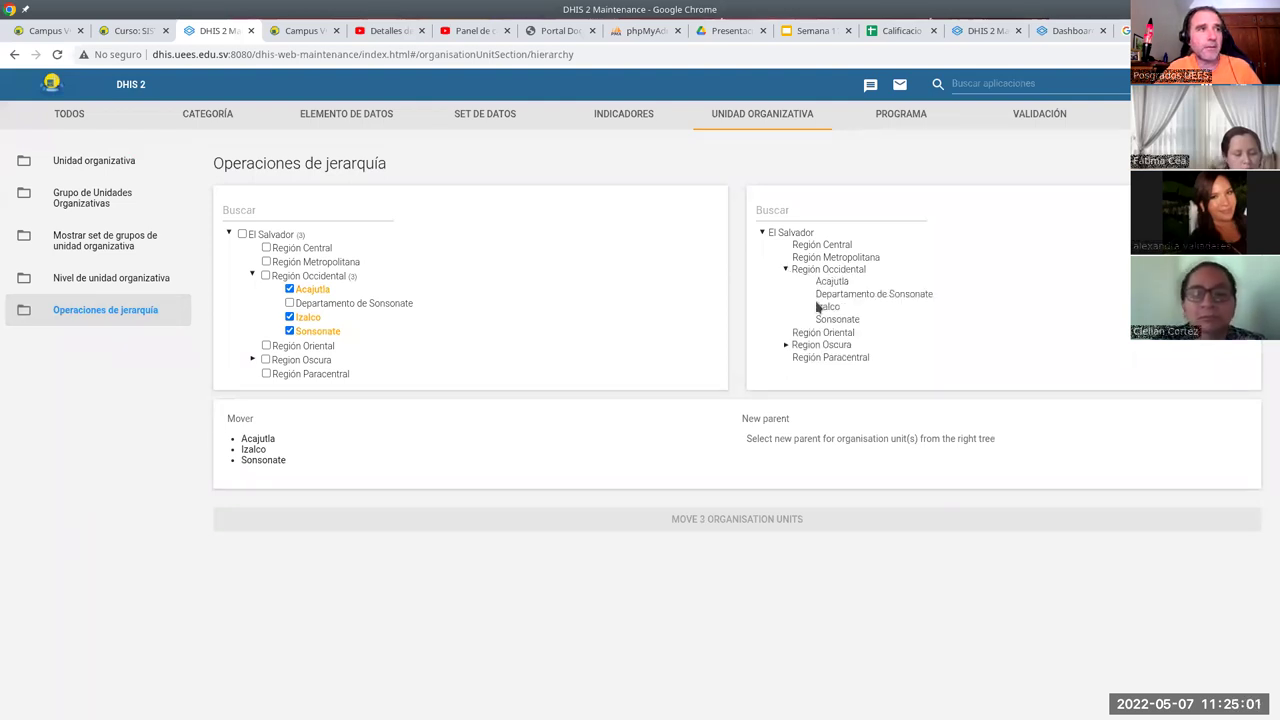
left_click(841, 296)
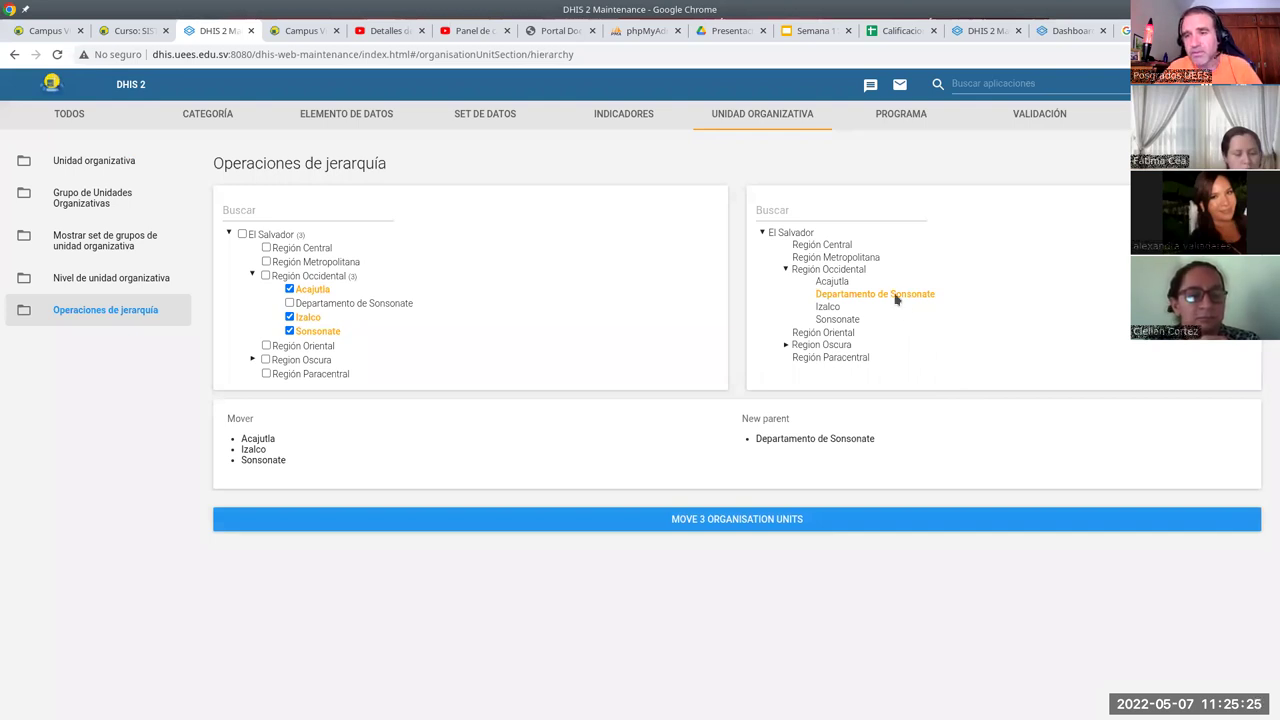
left_click(689, 519)
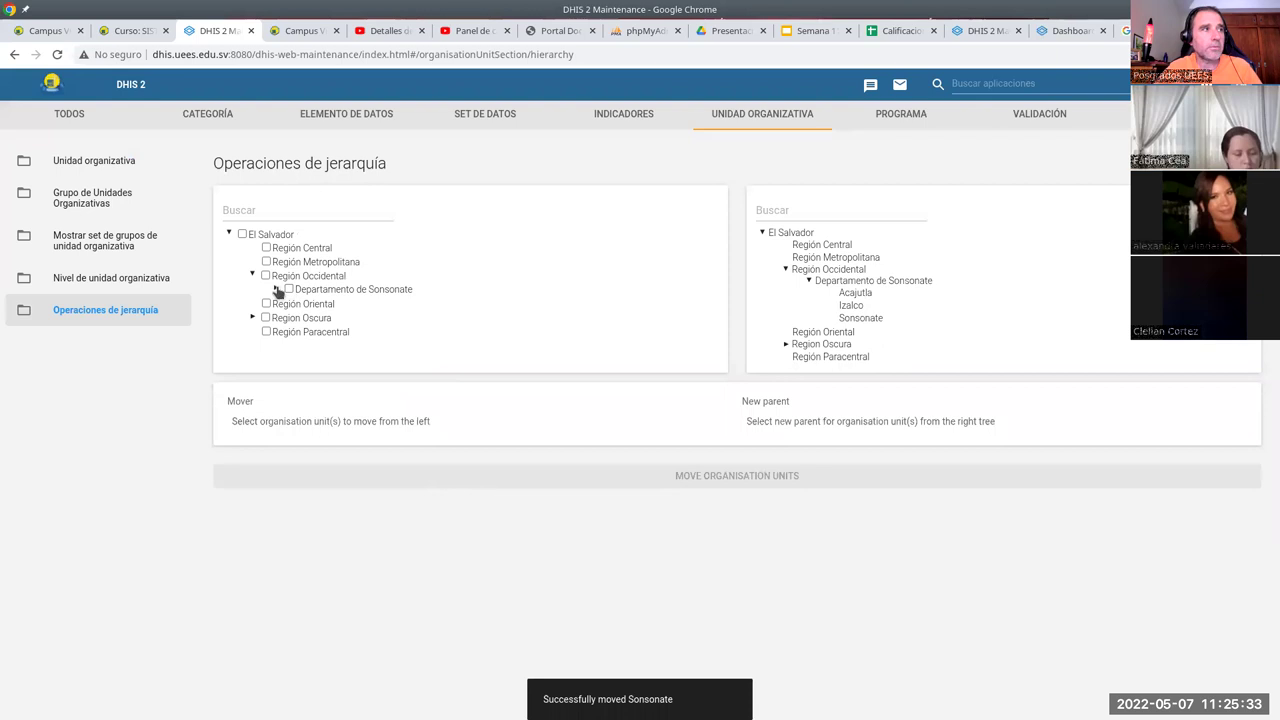
left_click(277, 289)
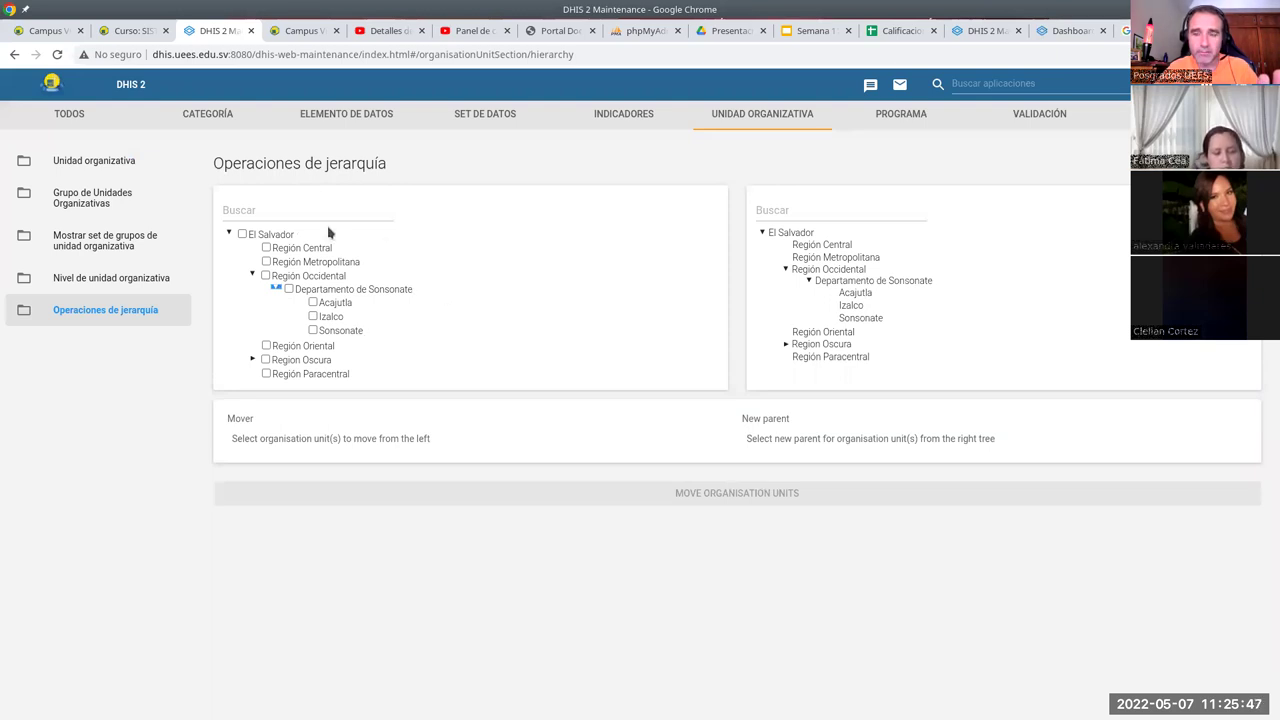
Add an organisation unit under the municipality Acajutla named "Clínica comunal de Acajutla" with the short name "CCA"
left_click(108, 165)
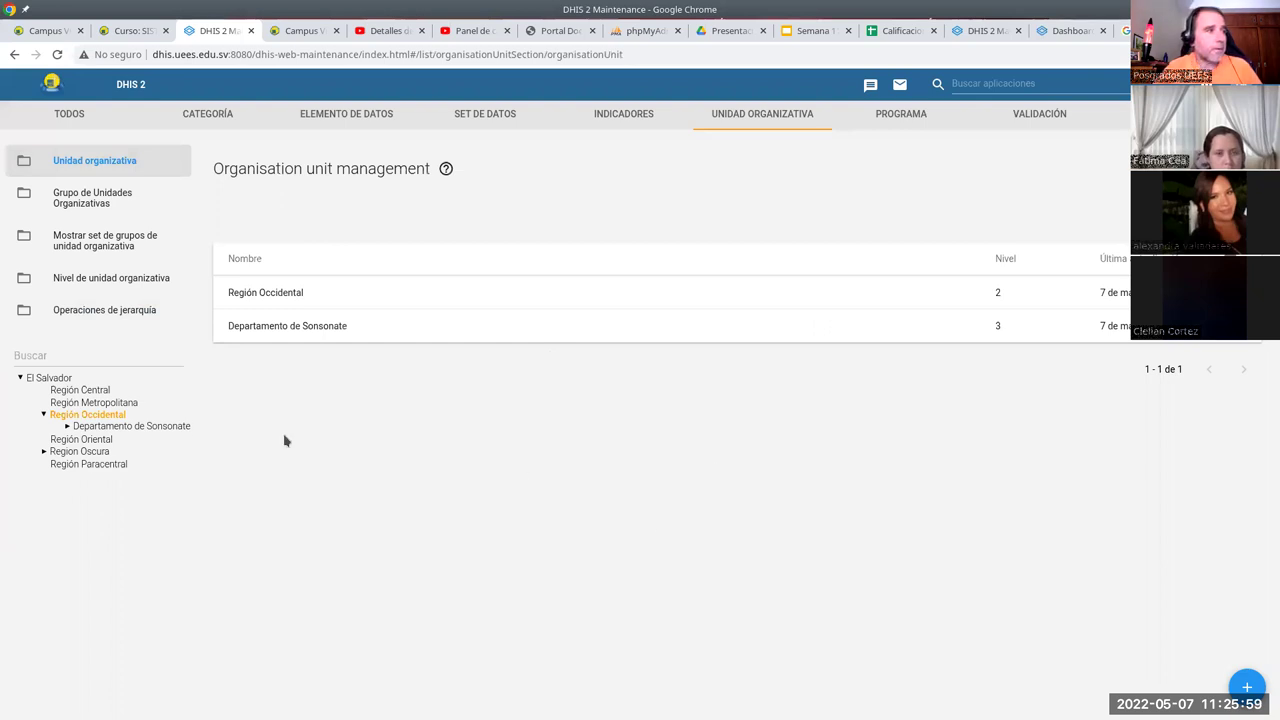
left_click(72, 430)
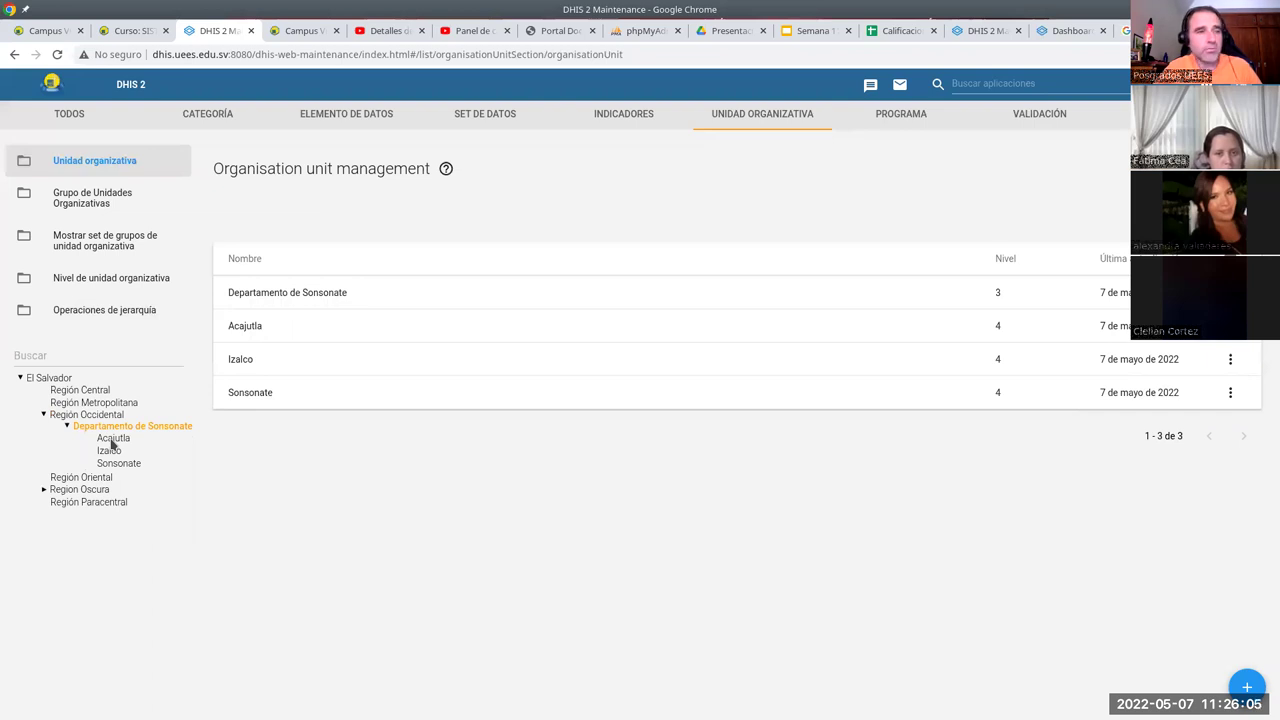
left_click(112, 440)
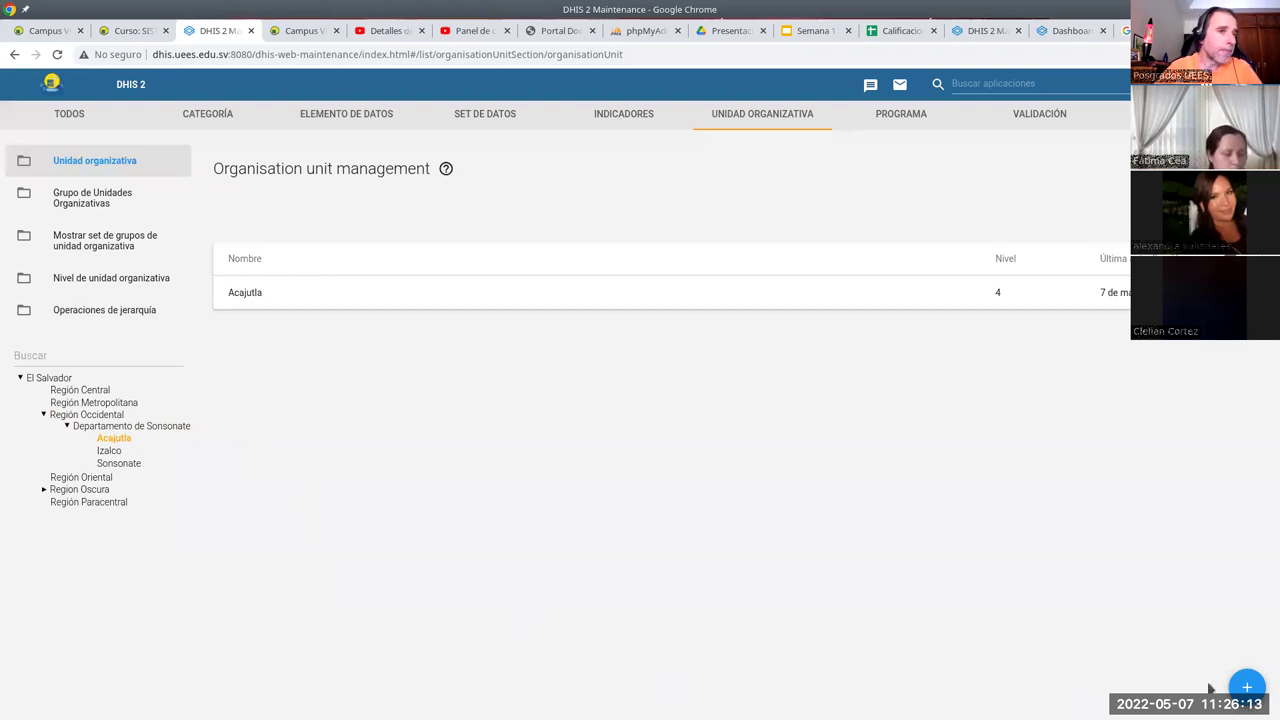
left_click(1246, 687)
left_click(215, 252)
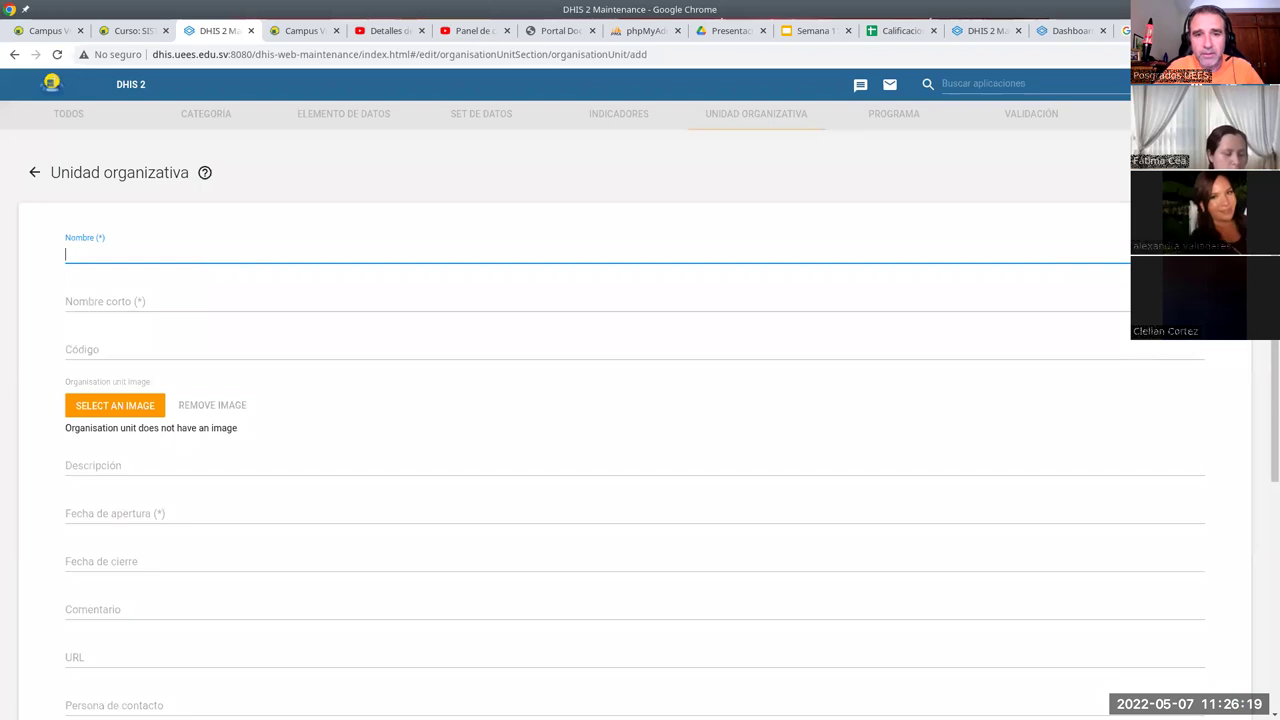
key("alt+Tab")
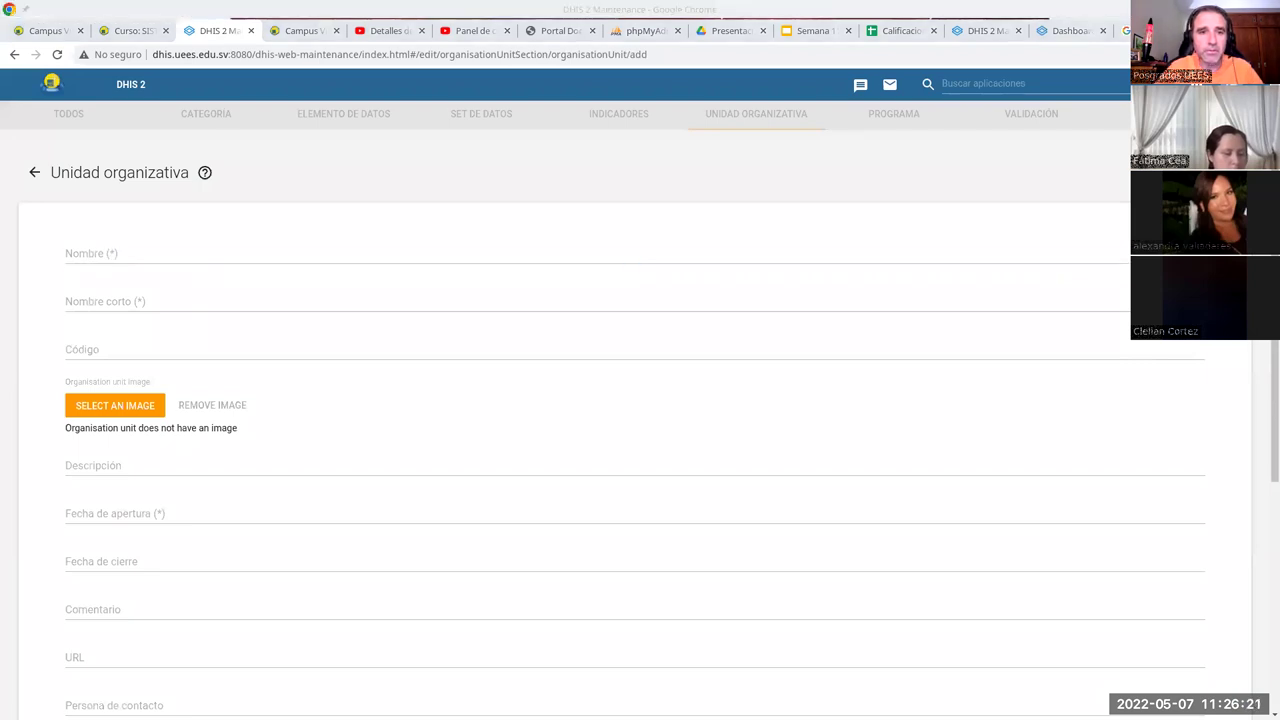
left_click(211, 250)
type("Clínica comunal de Acajutla")
left_click(198, 299)
type("A")
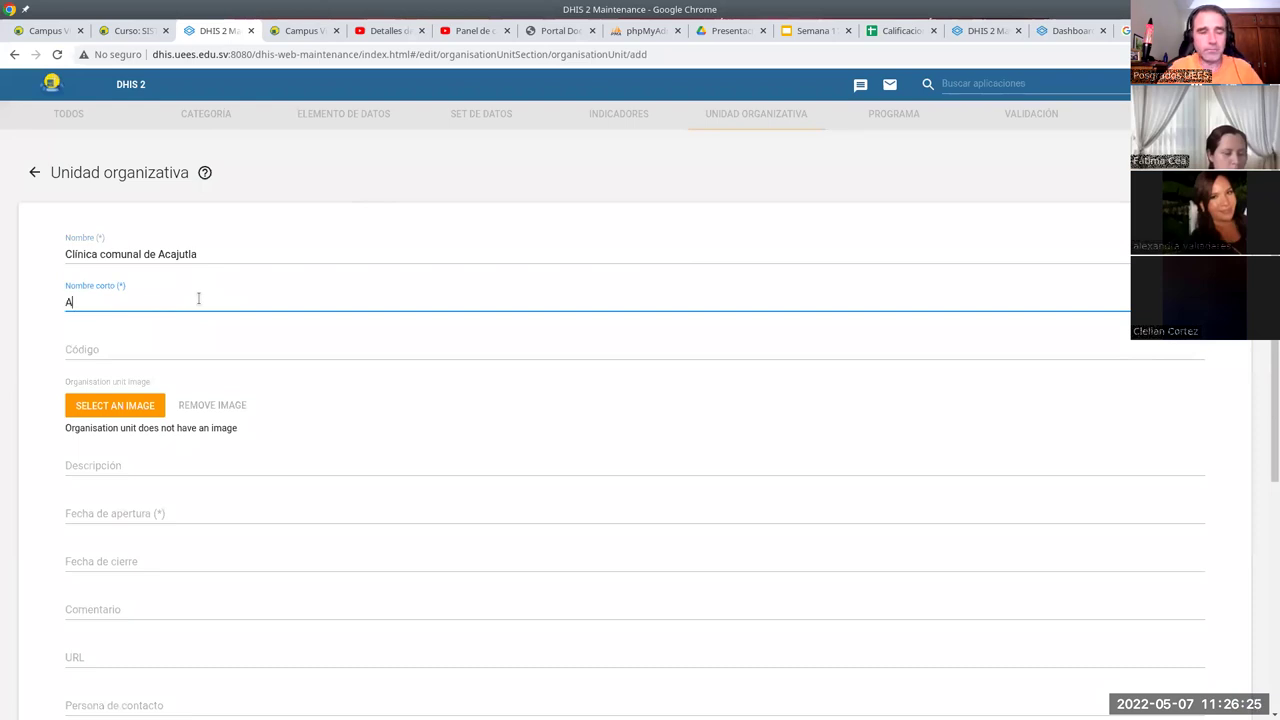
type("CA")
key("BackSpace")
key("BackSpace")
type("CCA")
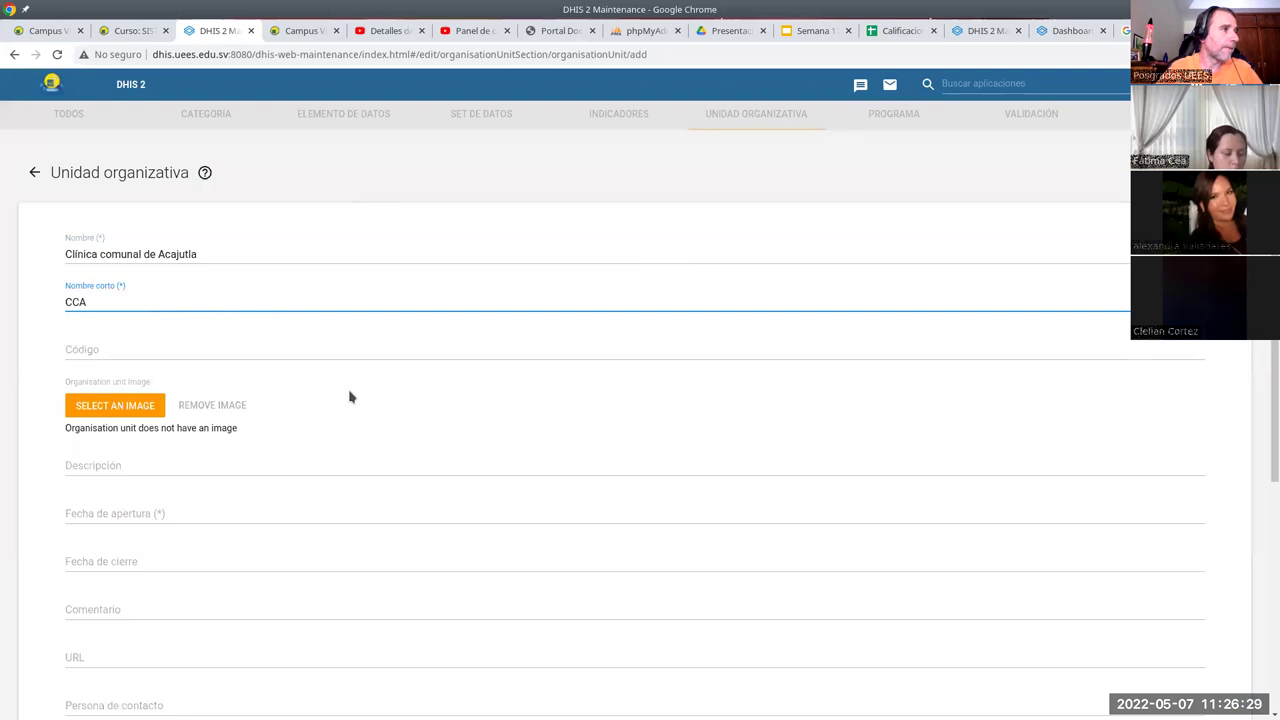
Set the opening date of Clínica comunal de Acajutla to 2022-01-01 and save the unit
scroll(345, 402, "down", 4)
scroll(321, 424, "up", 2)
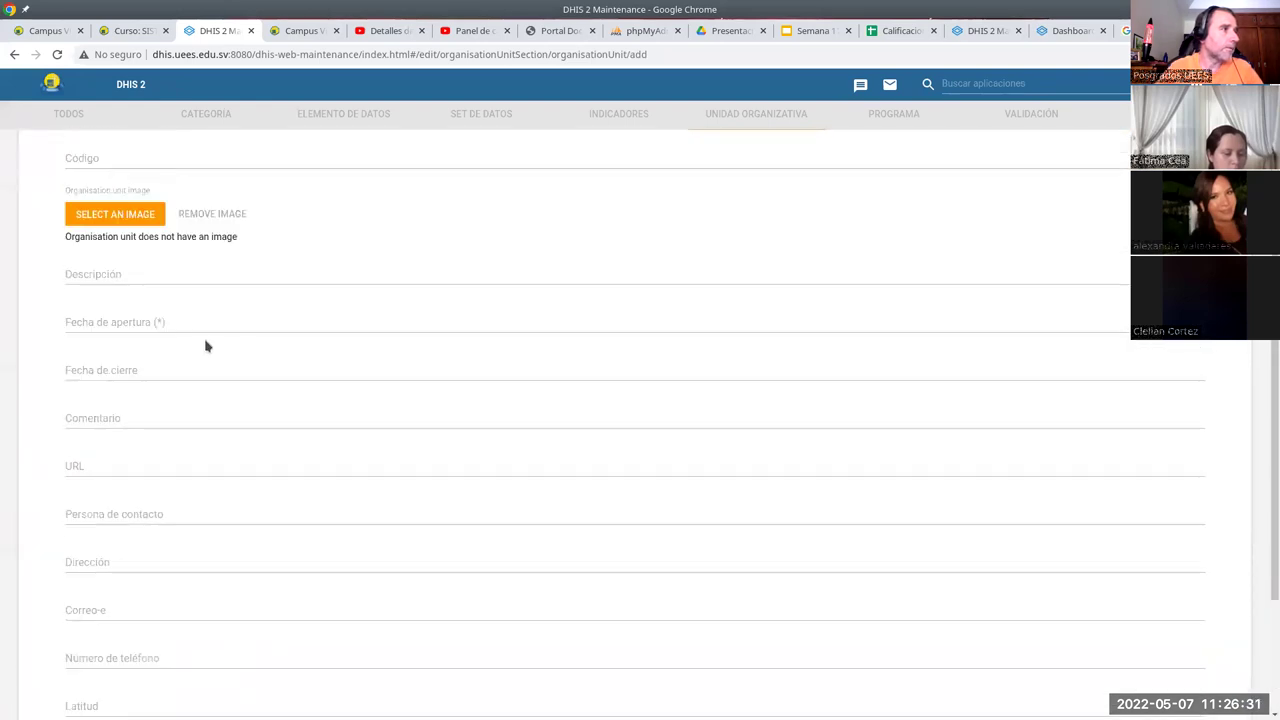
left_click(192, 325)
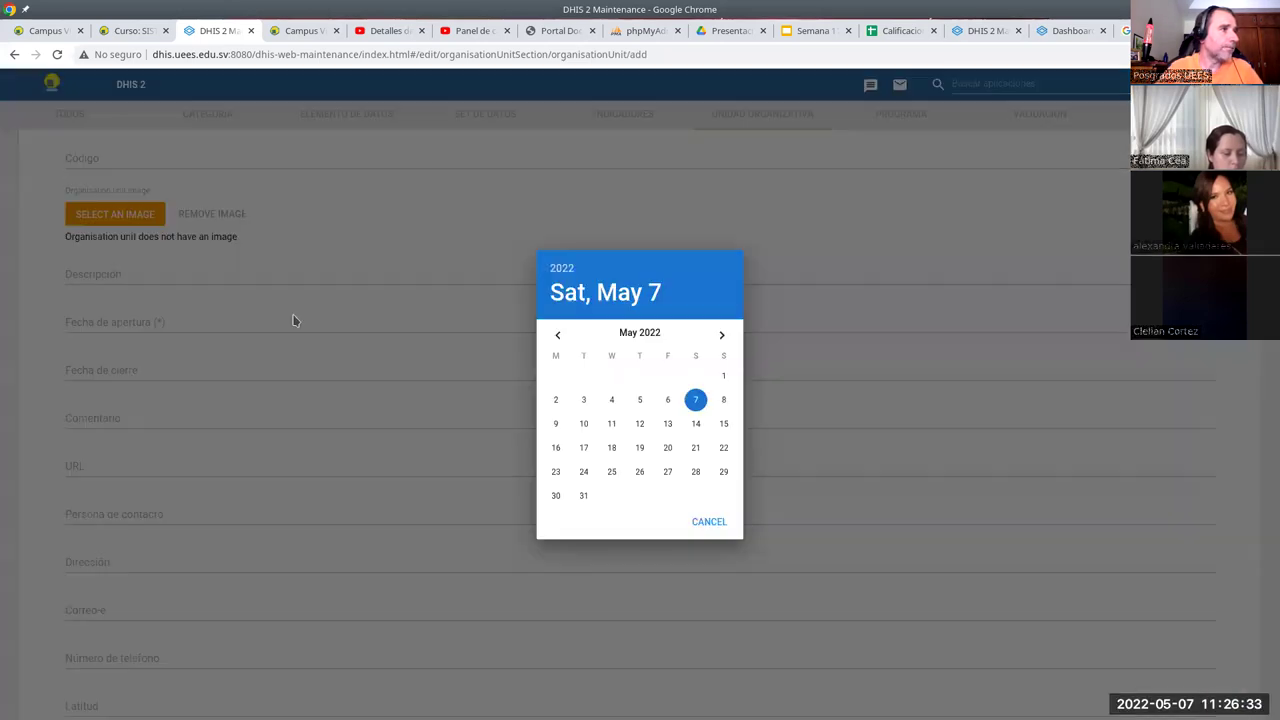
double_click(556, 335)
left_click(556, 335)
left_click(556, 335)
left_click(694, 377)
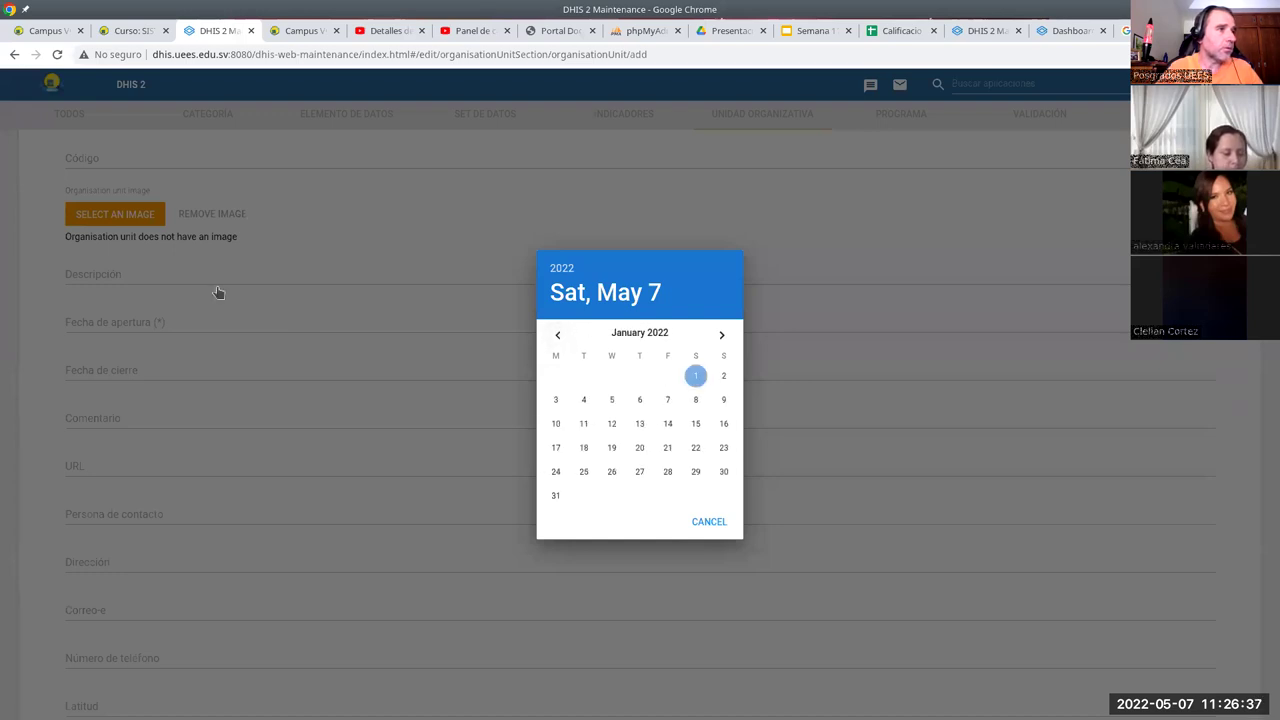
scroll(340, 560, "down", 3)
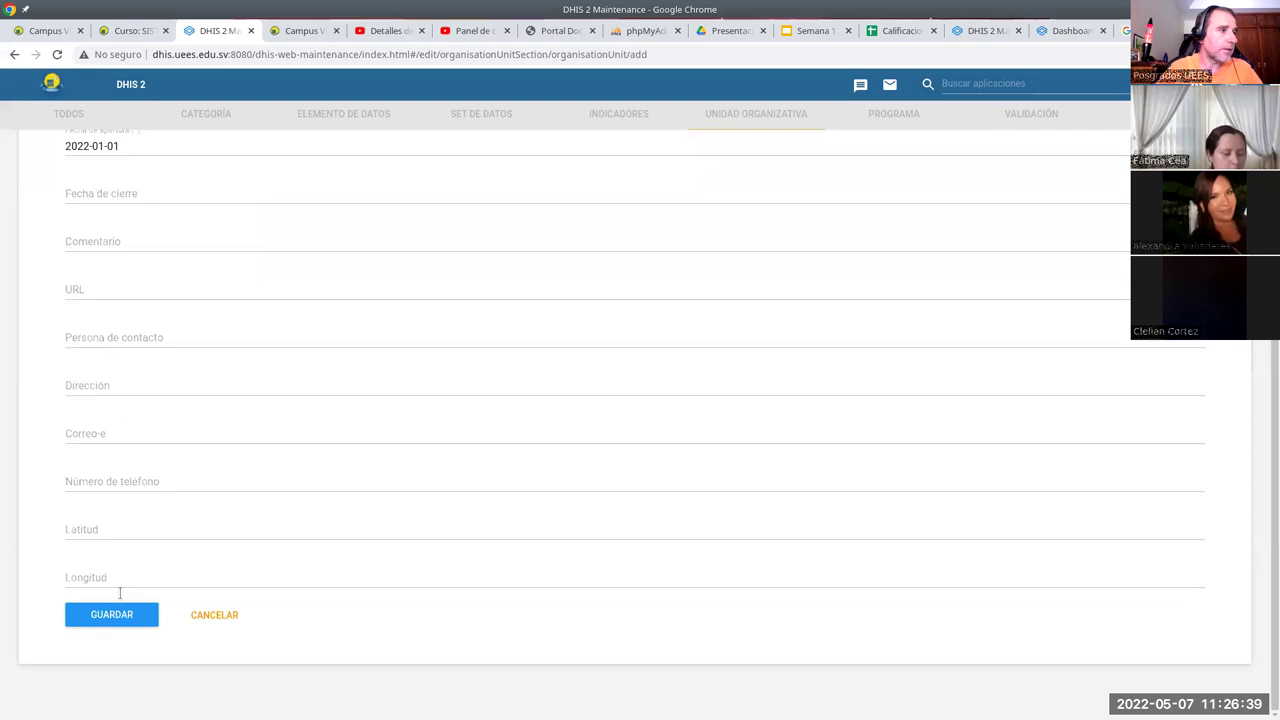
left_click(112, 615)
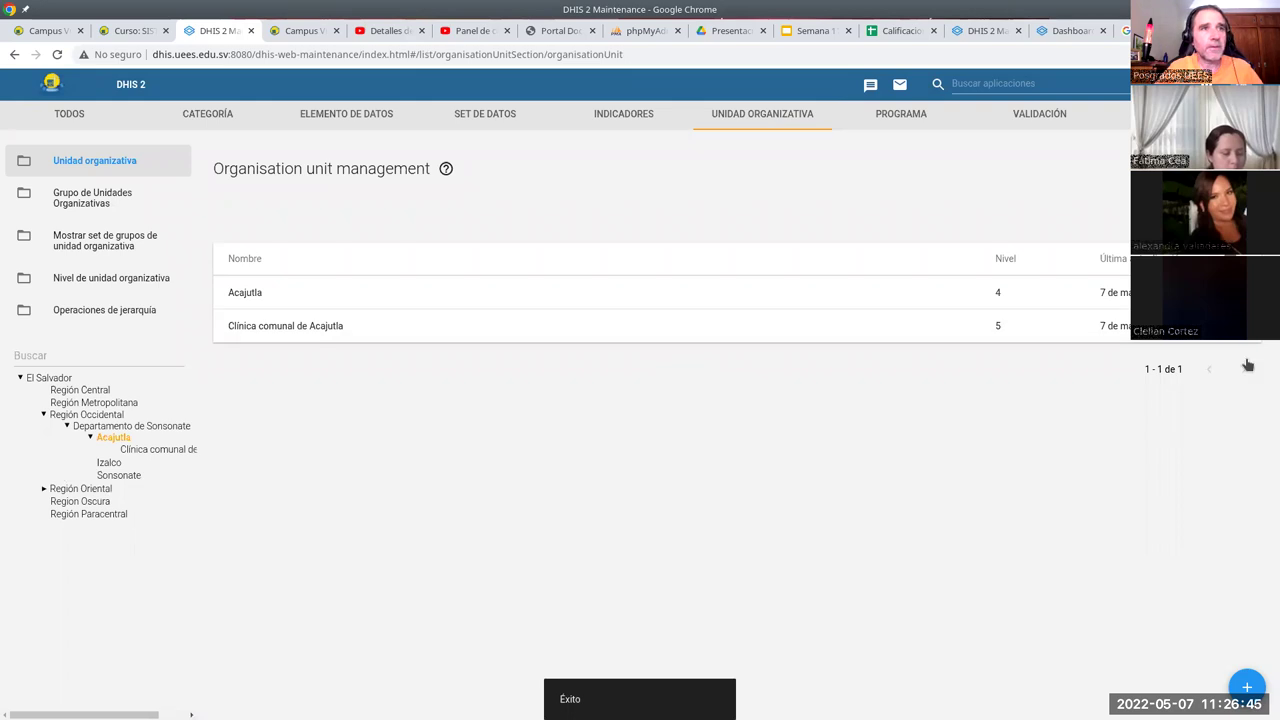
Clone Clínica comunal de Acajutla and name the copy "Unidad Comunitaria de Salud Familiar de Acajutla"
left_click(1152, 335)
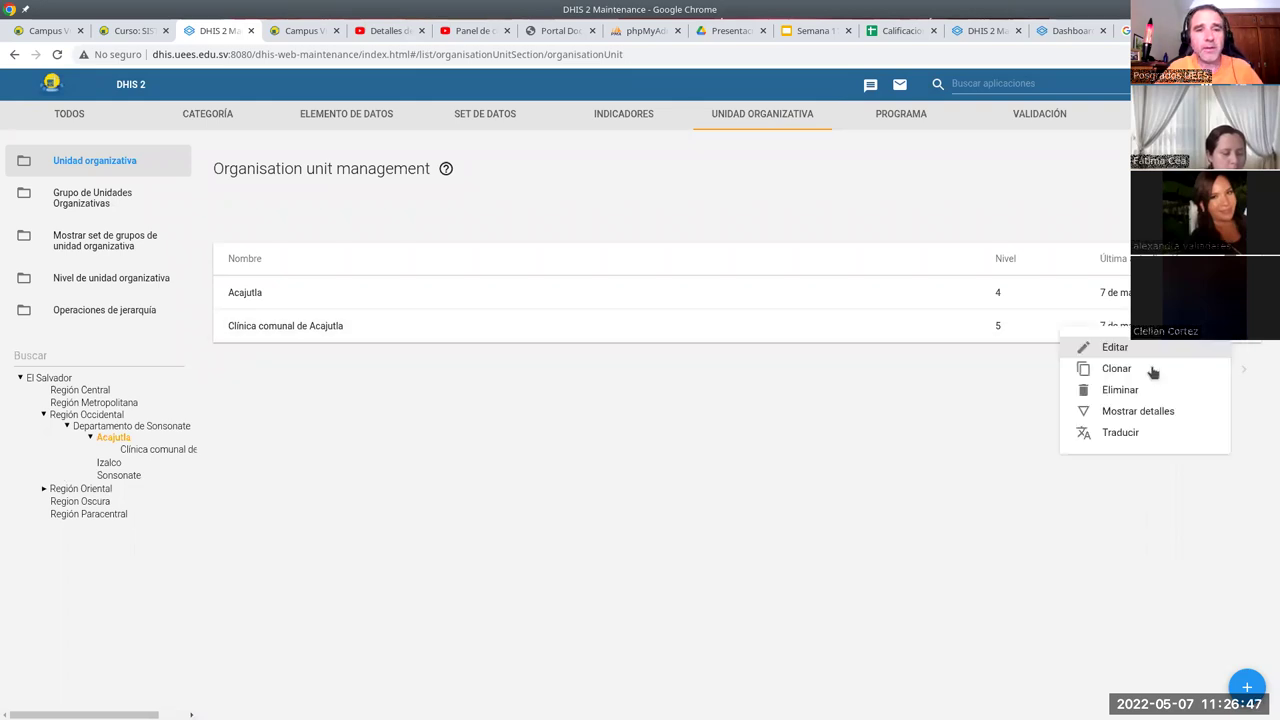
left_click(1153, 370)
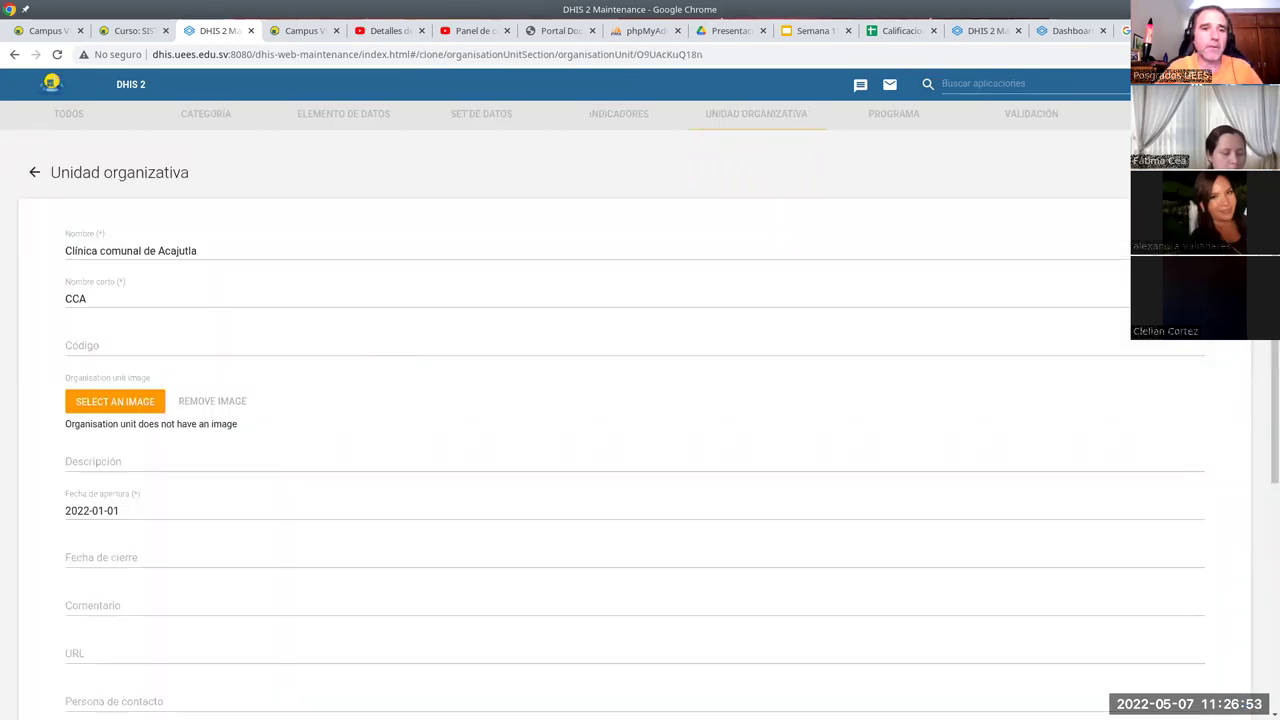
left_click(333, 237)
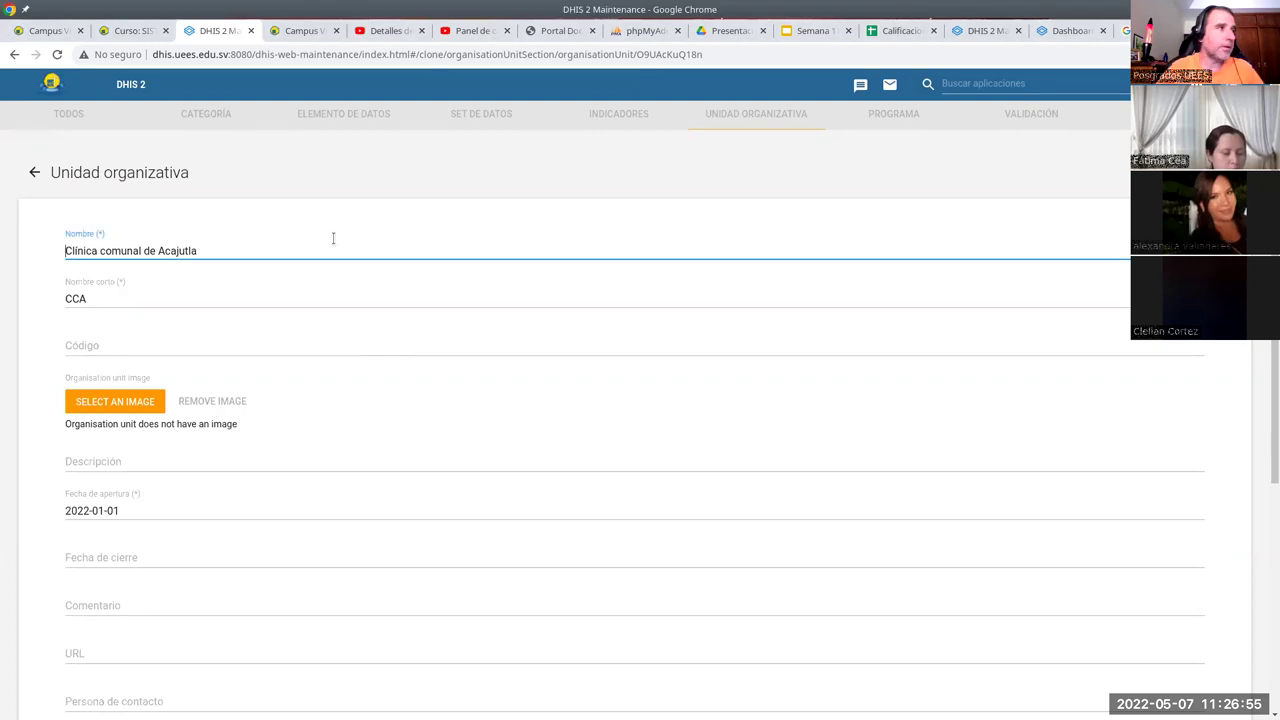
left_click(374, 252)
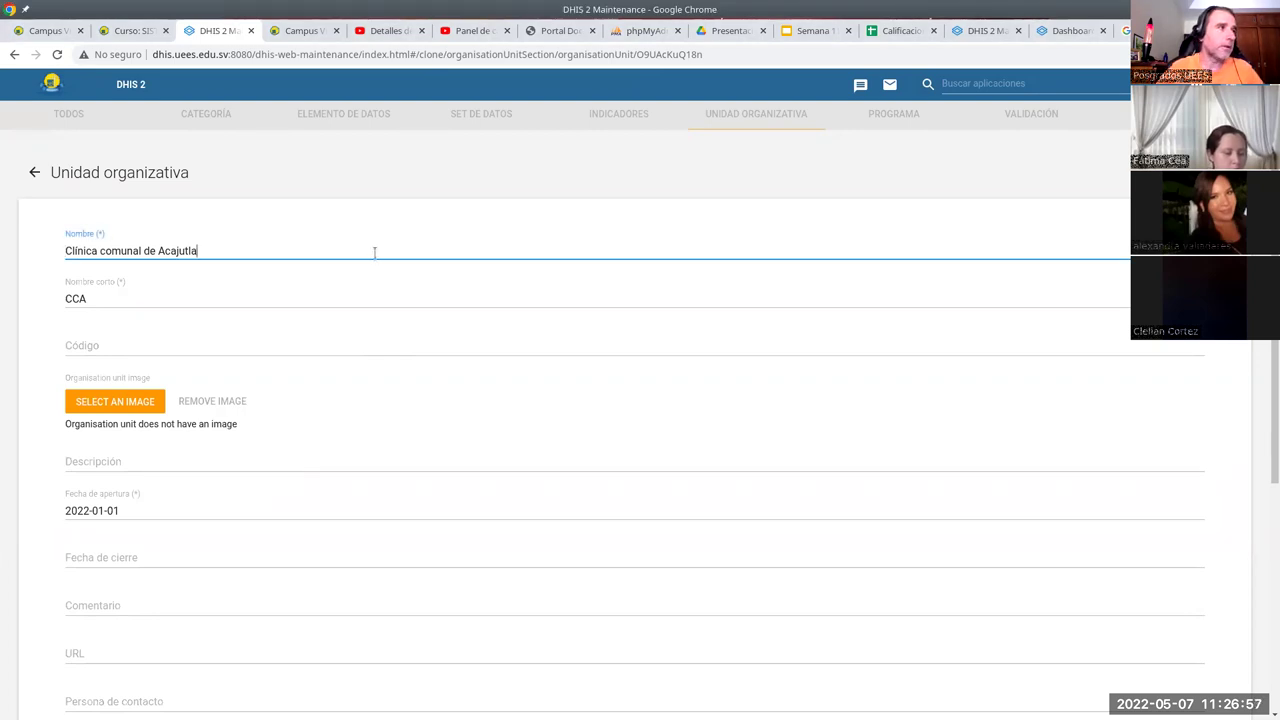
key("ctrl+BackSpace")
key("ctrl+BackSpace")
key("ctrl+BackSpace")
key("ctrl+BackSpace")
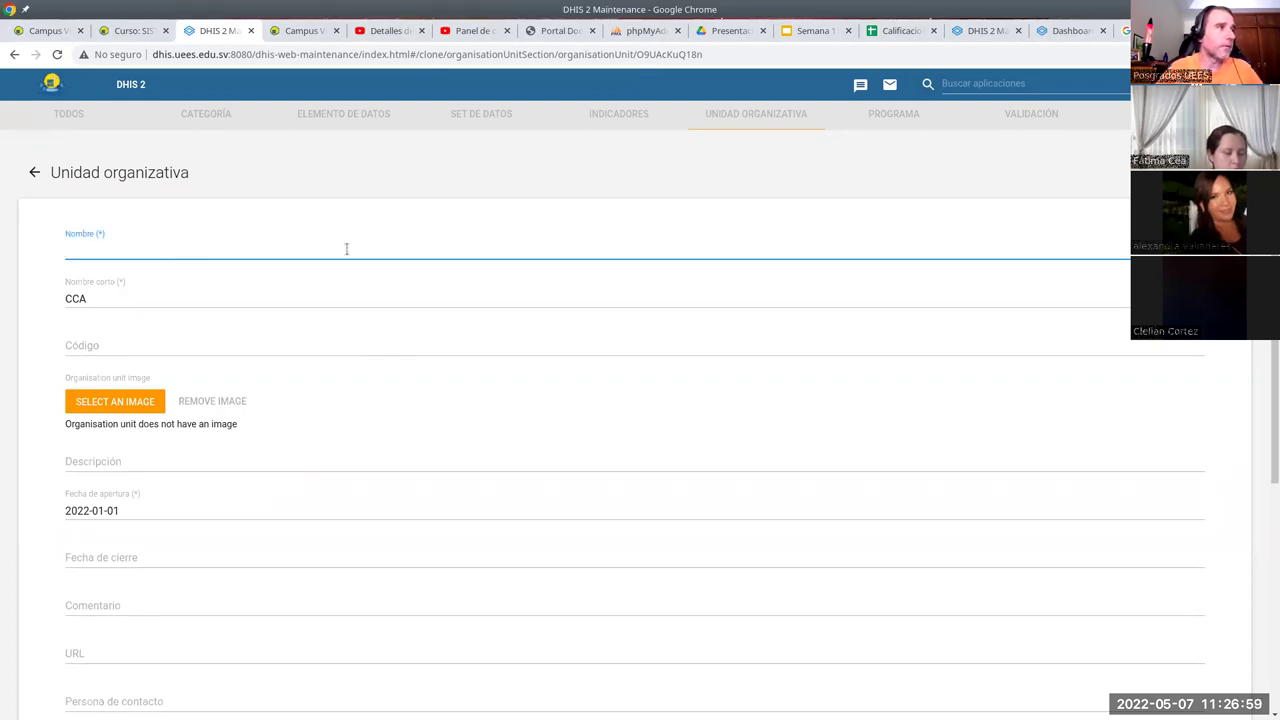
type("Unidad Comunitaria de Salud Familiar de Acajutla")
Set the cloned unit's short name to "UCSFA" and save it
left_click(285, 299)
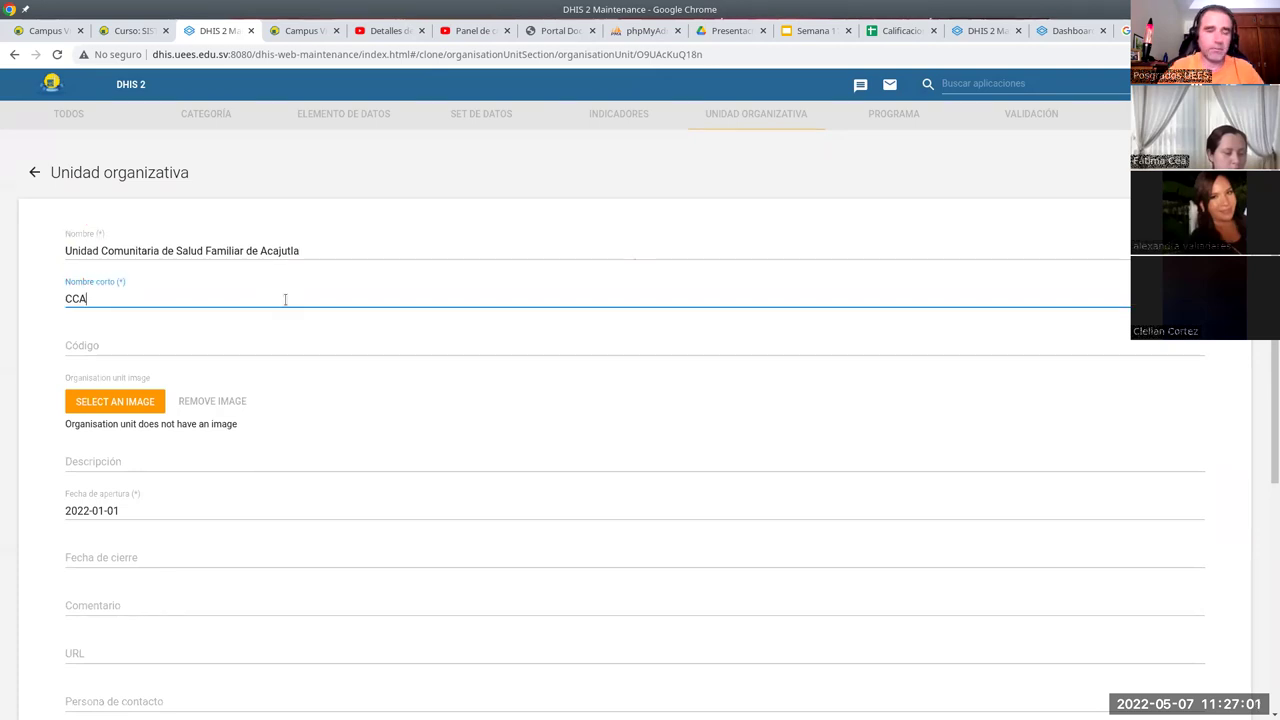
key("ctrl+BackSpace")
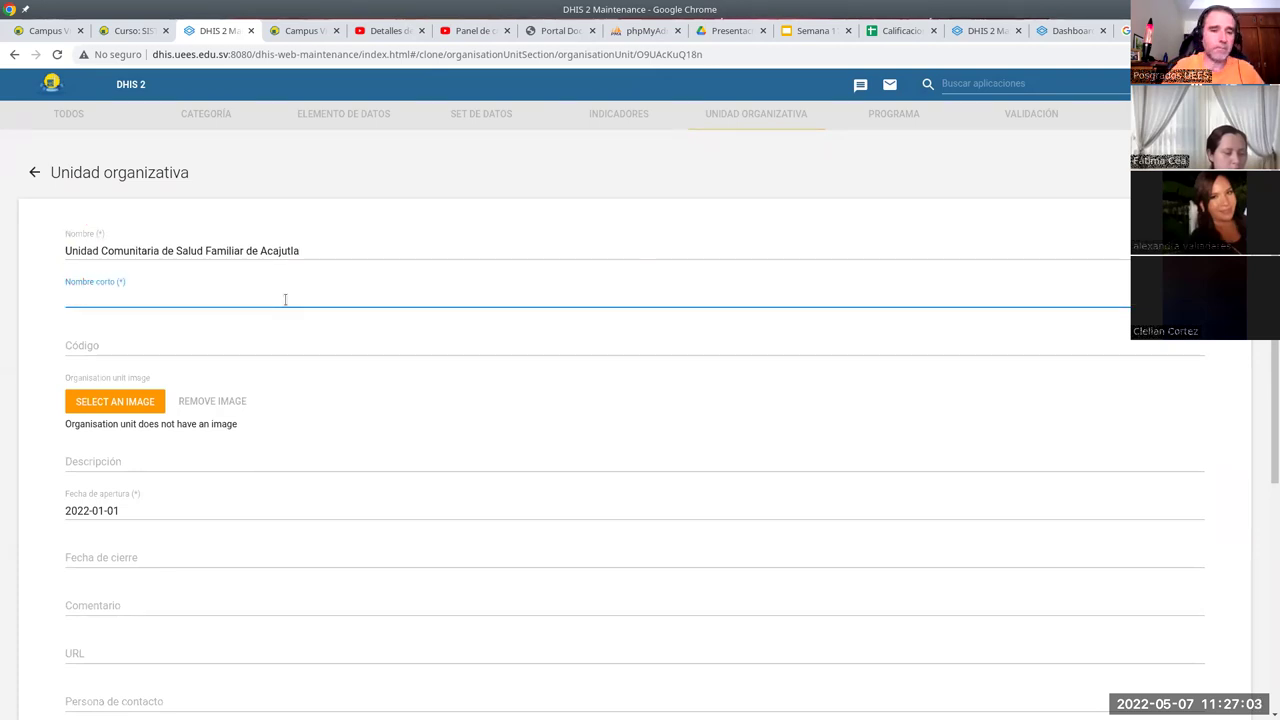
type("UCSFA")
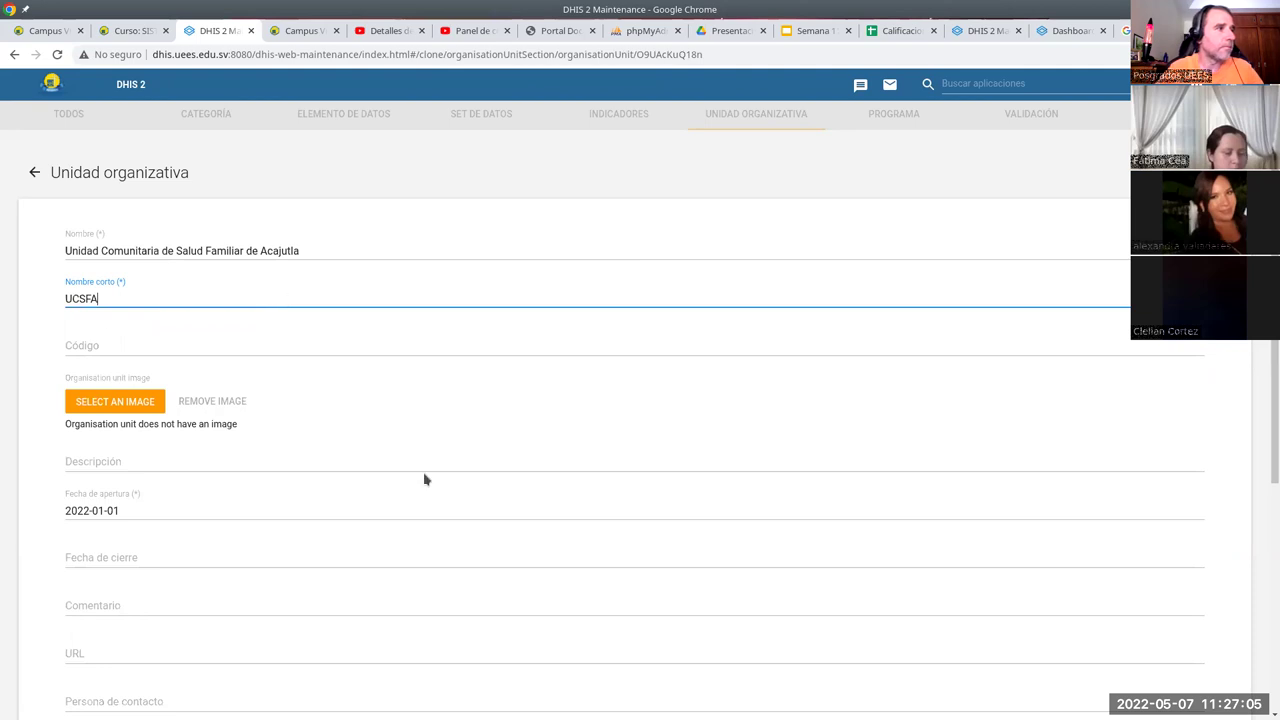
scroll(424, 480, "down", 1)
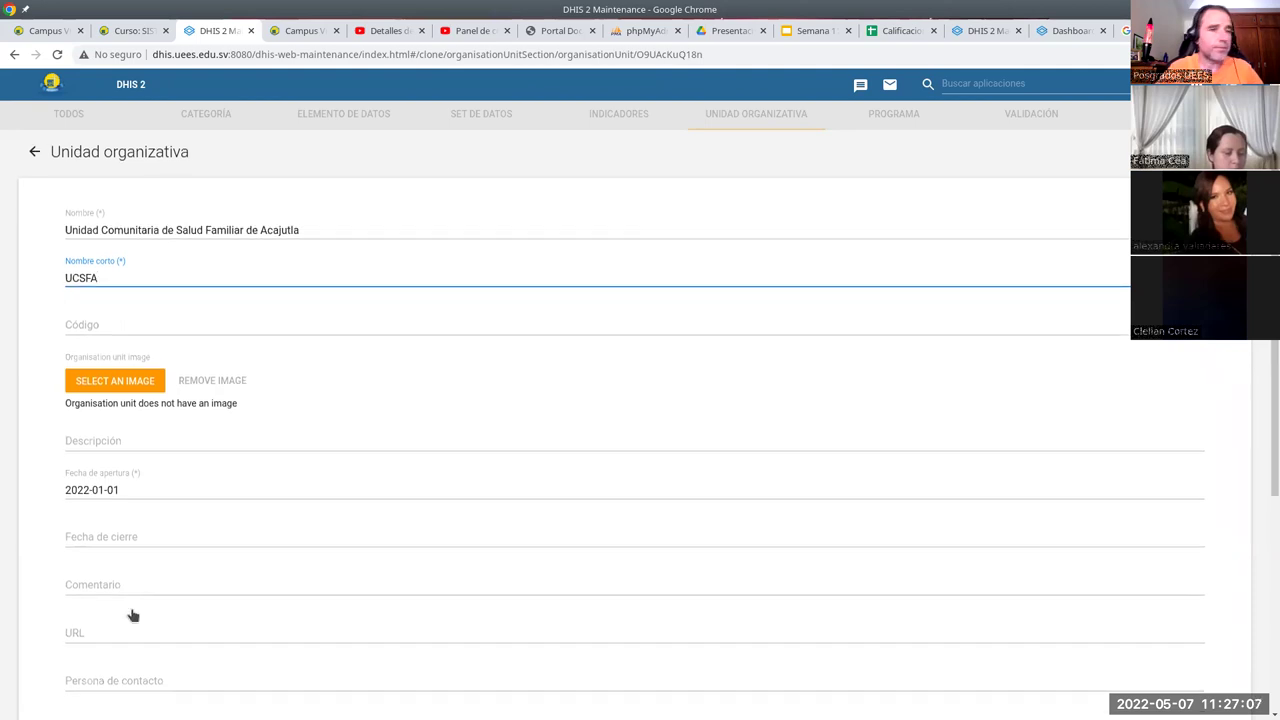
scroll(1101, 401, "down", 3)
key("Return")
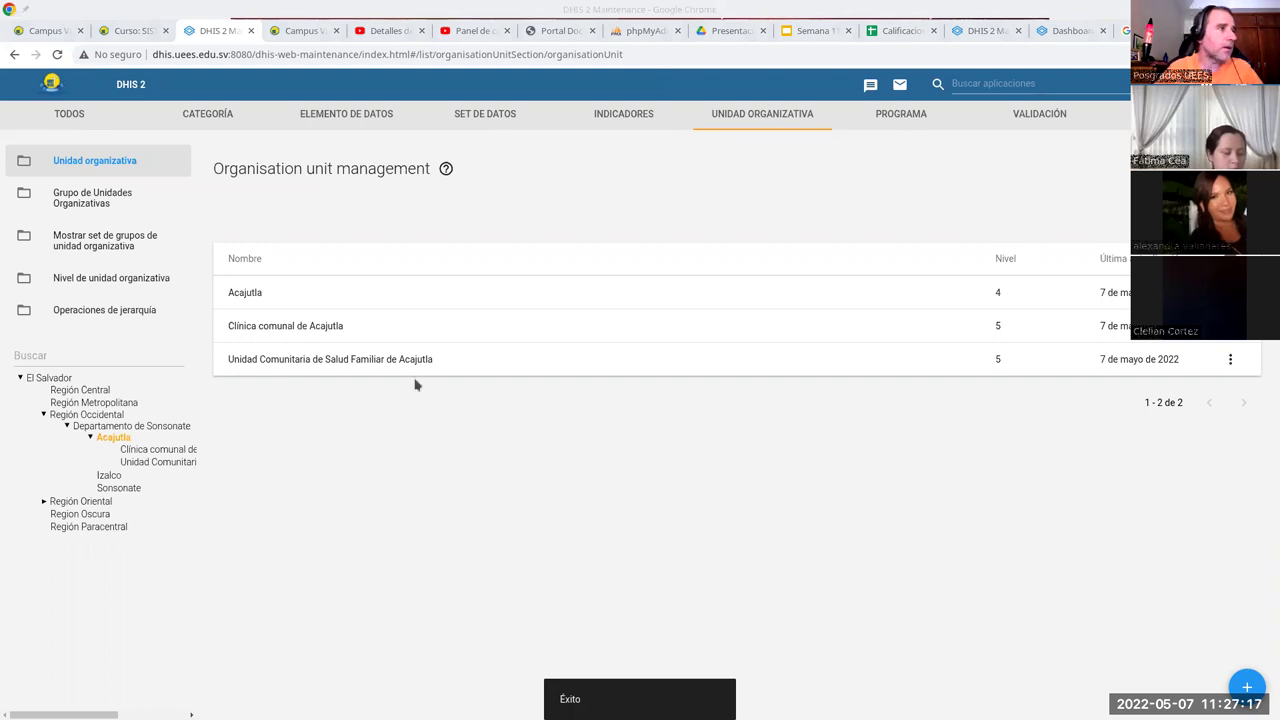
Add an organisation unit under the municipality Sonsonate named "Clínica comunal de Sonsonate" with the short name "CCS"
double_click(105, 490)
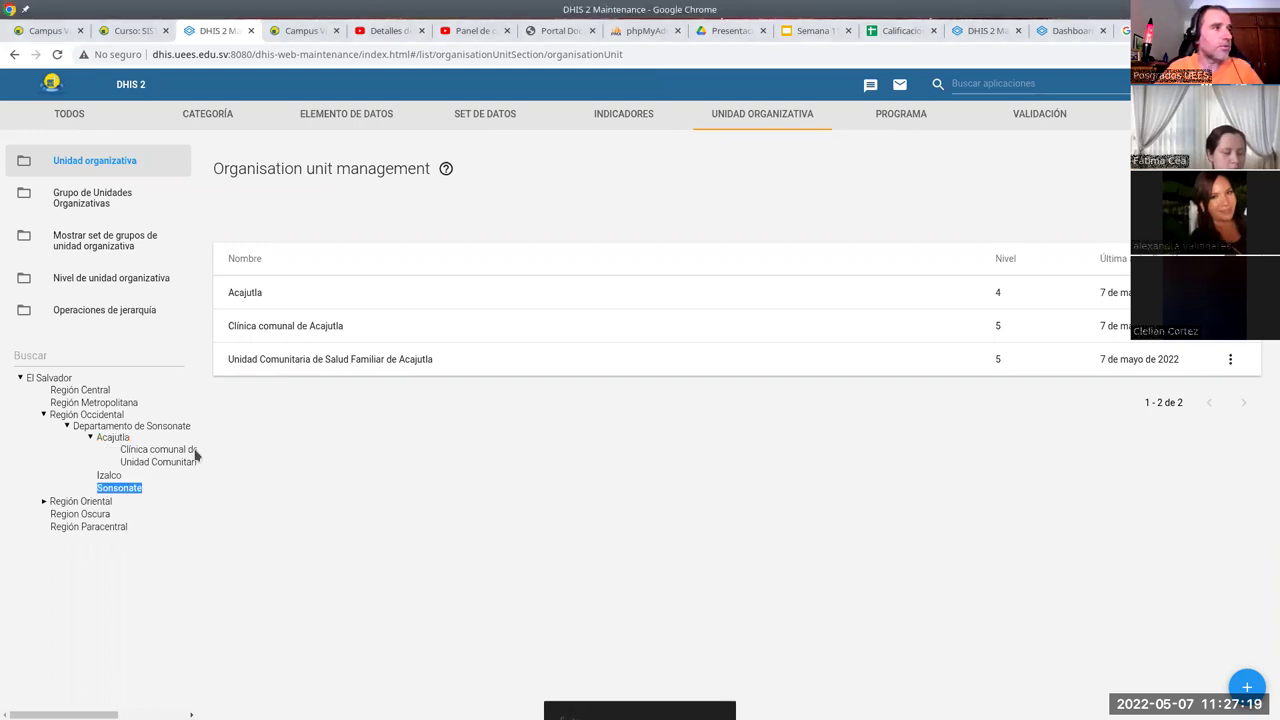
left_click(1247, 687)
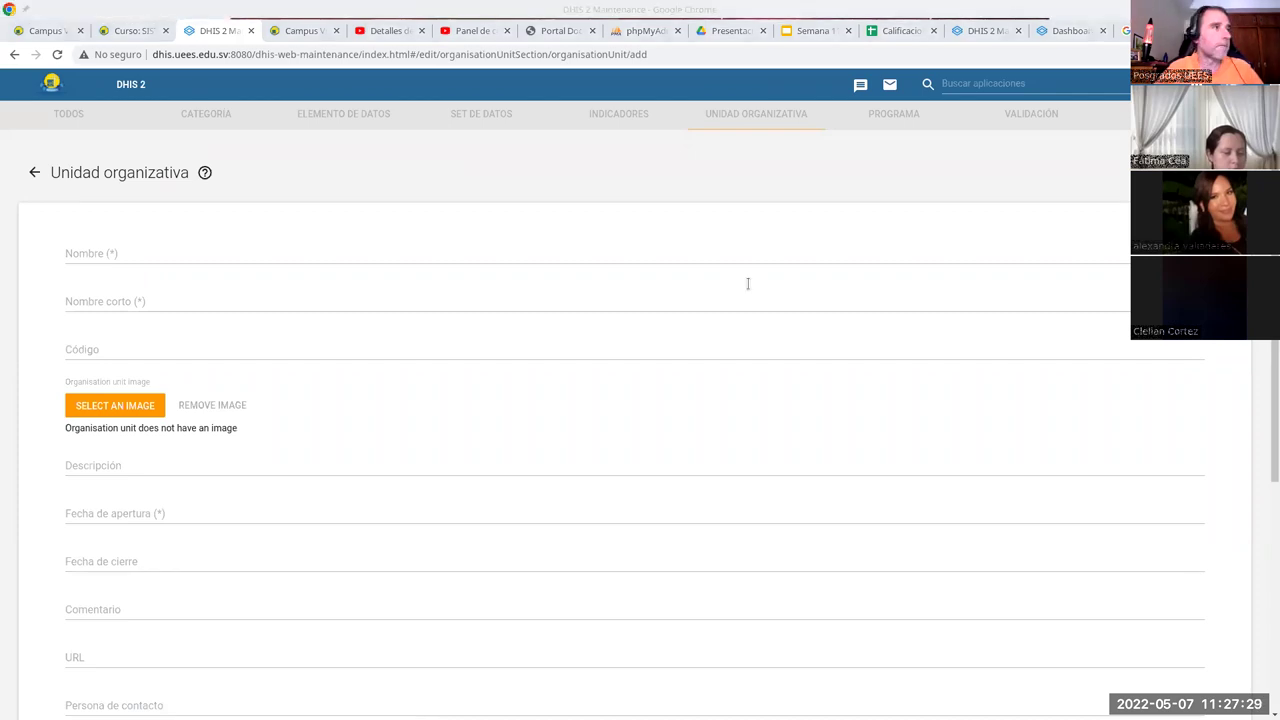
left_click(261, 250)
type("Clínica comunal de Sonsonate")
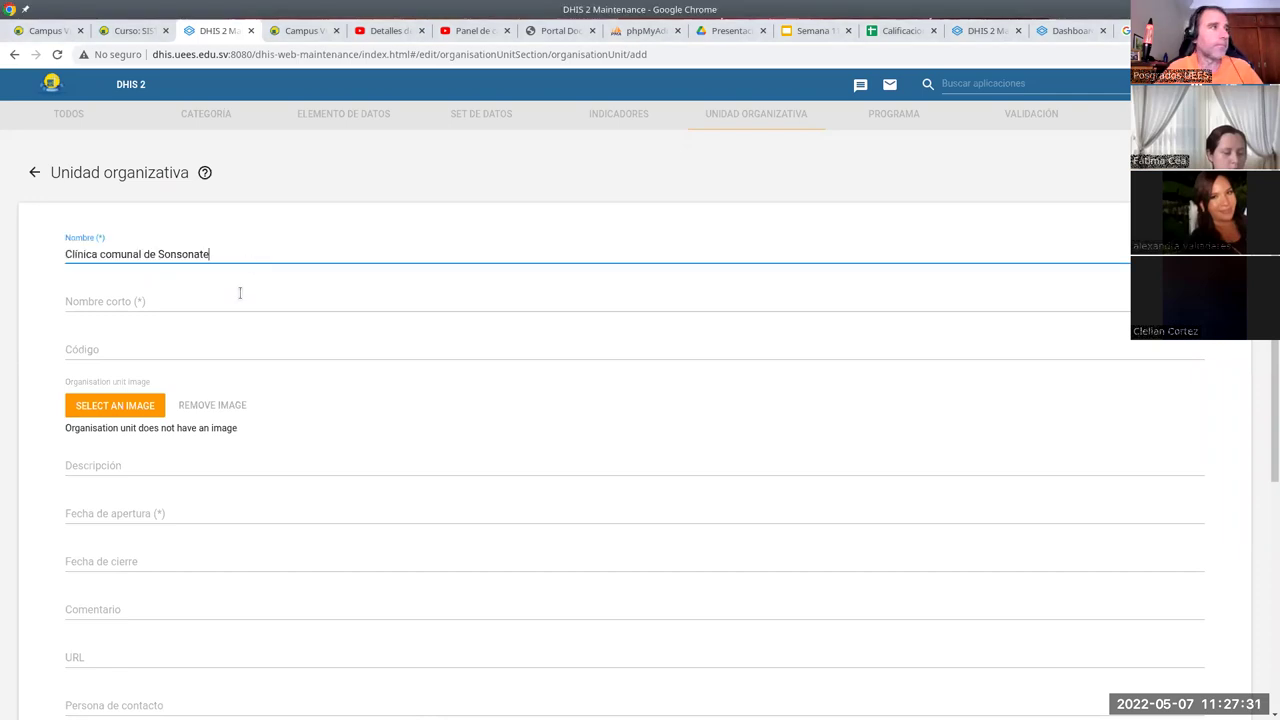
left_click(244, 298)
type("CCS")
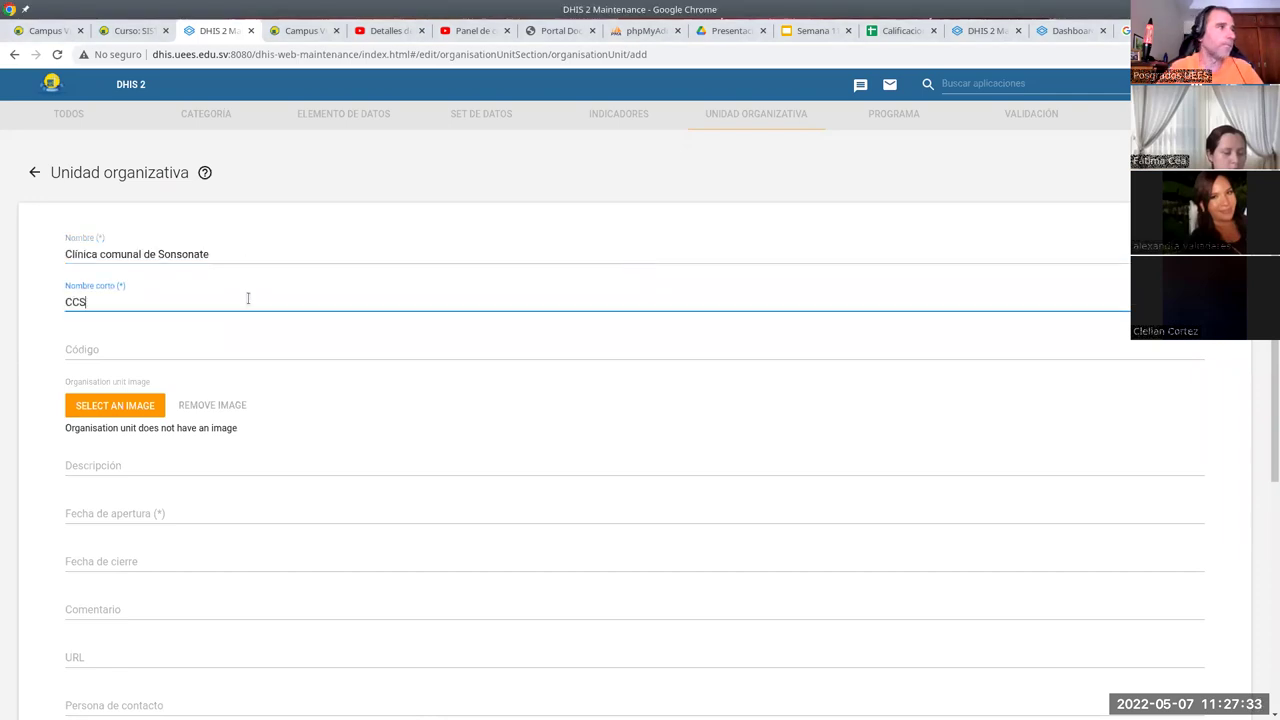
Set the opening date of Clínica comunal de Sonsonate to 2022-01-01 and save the unit
scroll(177, 371, "down", 3)
scroll(235, 305, "down", 1)
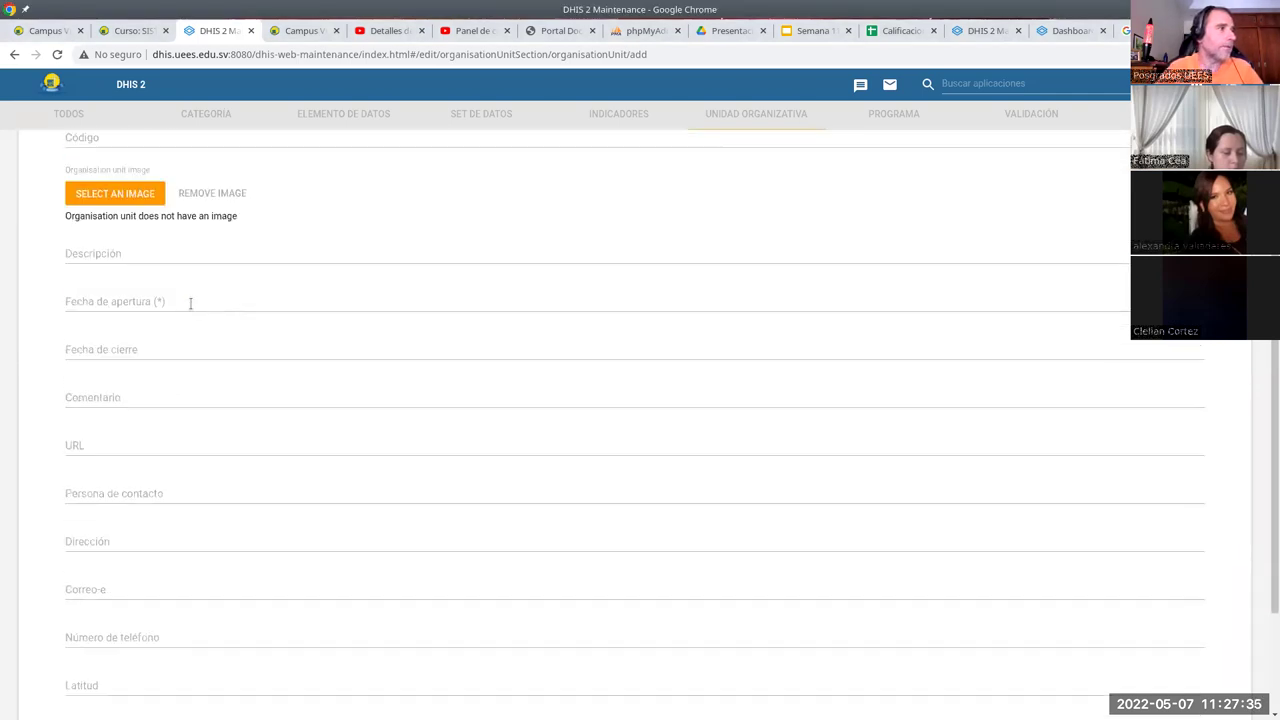
left_click(317, 310)
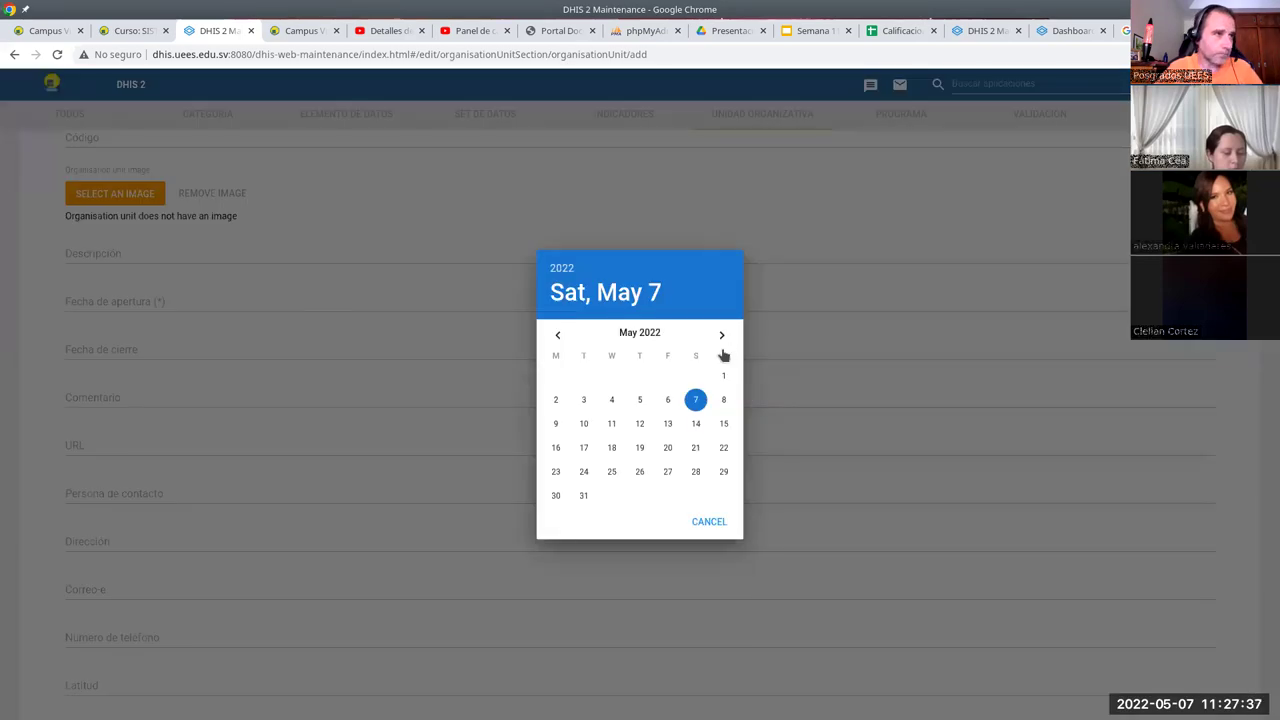
left_click(559, 336)
left_click(559, 336)
left_click(560, 336)
left_click(561, 336)
left_click(696, 375)
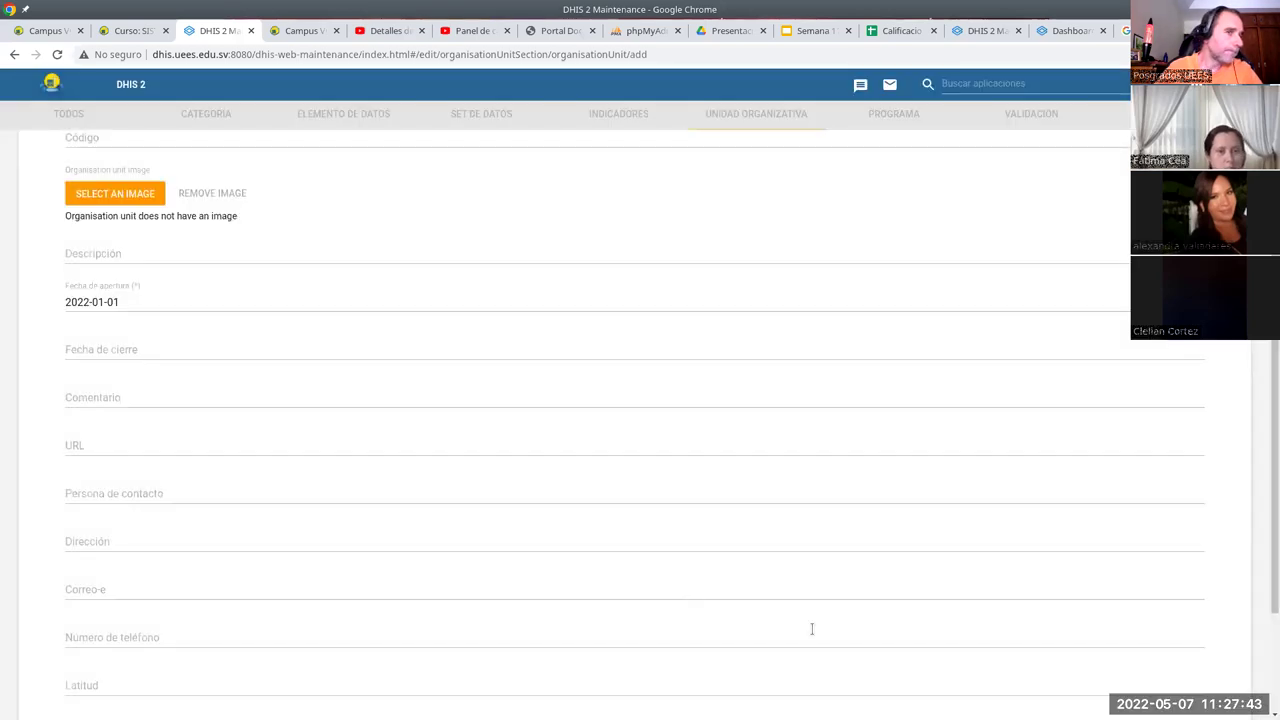
scroll(920, 686, "down", 3)
left_click(125, 620)
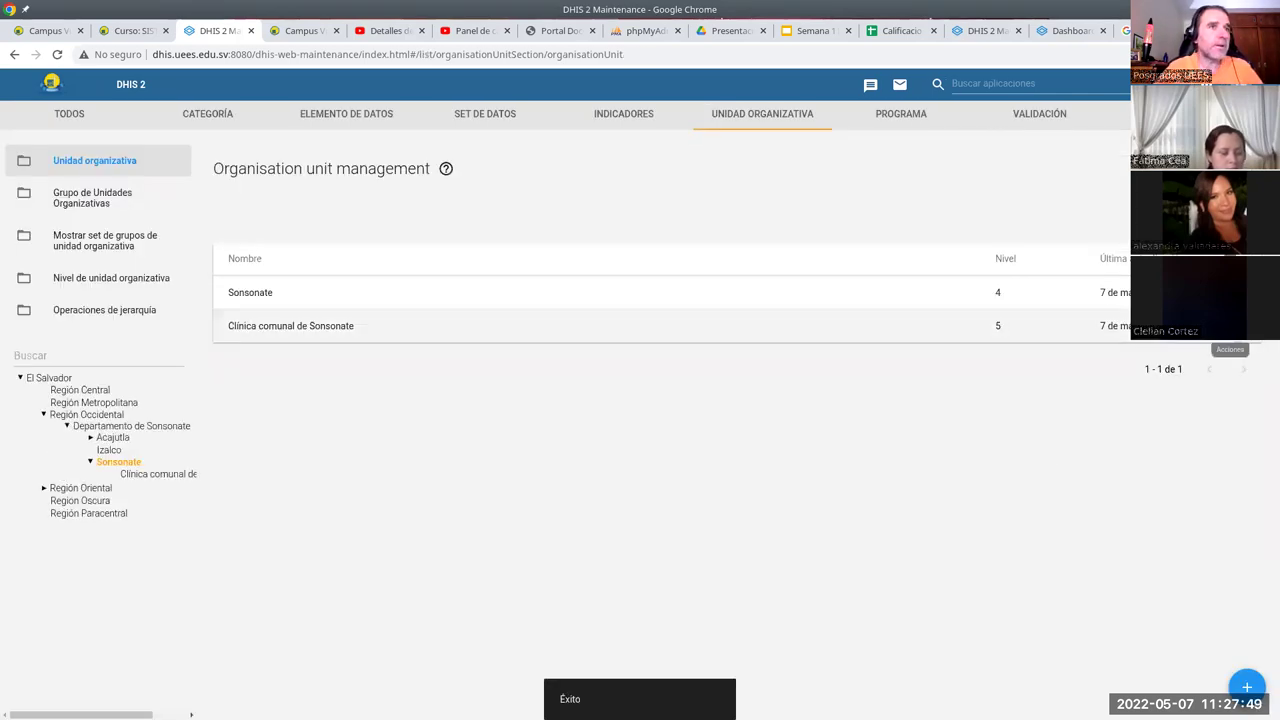
Clone Clínica comunal de Sonsonate and name the copy "Hospital Nacional General "Dr. Jorge Mazzini Villacorta""
left_click(1214, 336)
left_click(1185, 370)
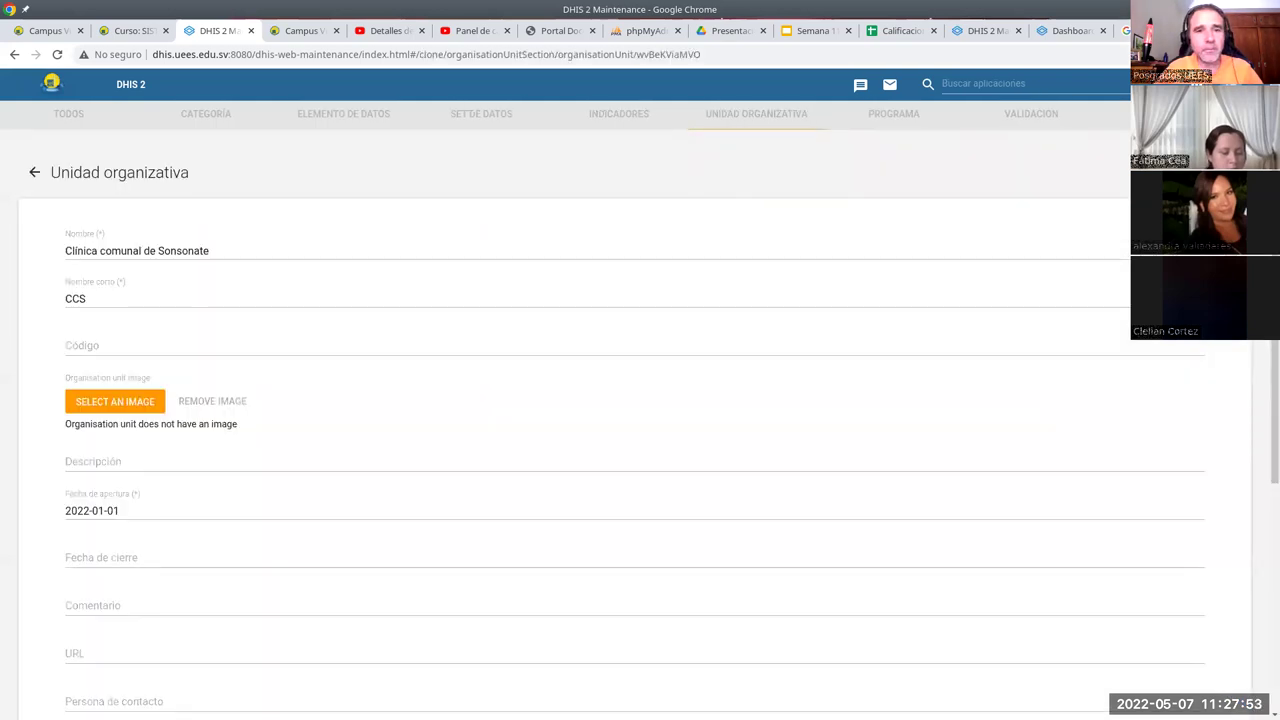
left_click(301, 251)
key("BackSpace")
key("BackSpace")
key("BackSpace")
key("BackSpace")
key("BackSpace")
key("BackSpace")
key("BackSpace")
key("BackSpace")
key("BackSpace")
key("BackSpace")
key("BackSpace")
key("BackSpace")
key("BackSpace")
key("BackSpace")
key("BackSpace")
key("BackSpace")
key("BackSpace")
key("BackSpace")
key("BackSpace")
key("BackSpace")
key("BackSpace")
key("BackSpace")
key("BackSpace")
key("BackSpace")
key("BackSpace")
key("BackSpace")
key("BackSpace")
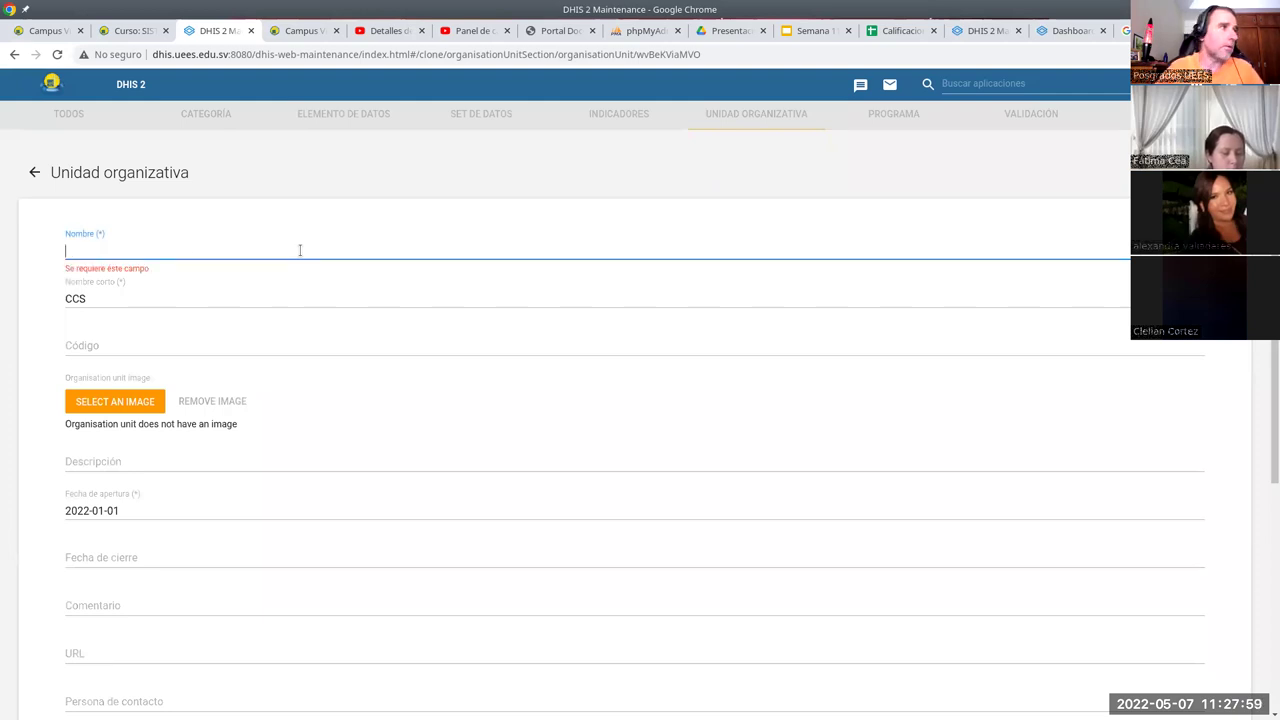
type("Hospital Nacional General \"Dr. Jorge Mazzini Villacorta\"")
Set the cloned national hospital's short name to "HNSON" and save it
left_click(110, 297)
key("BackSpace")
key("BackSpace")
key("BackSpace")
type("HN")
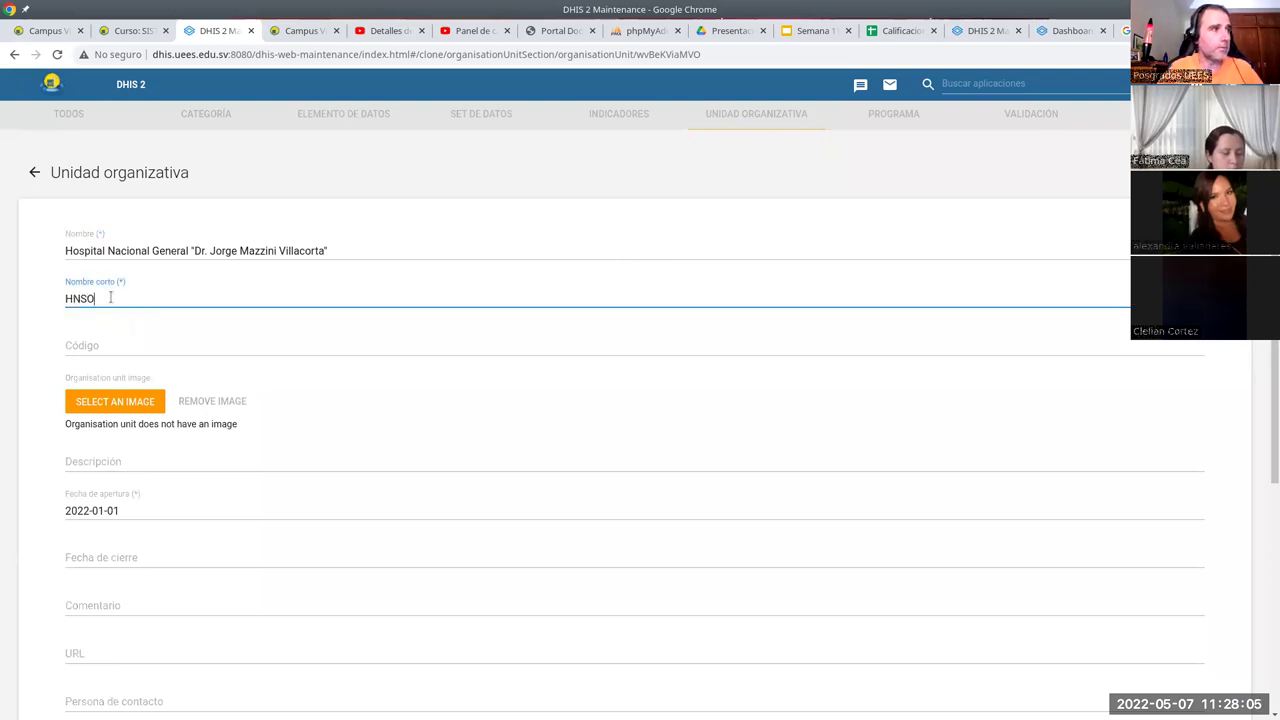
scroll(307, 450, "down", 5)
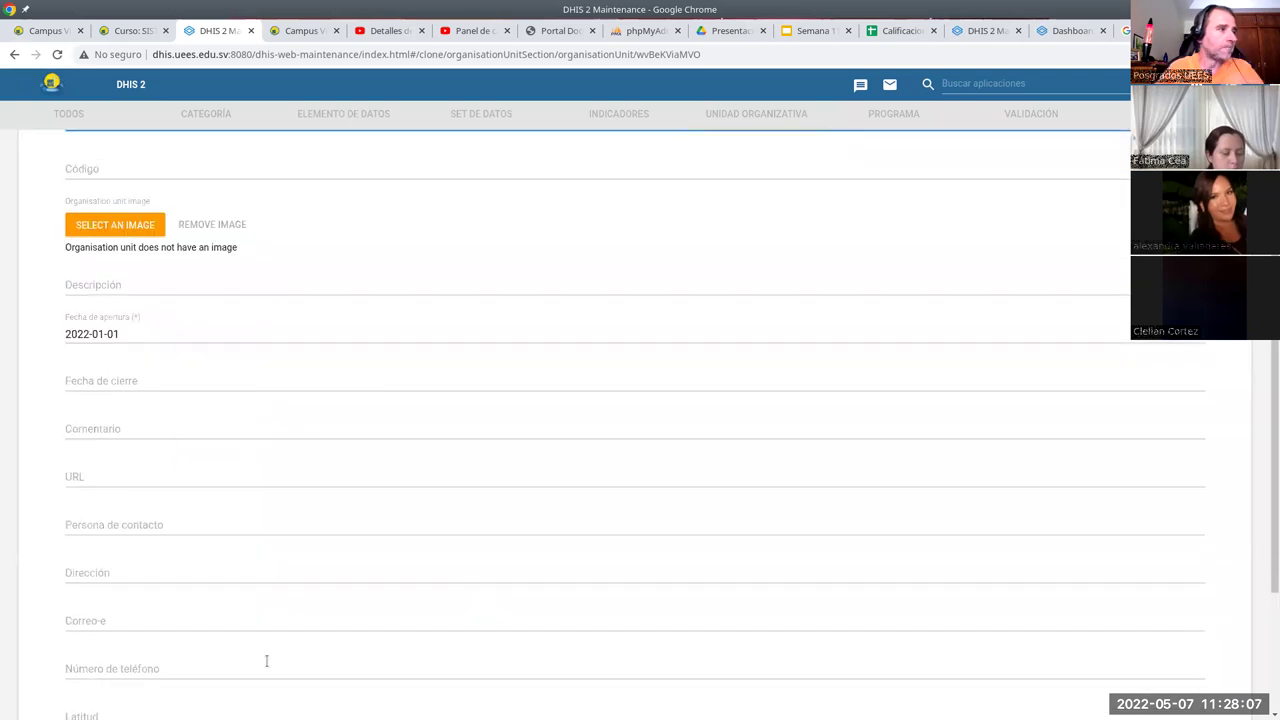
left_click(152, 613)
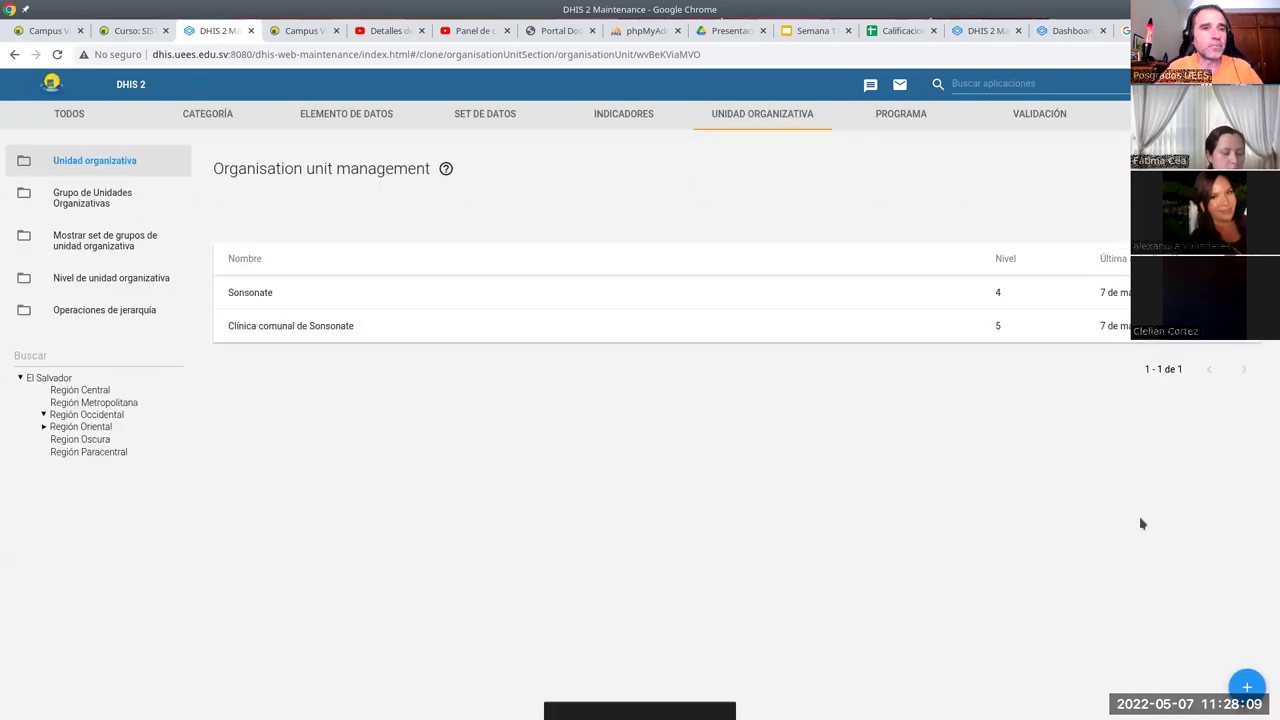
Clone the Hospital Nacional General unit and name the copy "Hospital Regional de Sonsonate"
left_click(1230, 359)
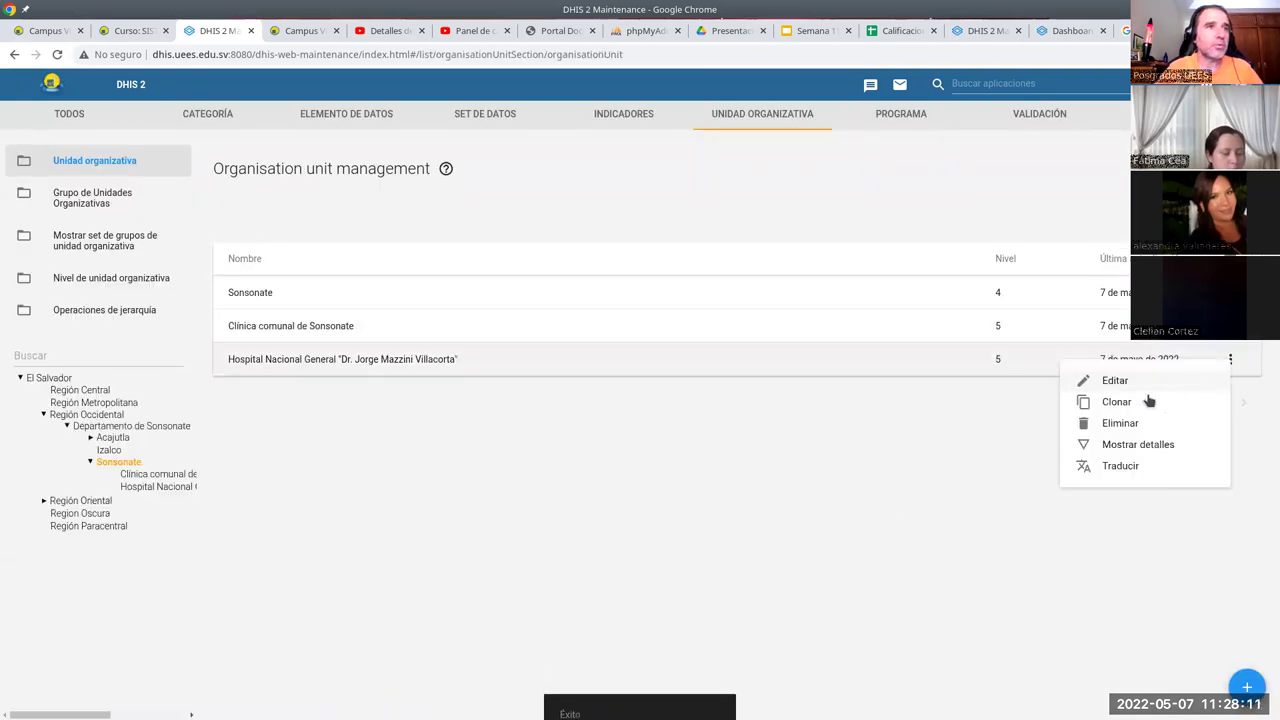
left_click(1131, 404)
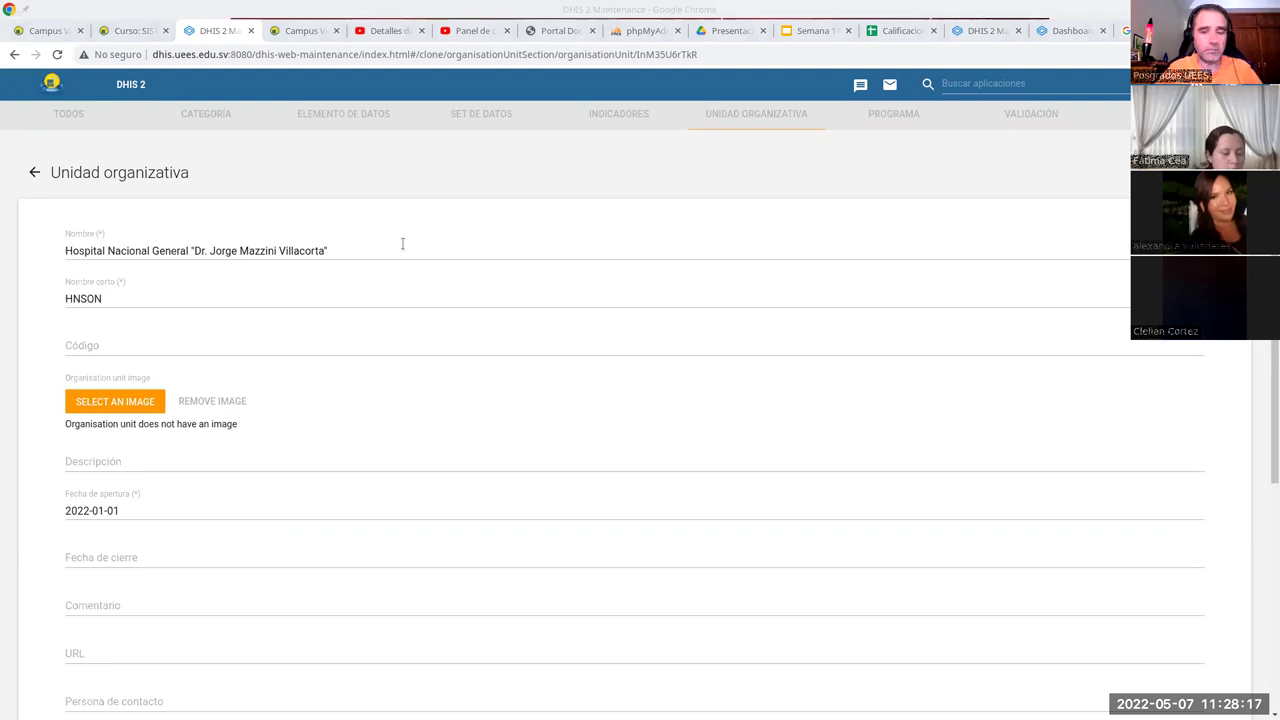
triple_click(404, 245)
key("ctrl+x")
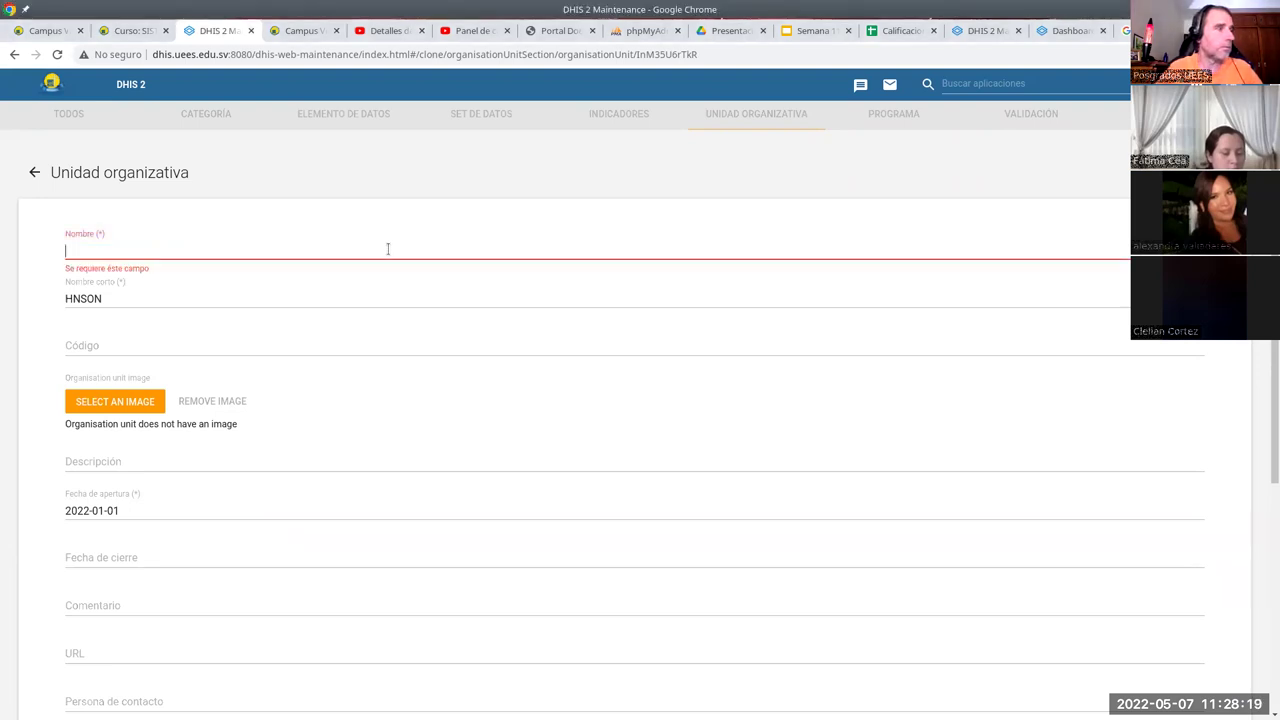
key("ctrl+v")
key("ctrl+z")
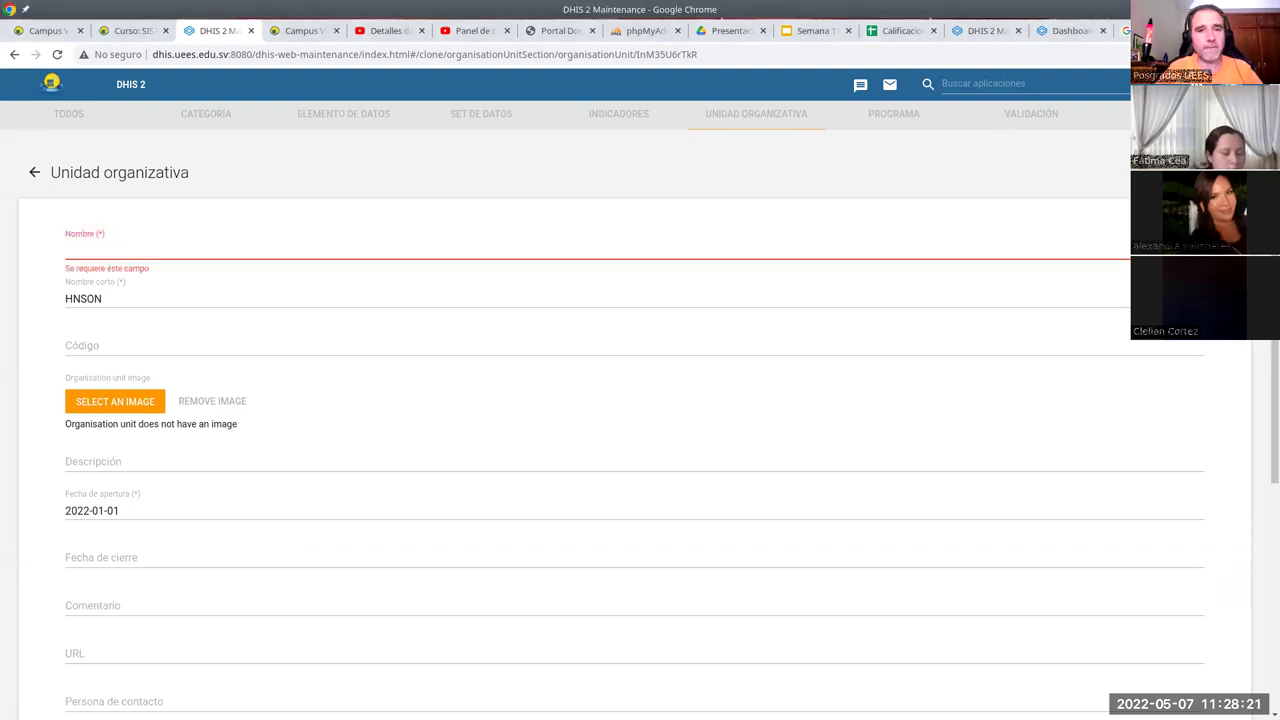
key("alt+Tab")
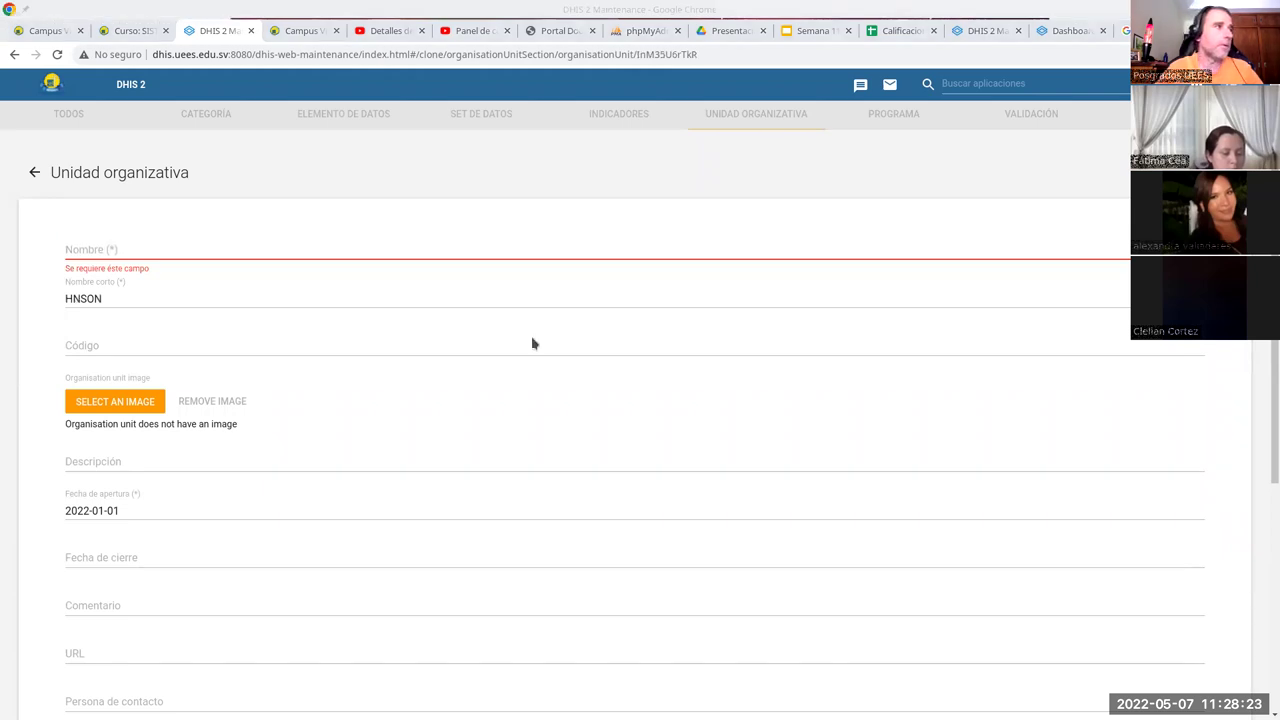
left_click(221, 249)
right_click(222, 249)
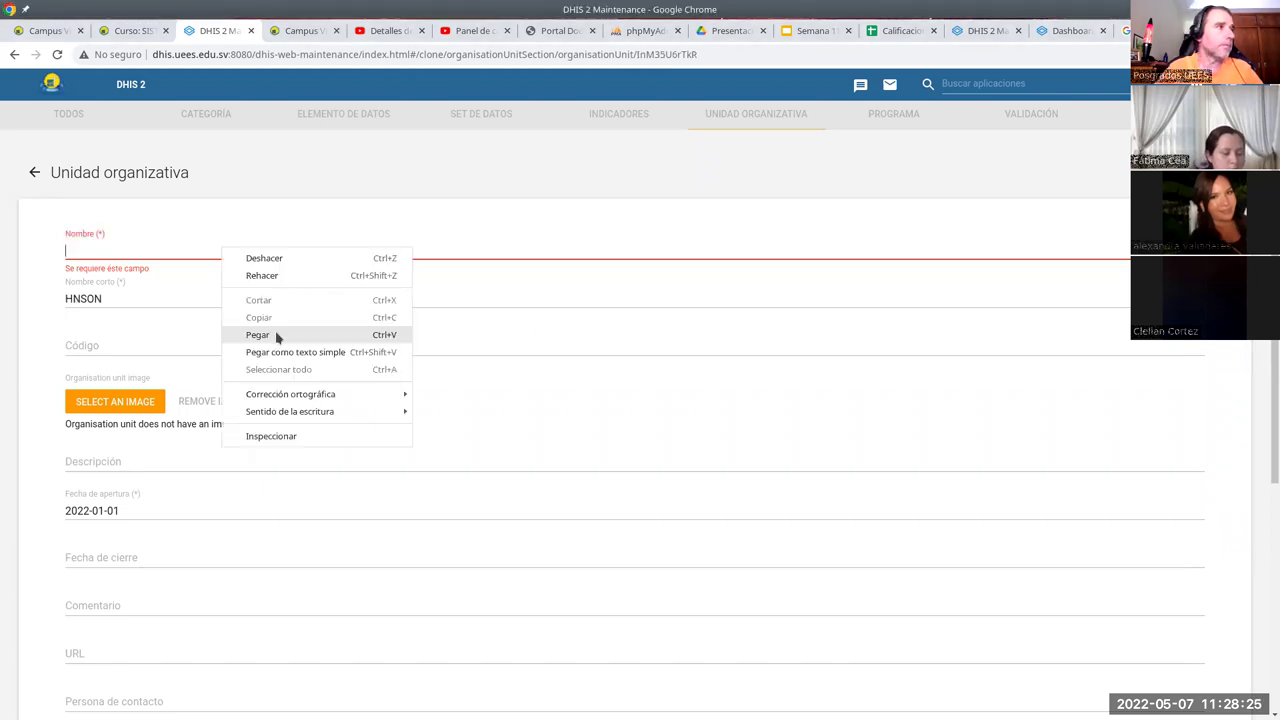
key("Return")
Change the short name of Hospital Regional de Sonsonate to "HRSON" and save the unit
left_click_drag(101, 299, 66, 299)
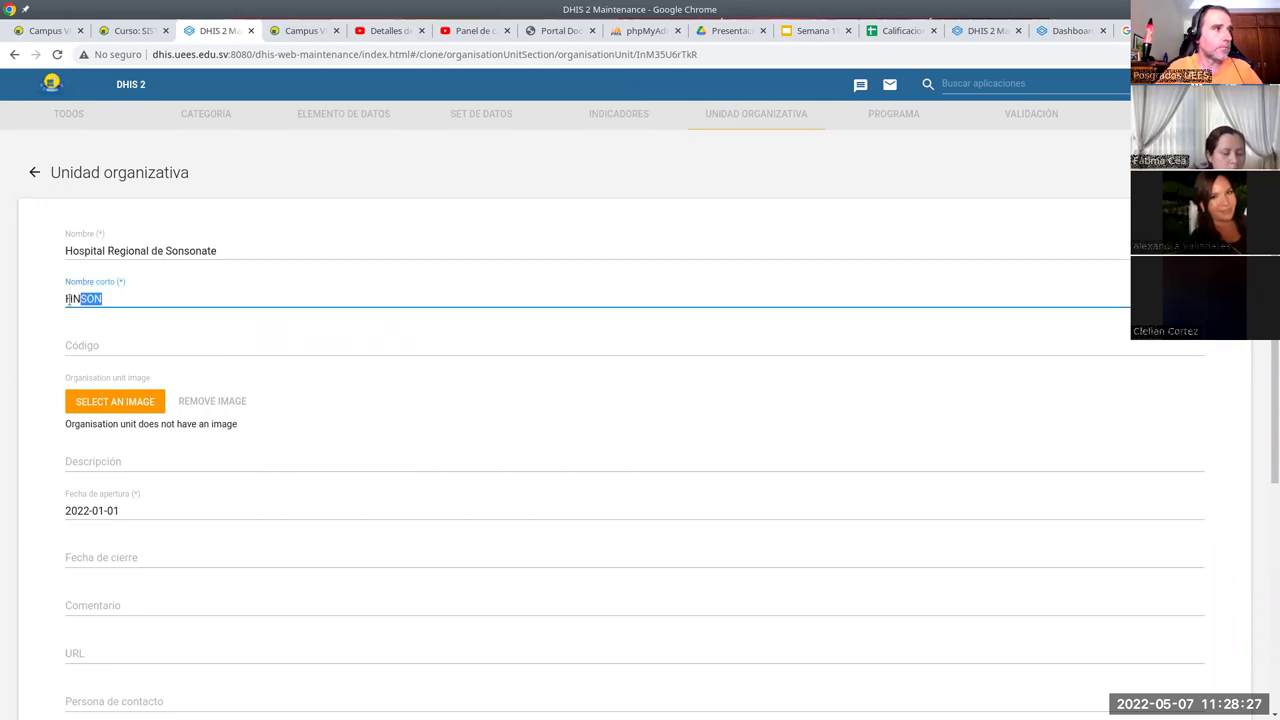
key("Left")
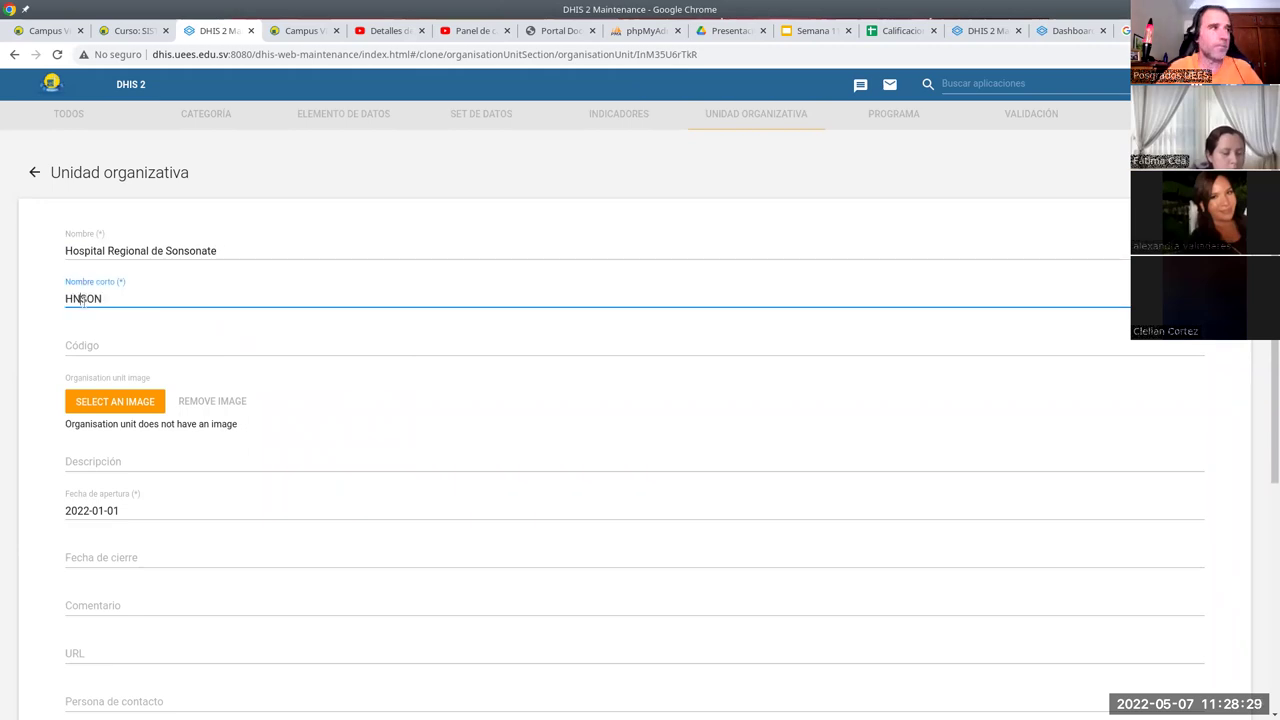
scroll(254, 688, "down", 4)
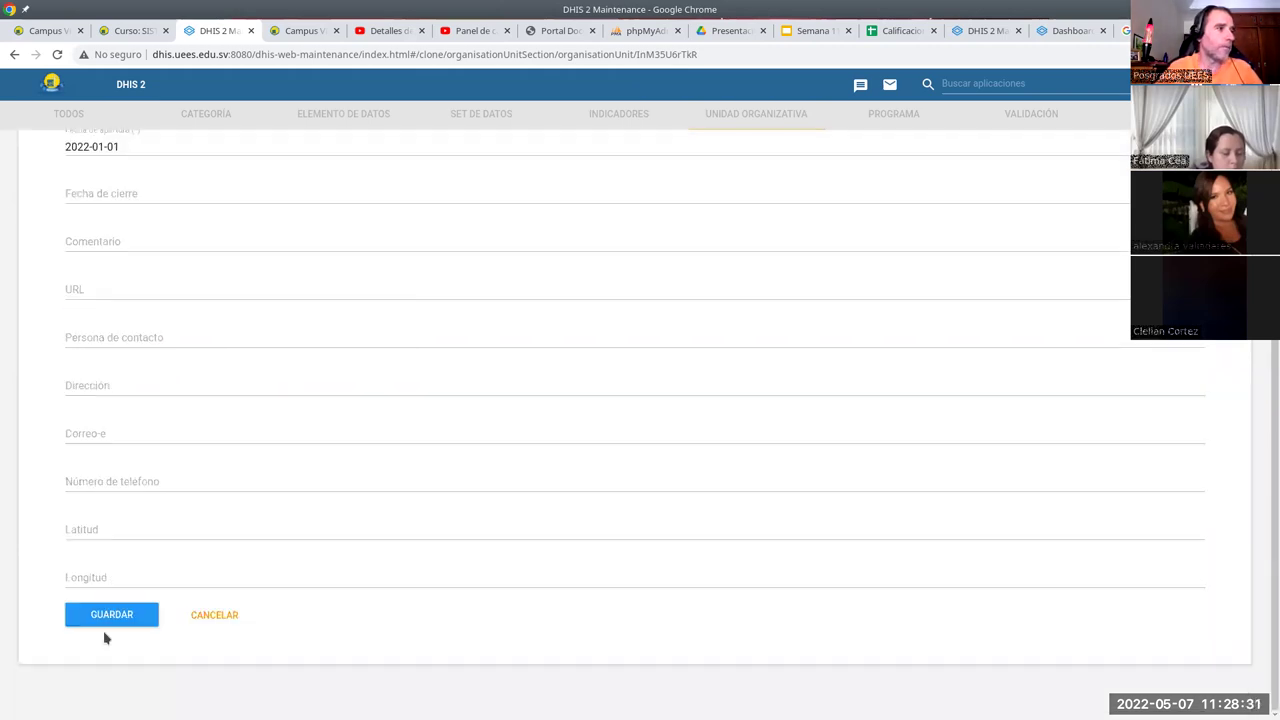
left_click(122, 612)
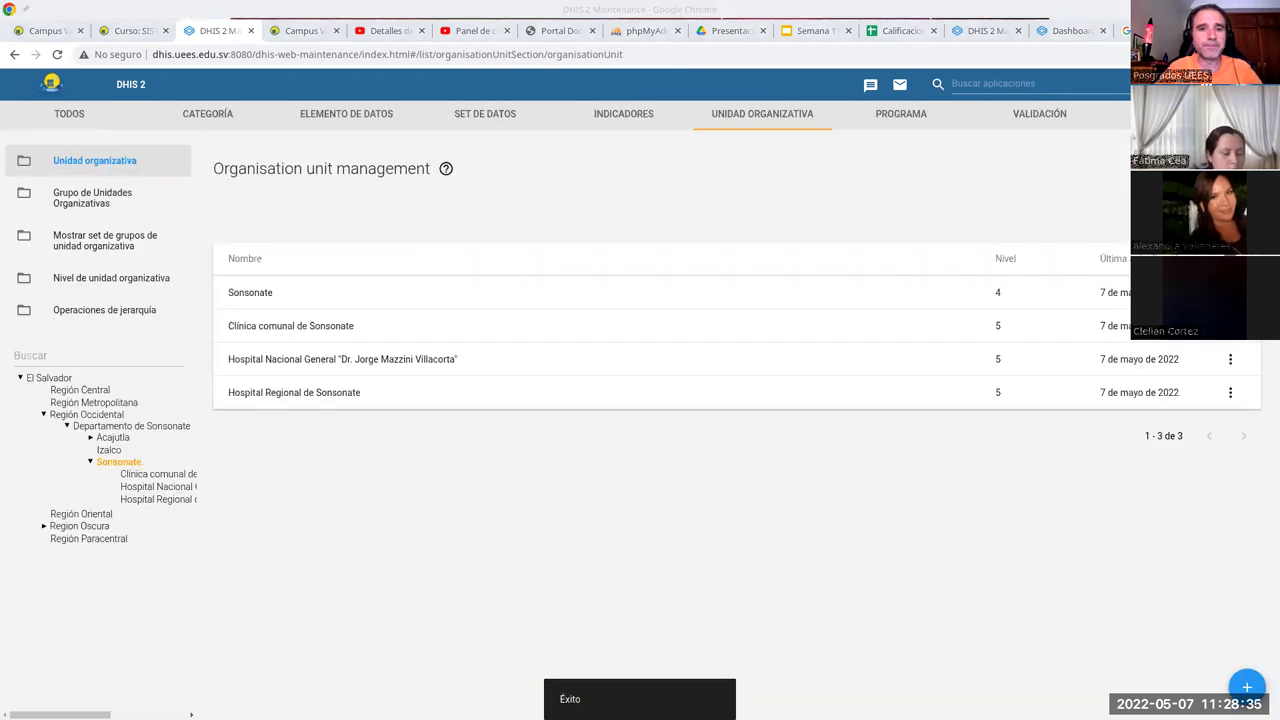
Clone Hospital Regional de Sonsonate and name the copy "Unidad Comunitaria de Salud Familiar de Sonsonate"
left_click(1228, 391)
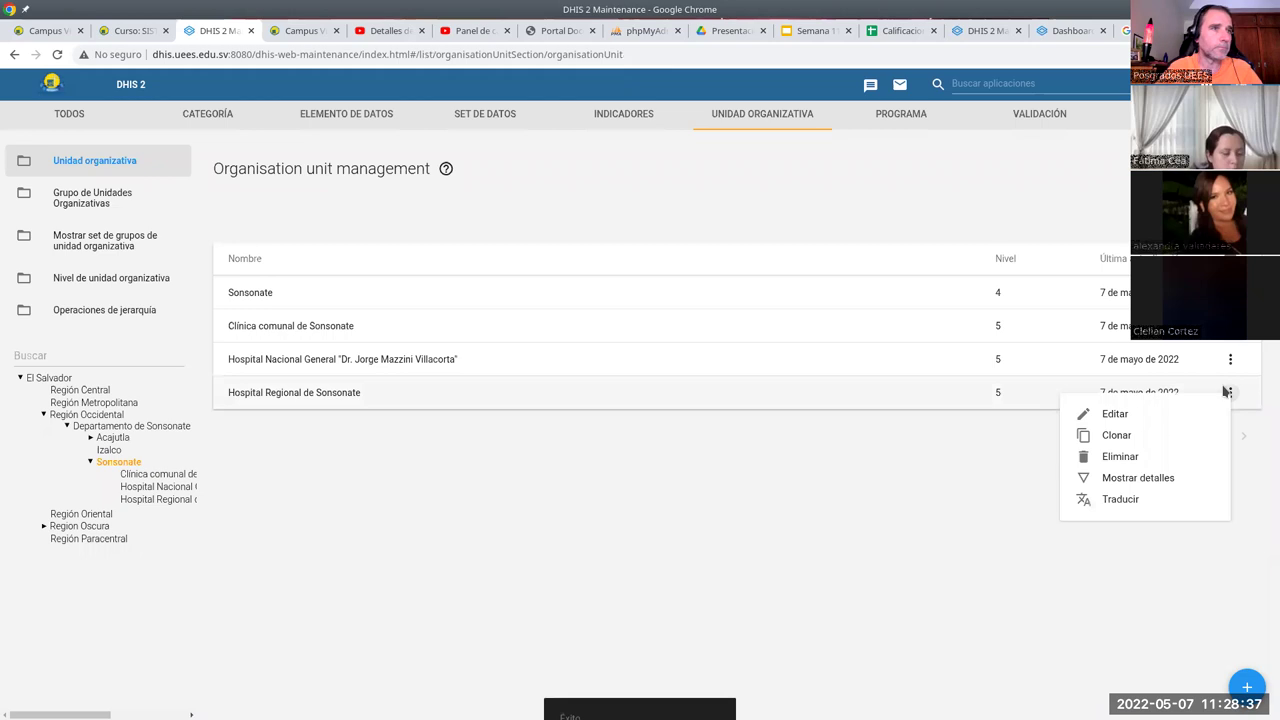
left_click(1171, 435)
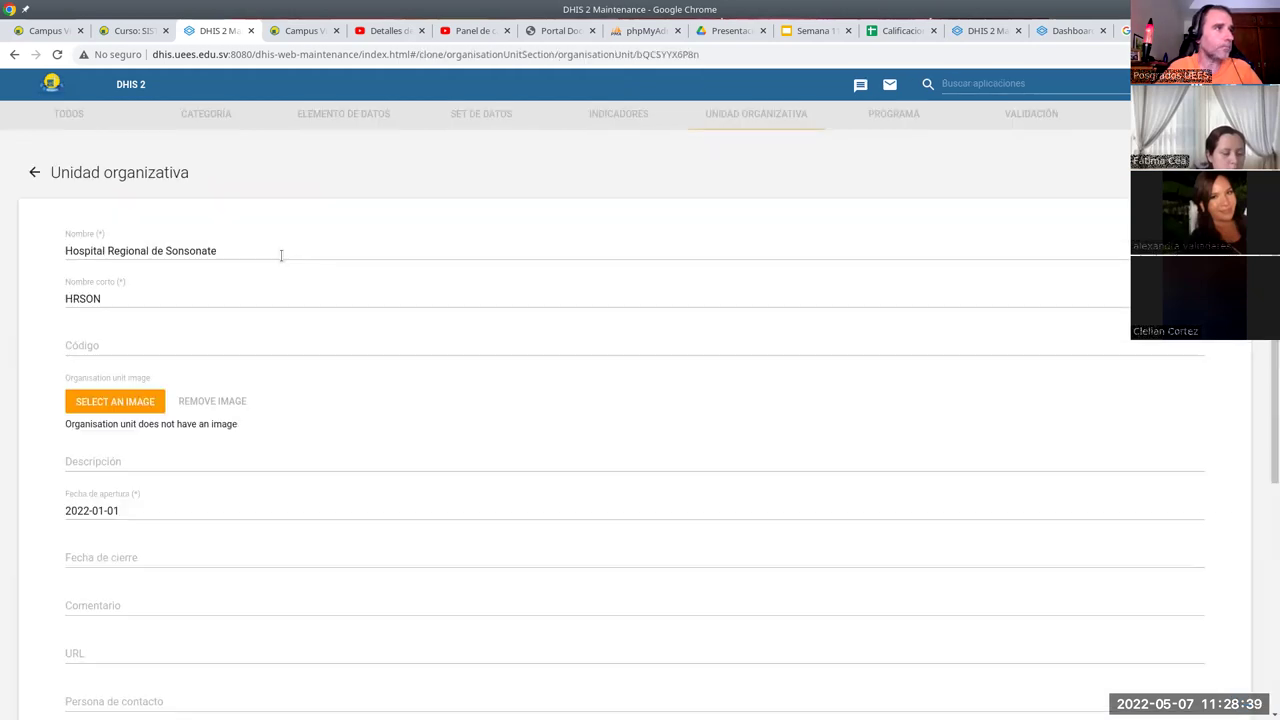
left_click(281, 255)
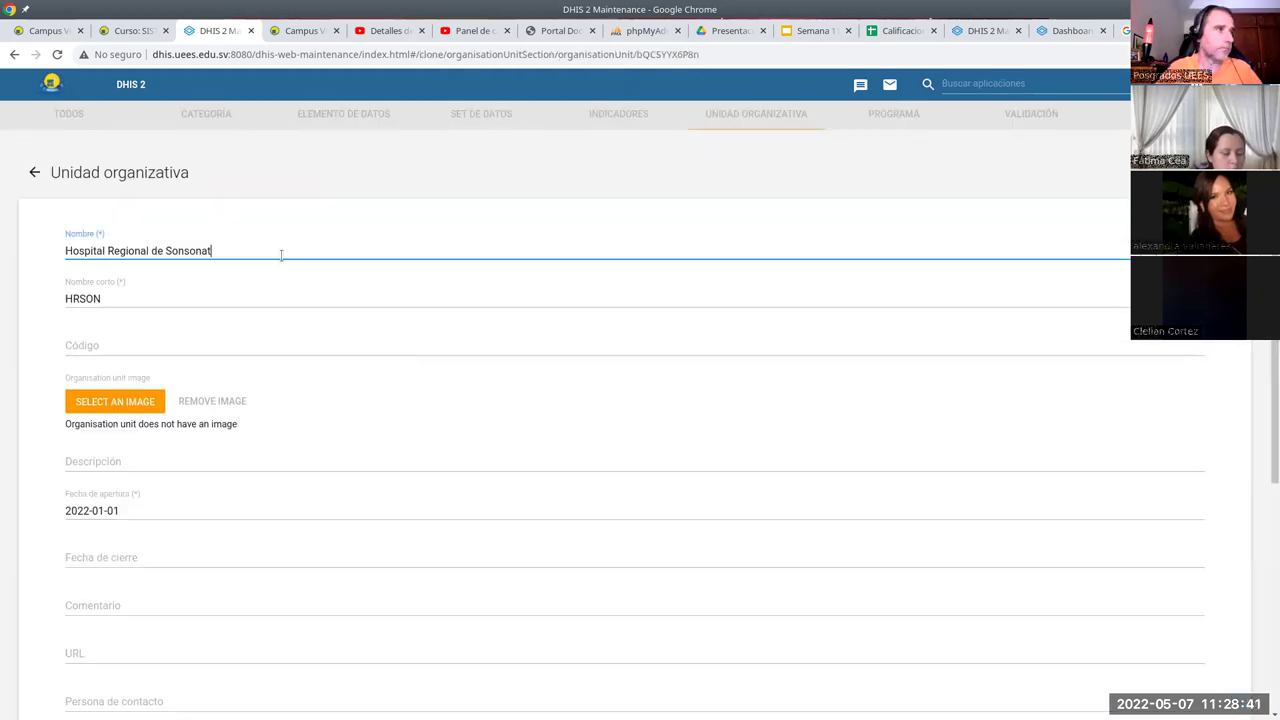
key("ctrl+a")
type("Ho")
key("BackSpace")
key("BackSpace")
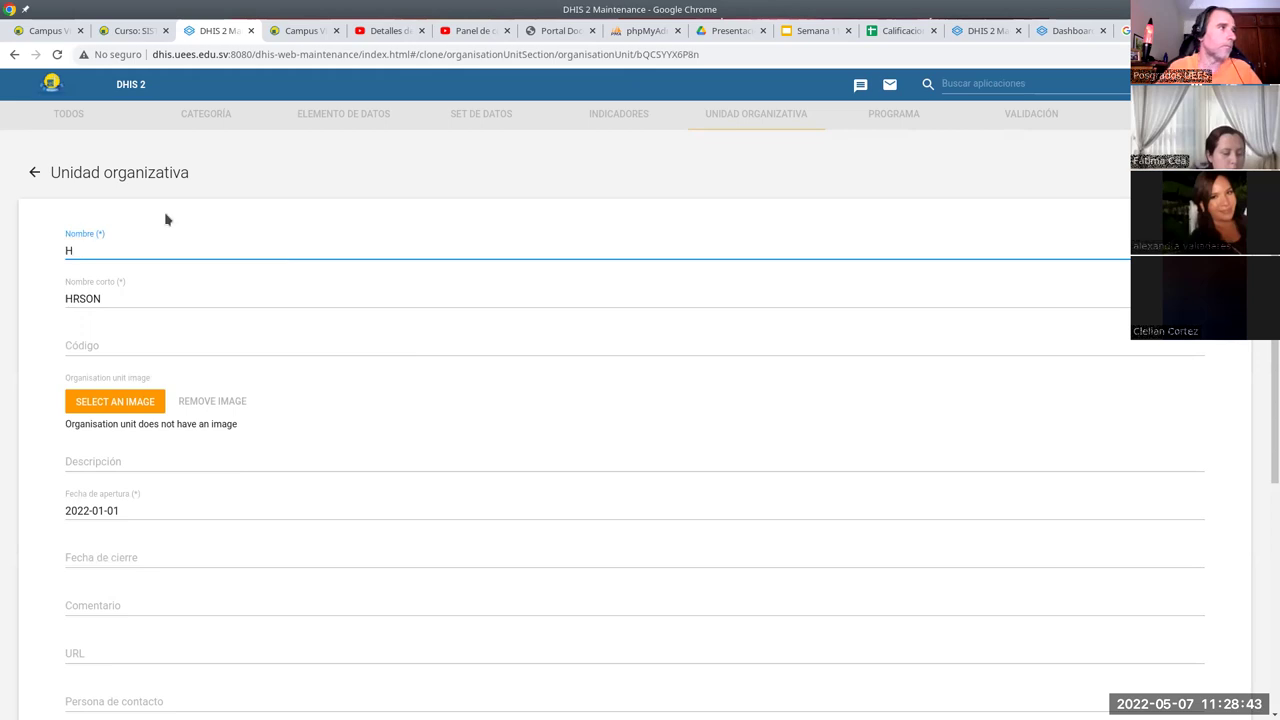
key("ctrl+v")
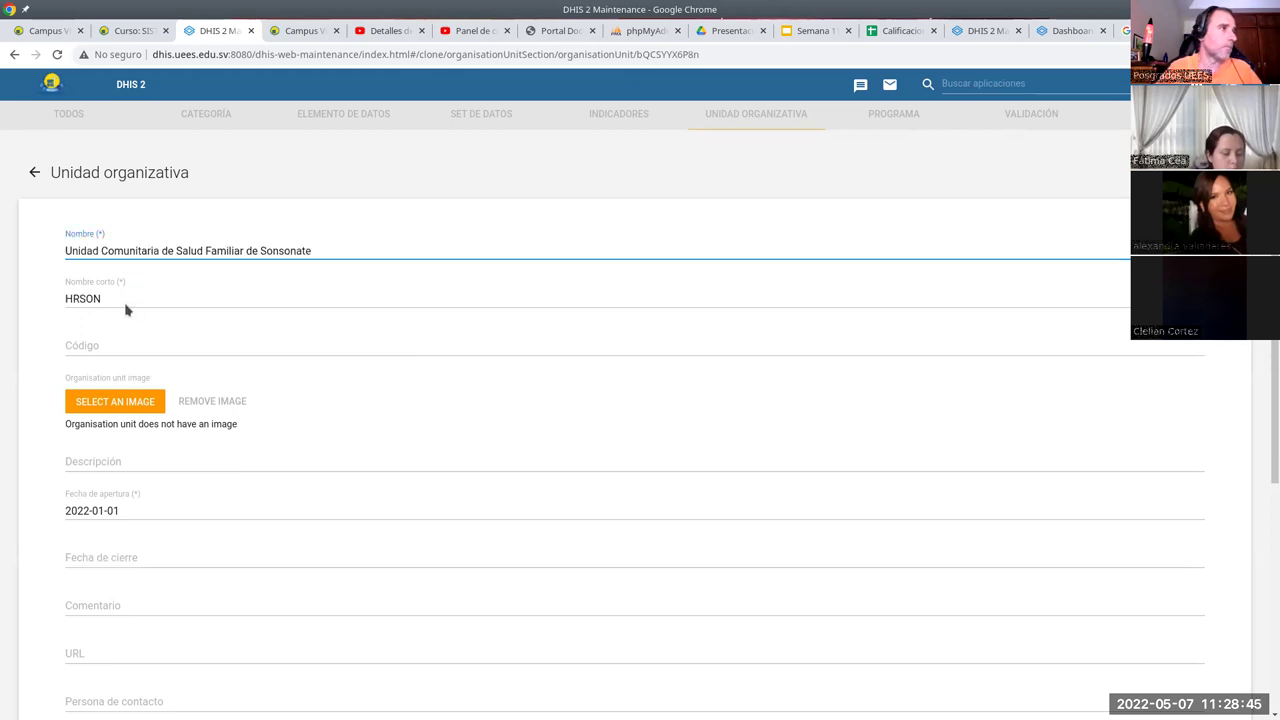
Change the cloned community health unit's short name to "UCSFSON" and save it
left_click_drag(51, 302, 80, 299)
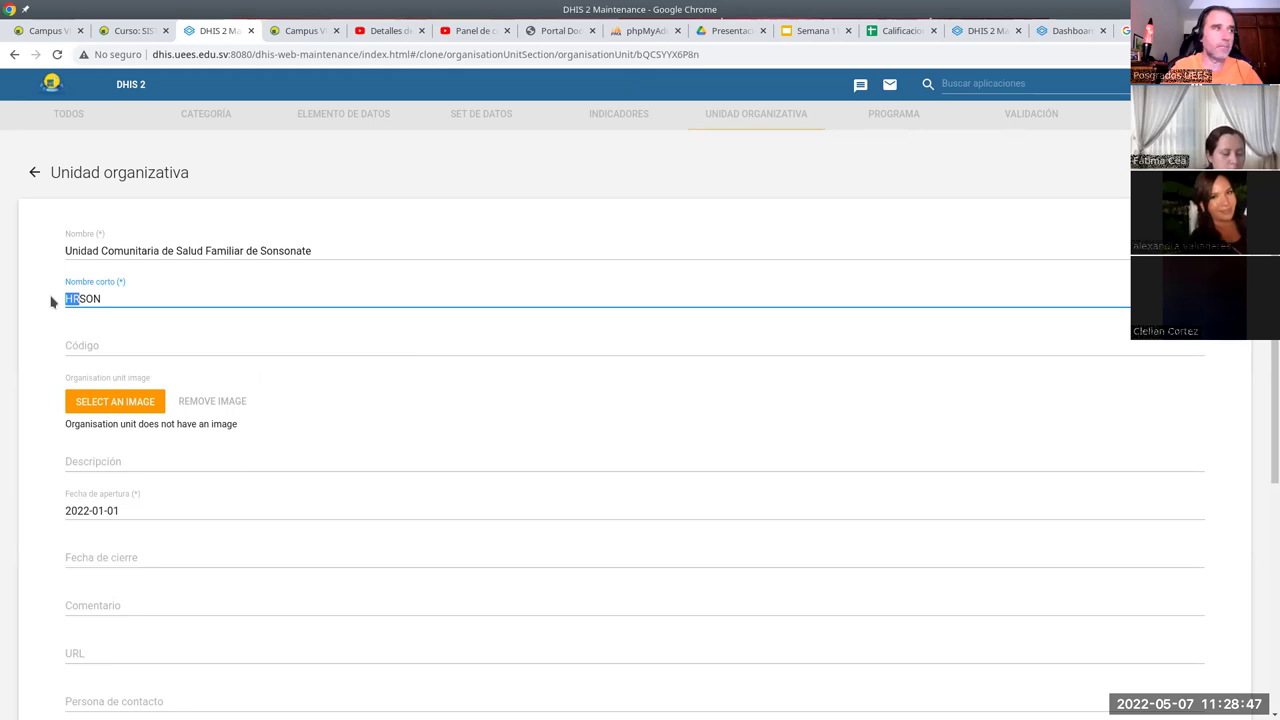
type("UCSF")
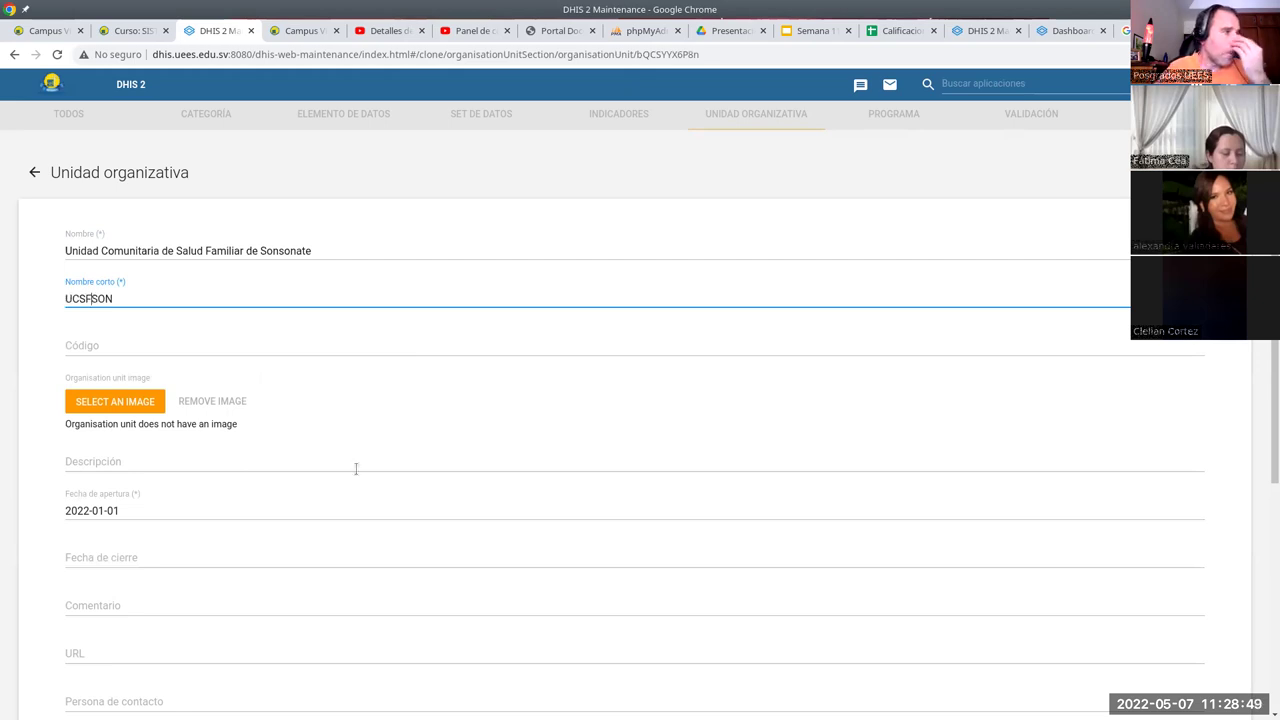
scroll(129, 606, "down", 4)
left_click(129, 610)
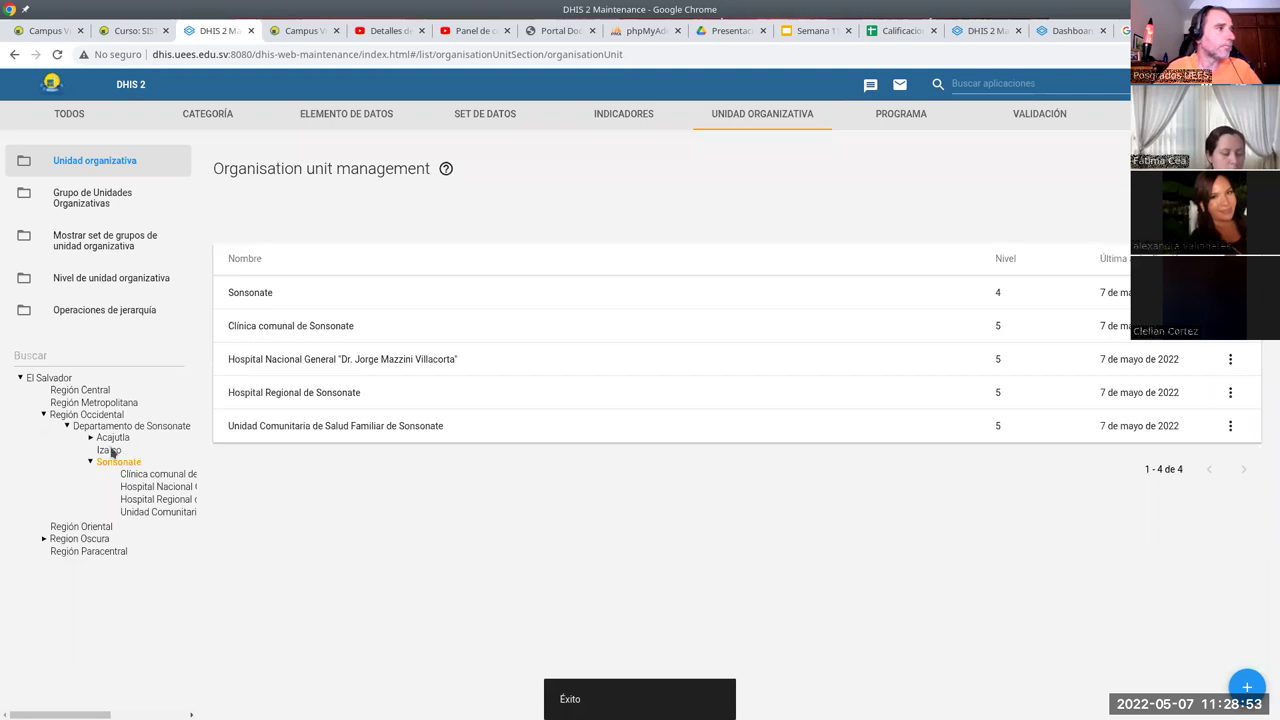
Start a new organisation unit under Izalco named "Unidad Comunitaria de Salud Familiar de Izalco" with short name "UCSFIZ"
left_click(108, 450)
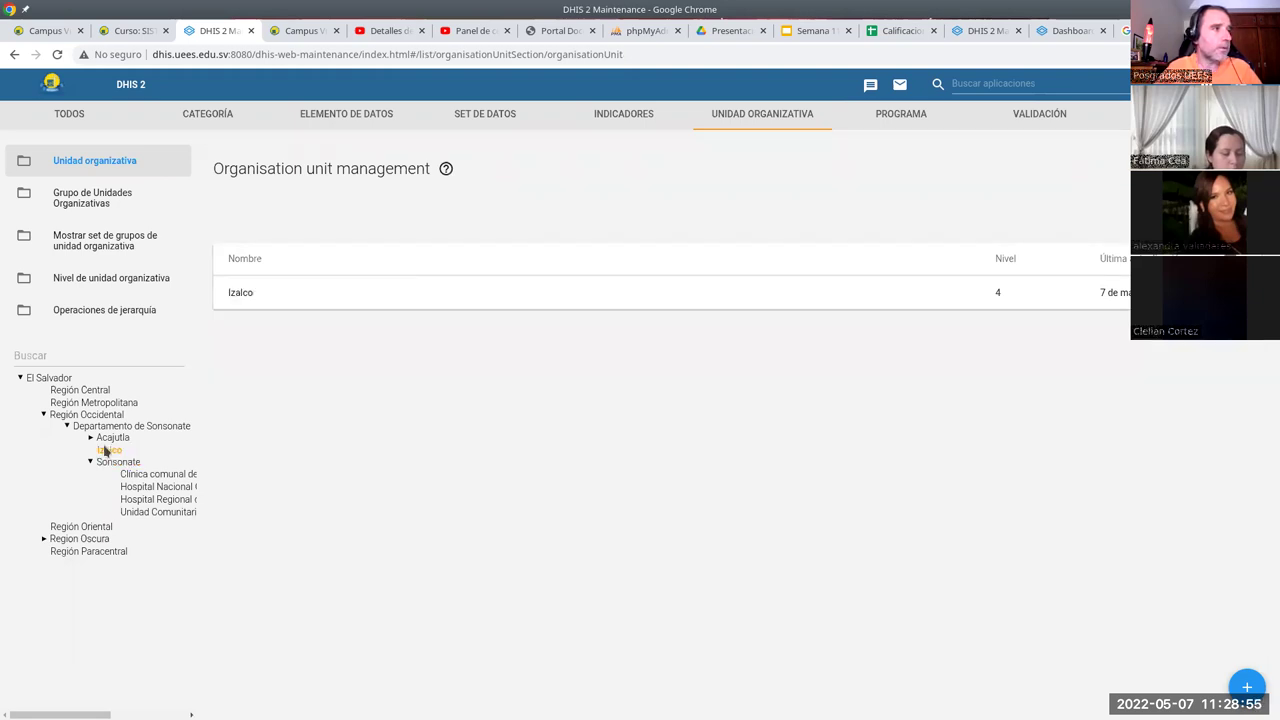
left_click(1247, 687)
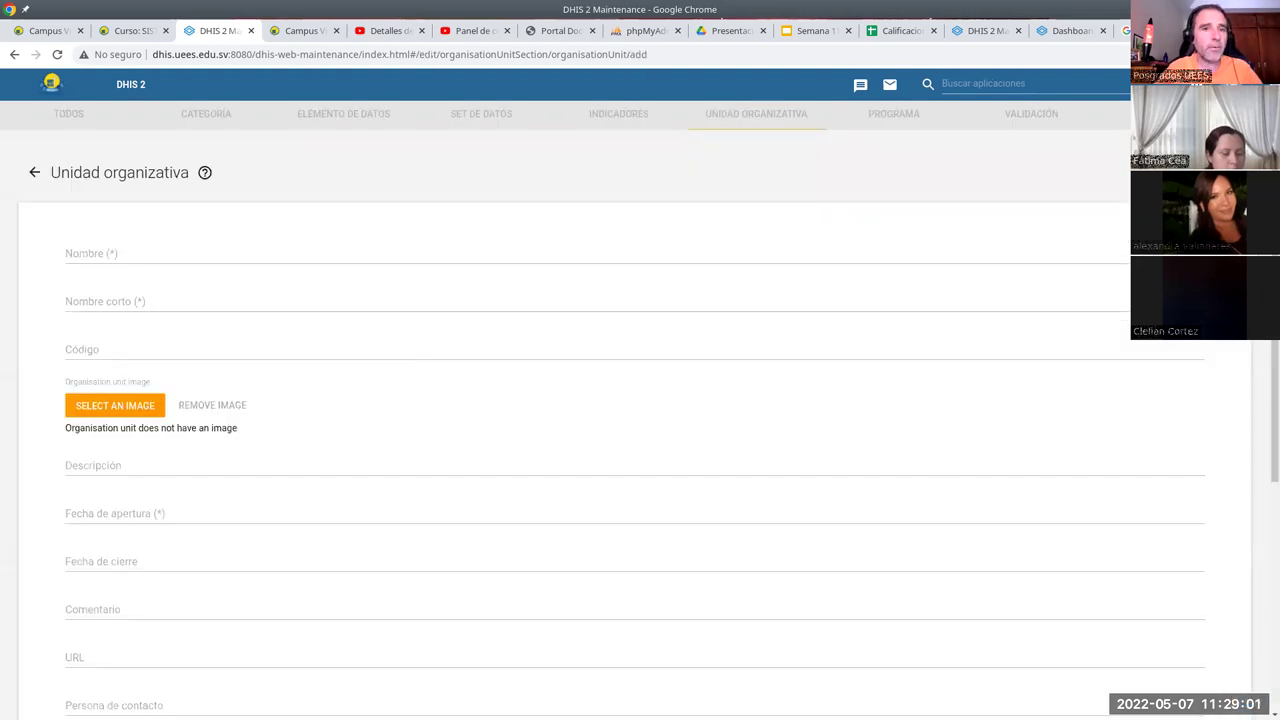
left_click(198, 256)
key("ctrl+v")
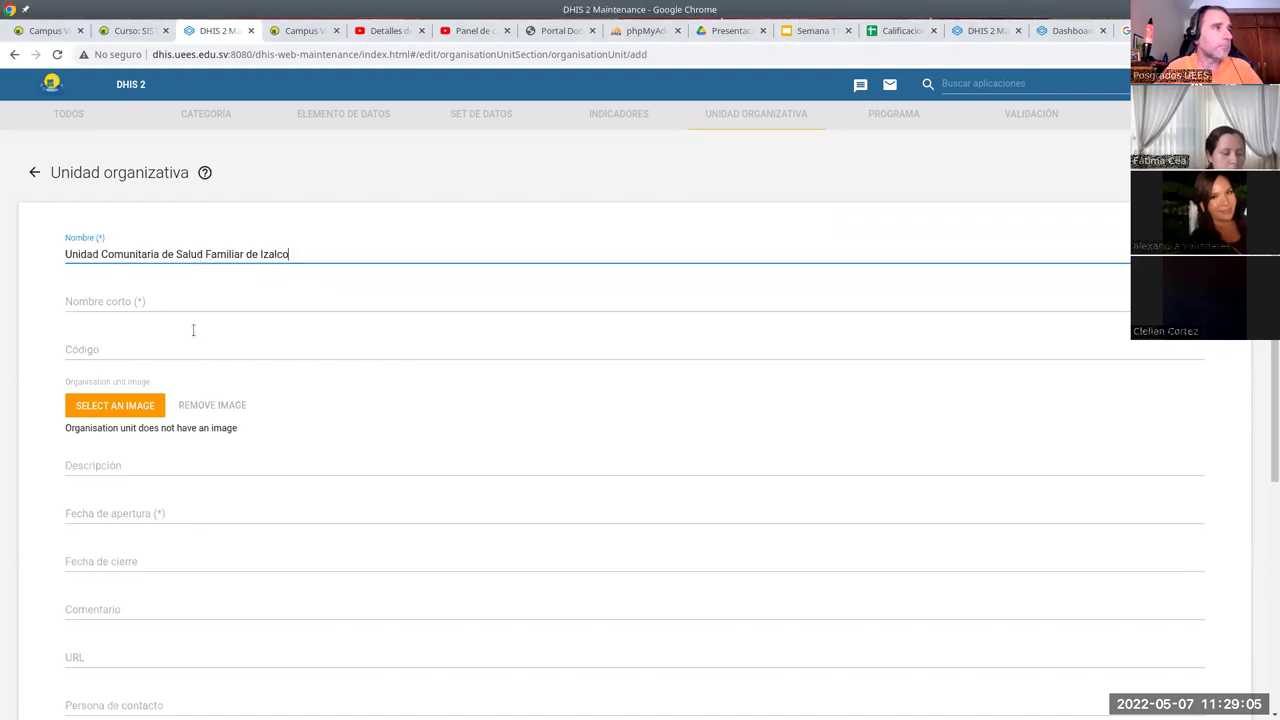
left_click(149, 303)
type("UCSF")
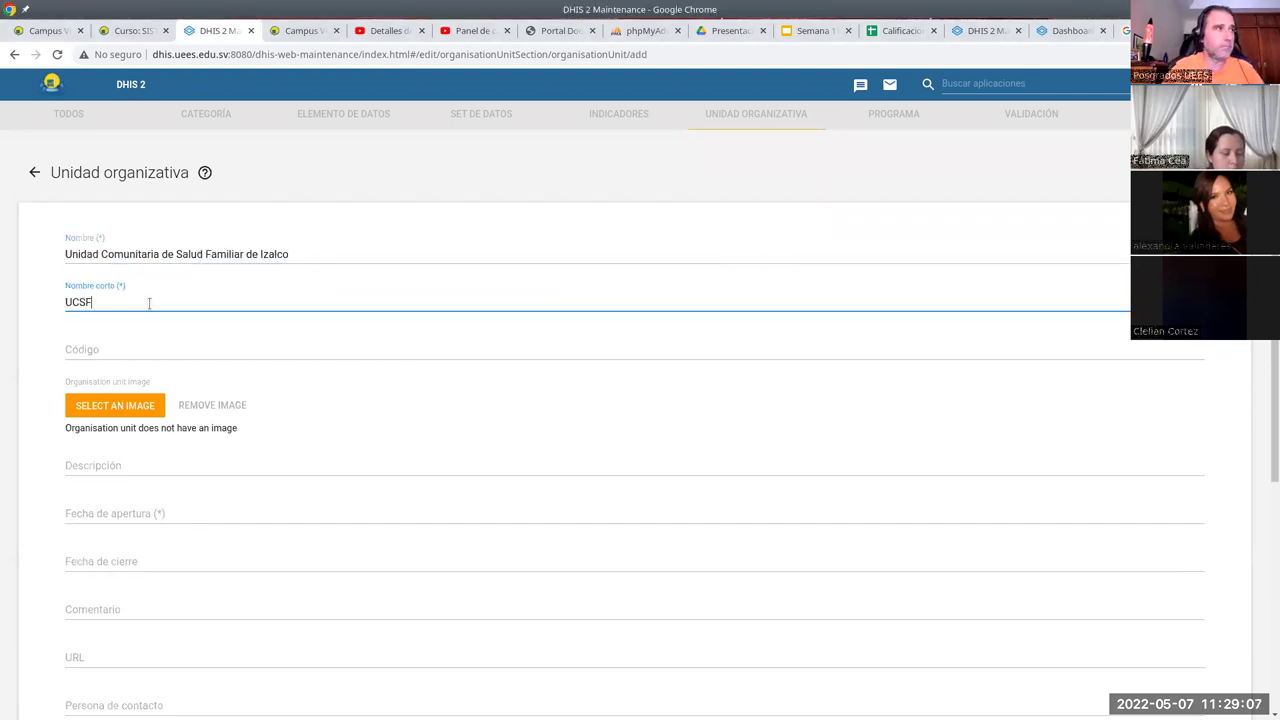
type("IZ")
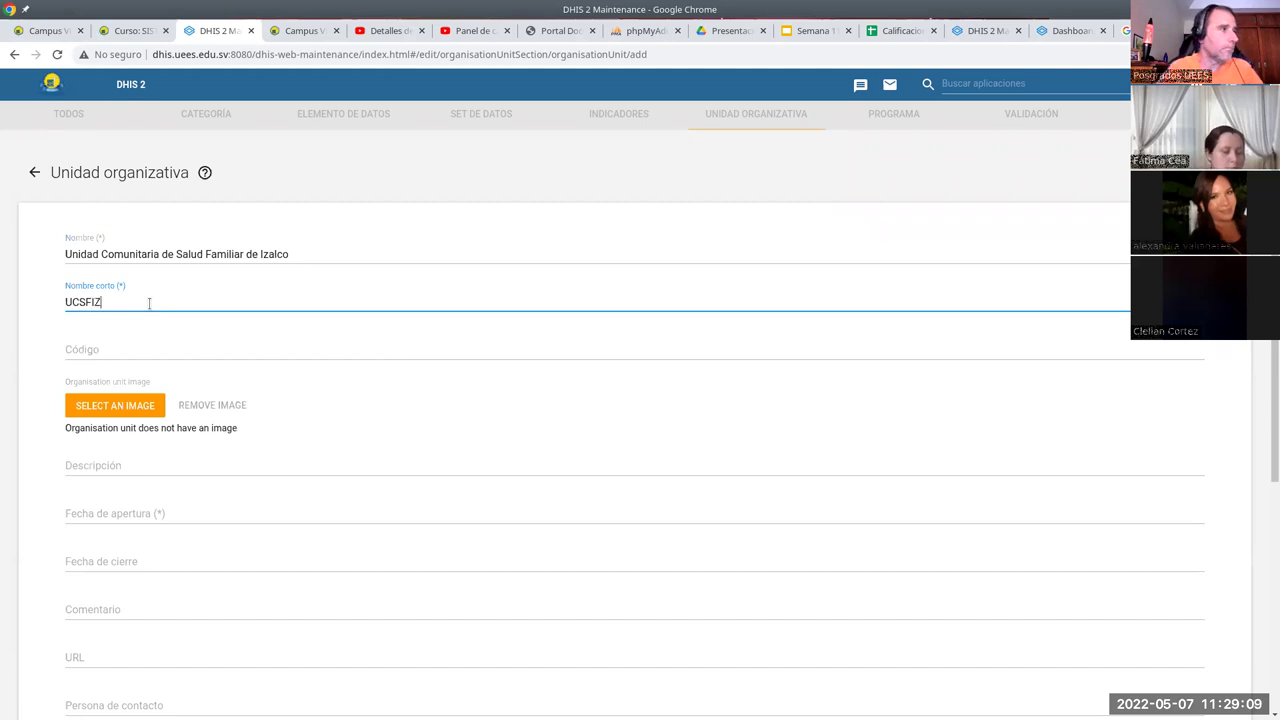
Set the opening date of the Izalco community health unit to 2022-01-01 and save the unit
scroll(111, 431, "down", 1)
left_click(146, 408)
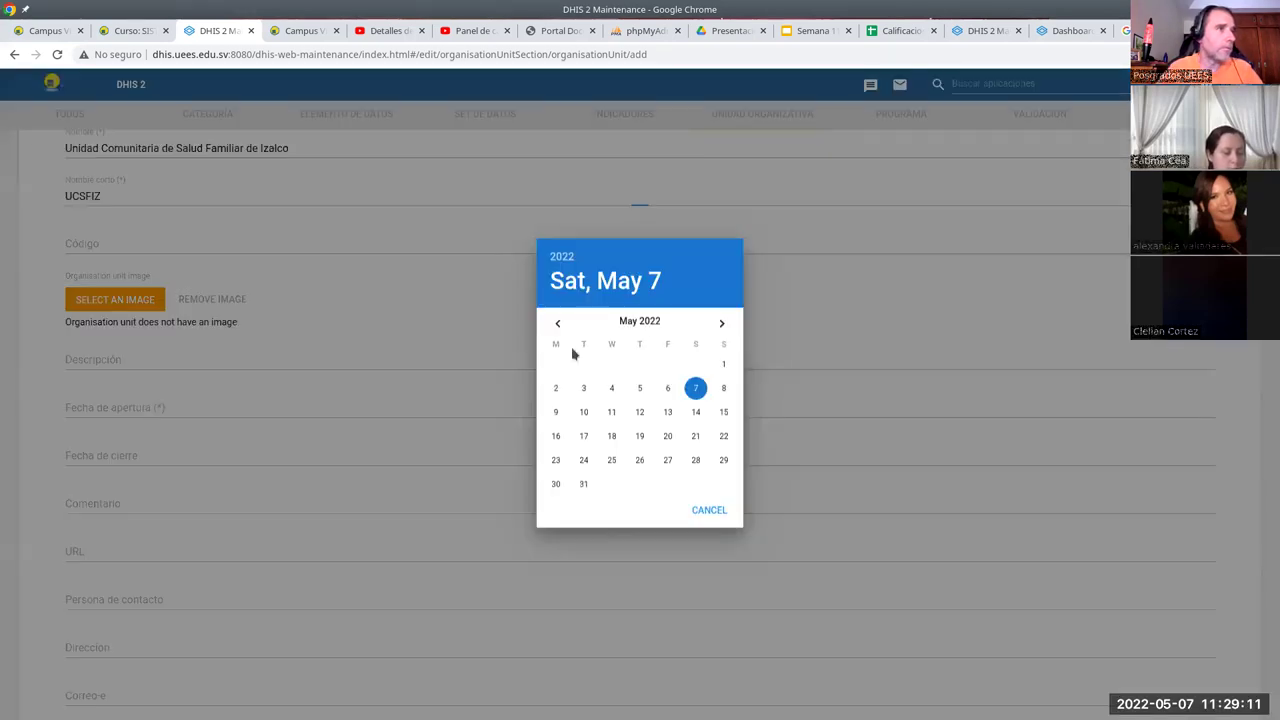
left_click(558, 338)
left_click(558, 335)
left_click(558, 335)
left_click(558, 335)
left_click(691, 378)
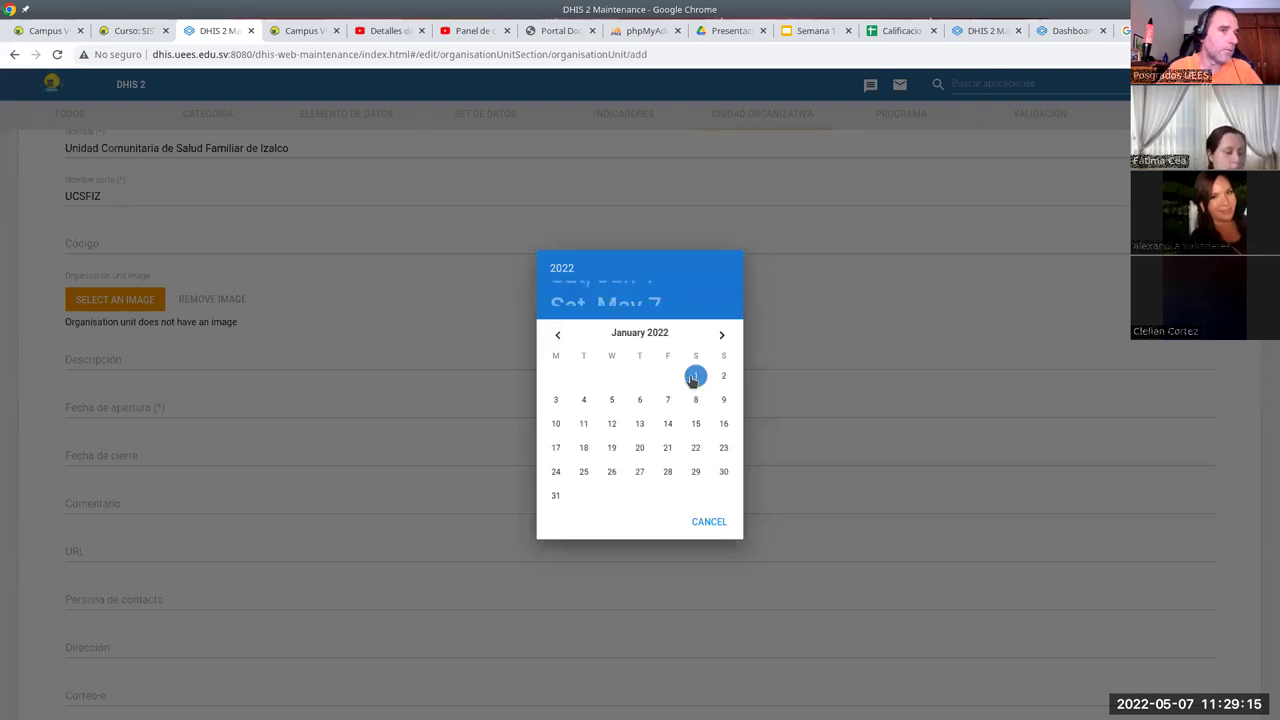
scroll(137, 582, "down", 3)
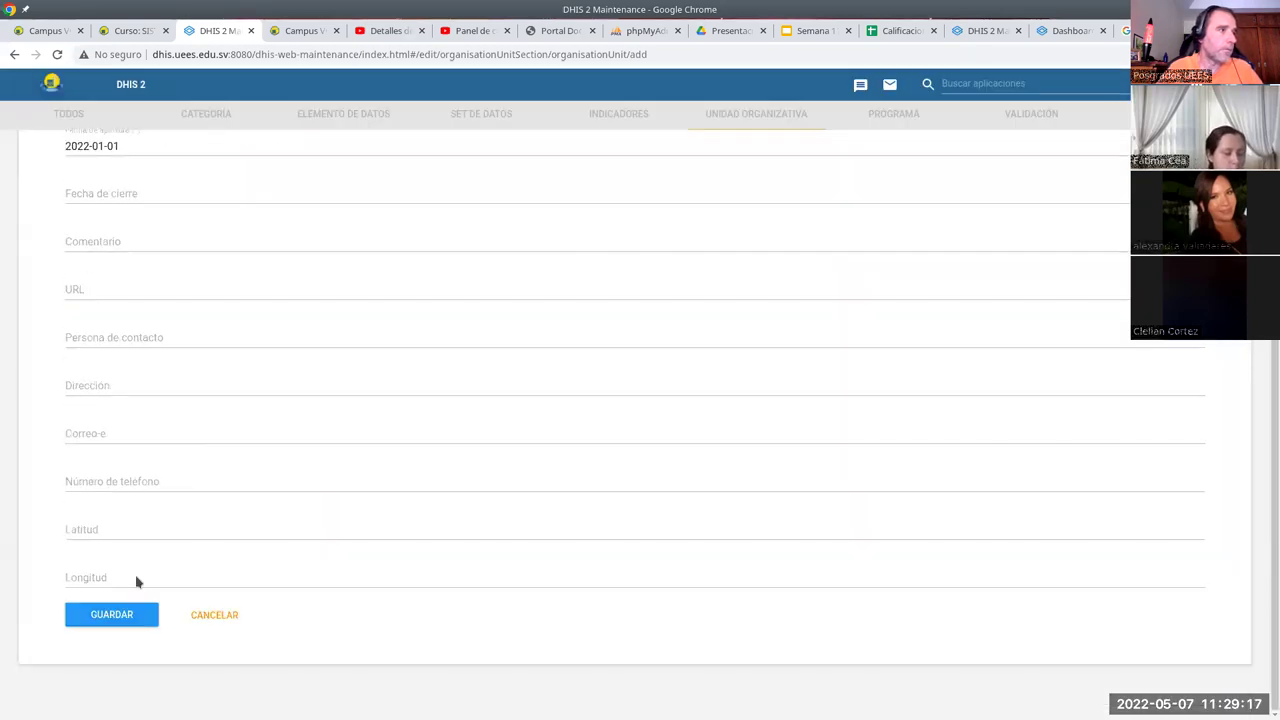
left_click(118, 614)
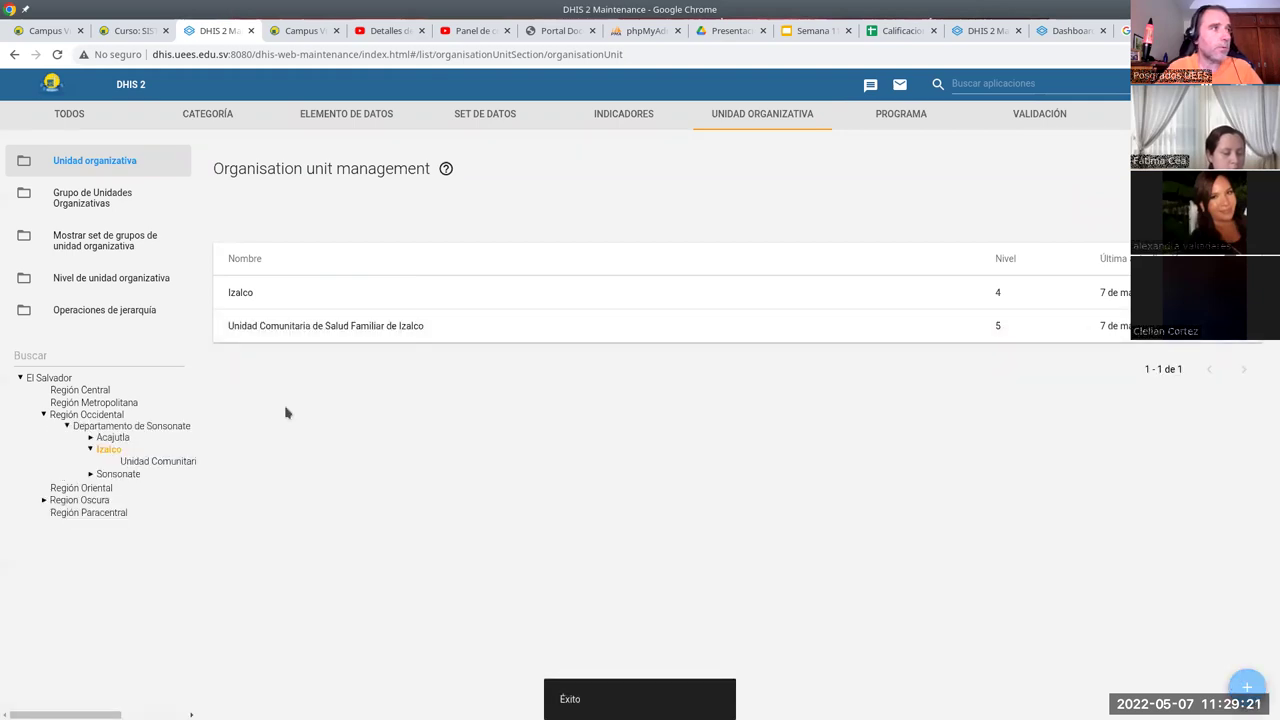
Start another organisation unit under Izalco named "ECOSF Cuyagualo" with short name "ECOSFCY"
left_click(1246, 687)
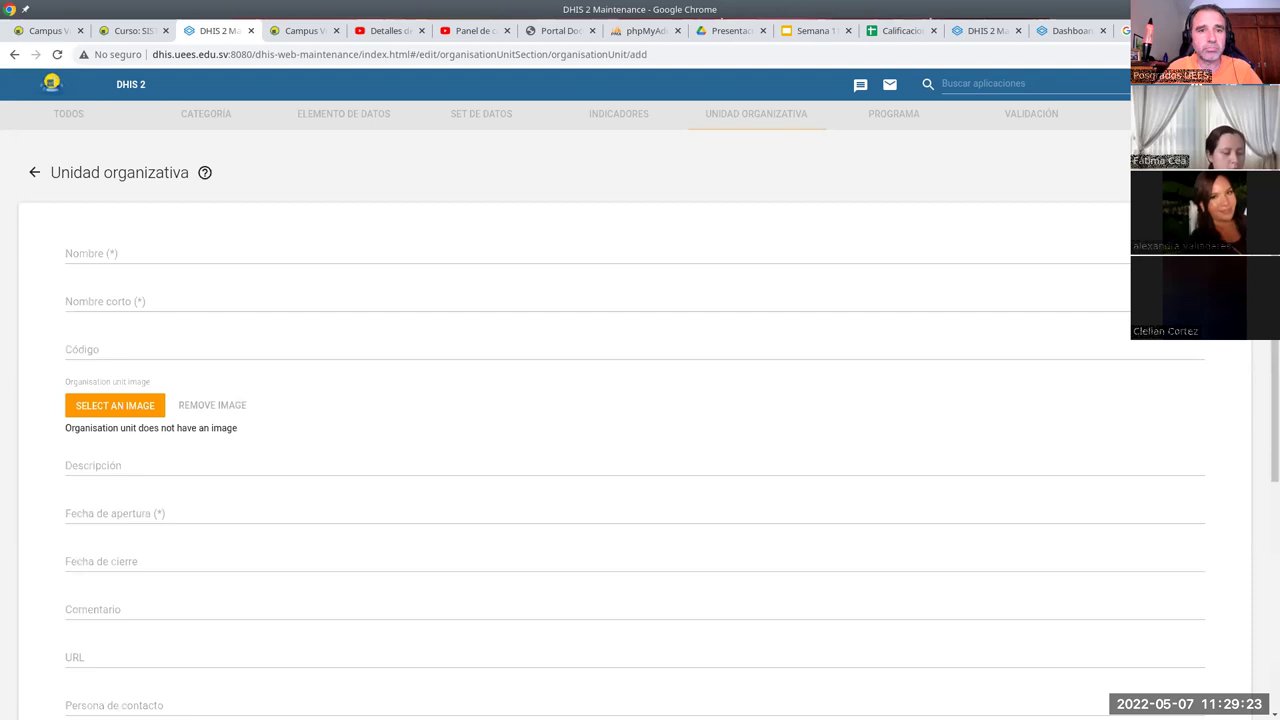
left_click(229, 250)
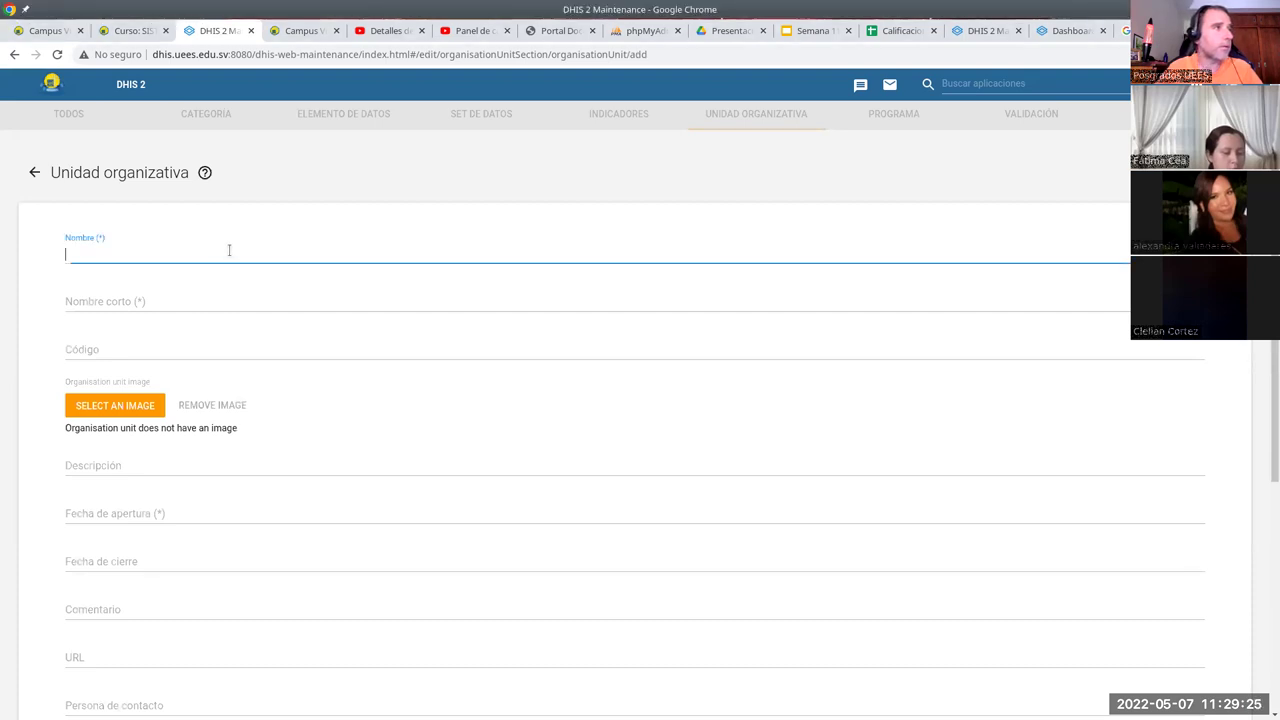
type("ECOSF Cuyagualo")
left_click(107, 305)
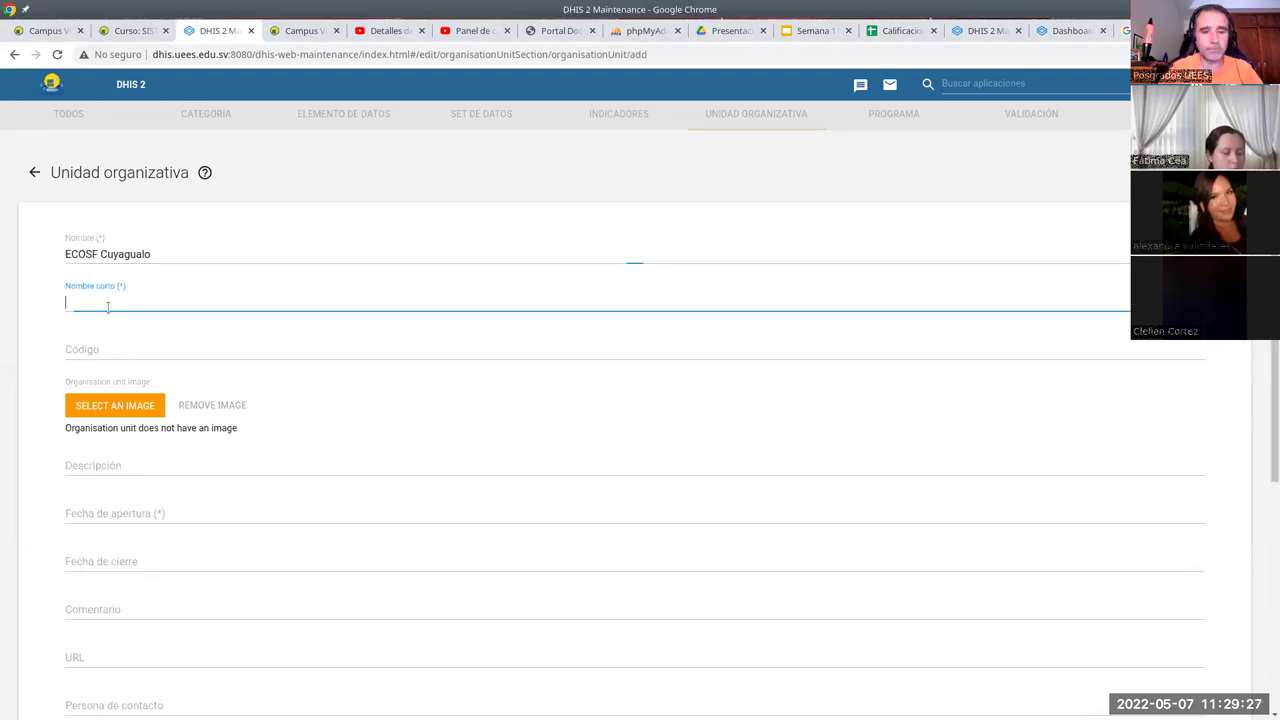
type("ECOSF")
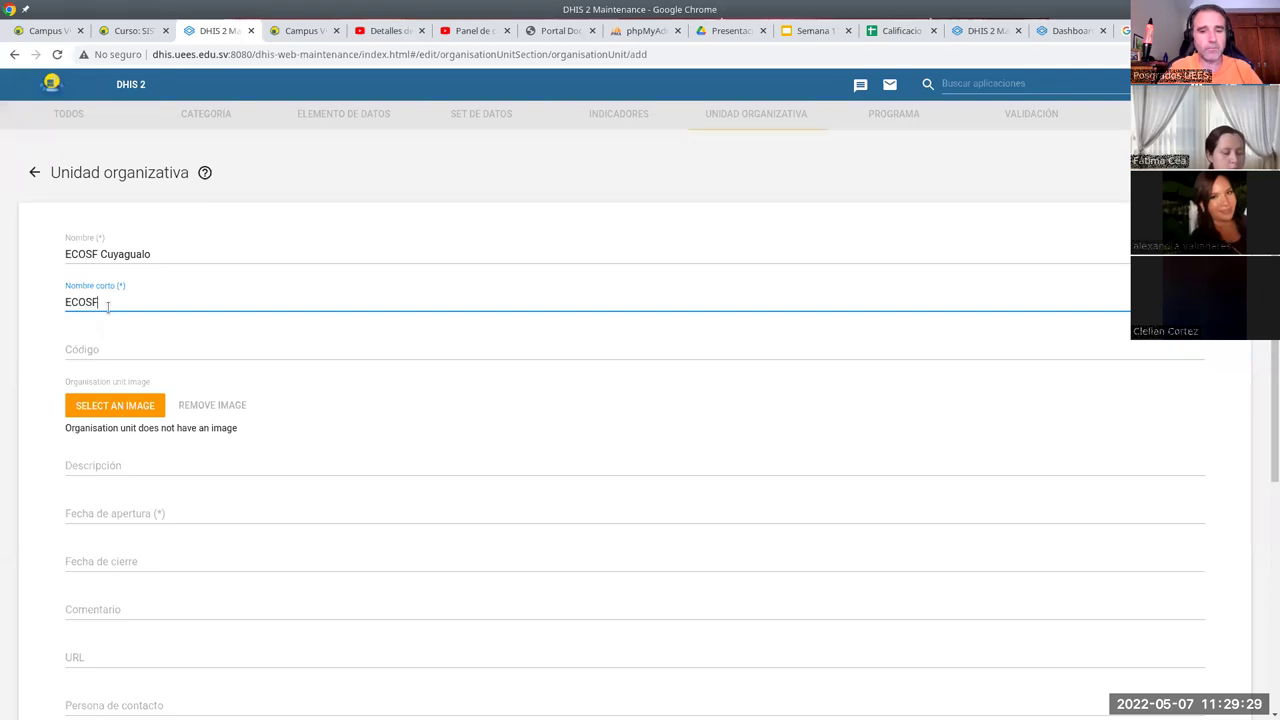
type("C")
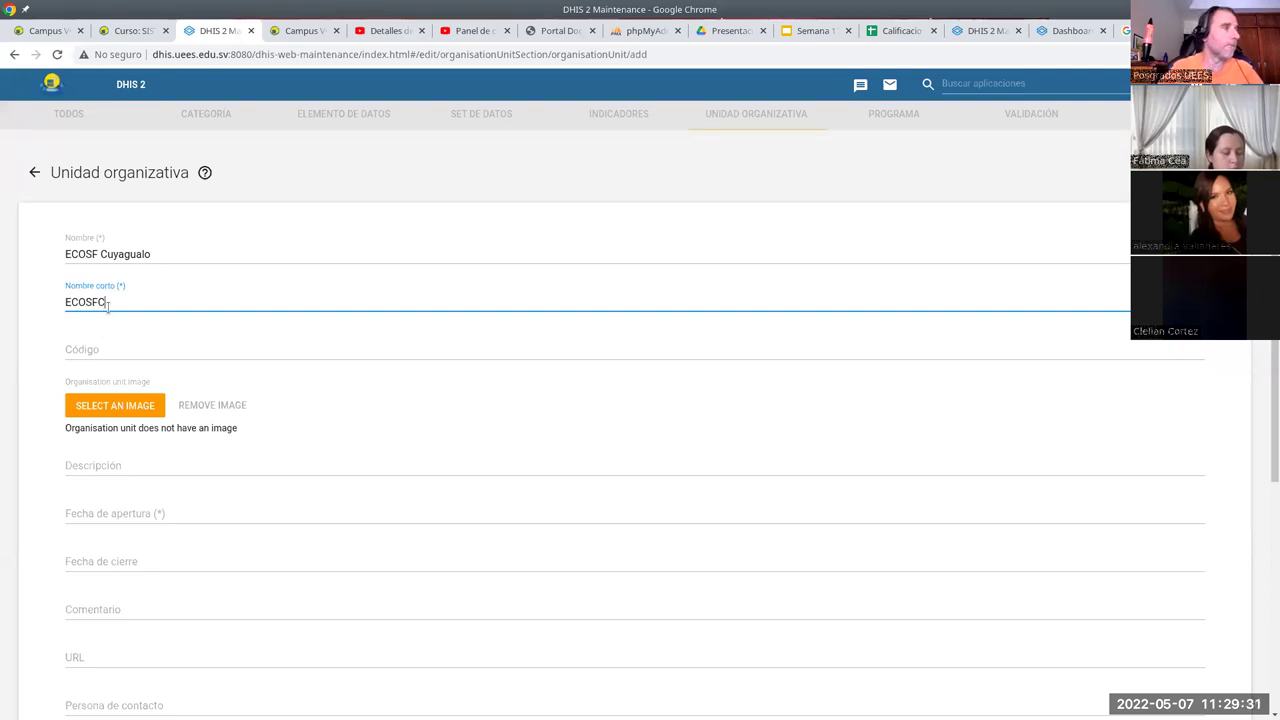
type("Y")
Set the opening date of ECOSF Cuyagualo to 2022-01-01 and save the unit
scroll(130, 297, "down", 3)
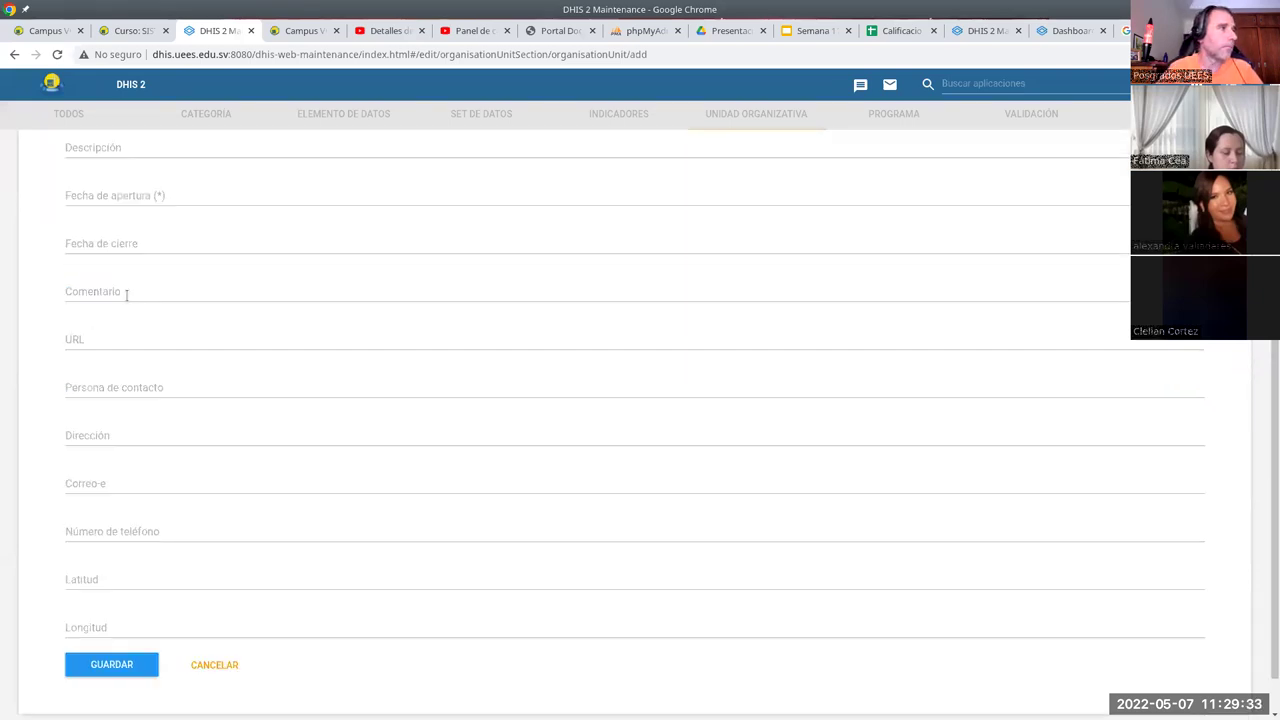
scroll(127, 294, "up", 1)
left_click(549, 357)
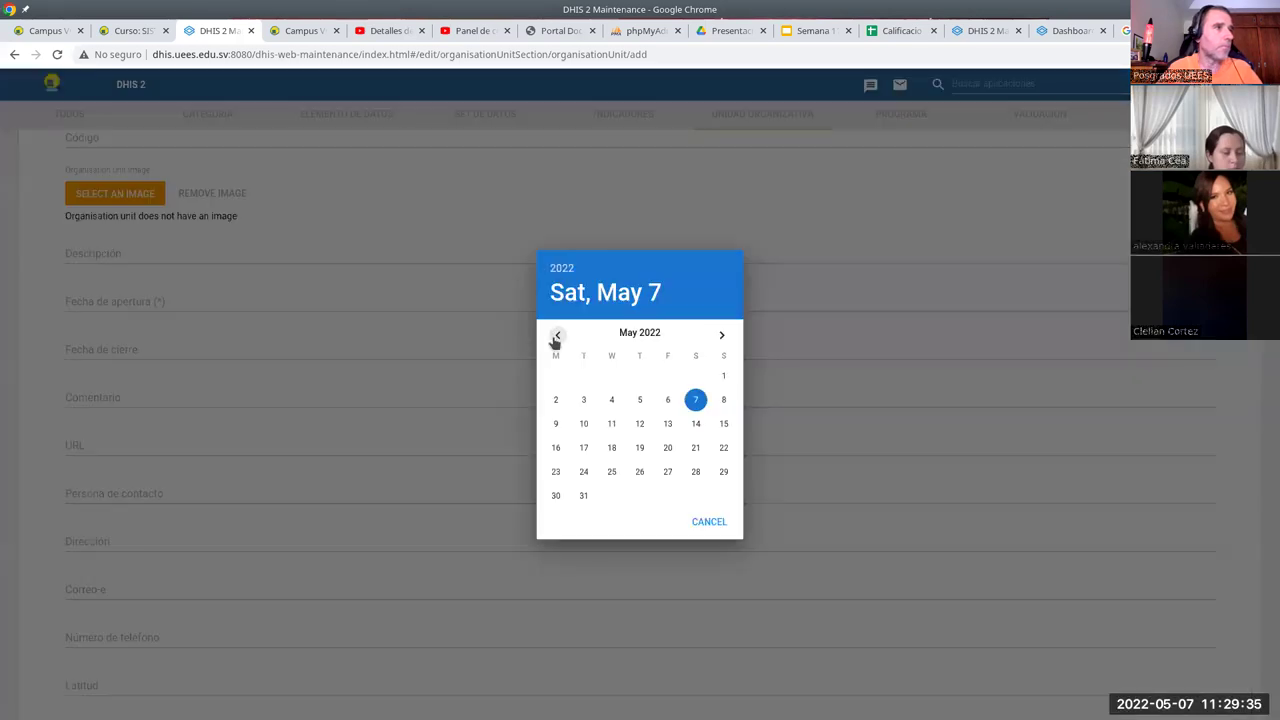
left_click(556, 336)
left_click(556, 336)
left_click(556, 336)
left_click(556, 336)
left_click(688, 374)
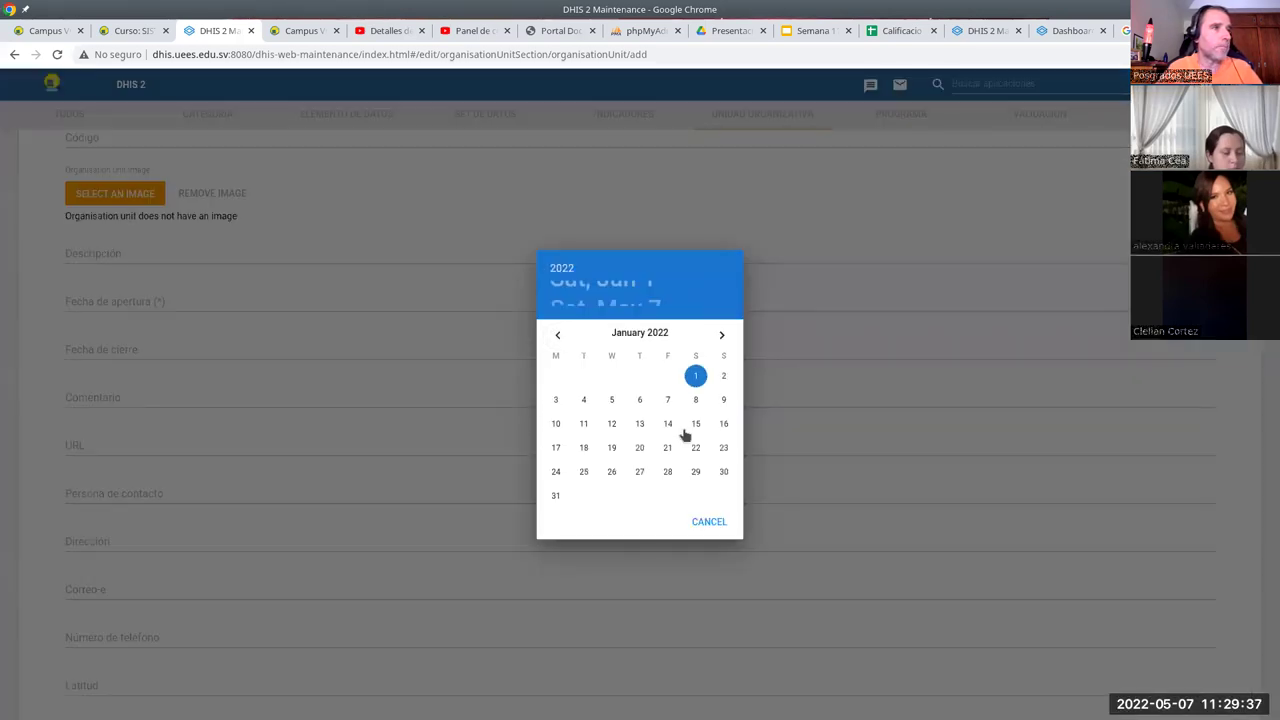
scroll(155, 574, "down", 2)
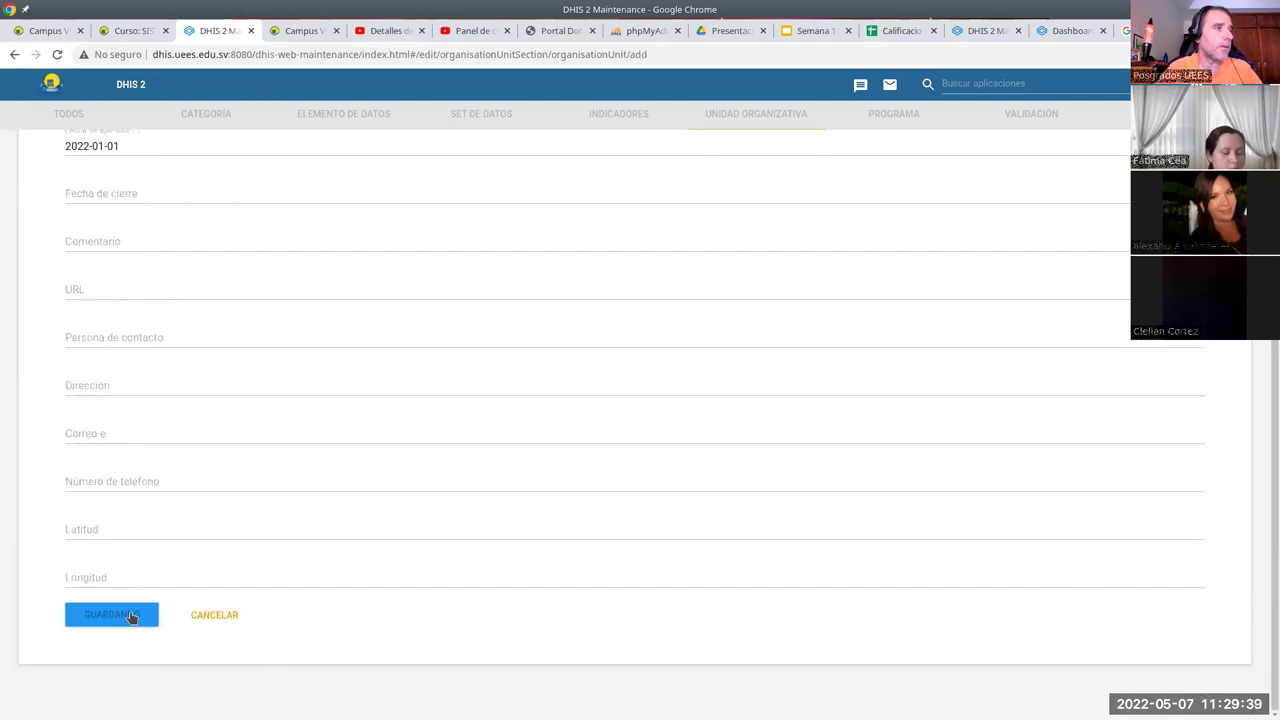
left_click(132, 617)
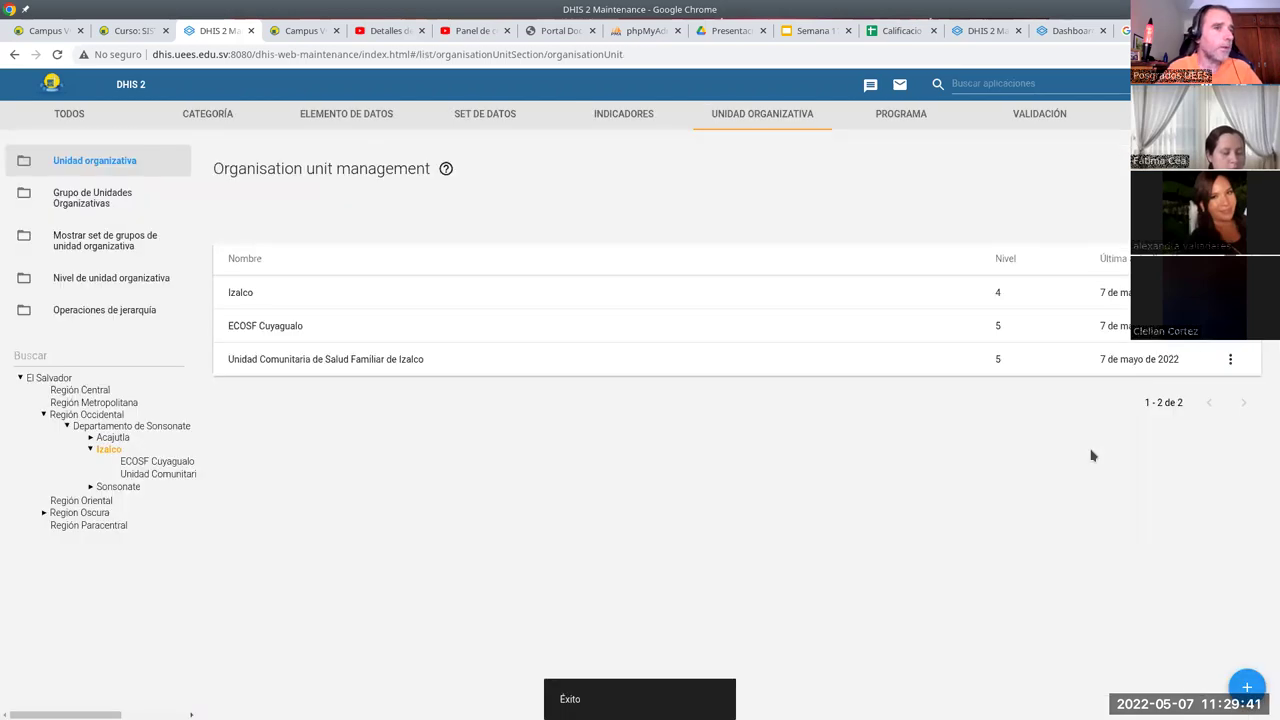
Start a third organisation unit under Izalco named "Clínica María Auxiliadora" with short name "CMA"
left_click(1247, 684)
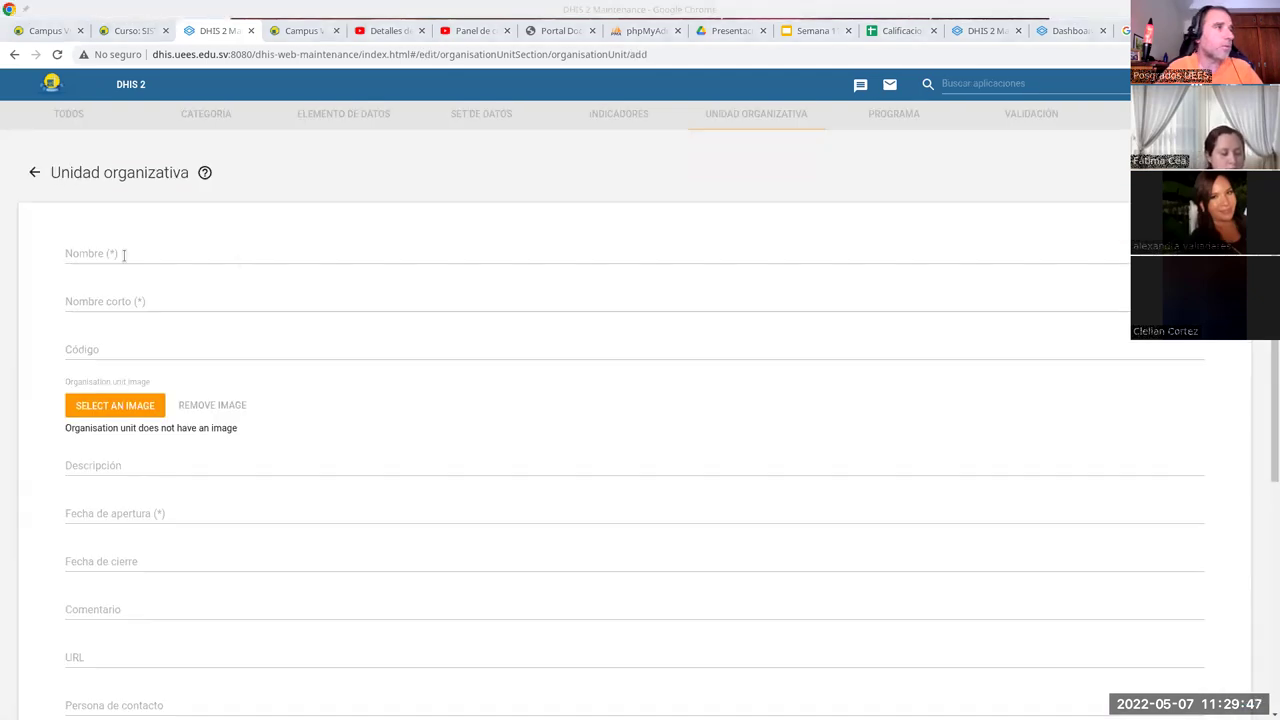
type("Clínica María Auxiliadora")
left_click(155, 303)
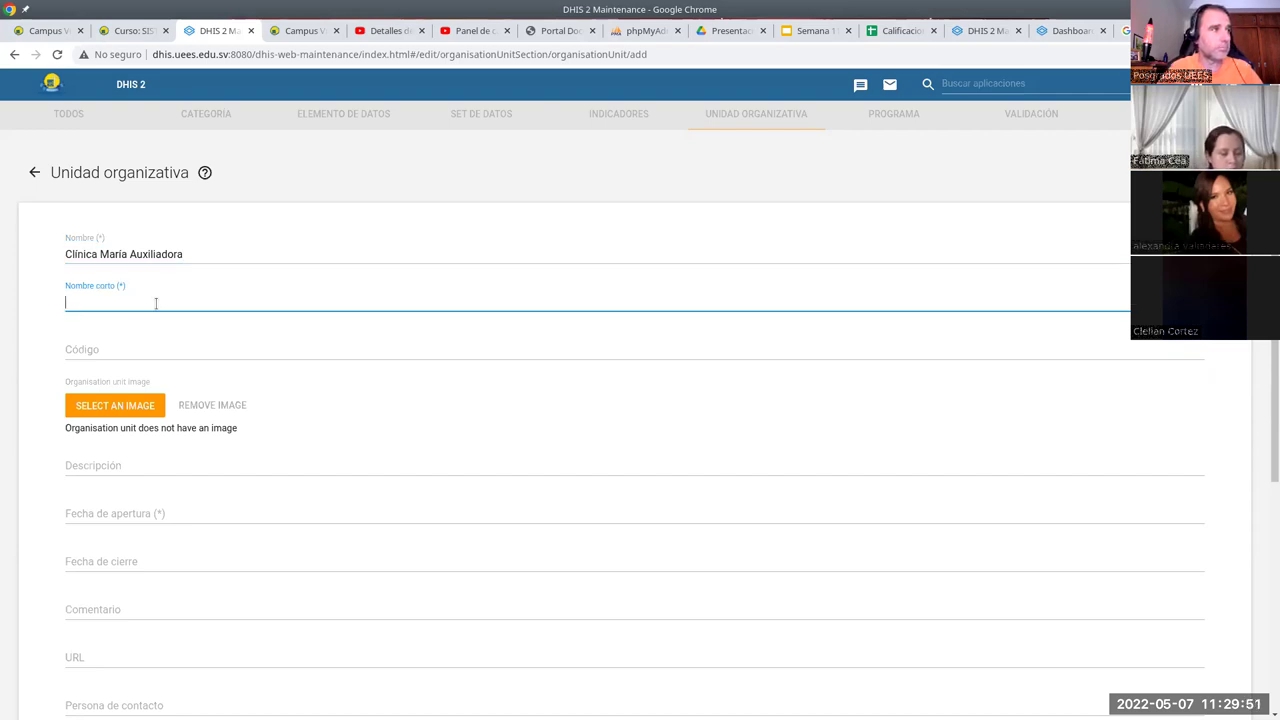
type("CMA")
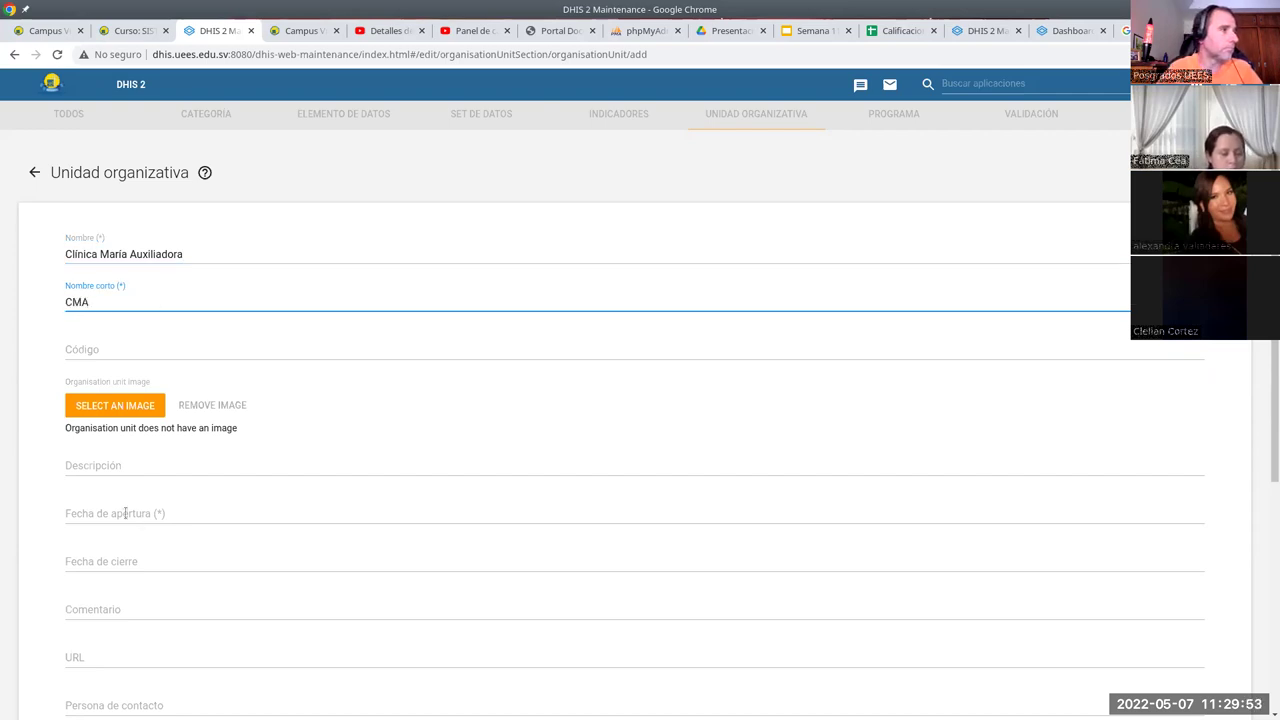
Set the opening date of Clínica María Auxiliadora to 2022-01-01 and save the unit
key("Tab")
key("Tab")
key("Tab")
key("Tab")
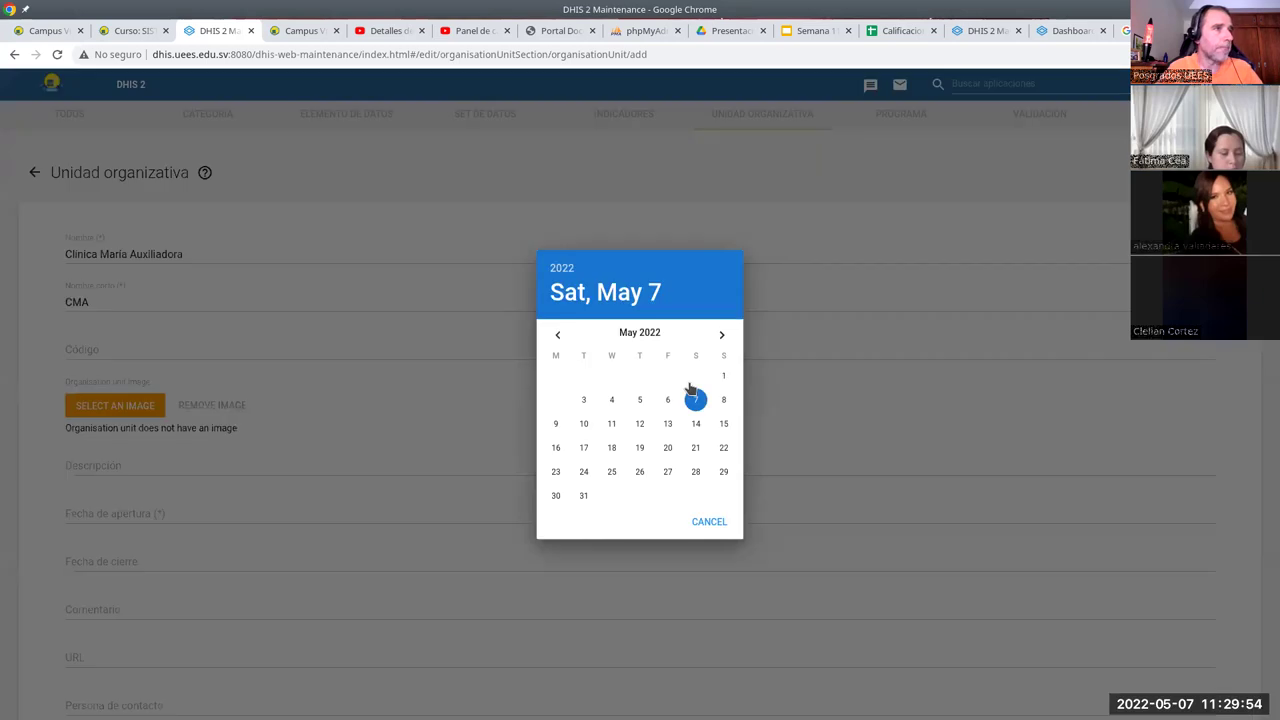
left_click(558, 335)
left_click(558, 335)
left_click(558, 335)
left_click(558, 335)
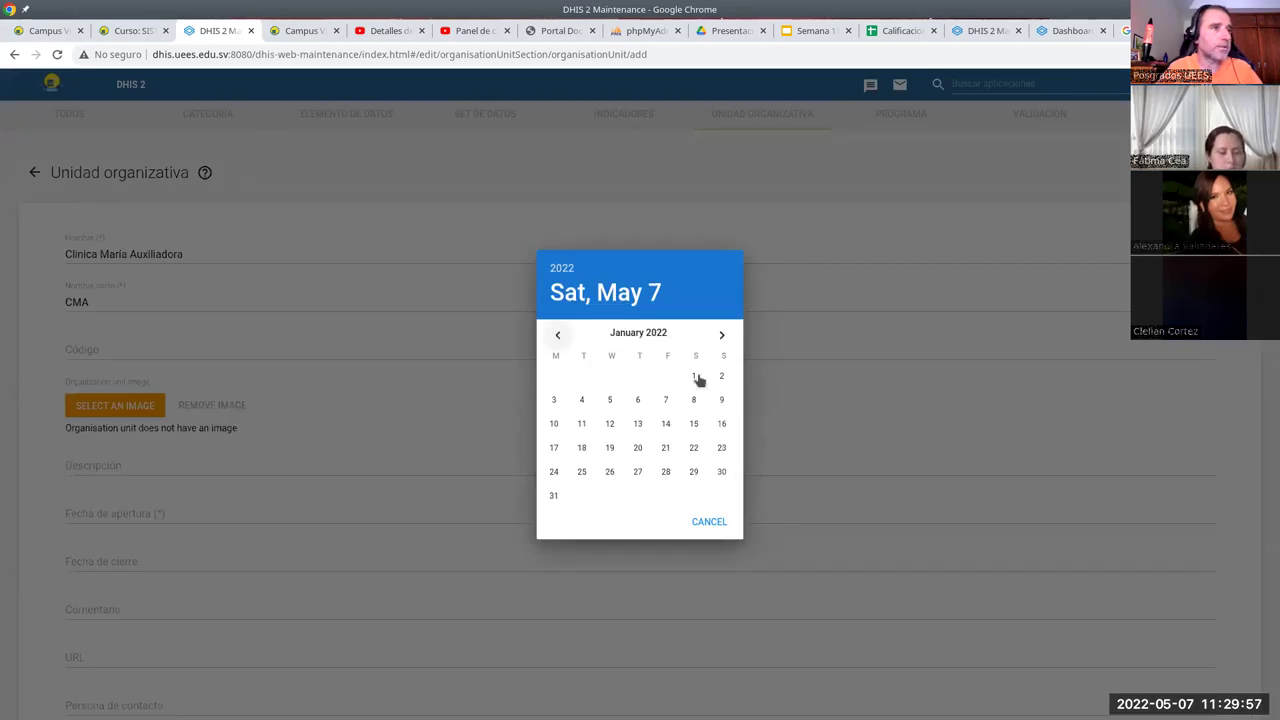
left_click(696, 377)
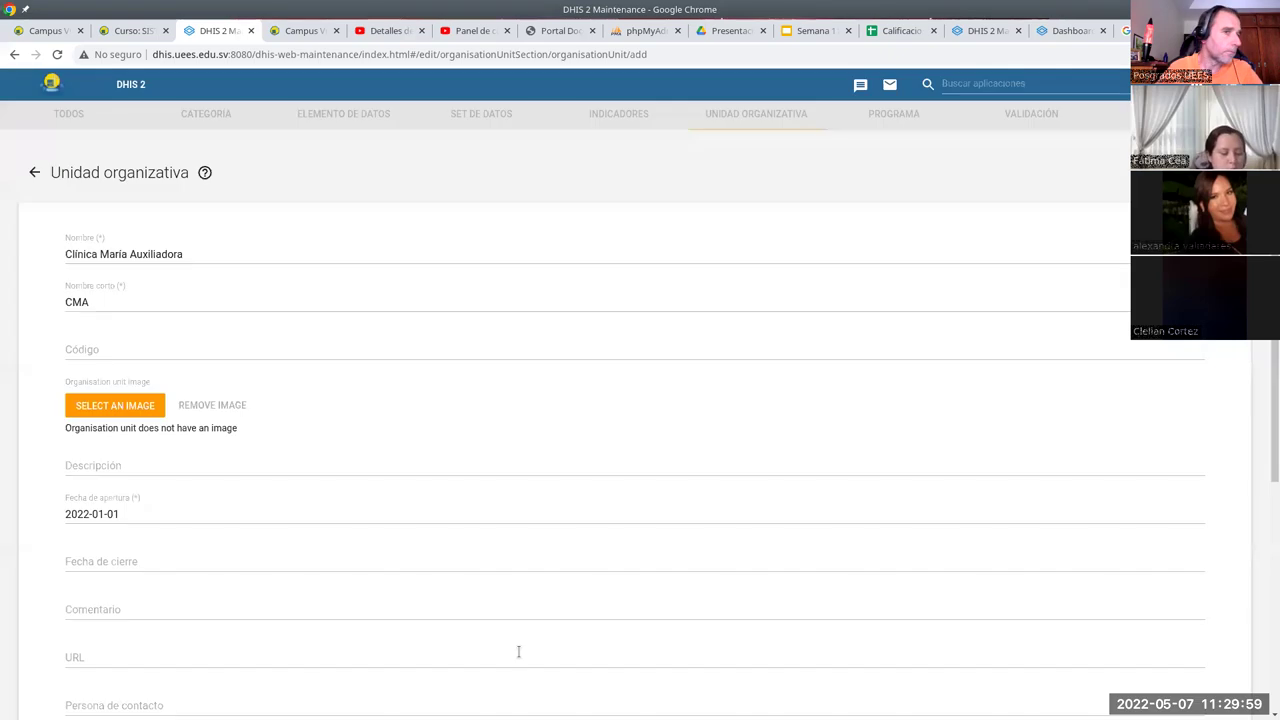
scroll(196, 622, "down", 4)
left_click(132, 615)
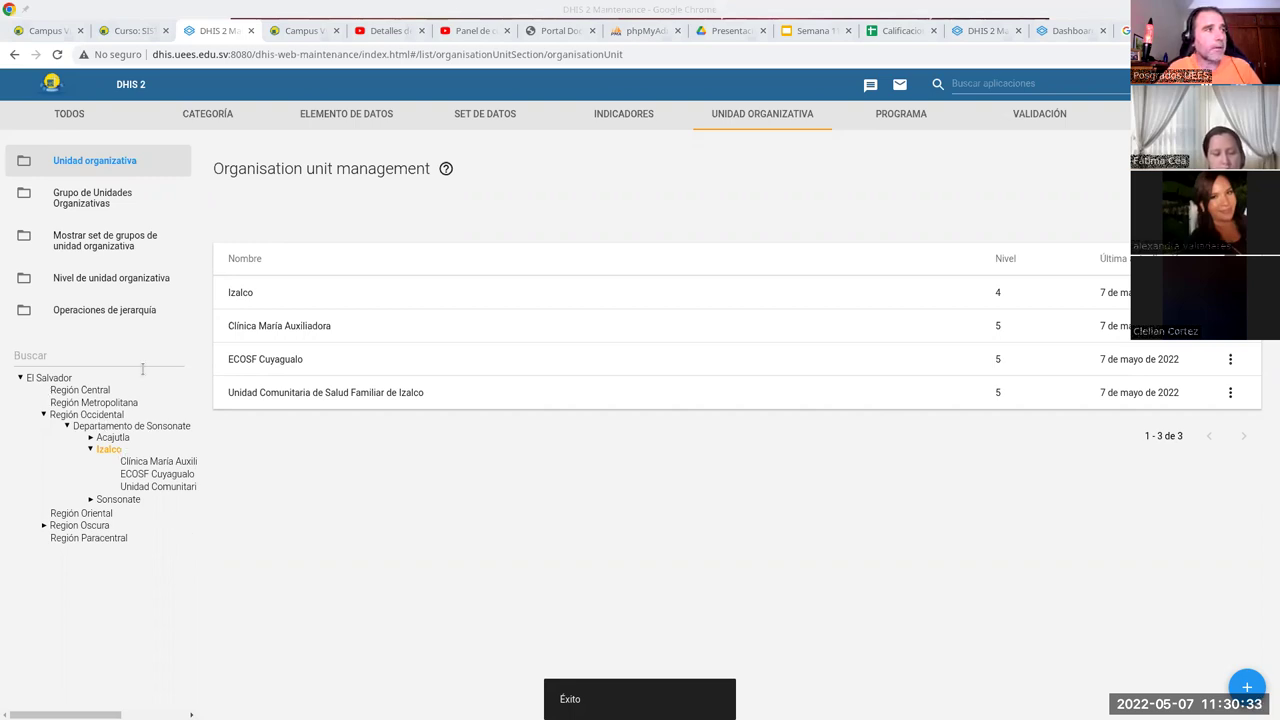
Rename organisation unit levels 3, 4 and 5 as "Departamental", "Municipal" and "Local", and save the levels
left_click(85, 282)
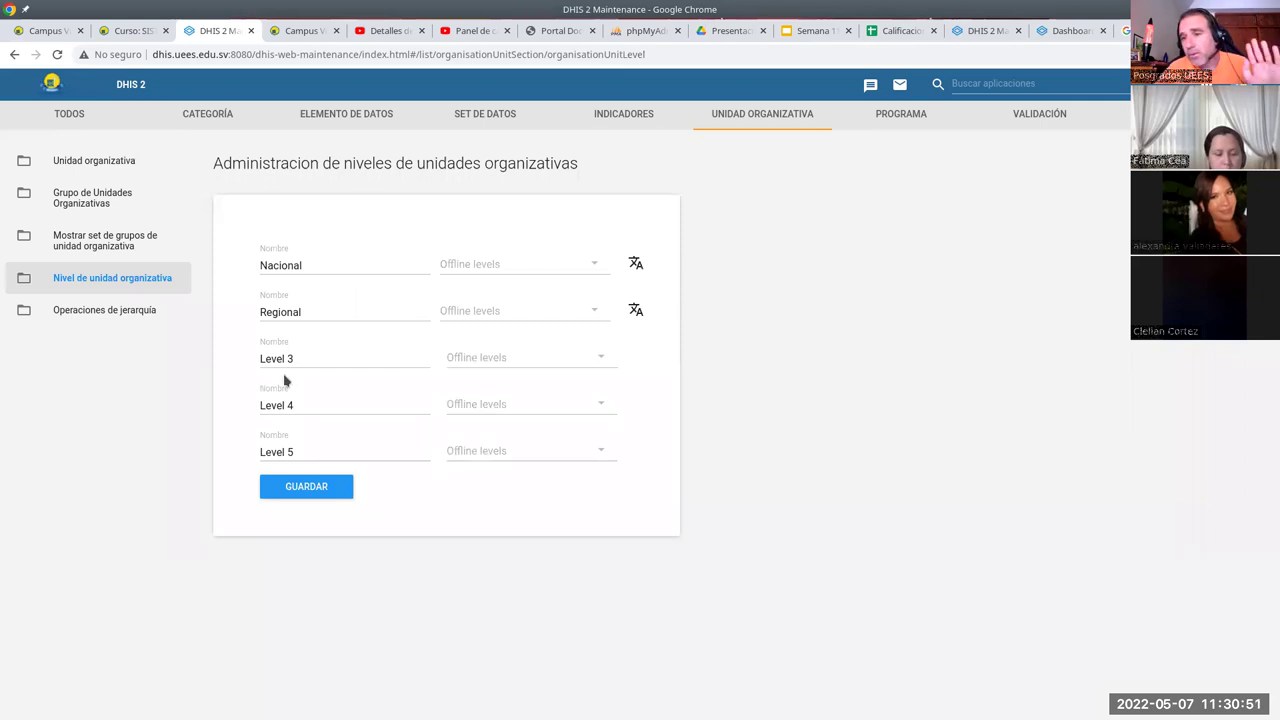
left_click_drag(306, 362, 248, 367)
type("Dep")
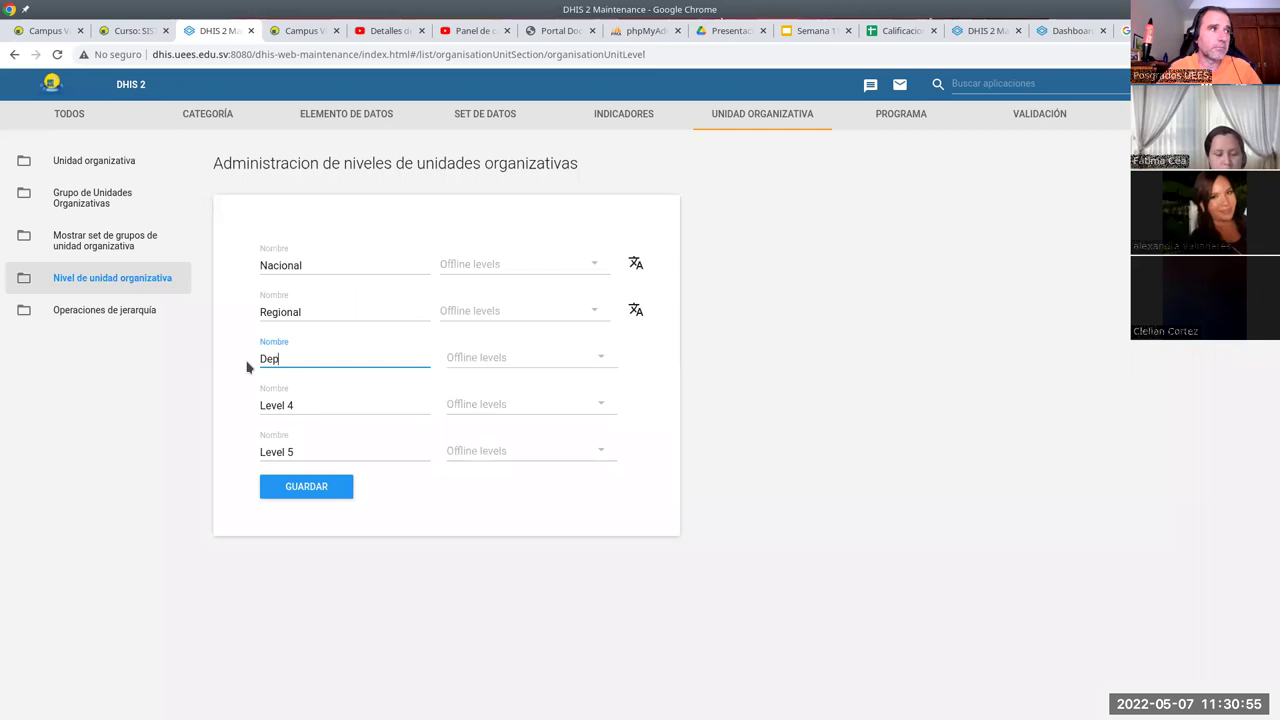
type("artamental")
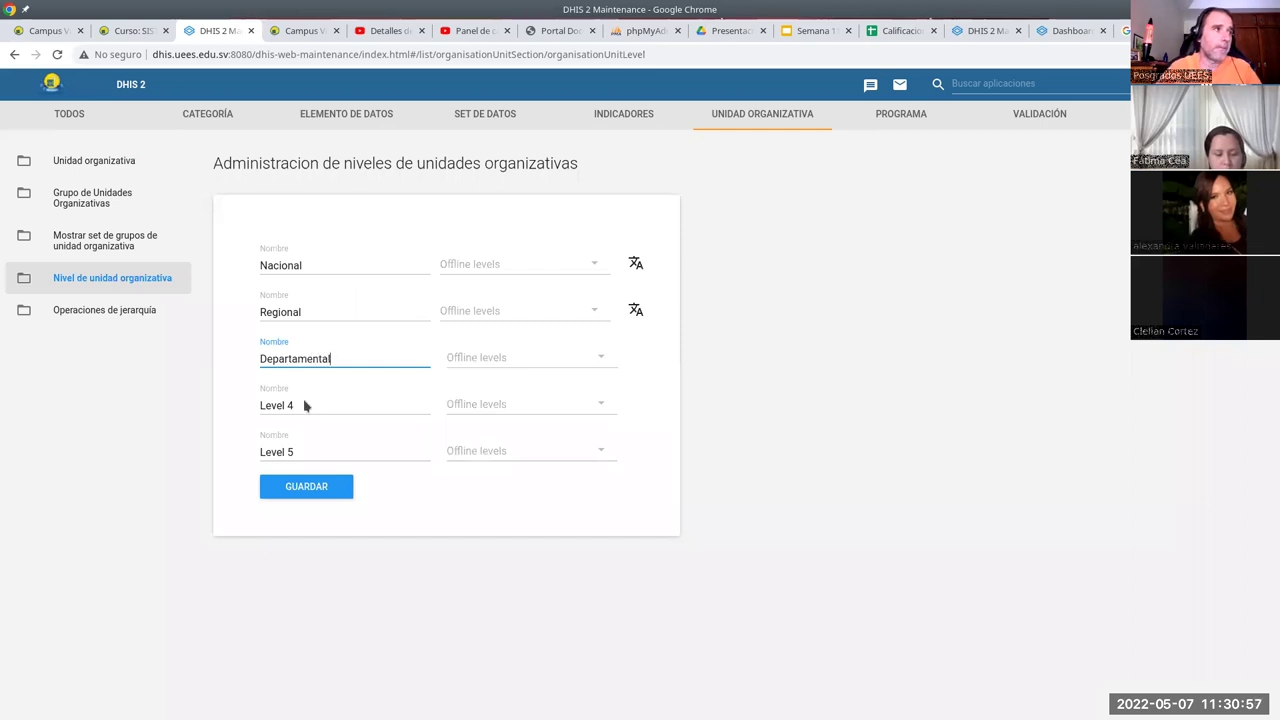
left_click_drag(305, 405, 229, 406)
type("M")
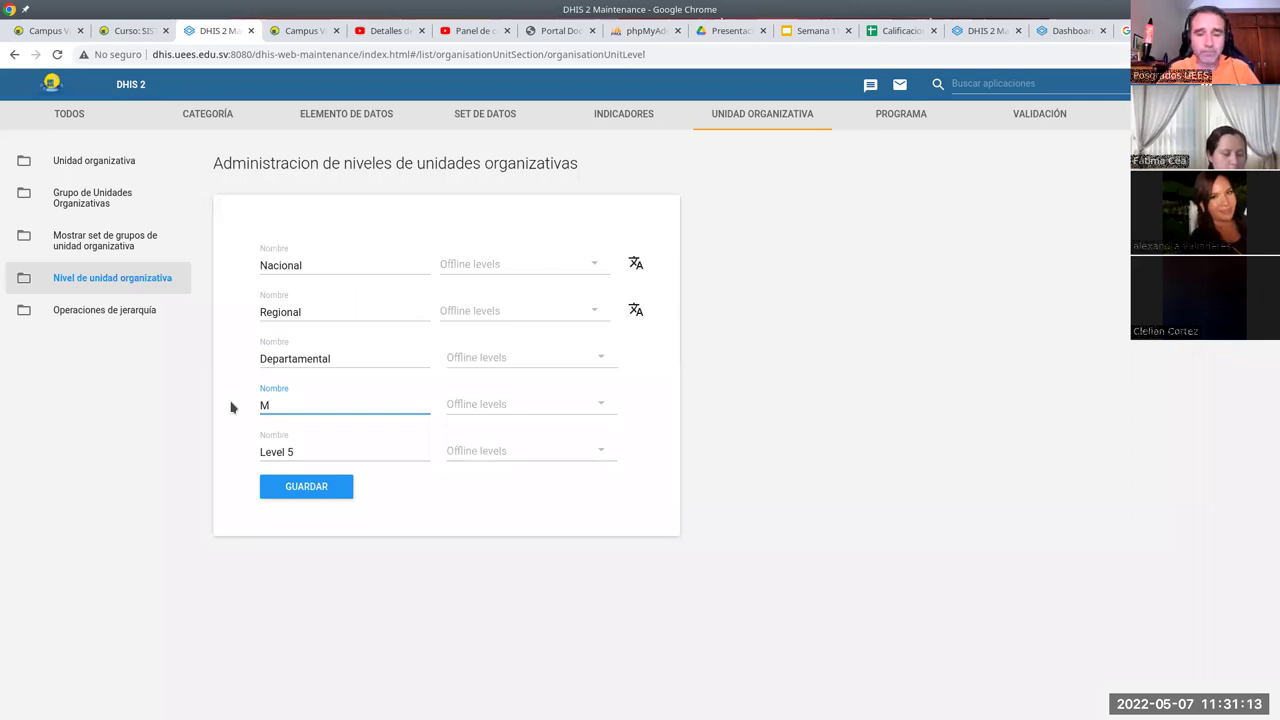
type("unicipal")
left_click_drag(322, 454, 245, 449)
type("Local")
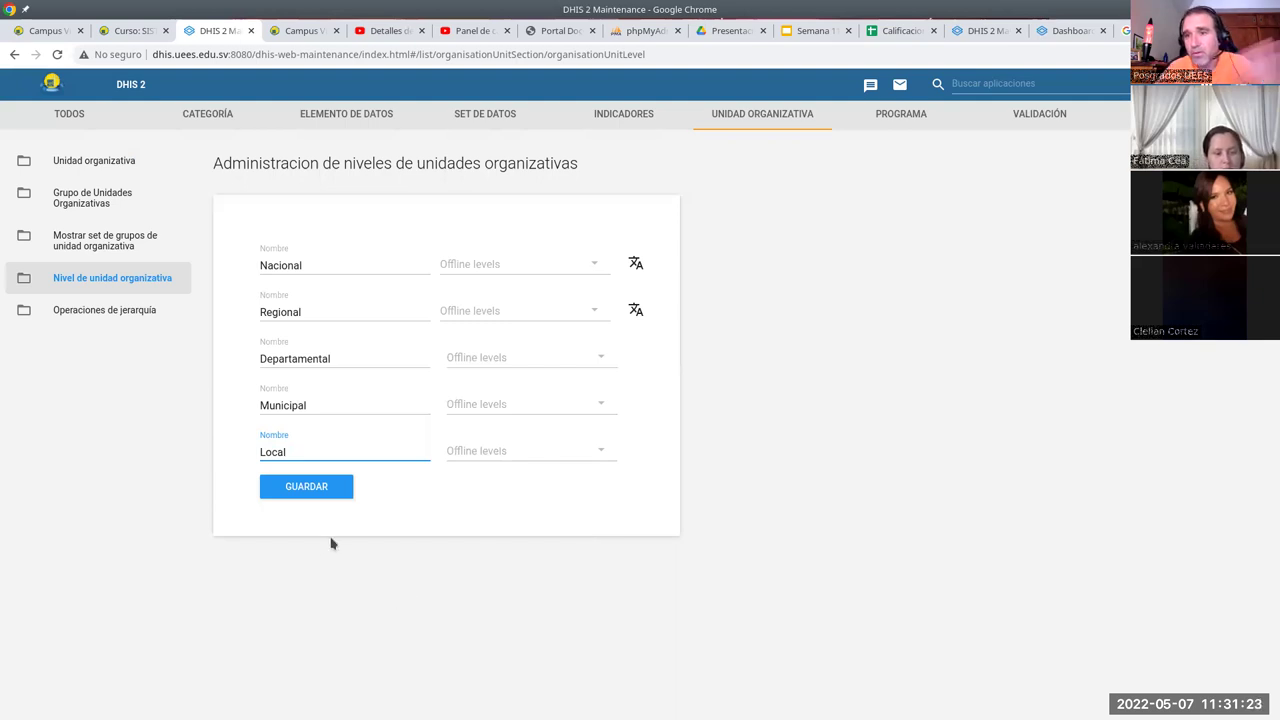
left_click(288, 491)
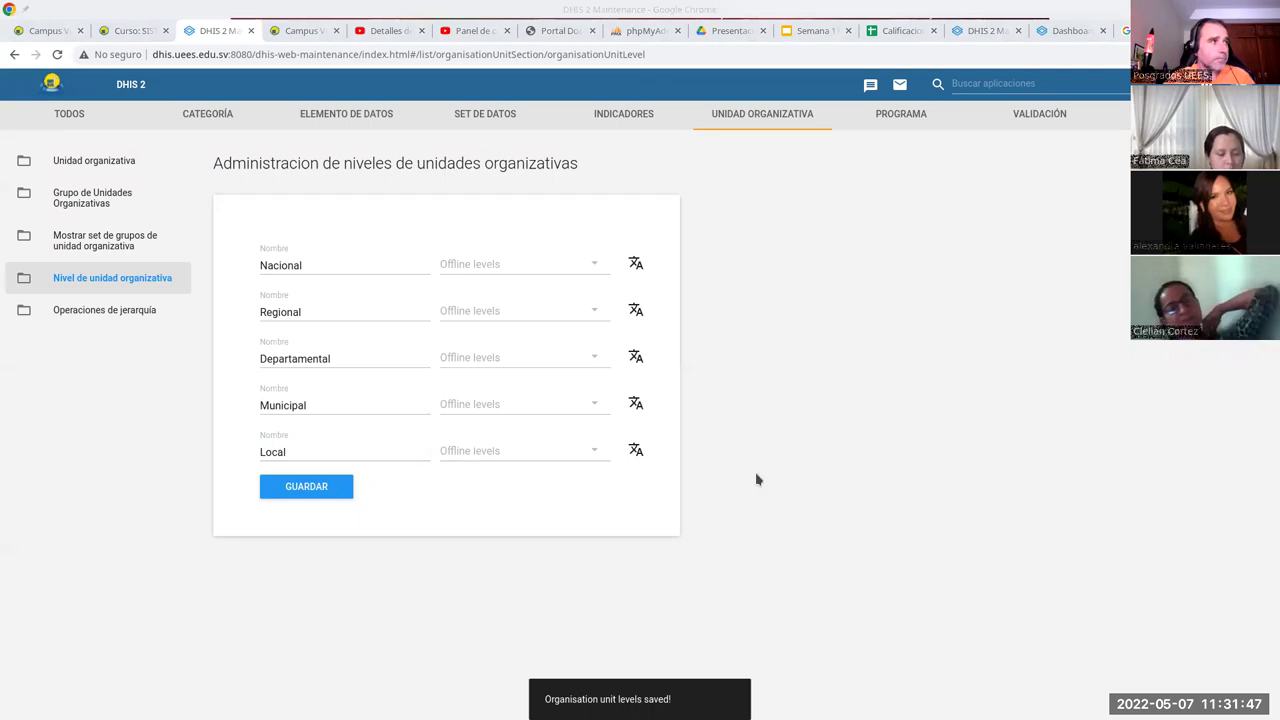
Start a new organisation unit group named "Zona Urbana"
left_click(86, 207)
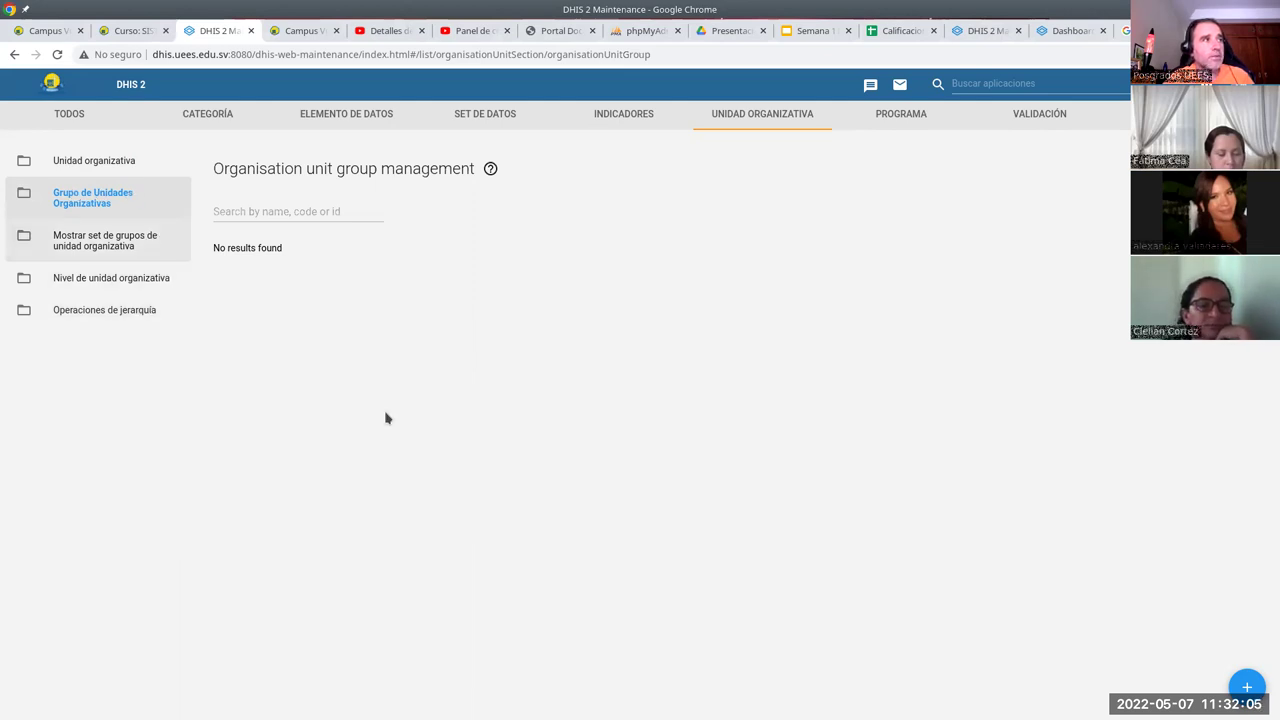
left_click(112, 245)
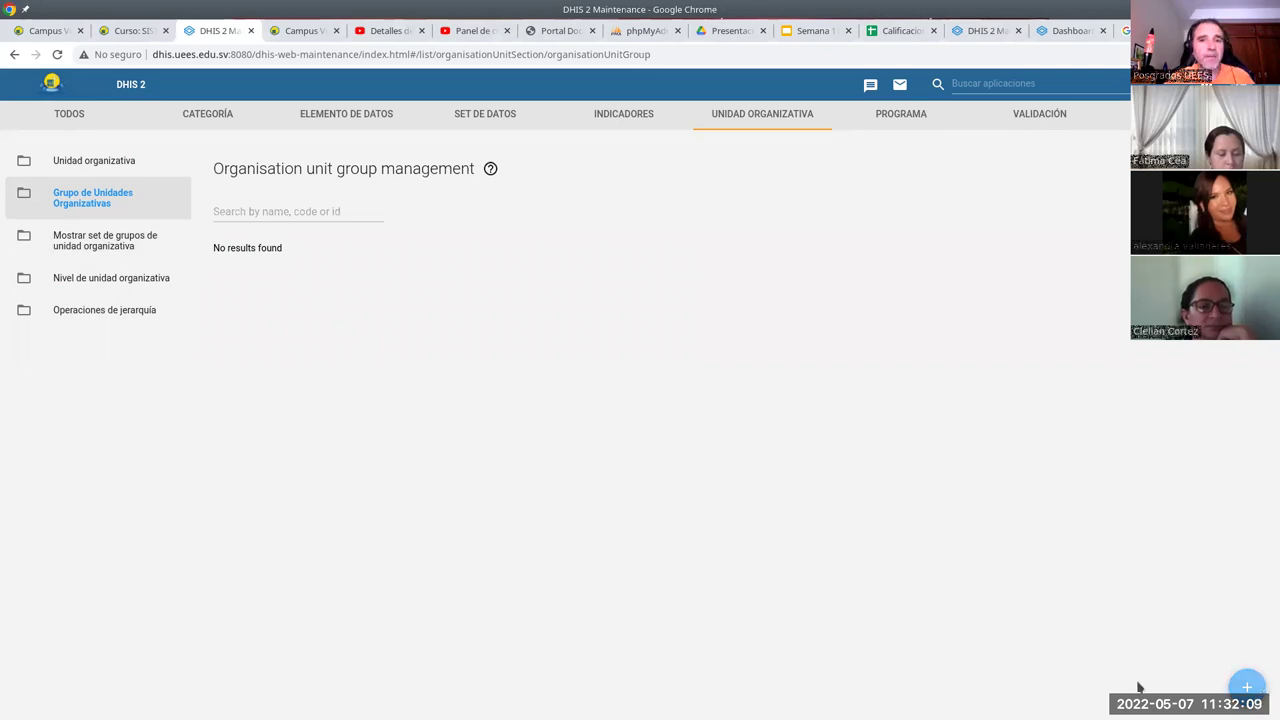
left_click(1245, 686)
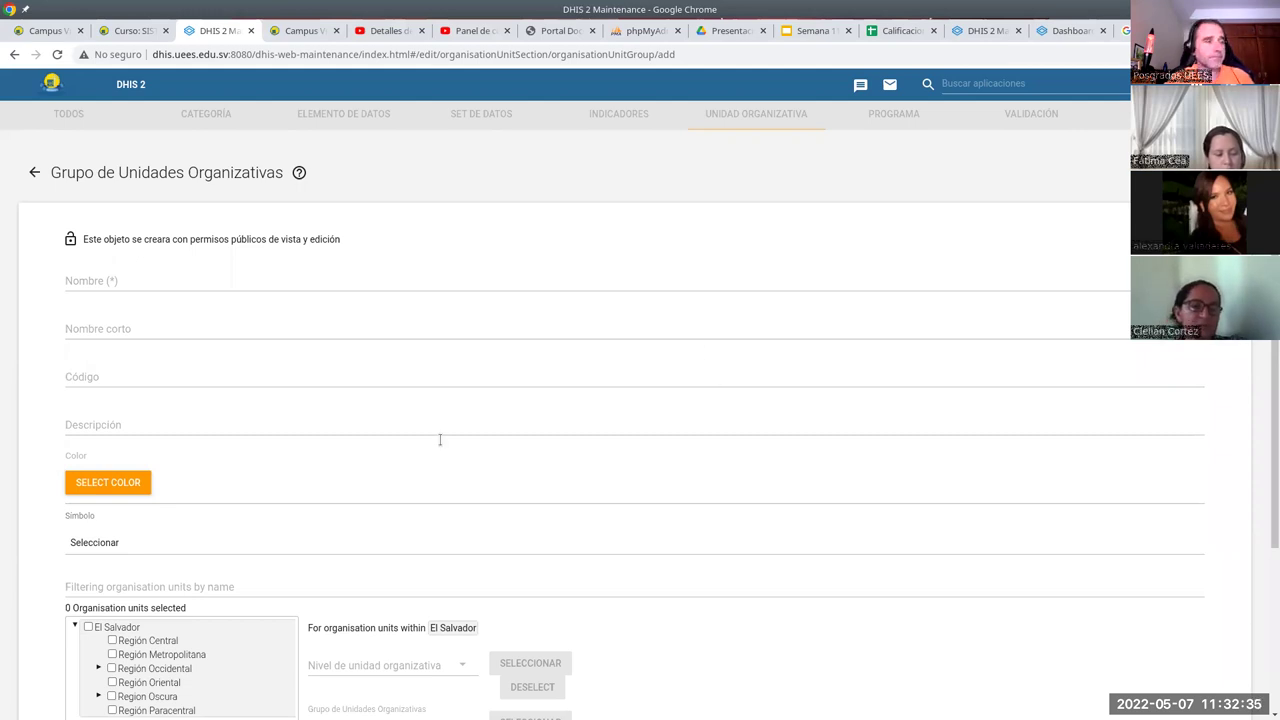
left_click(162, 272)
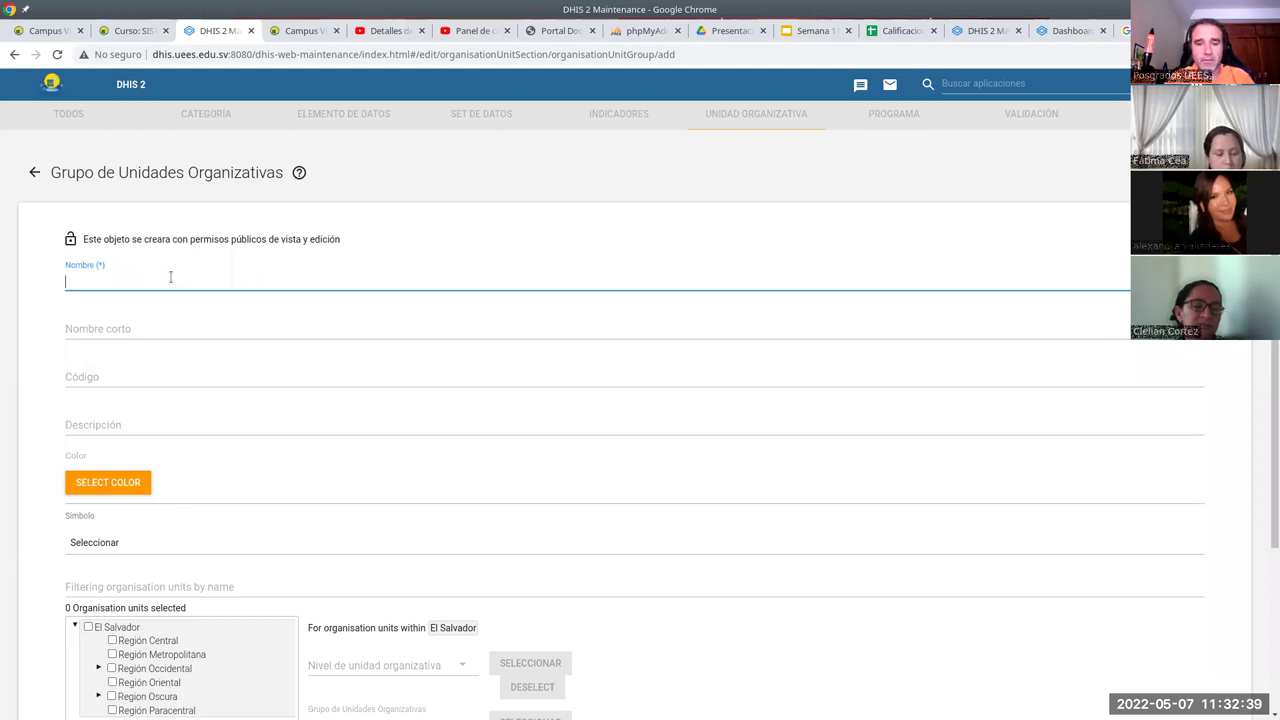
type("Zona Urbana")
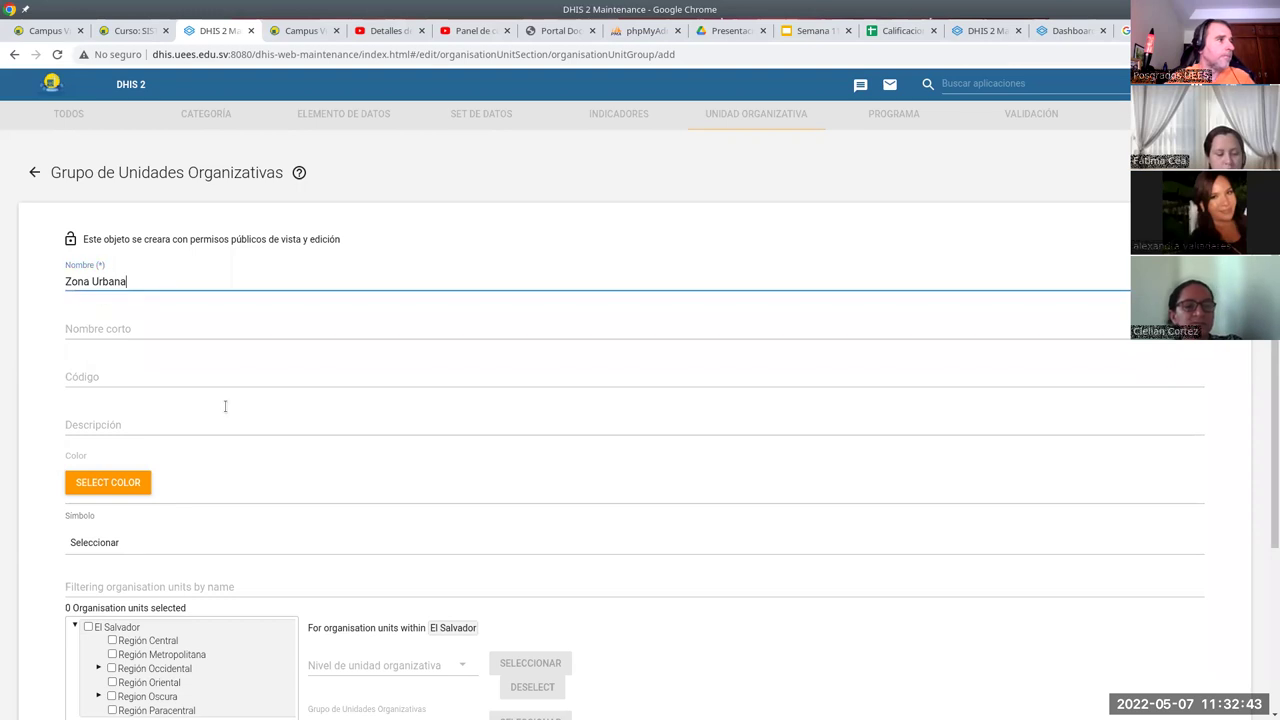
Expand Región Occidental in the group's organisation unit tree down to the facilities of Acajutla, Izalco and Sonsonate
scroll(234, 457, "down", 2)
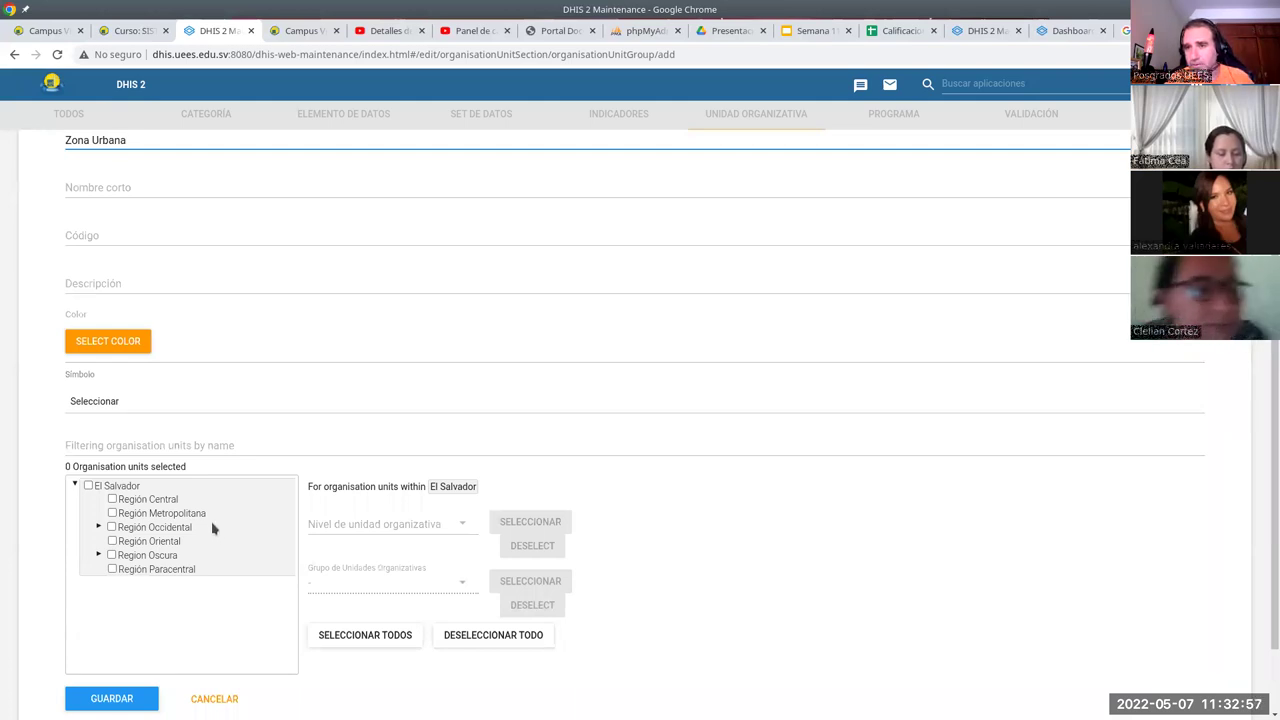
scroll(166, 450, "up", 3)
scroll(170, 451, "down", 4)
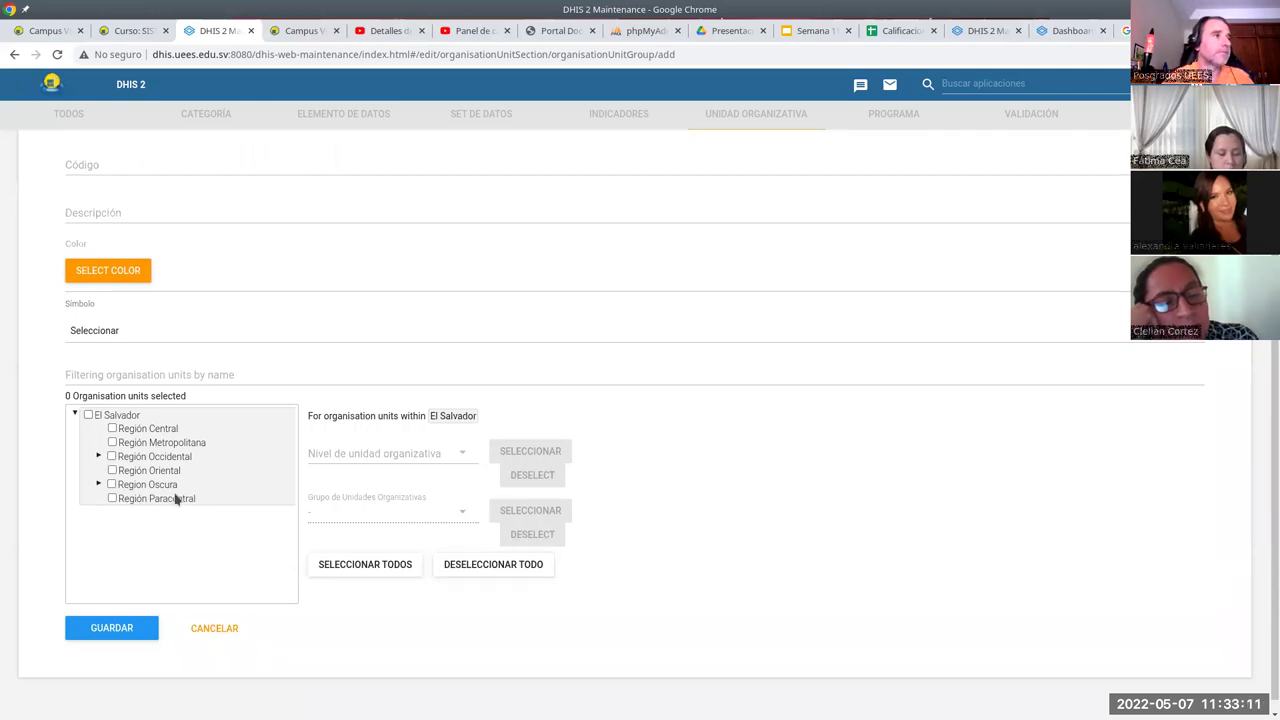
left_click(99, 456)
left_click(121, 470)
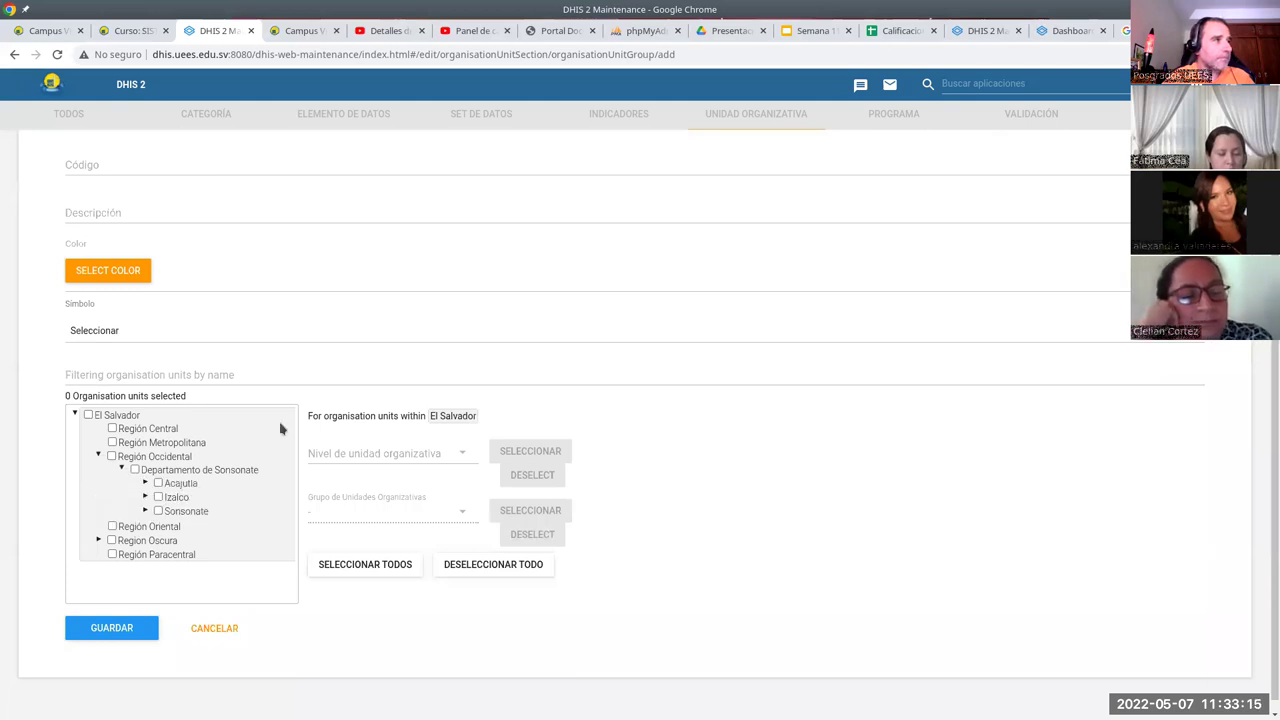
scroll(280, 466, "up", 2)
scroll(280, 470, "down", 2)
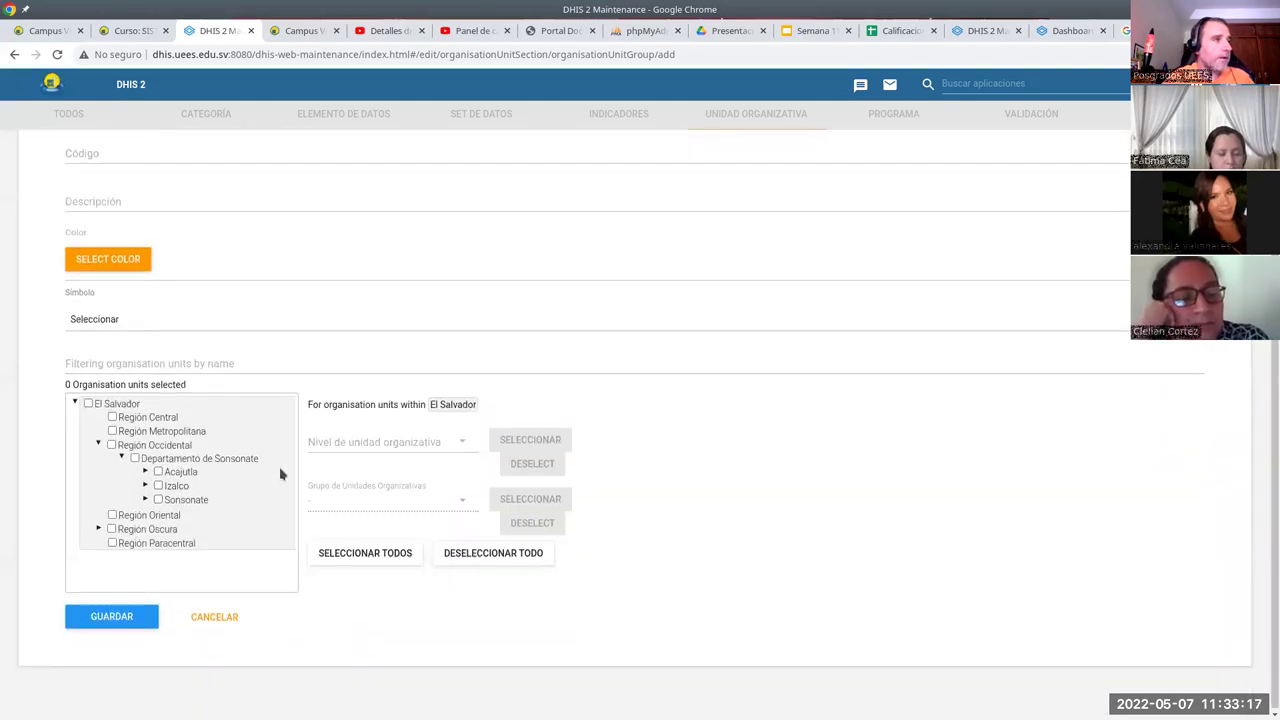
left_click(145, 470)
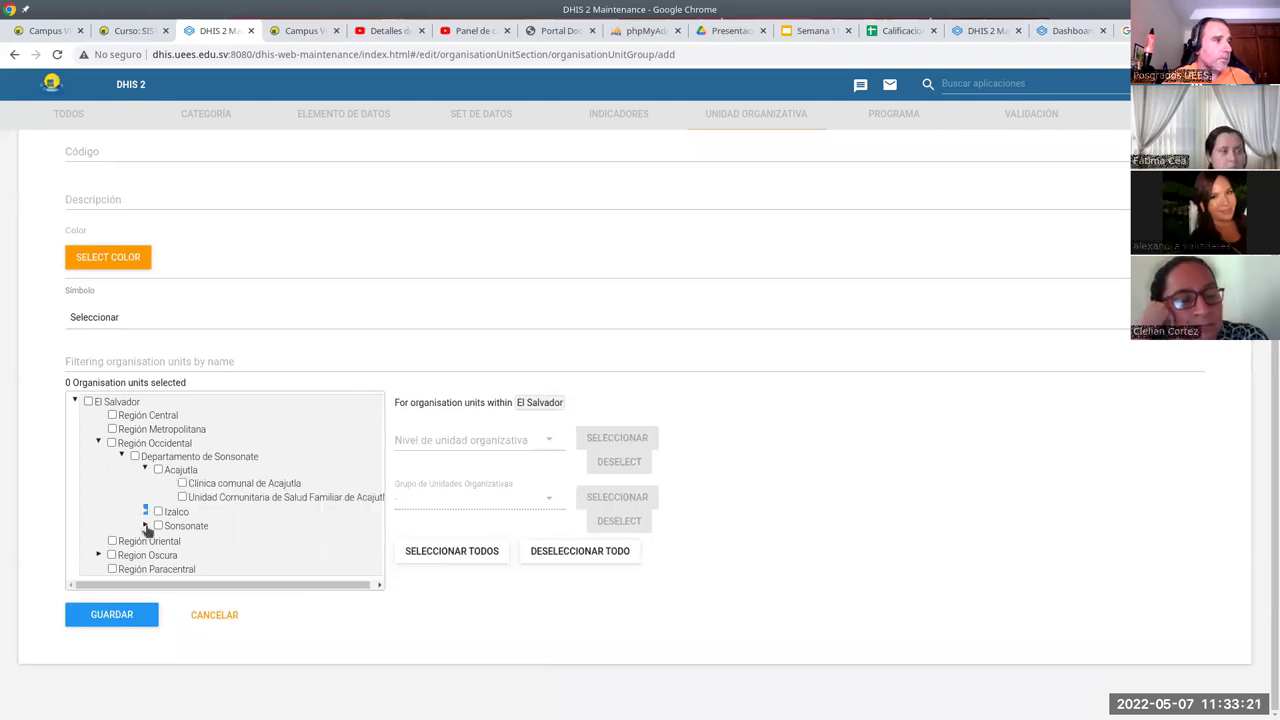
left_click(145, 526)
left_click(146, 512)
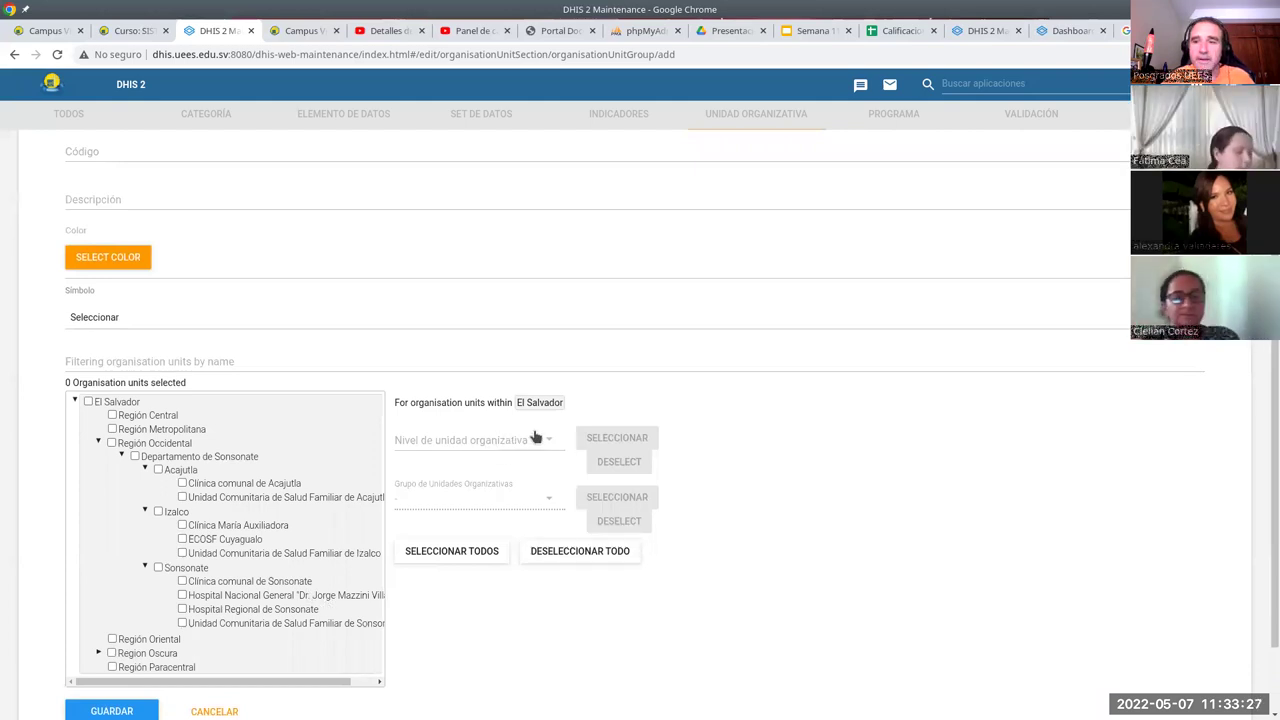
Assign all units of level "Local" except ECOSF Cuyagualo to the Zona Urbana group and save it
left_click(470, 441)
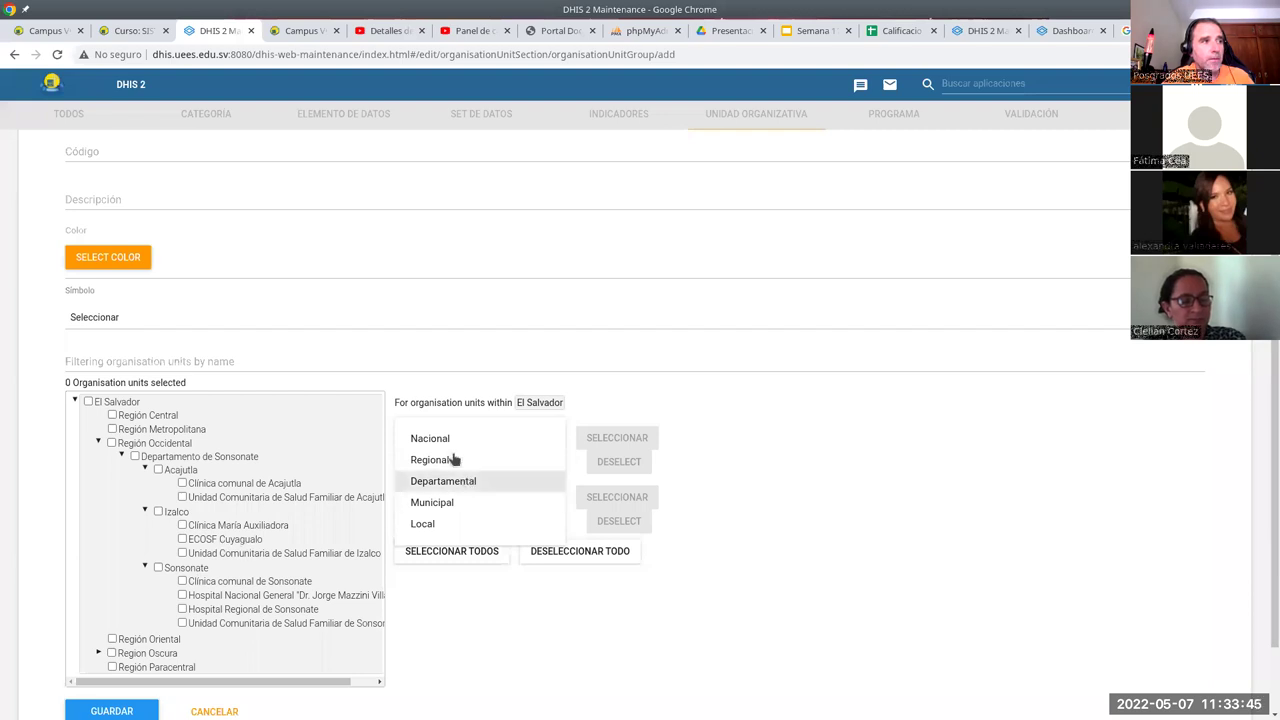
left_click(422, 526)
left_click(614, 440)
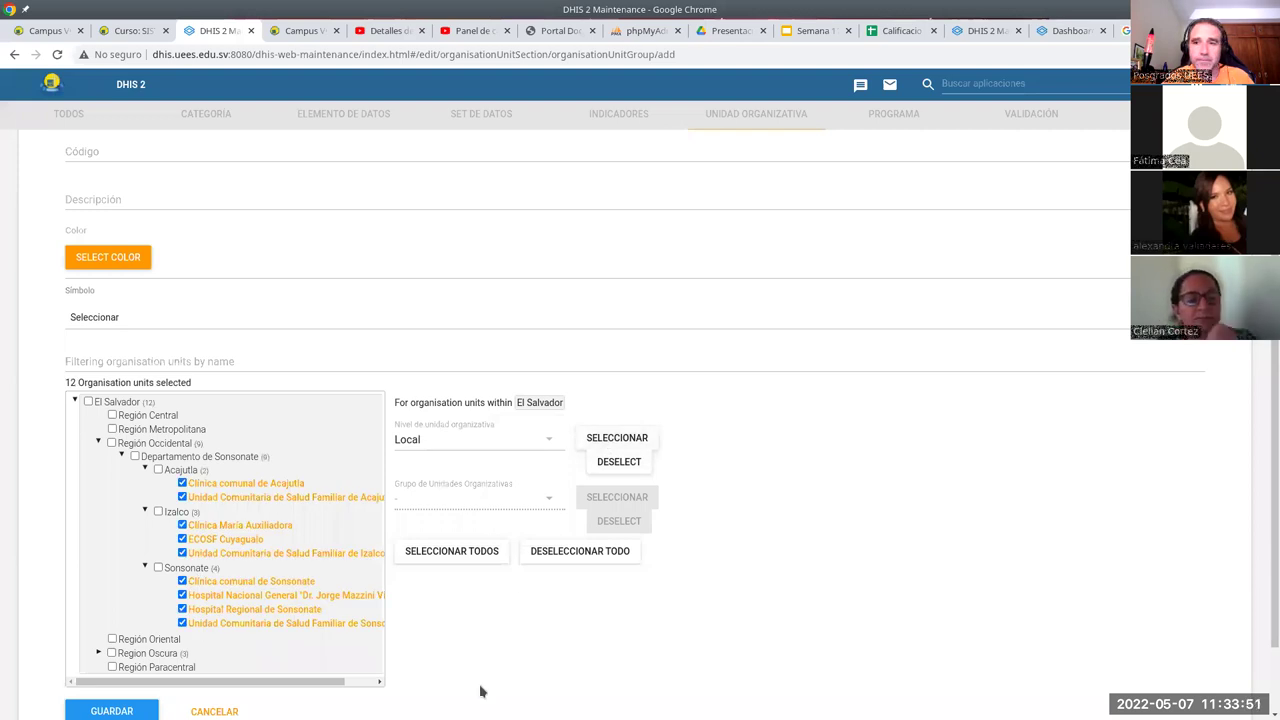
left_click(182, 540)
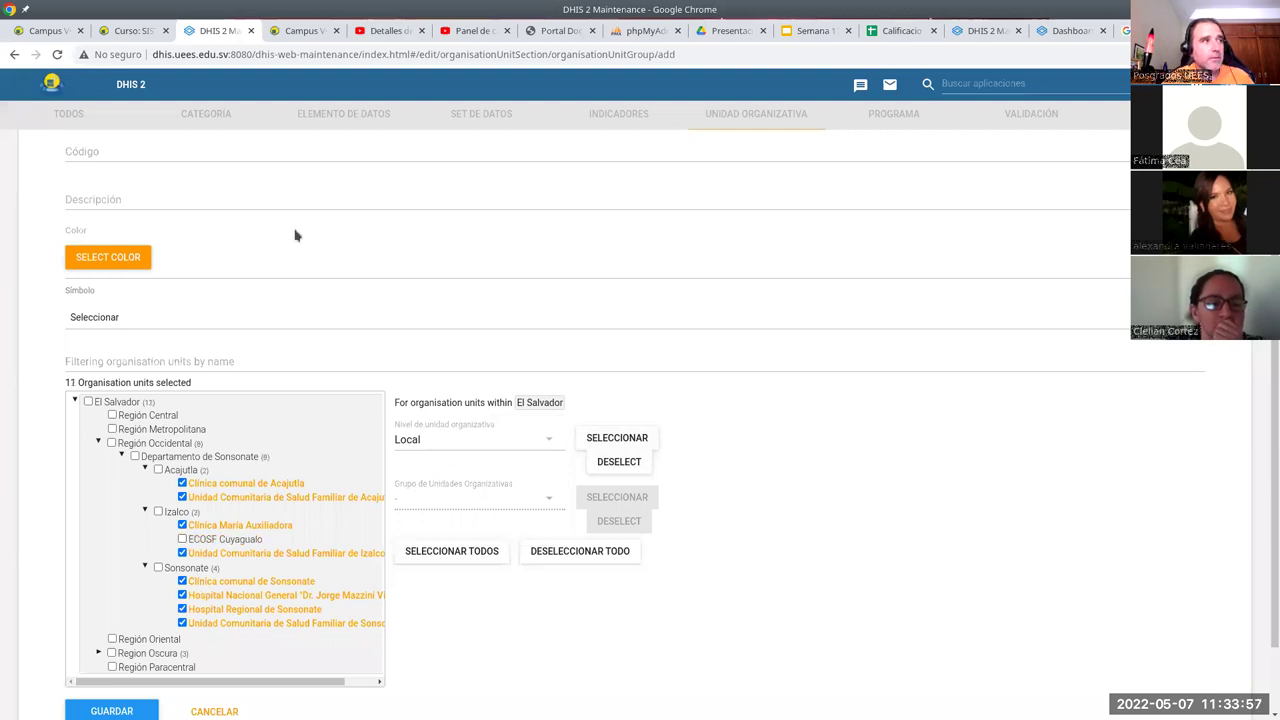
scroll(214, 229, "up", 2)
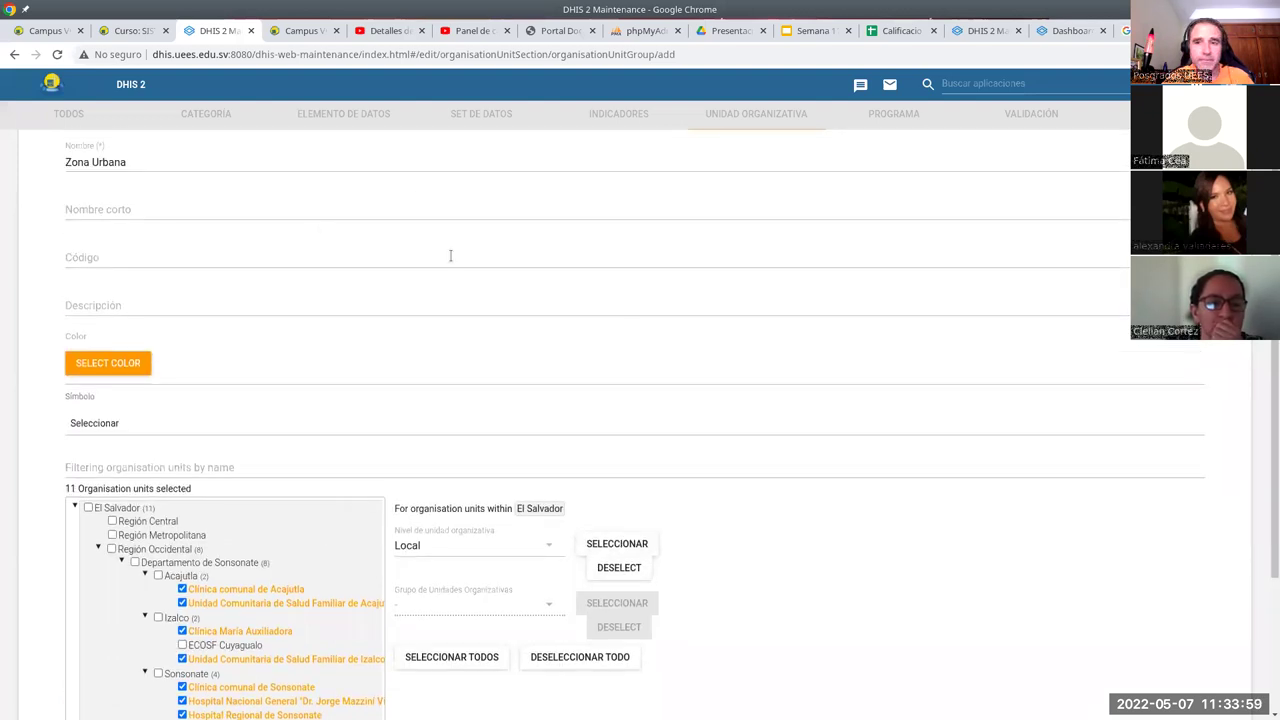
scroll(621, 466, "down", 4)
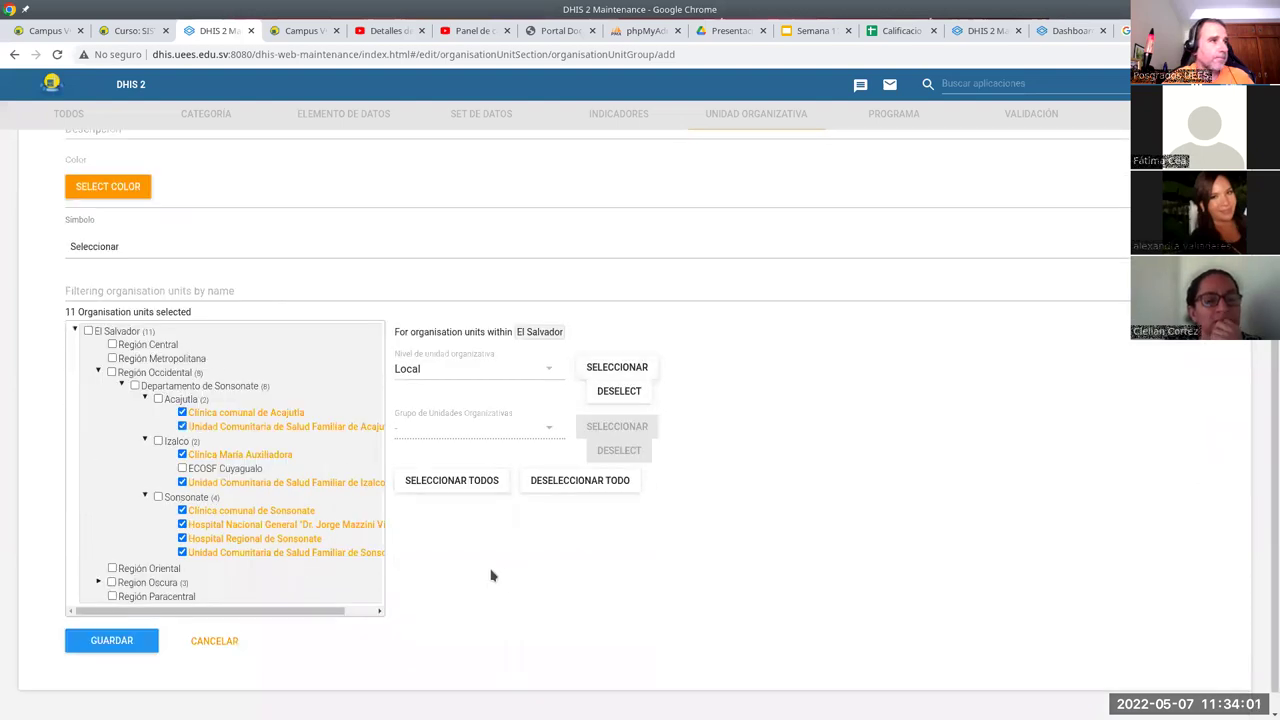
left_click(113, 617)
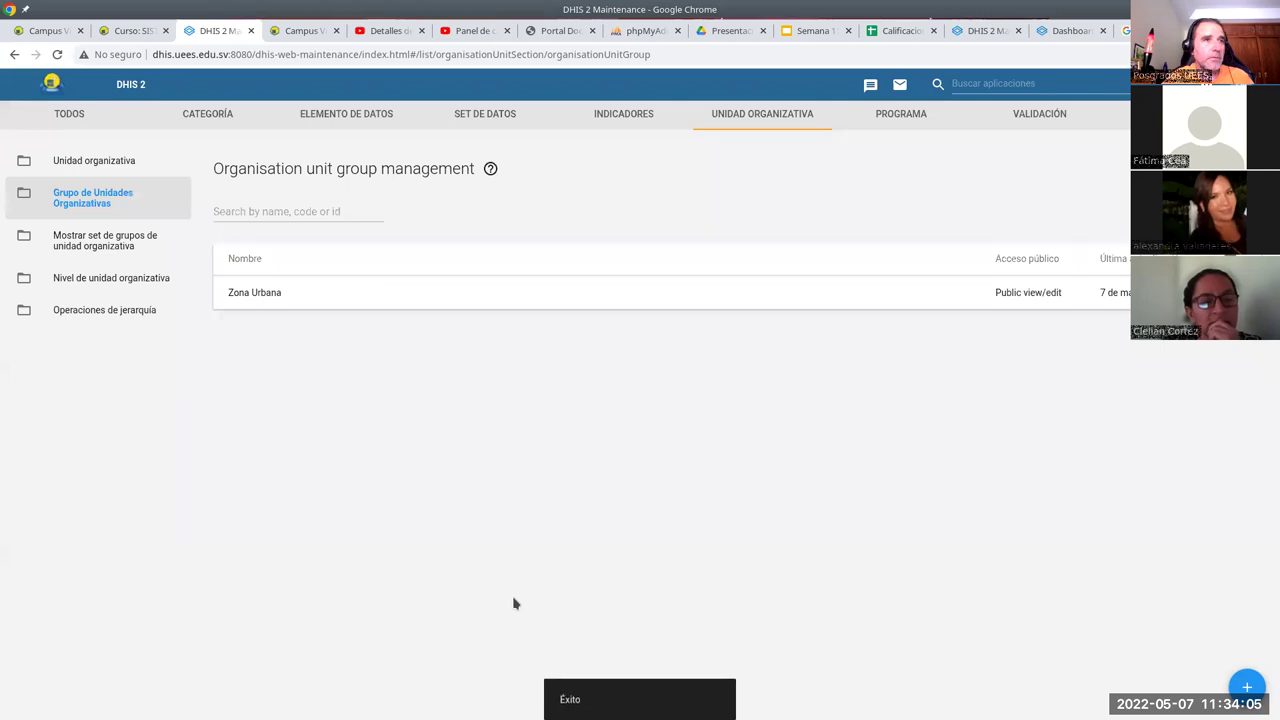
Start another organisation unit group named "Zona Rural"
left_click(1247, 687)
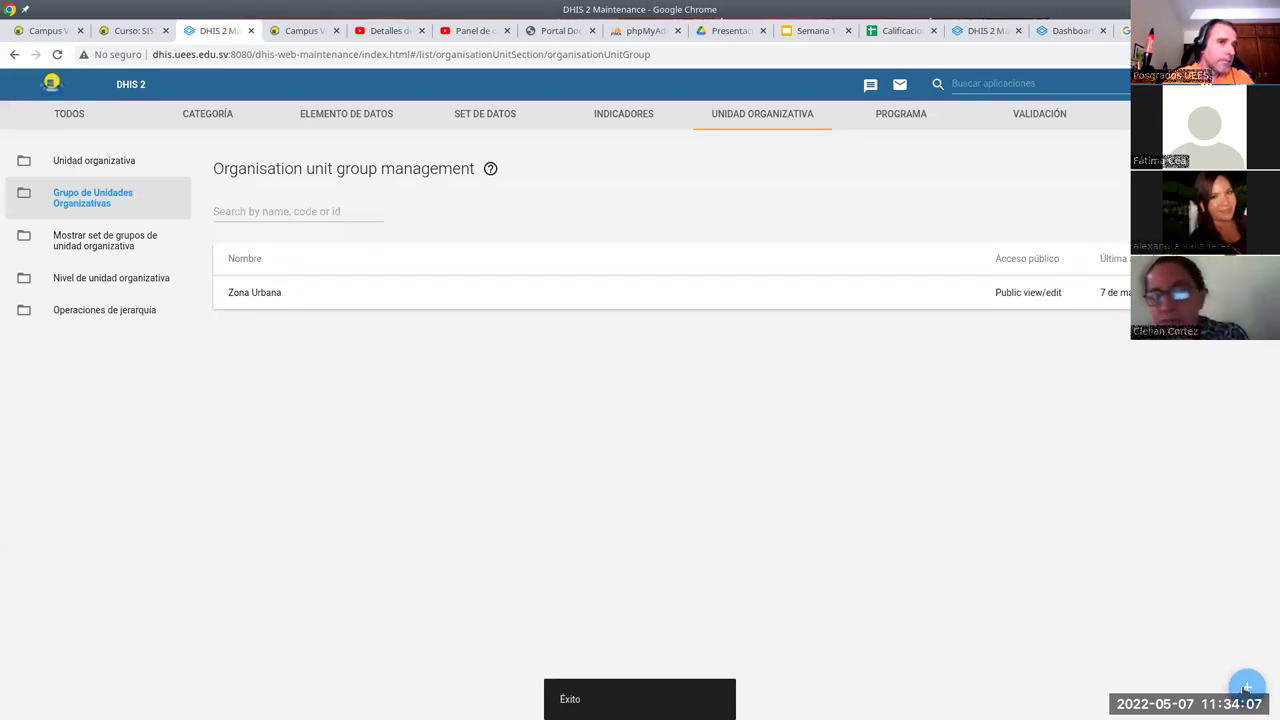
left_click(171, 274)
type("Zona Rua")
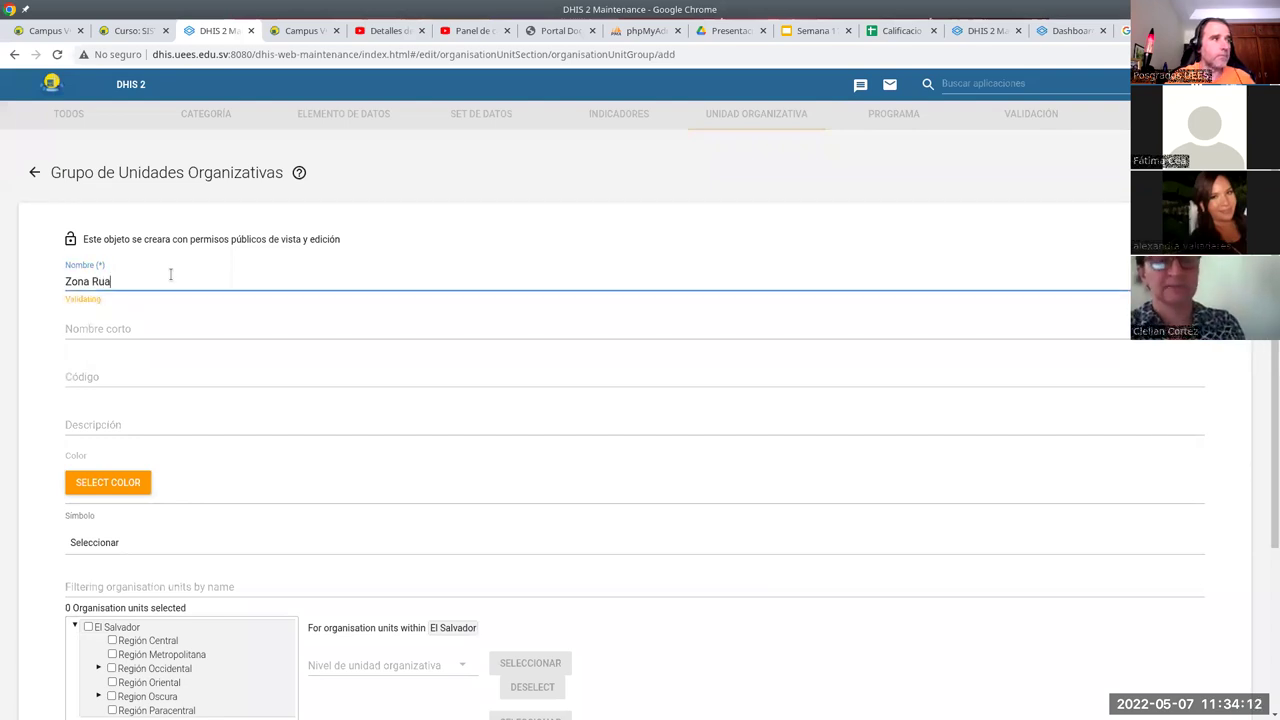
key("BackSpace")
type("ral")
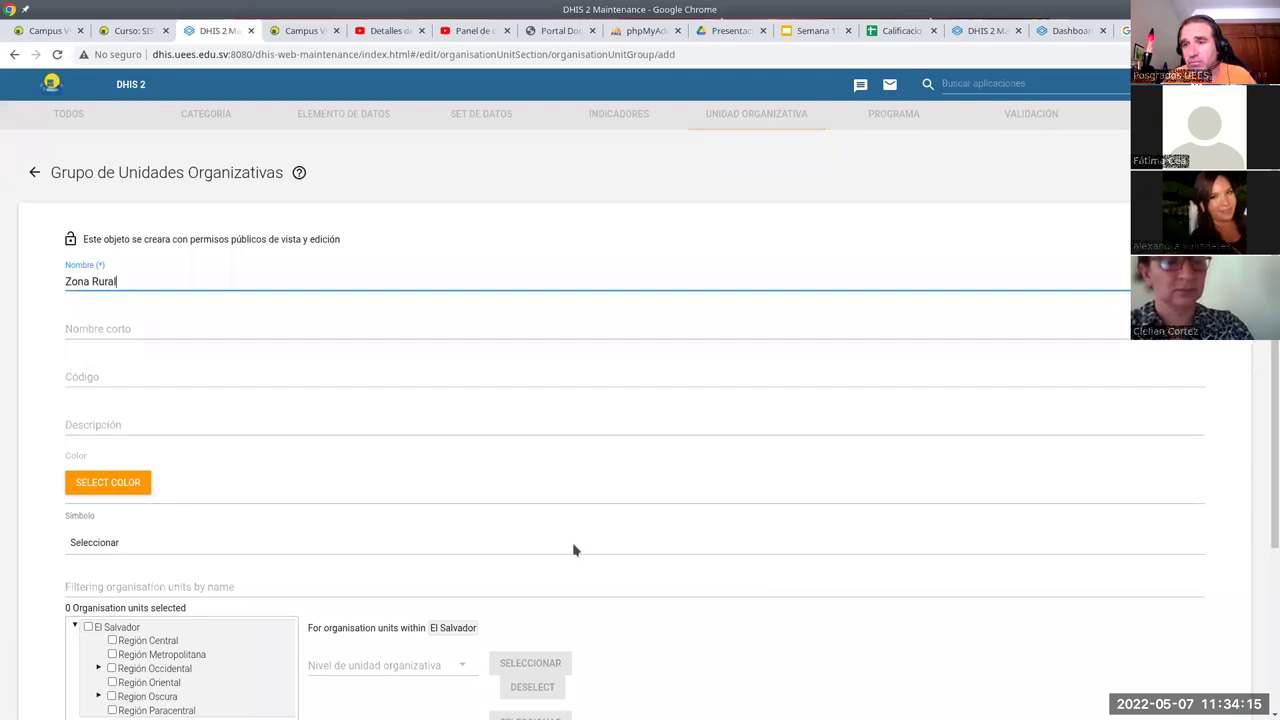
Assign ECOSF Cuyagualo, under Izalco in Departamento de Sonsonate, to the Zona Rural group and save it
scroll(463, 571, "down", 3)
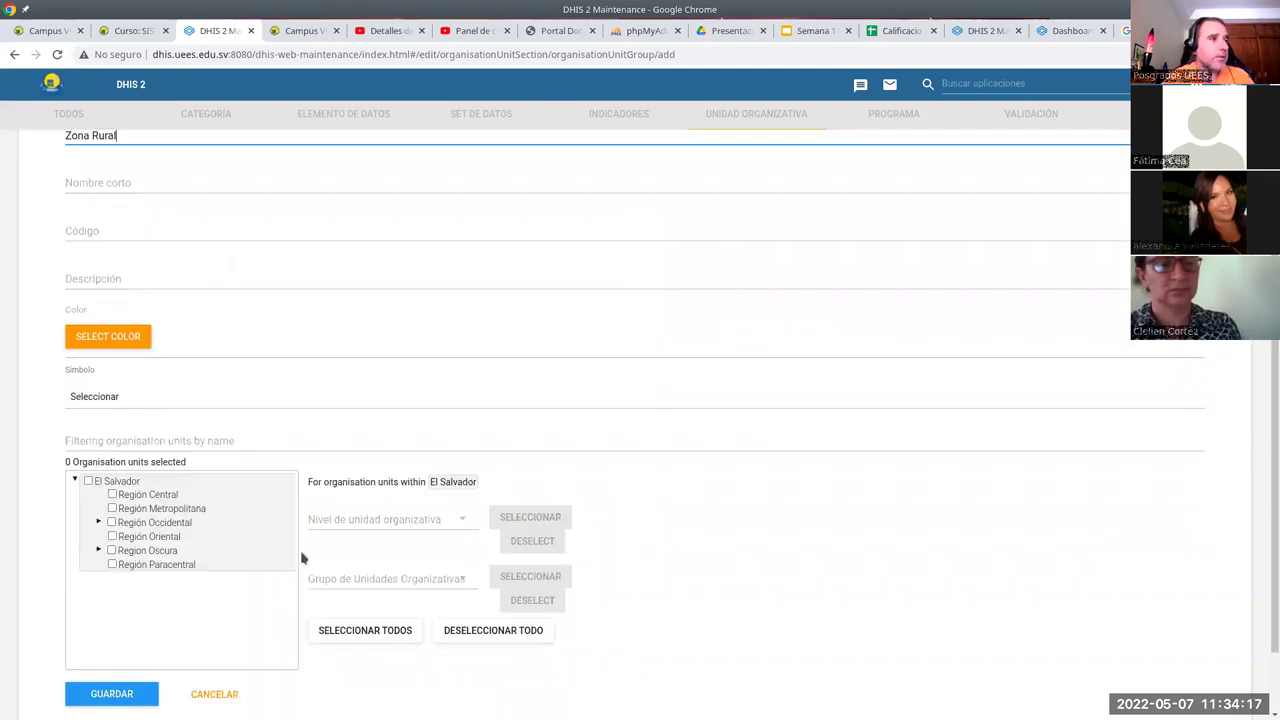
scroll(97, 455, "down", 1)
left_click(98, 456)
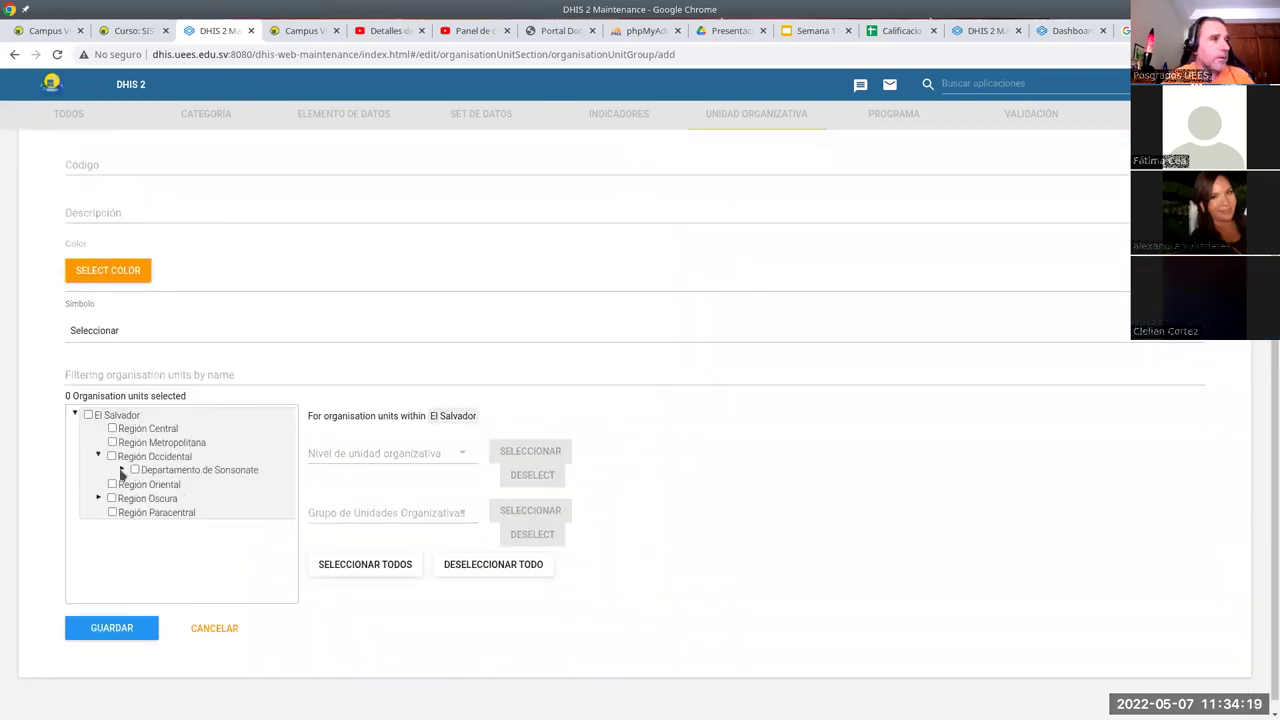
left_click(121, 470)
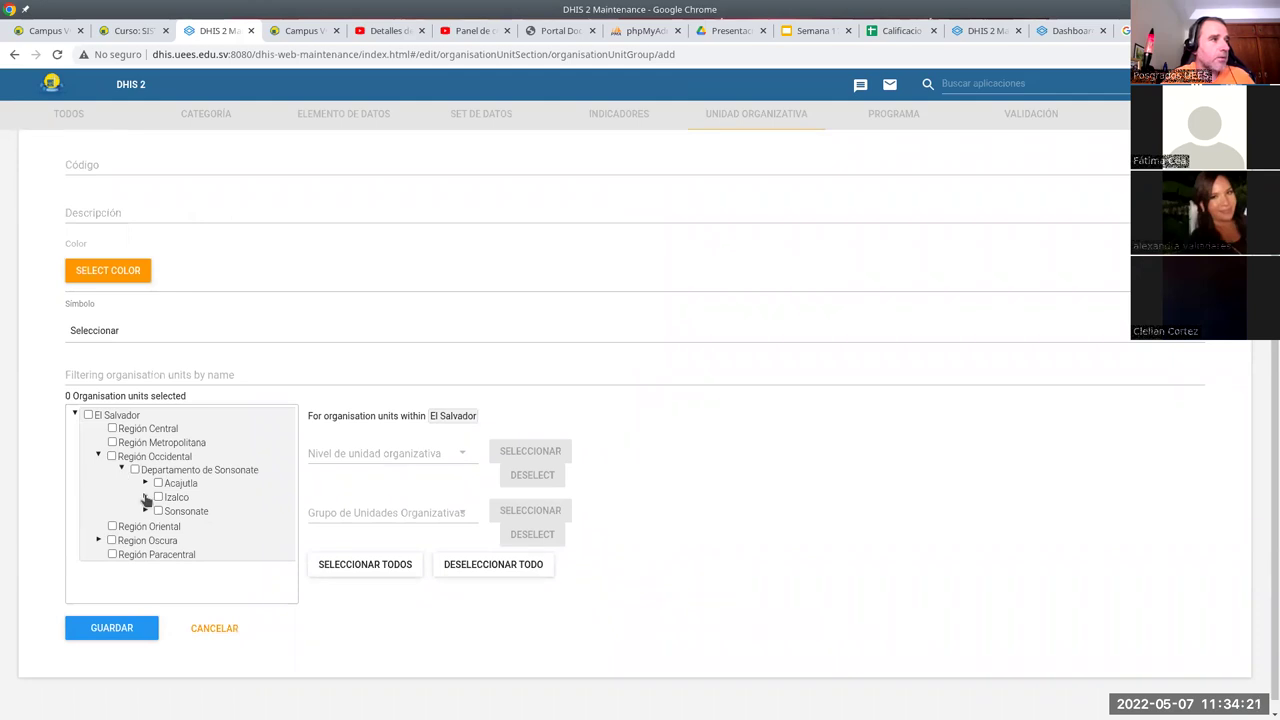
left_click(145, 497)
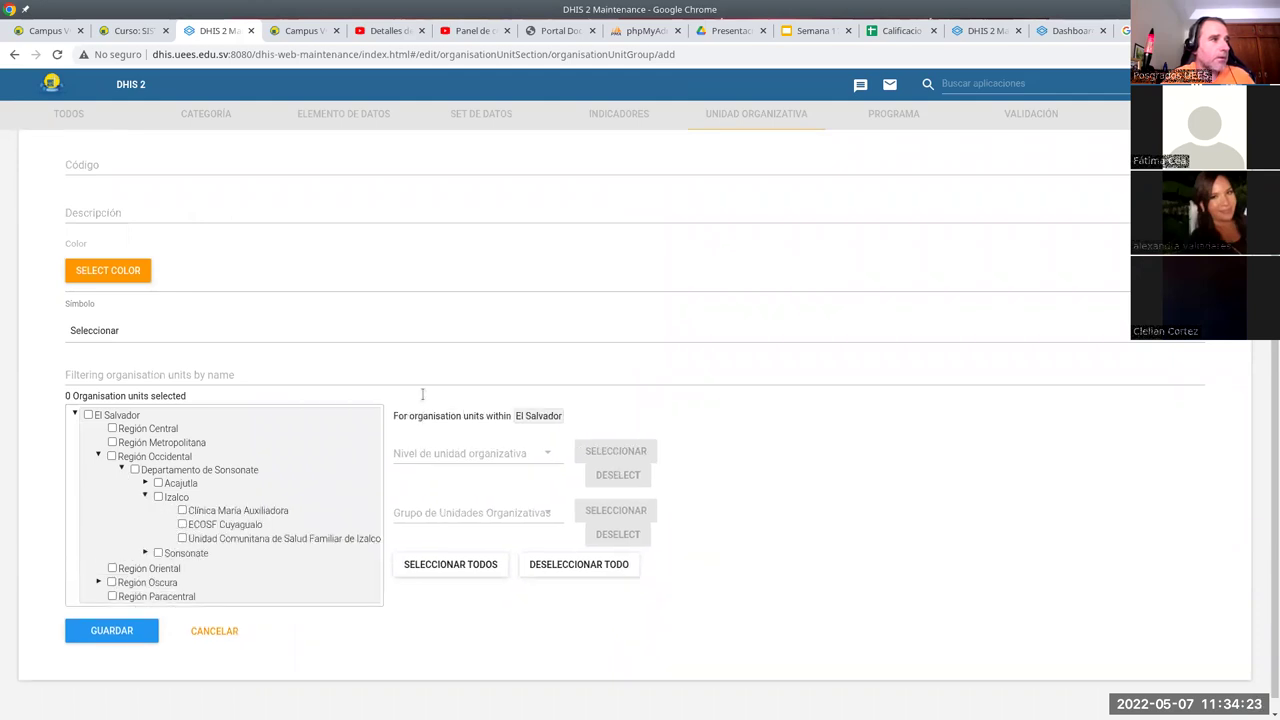
scroll(392, 372, "up", 3)
scroll(204, 377, "down", 3)
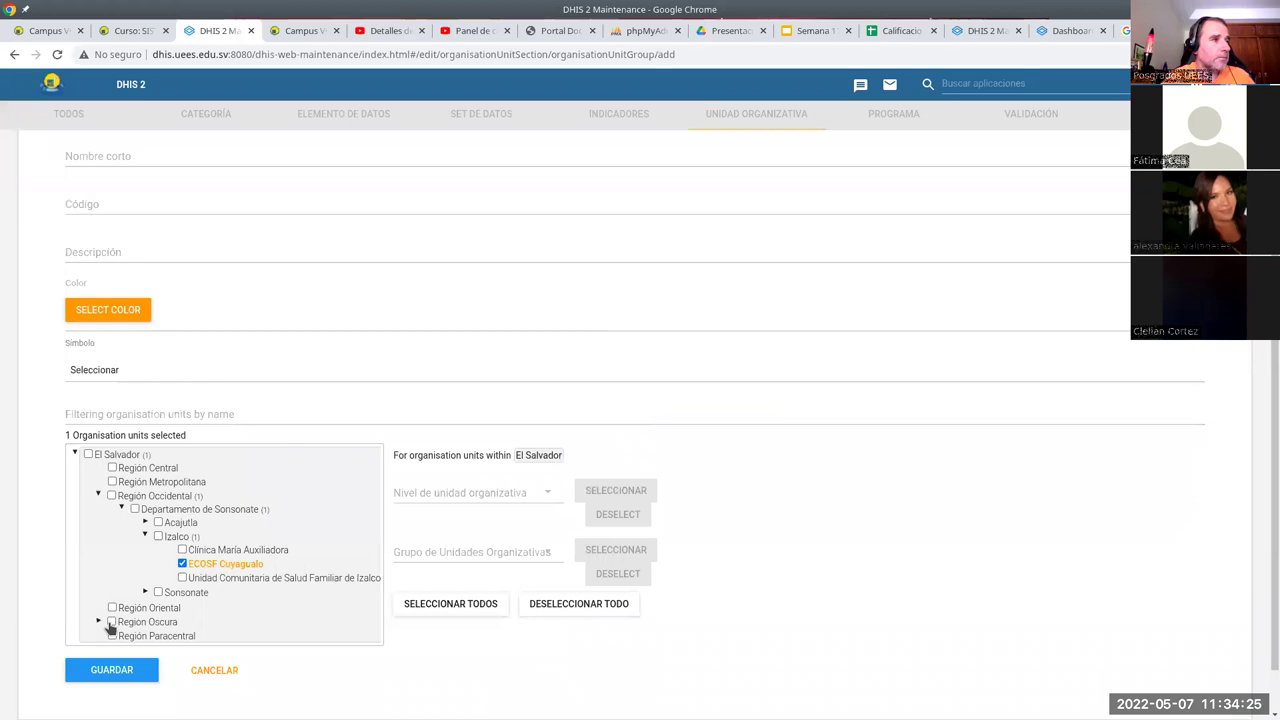
left_click(111, 614)
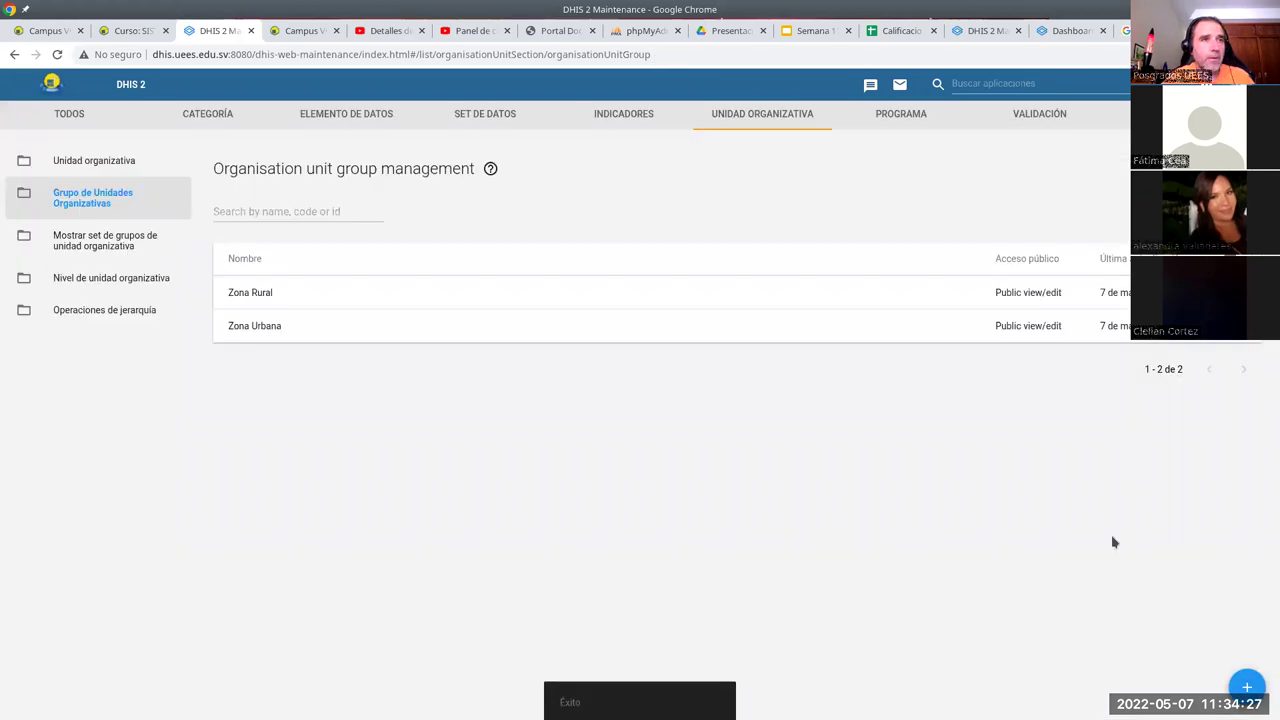
Start a third organisation unit group named "Primer nivel de atención"
left_click(1245, 687)
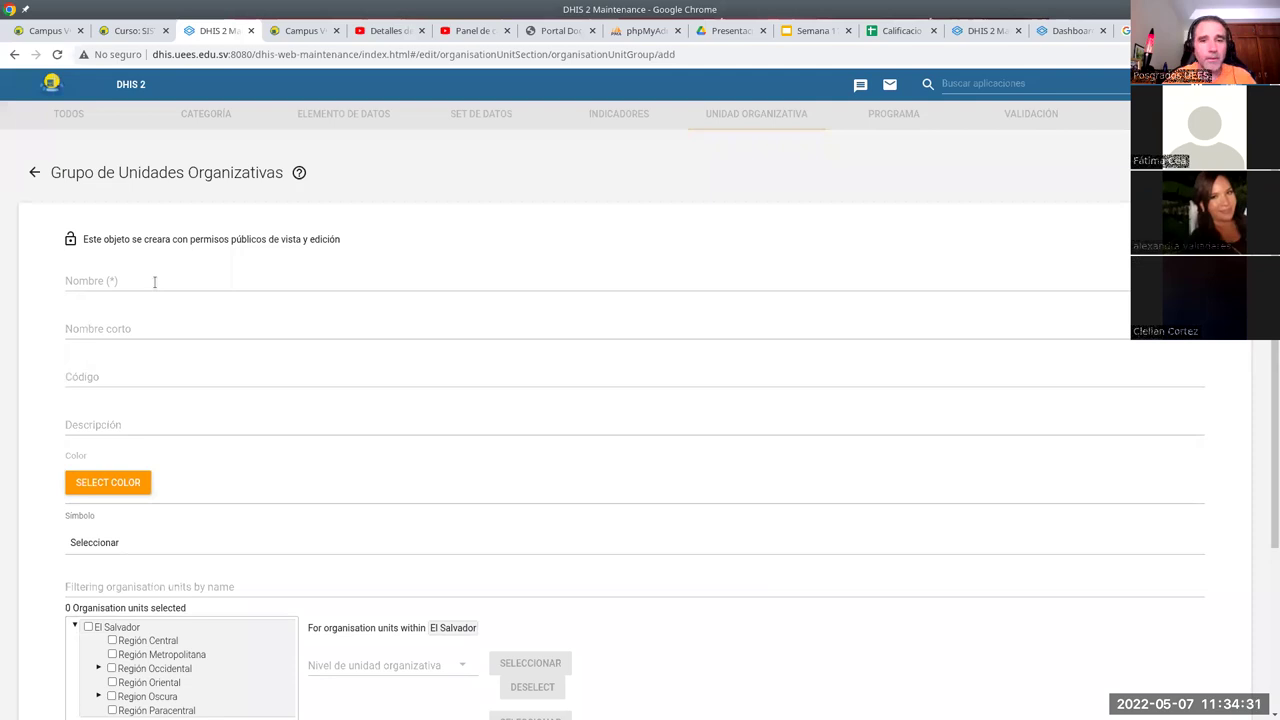
left_click(155, 282)
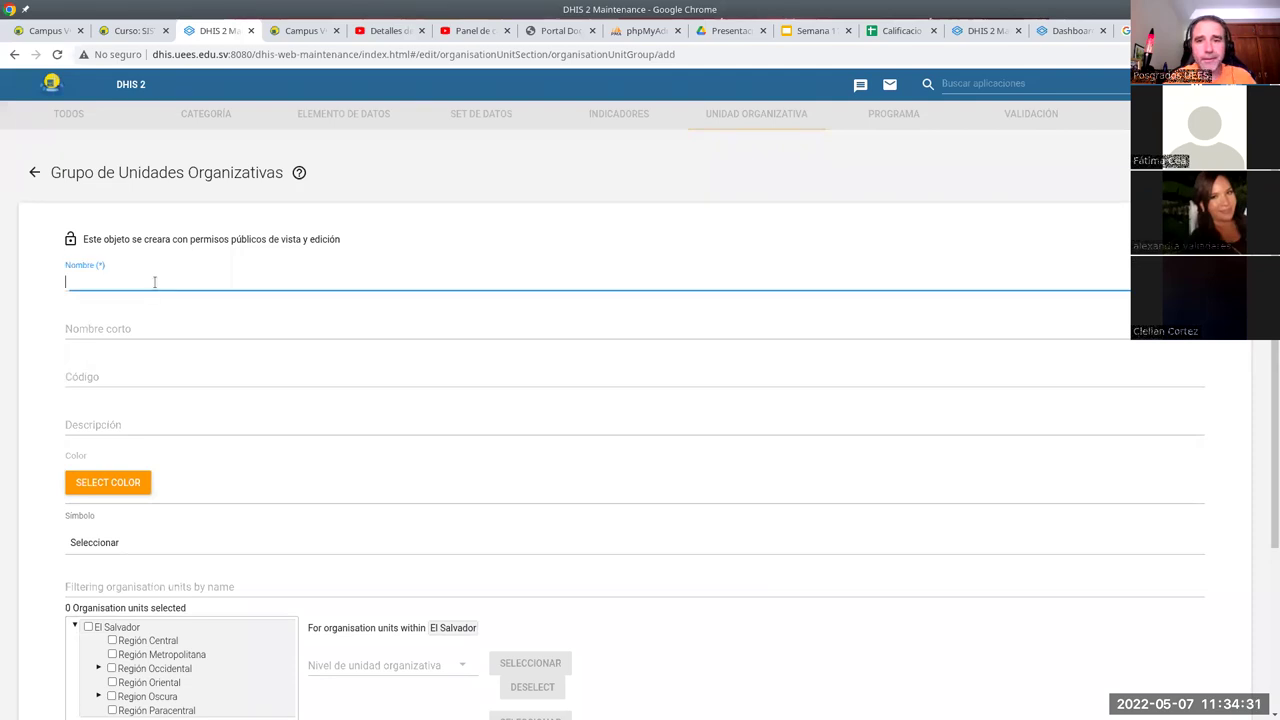
type("Primer nivel de a")
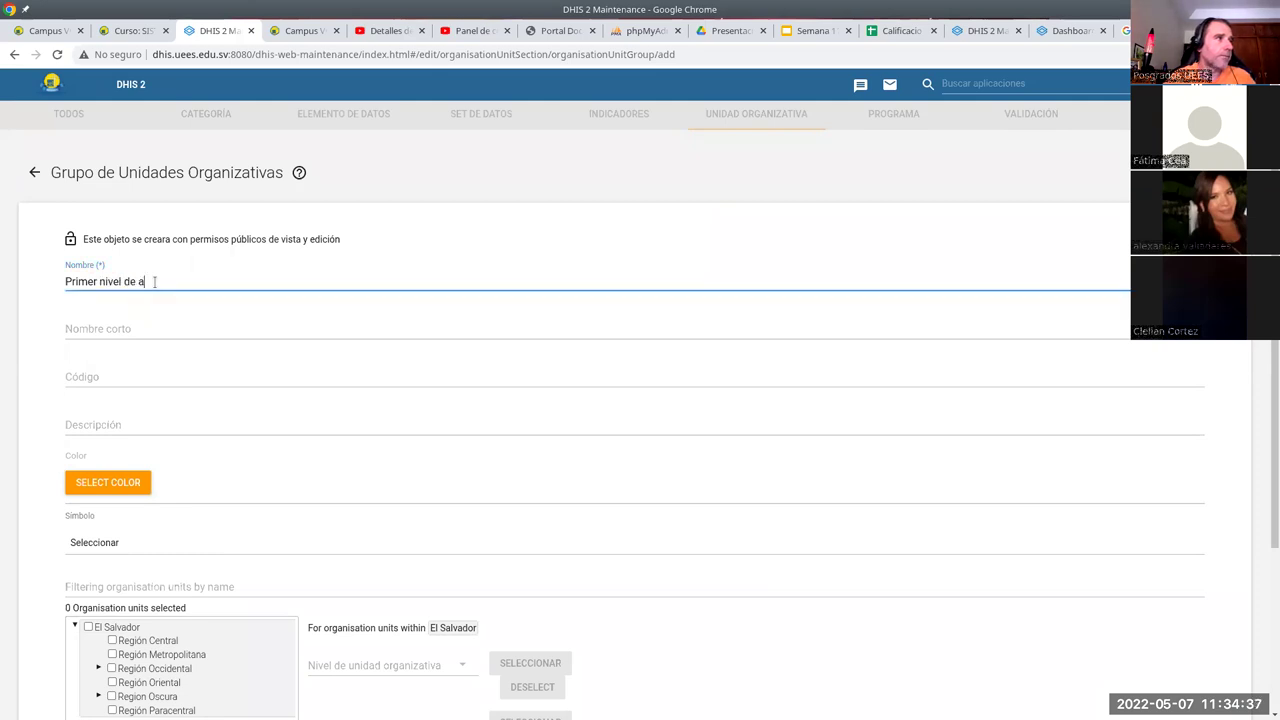
type("tención")
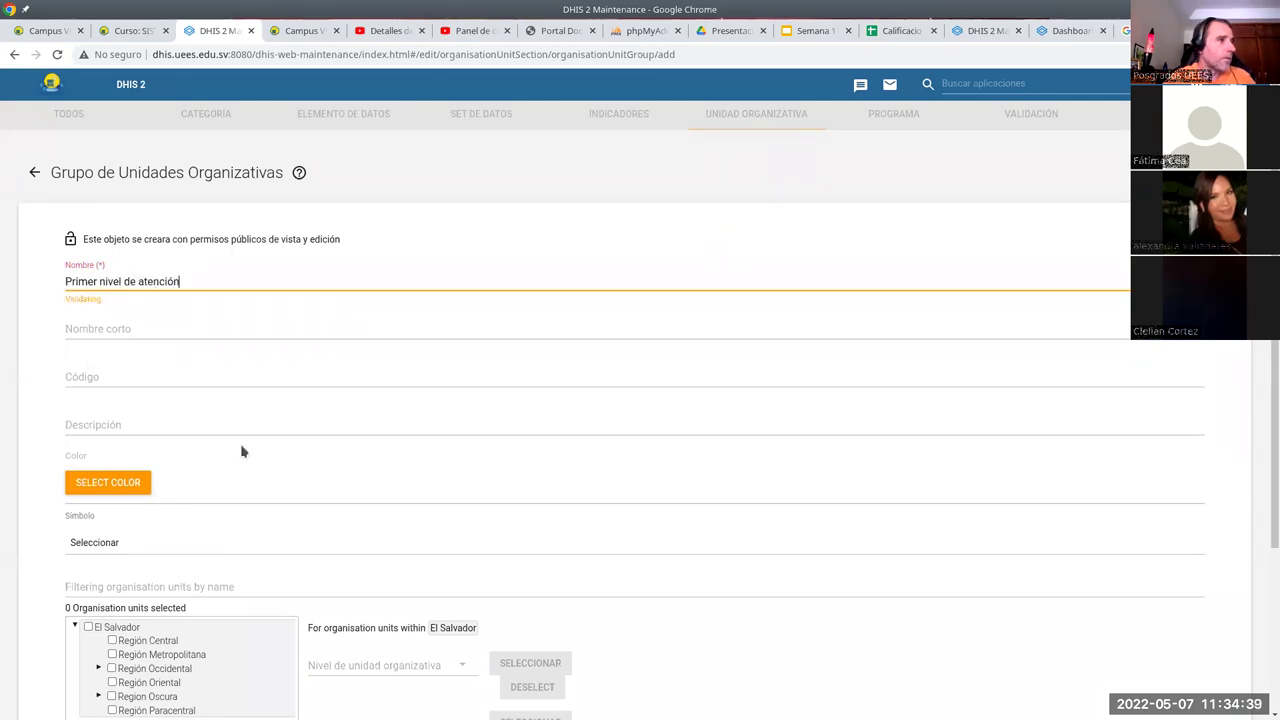
Expand Departamento de Sonsonate in the Primer nivel de atención group's unit tree to list the facilities of all three municipalities
scroll(120, 520, "down", 3)
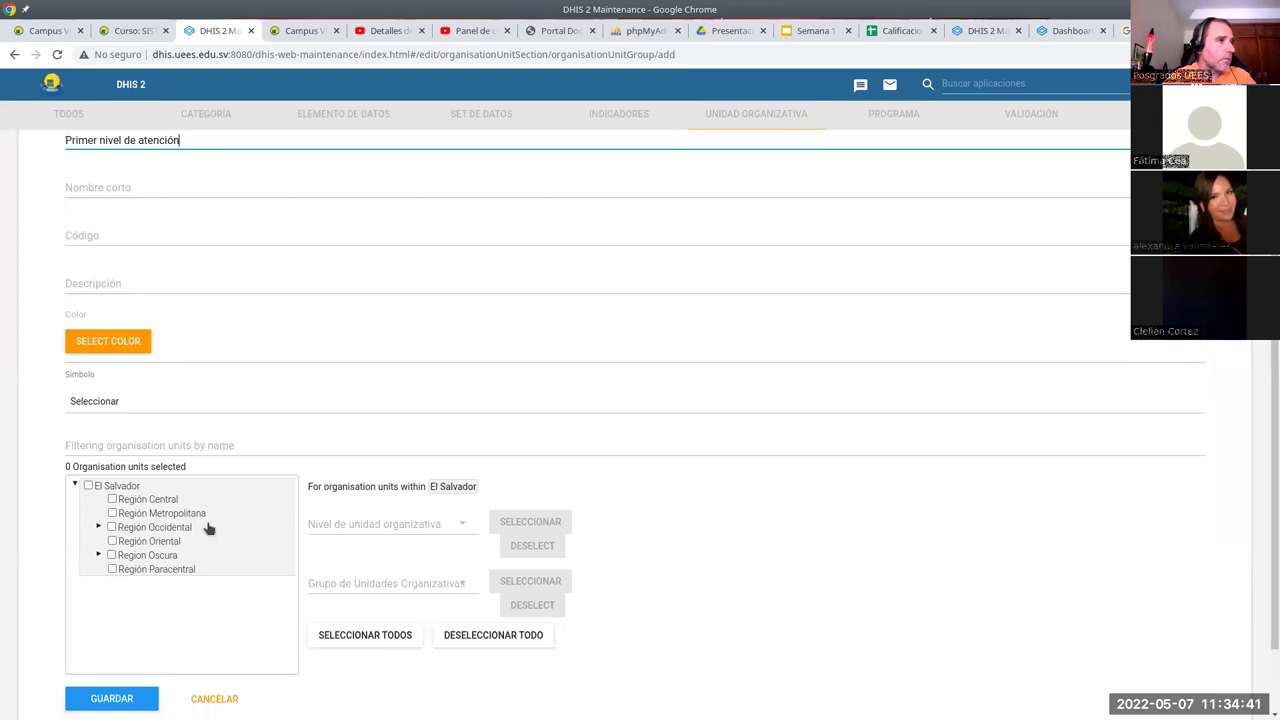
left_click(98, 527)
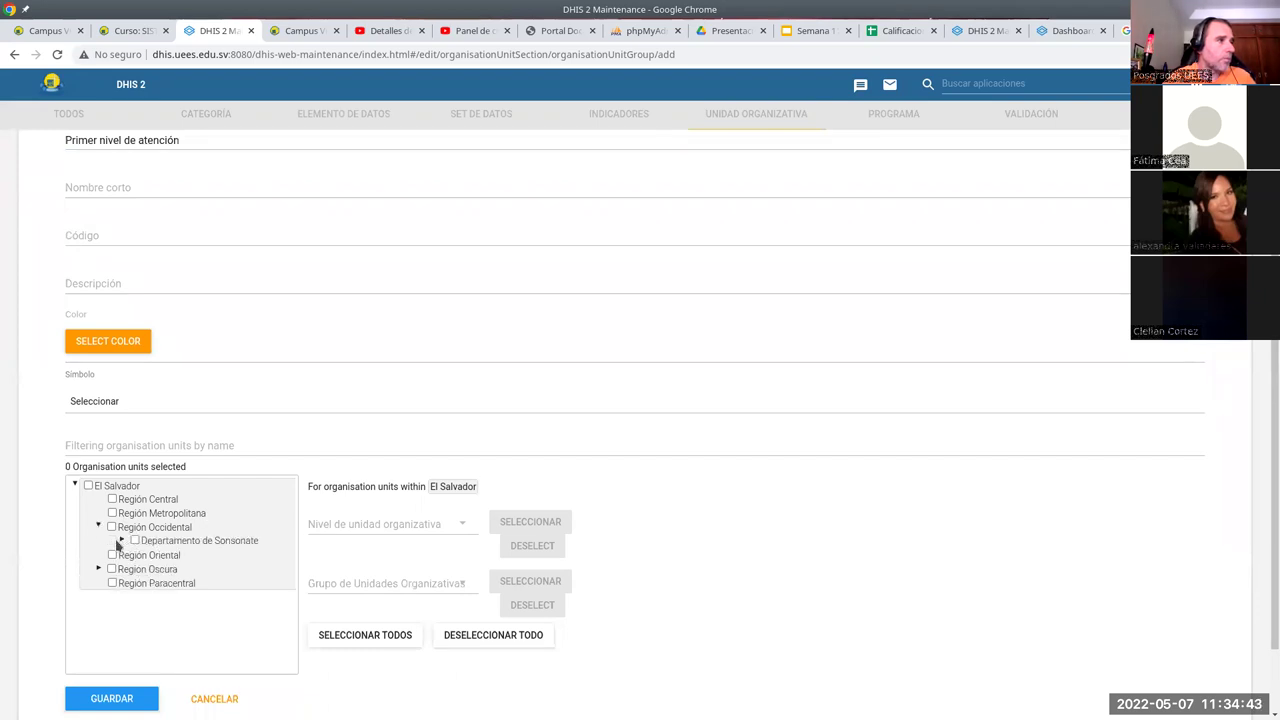
left_click(121, 540)
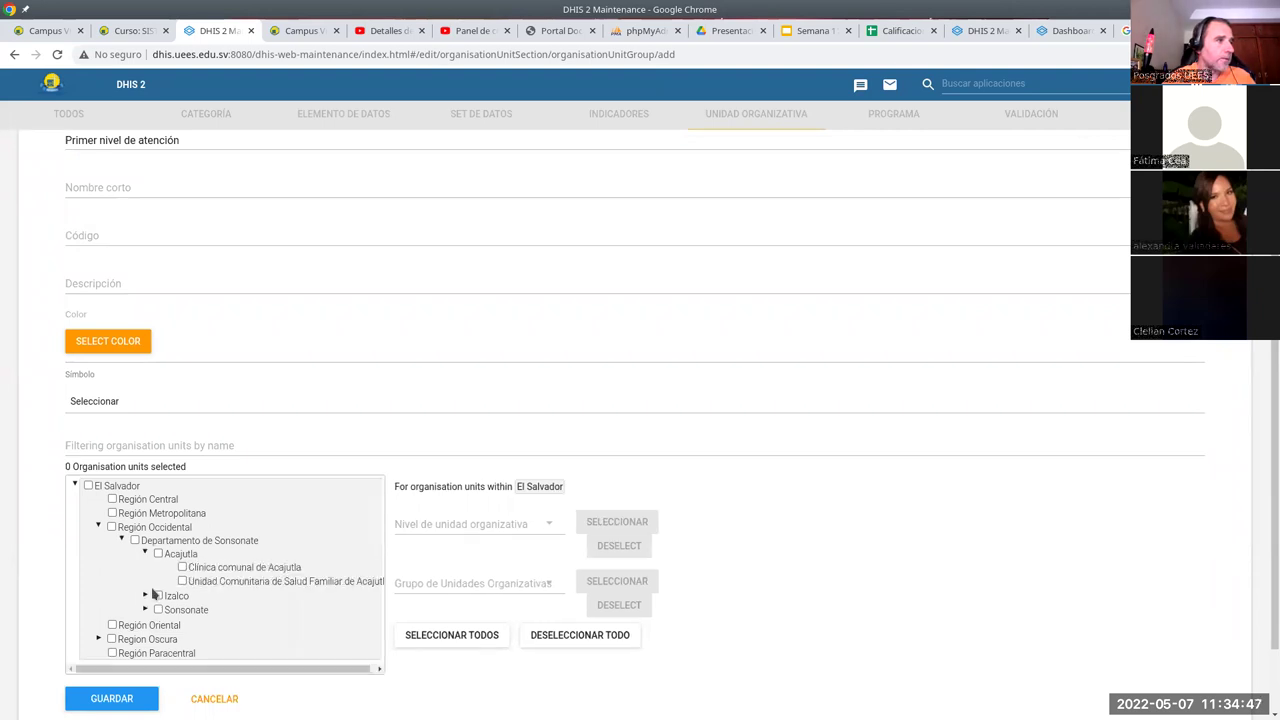
left_click(146, 596)
left_click(147, 652)
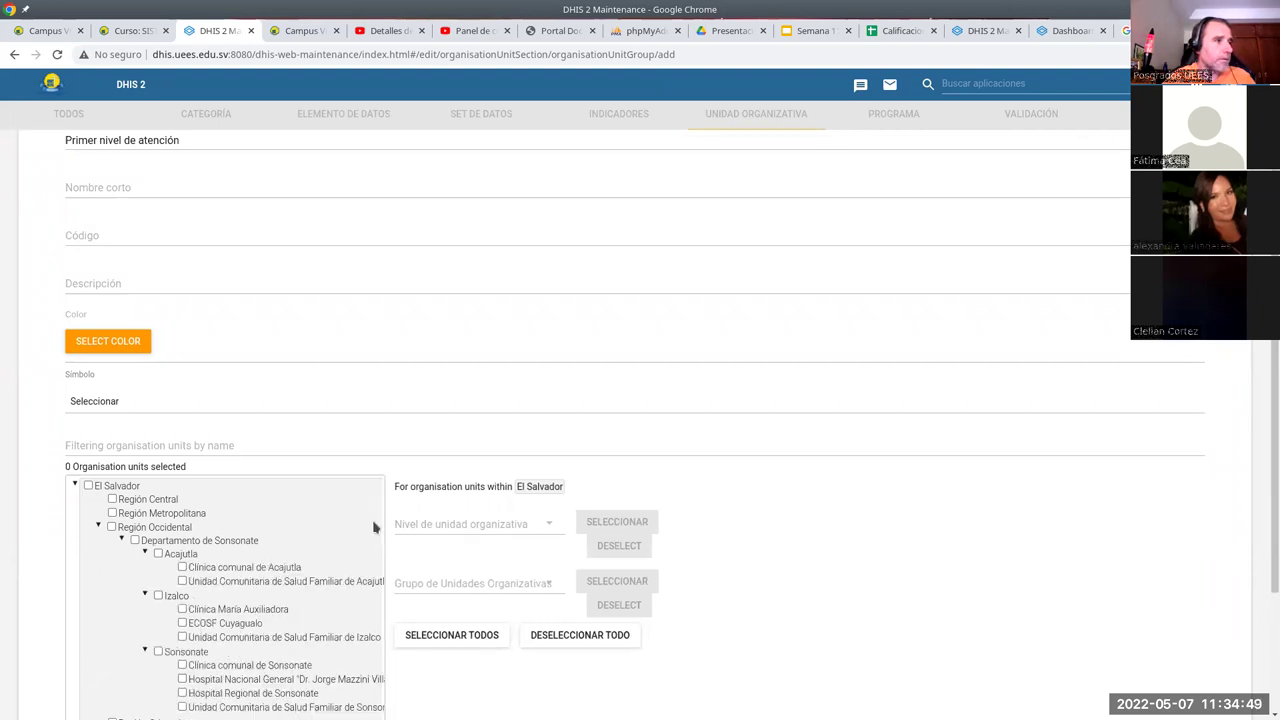
scroll(286, 437, "down", 2)
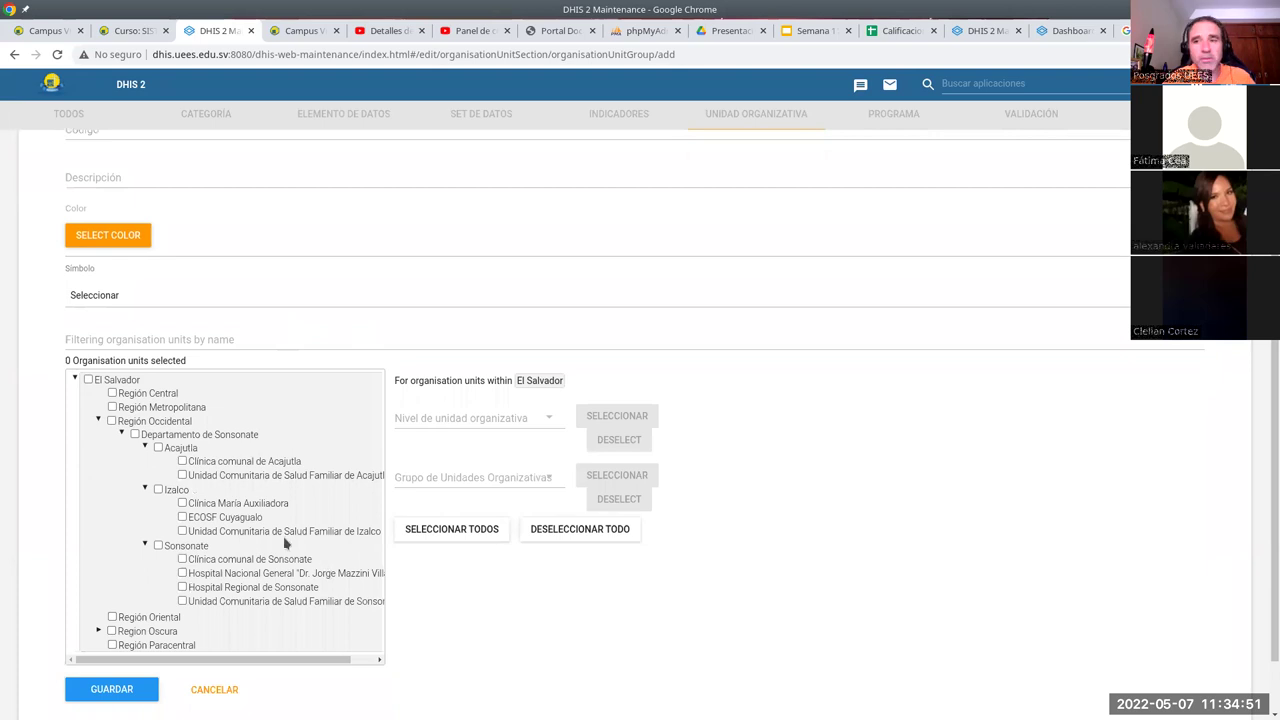
Assign every facility in Departamento de Sonsonate except the two hospitals to the Primer nivel de atención group and save it
left_click(182, 461)
left_click(182, 475)
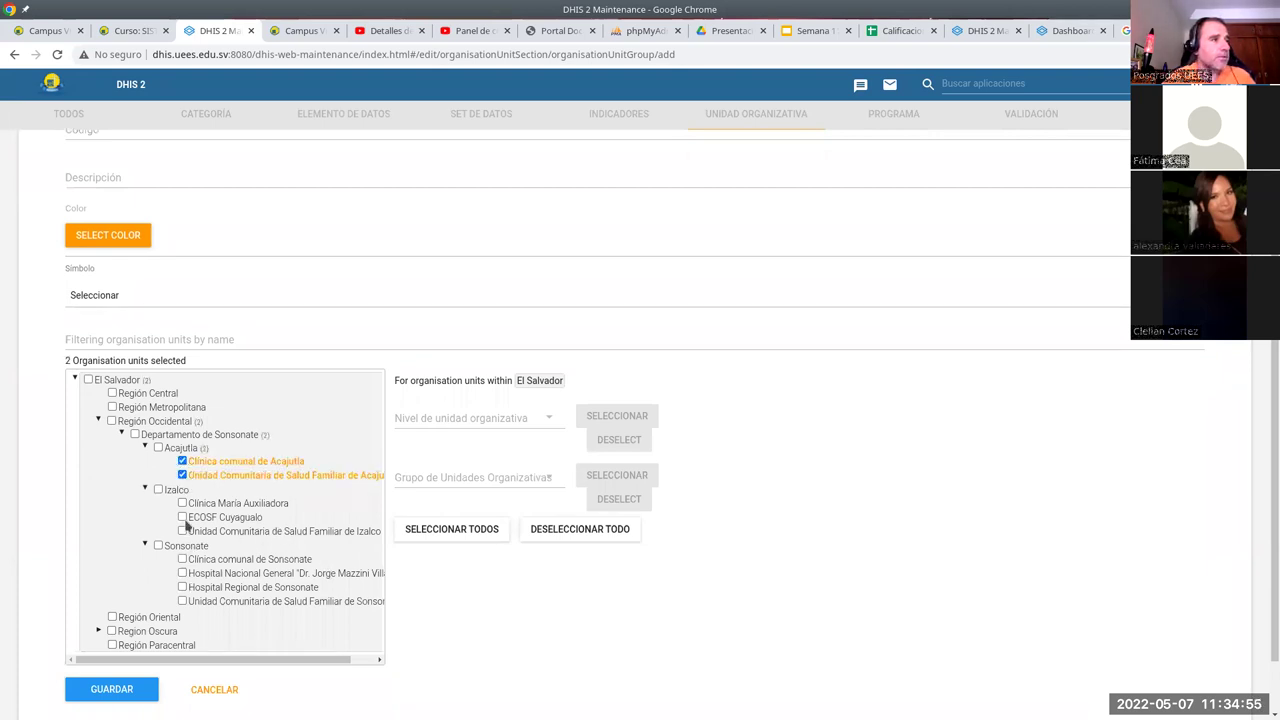
left_click(182, 503)
left_click(182, 517)
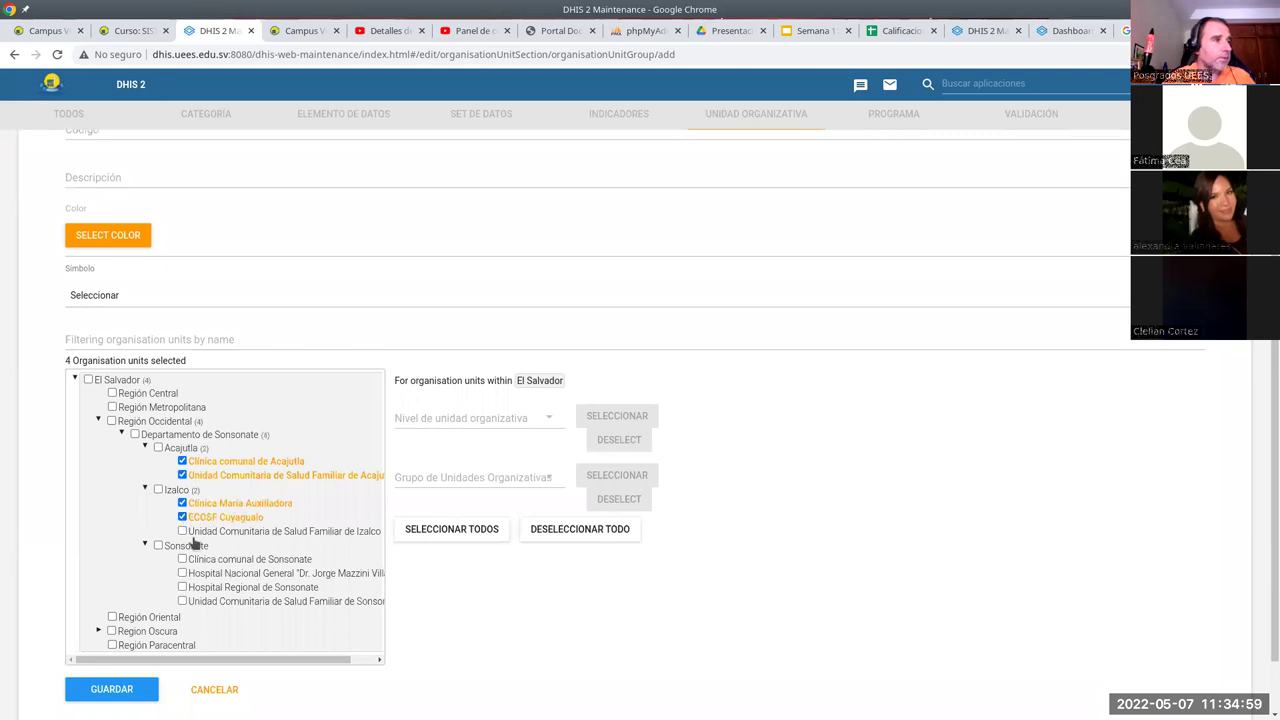
left_click(183, 531)
left_click(183, 560)
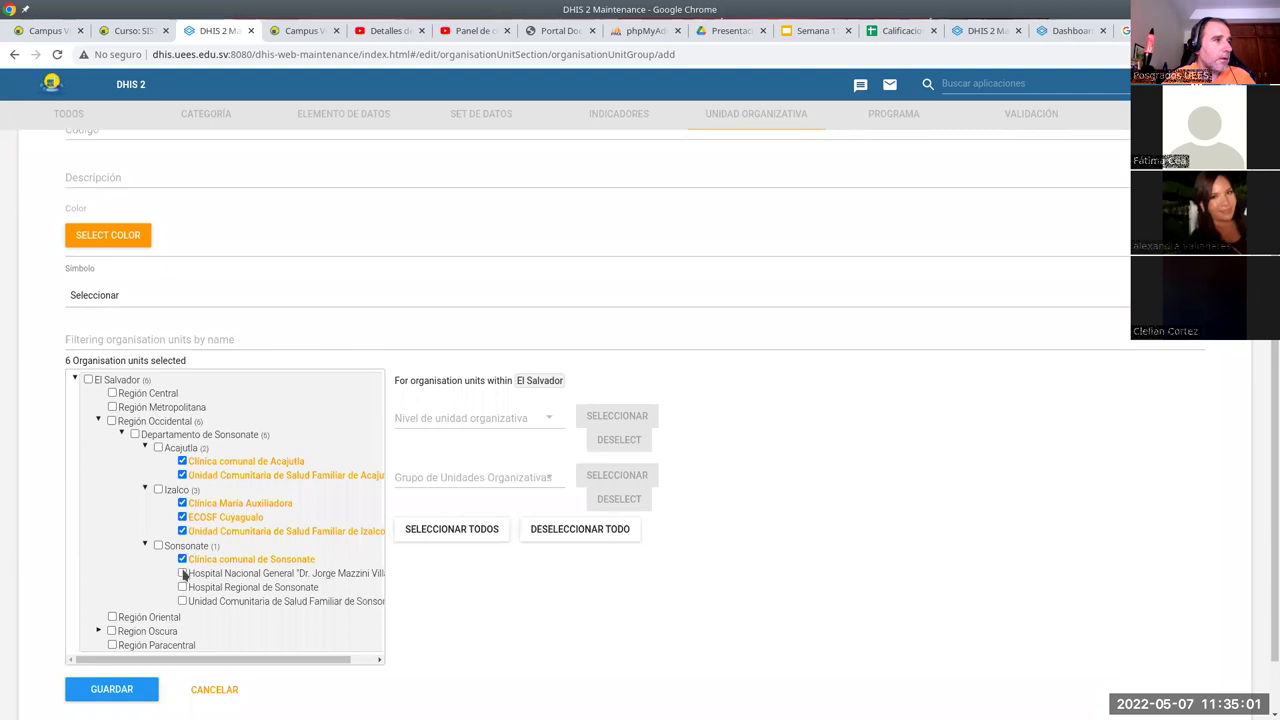
left_click(182, 601)
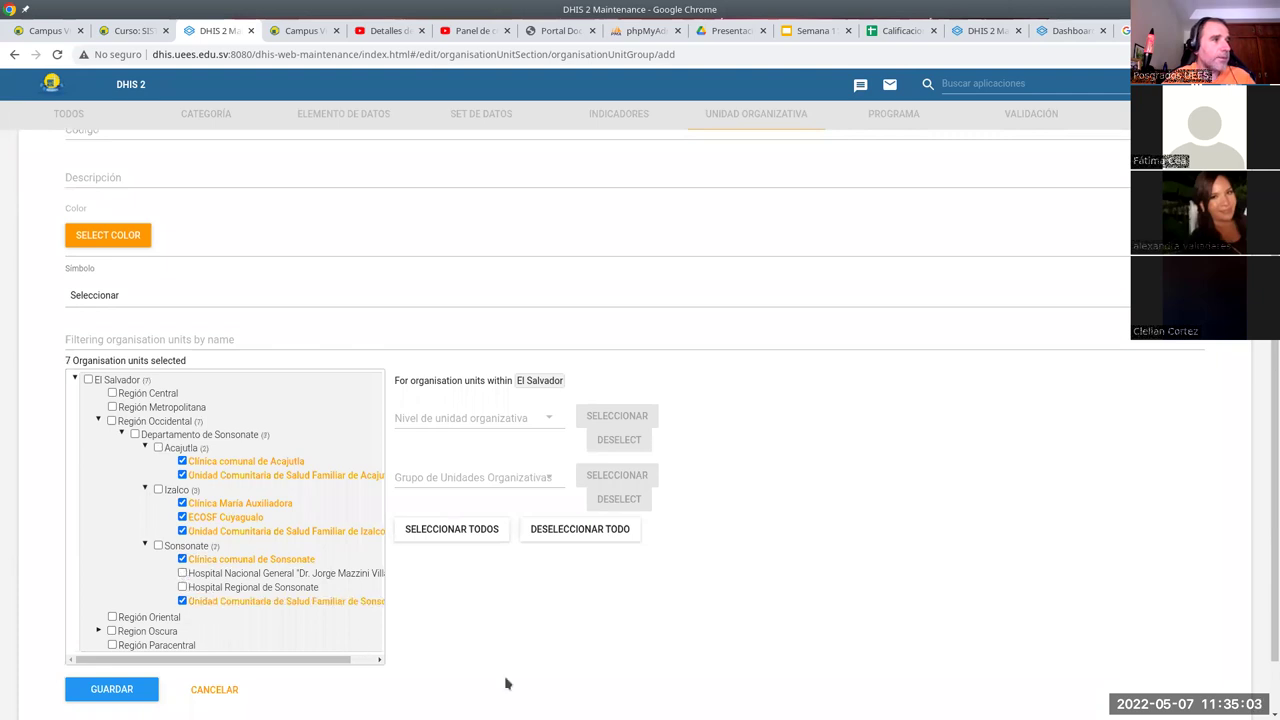
left_click(97, 696)
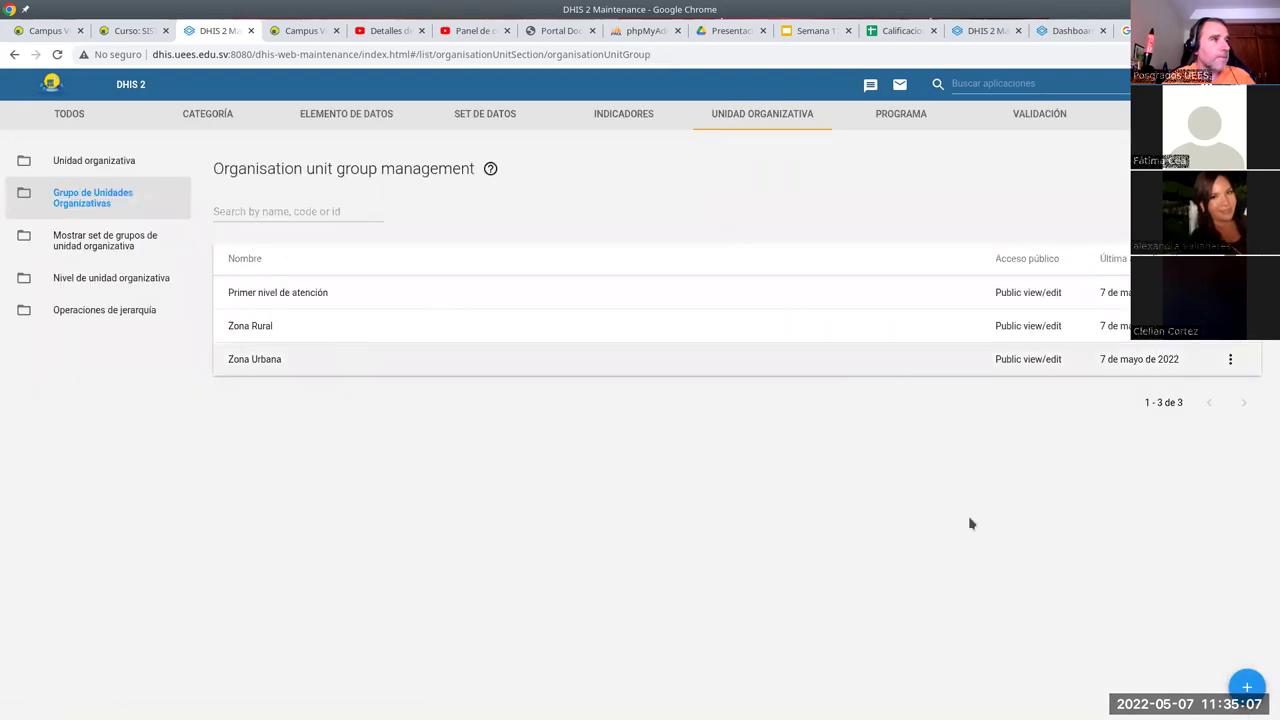
Start another organisation unit group named "Segundo nivel de atención"
left_click(1246, 688)
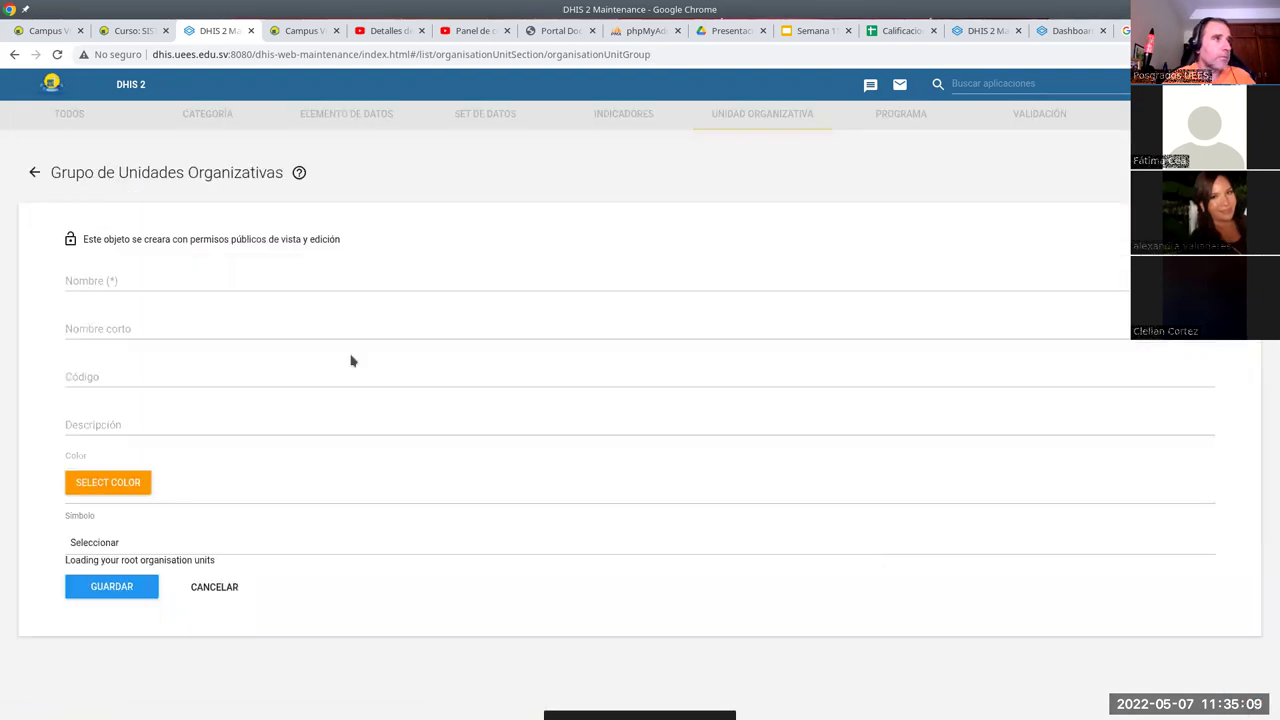
left_click(236, 283)
type("Segu")
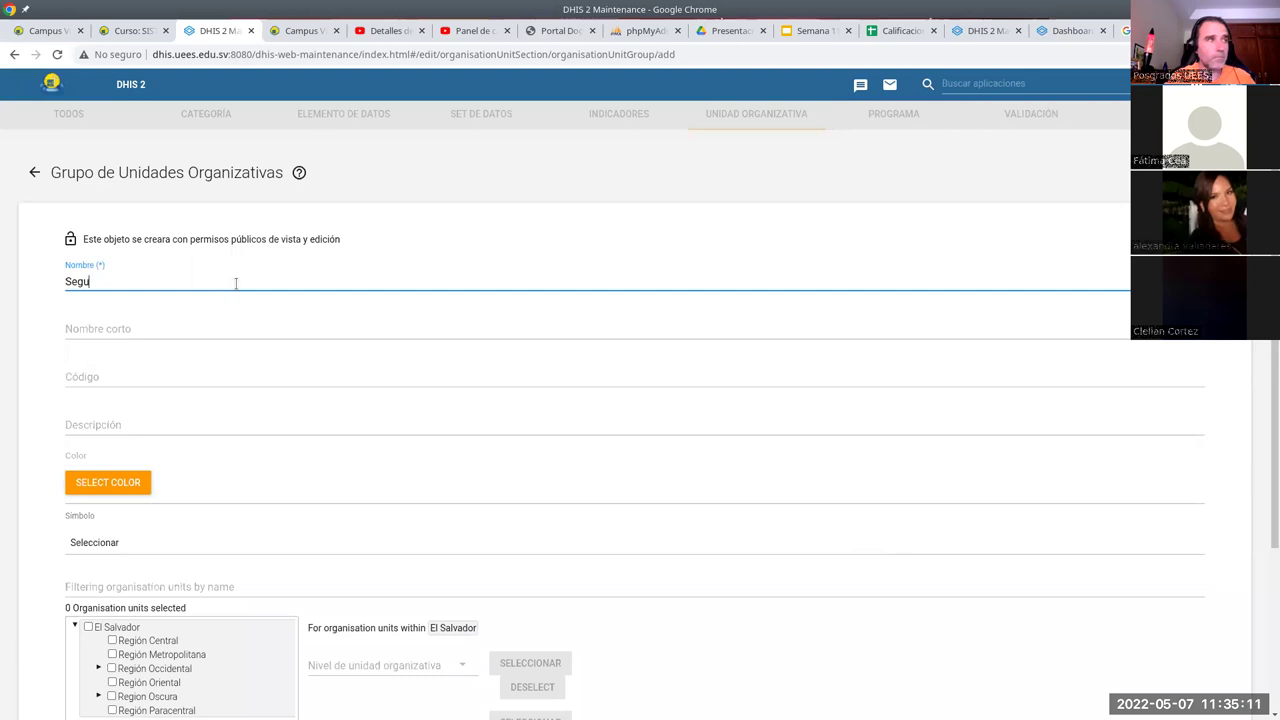
type("ndo ni")
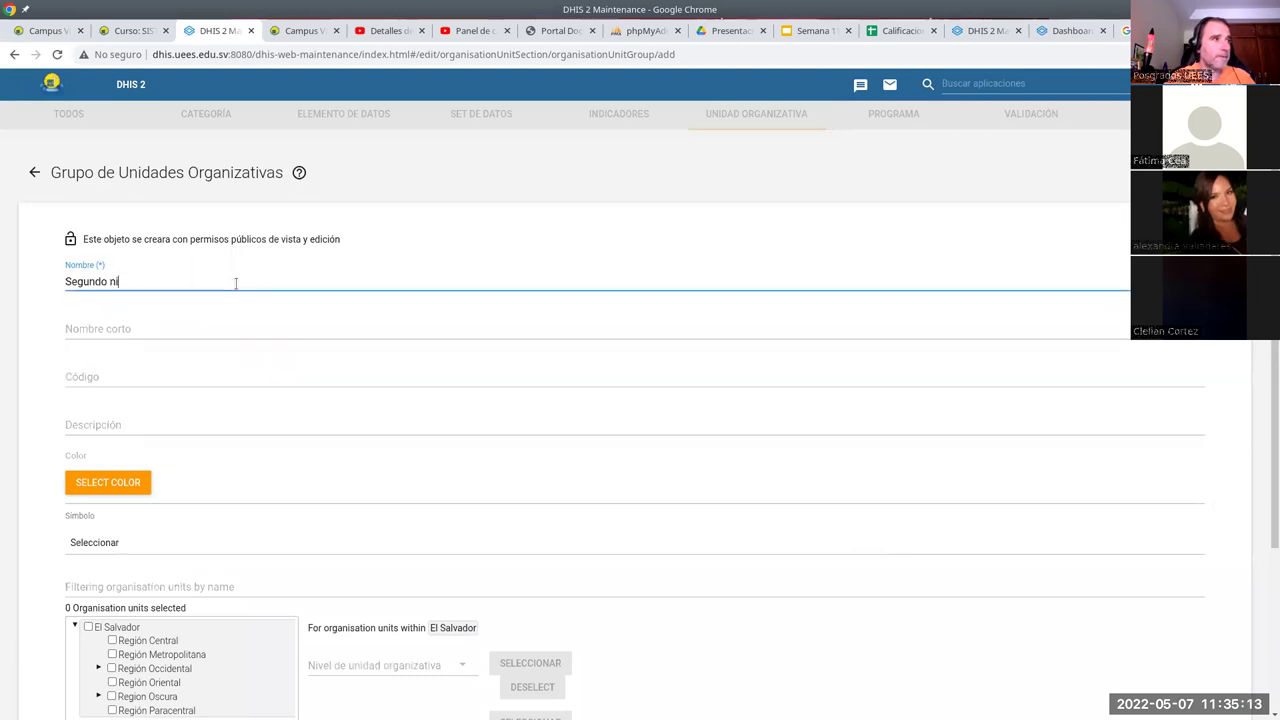
type("vel de atención")
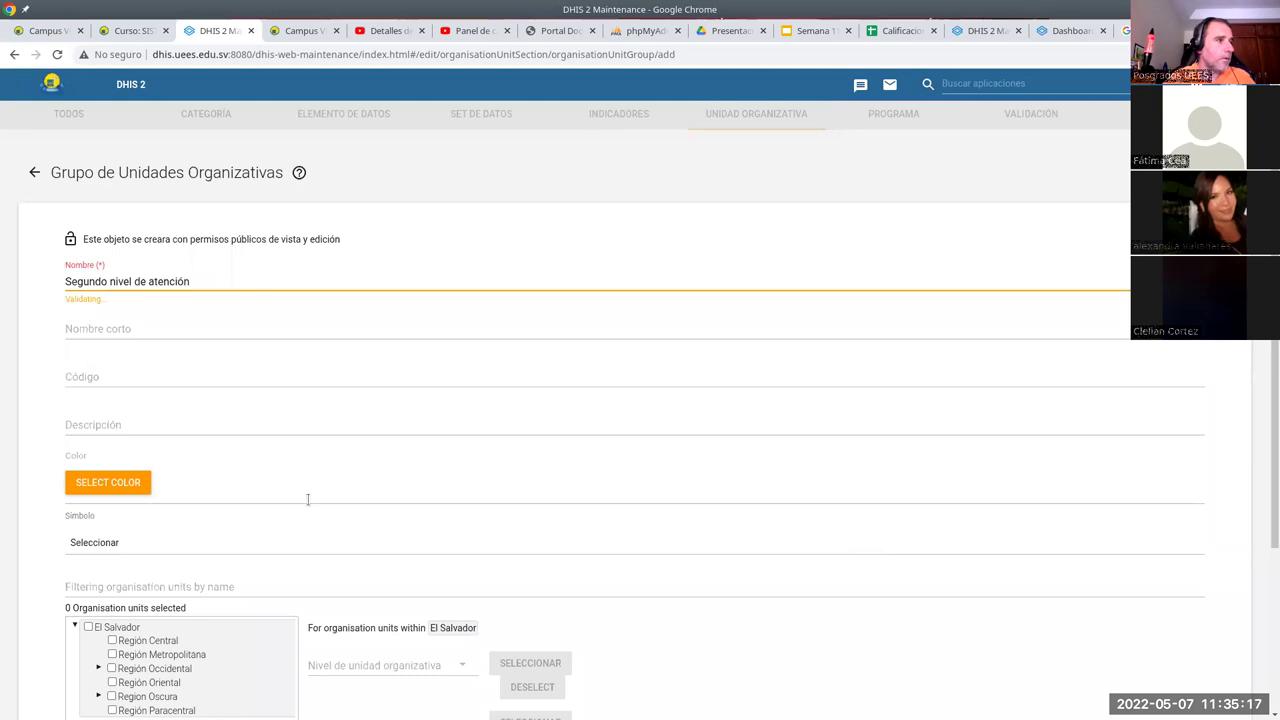
Assign Hospital Nacional General and Hospital Regional de Sonsonate, under Sonsonate, to the Segundo nivel de atención group and save it
scroll(308, 499, "down", 3)
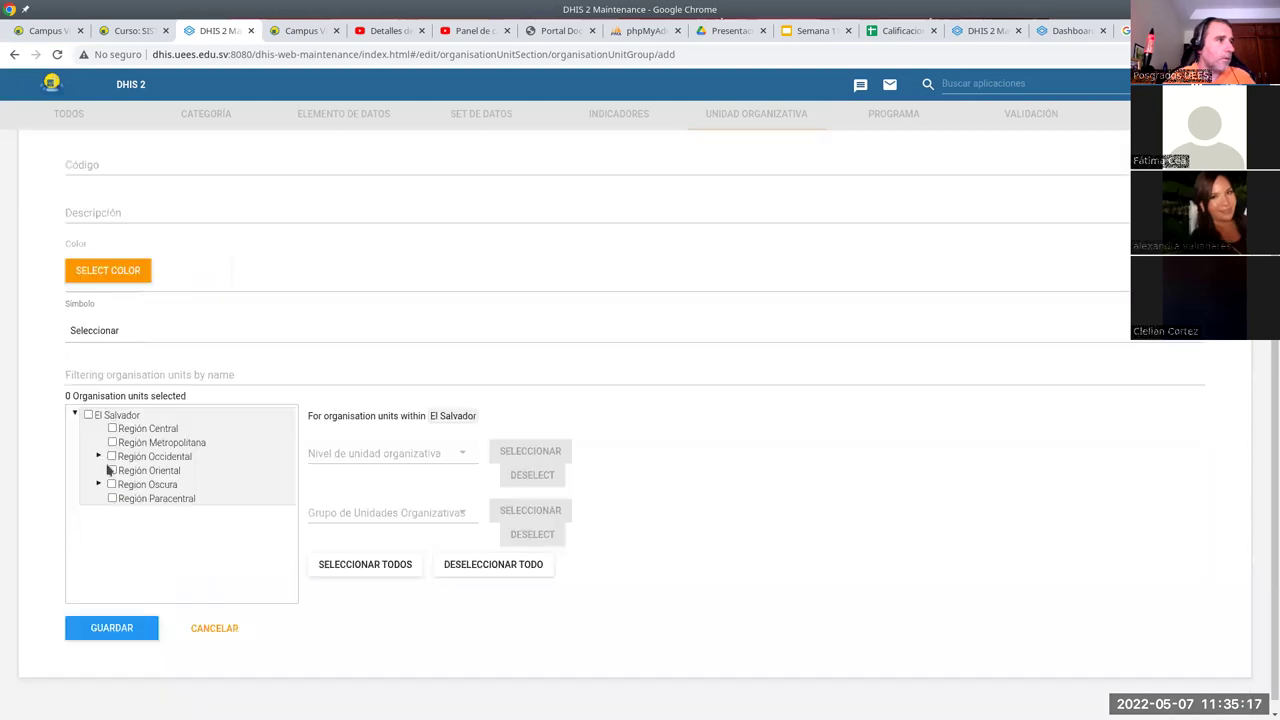
left_click(98, 456)
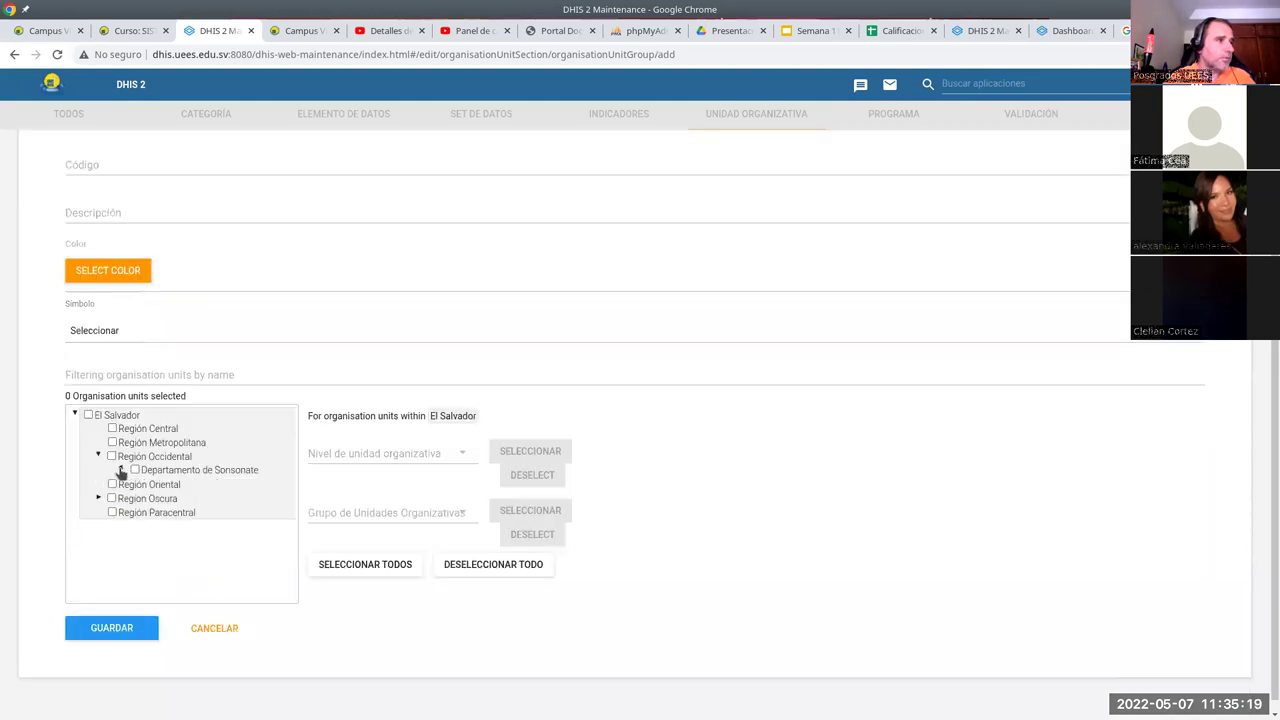
left_click(121, 469)
left_click(146, 511)
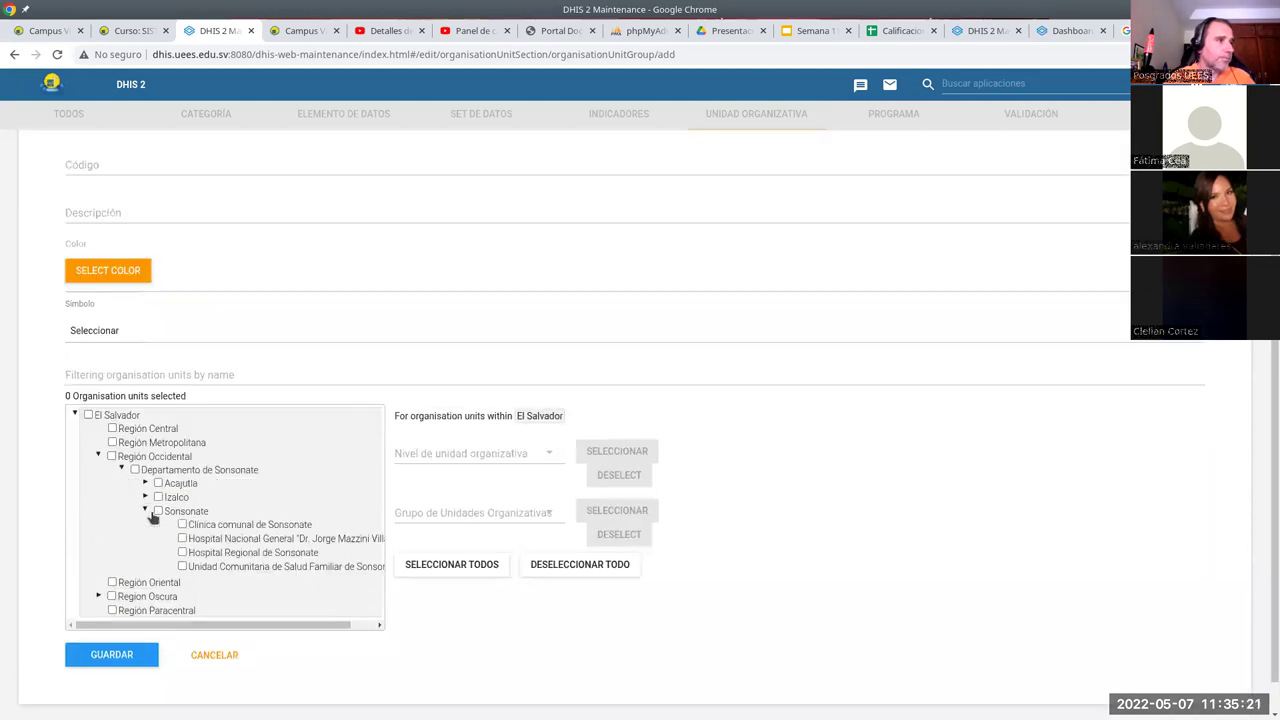
left_click(183, 539)
left_click(183, 552)
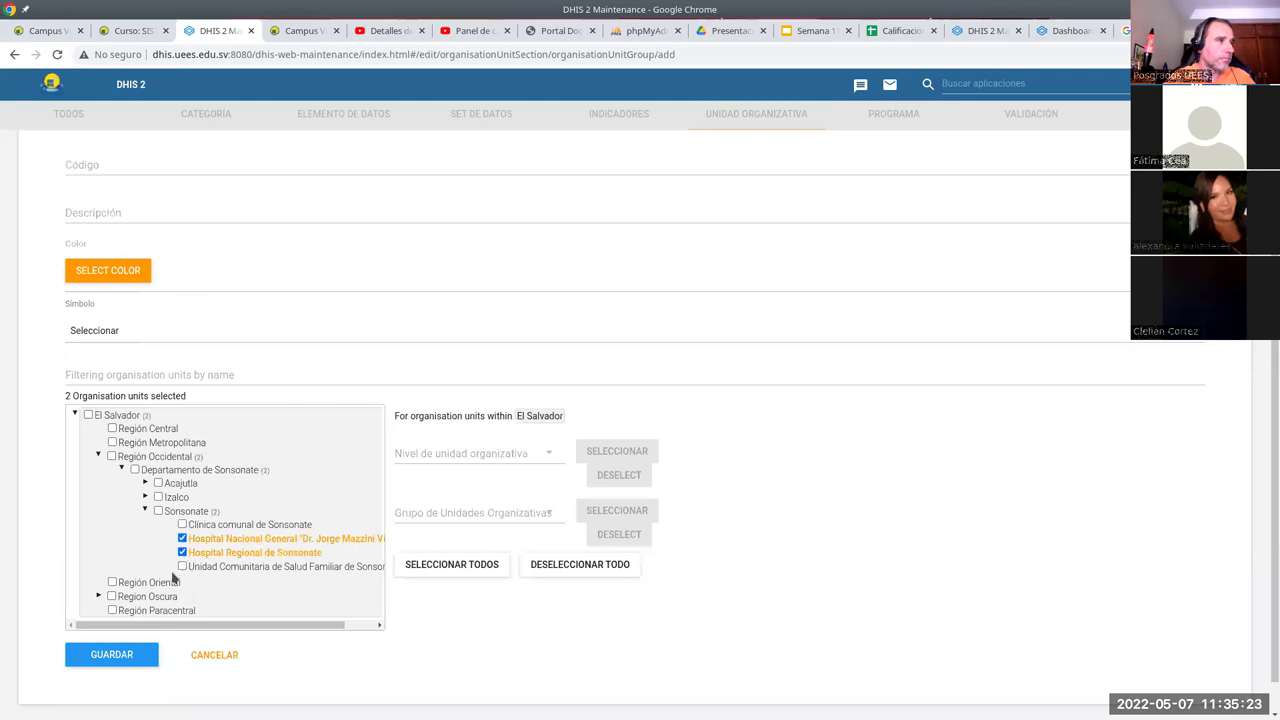
left_click(133, 652)
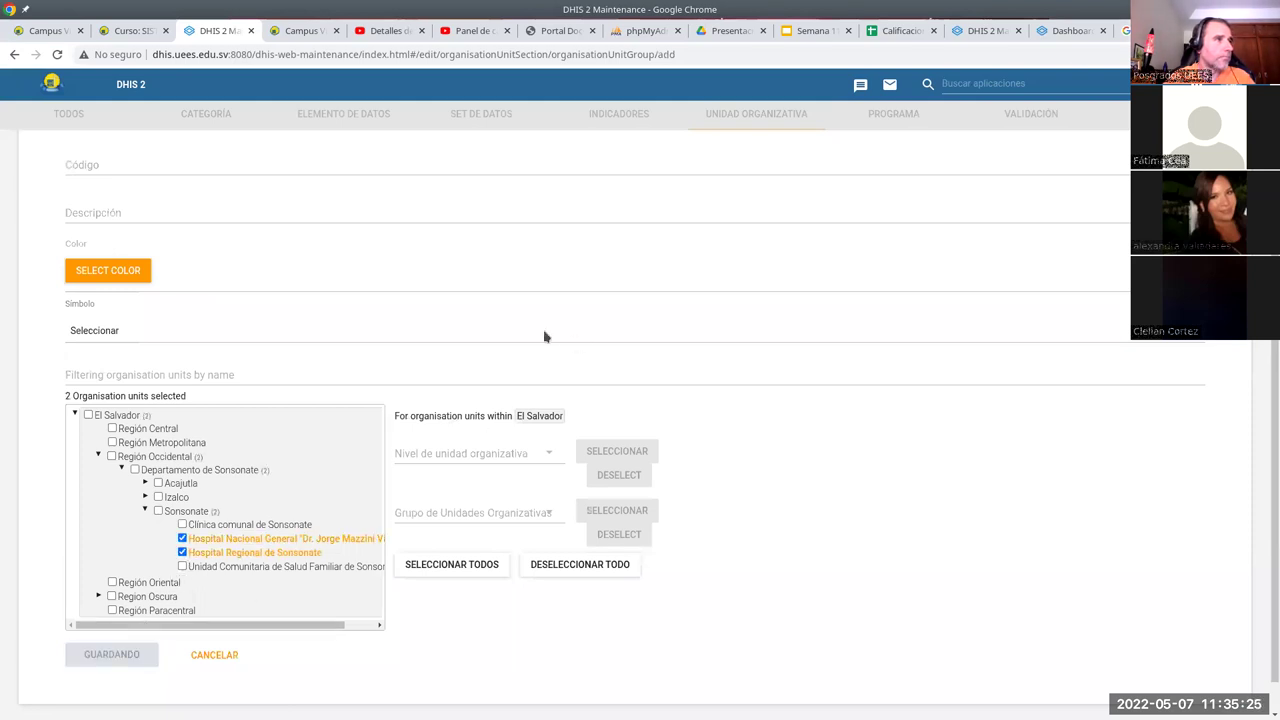
Create an organisation unit group named "Tercer nivel de atención" and save it without assigning any units
left_click(1245, 686)
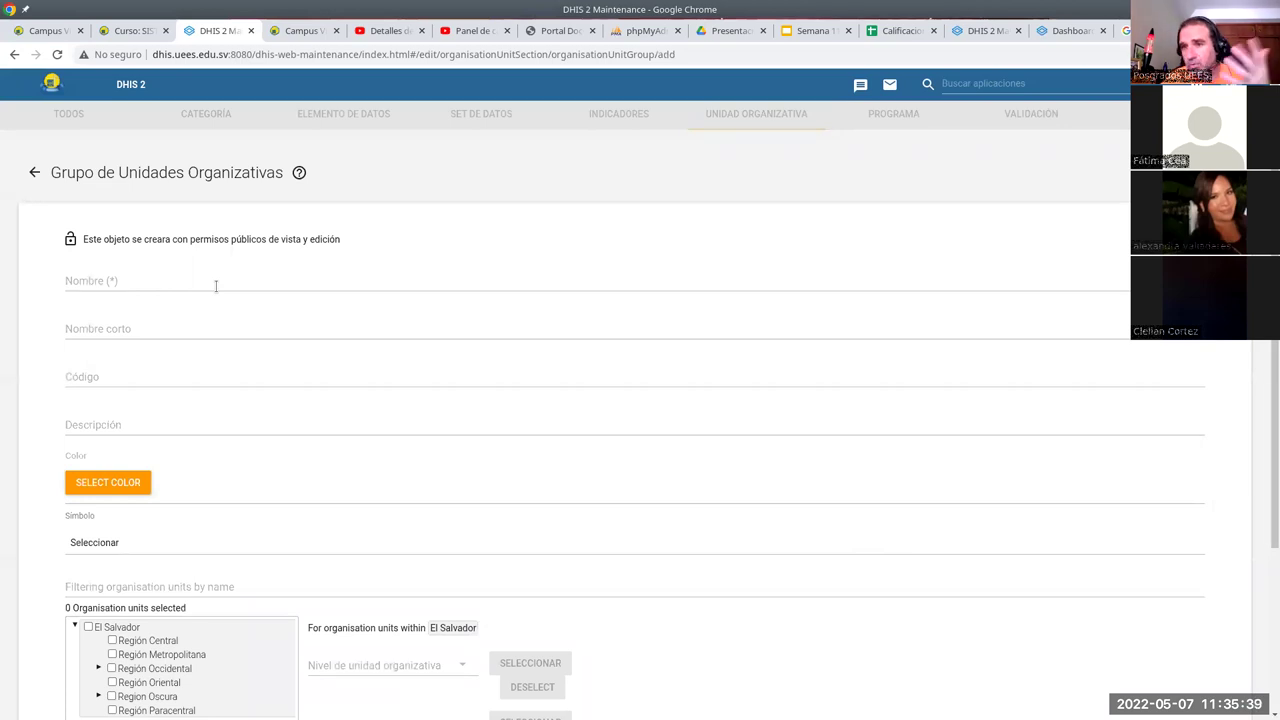
left_click(240, 284)
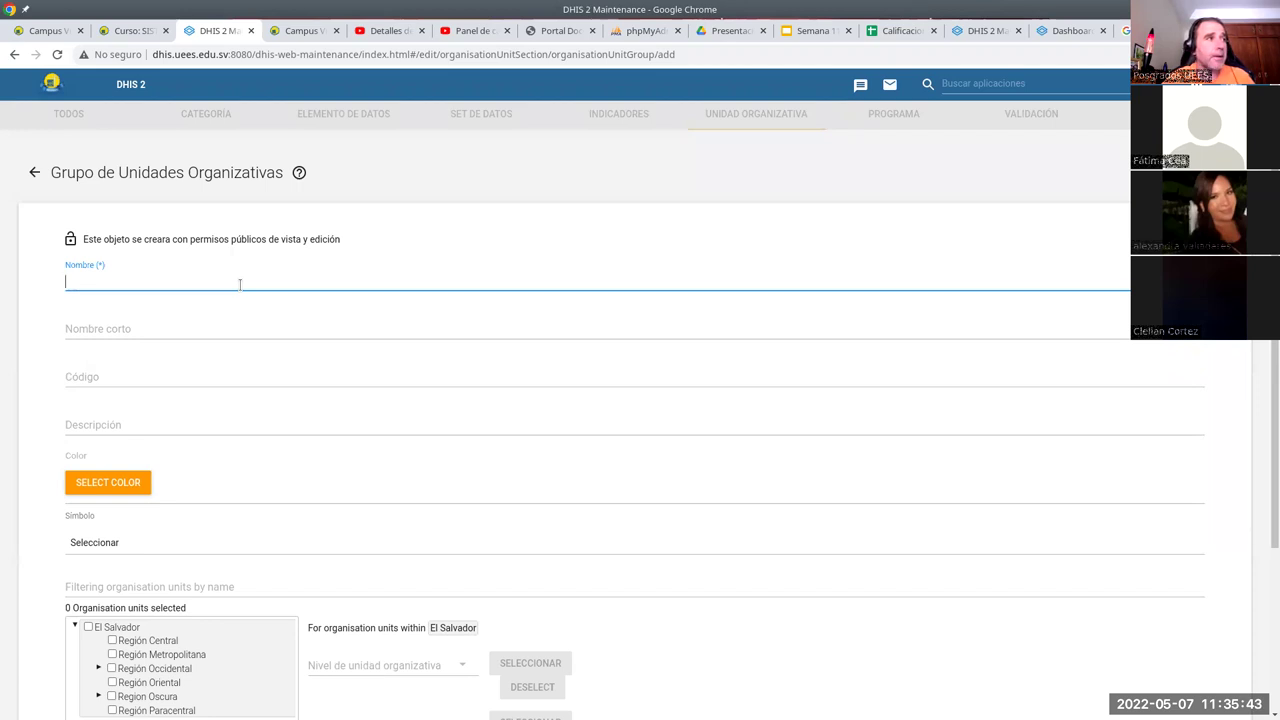
scroll(360, 370, "down", 1)
type("Tercer ")
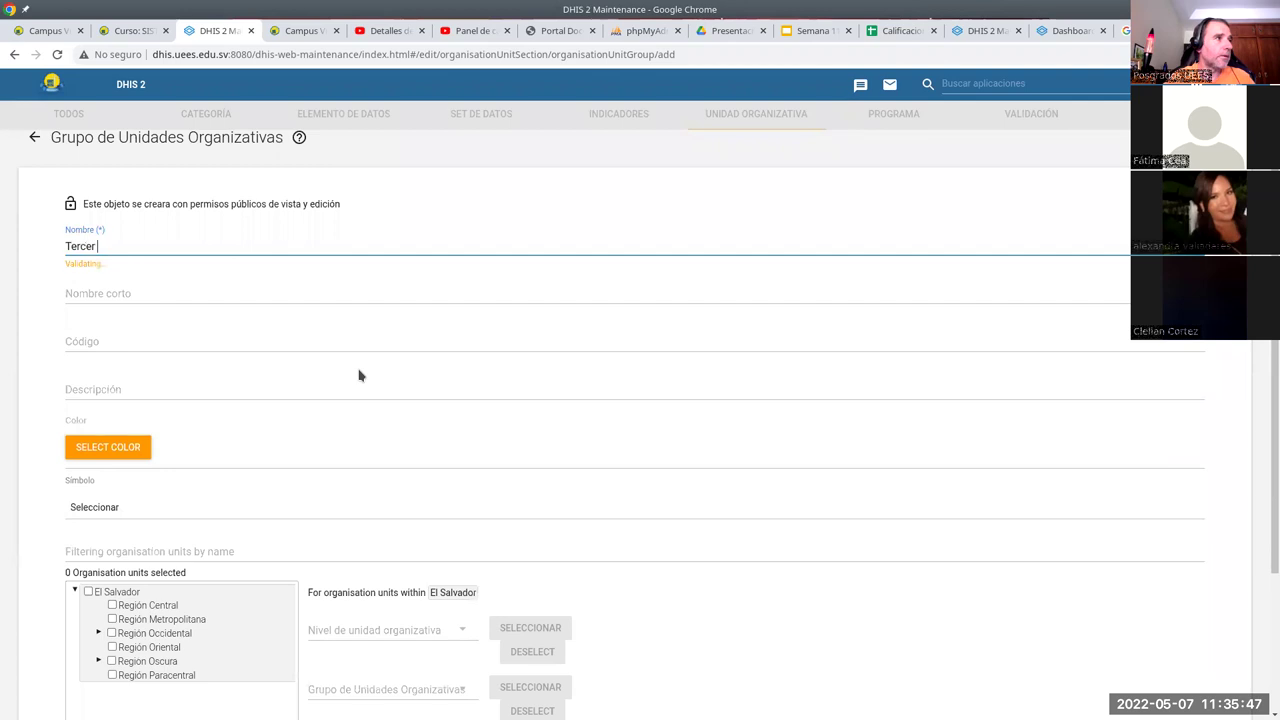
type("nivel de ate")
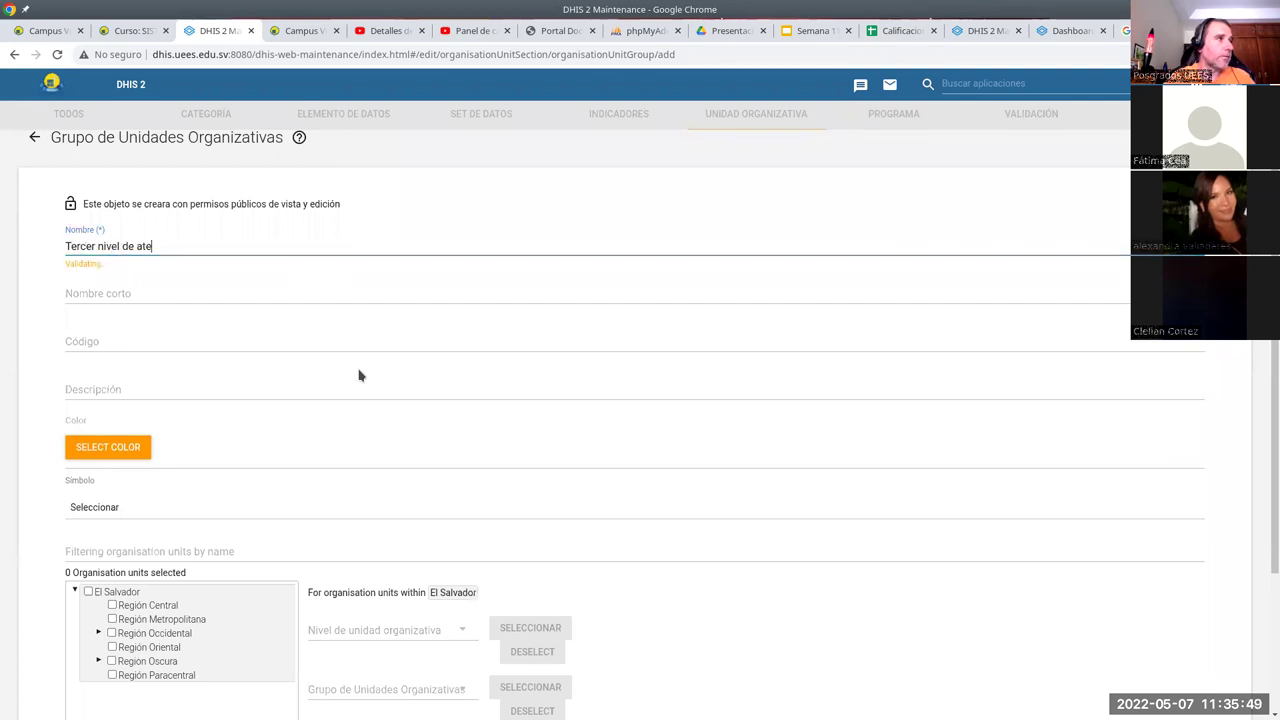
type("nción")
scroll(359, 375, "down", 2)
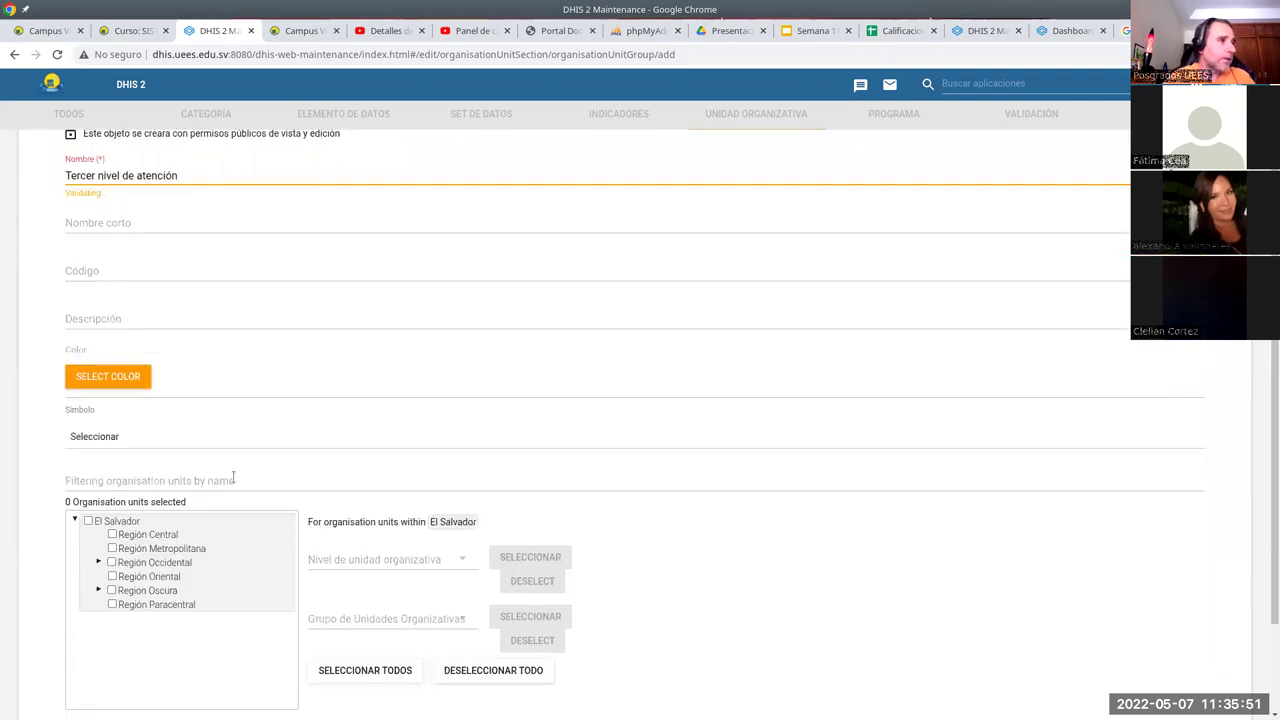
left_click(100, 615)
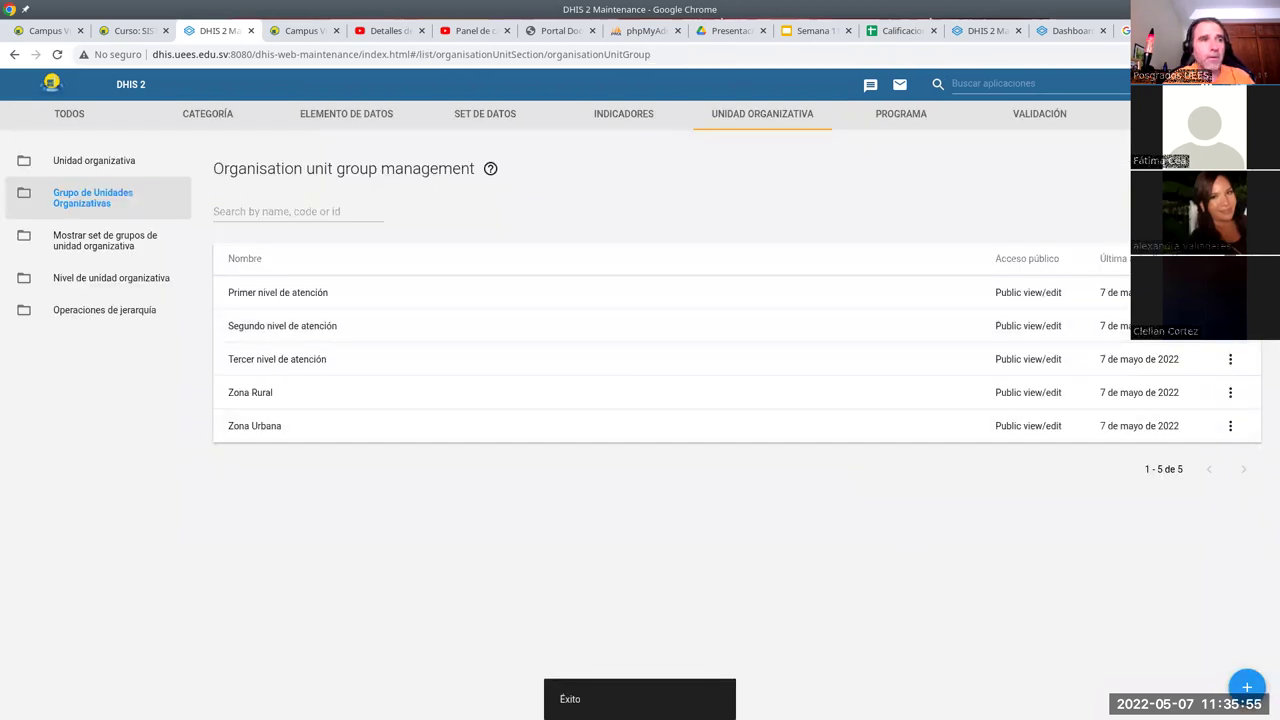
Start another organisation unit group named "Ministerio de Salud"
left_click(1246, 687)
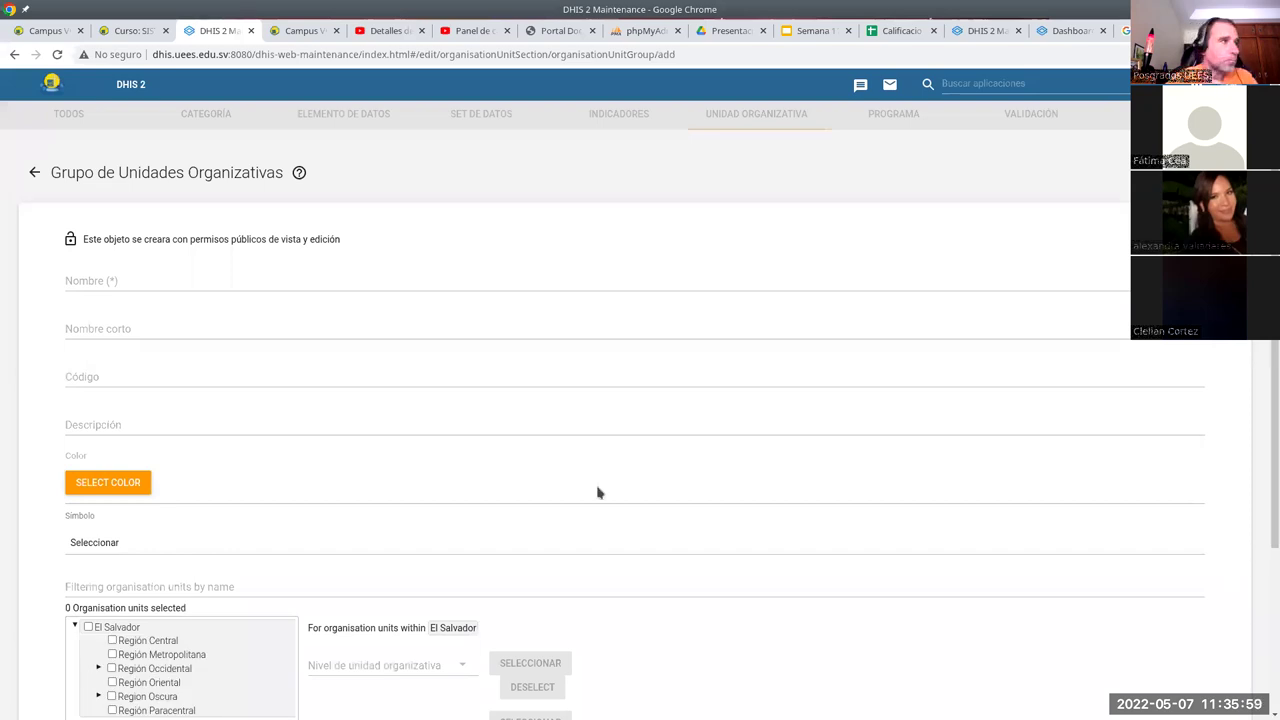
left_click(103, 284)
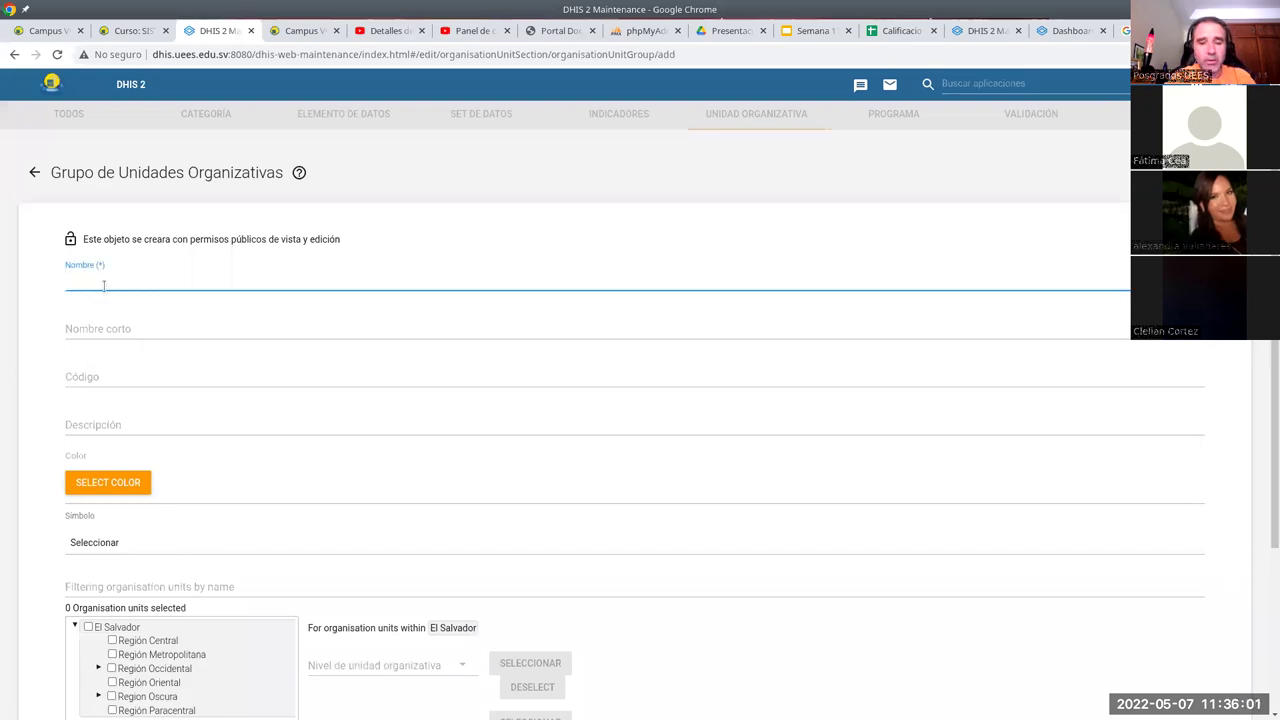
type("Ministe")
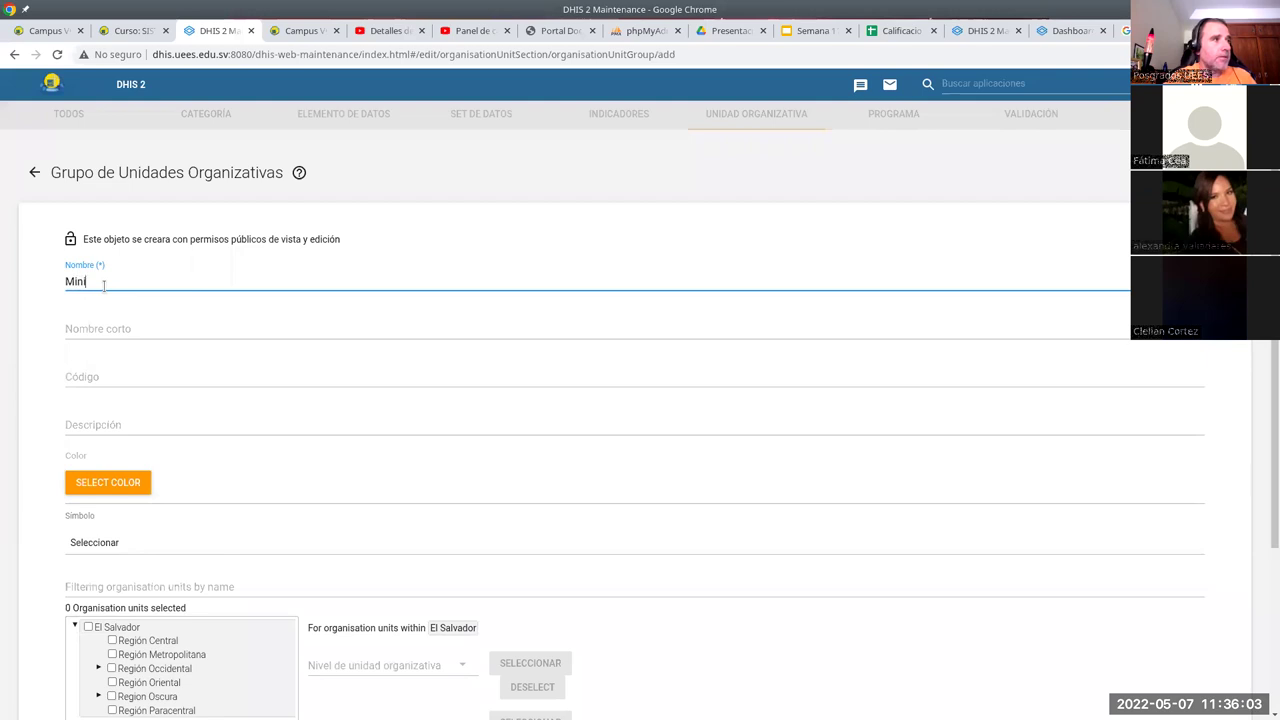
type("rio de Salud")
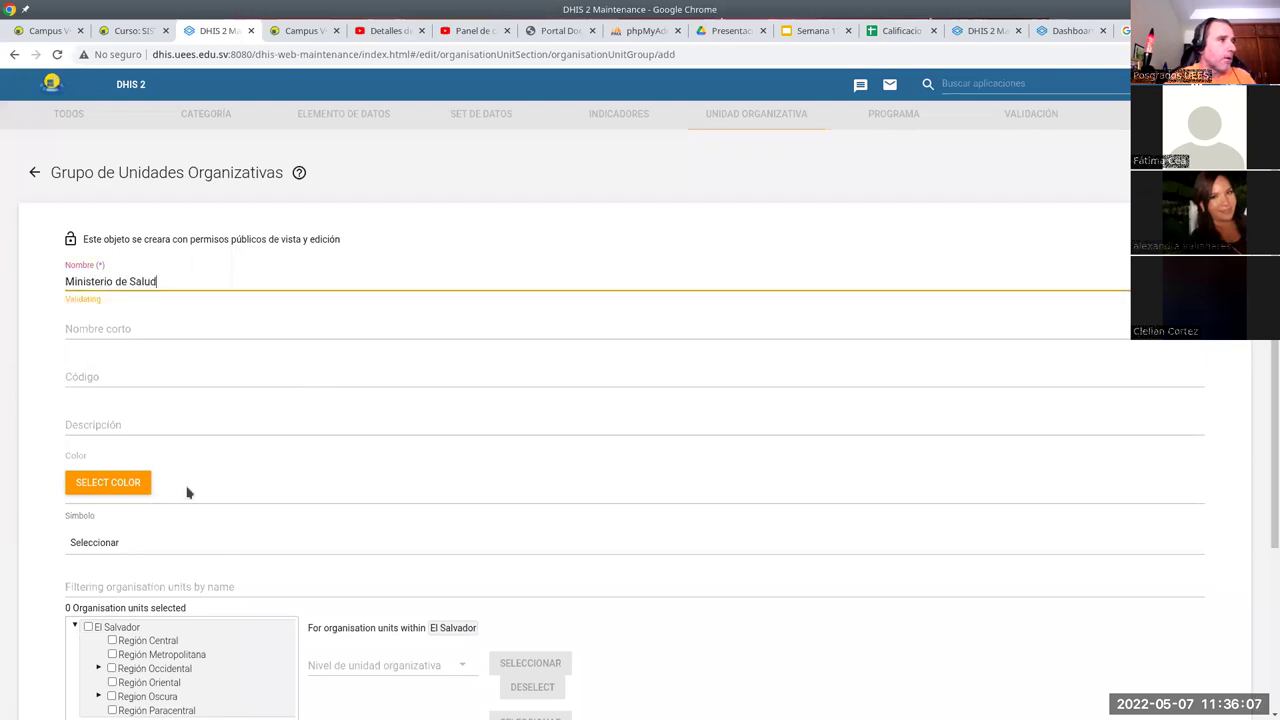
Assign ECOSF Cuyagualo, Hospital Nacional General and the three Unidades Comunitarias de Salud Familiar to the Ministerio de Salud group and save it
scroll(186, 491, "down", 3)
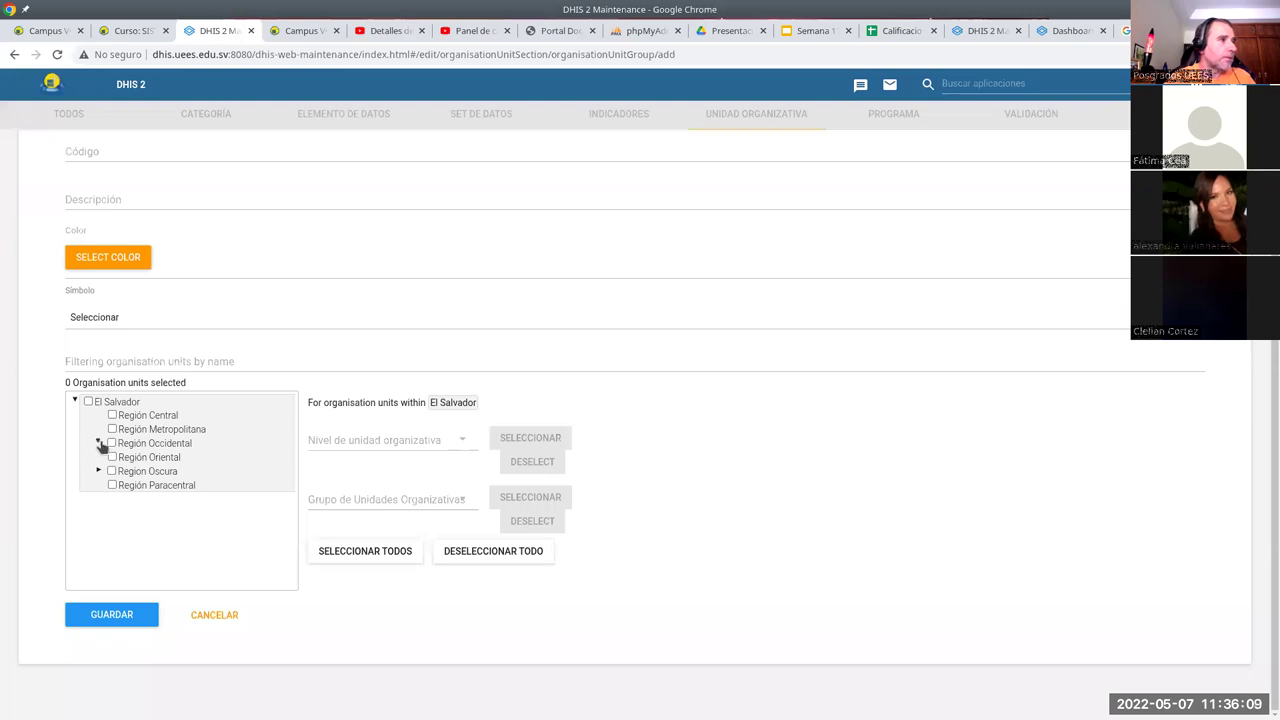
left_click(99, 443)
left_click(121, 456)
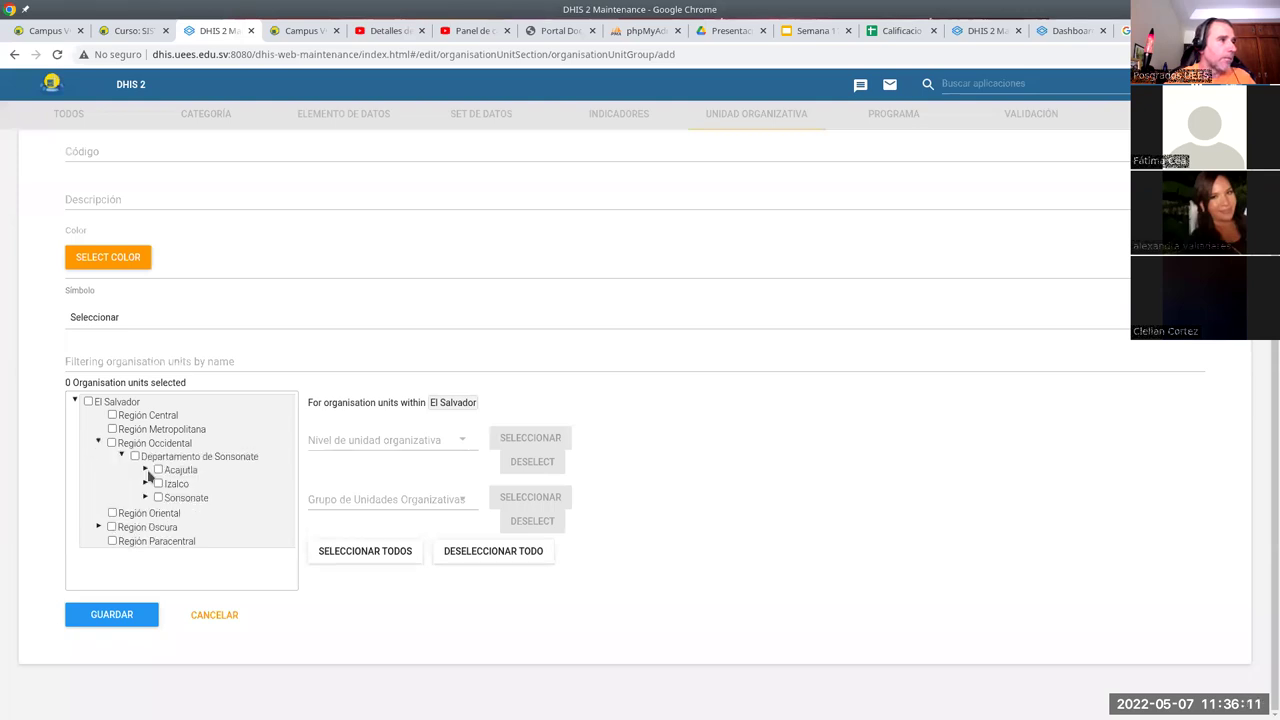
left_click(146, 469)
left_click(144, 567)
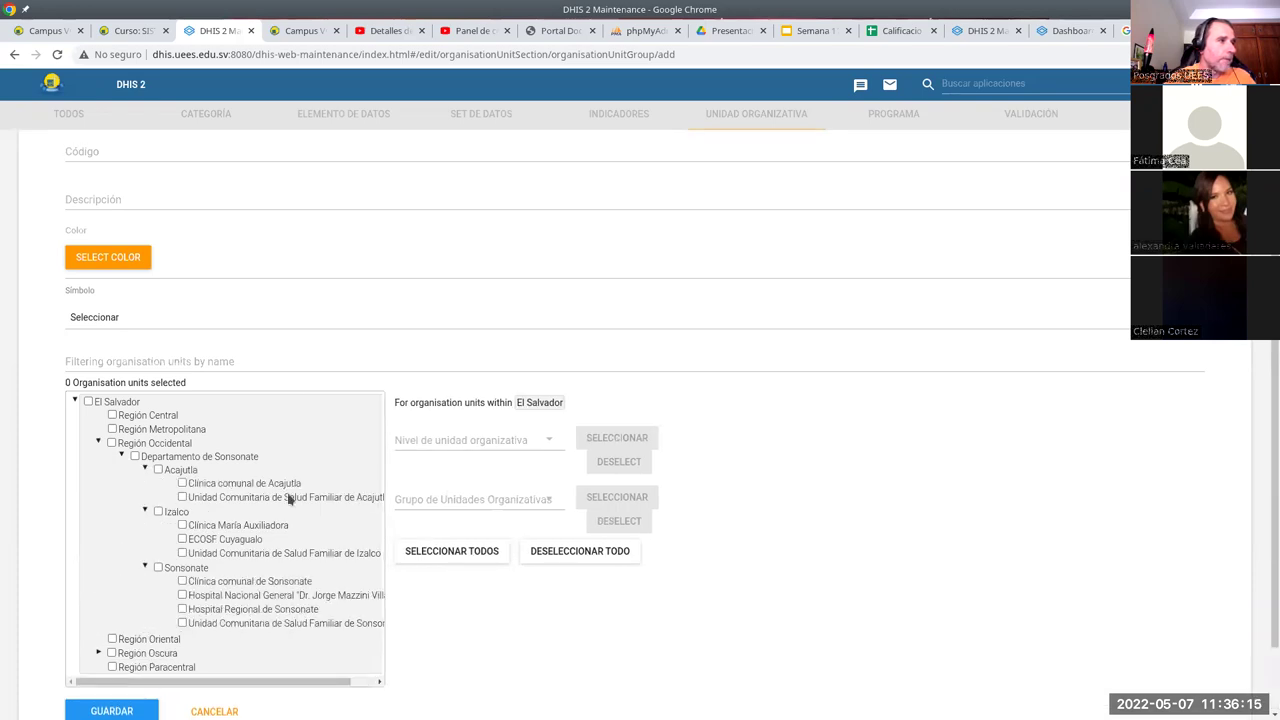
left_click(182, 539)
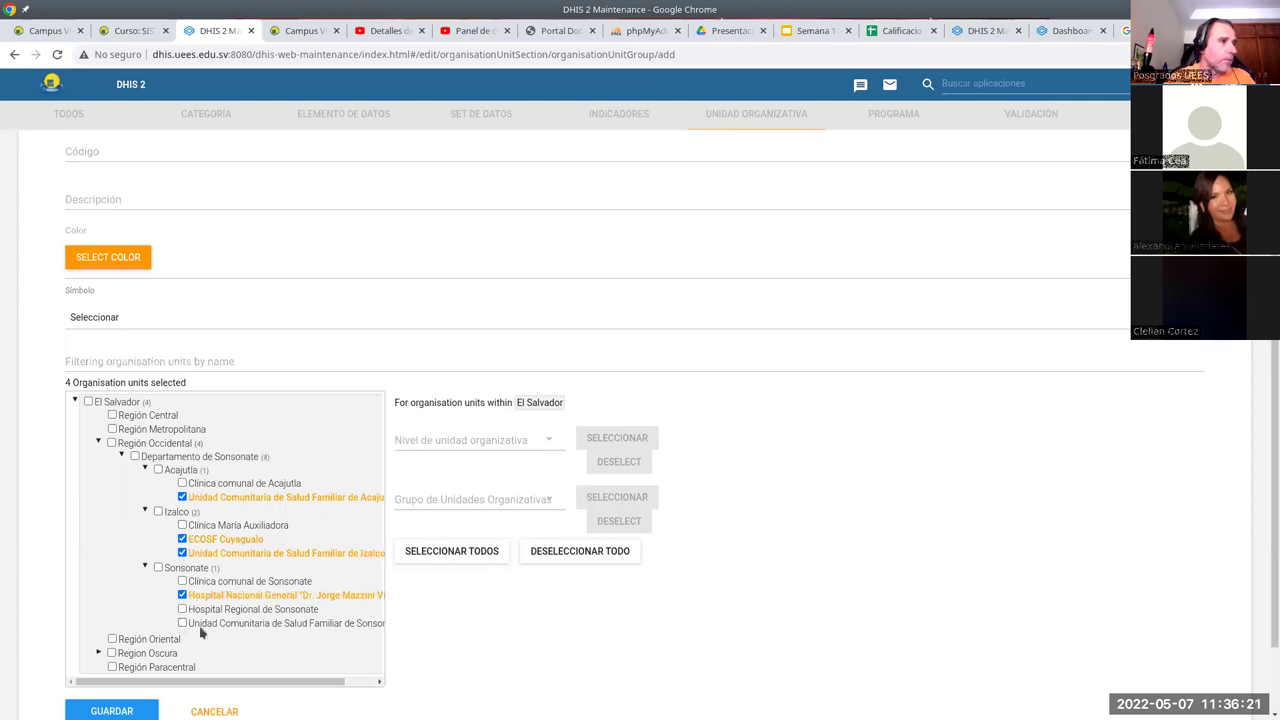
left_click(182, 624)
key("Return")
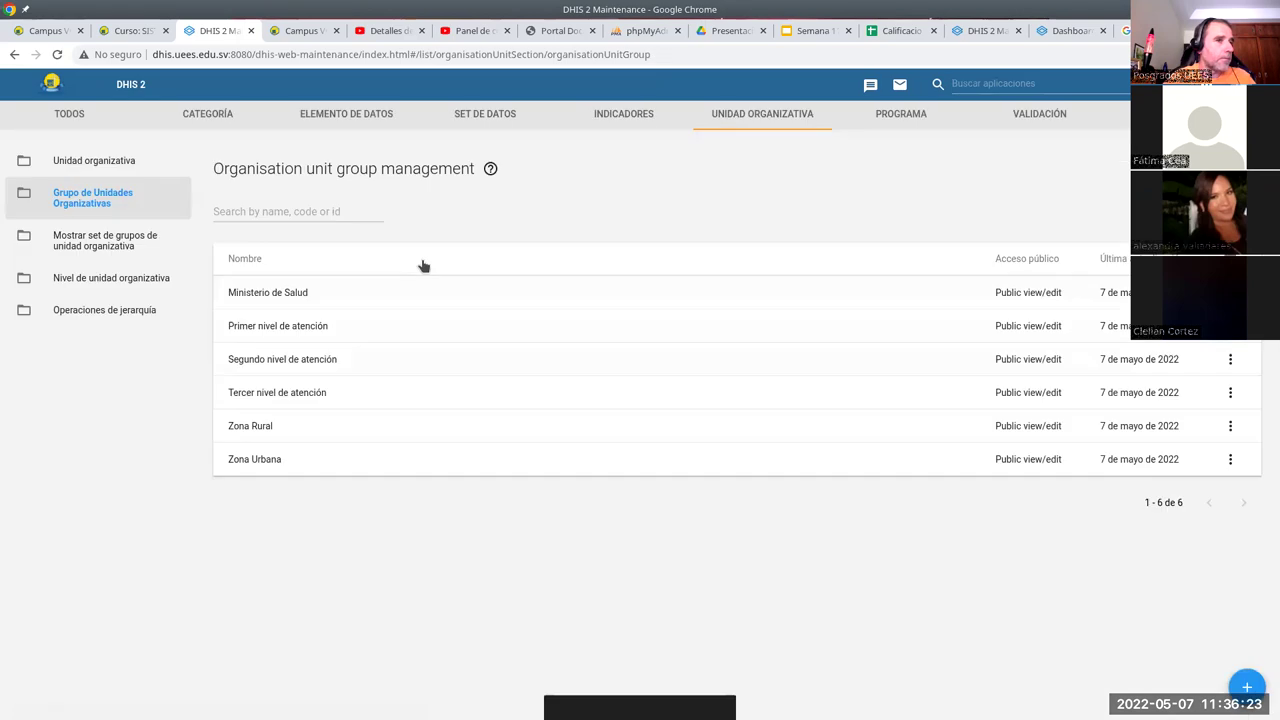
Start another organisation unit group named "Instituto Salvadoreño del Seguro Socua"
left_click(1244, 686)
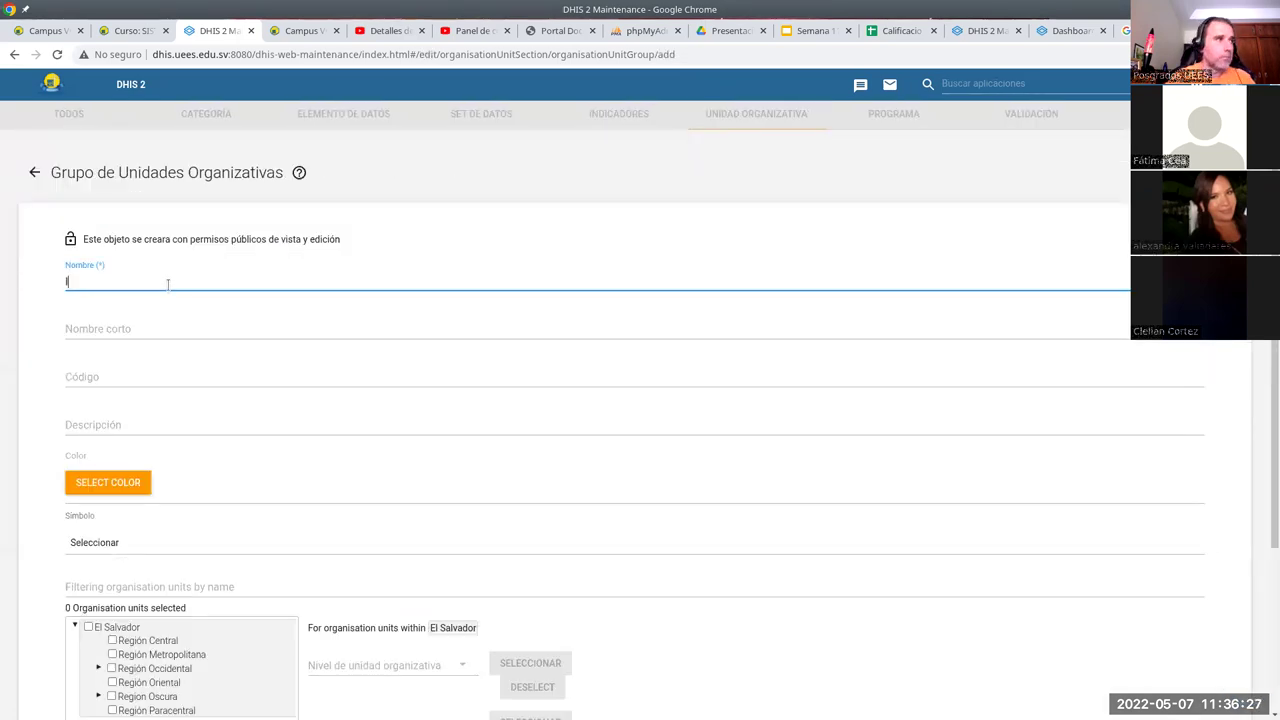
type("Instituto Sal")
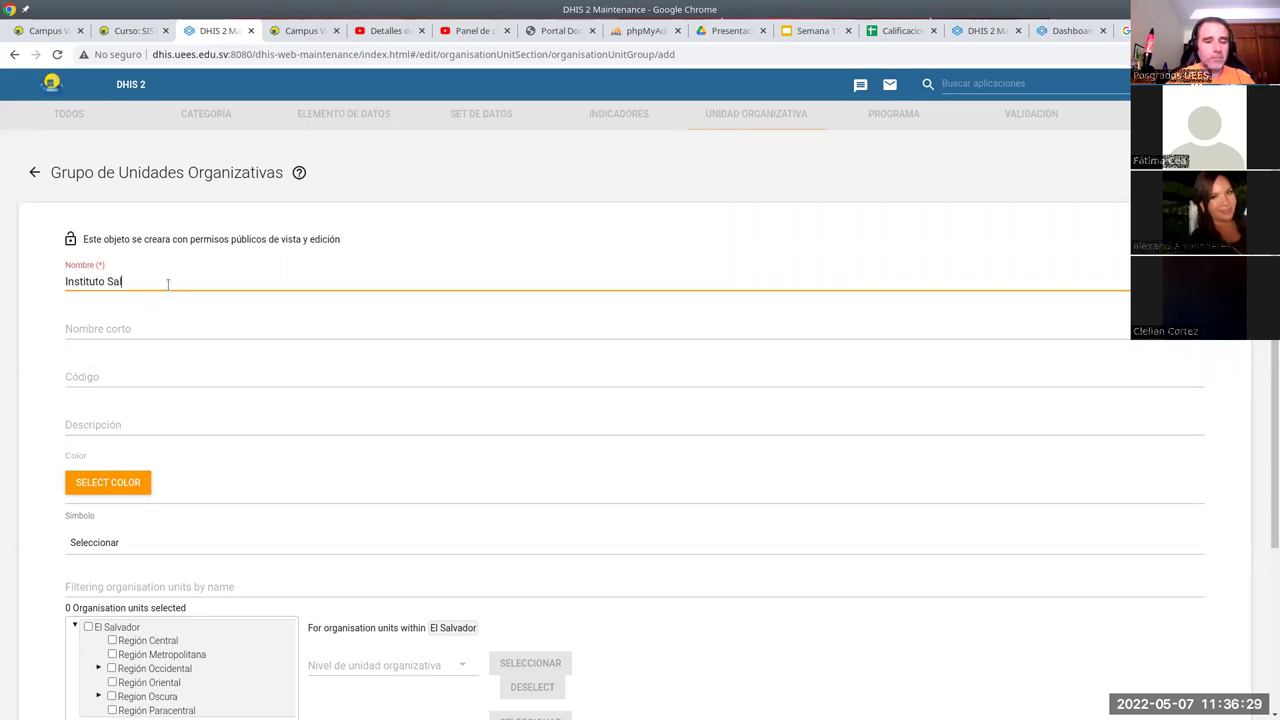
type("vadoreño del")
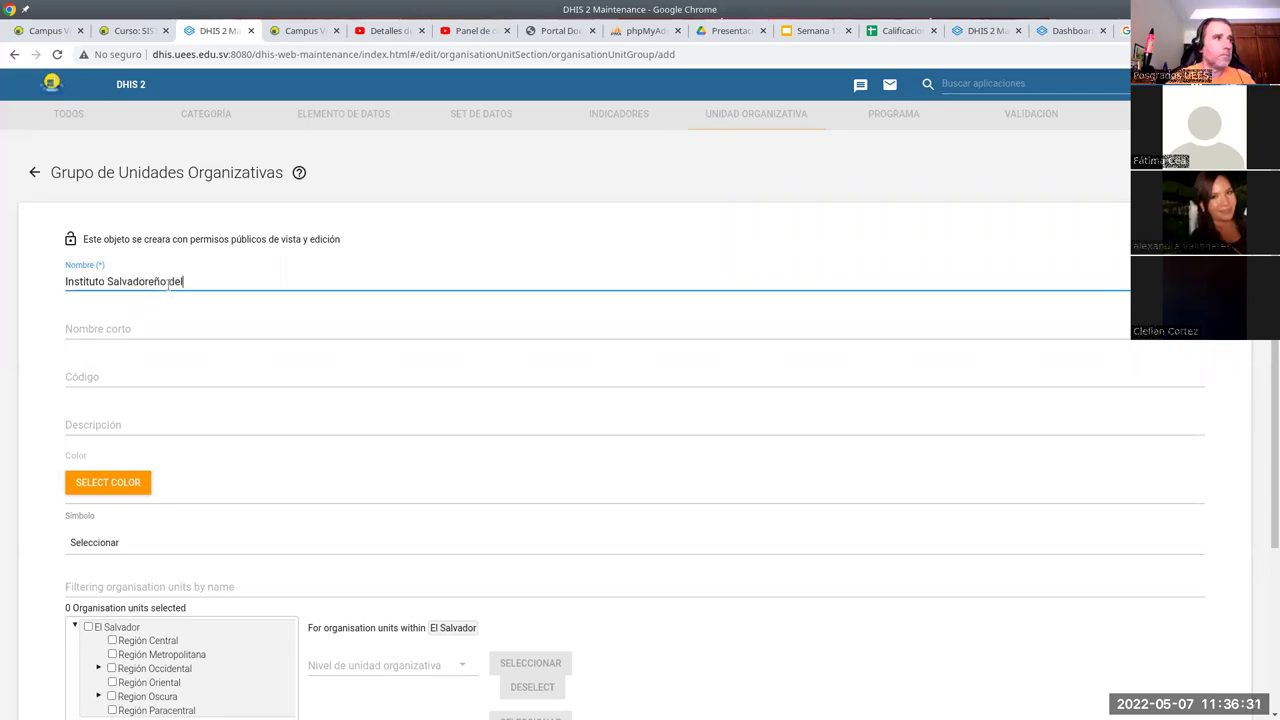
type(" Segro")
key("BackSpace")
key("BackSpace")
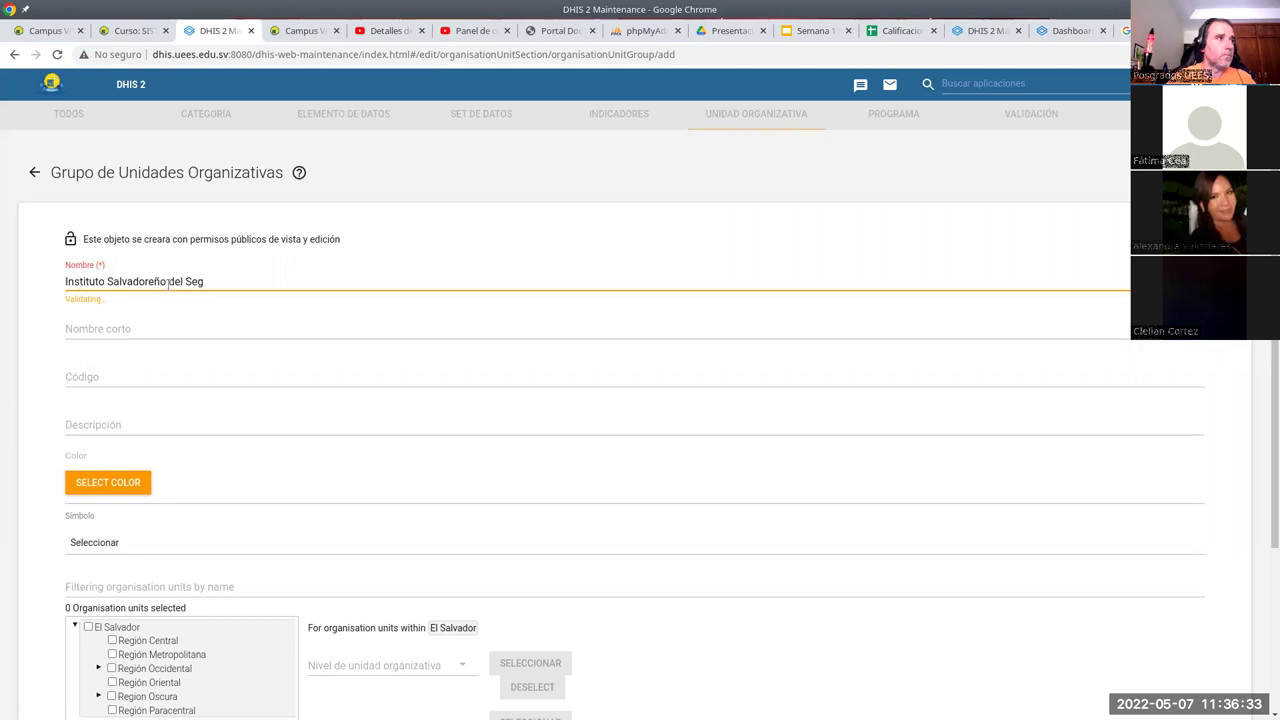
type("uro Socua")
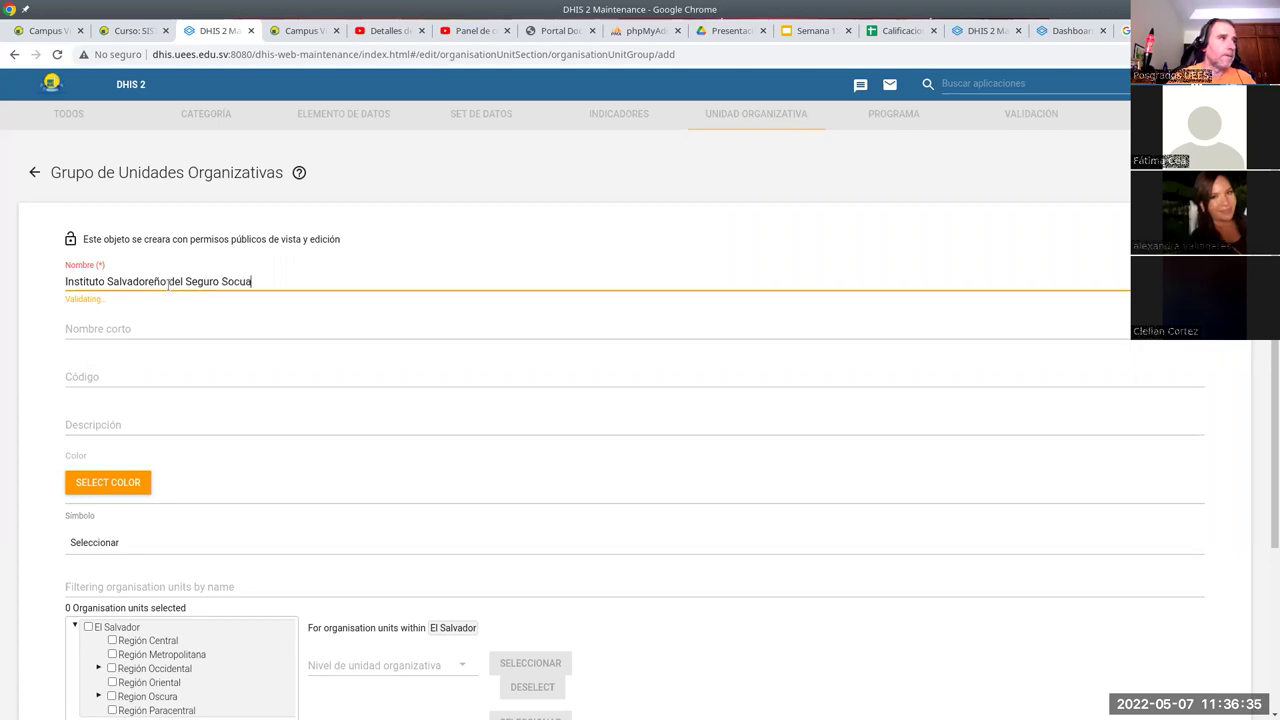
scroll(103, 463, "down", 3)
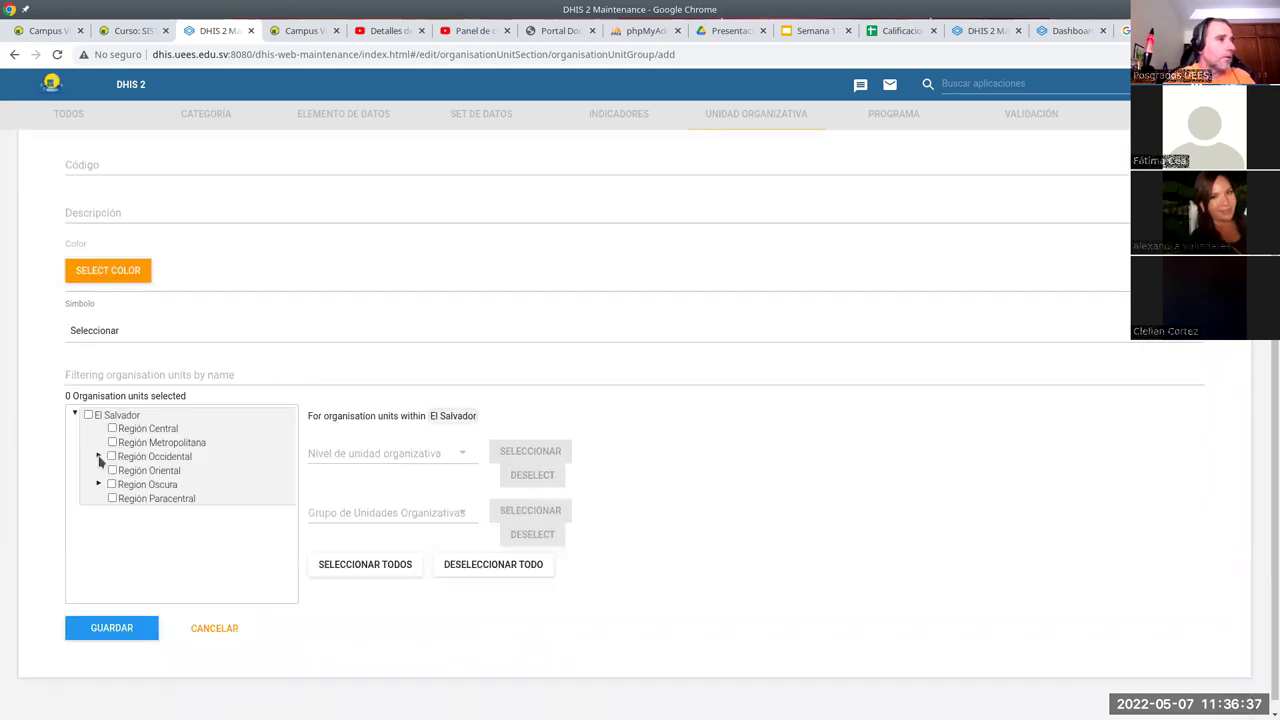
Assign the Seguro Social facilities within Departamento de Sonsonate to the Instituto Salvadoreño del Seguro Social group and save it
left_click(99, 456)
left_click(121, 469)
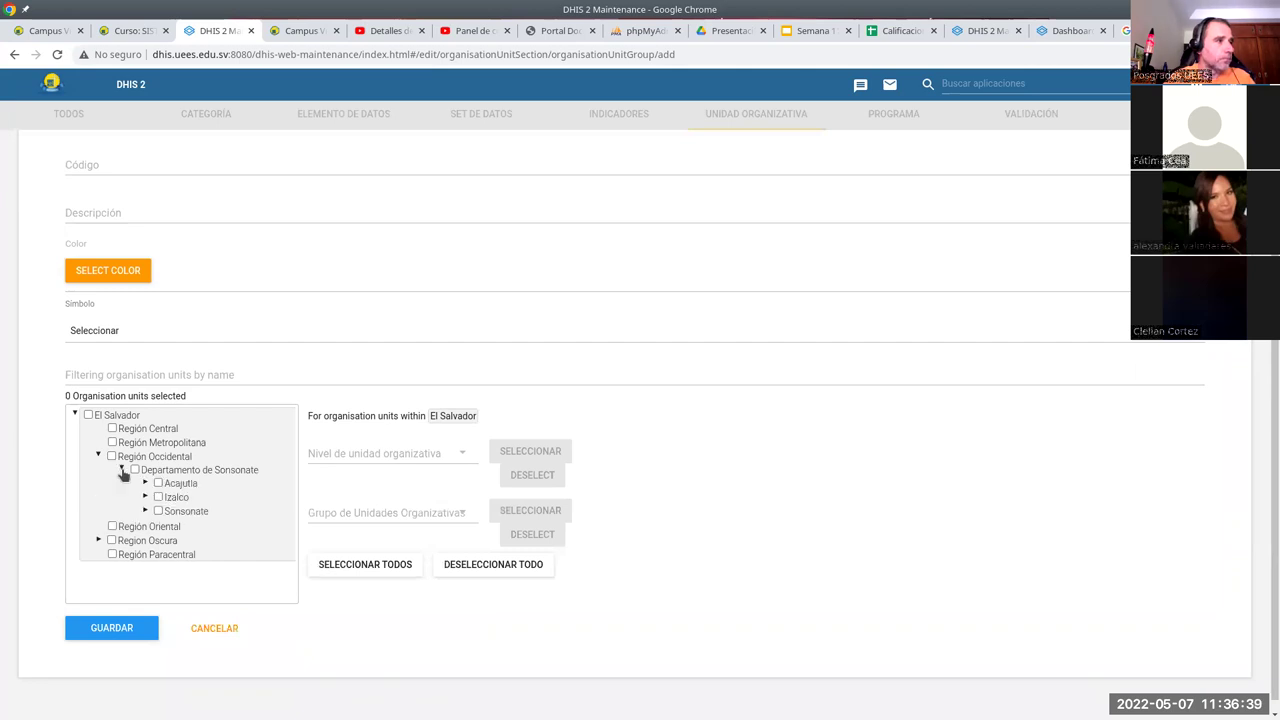
left_click(145, 483)
left_click(145, 525)
left_click(145, 581)
left_click(182, 538)
left_click(182, 622)
scroll(300, 480, "down", 1)
key("Return")
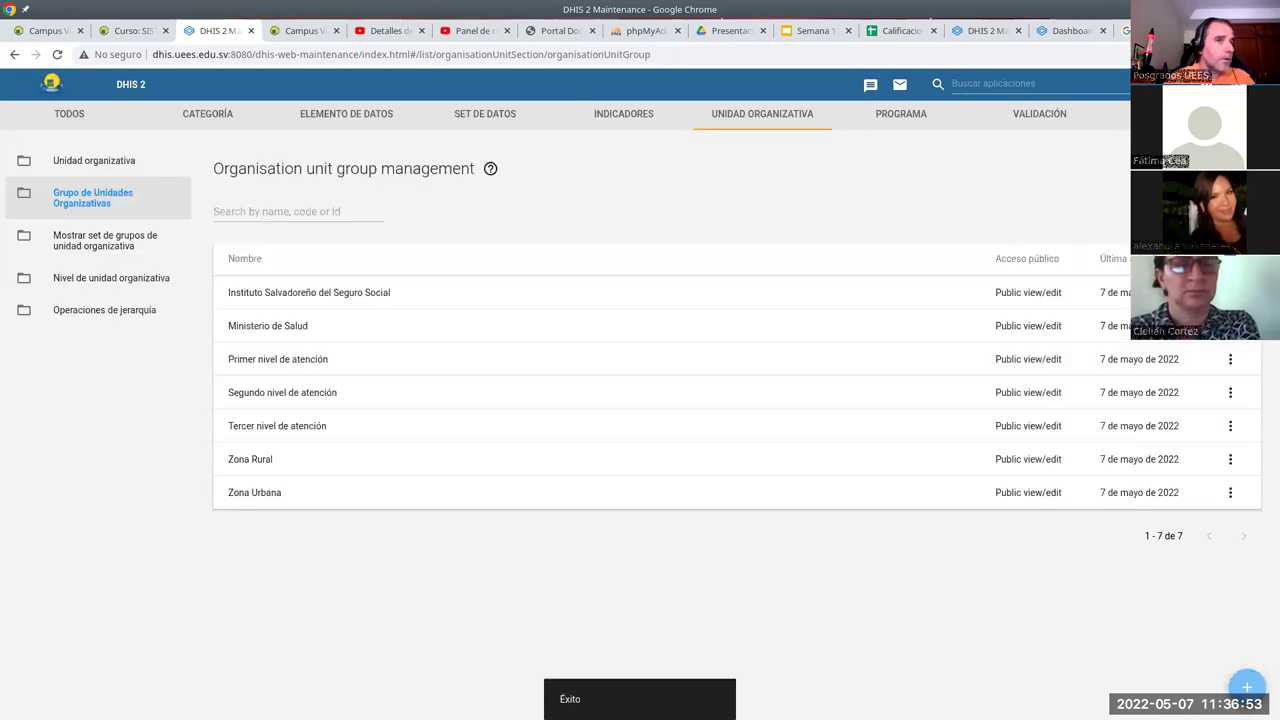
Start another organisation unit group named "Entidad privada"
left_click(1246, 687)
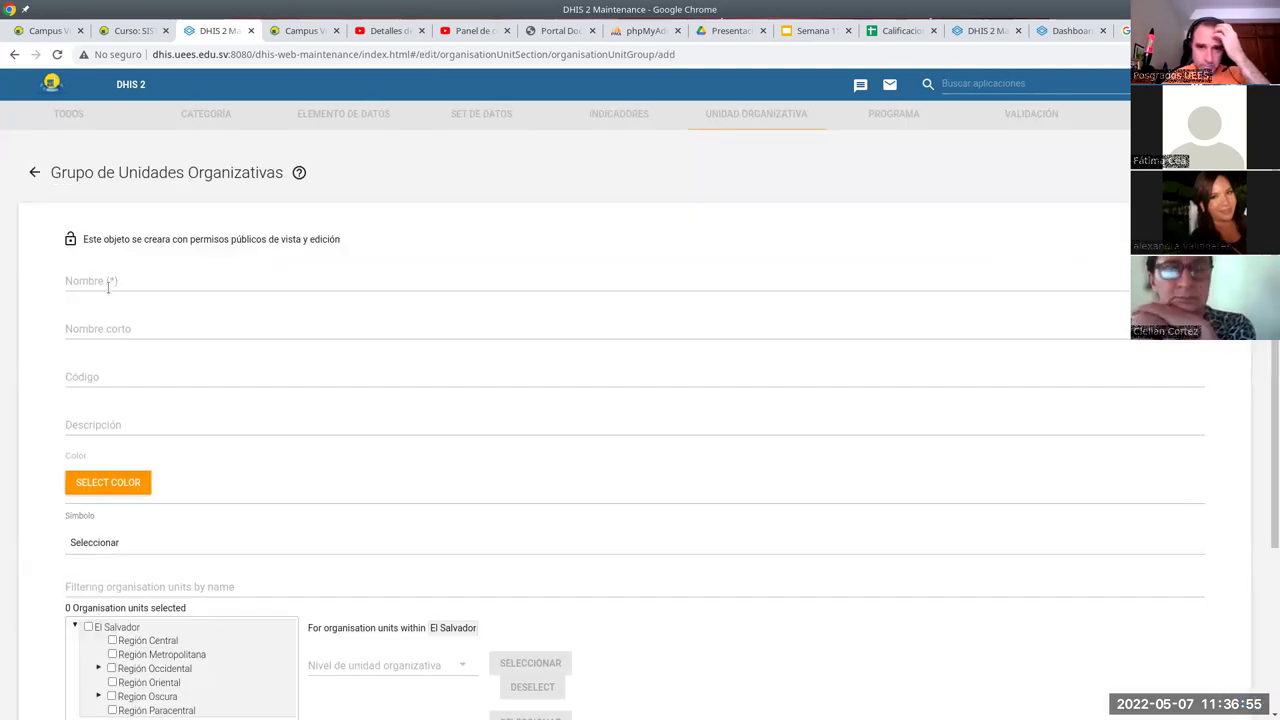
left_click(109, 286)
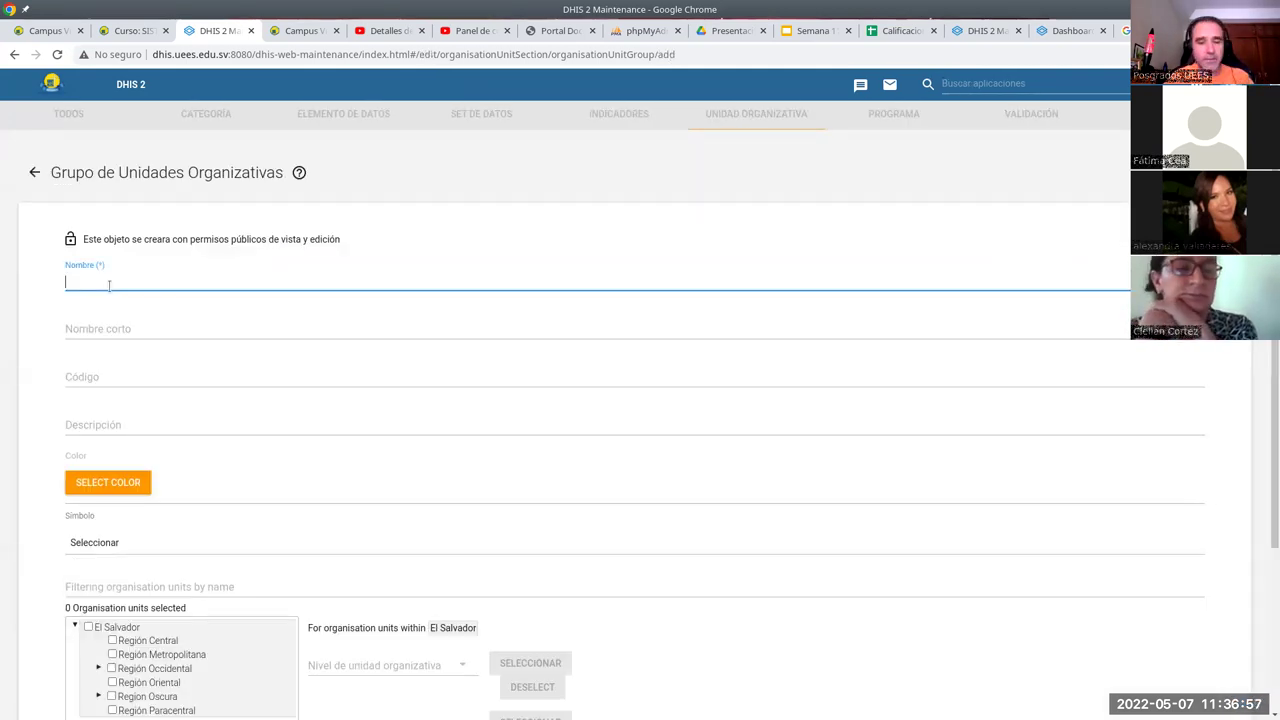
type("Entidad priv")
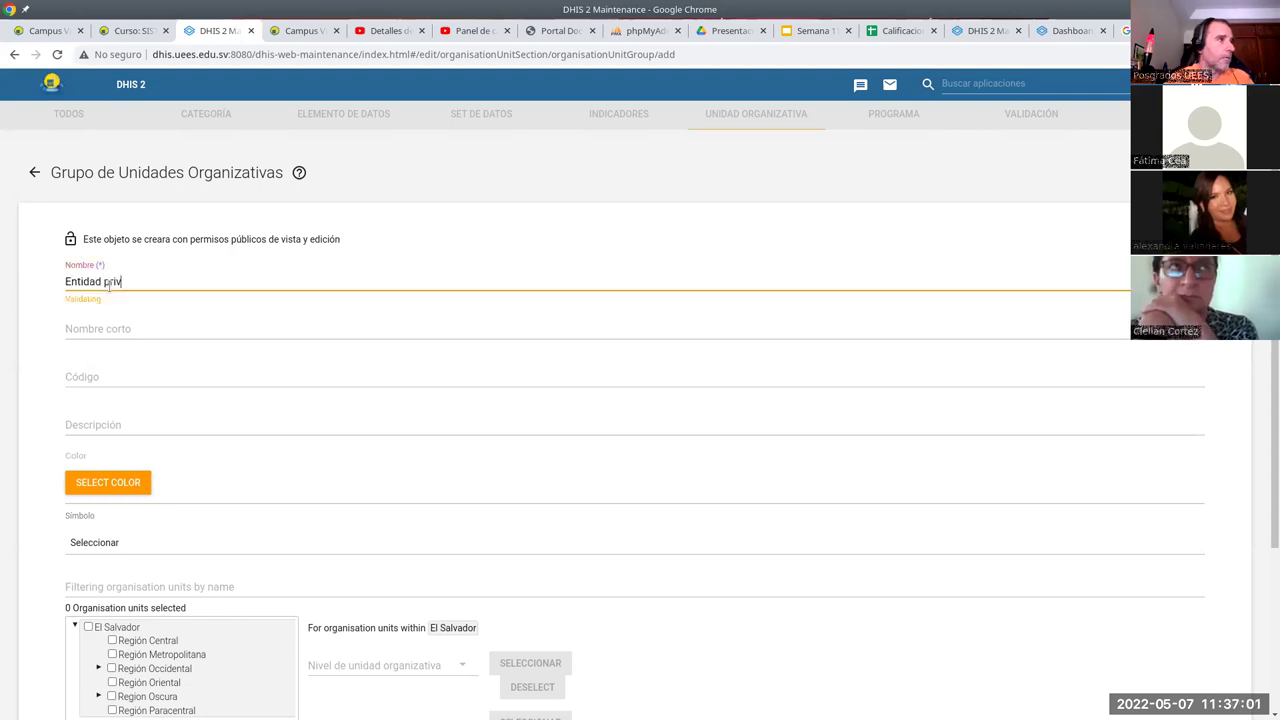
Assign Clínica María Auxiliadora in Izalco to the Entidad privada group and save it
scroll(296, 323, "down", 4)
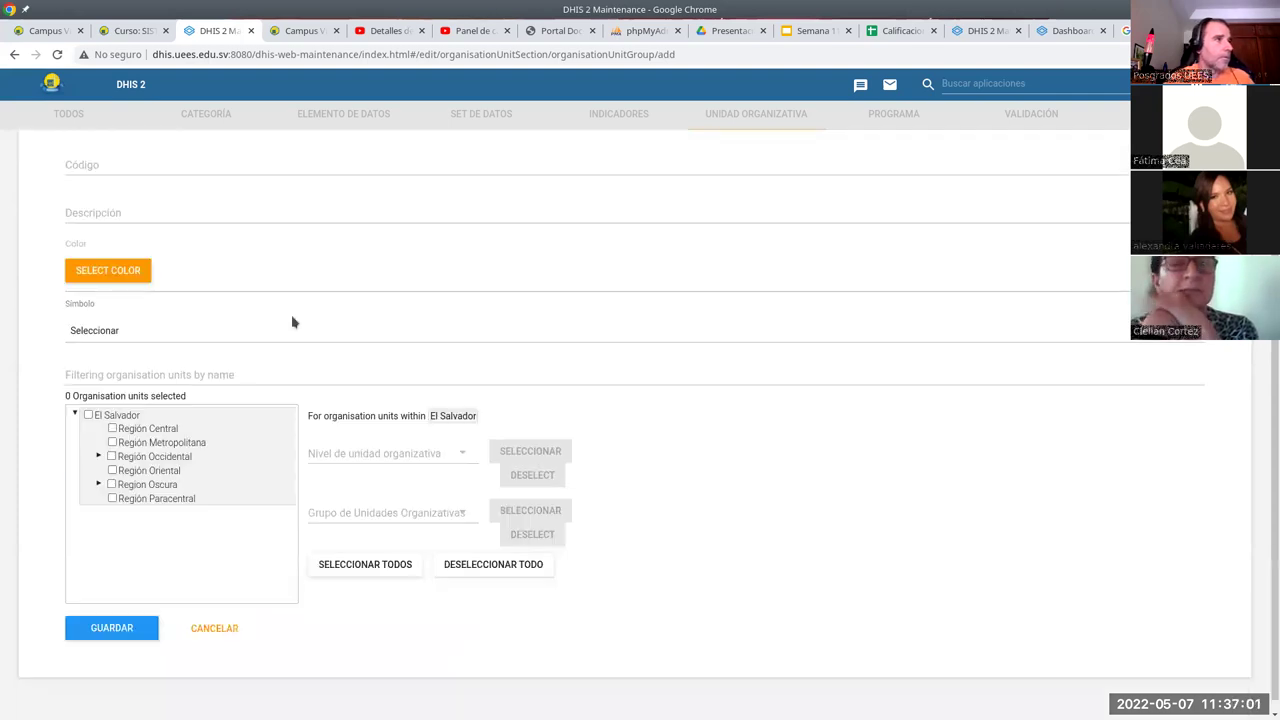
scroll(100, 446, "down", 1)
left_click(99, 443)
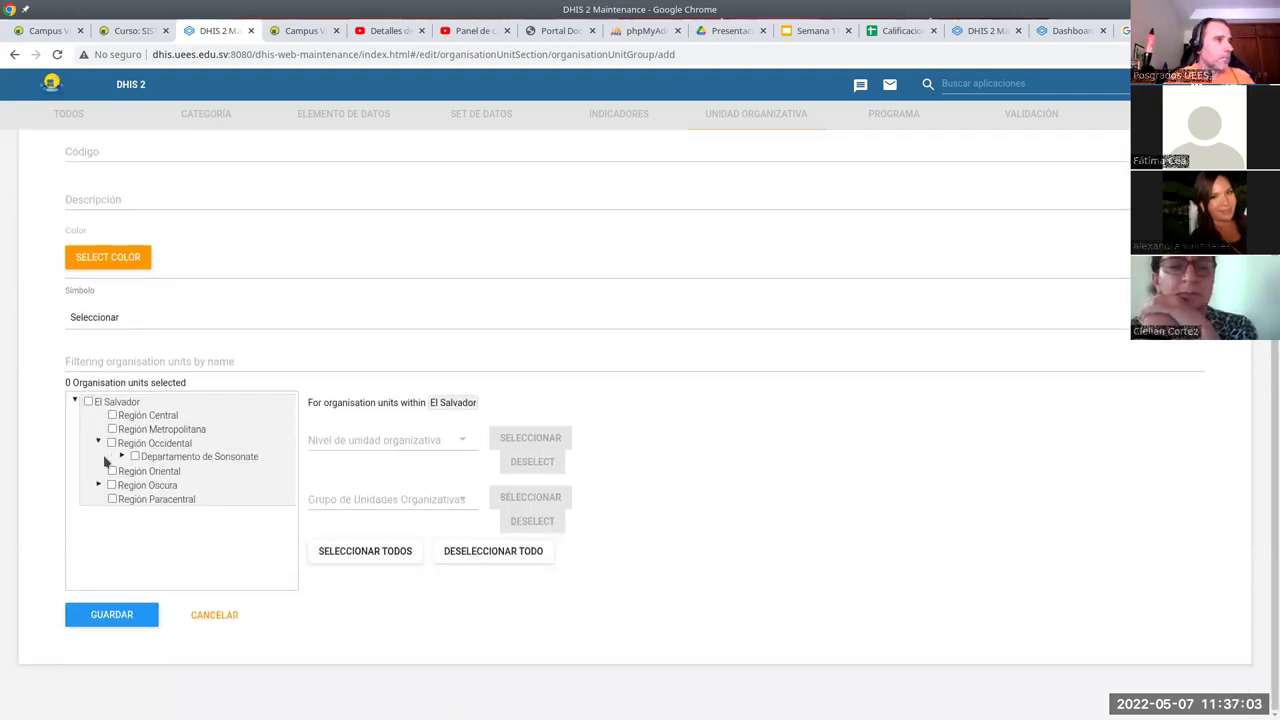
left_click(121, 456)
left_click(145, 484)
left_click(182, 498)
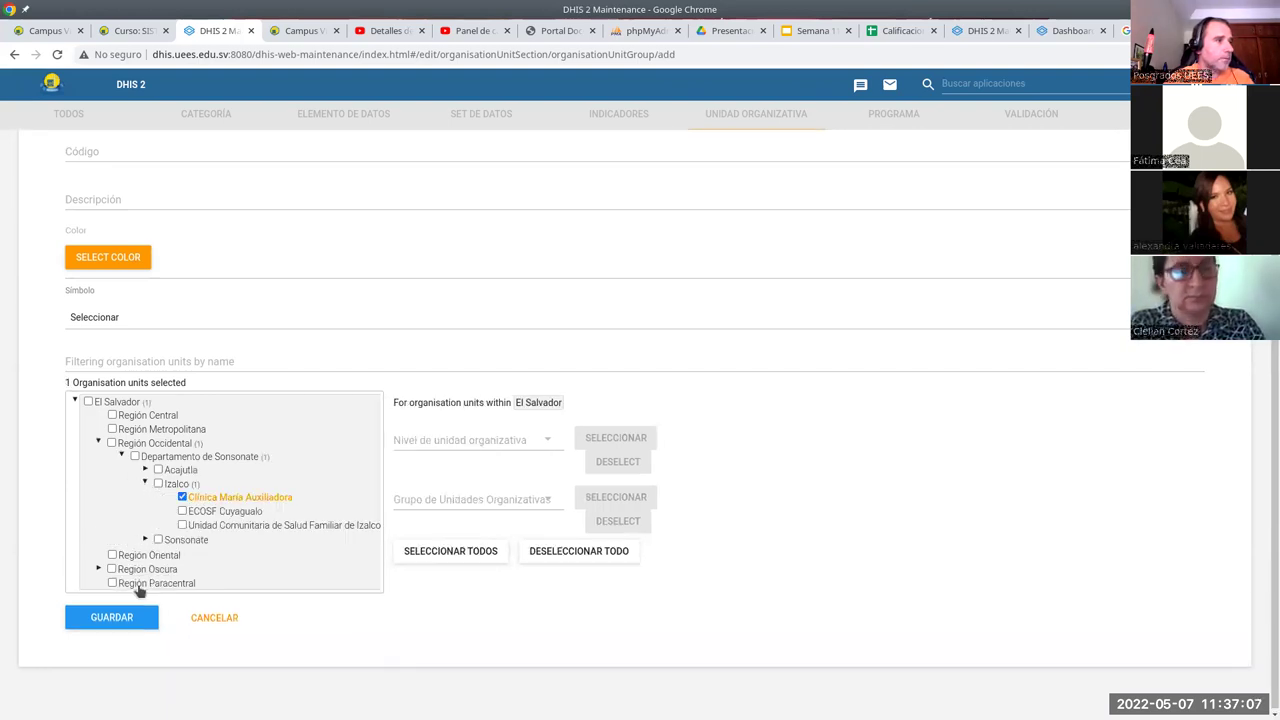
left_click(127, 616)
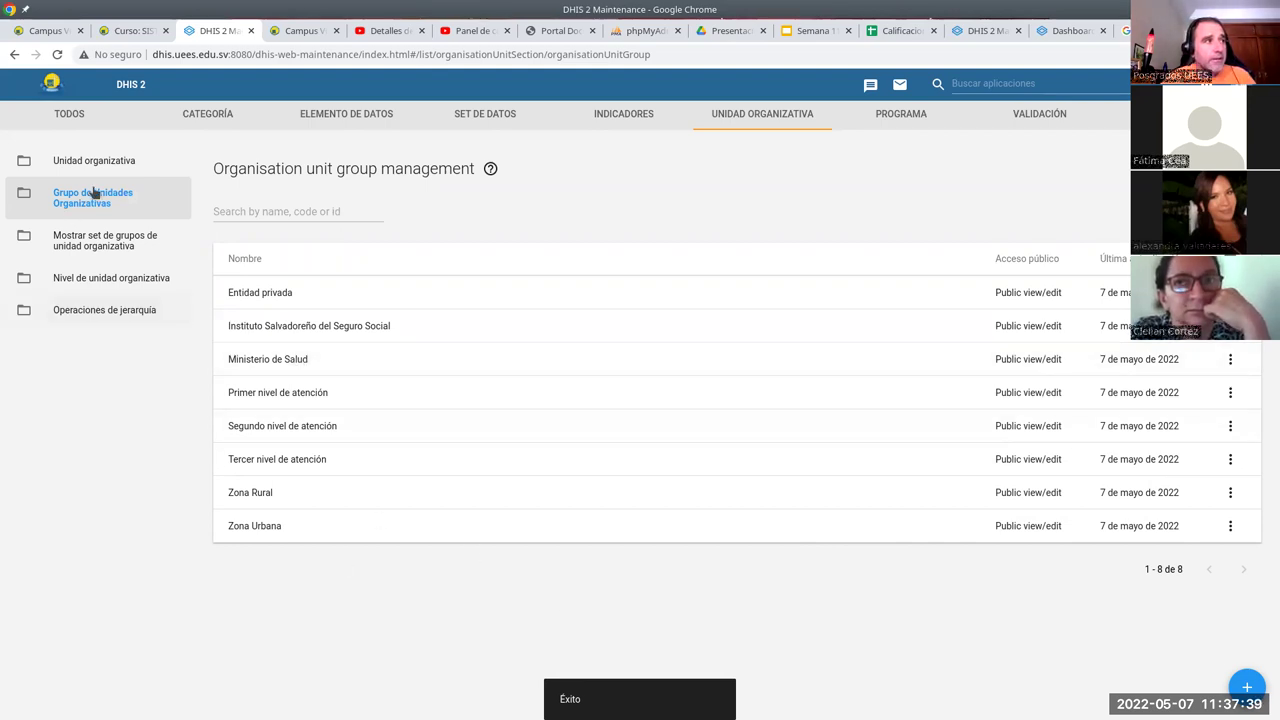
Review the unit assignment of the Ministerio de Salud group without changing it, and return to the organisation unit list
left_click(271, 363)
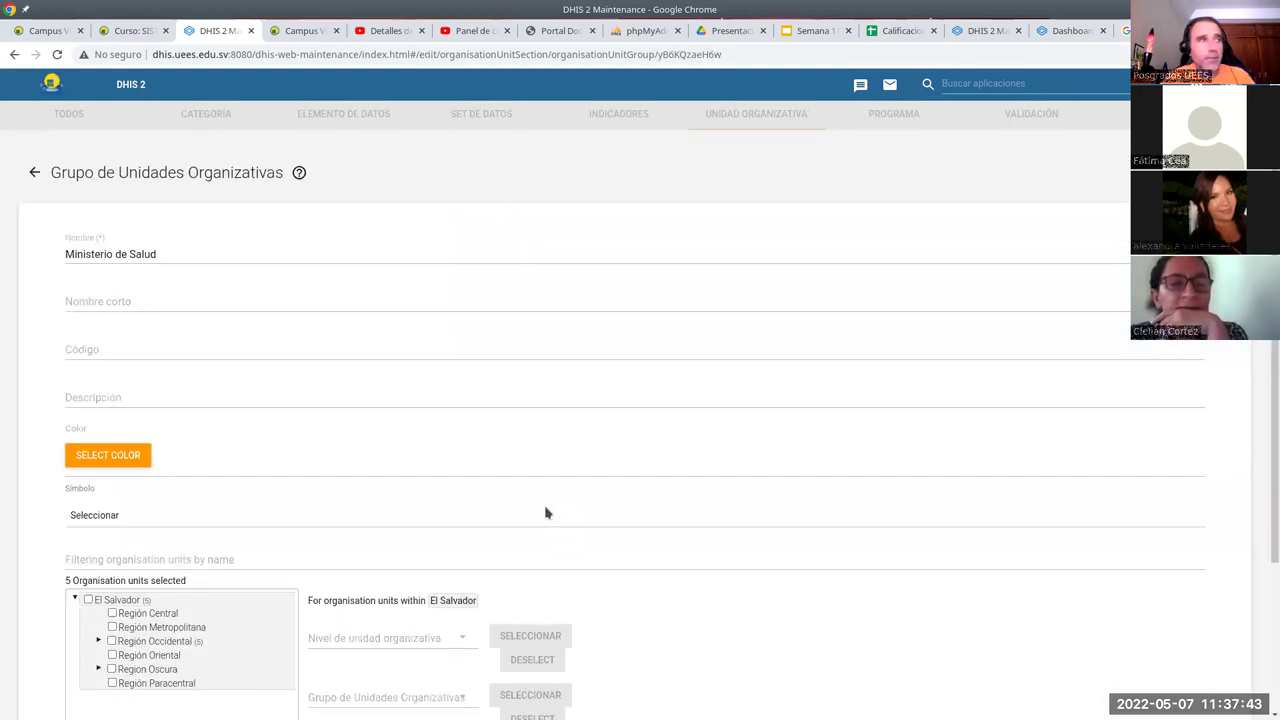
scroll(143, 497, "down", 2)
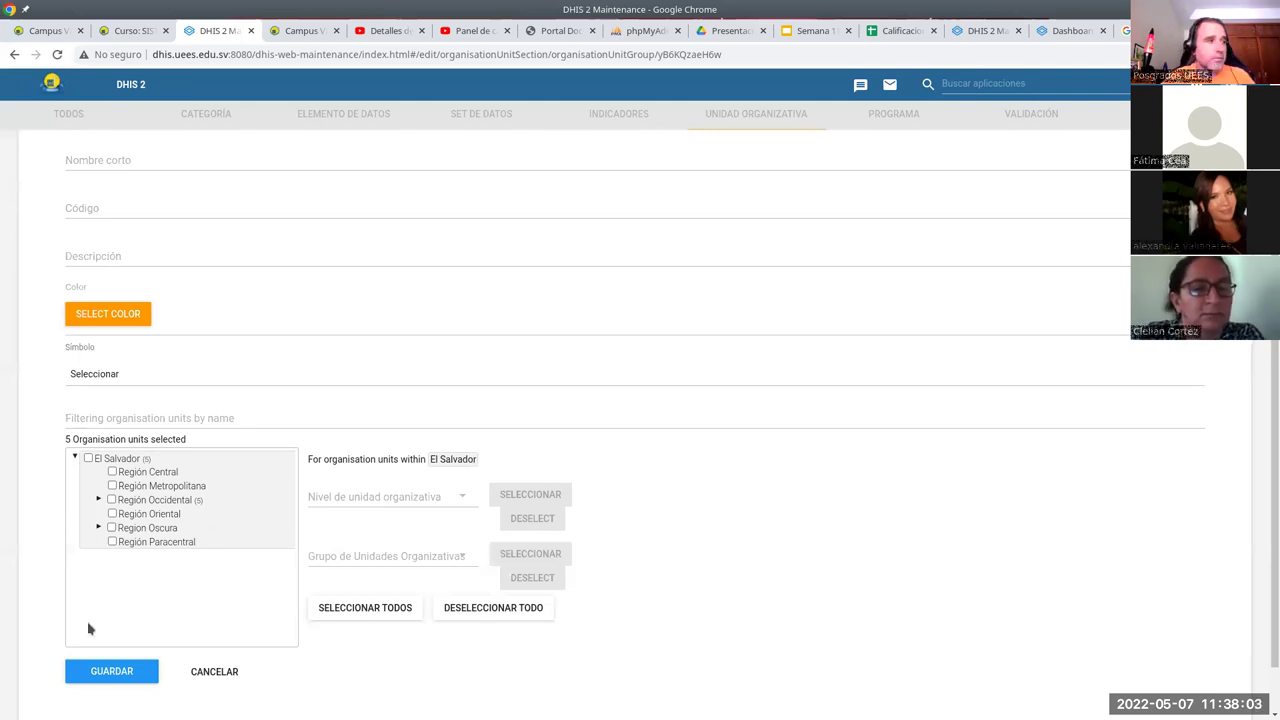
left_click(213, 672)
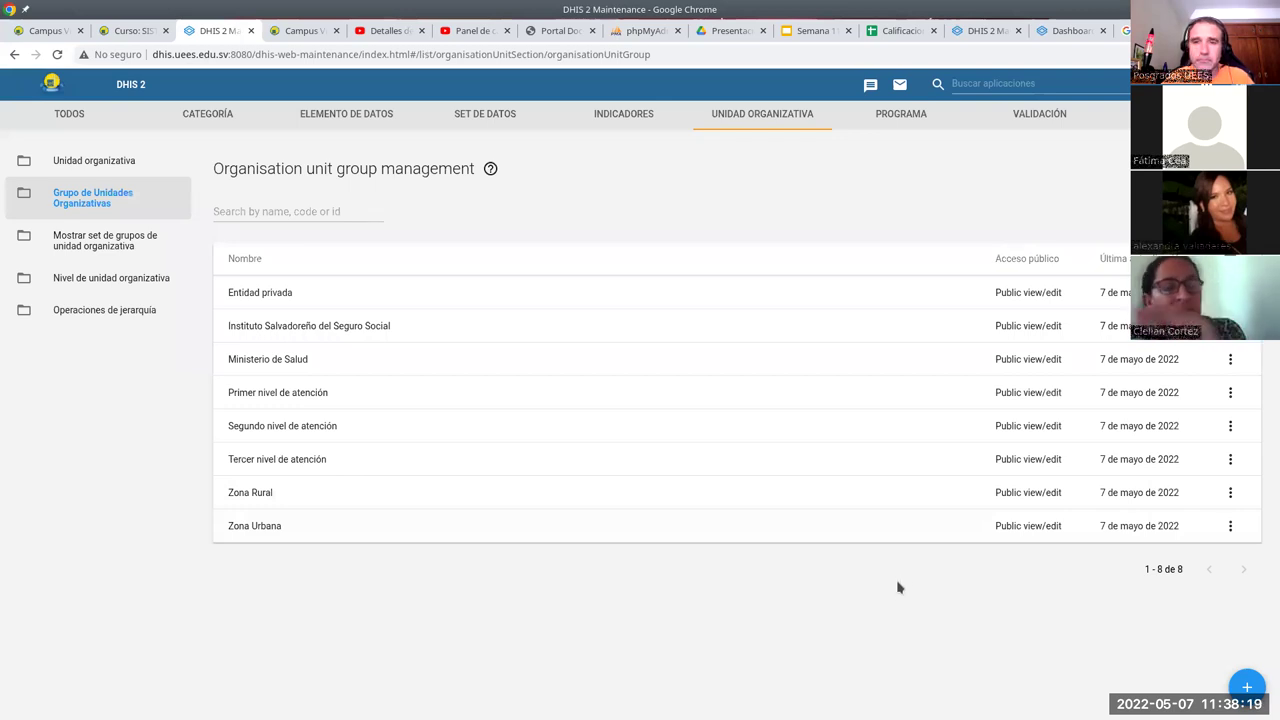
left_click(105, 165)
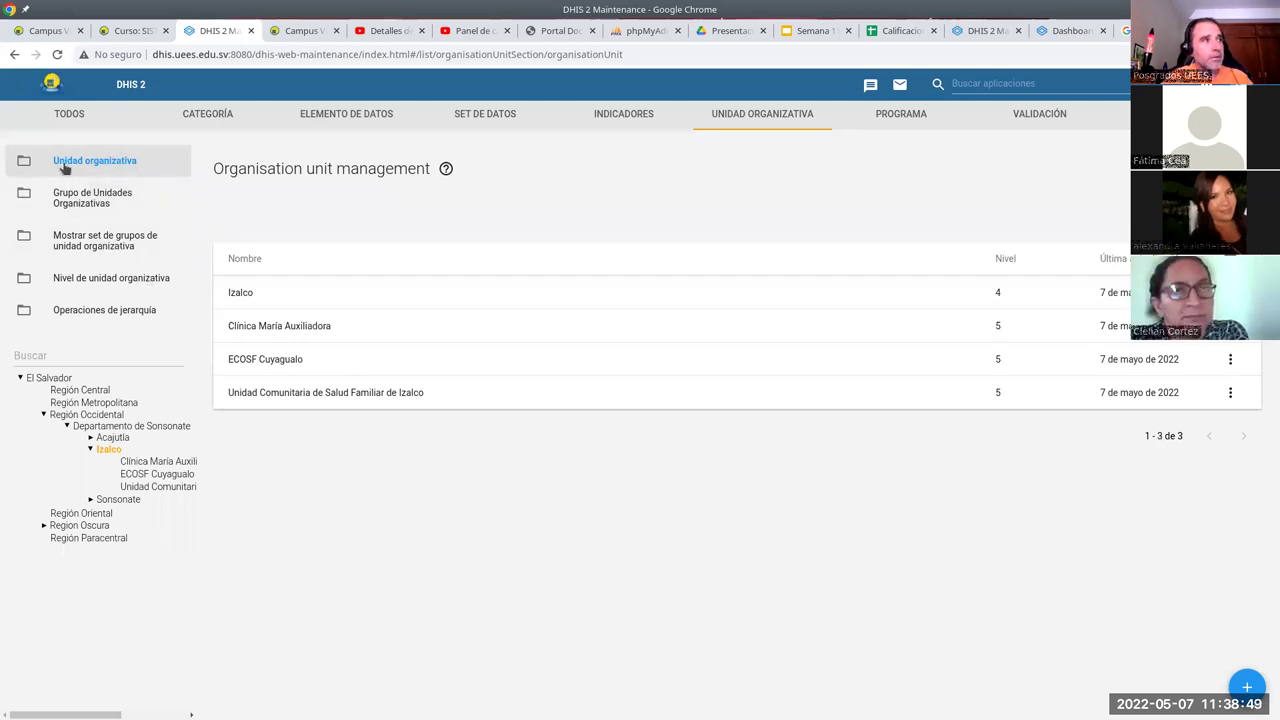
Start an organisation unit group set named "Caracterización de zona" with the short name "RurUrb"
left_click(116, 248)
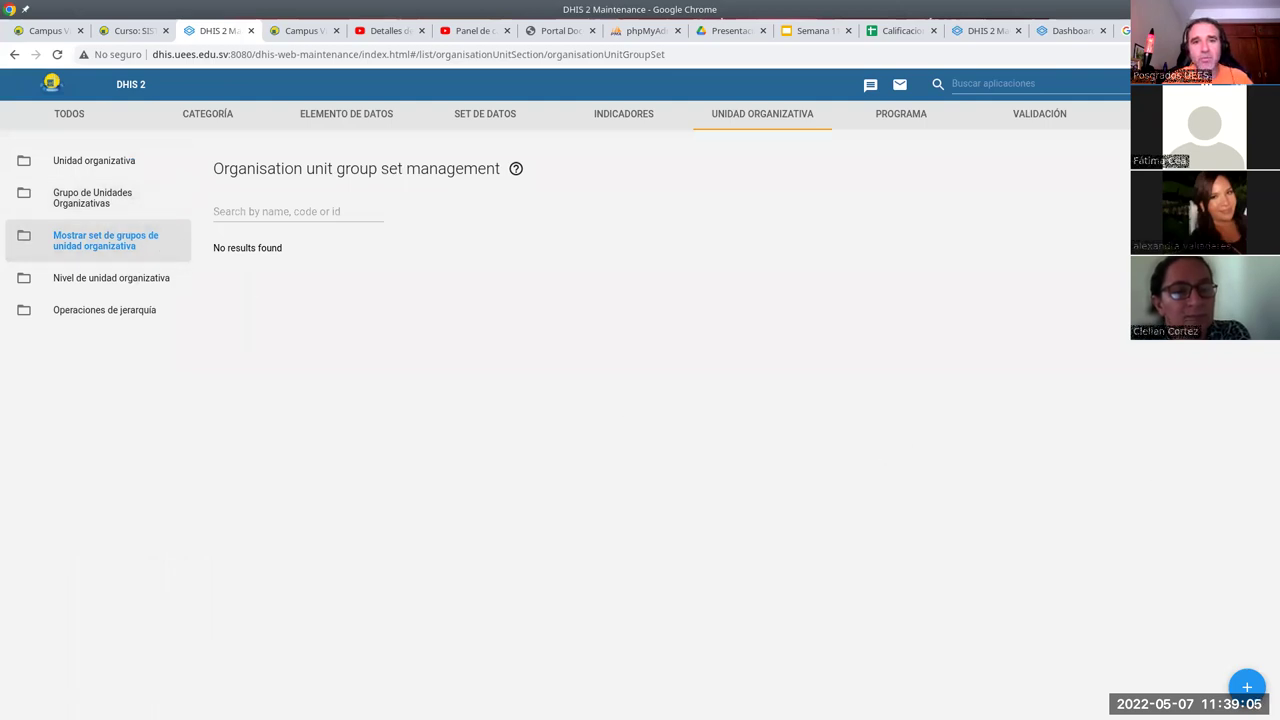
left_click(1247, 687)
left_click(158, 281)
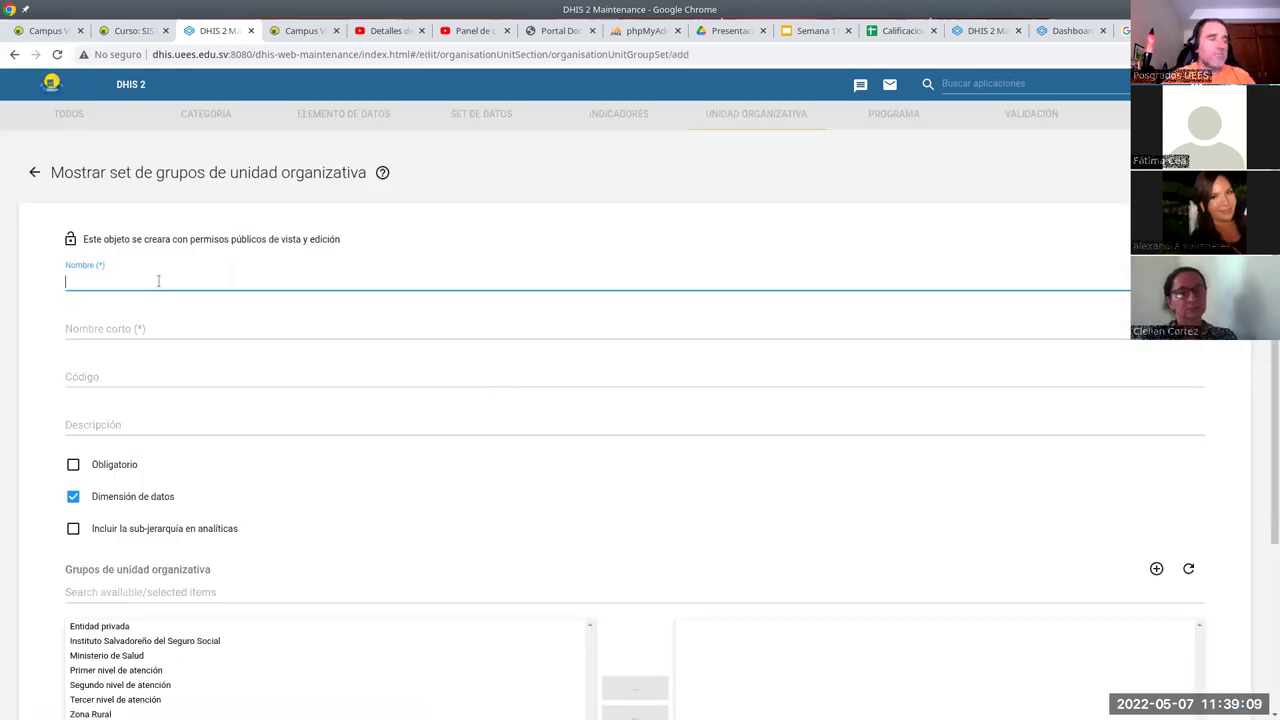
type("Cara")
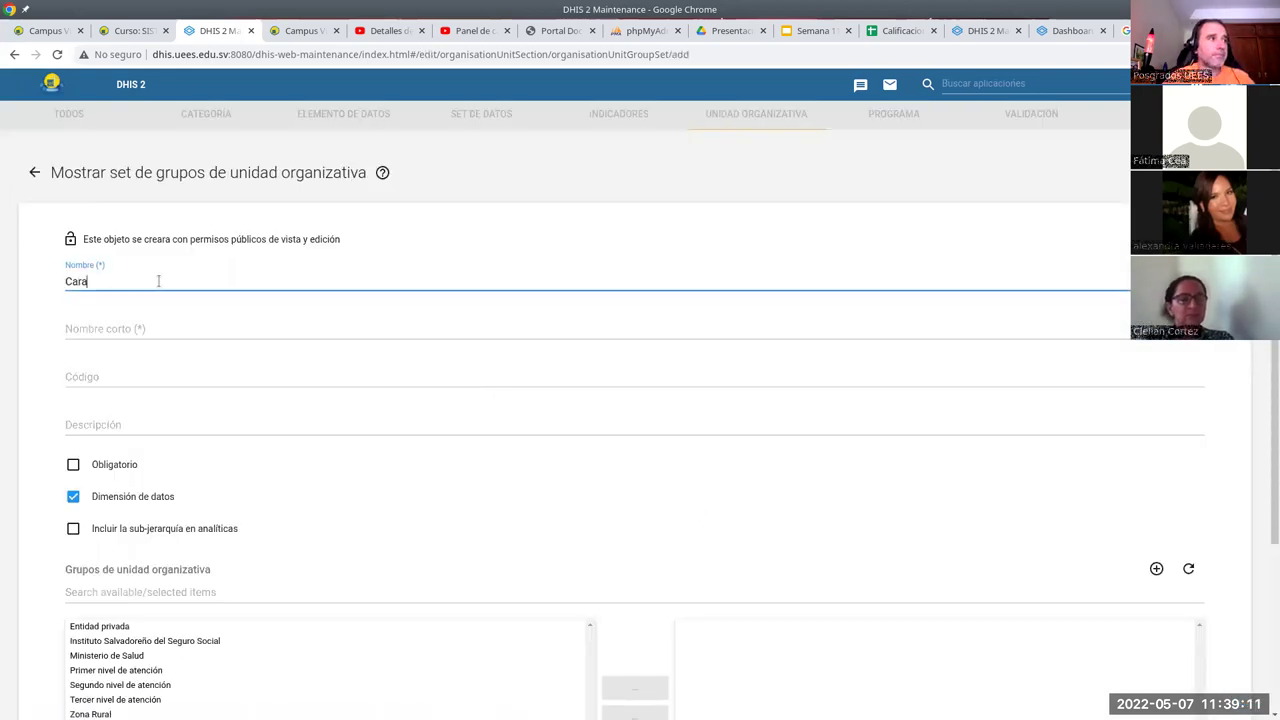
type("cterización")
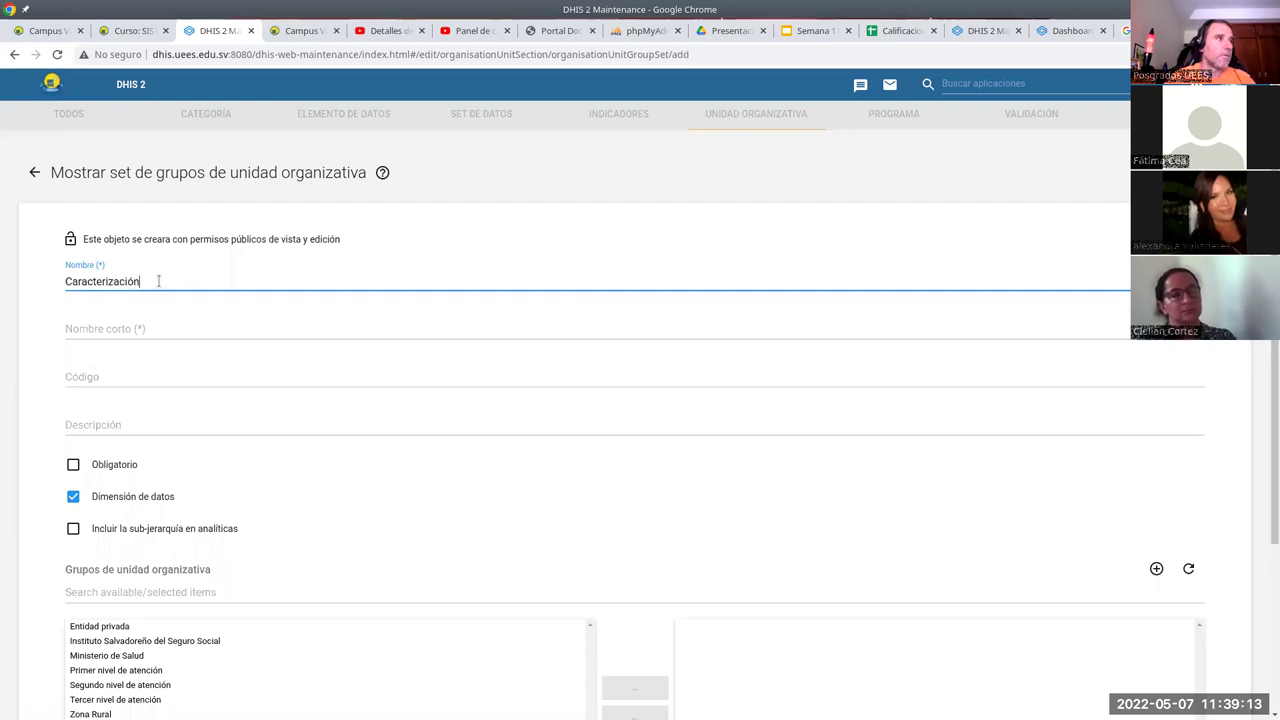
type(" de zona")
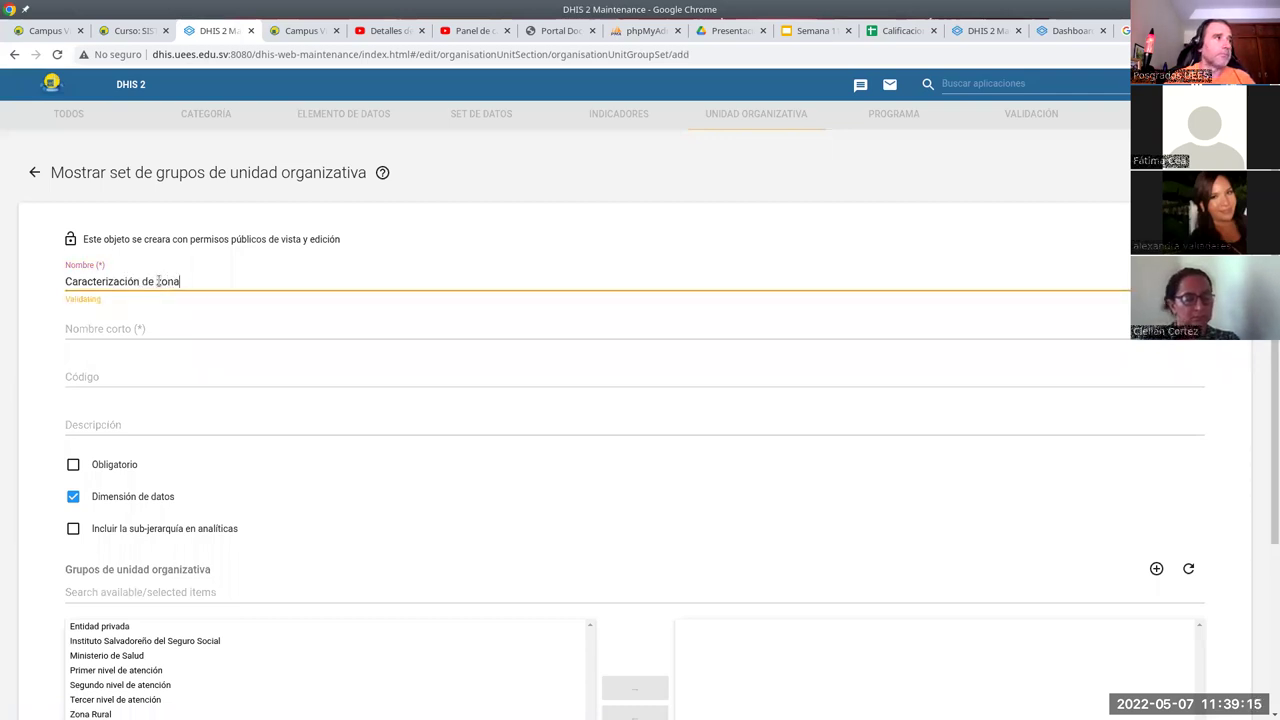
left_click(169, 330)
type("C")
key("BackSpace")
type("RU")
key("BackSpace")
type("urUrb")
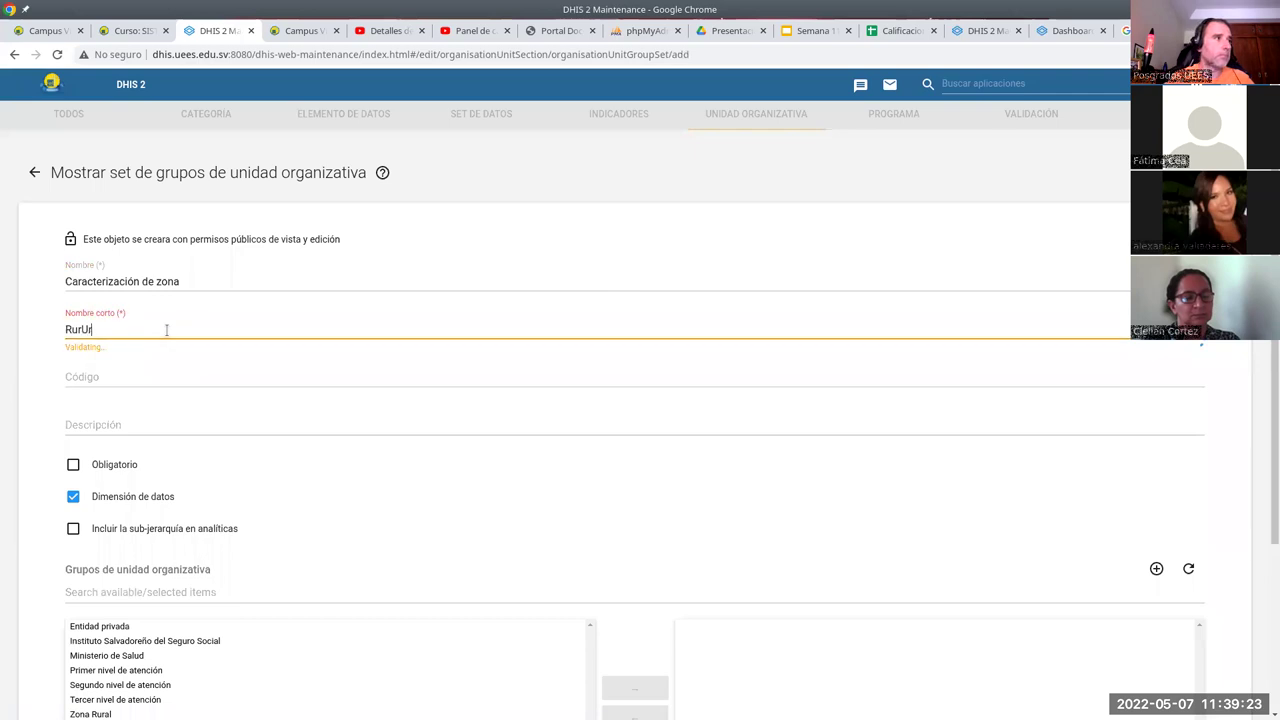
Add the Zona Rural and Zona Urbana groups to the Caracterización de zona set and save it
scroll(190, 470, "down", 1)
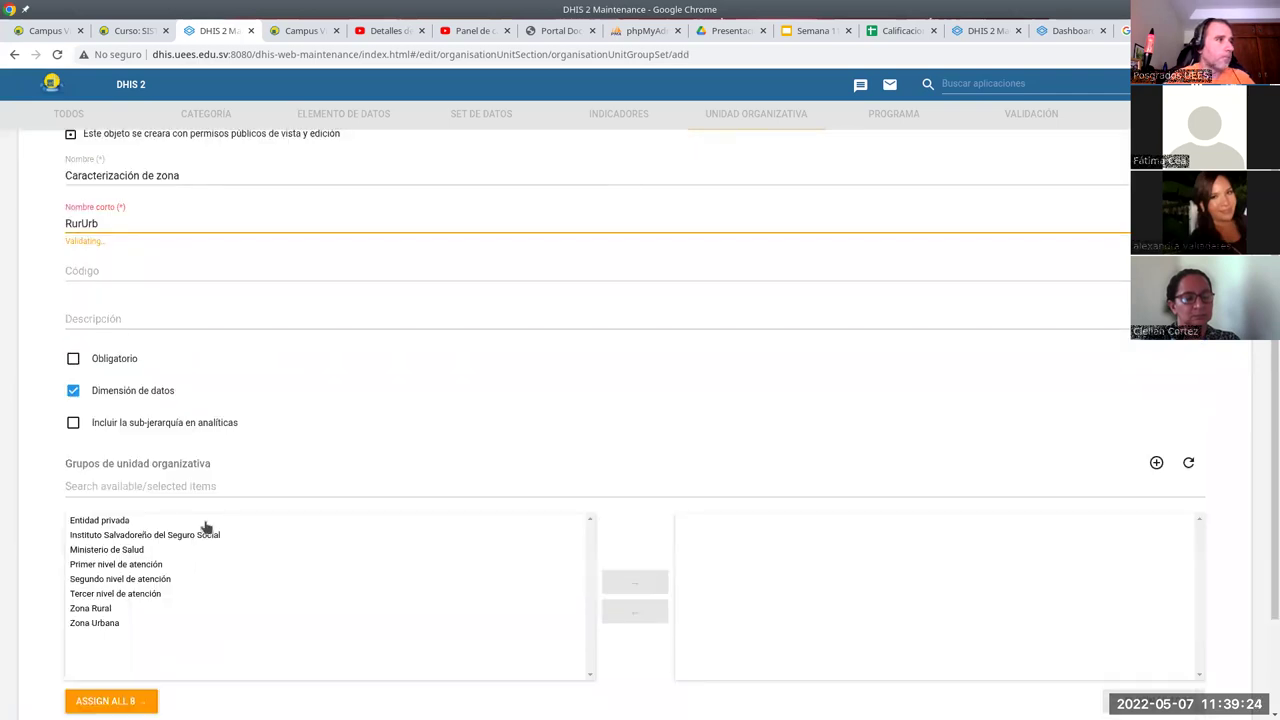
left_click(103, 609)
left_click(99, 626)
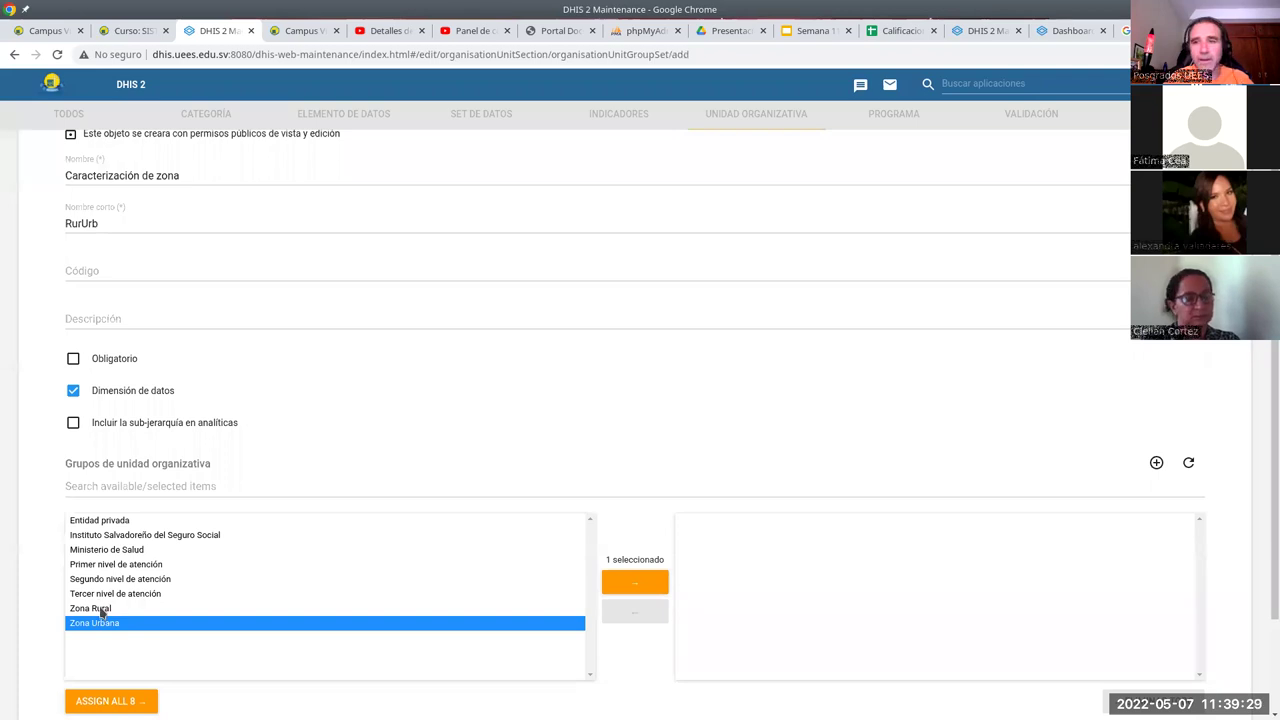
left_click(111, 612, "ctrl")
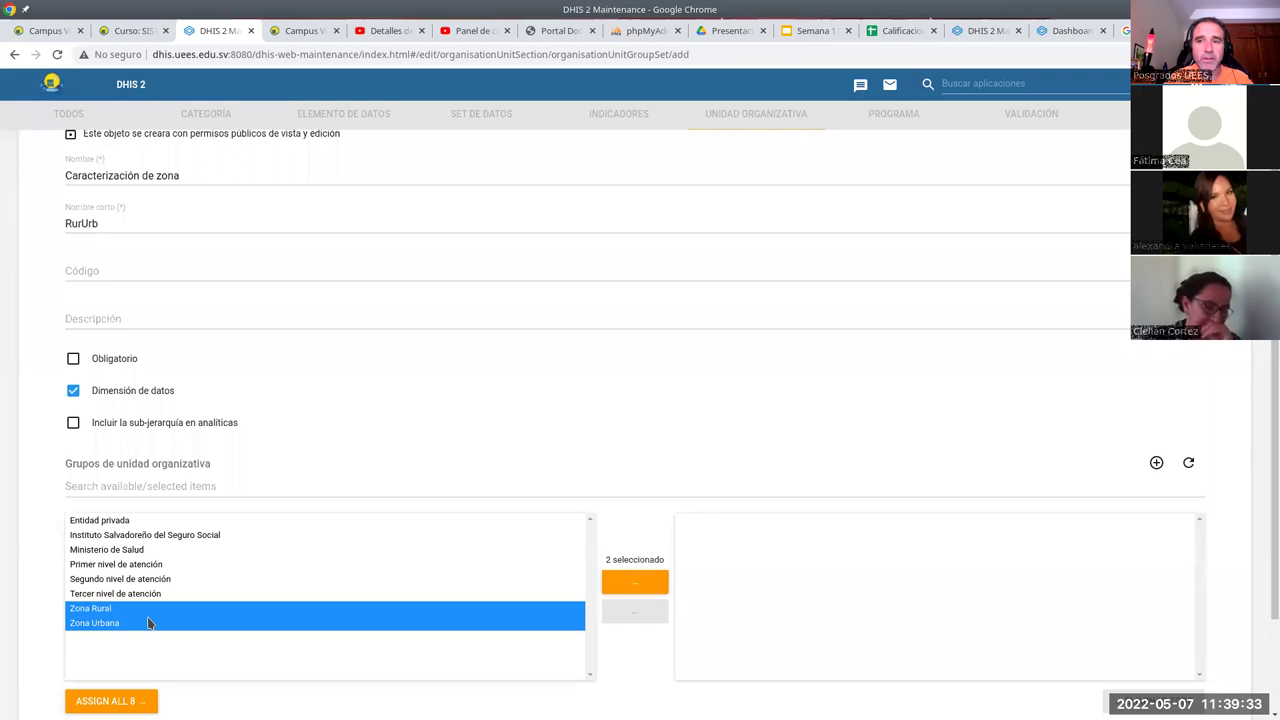
left_click(626, 584)
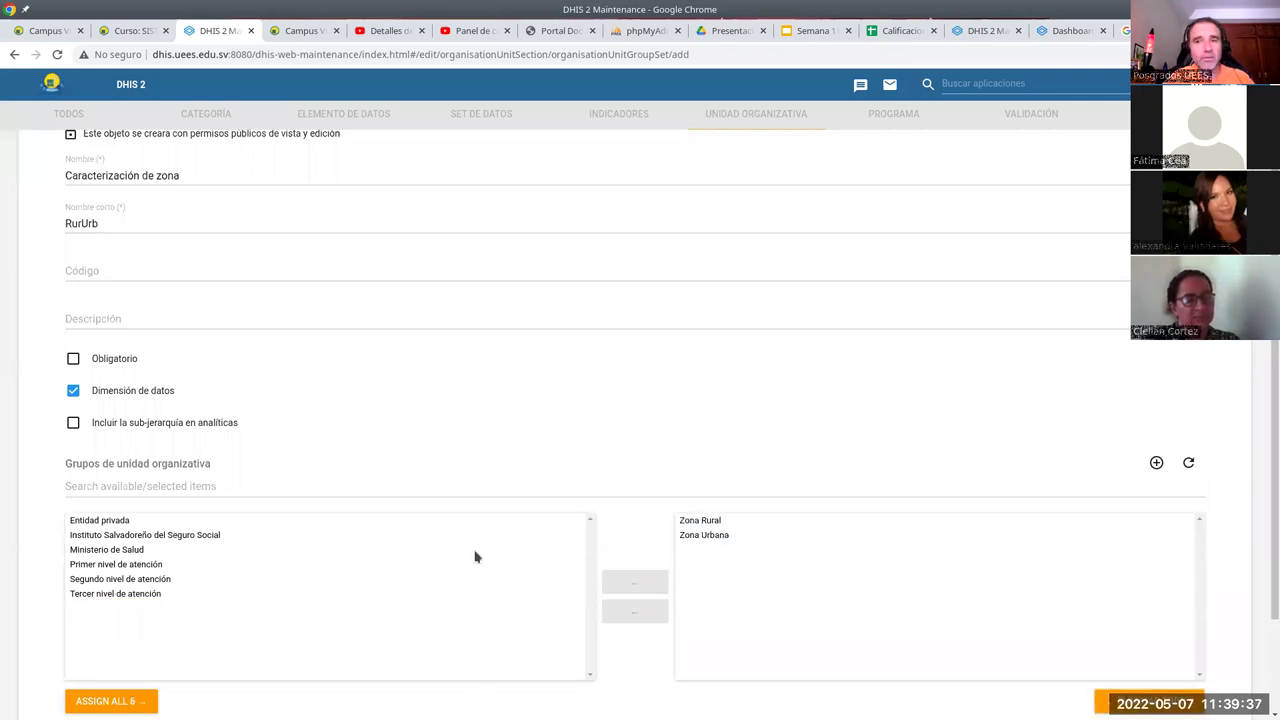
scroll(416, 468, "up", 1)
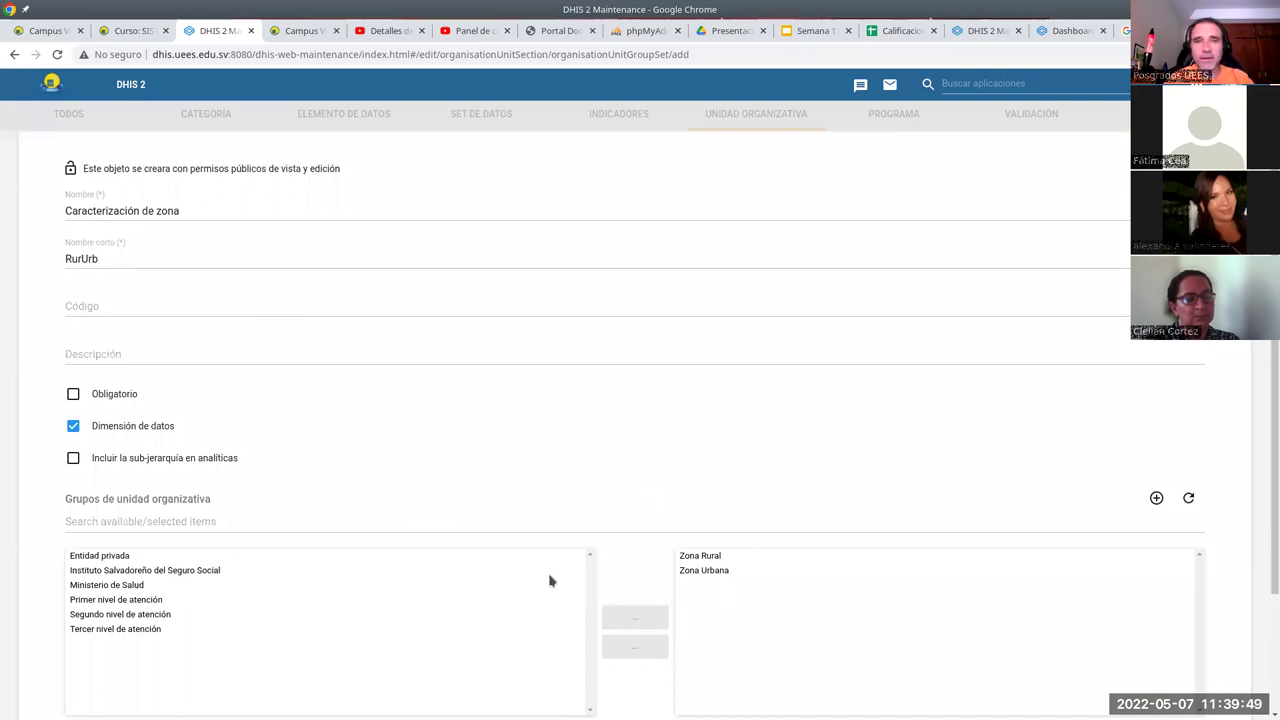
scroll(551, 580, "down", 2)
left_click(138, 681)
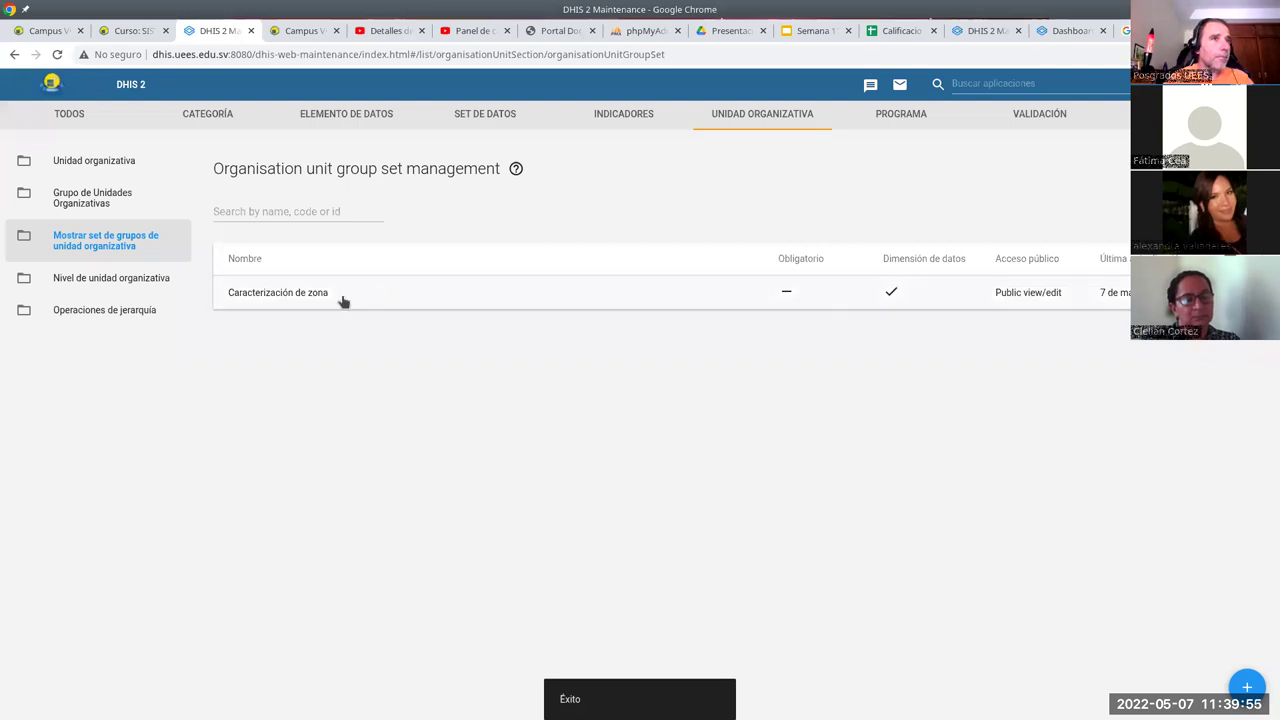
Reopen the Caracterización de zona group set, mark it as Obligatorio and save it
left_click(289, 294)
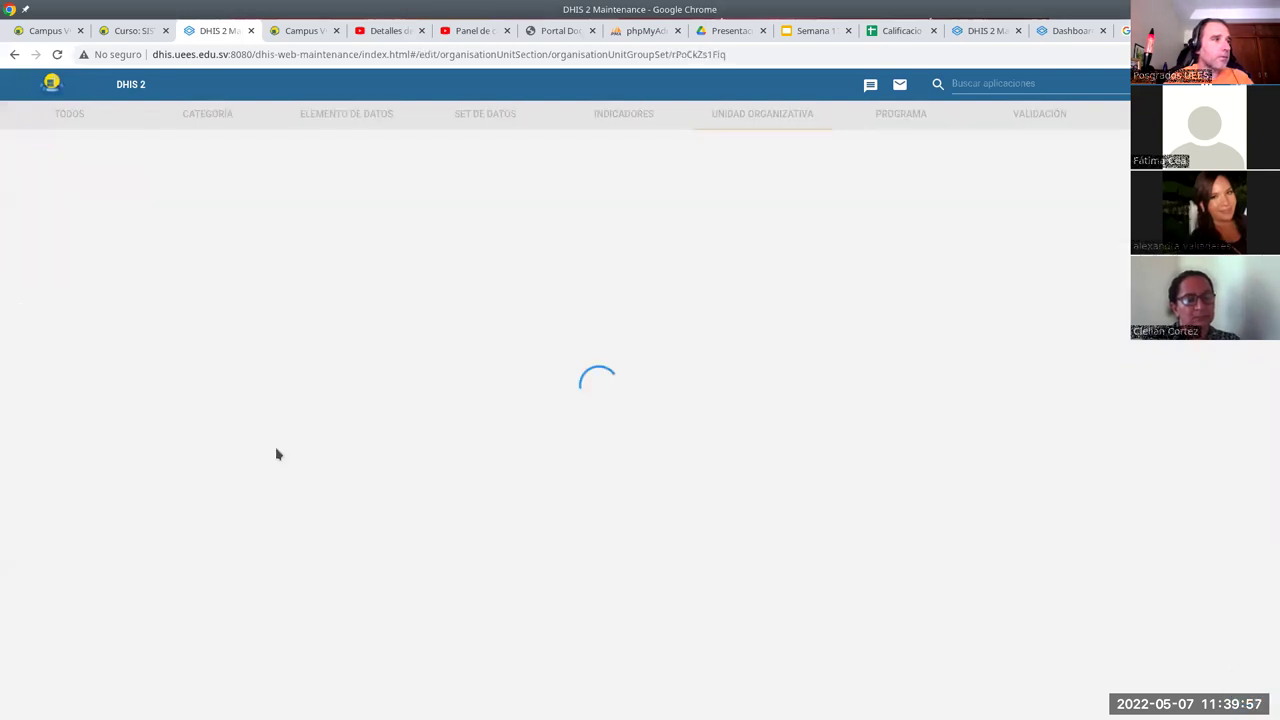
scroll(60, 310, "down", 2)
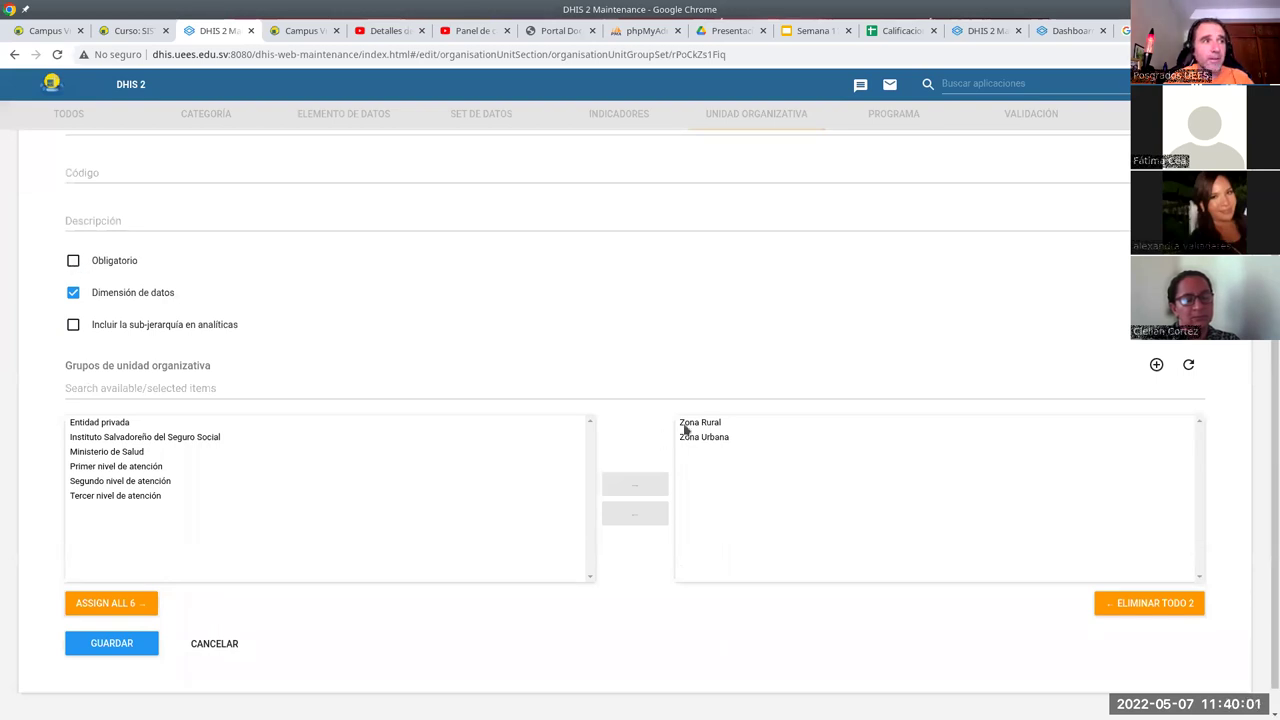
key("space")
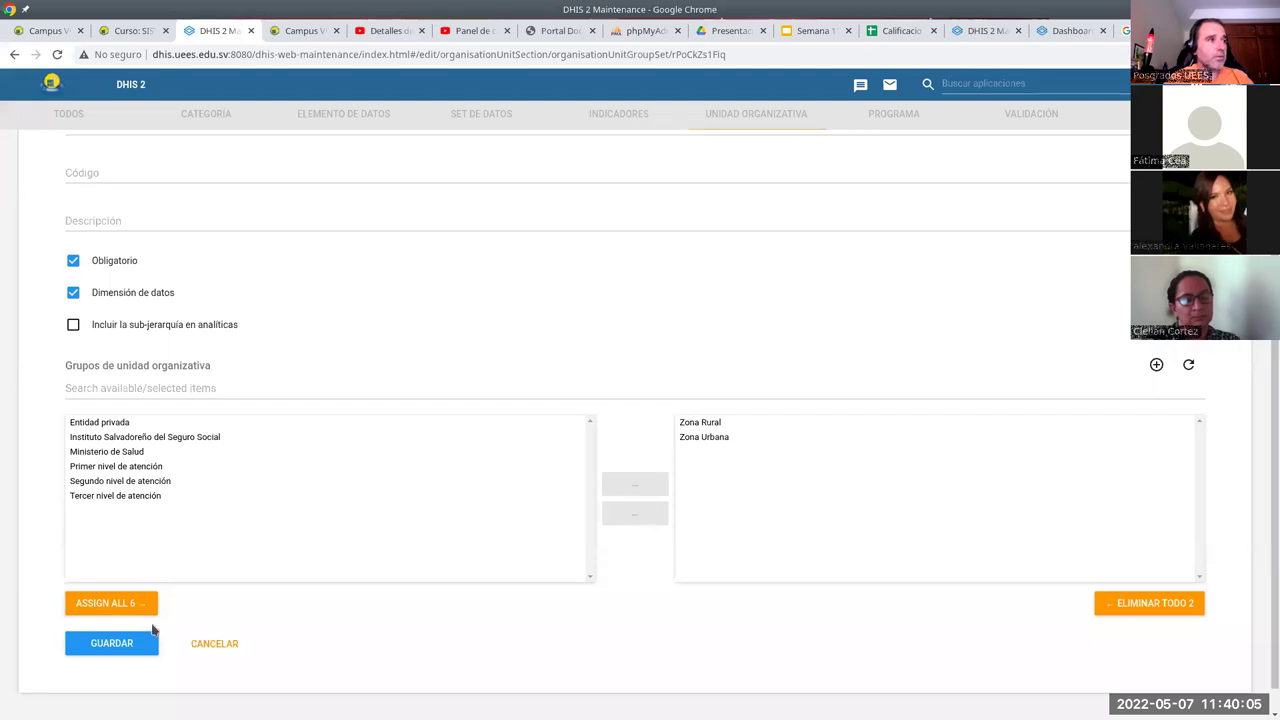
left_click(107, 643)
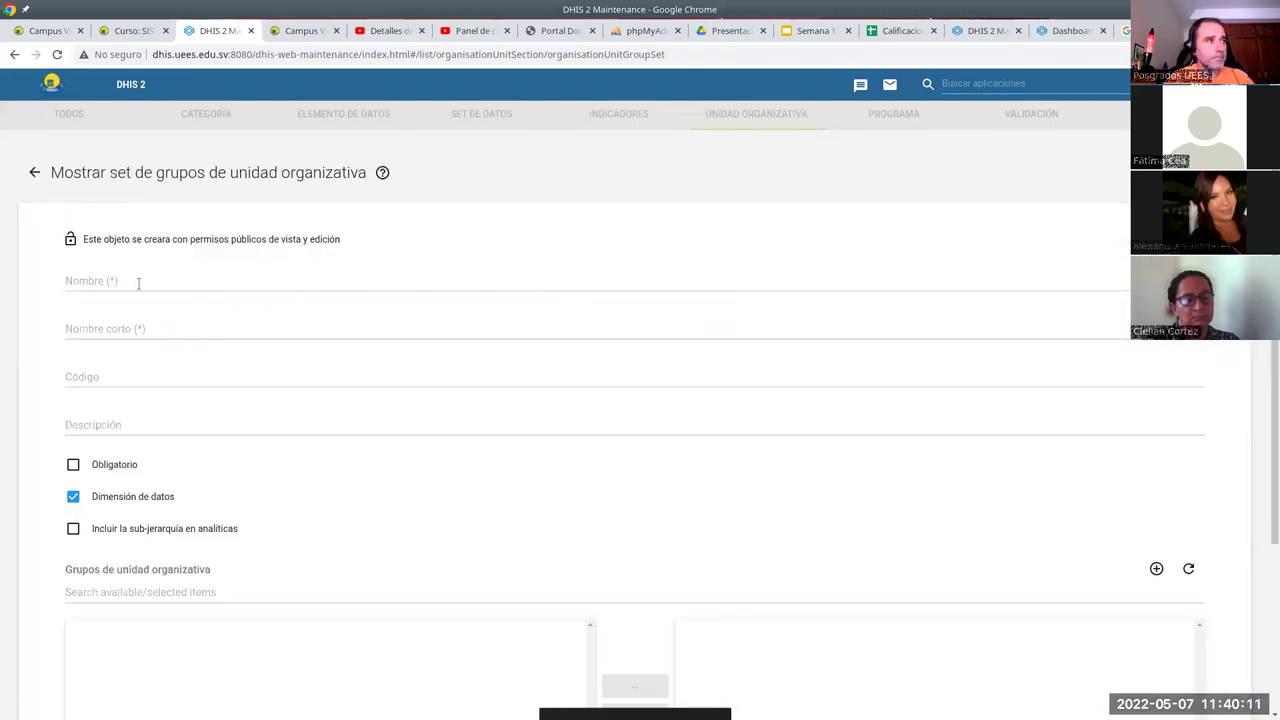
Start another organisation unit group set named "Nivel de atención" with the short name "NivAt"
left_click(138, 283)
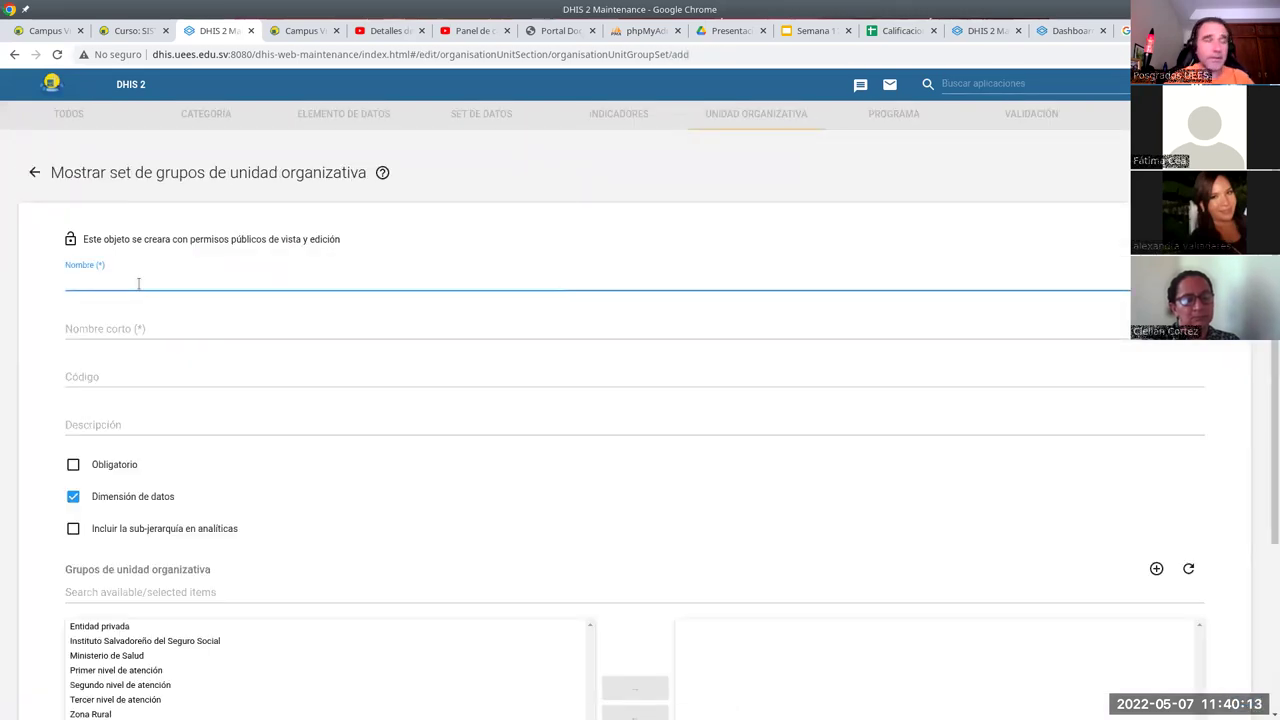
type("Nivel")
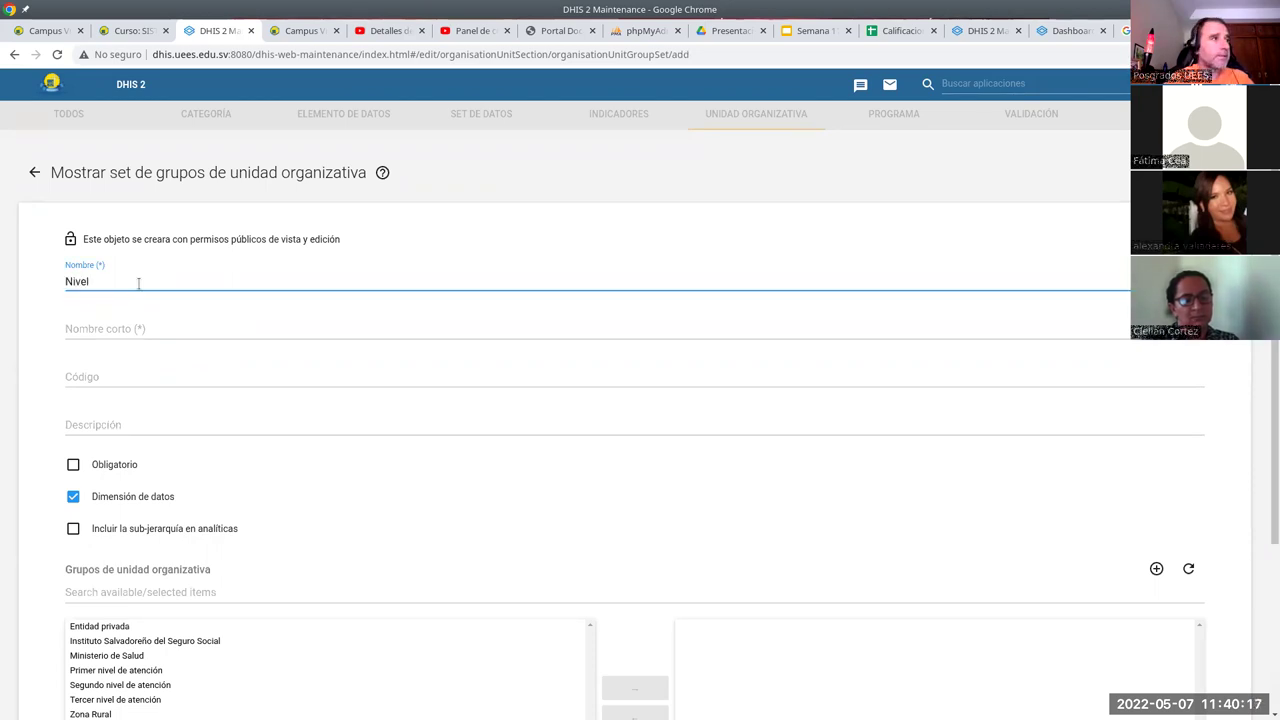
type(" de atención")
left_click(121, 330)
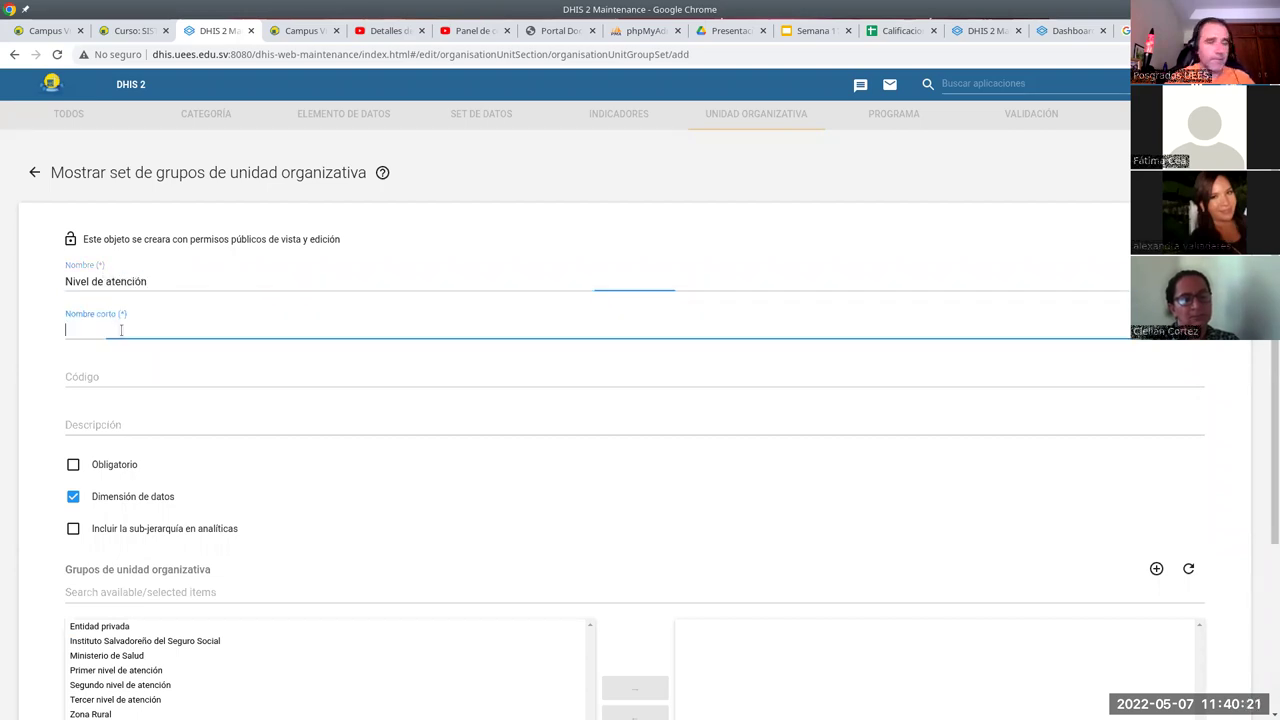
type("Ni")
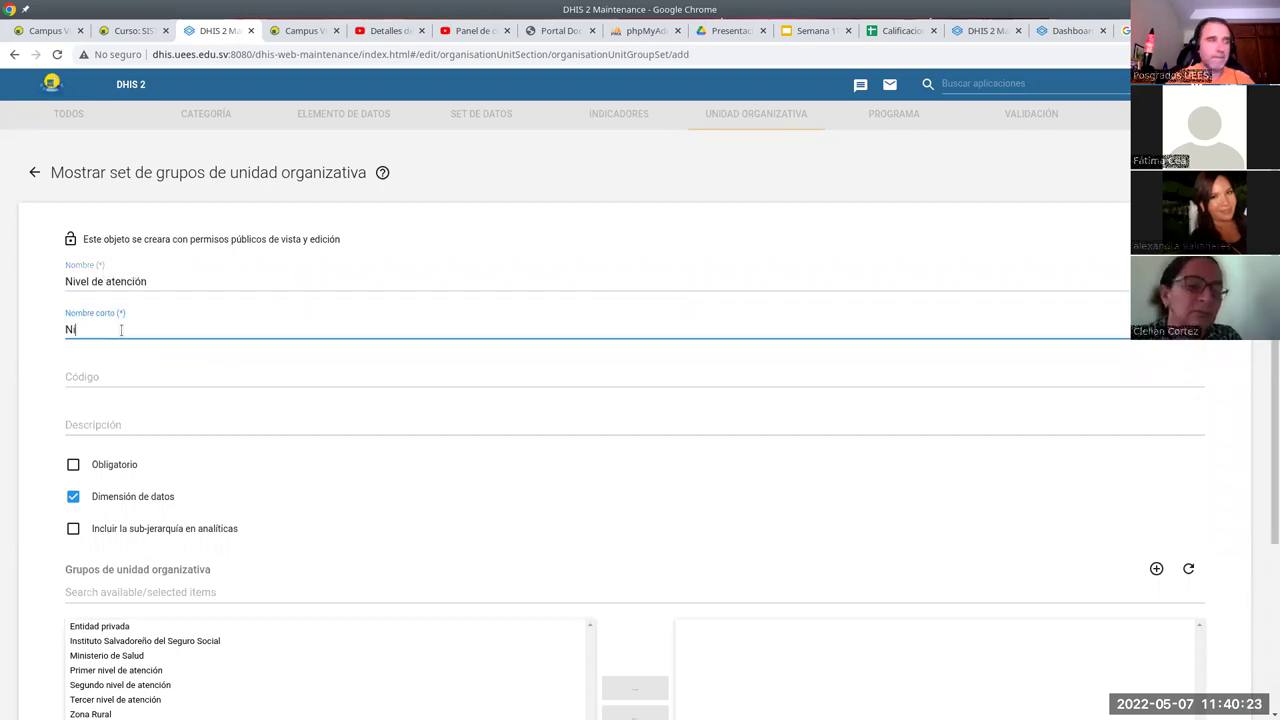
type("vAt")
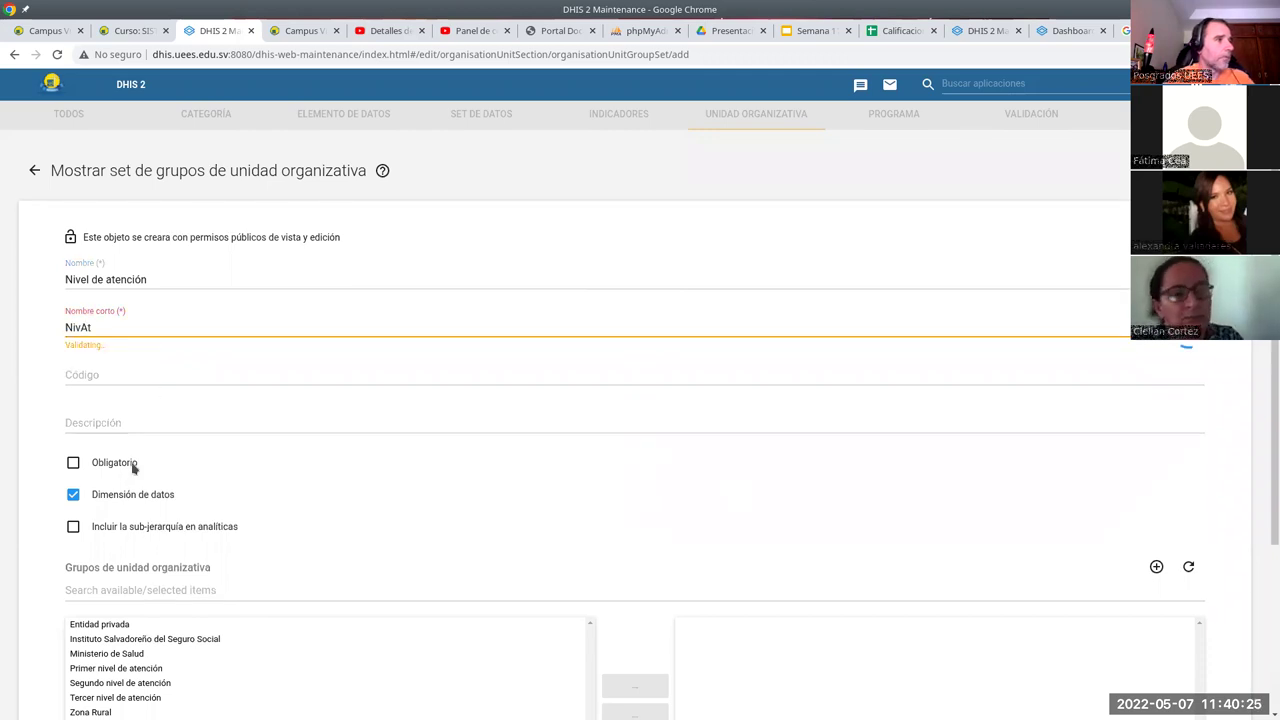
Add the Primer, Segundo and Tercer nivel de atención groups to the Nivel de atención set and save it
scroll(120, 480, "down", 3)
left_click(100, 494)
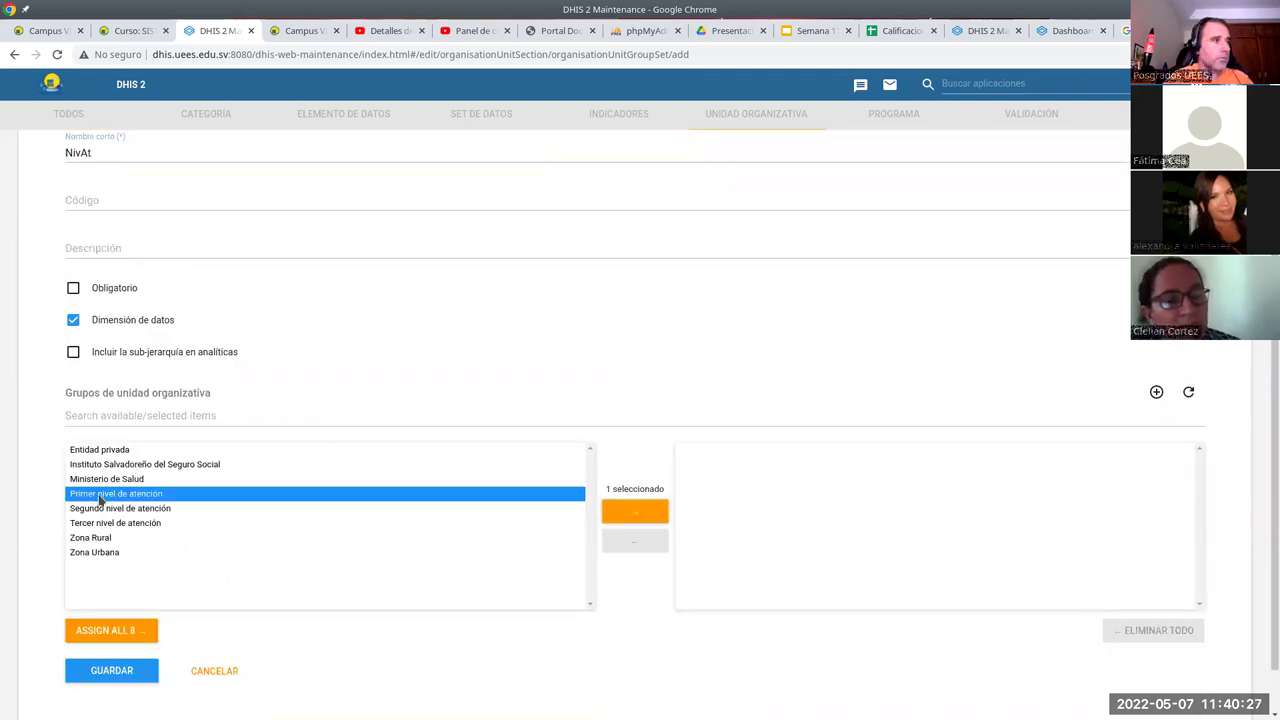
left_click(102, 508, "ctrl")
left_click(103, 524, "ctrl")
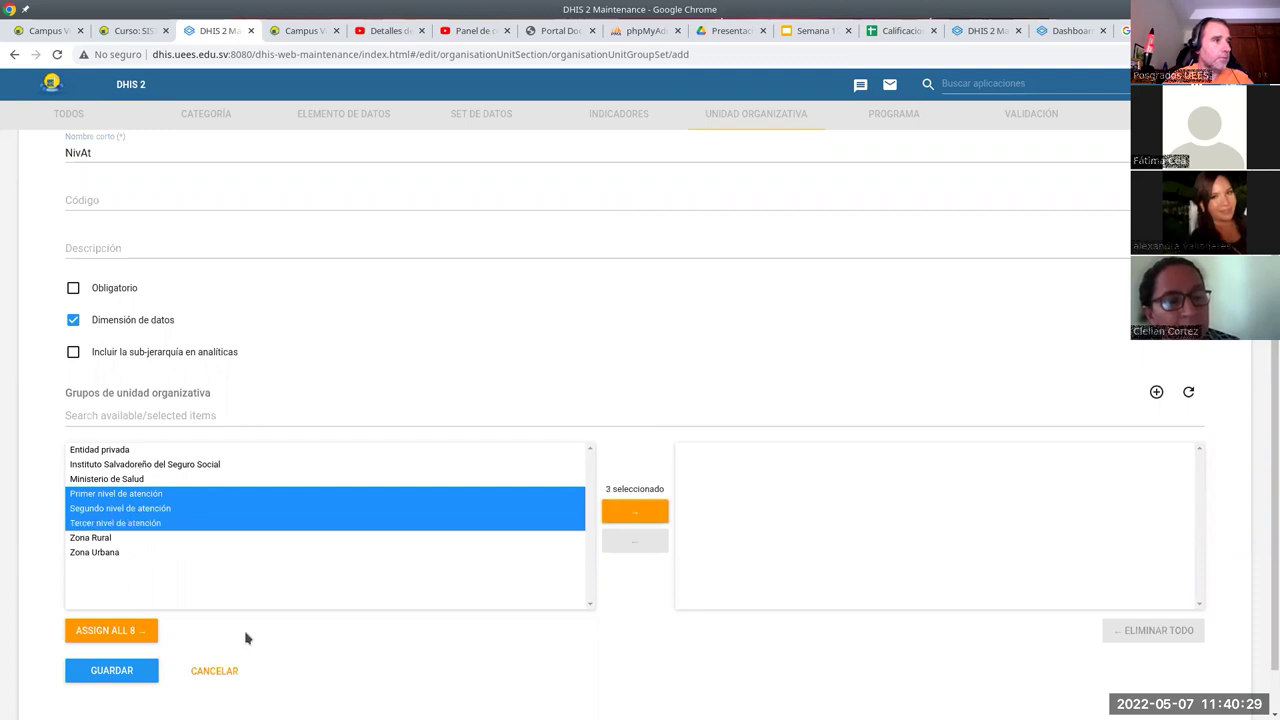
left_click(646, 518)
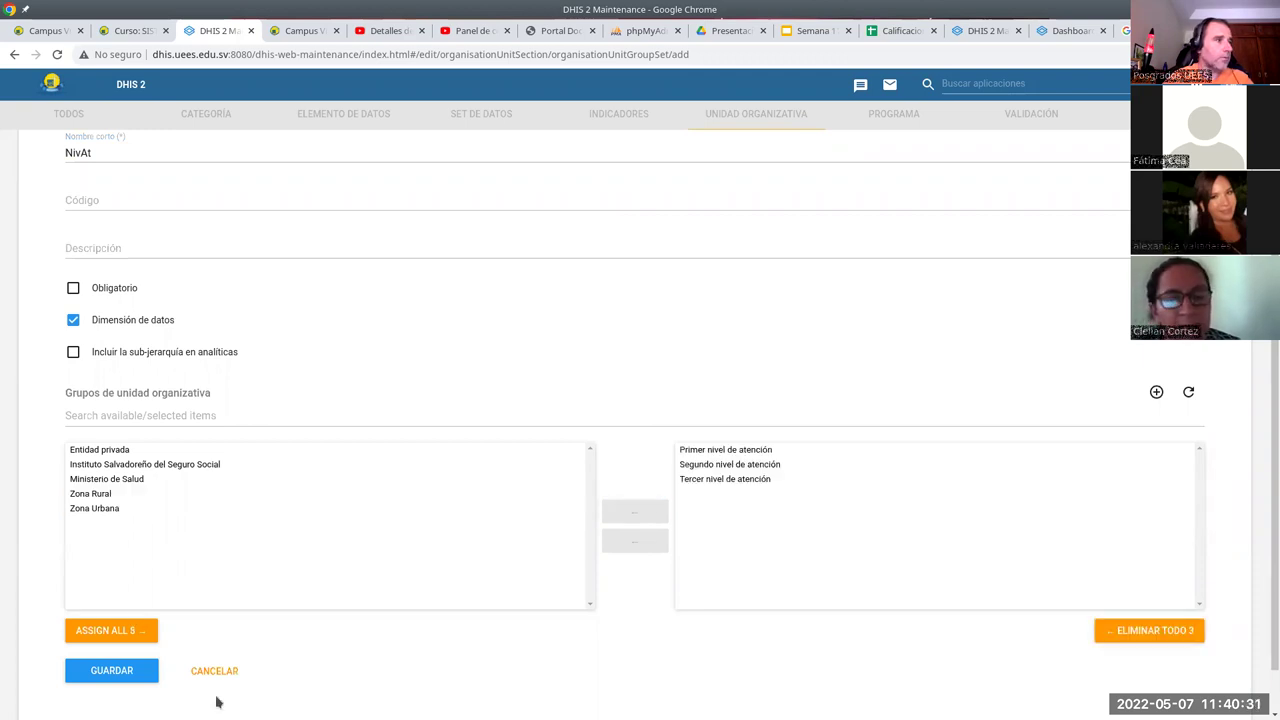
left_click(107, 672)
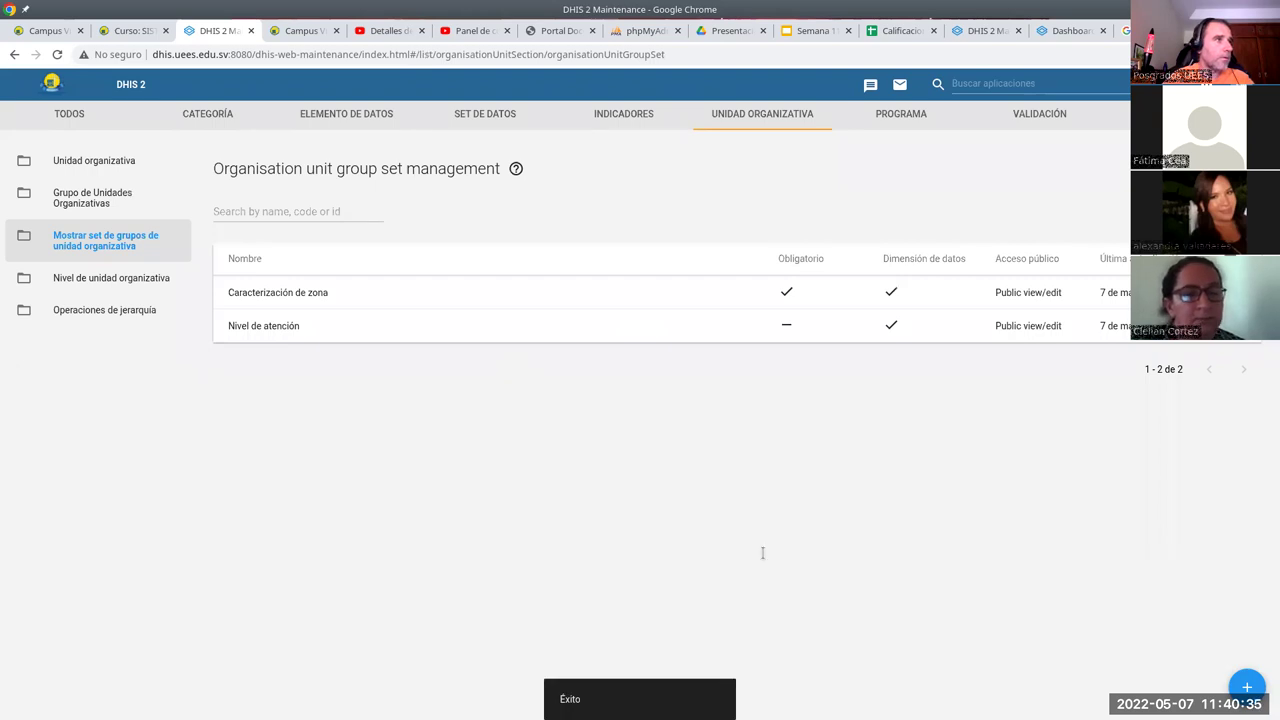
Start a group set named "Sector", marked Obligatorio, with Entidad privada, Instituto Salvadoreño del Seguro Social and Ministerio de Salud highlighted for assignment
key("alt+Right")
left_click(108, 284)
type("Se")
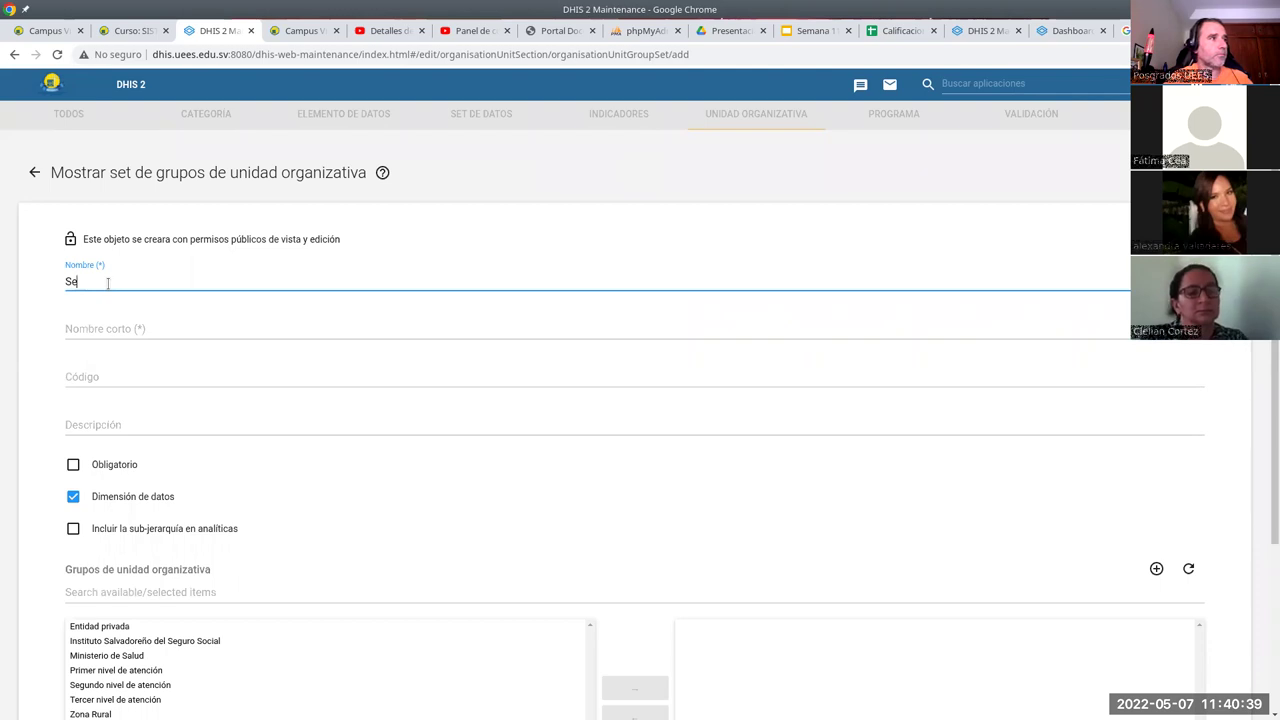
type("ctor")
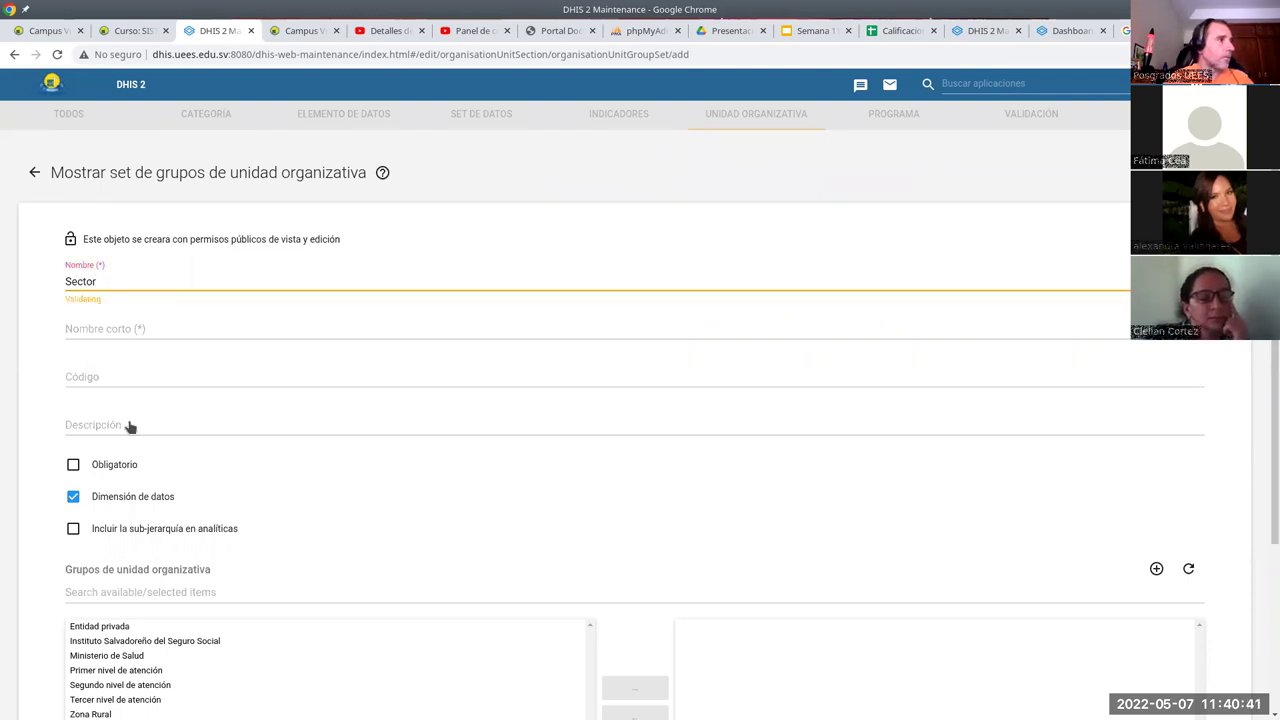
scroll(130, 427, "down", 3)
left_click(73, 323)
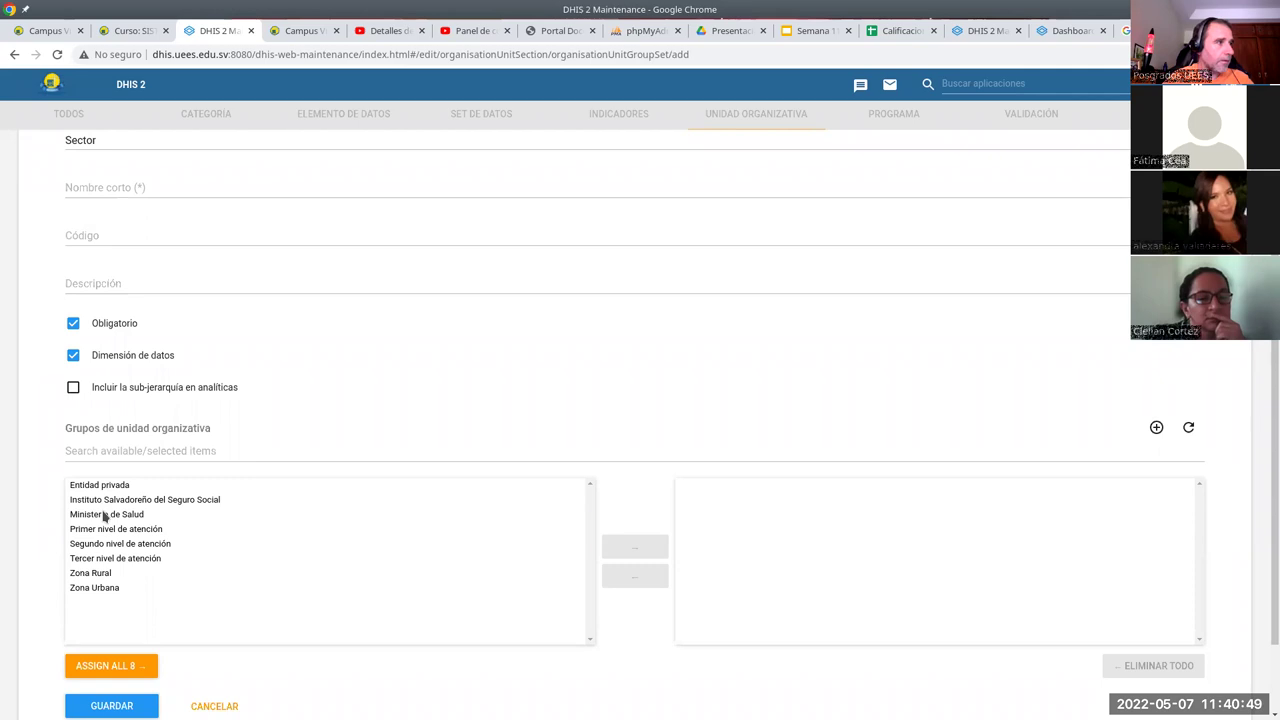
key("shift+Down")
key("shift+Down")
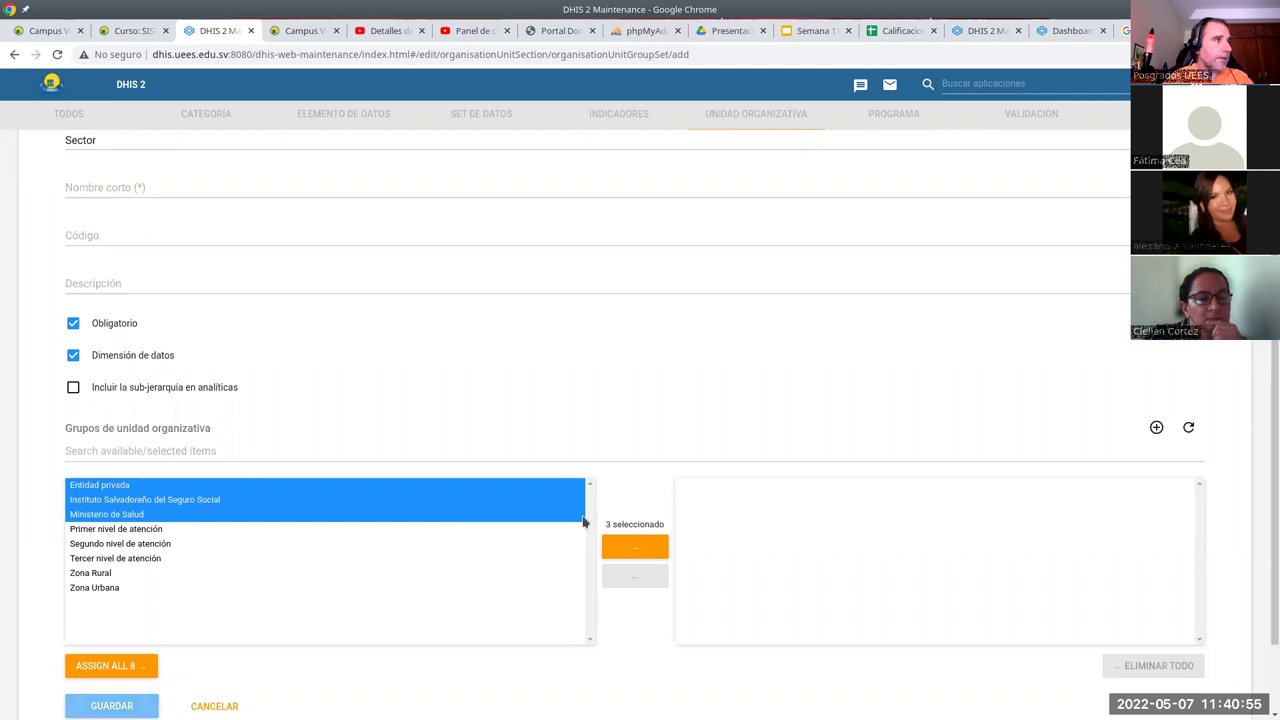
Give the new group set the short name "SecPrivPub" and extend its name to "Sector Público Privado"
scroll(138, 188, "up", 2)
left_click(140, 327)
type("SecPrivPub")
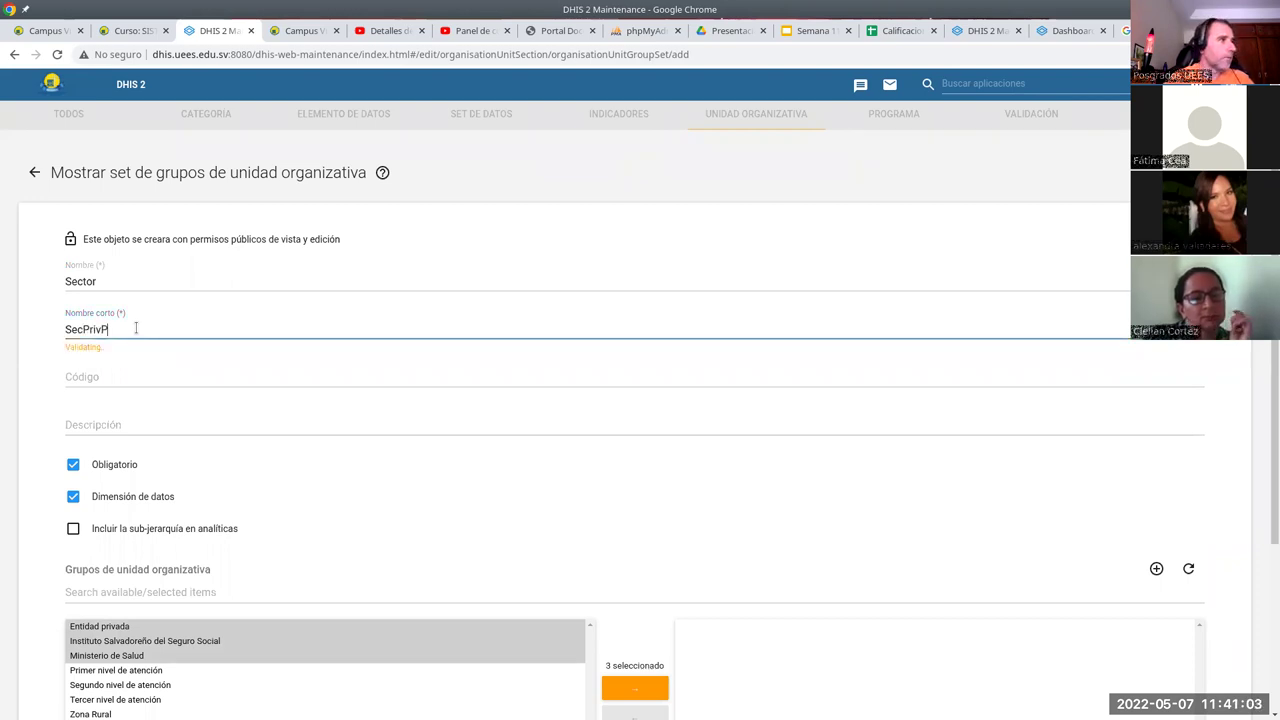
left_click(127, 281)
type("P")
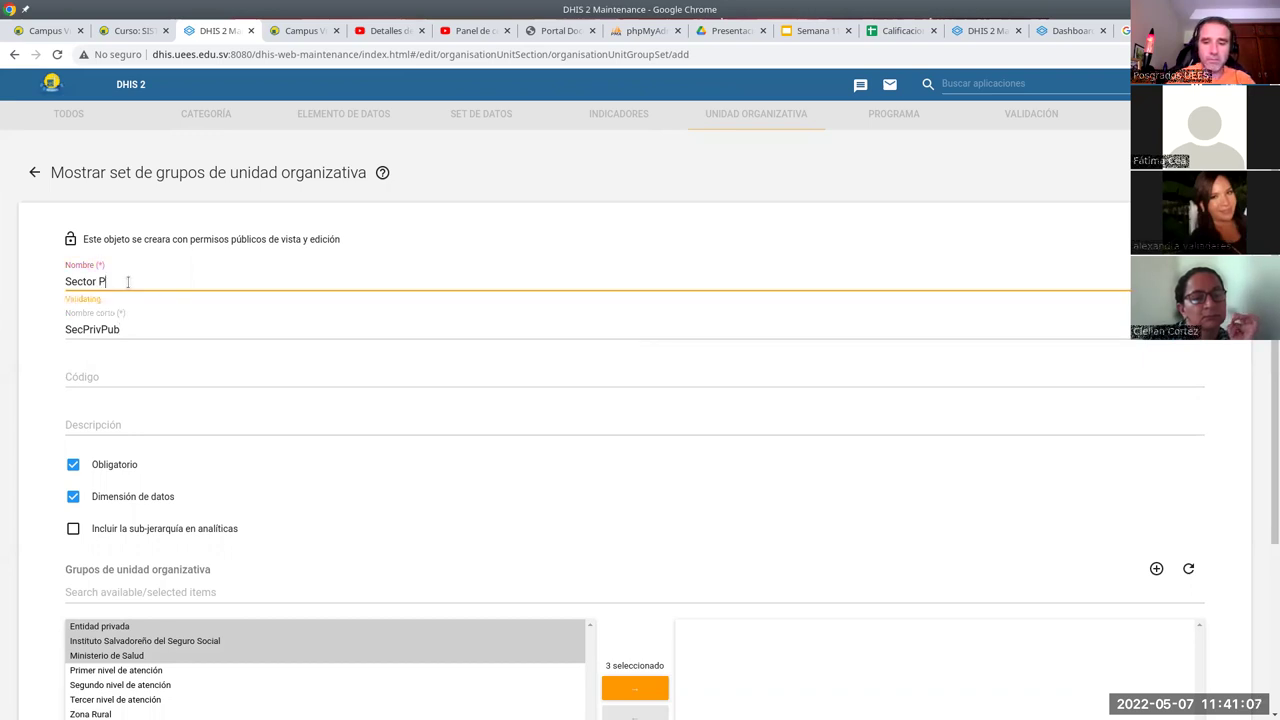
type("úblico")
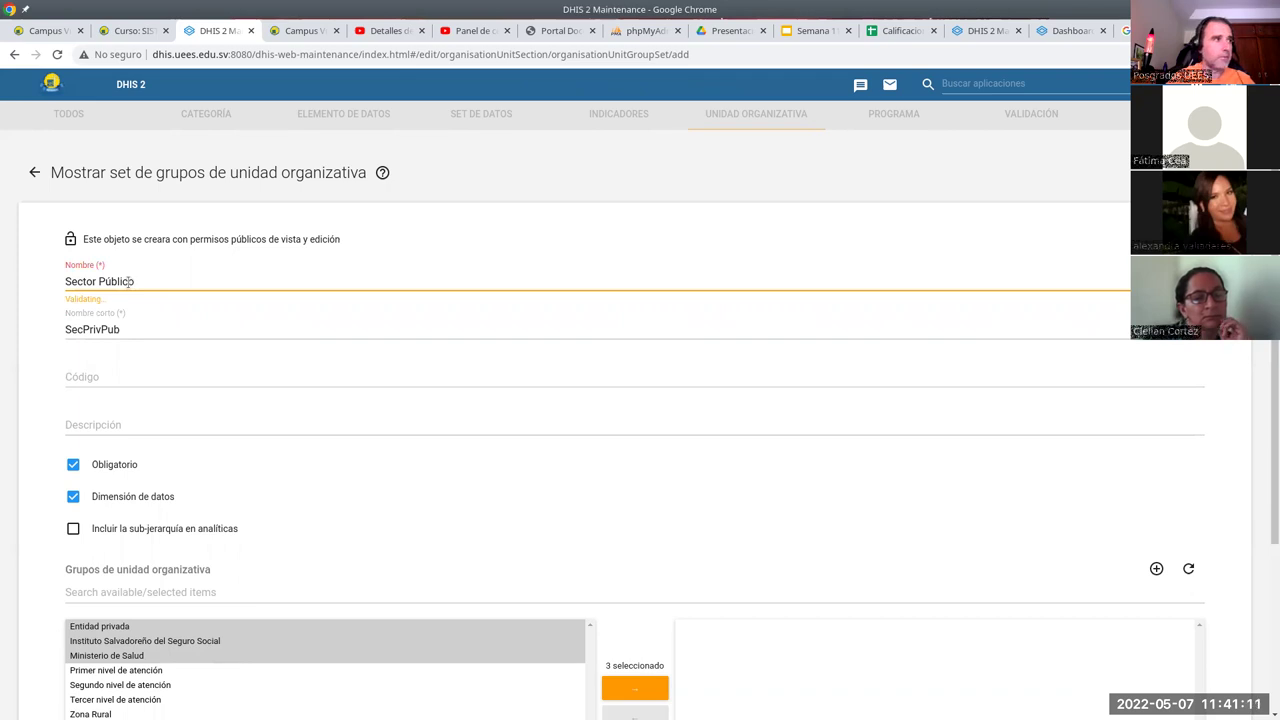
type(" Privado")
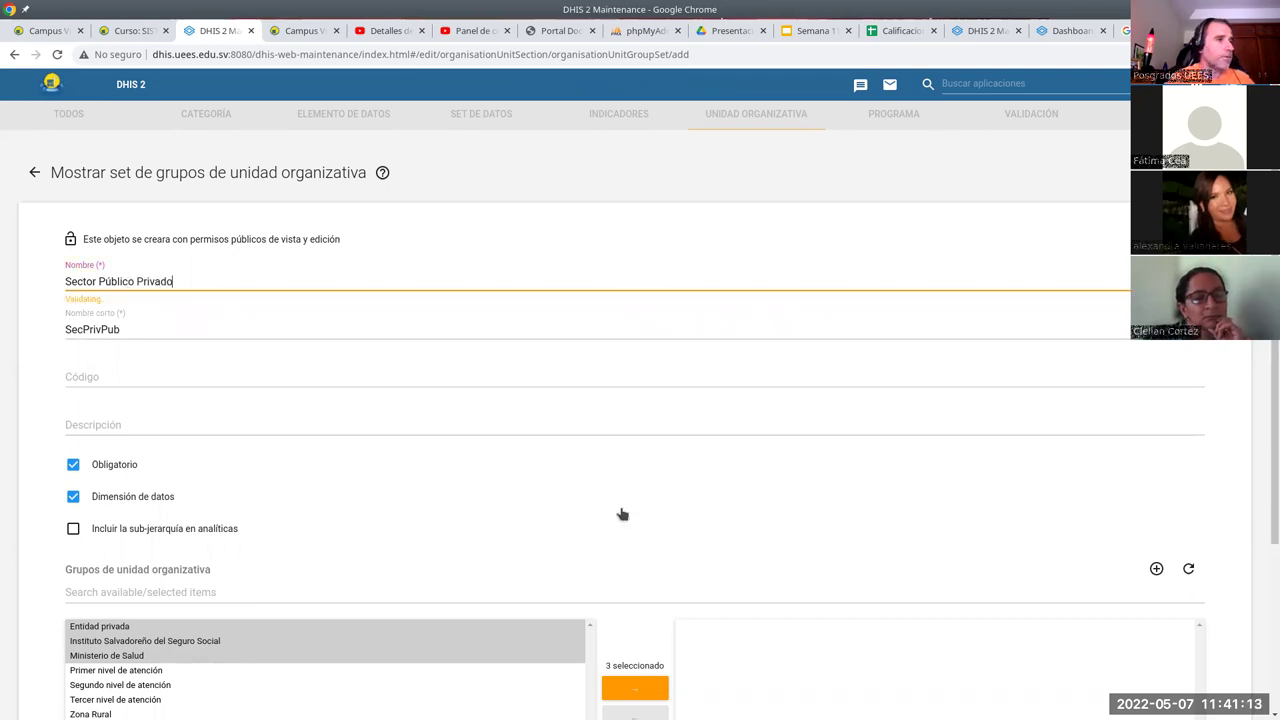
Assign the three highlighted institution groups to the Sector Público Privado set and save it
scroll(620, 514, "down", 3)
double_click(312, 582)
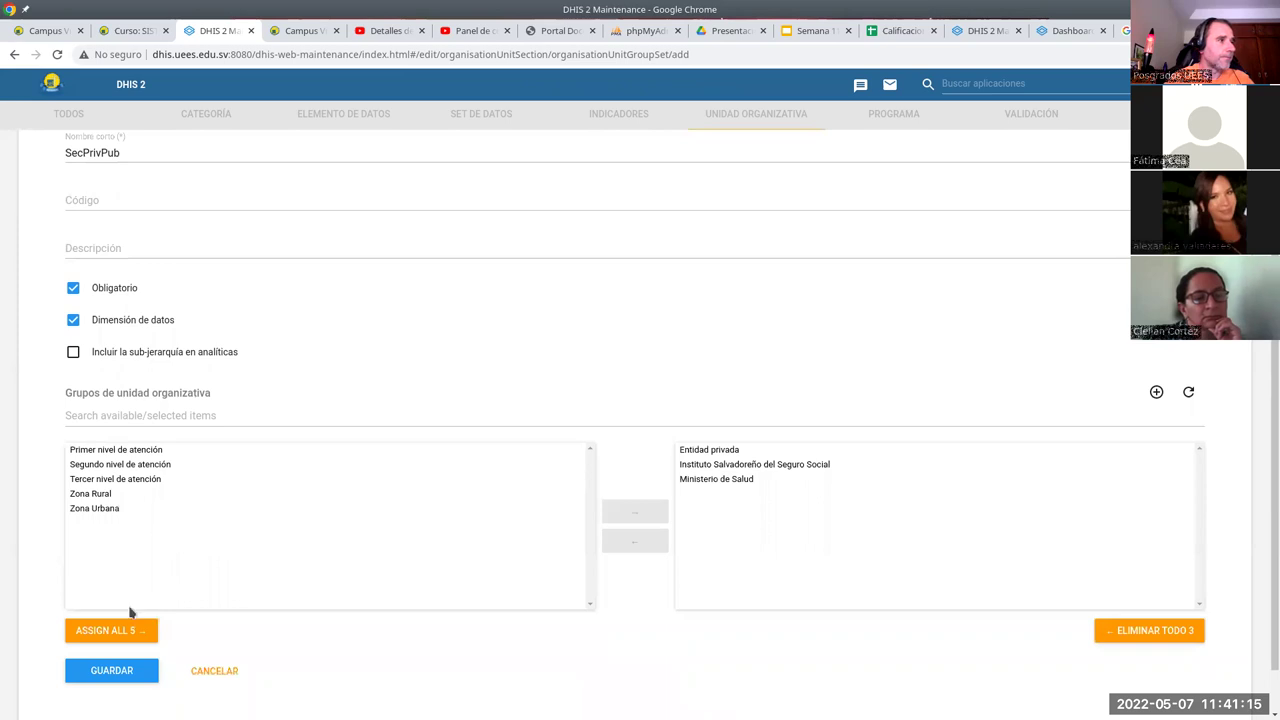
scroll(140, 610, "down", 1)
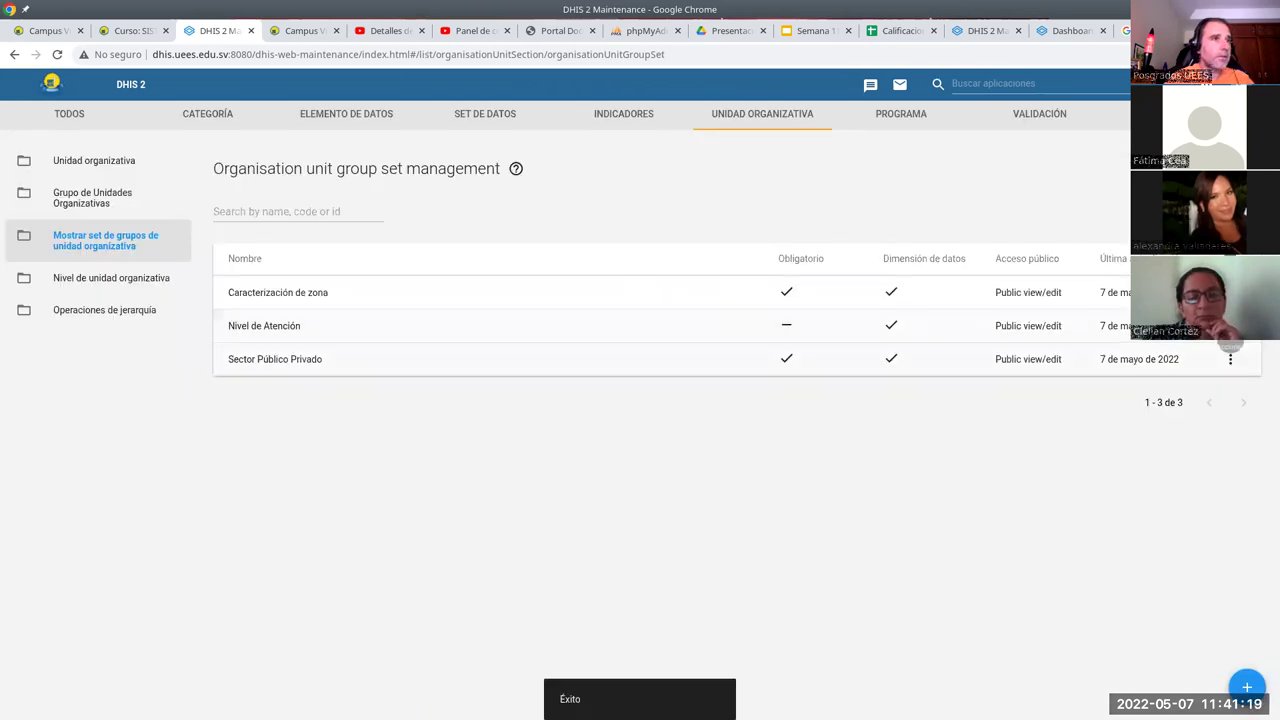
Reopen the Nivel de Atención group set, mark it as Obligatorio and save it
left_click(1230, 330)
left_click(1068, 346)
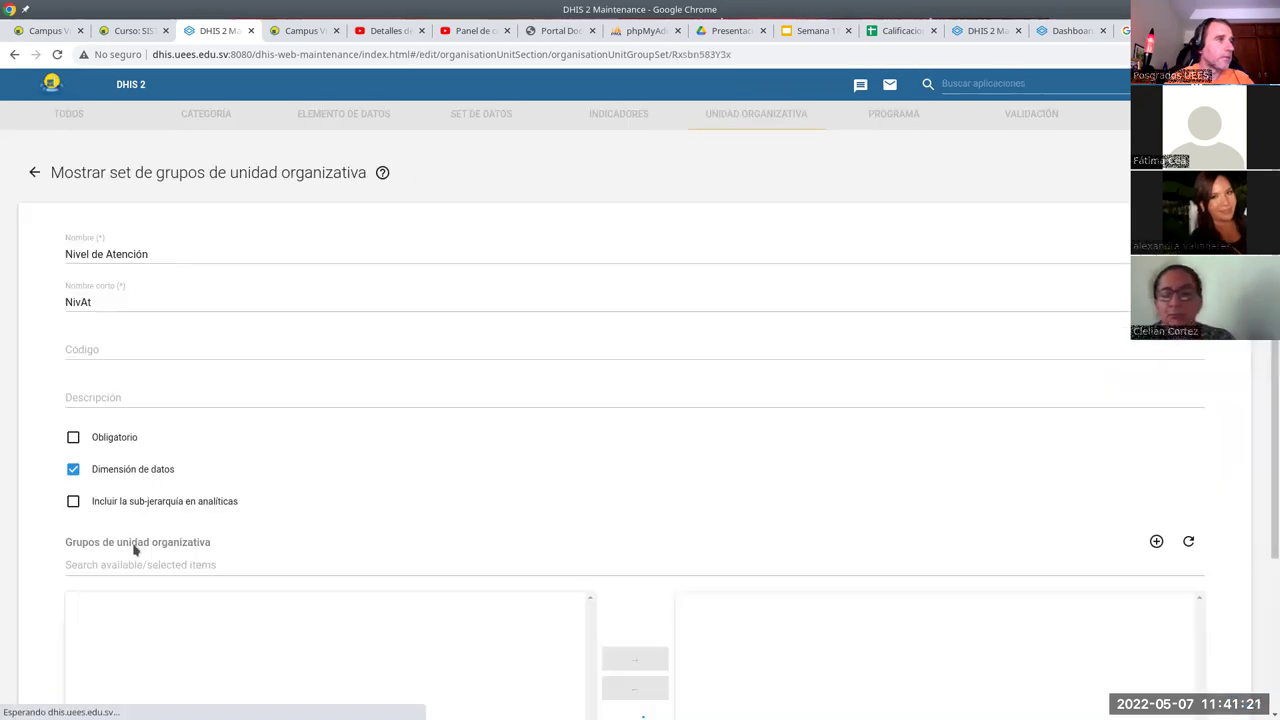
left_click(81, 442)
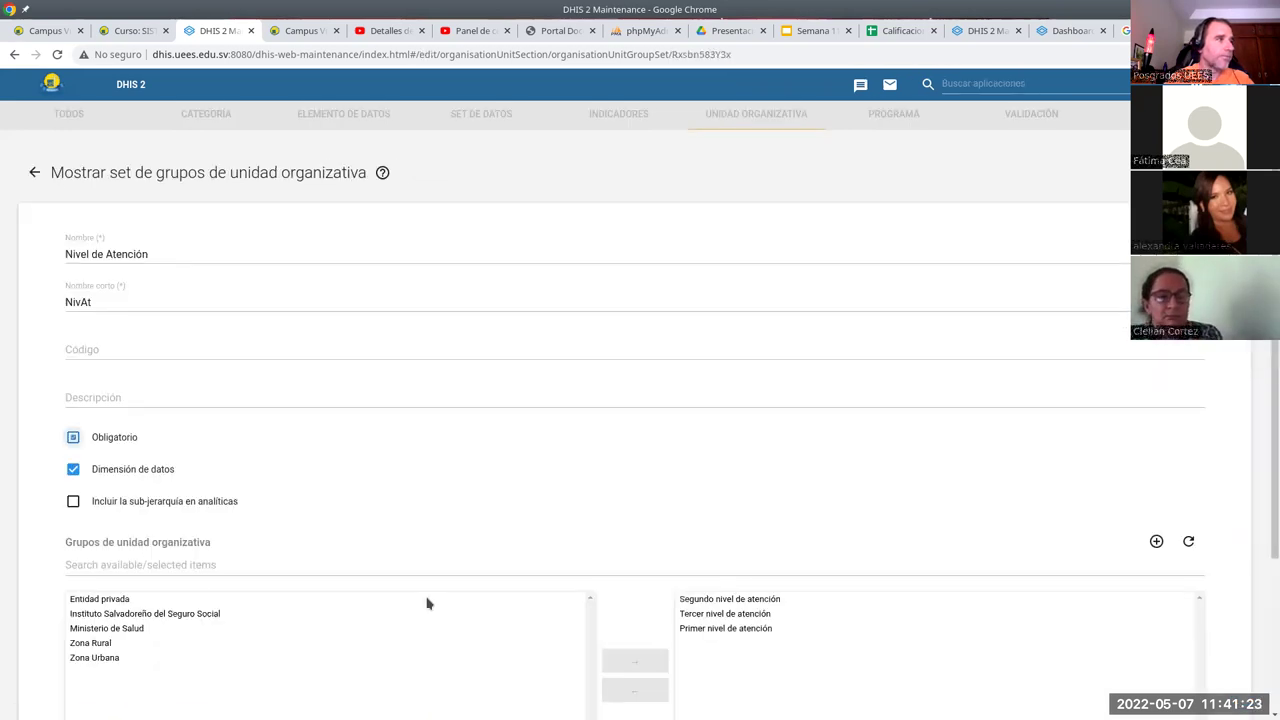
scroll(427, 603, "down", 2)
left_click(130, 625)
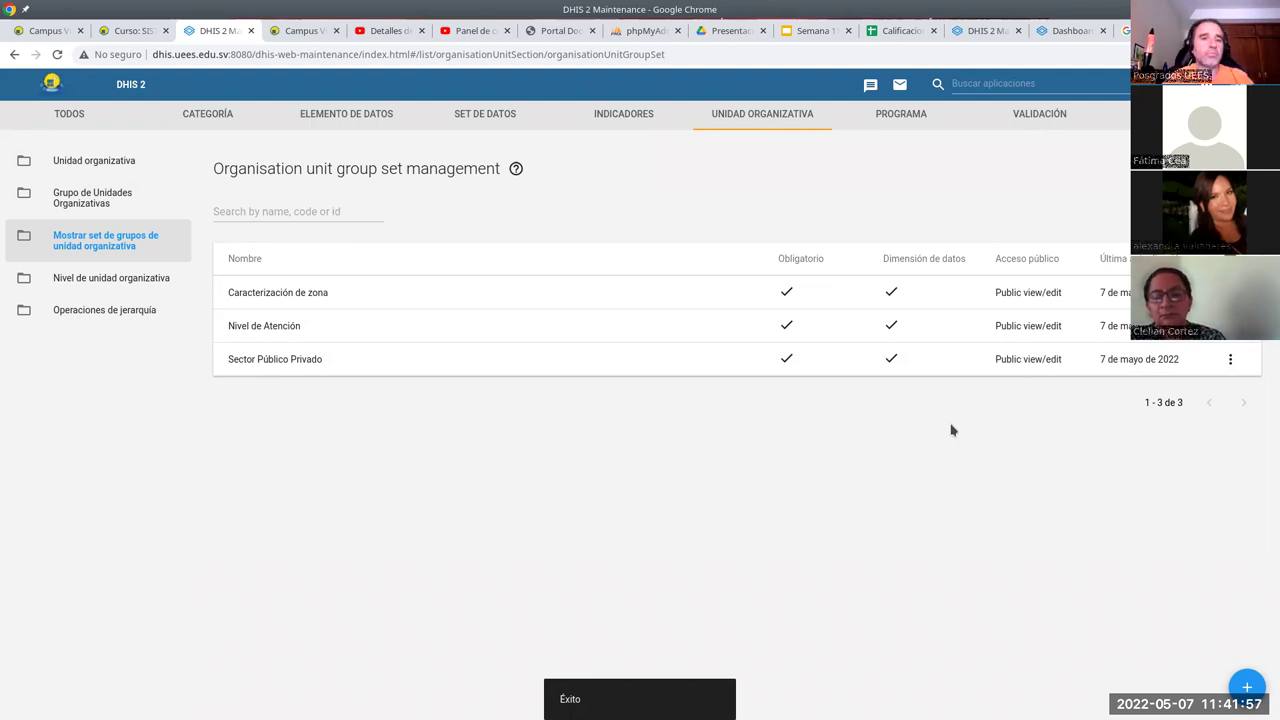
Switch to the Semana 11 presentation in Google Slides and present the organisational hierarchy slide in full screen
left_click(817, 38)
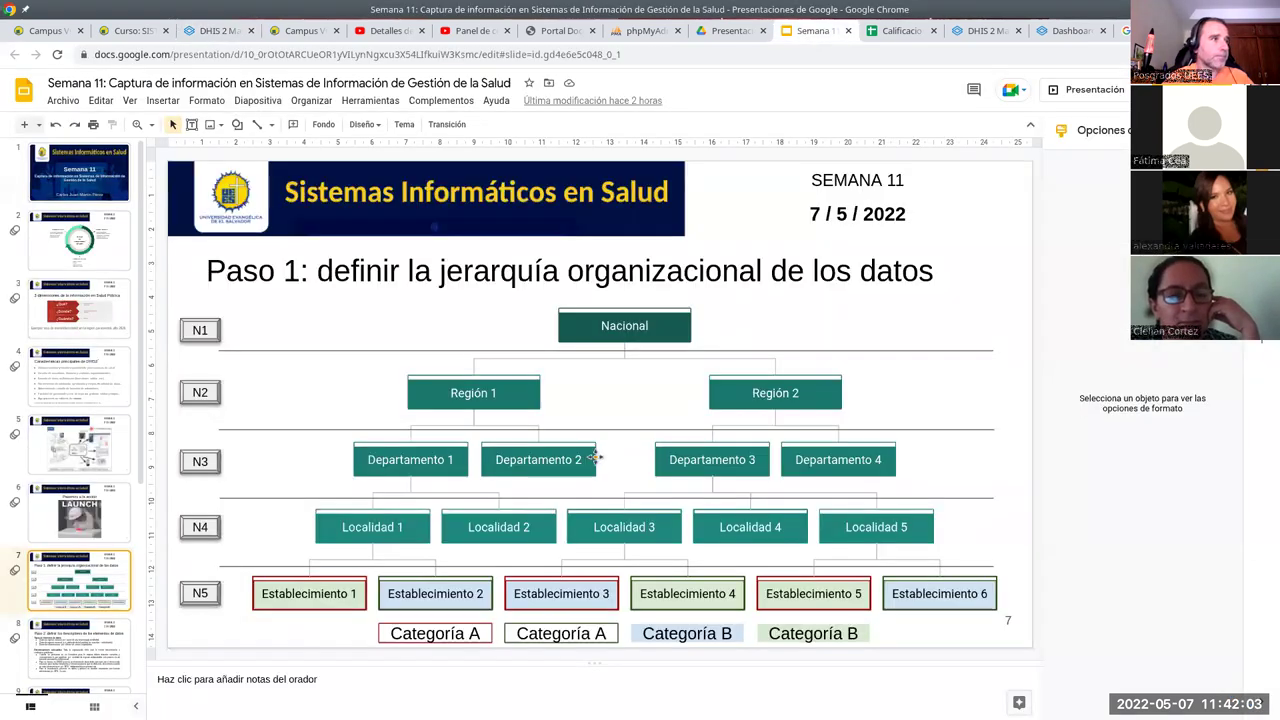
left_click(1092, 90)
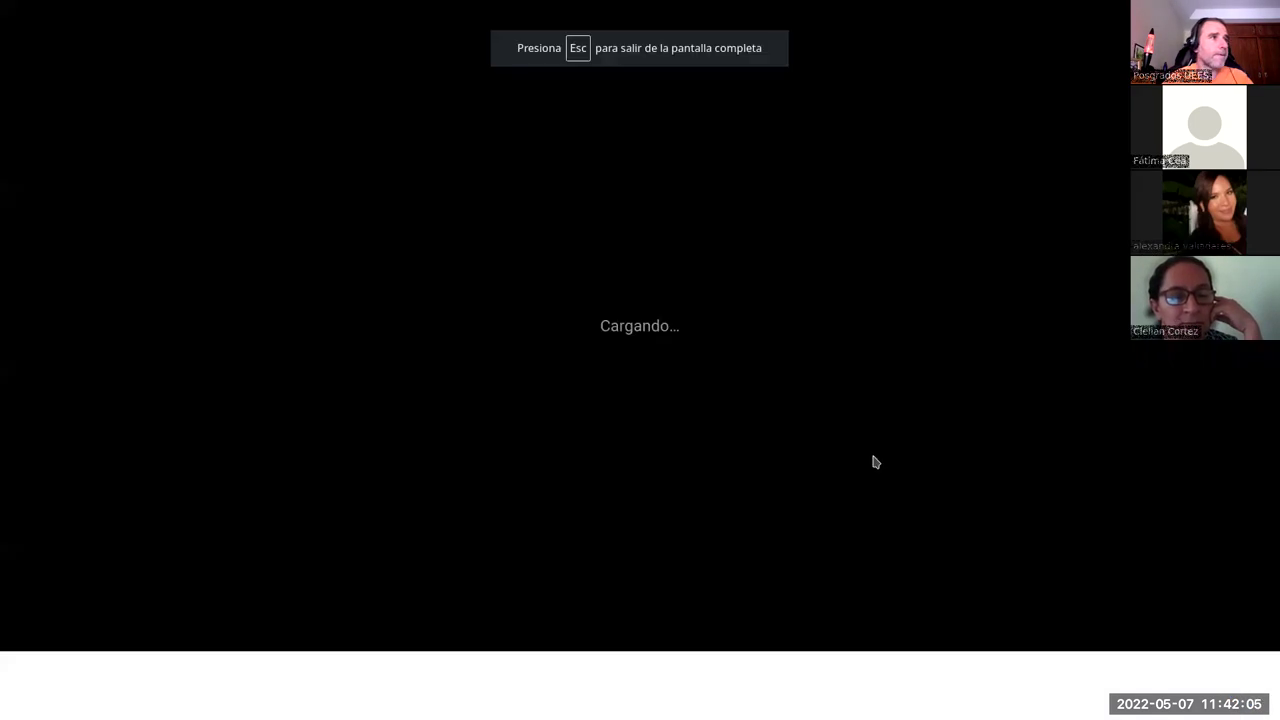
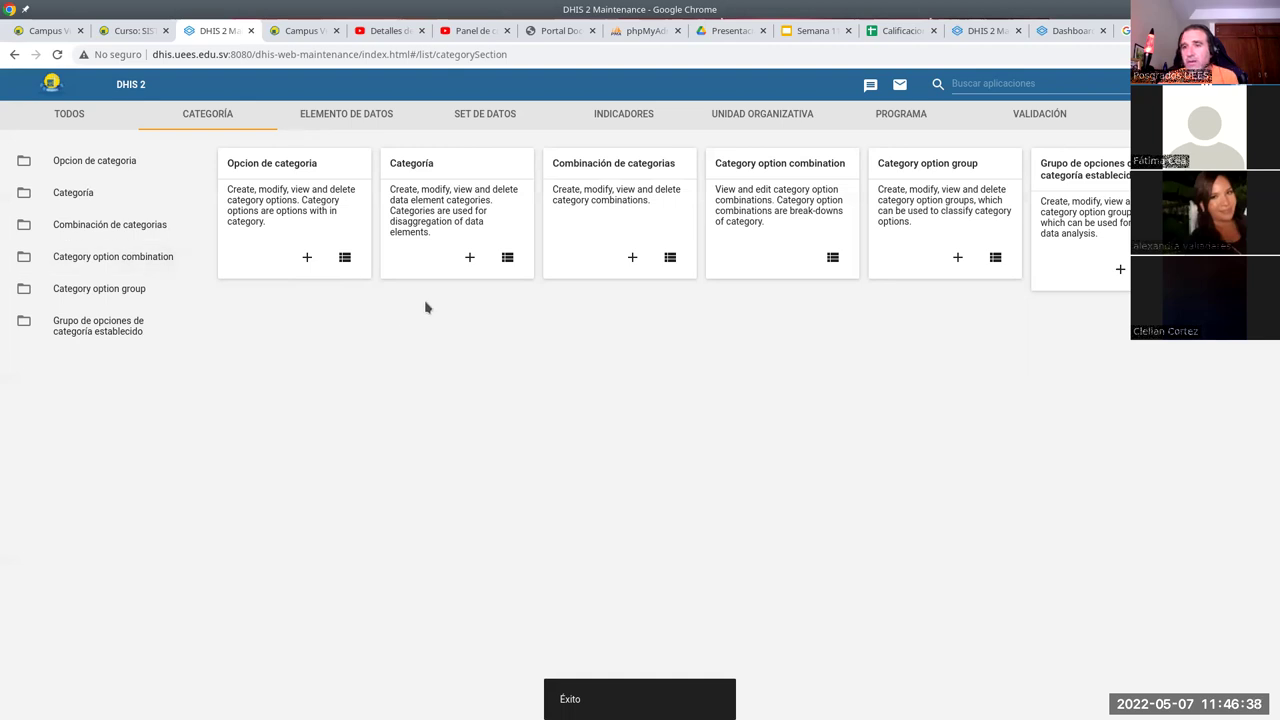
Create a category option named "Masculino" in DHIS 2 Maintenance and save it
left_click(345, 258)
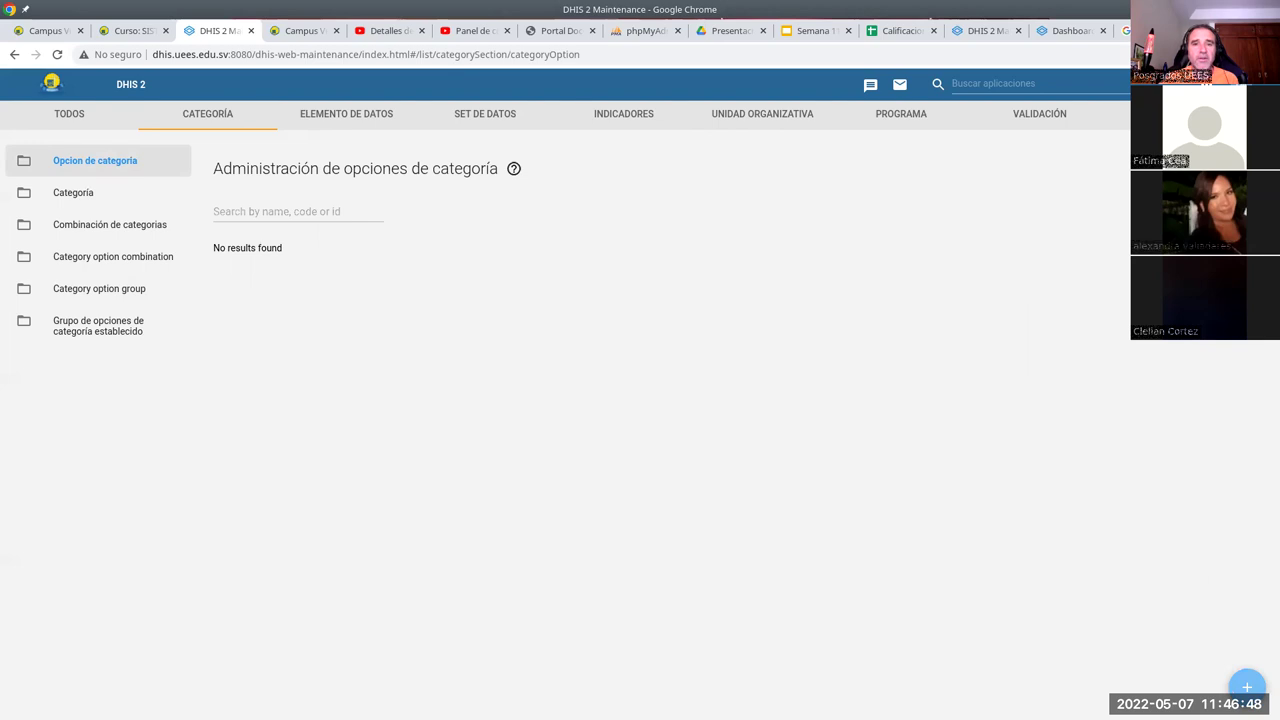
left_click(1246, 688)
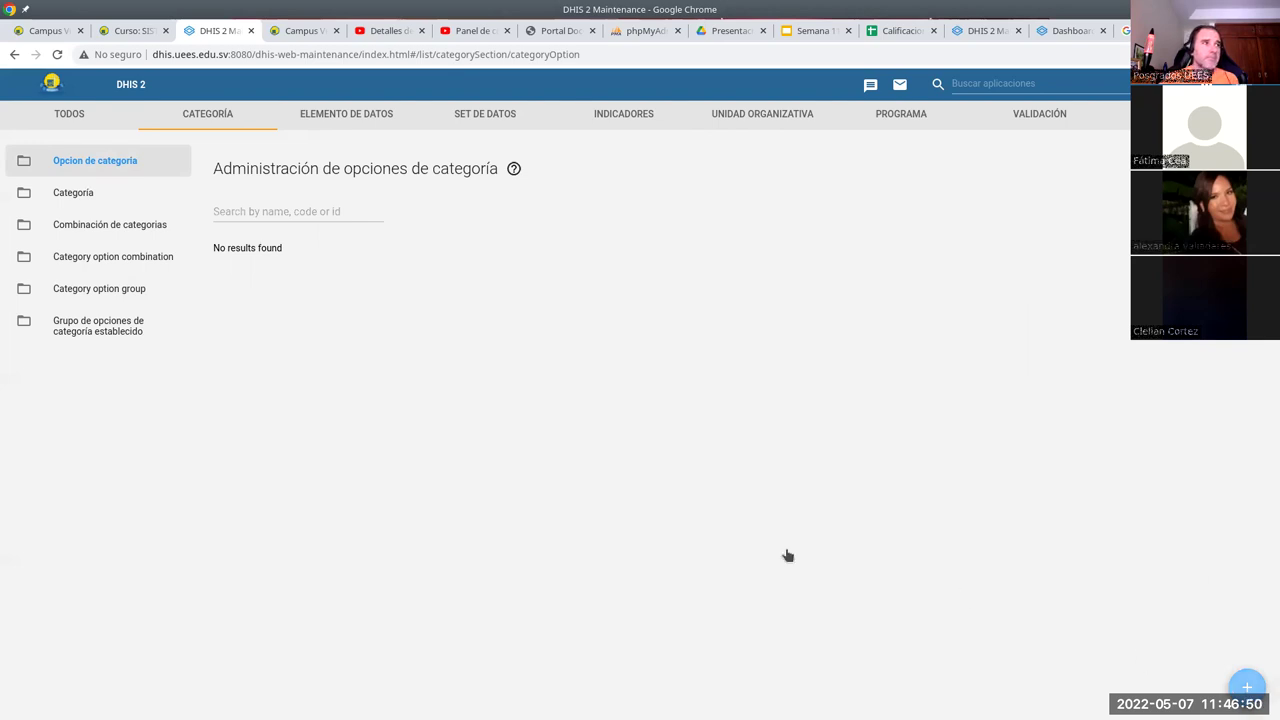
left_click(171, 286)
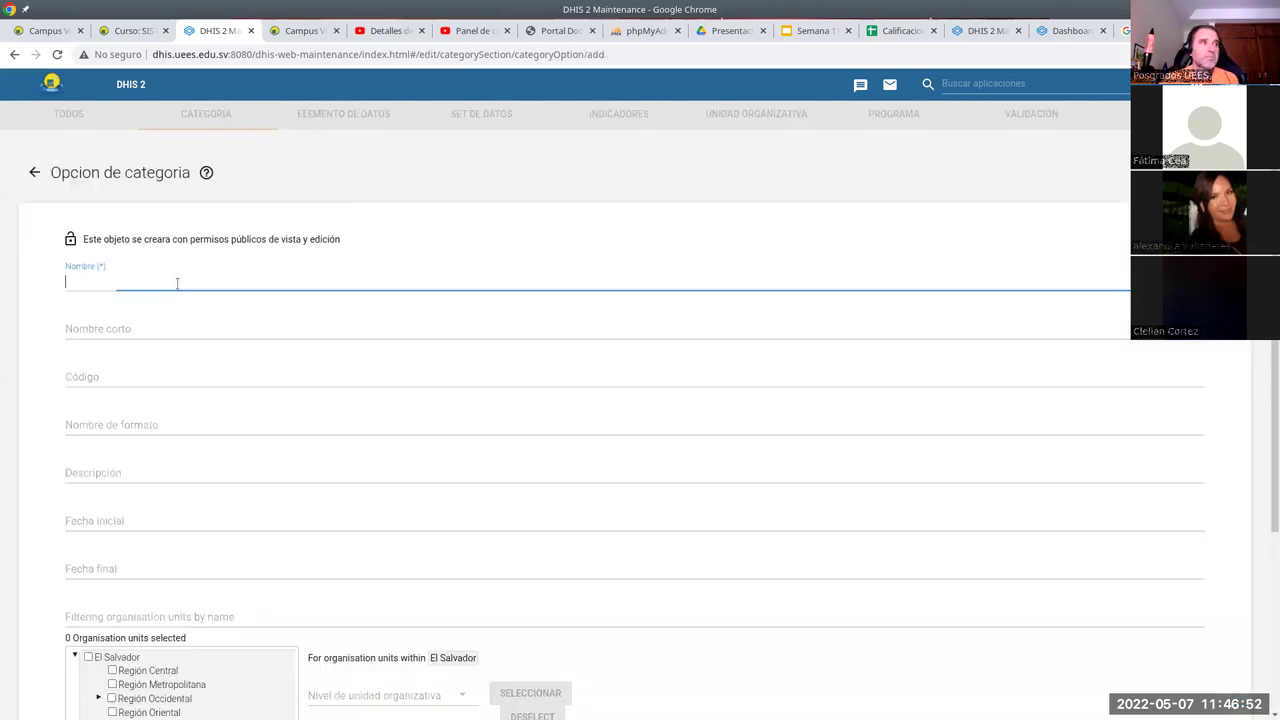
type("Masculino")
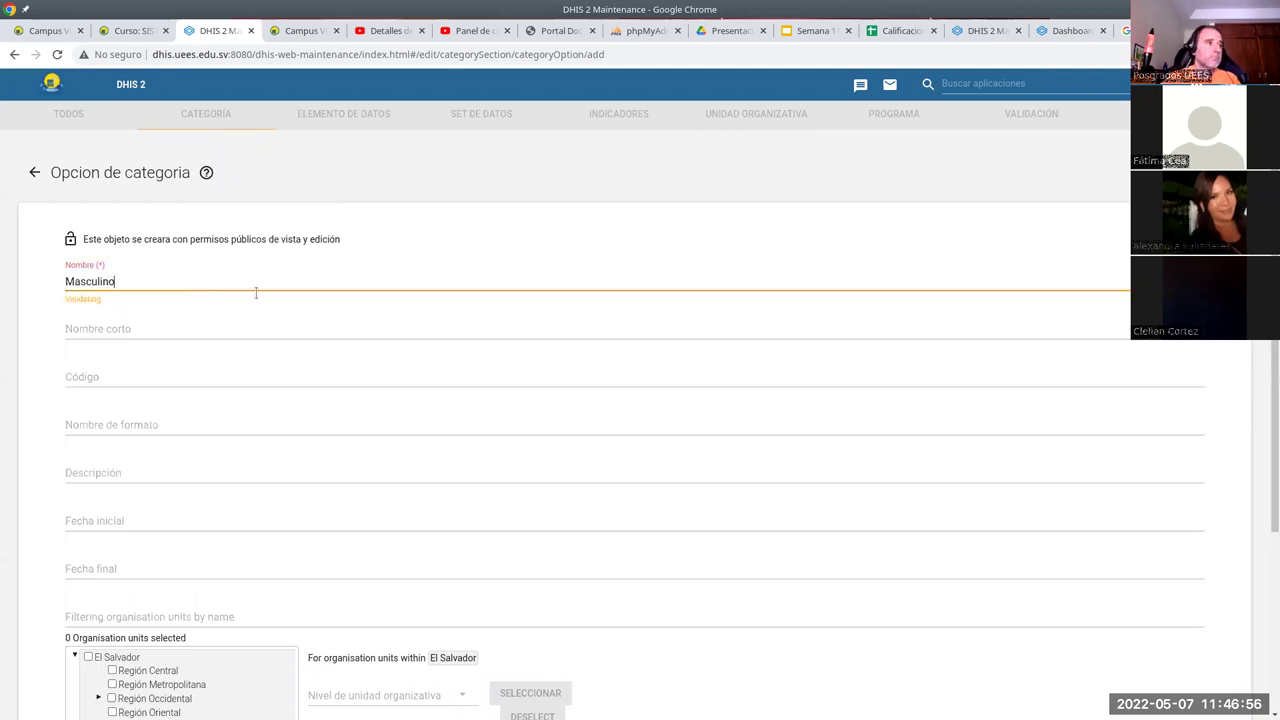
scroll(206, 340, "down", 3)
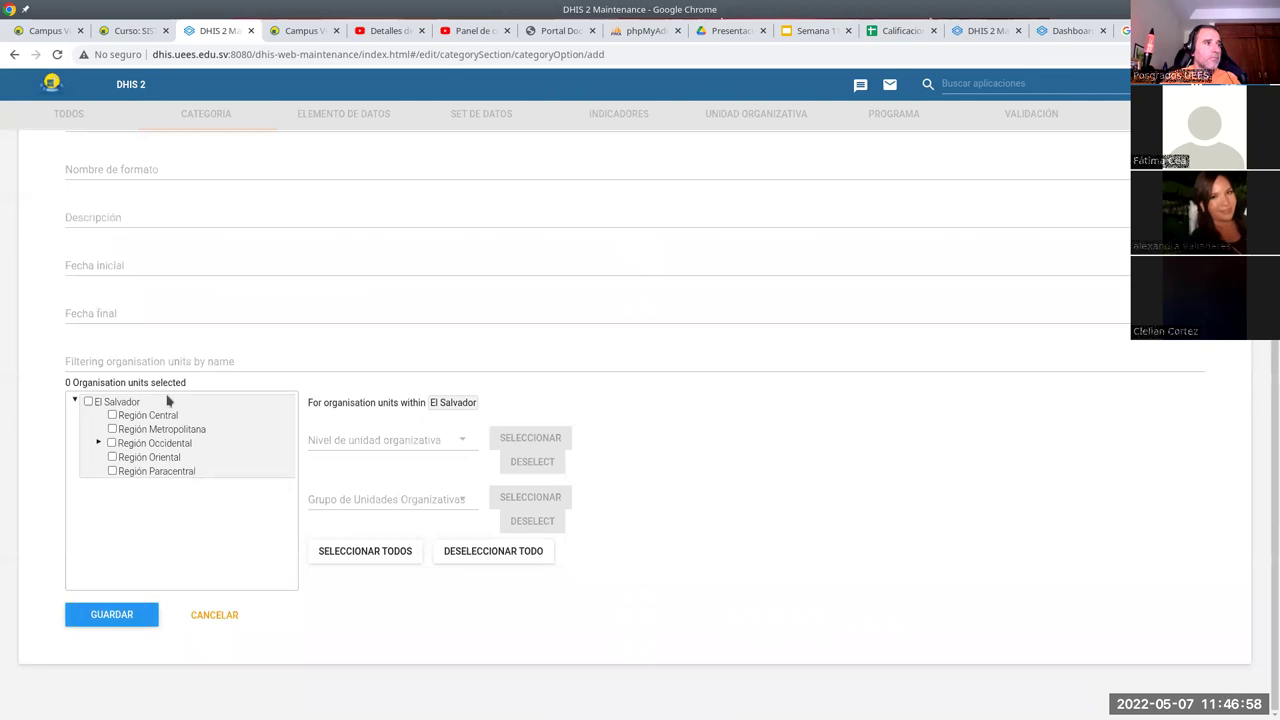
left_click(96, 620)
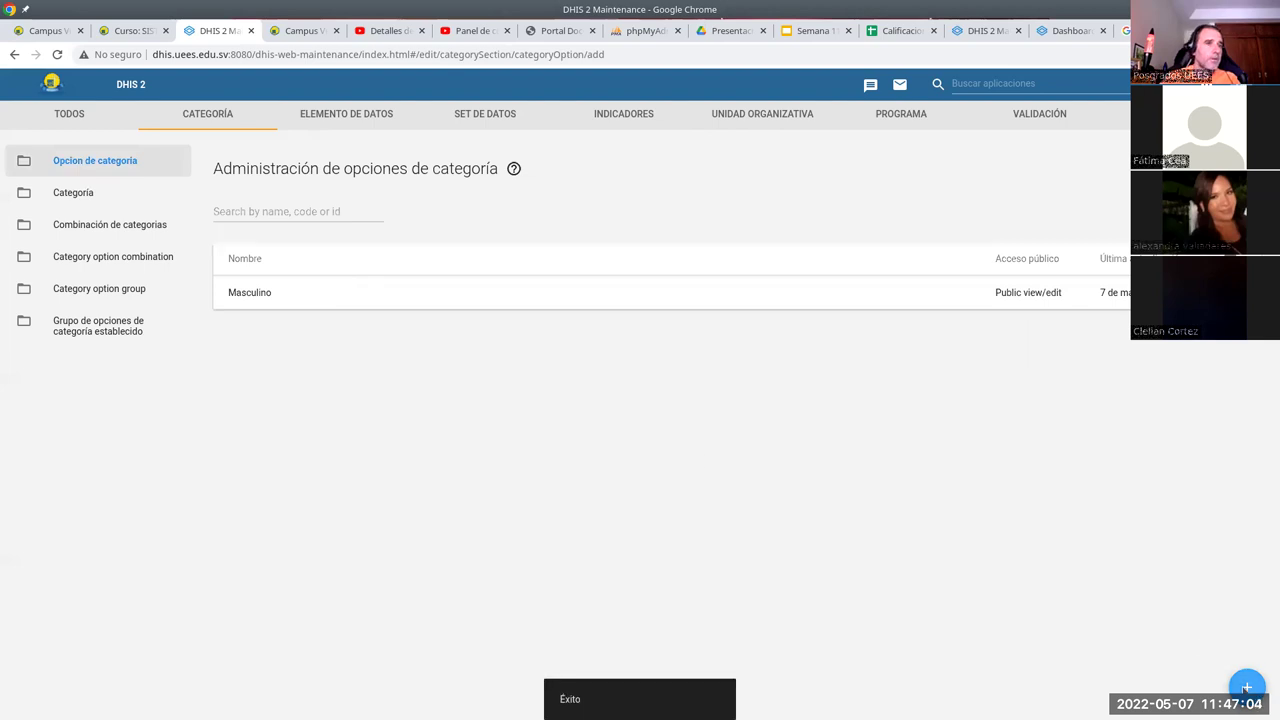
Create a category option named "Femenino" and save it
left_click(1240, 689)
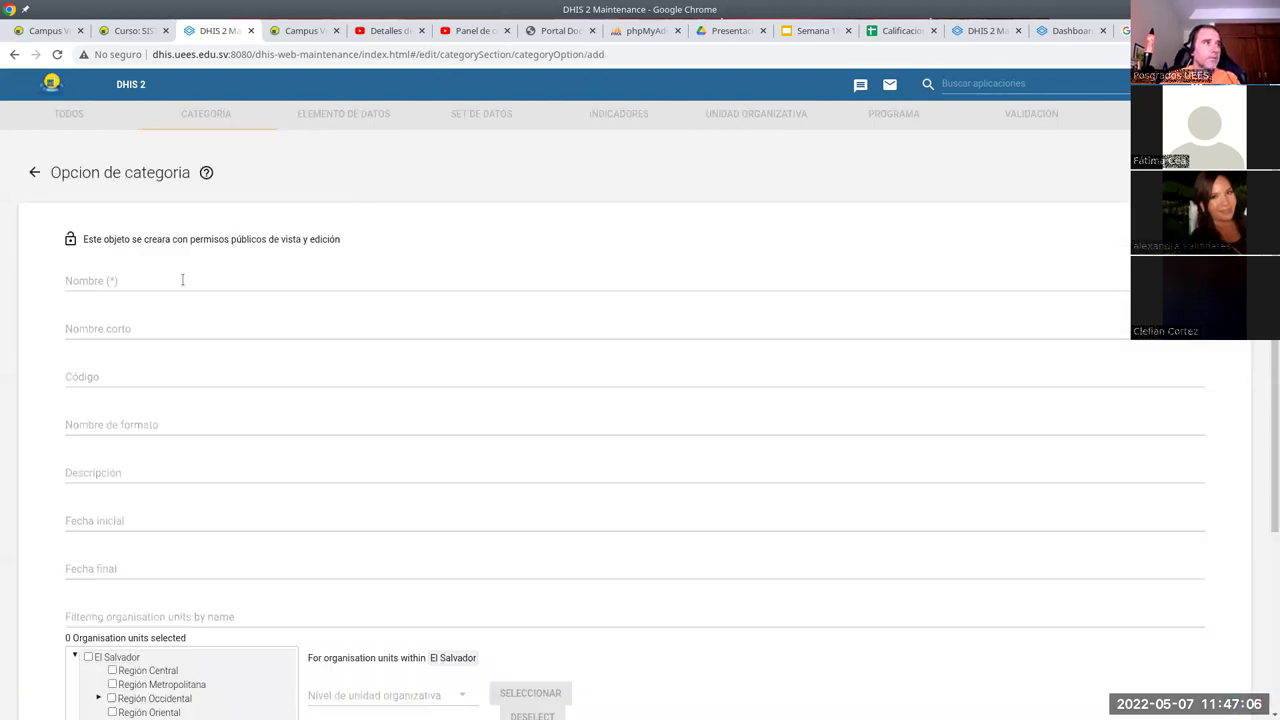
type("Femenino")
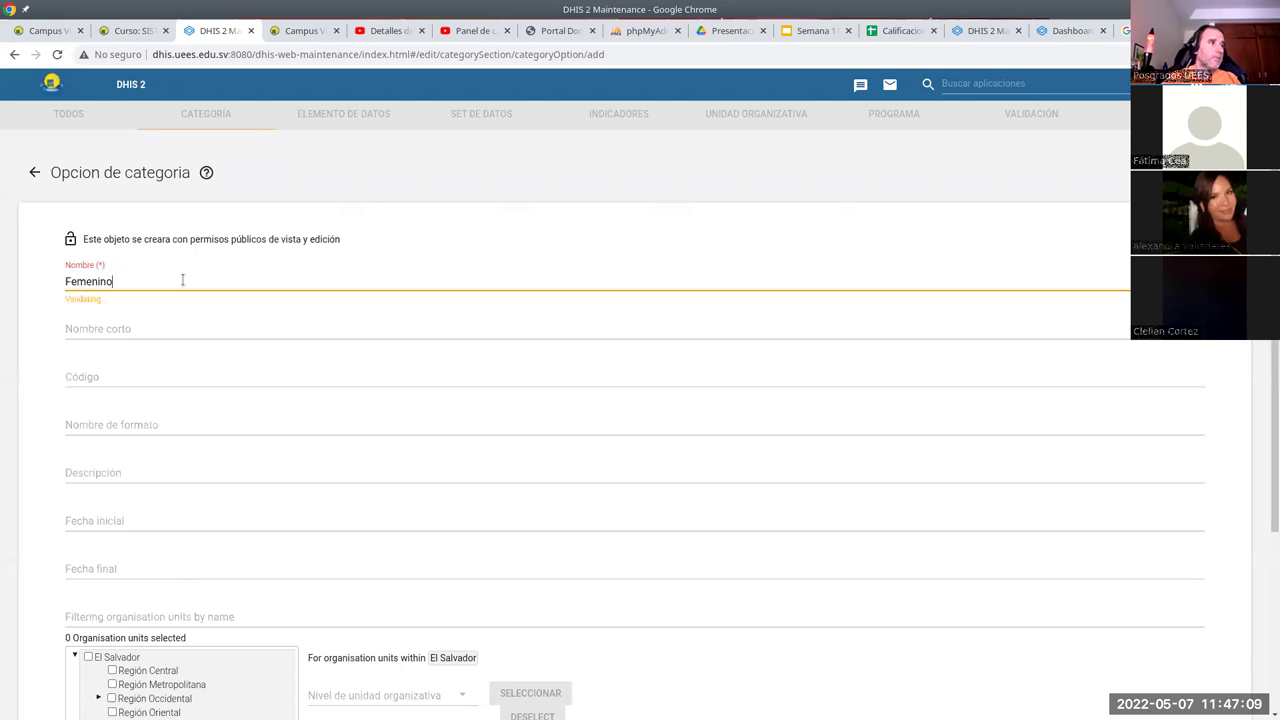
scroll(149, 363, "down", 3)
left_click(109, 616)
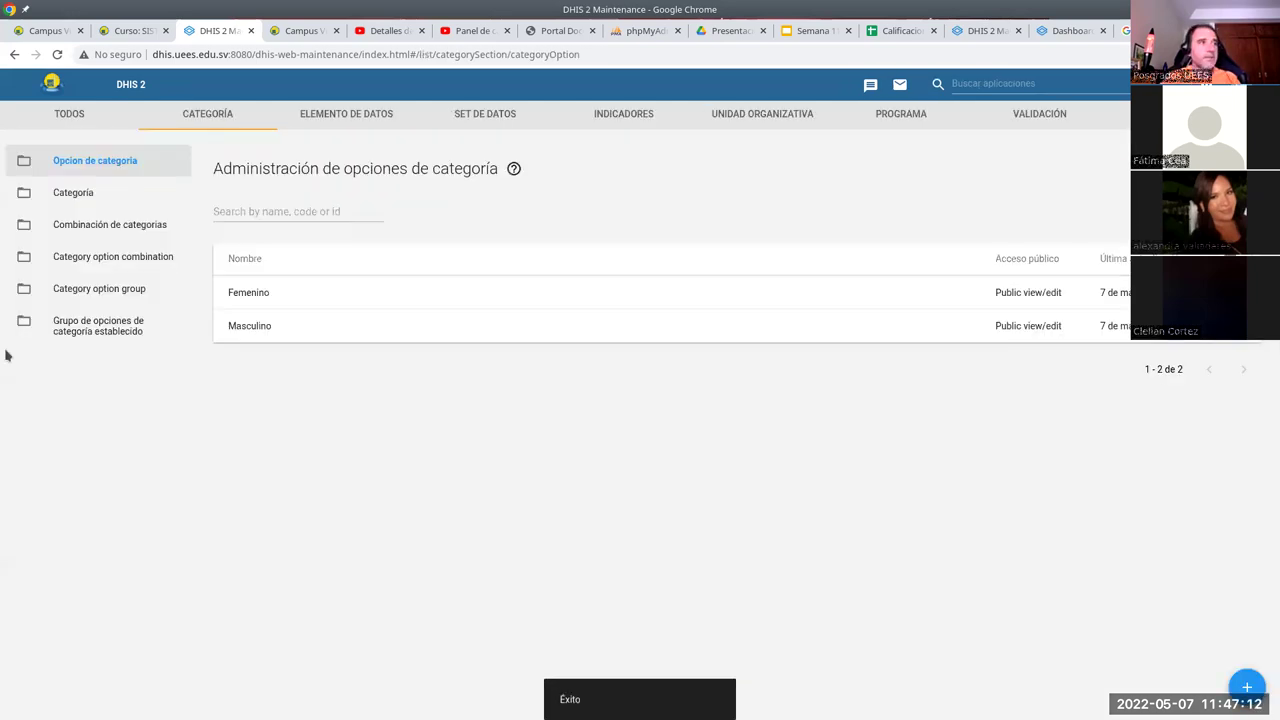
Create a category option named "Intersexual" and save it
left_click(1240, 687)
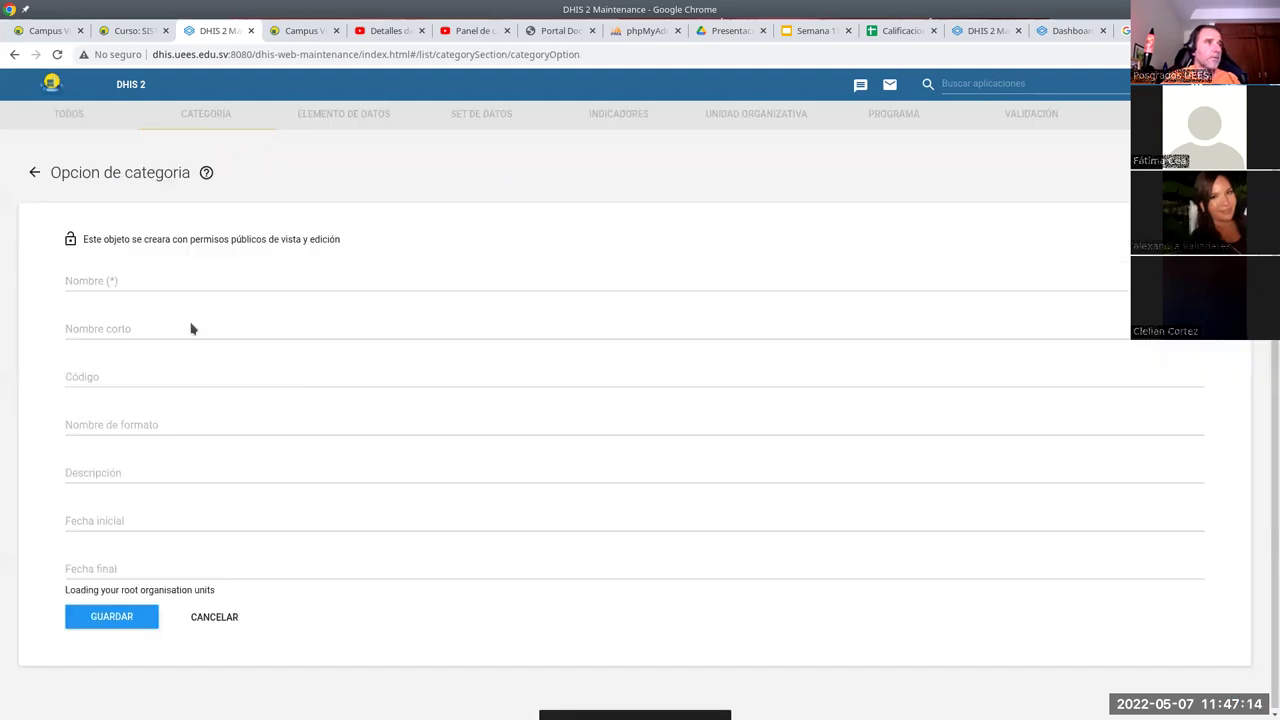
left_click(156, 280)
type("Intersexual")
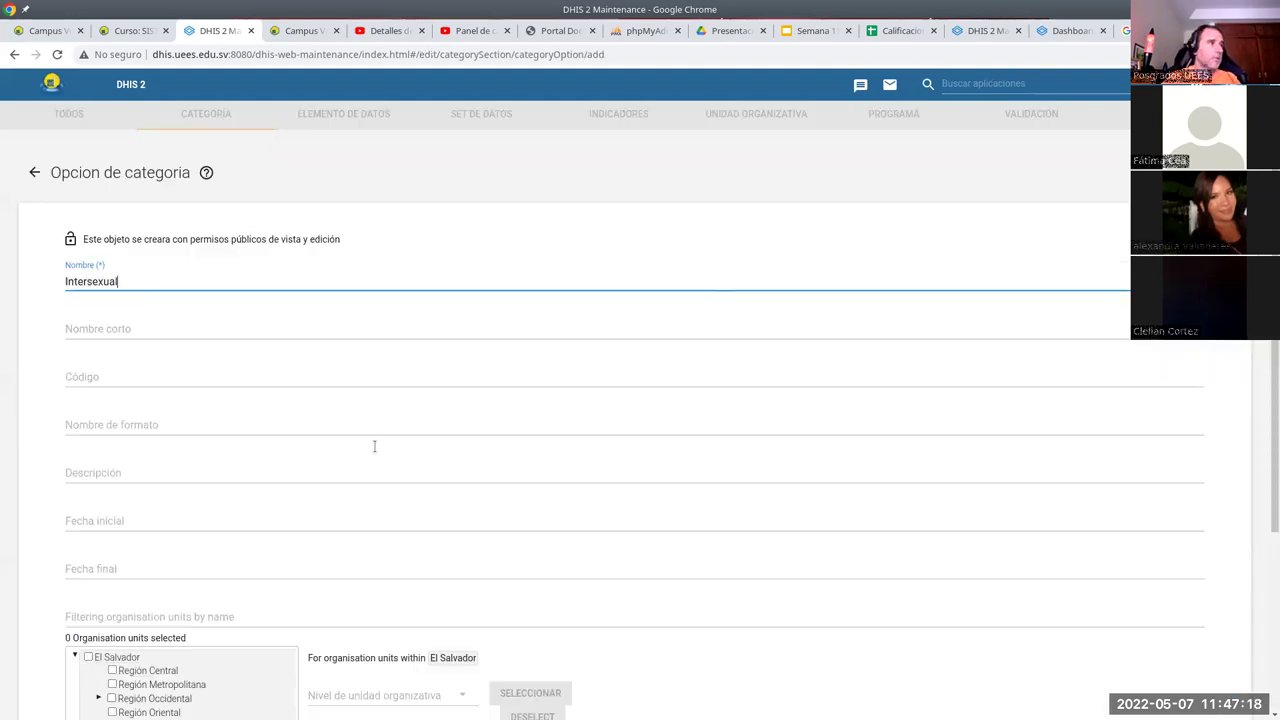
scroll(65, 487, "down", 1)
scroll(65, 487, "down", 3)
left_click(109, 611)
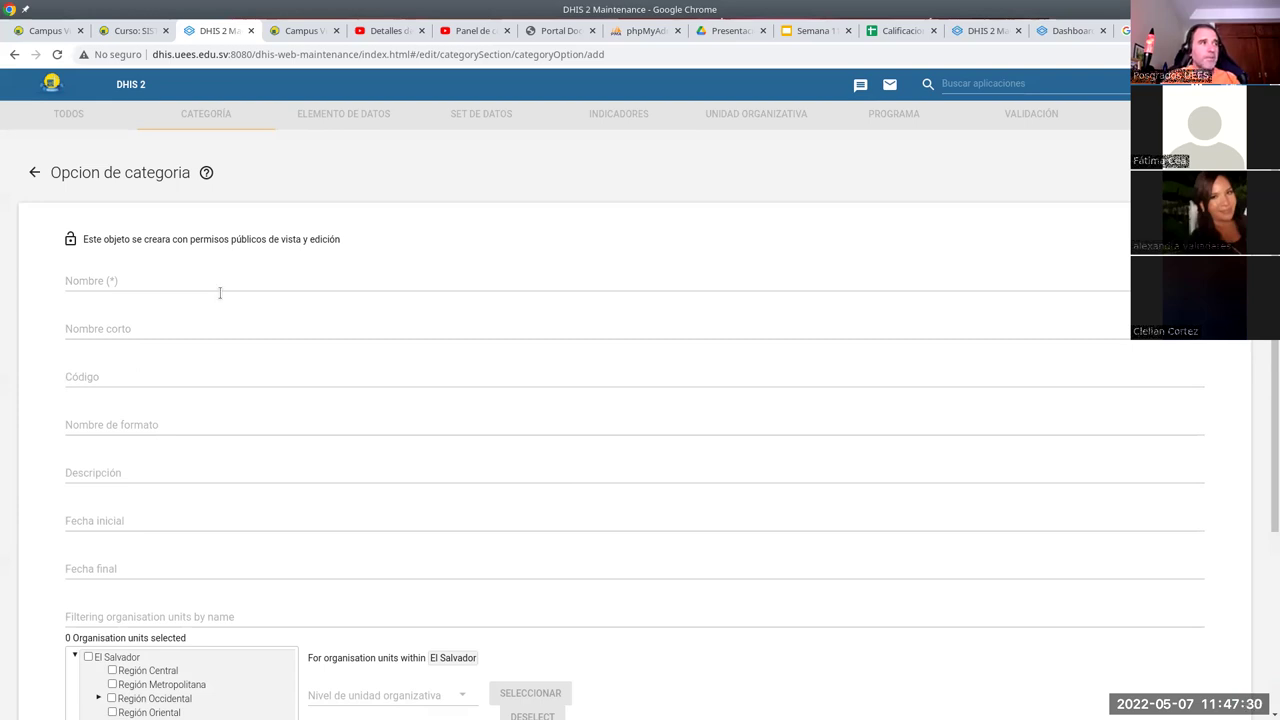
Create a category option named "Intramur" and save it
left_click(211, 286)
type("Intramur")
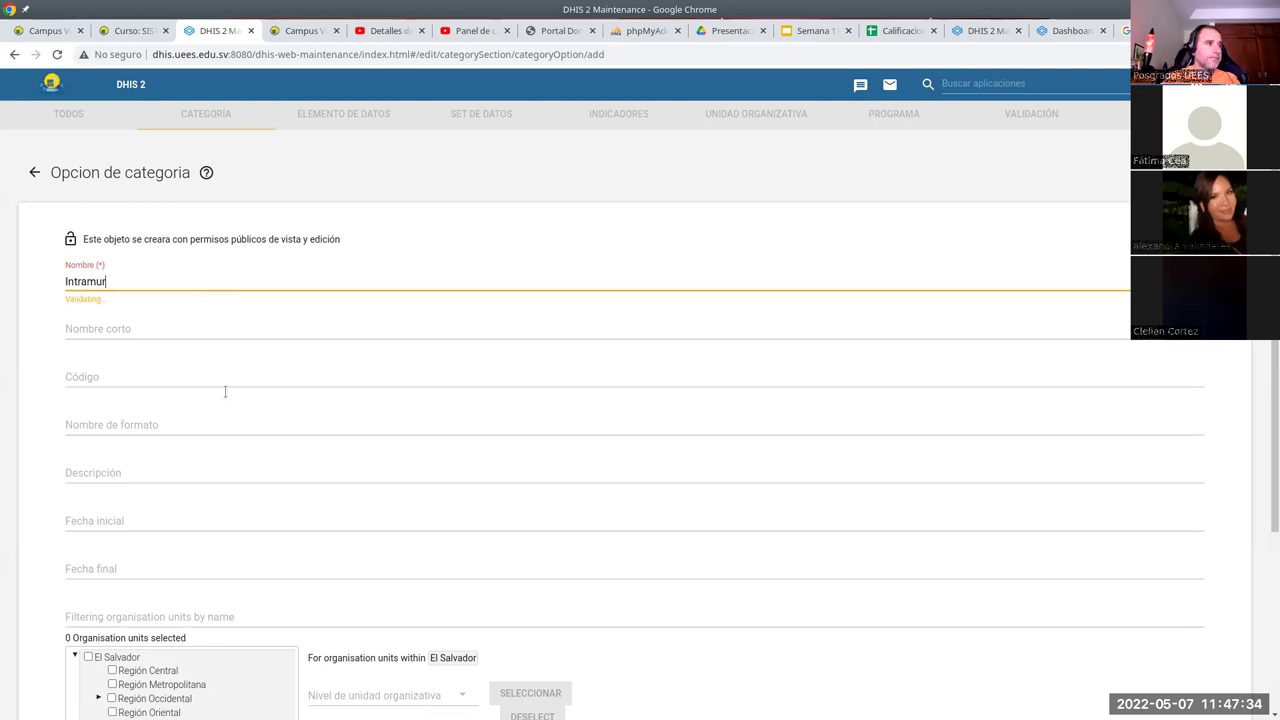
scroll(213, 286, "down", 2)
scroll(126, 640, "down", 1)
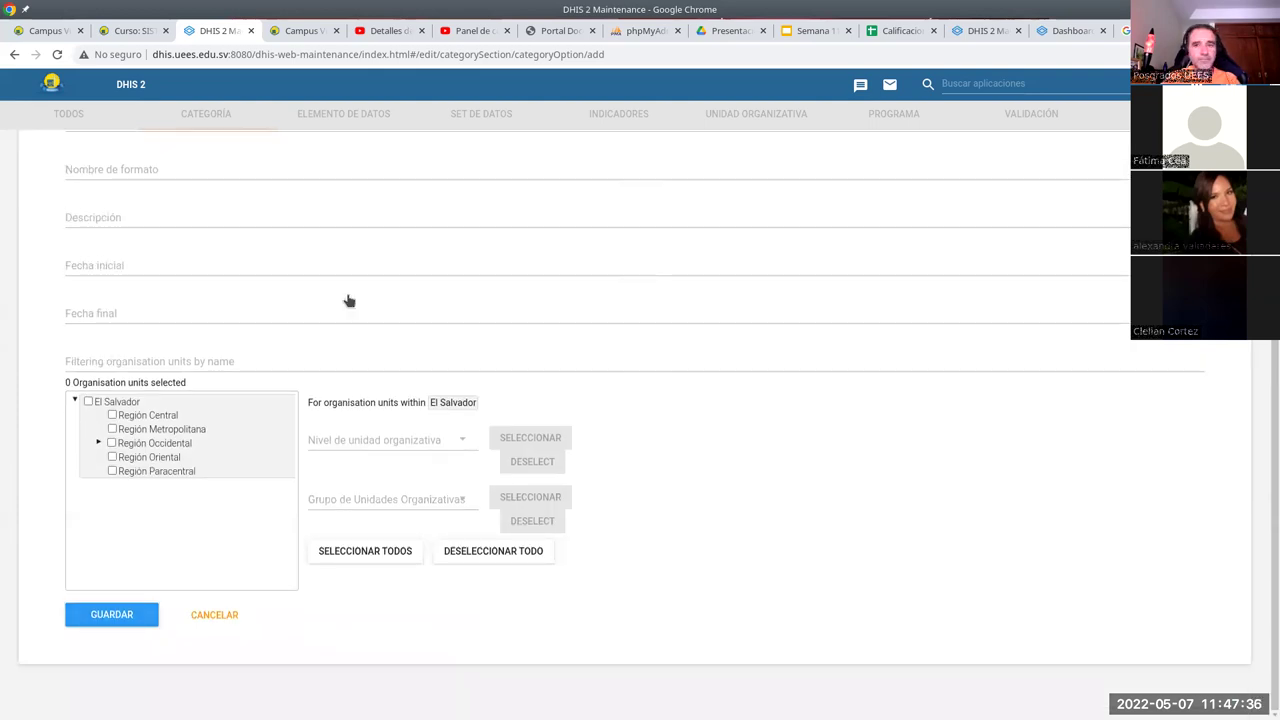
Create a category option named "Extramural" and save it
left_click(1240, 684)
left_click(208, 287)
type("Extramuros")
scroll(169, 494, "down", 3)
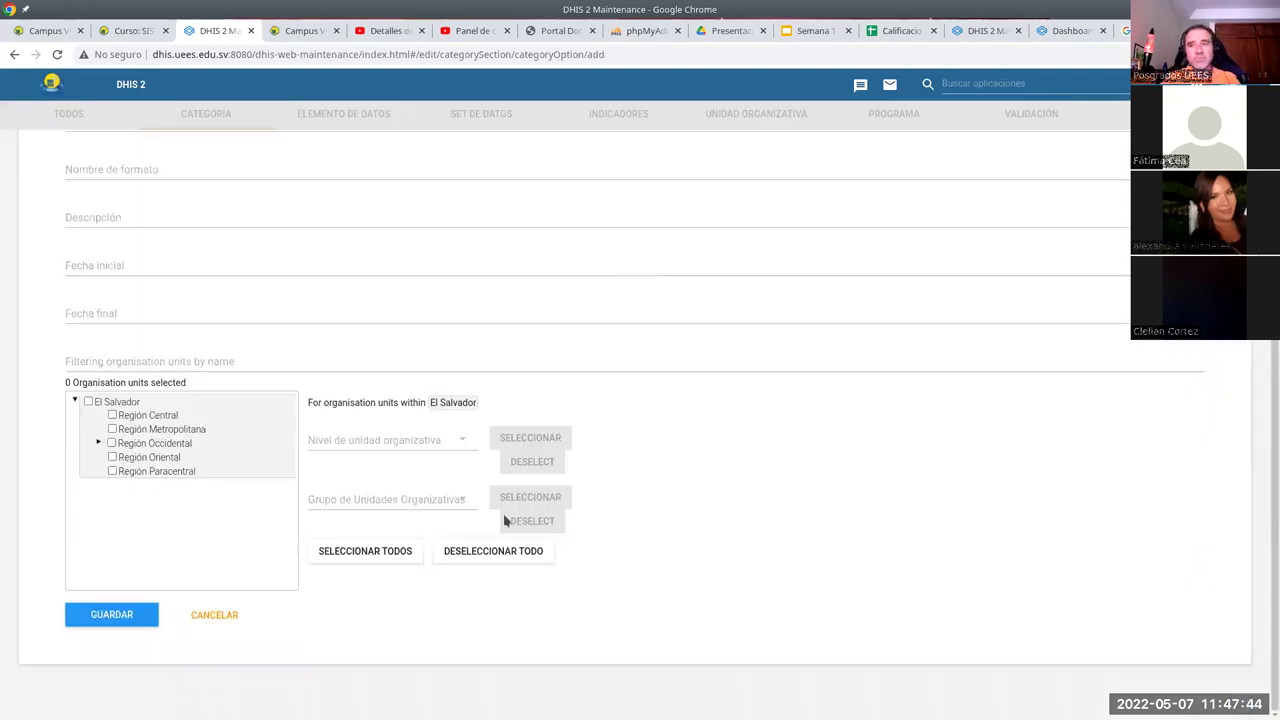
key("Return")
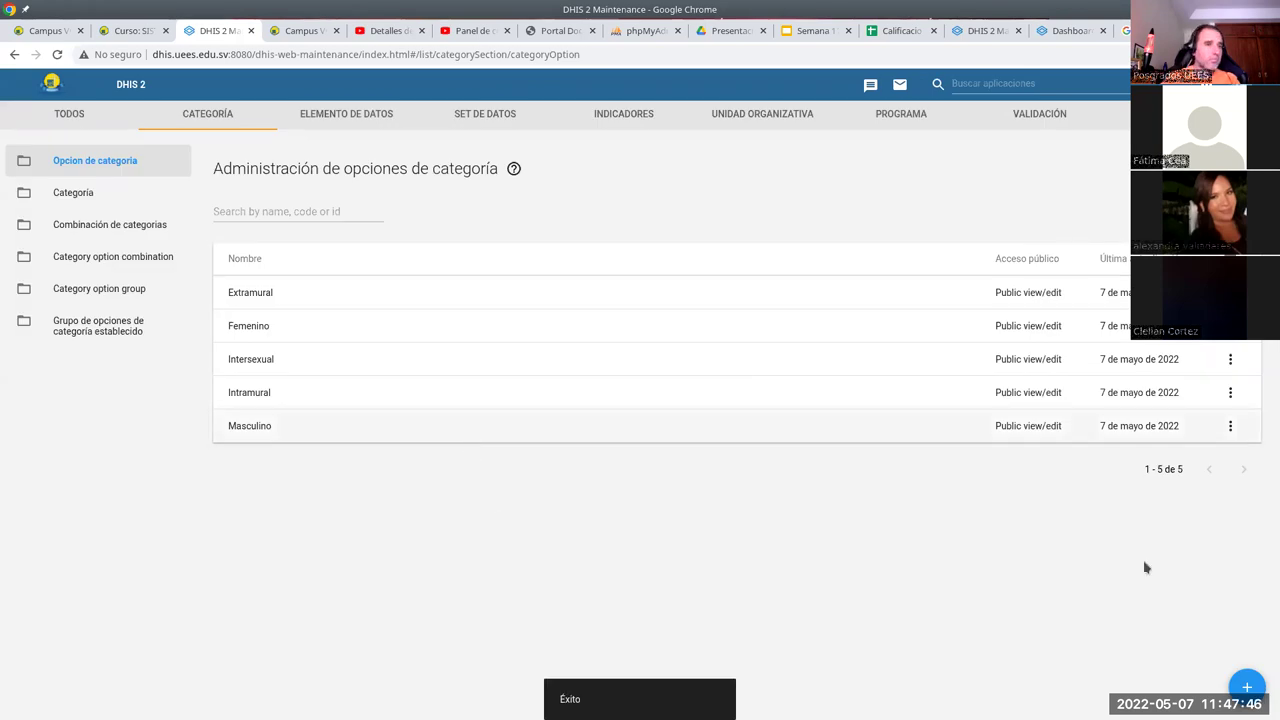
Create a category option named "0-1m" for the first age range and save it
key("alt+Left")
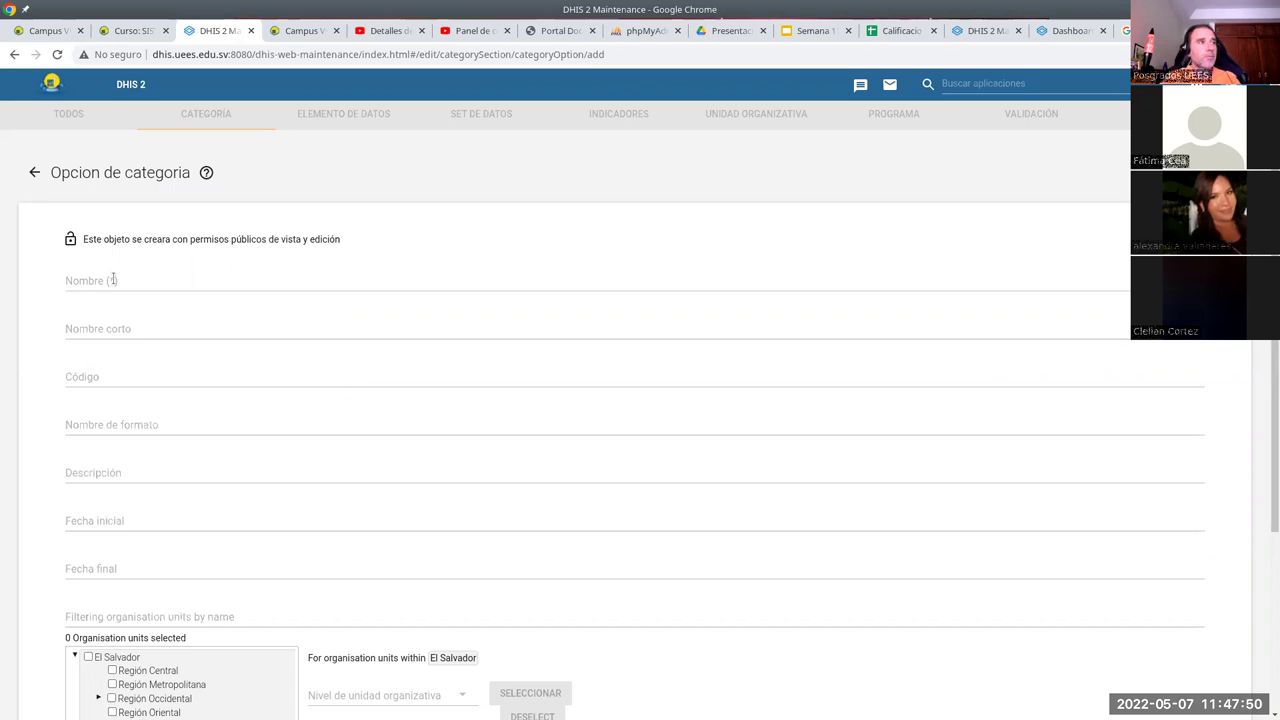
left_click(113, 280)
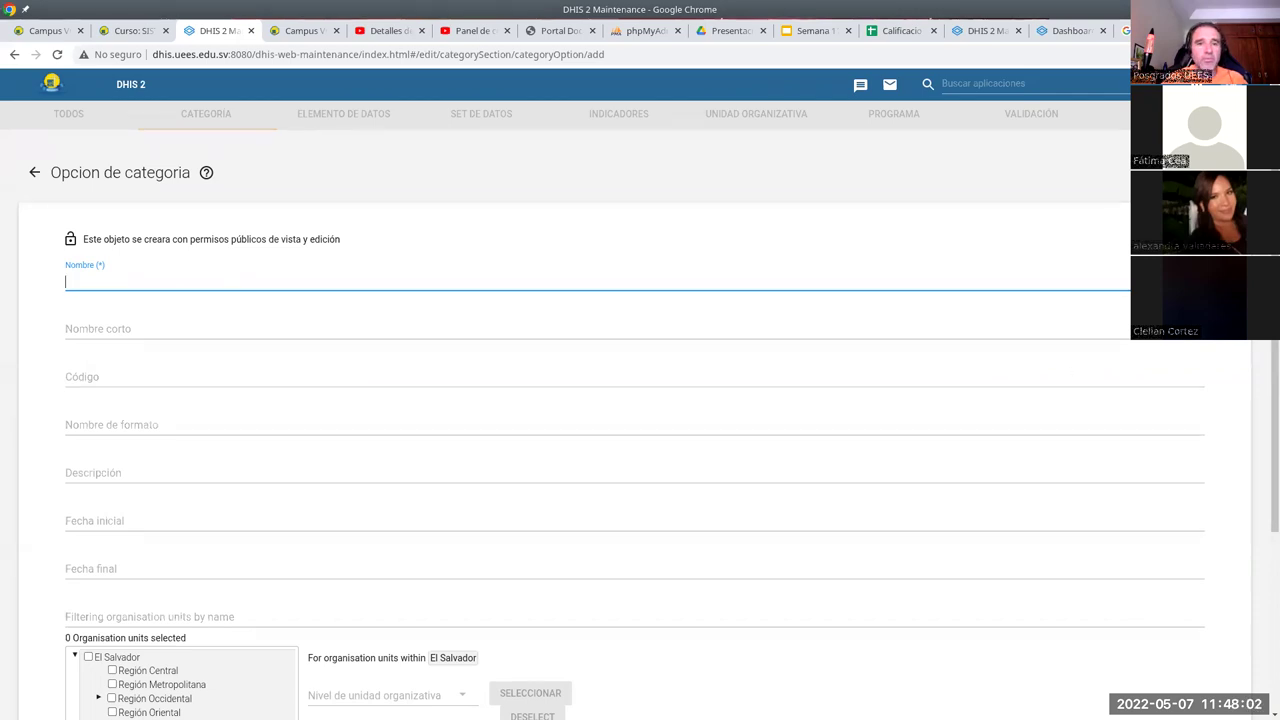
key("alt+Tab")
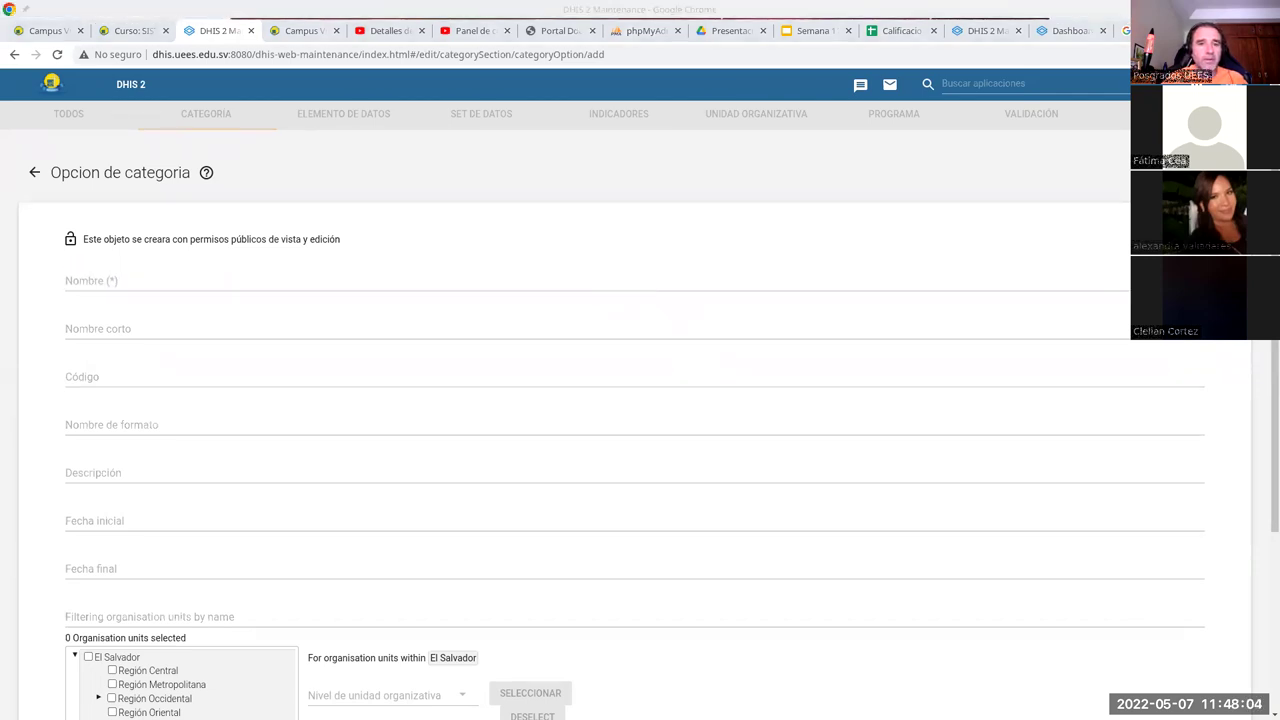
left_click(113, 283)
type("0-1m")
scroll(180, 301, "down", 1)
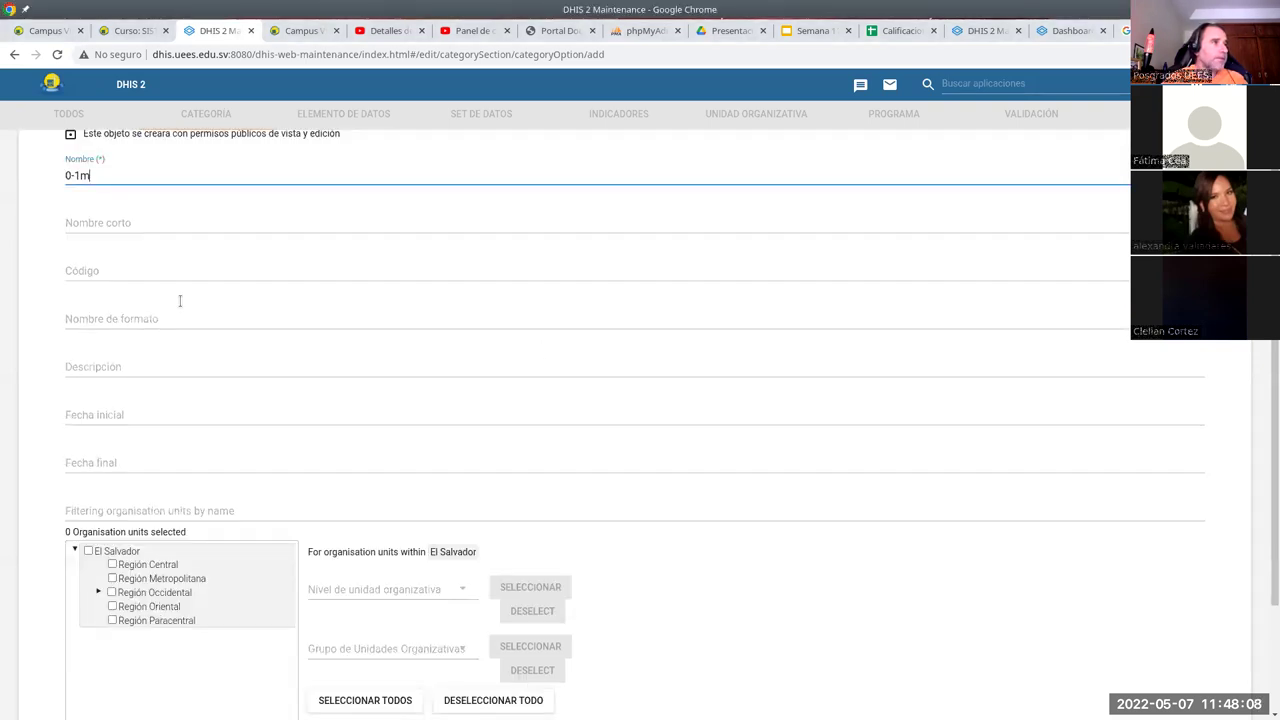
scroll(180, 301, "down", 2)
scroll(237, 466, "up", 2)
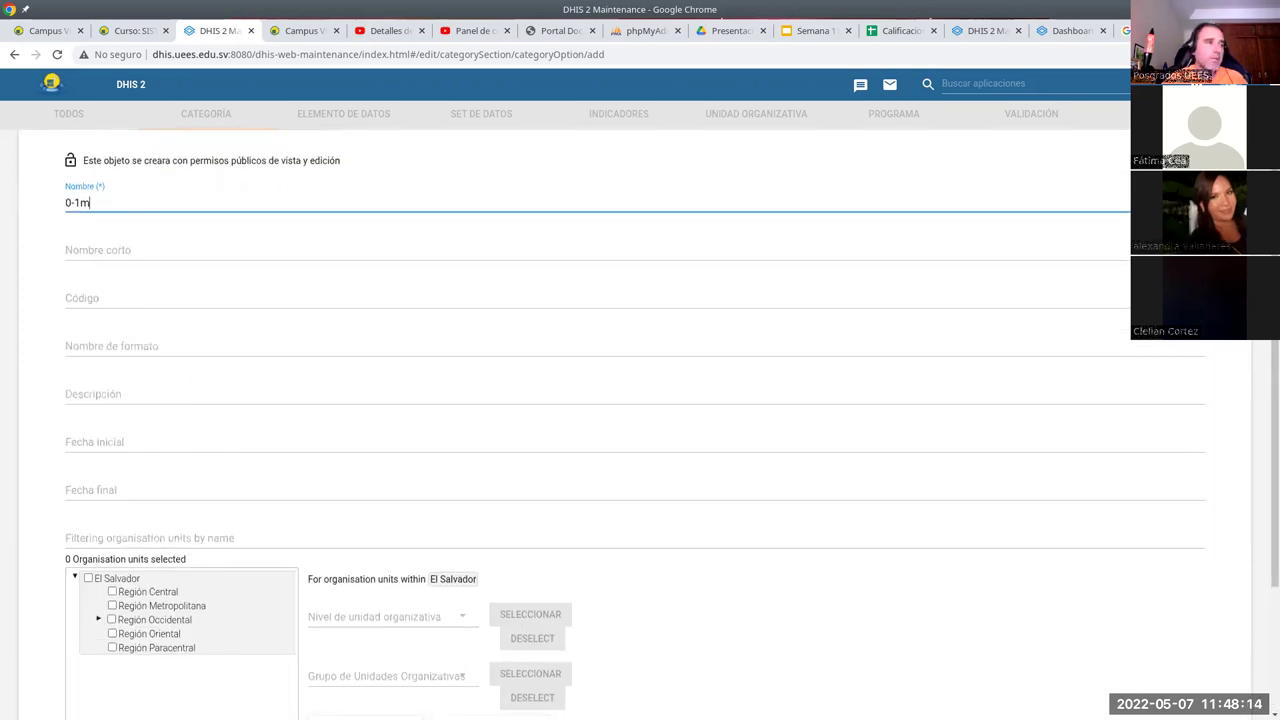
scroll(337, 563, "down", 2)
left_click(126, 613)
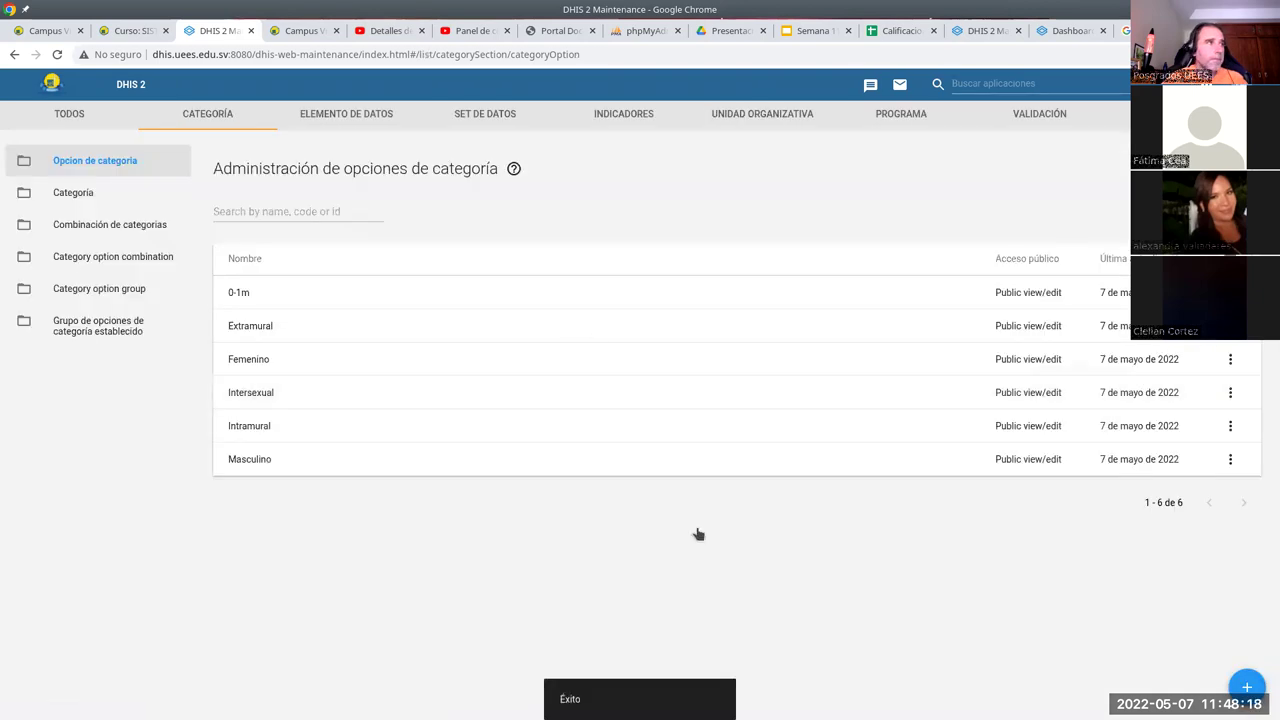
Clone the "0-1m" category option, rename the copy "2-3m" and save it
left_click(1230, 292)
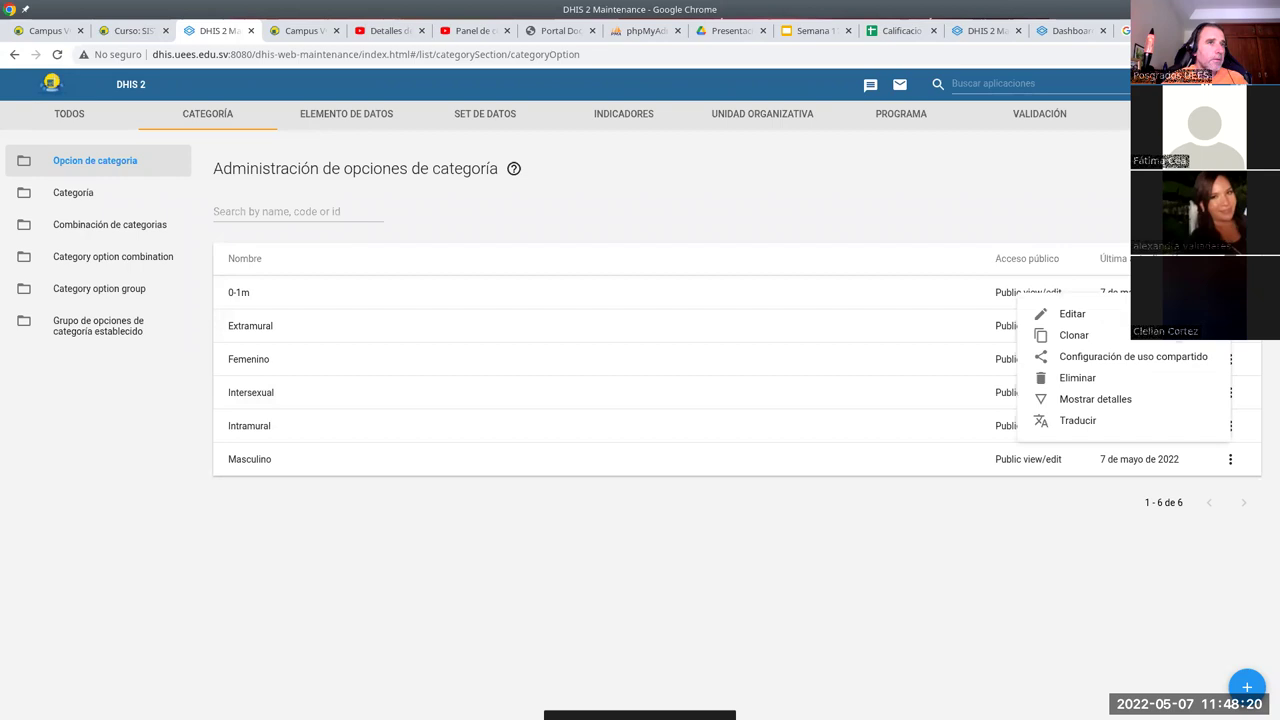
left_click(1074, 335)
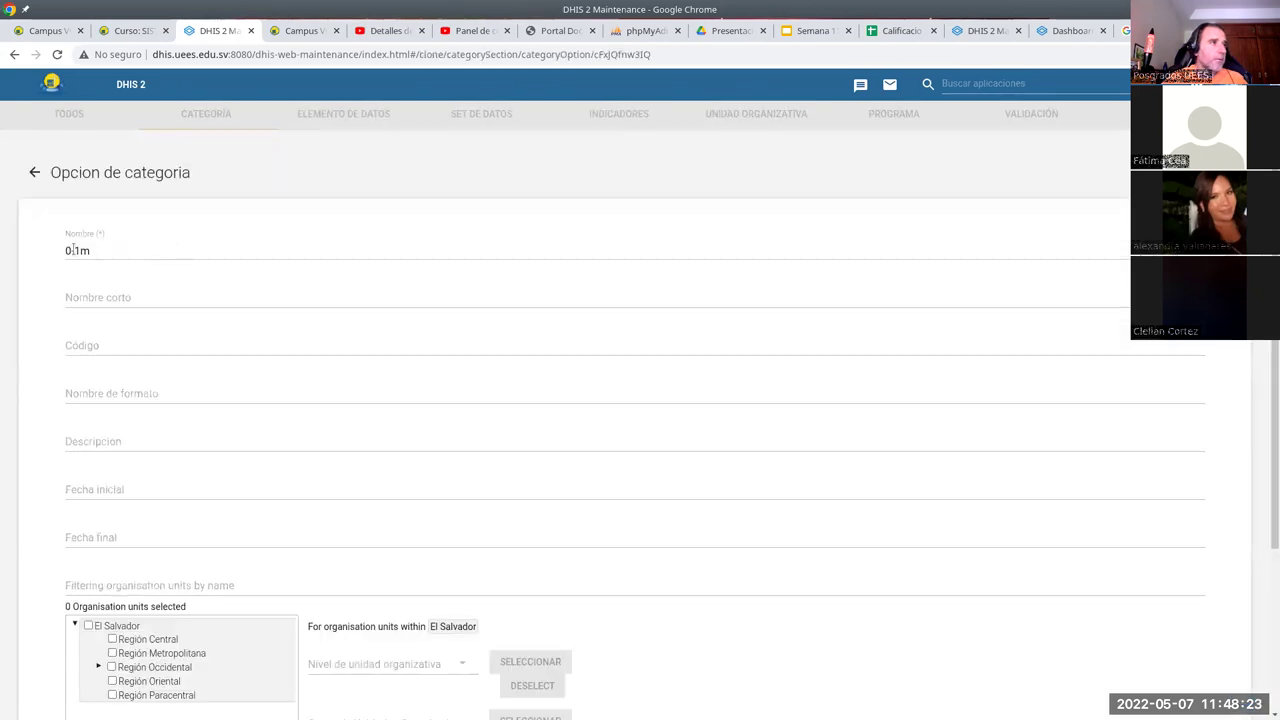
left_click(70, 250)
key("BackSpace")
type("2-1m")
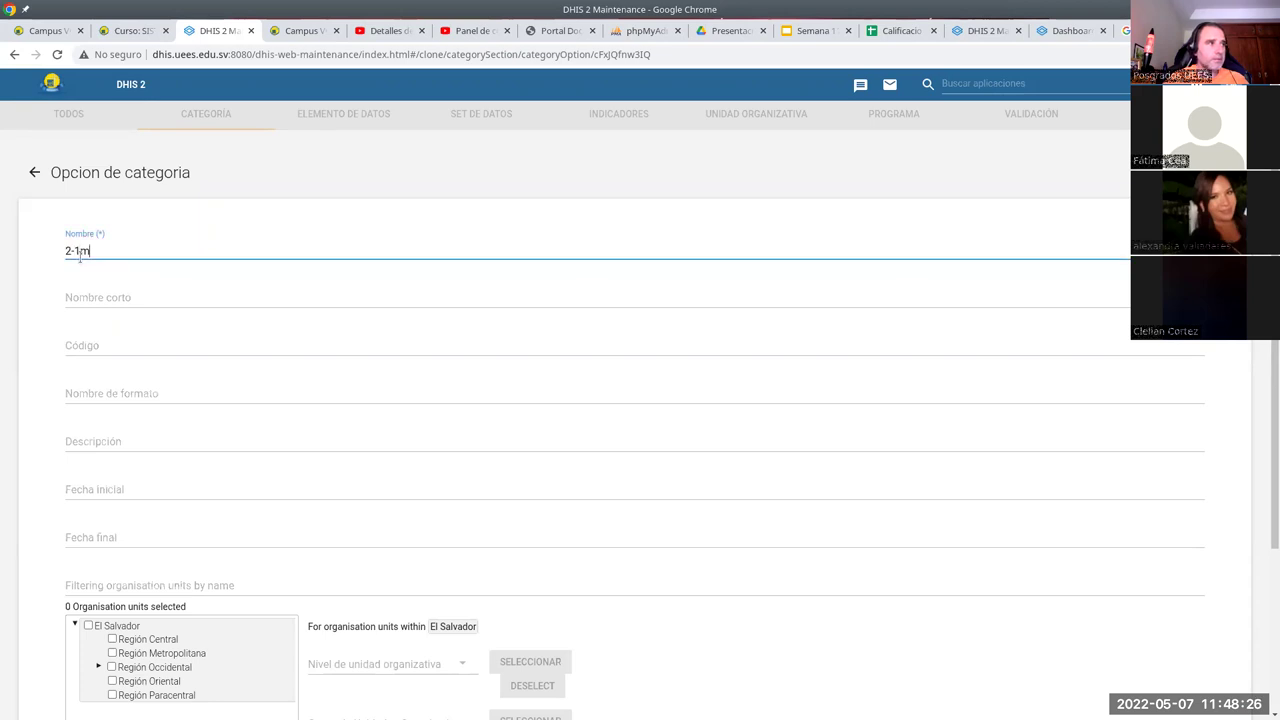
key("BackSpace")
scroll(100, 318, "down", 3)
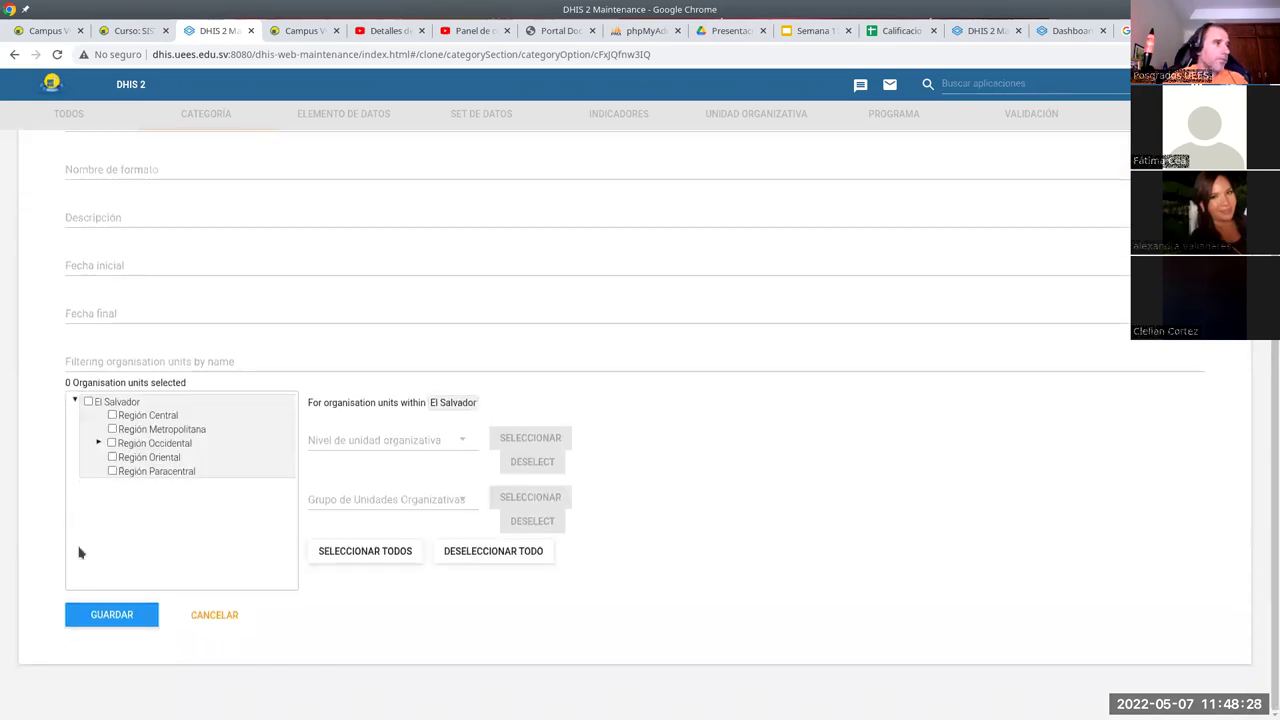
left_click(112, 614)
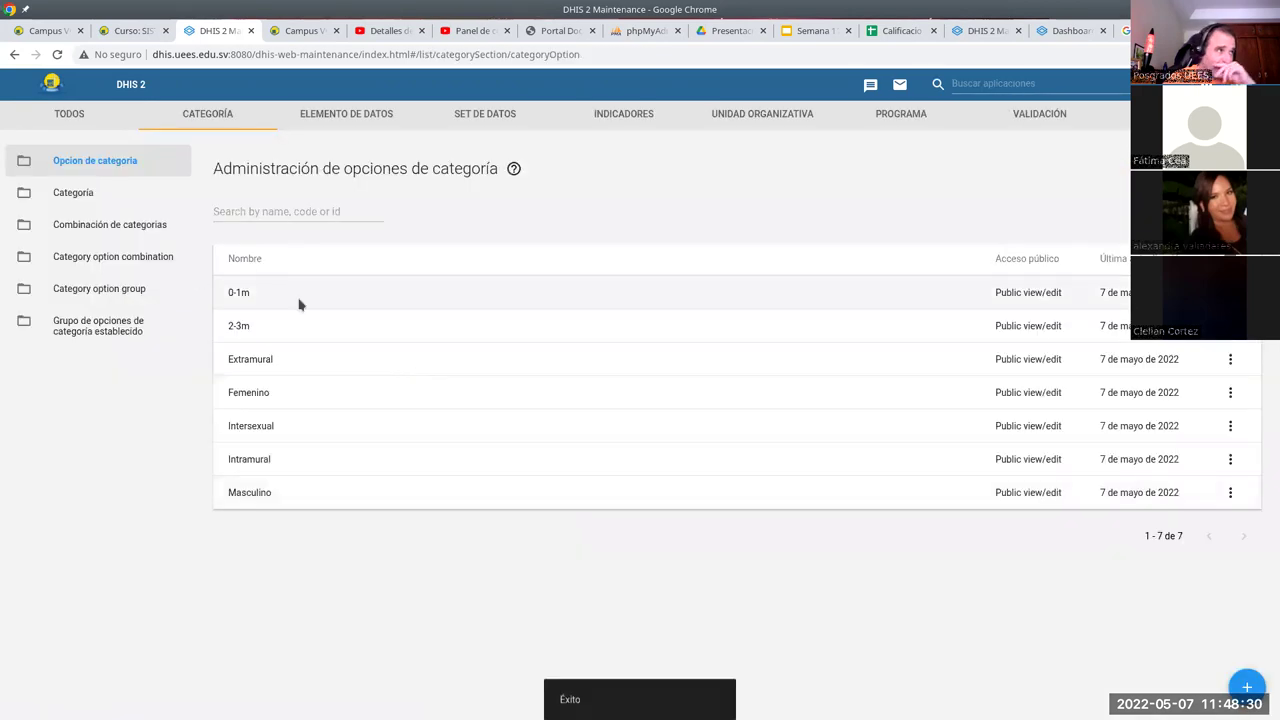
Create a new category option named "4-5m" and save it
left_click(1228, 686)
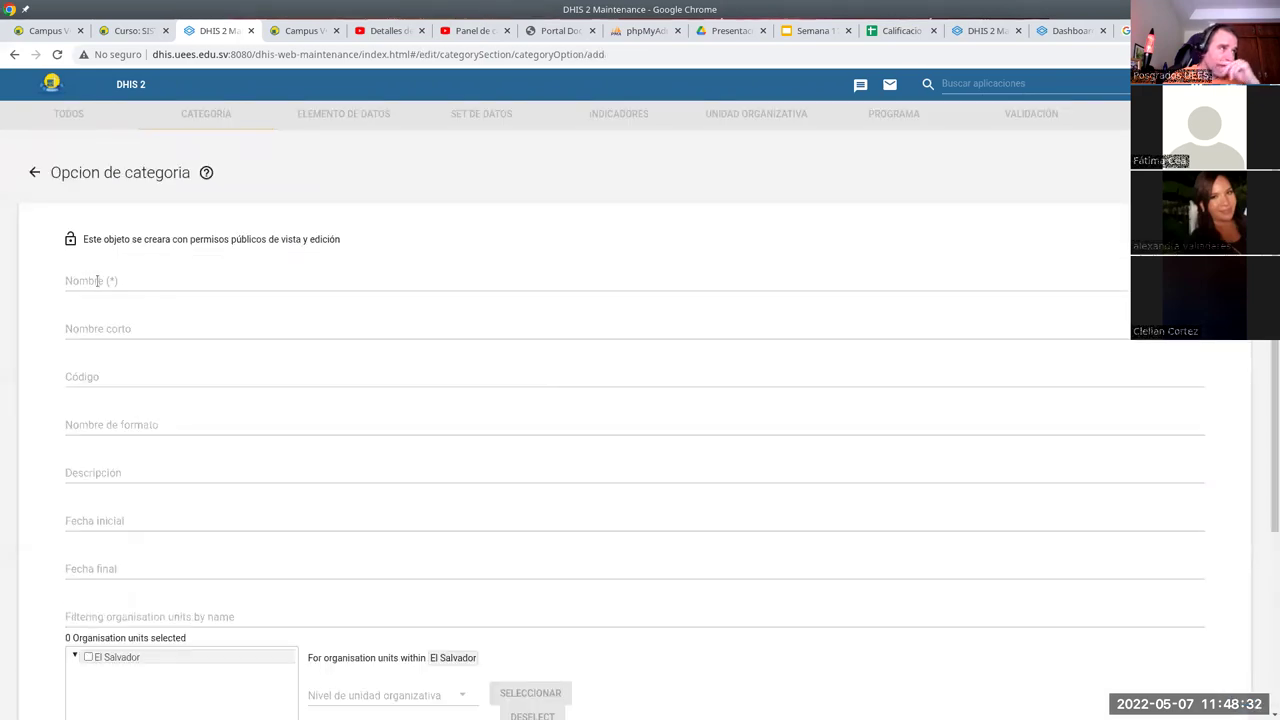
left_click(409, 281)
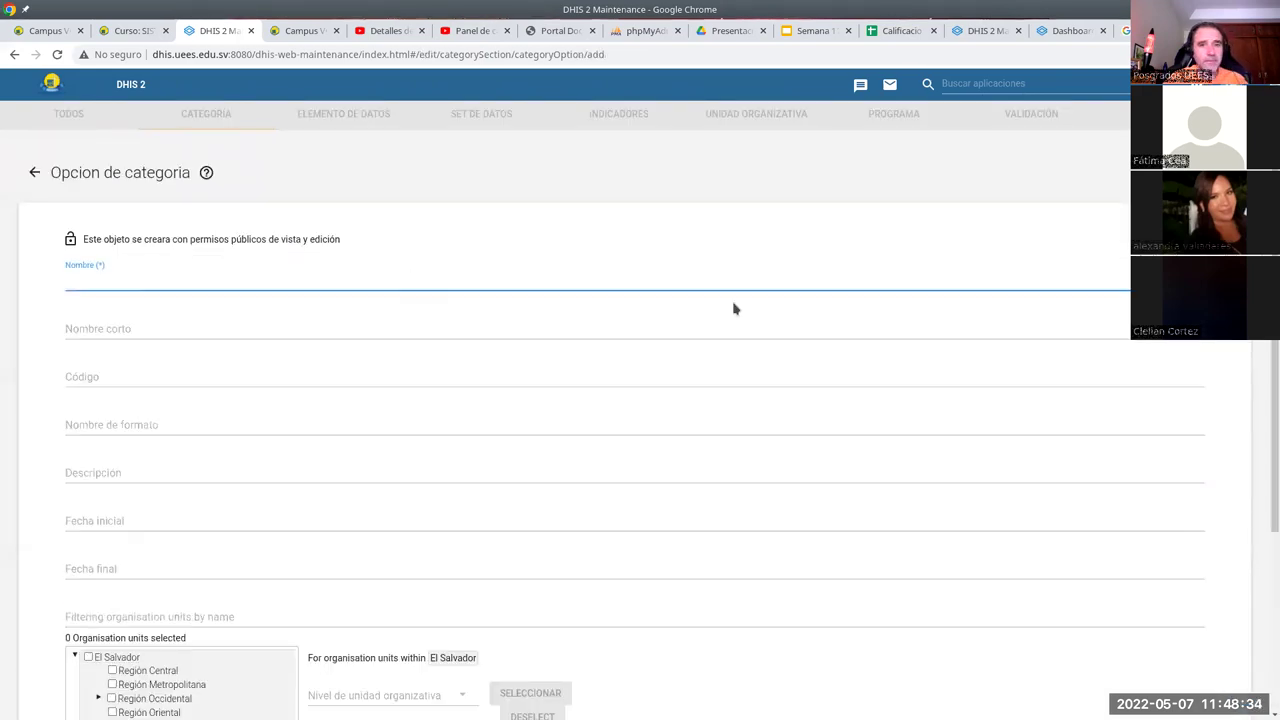
type("4 a 6")
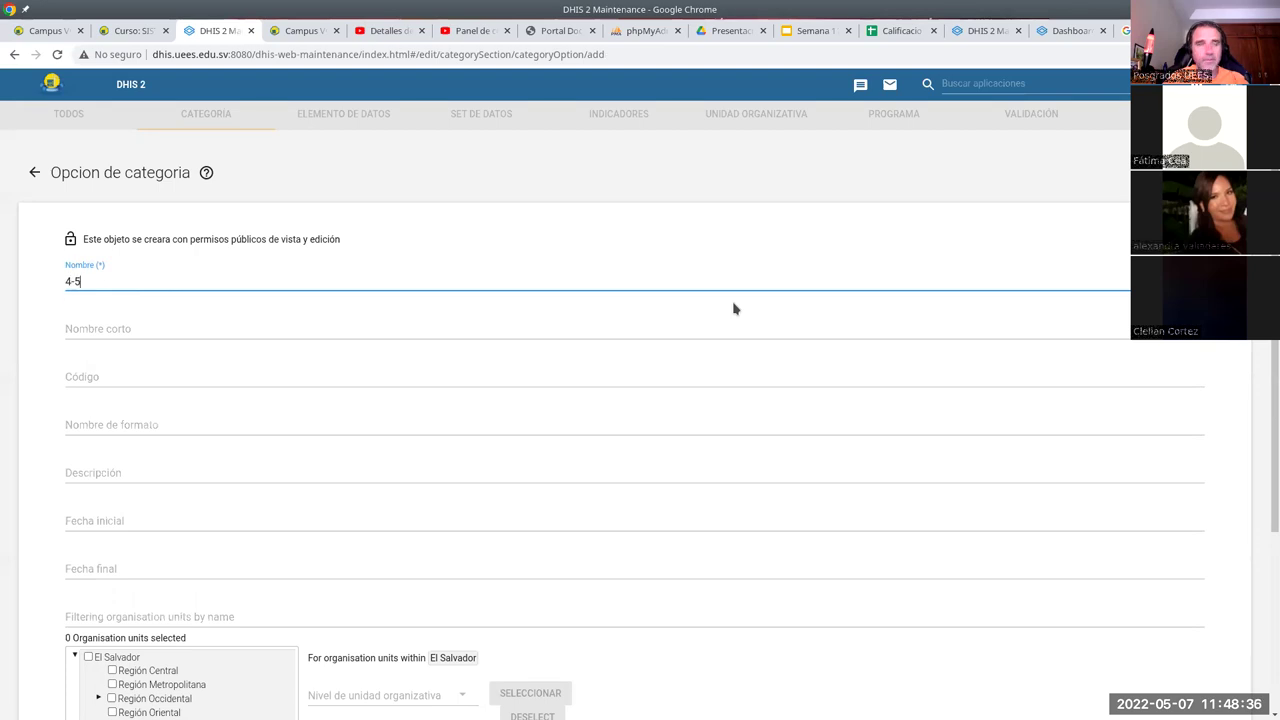
scroll(189, 651, "down", 3)
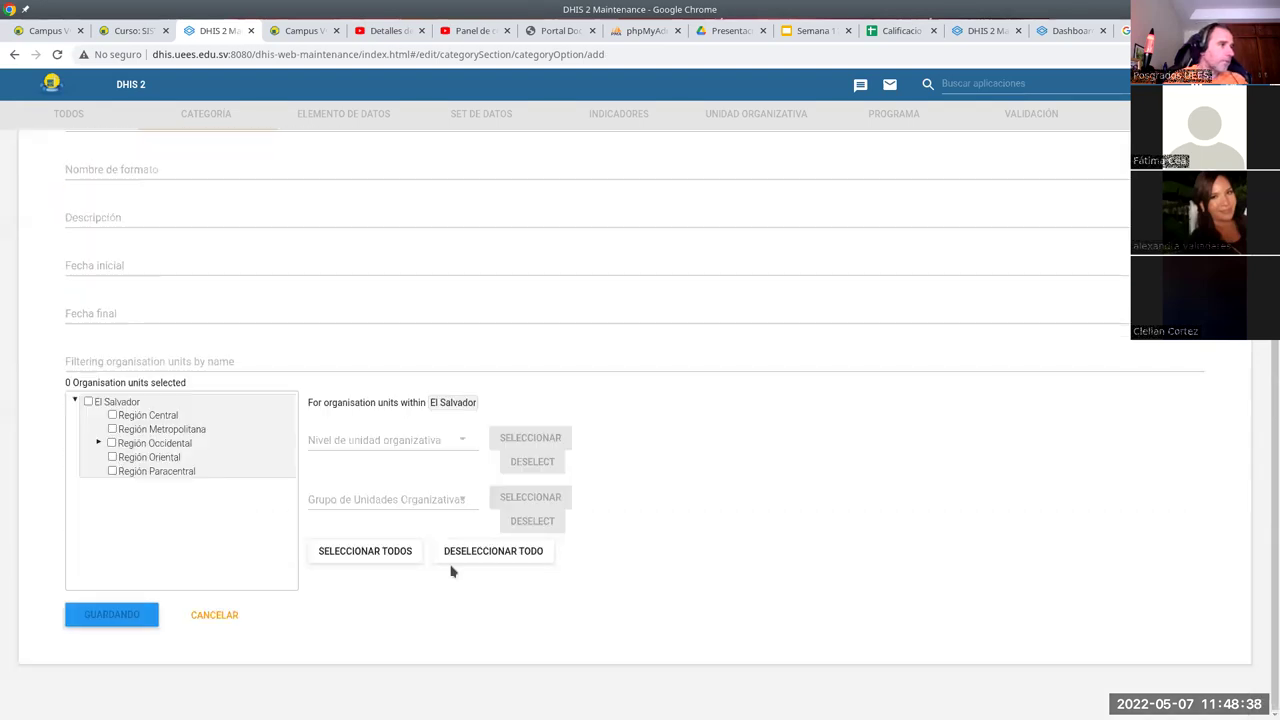
left_click(115, 615)
Create a new category option named "6-7m" and save it
left_click(1246, 687)
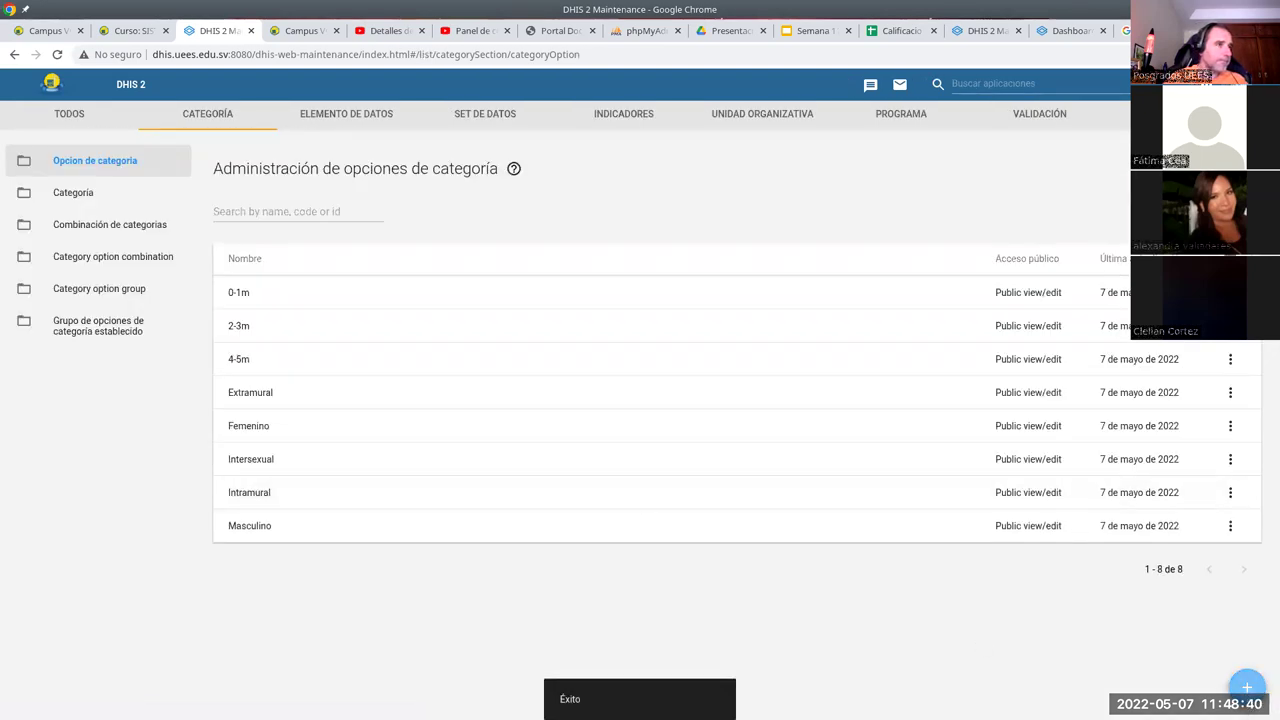
type("6 a 10")
scroll(120, 640, "down", 3)
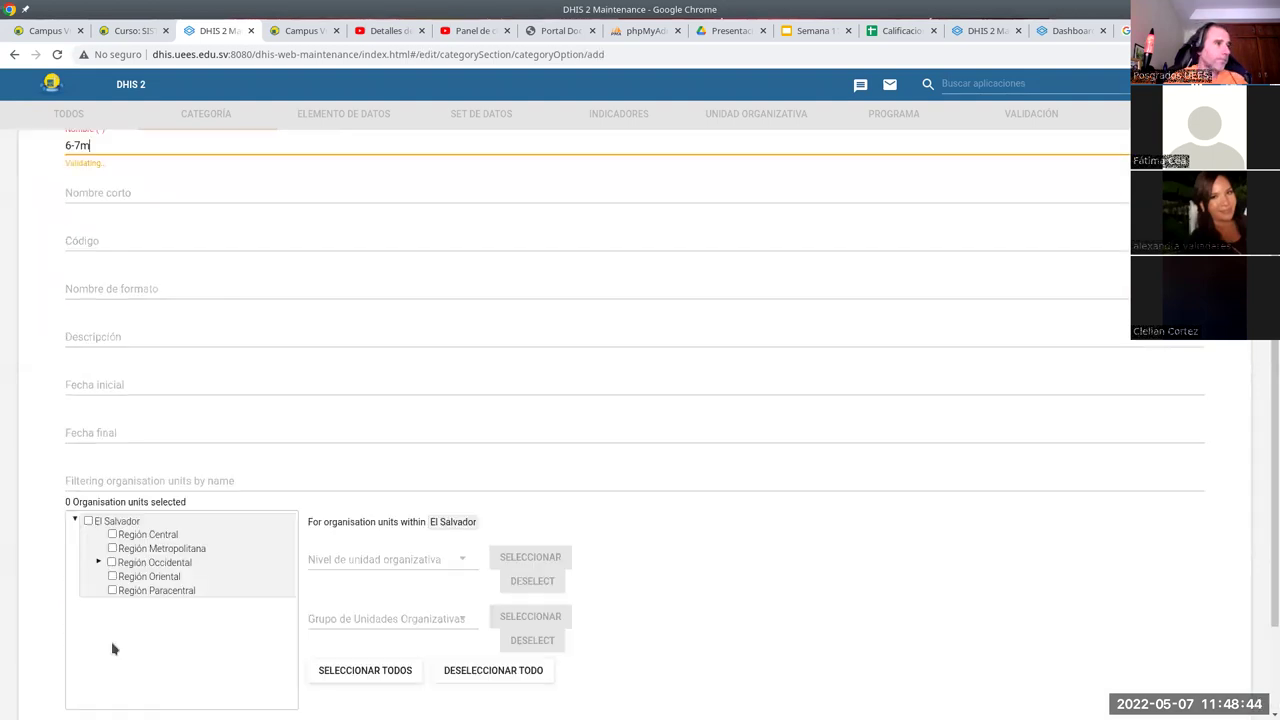
left_click(110, 616)
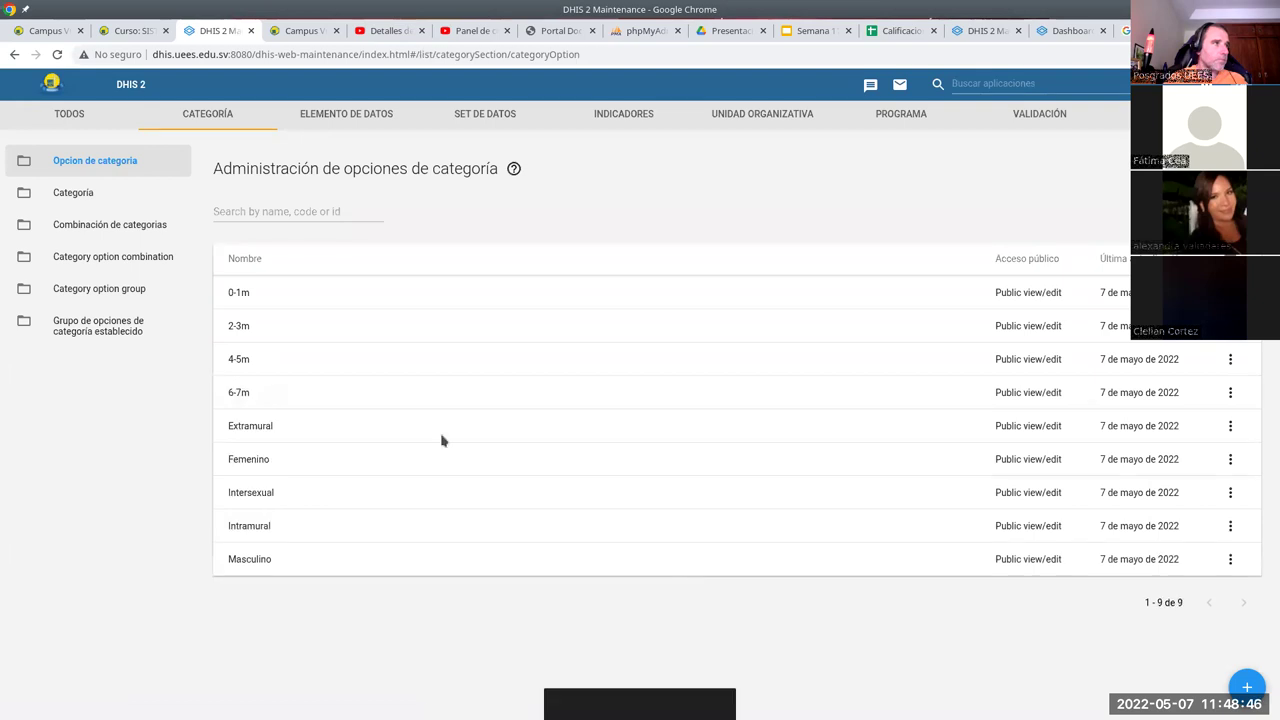
Create a category option named 8-9m and save it
left_click(1243, 686)
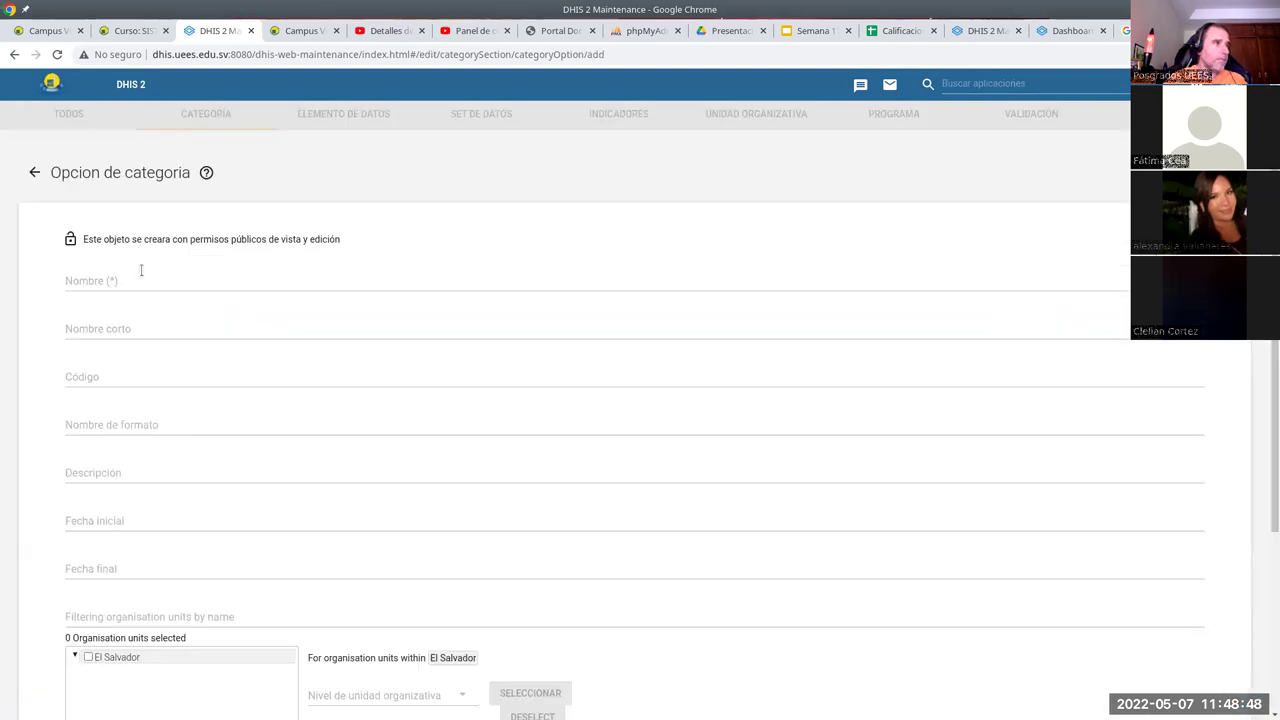
left_click(137, 267)
type("8-")
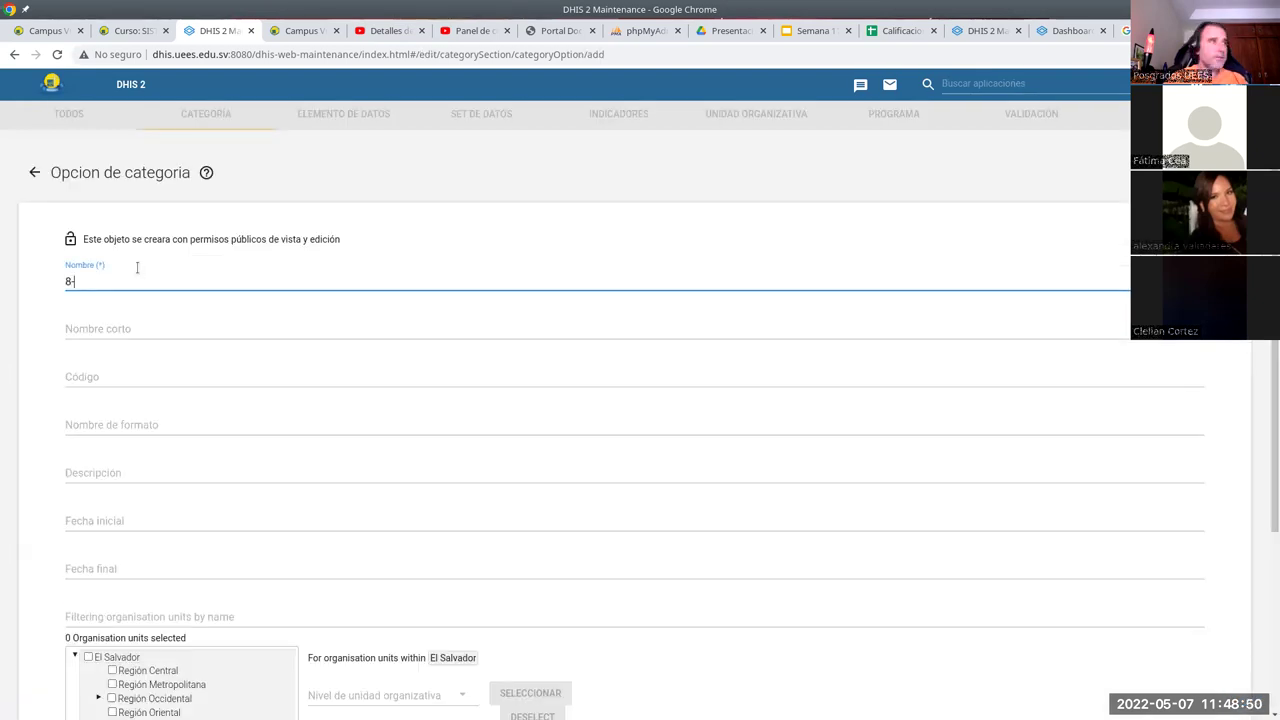
type("12")
scroll(109, 614, "down", 3)
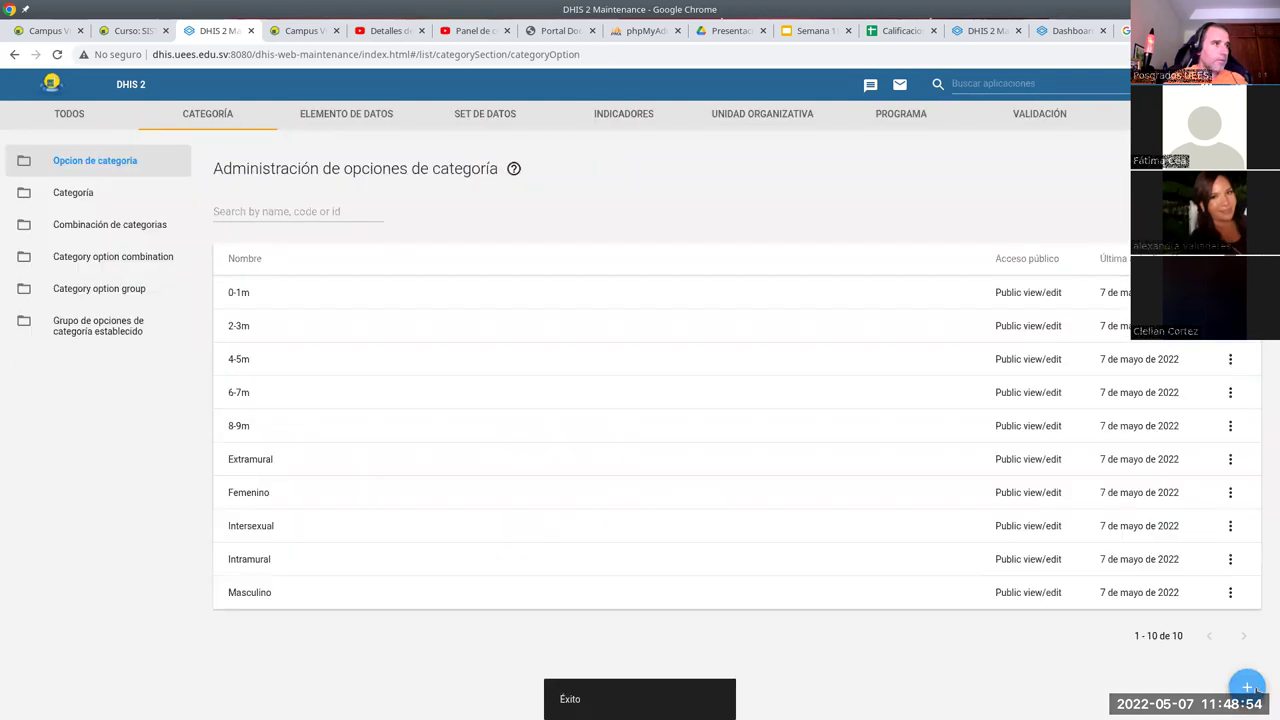
Create a category option named 10-11m and save it
key("alt+Left")
left_click(92, 281)
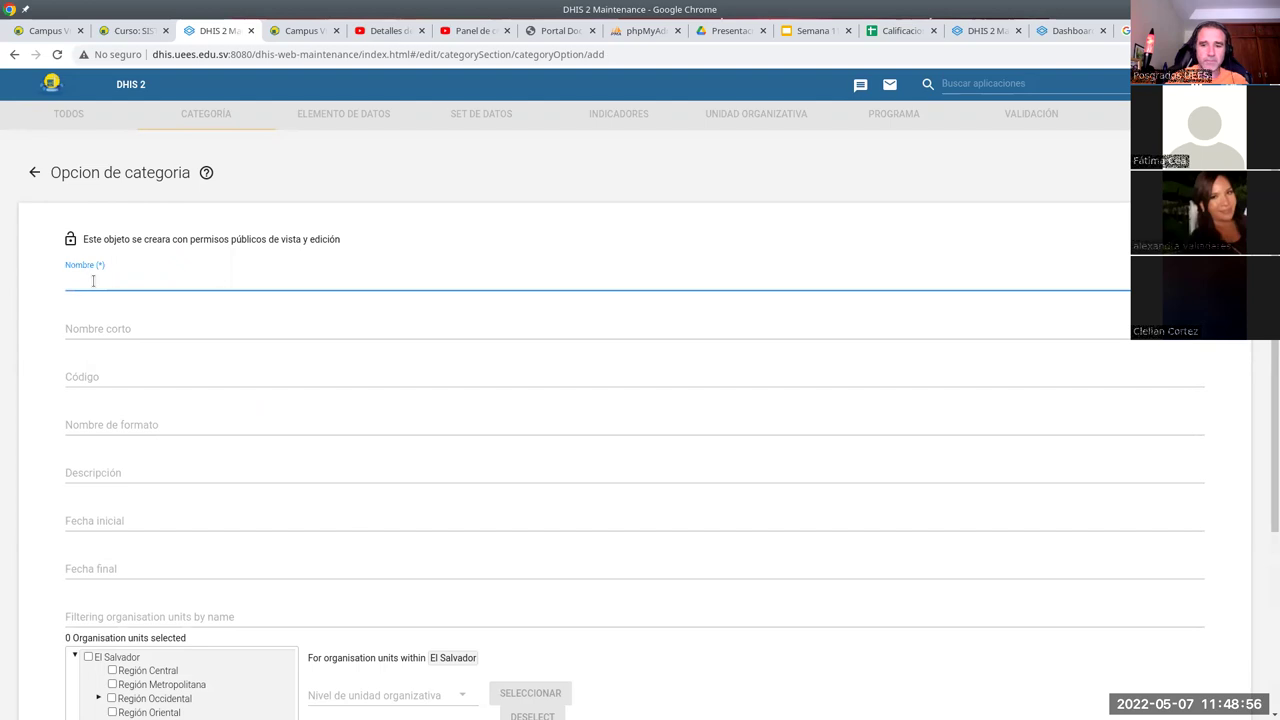
type("10-11m")
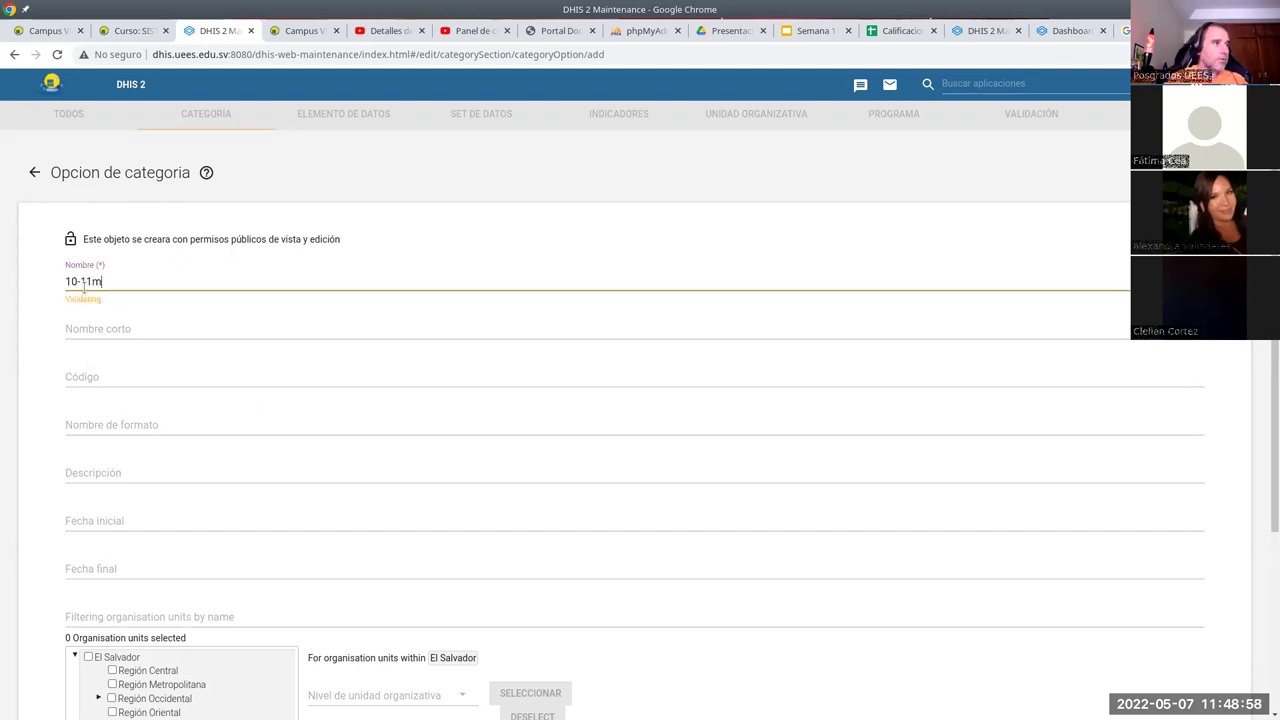
scroll(110, 643, "down", 3)
key("Return")
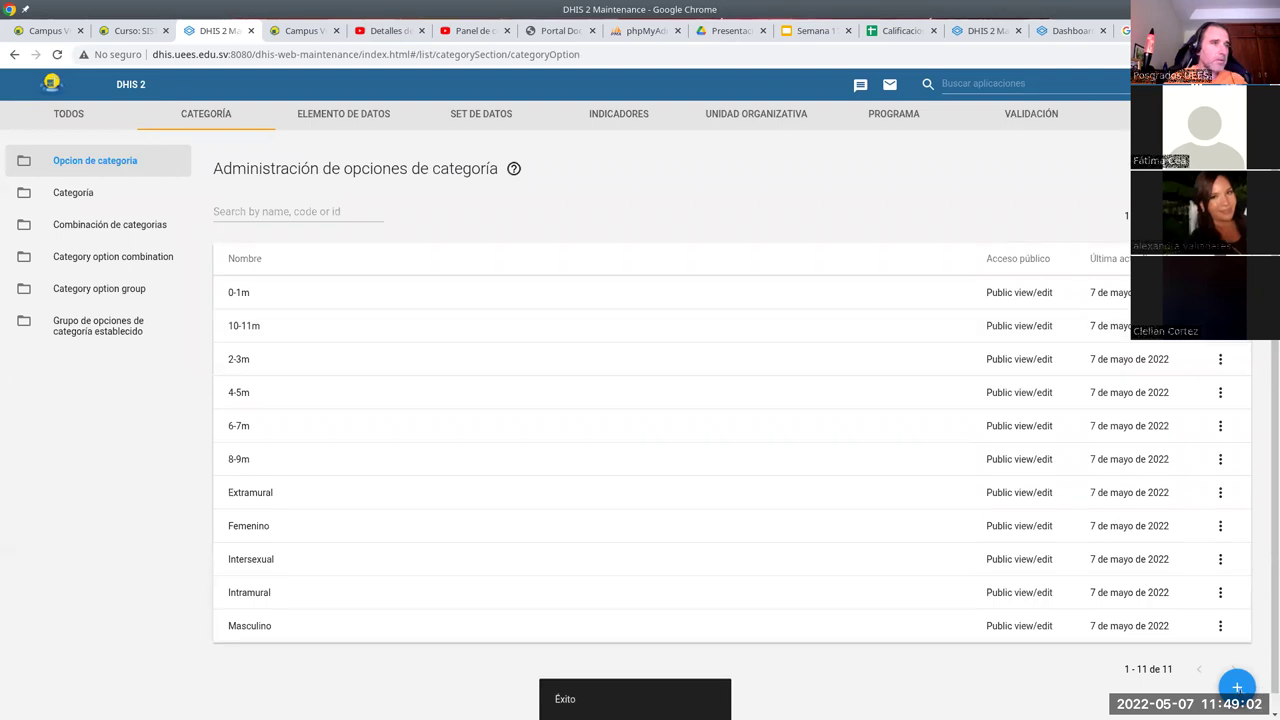
Create a category option named 0a and save it
left_click(1234, 686)
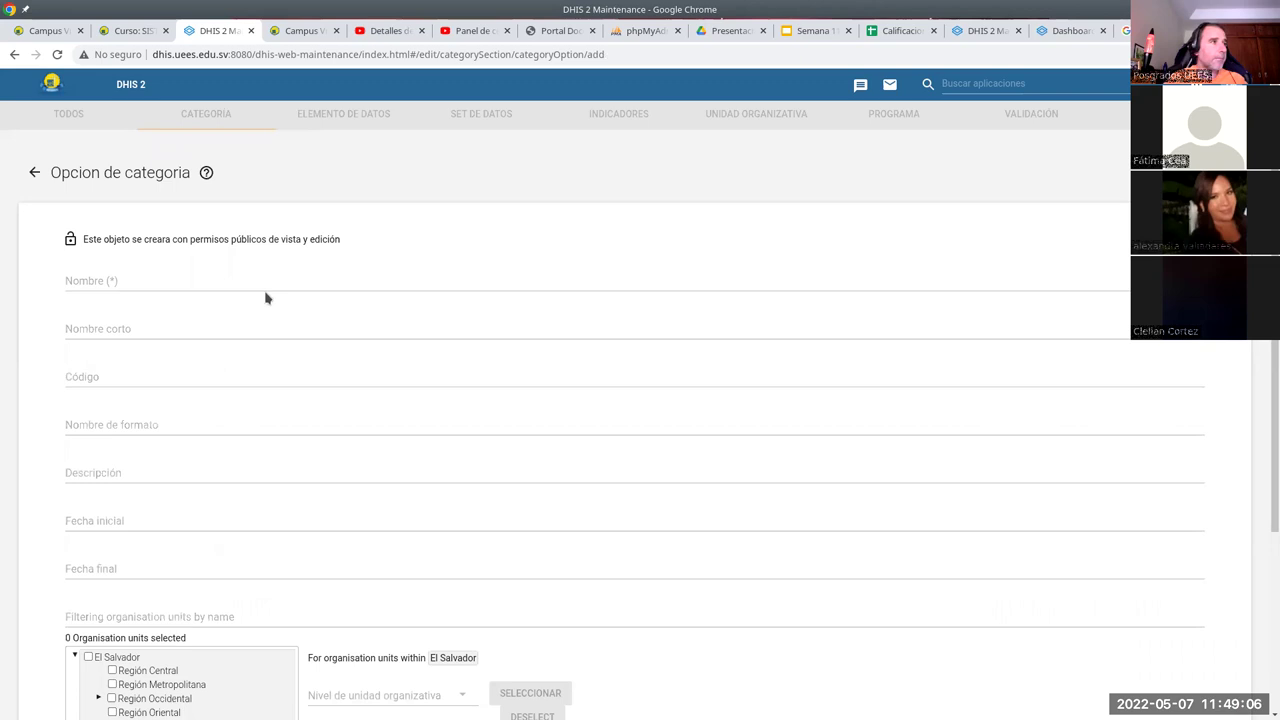
left_click(171, 282)
type("0a")
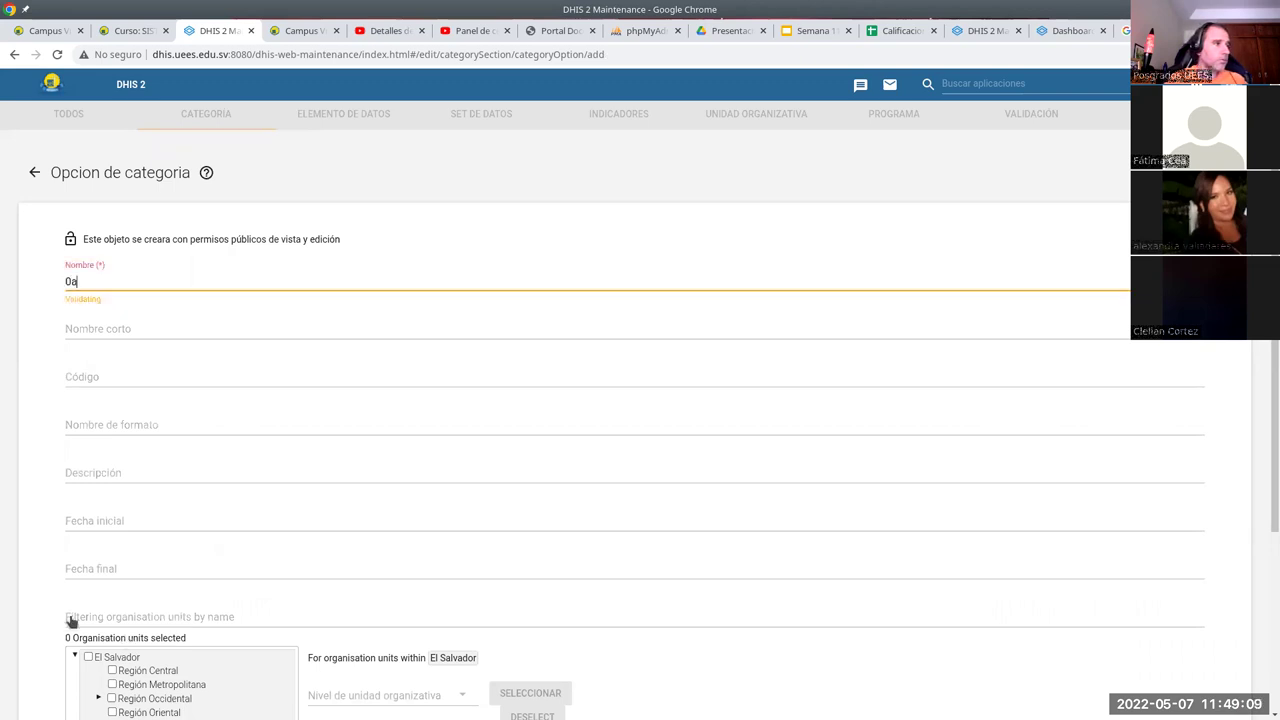
scroll(72, 624, "down", 3)
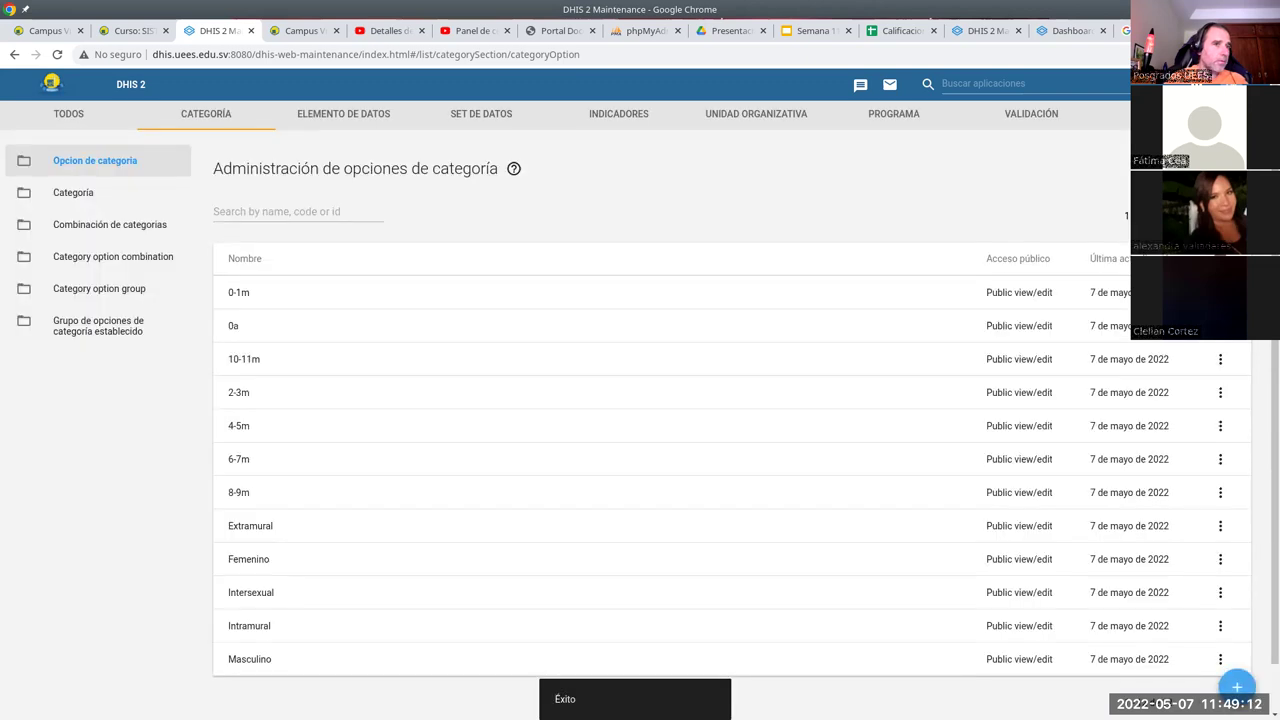
Create a category option named 1a and save it
left_click(1232, 682)
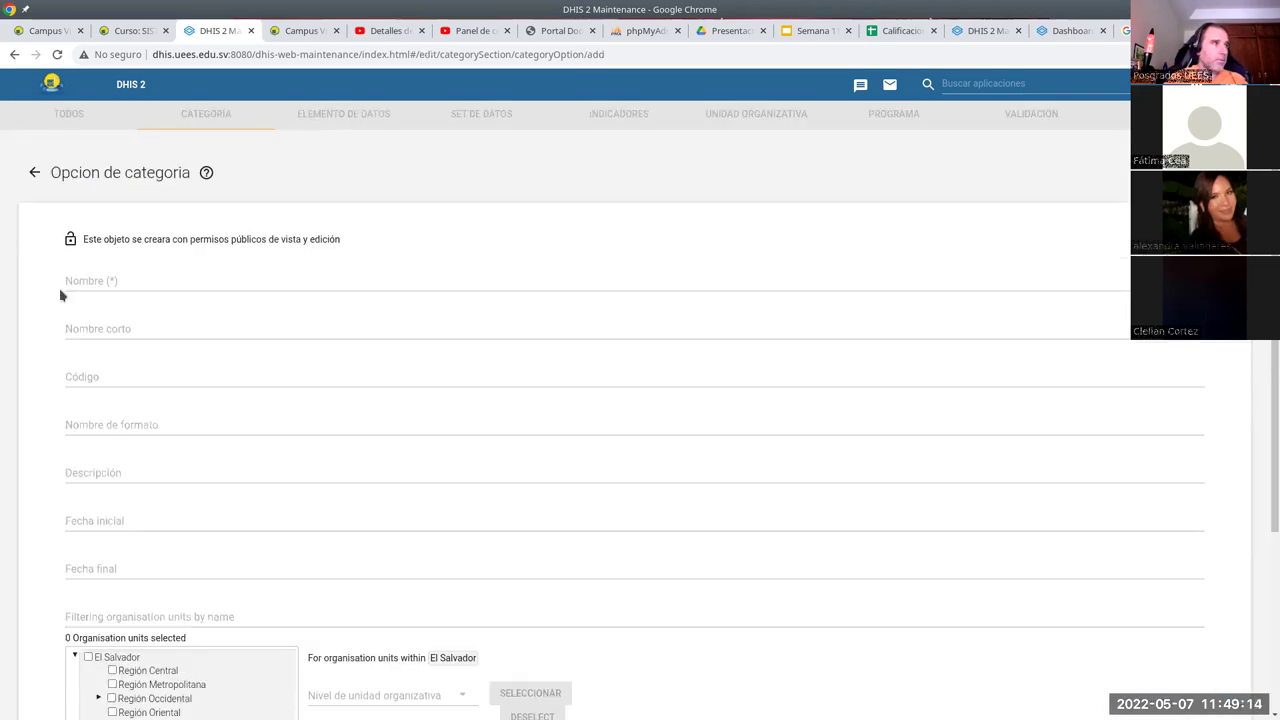
left_click(68, 282)
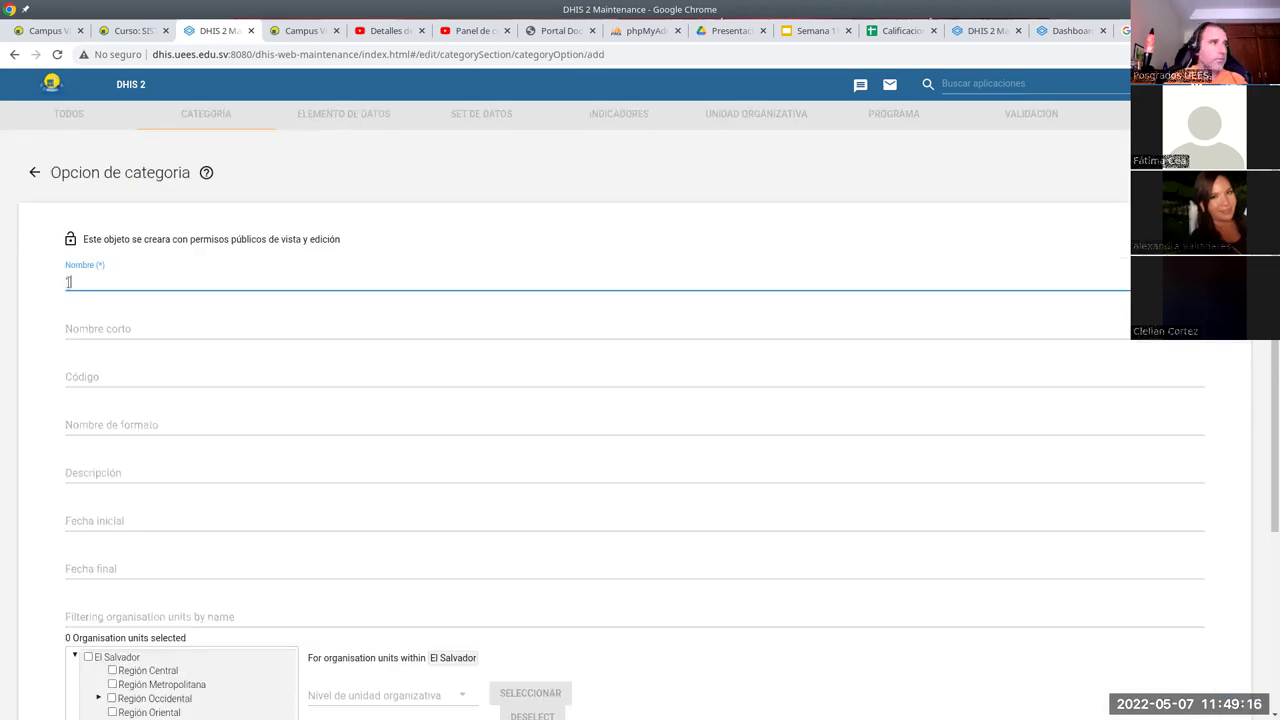
type("1")
scroll(109, 617, "down", 2)
key("Return")
scroll(700, 523, "down", 3)
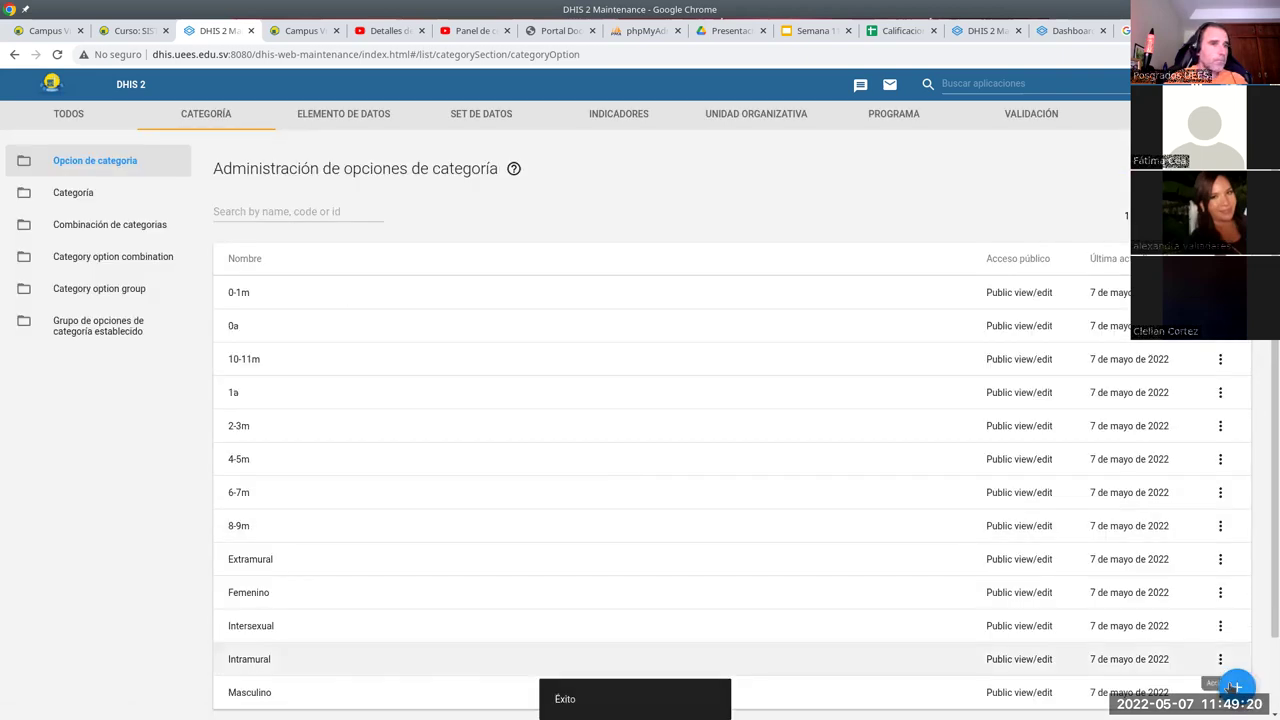
Create a category option named 2a and save it
key("alt+Left")
left_click(104, 281)
type("2")
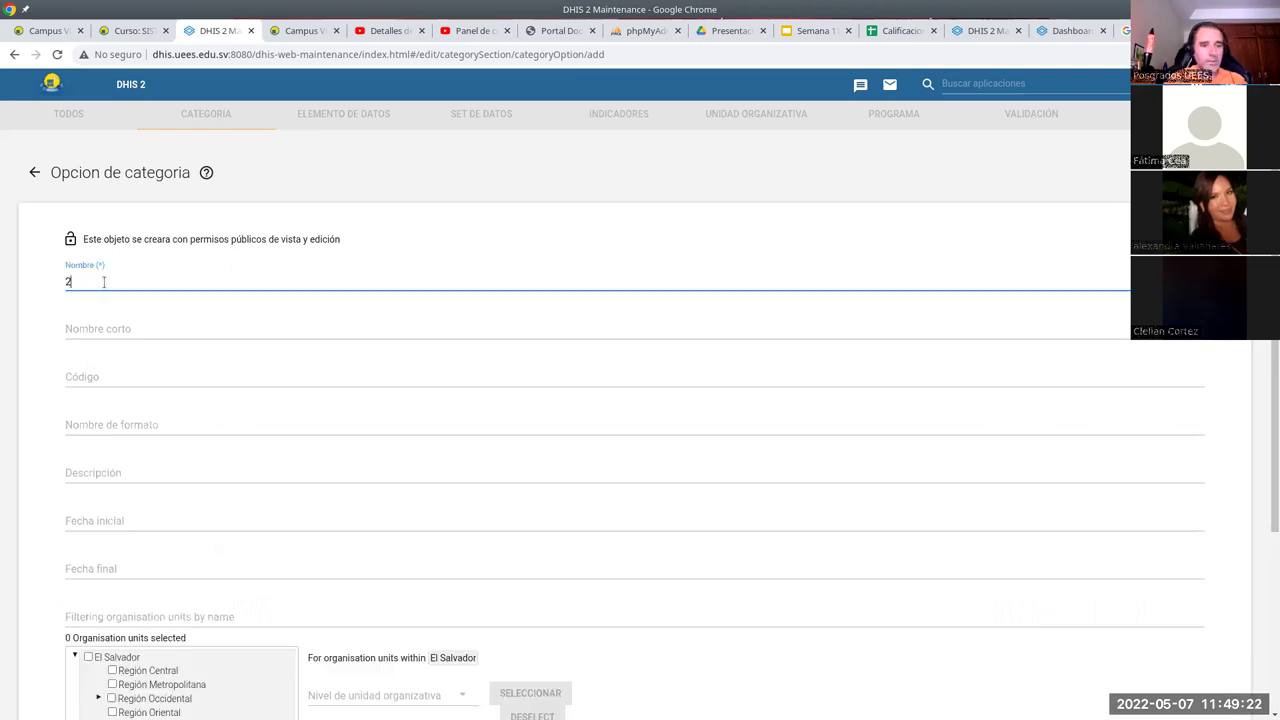
scroll(134, 542, "down", 3)
left_click(106, 614)
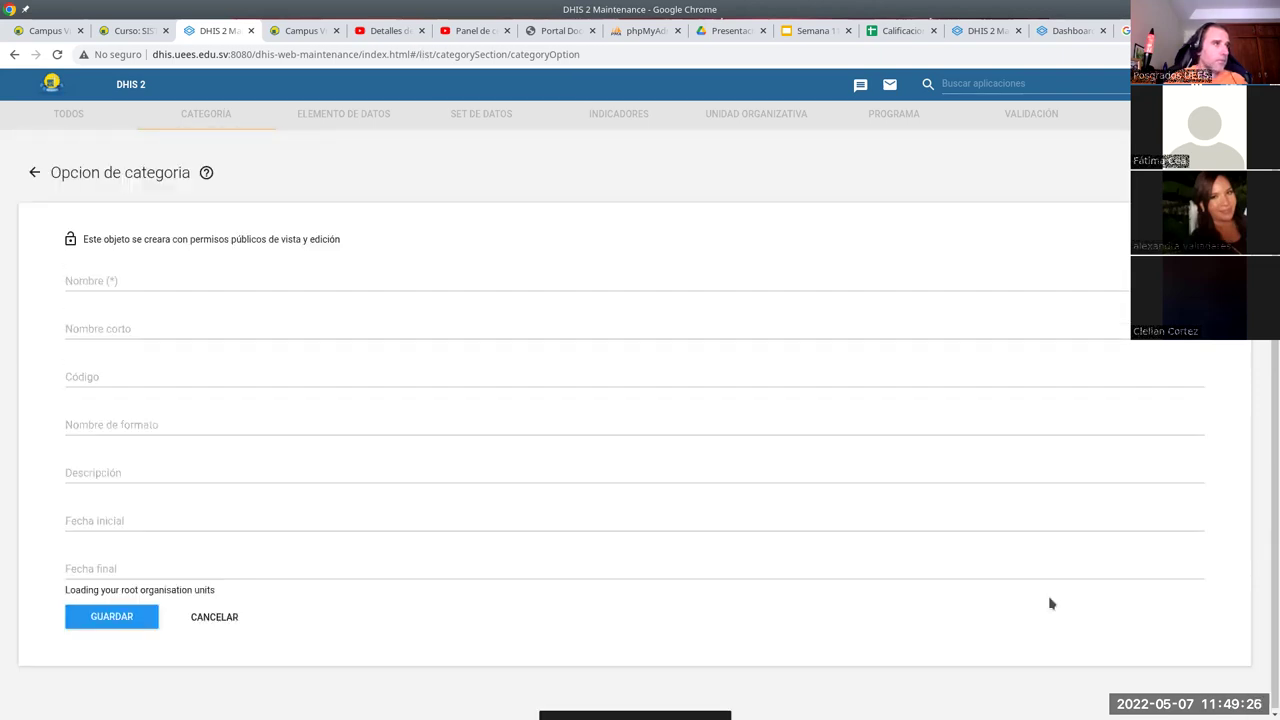
Create a category option named 3a and save it
type("3a")
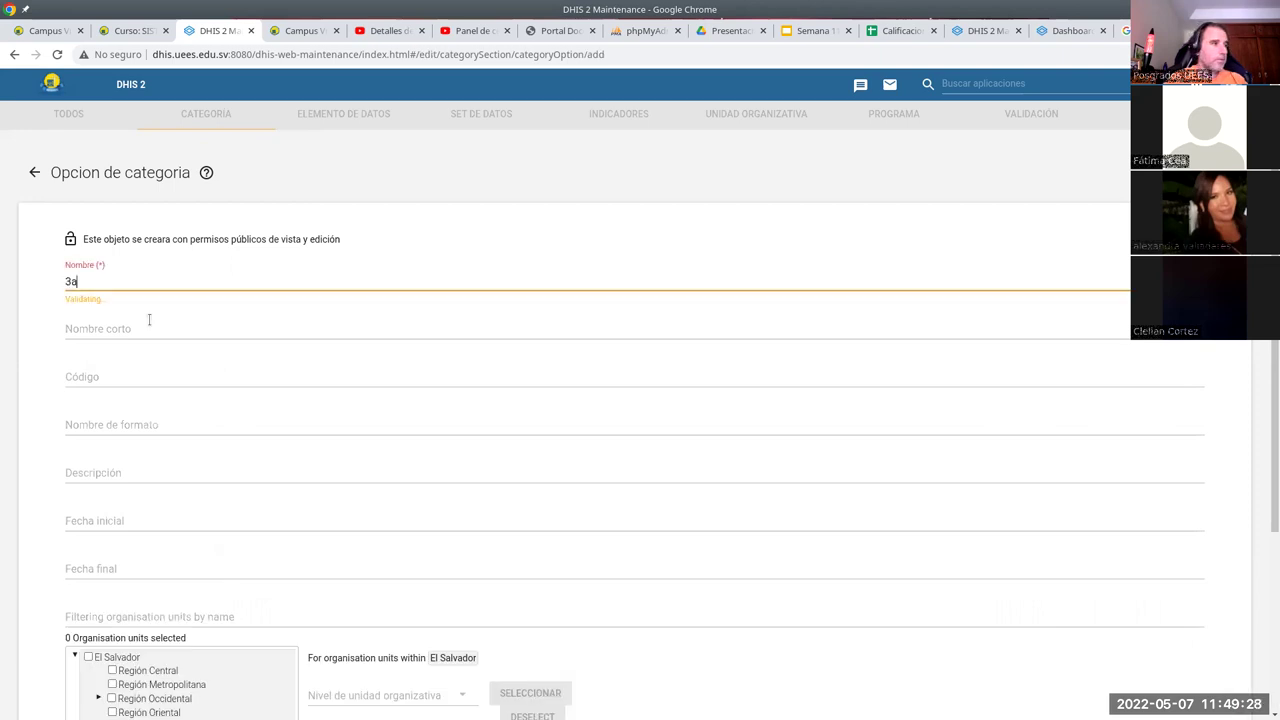
scroll(118, 677, "down", 2)
left_click(130, 660)
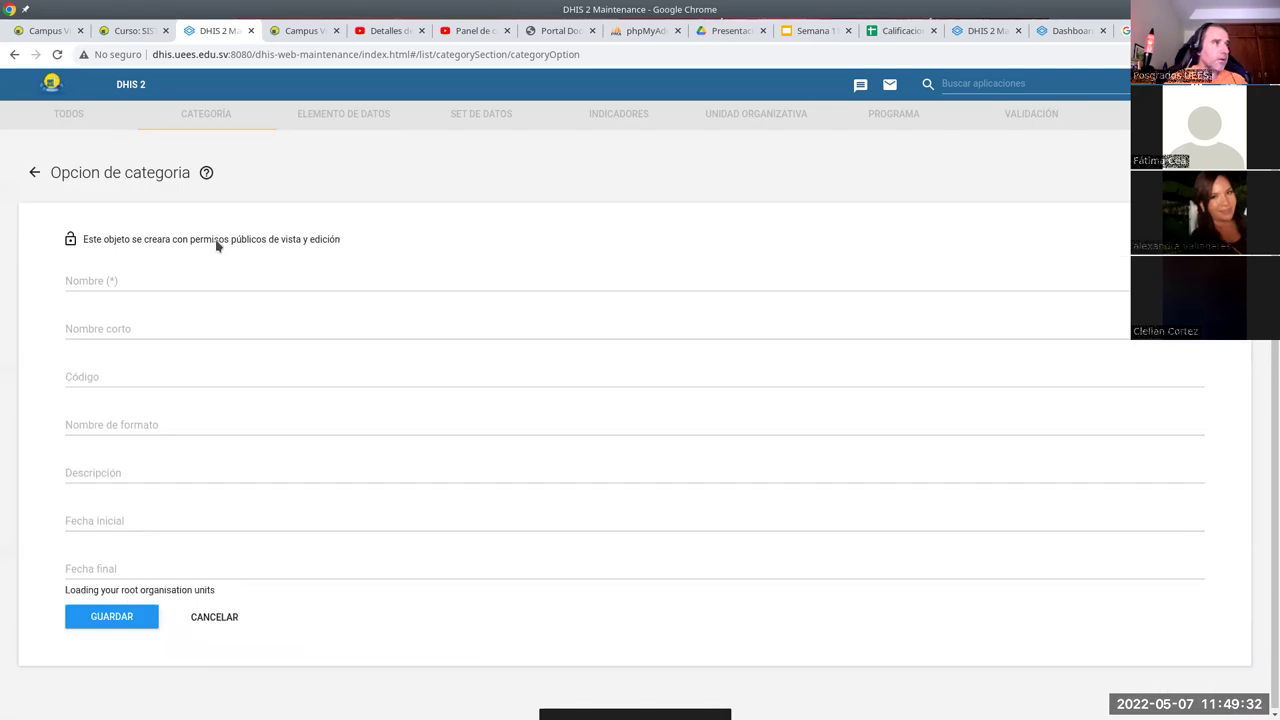
Create a category option named 4a, save it and look over the list of category options
left_click(153, 283)
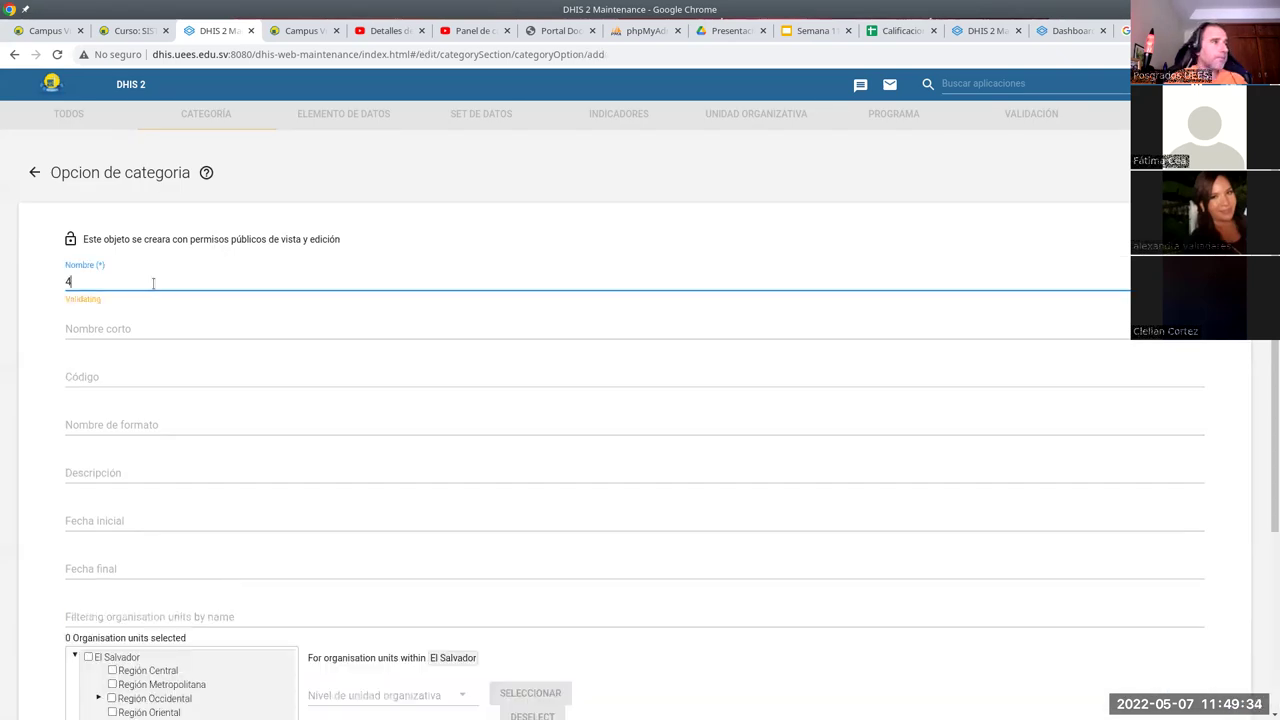
scroll(220, 591, "down", 3)
key("Return")
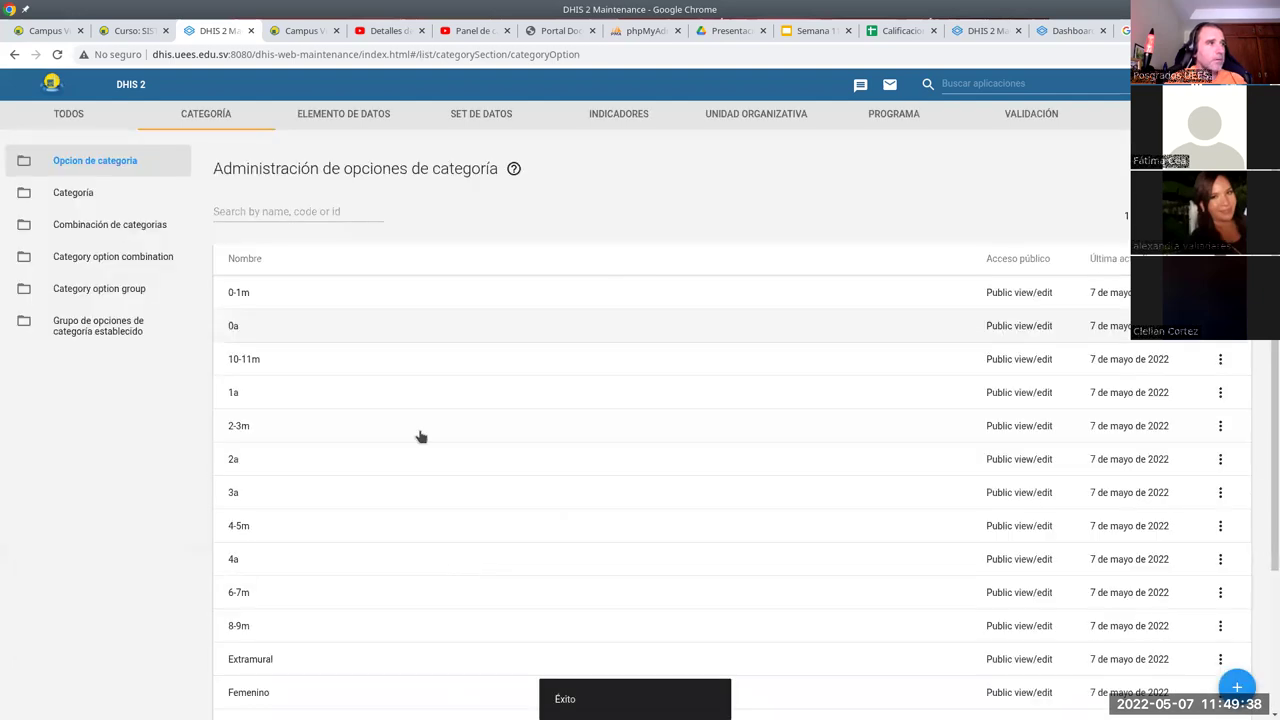
scroll(640, 525, "down", 3)
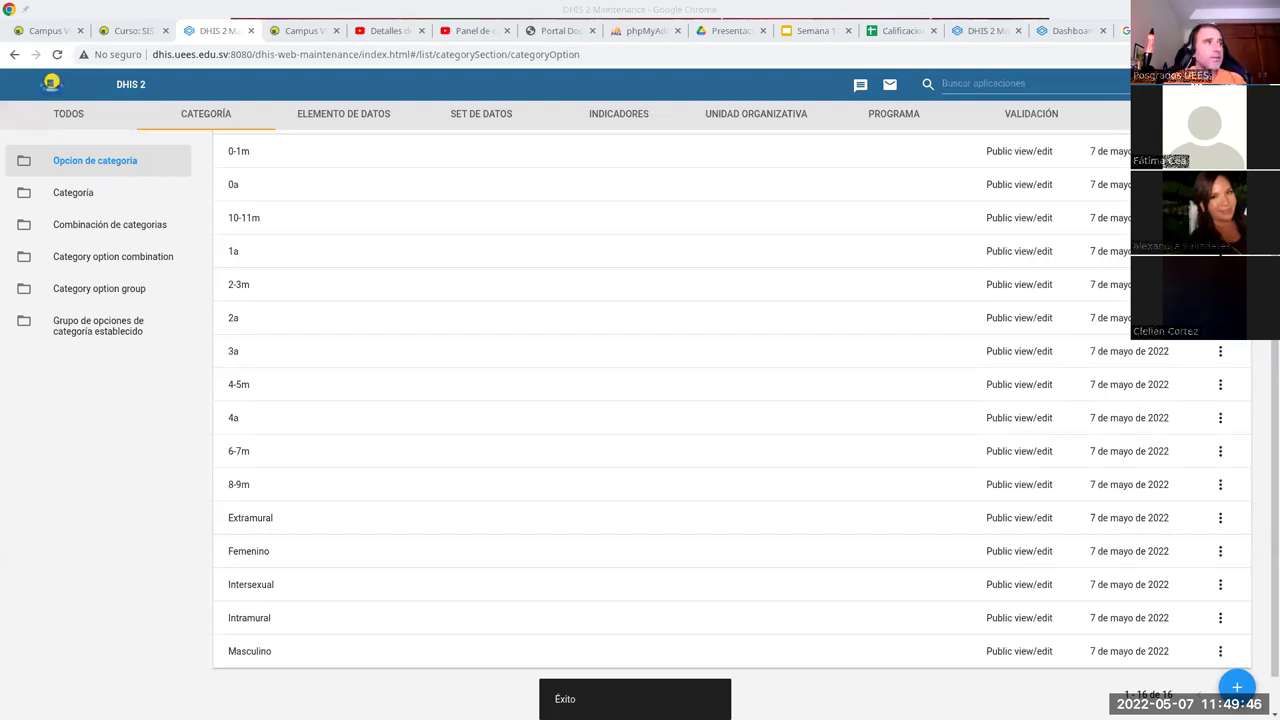
scroll(349, 277, "up", 1)
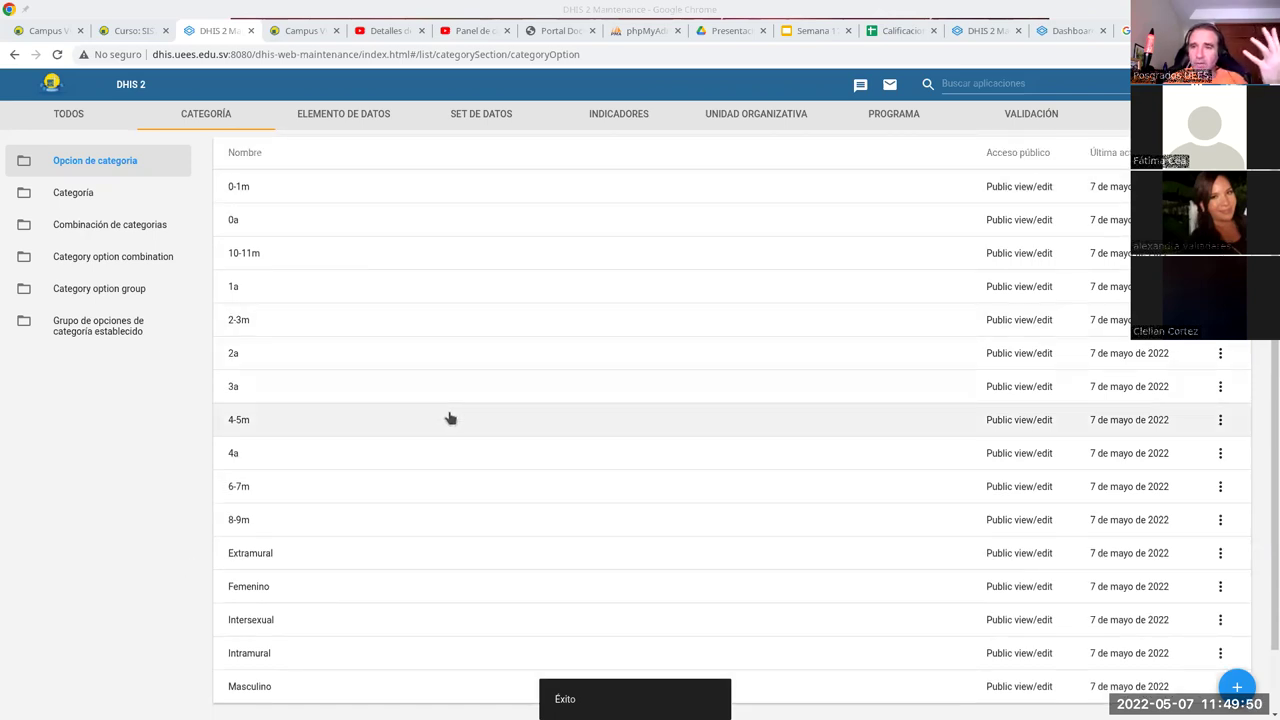
Start a new category (Categoría) and name it Sexo
left_click(82, 196)
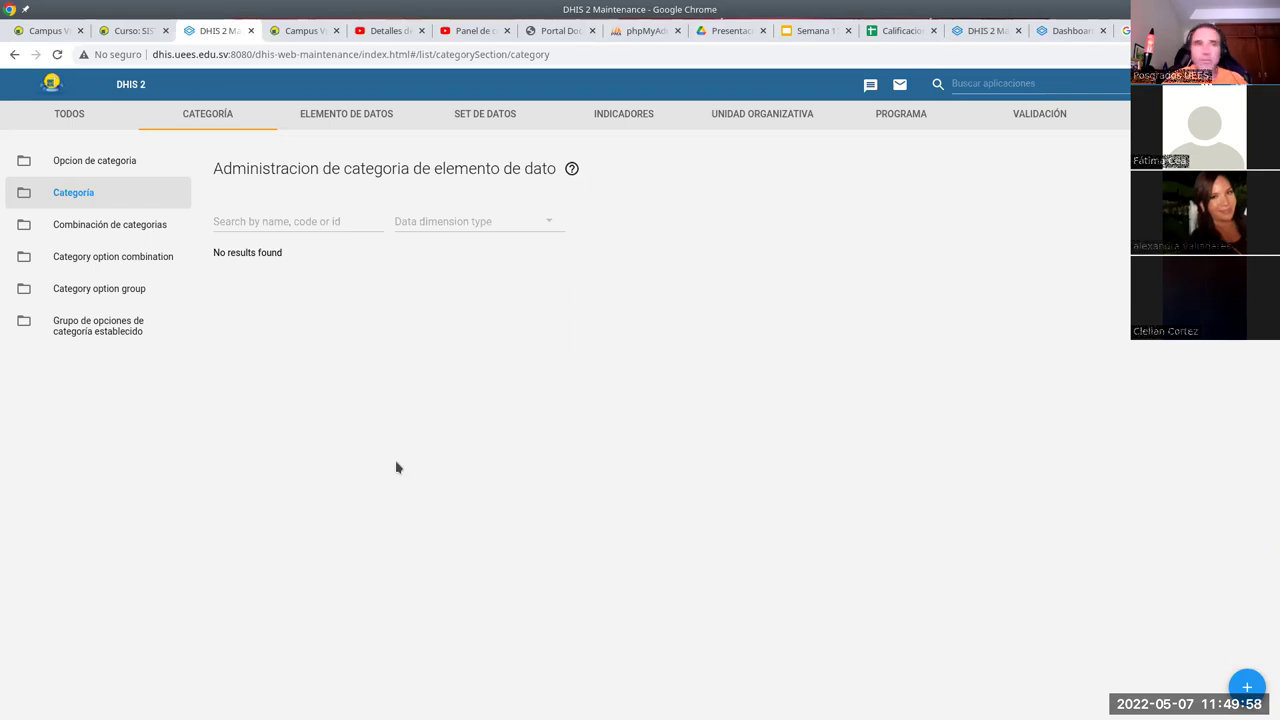
left_click(1247, 687)
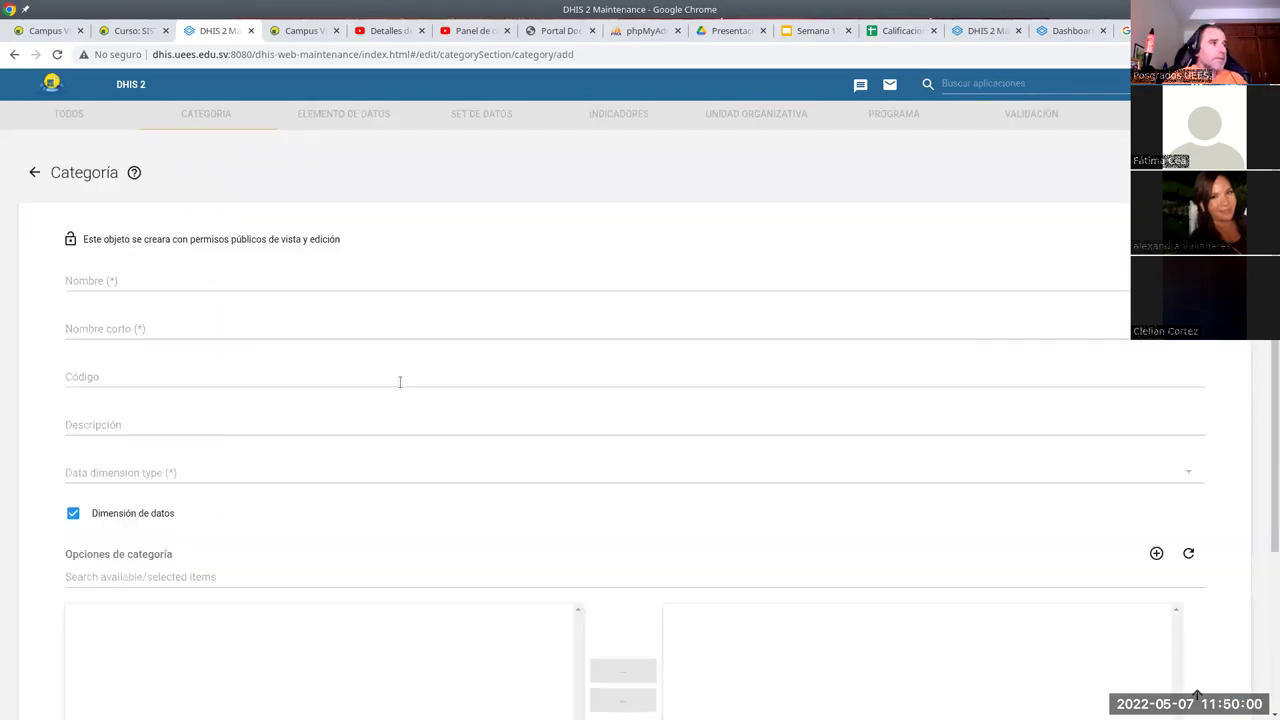
scroll(400, 382, "down", 2)
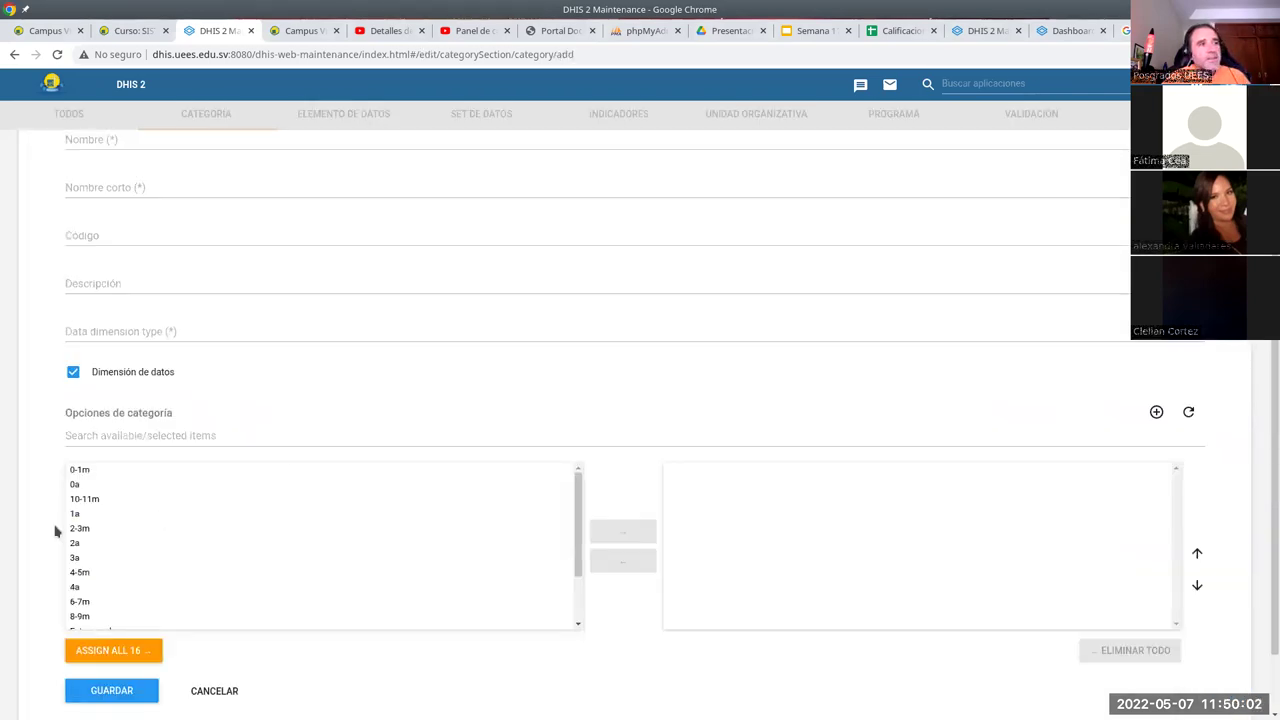
scroll(249, 337, "up", 2)
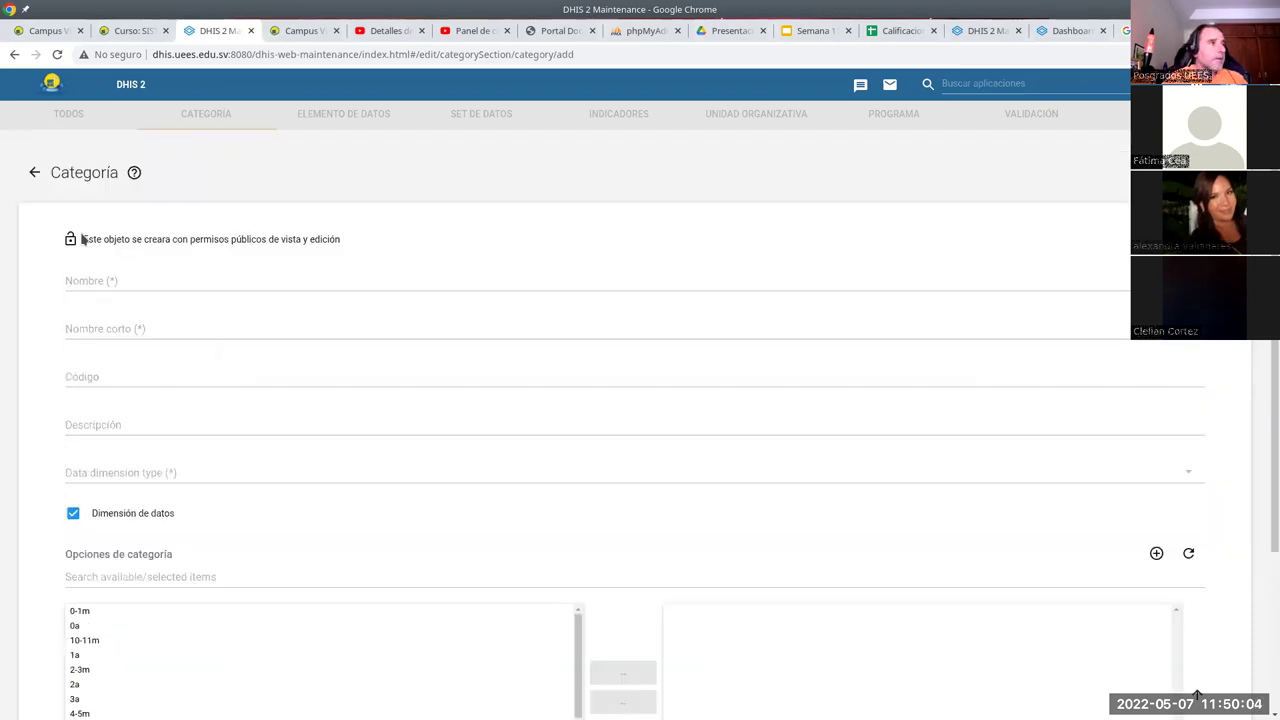
left_click(91, 280)
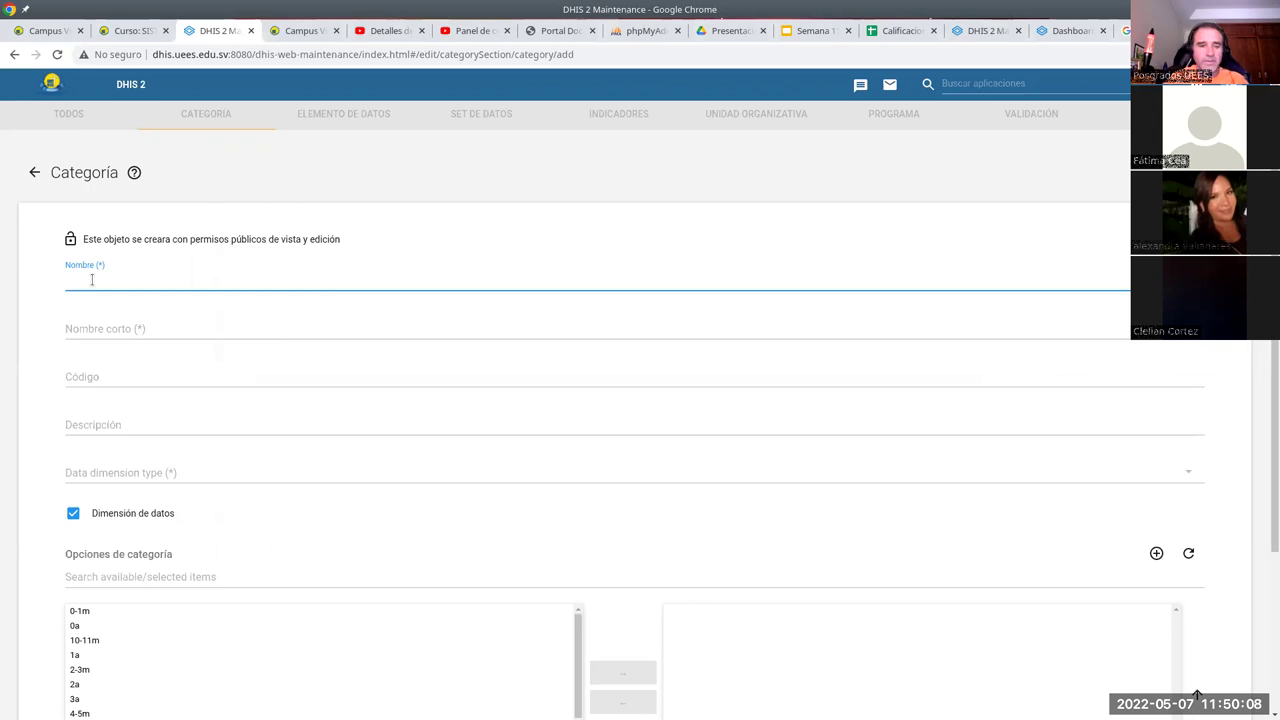
type("Sexo")
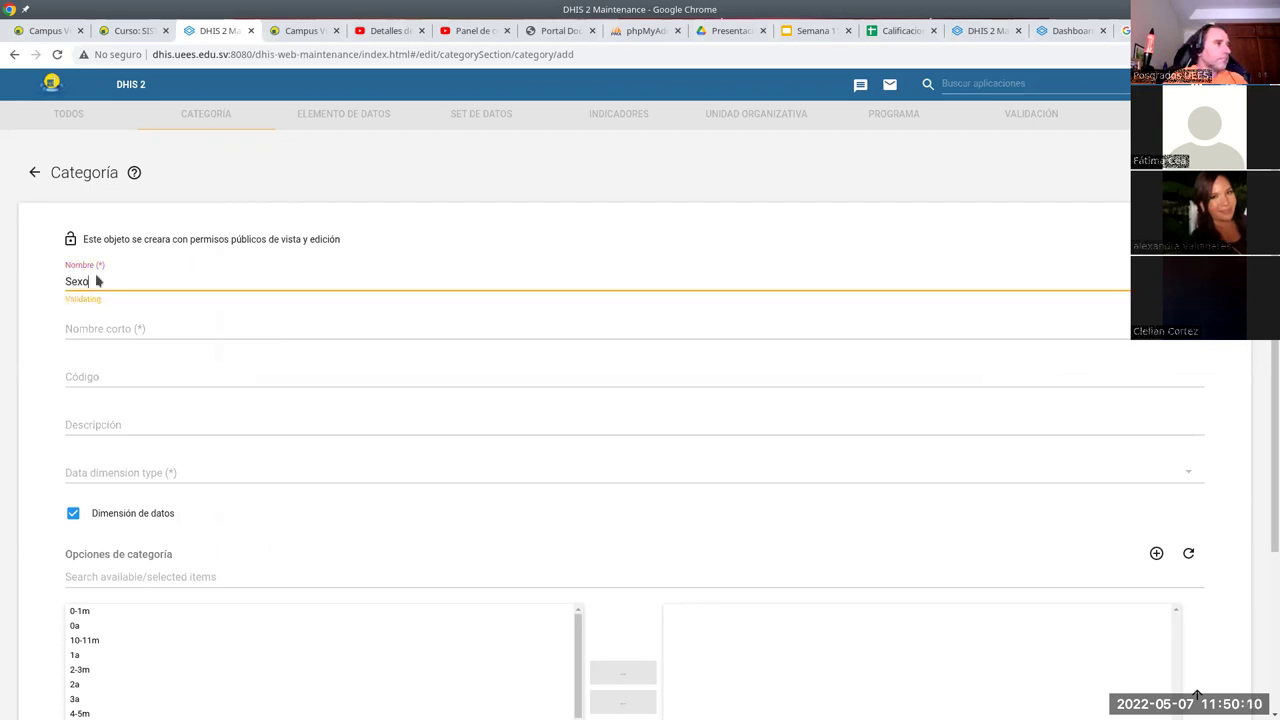
Assign the options Extramural, Femenino and Intersexual to the Sexo category
scroll(320, 424, "down", 2)
scroll(197, 485, "down", 1)
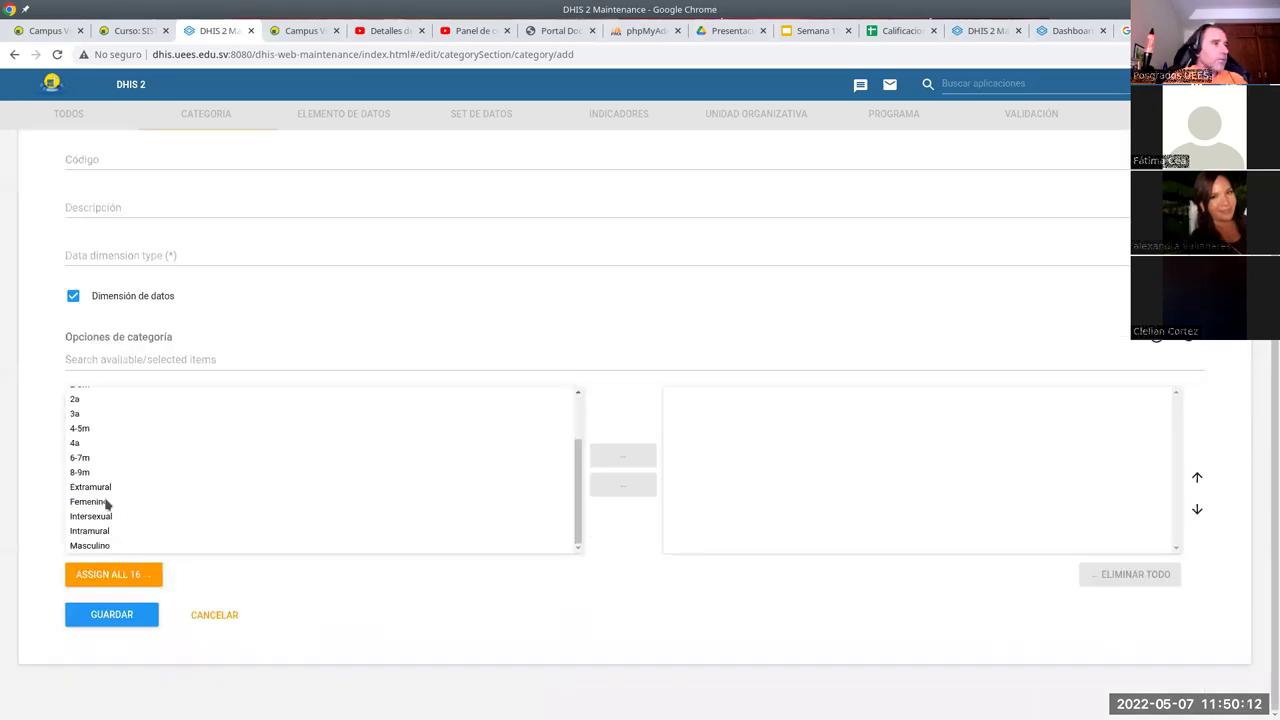
left_click(103, 494)
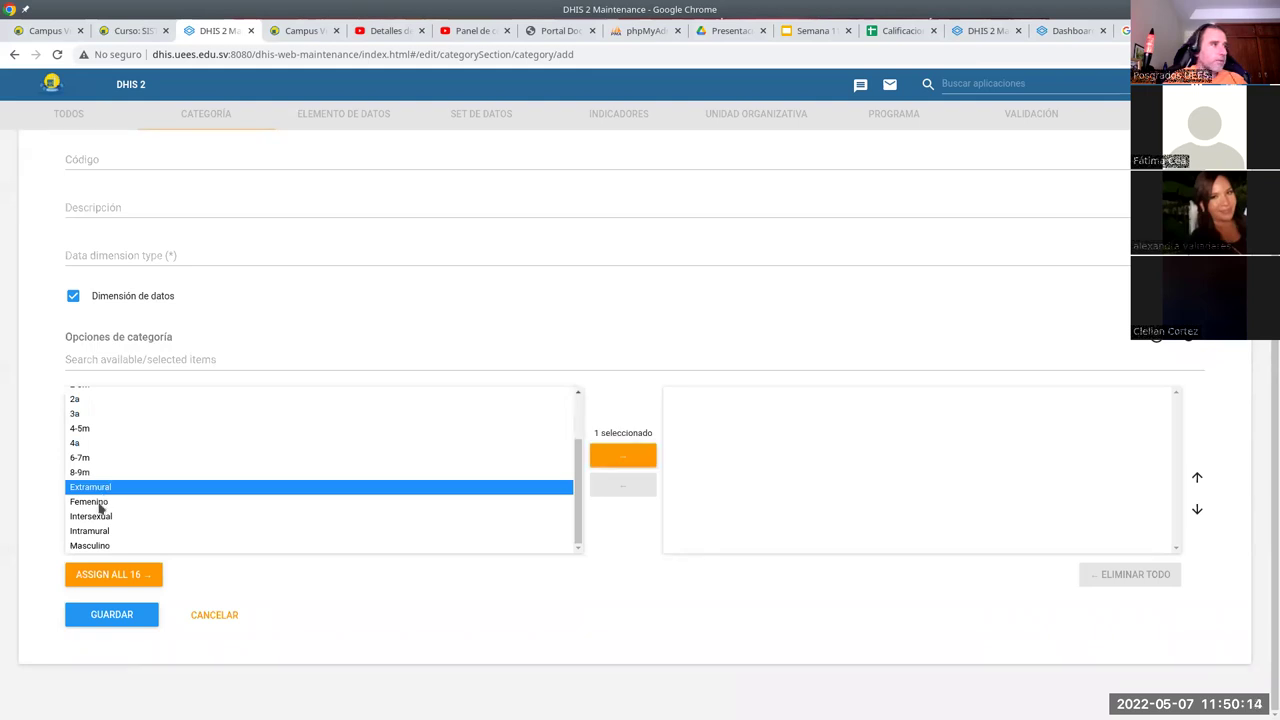
left_click(104, 516, "shift")
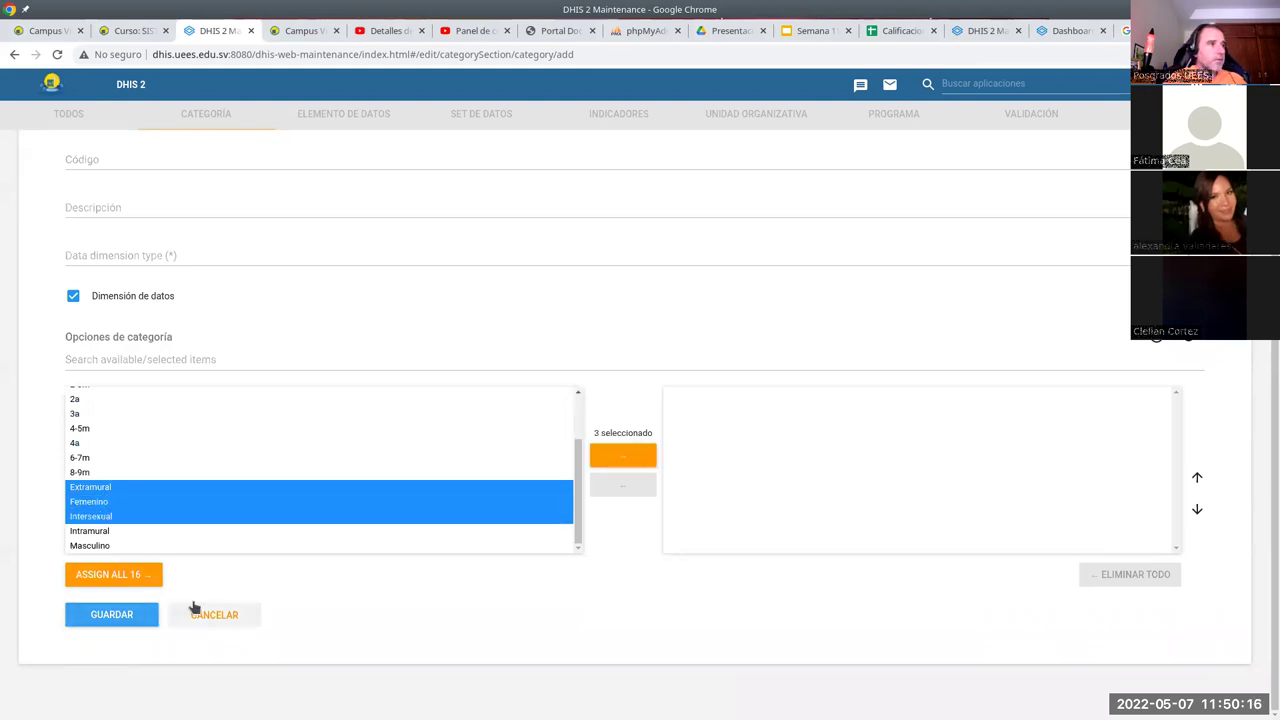
left_click(620, 456)
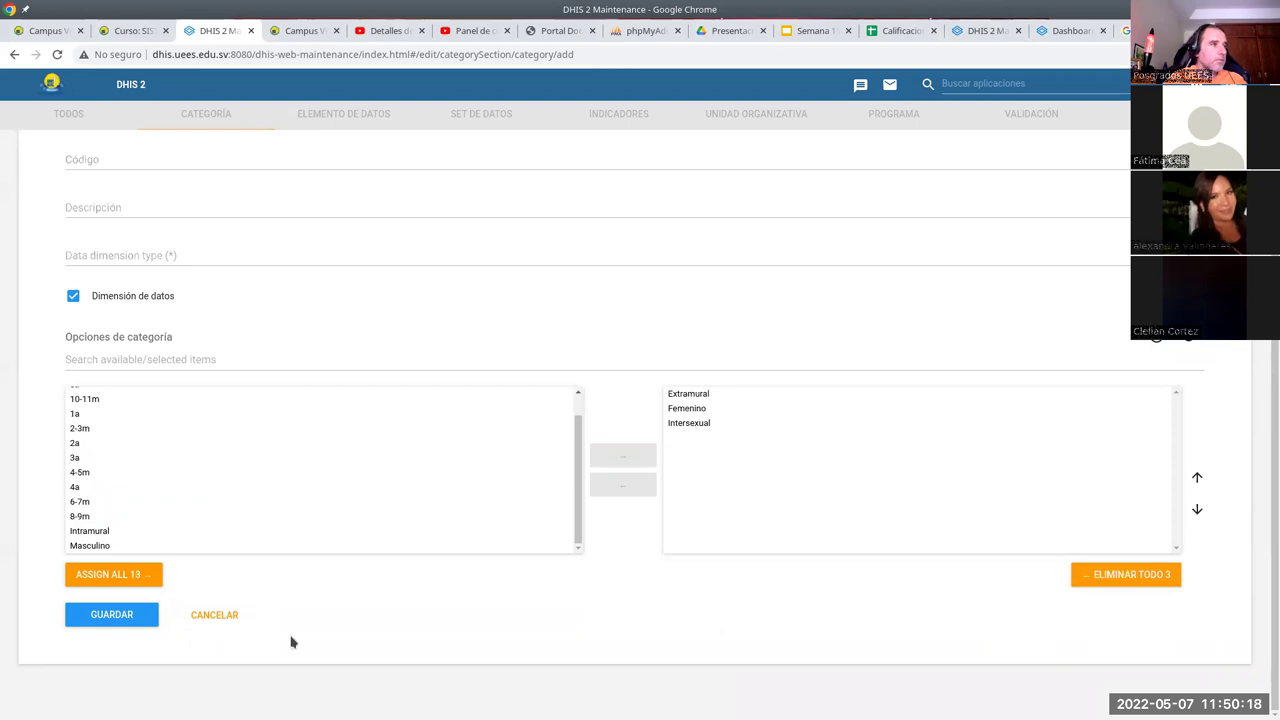
Set the Sexo category's data dimension type to Atributo
left_click(214, 263)
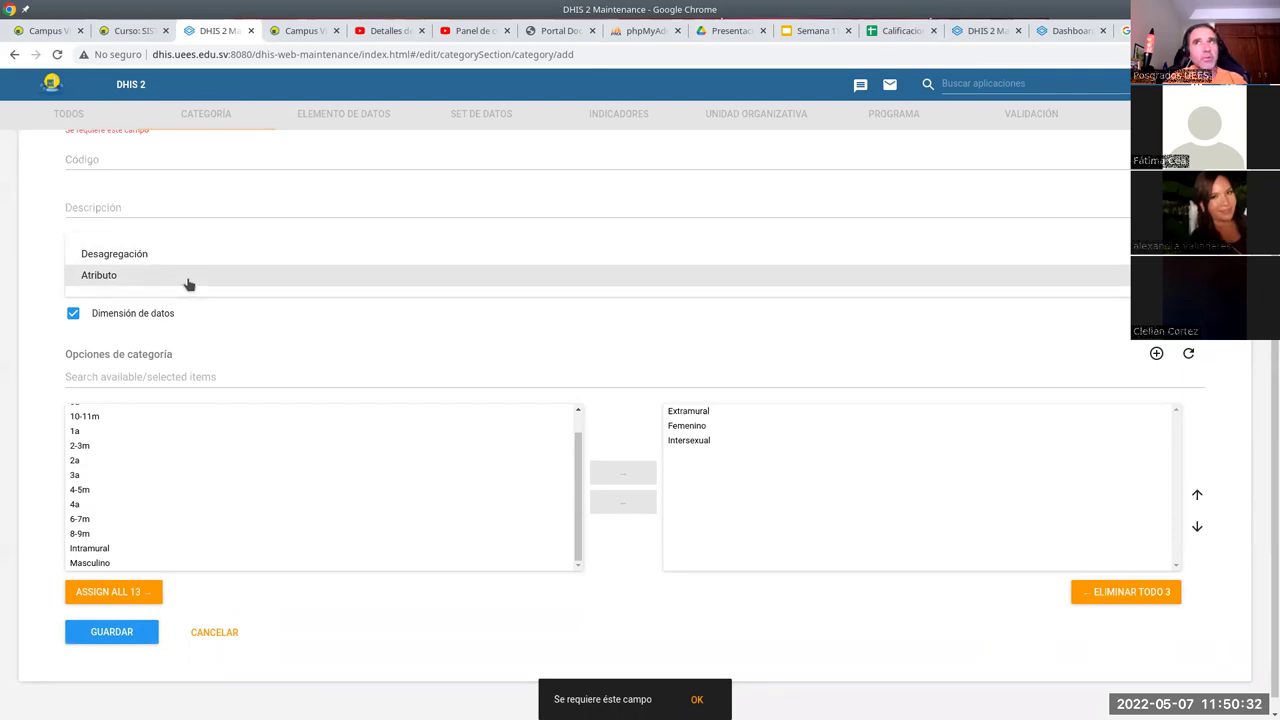
left_click(115, 281)
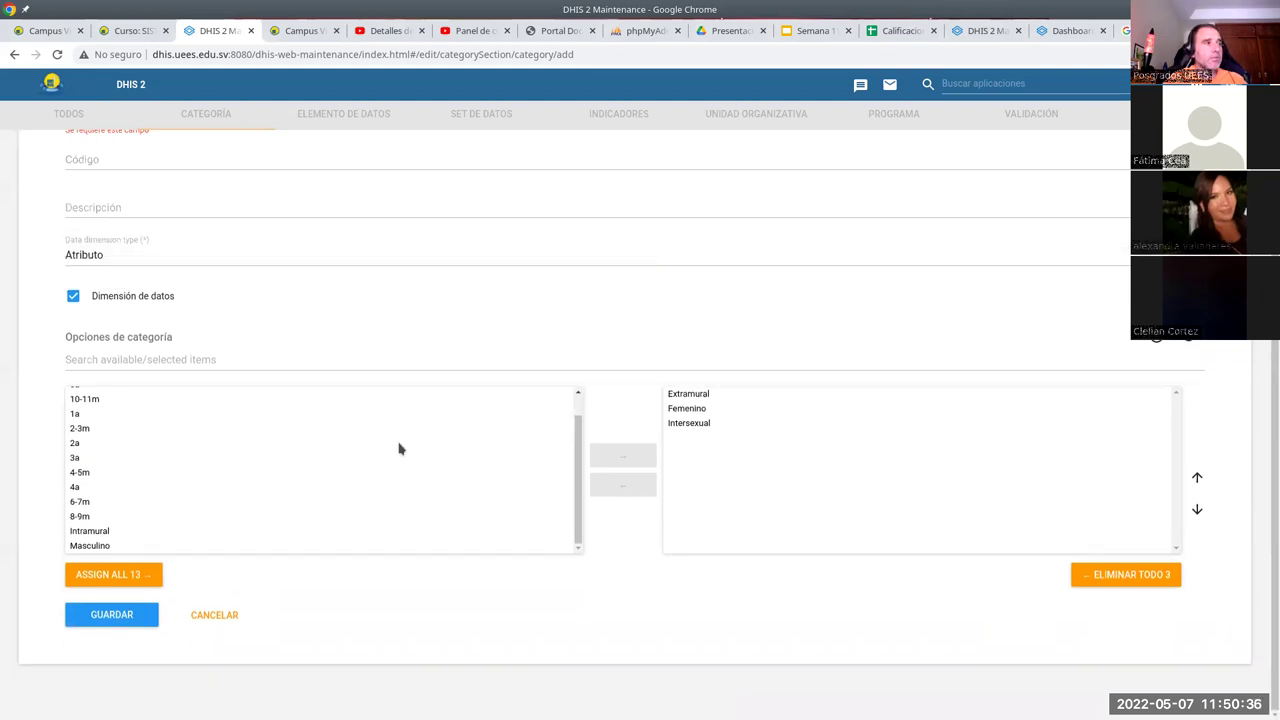
scroll(305, 497, "up", 1)
scroll(303, 500, "down", 1)
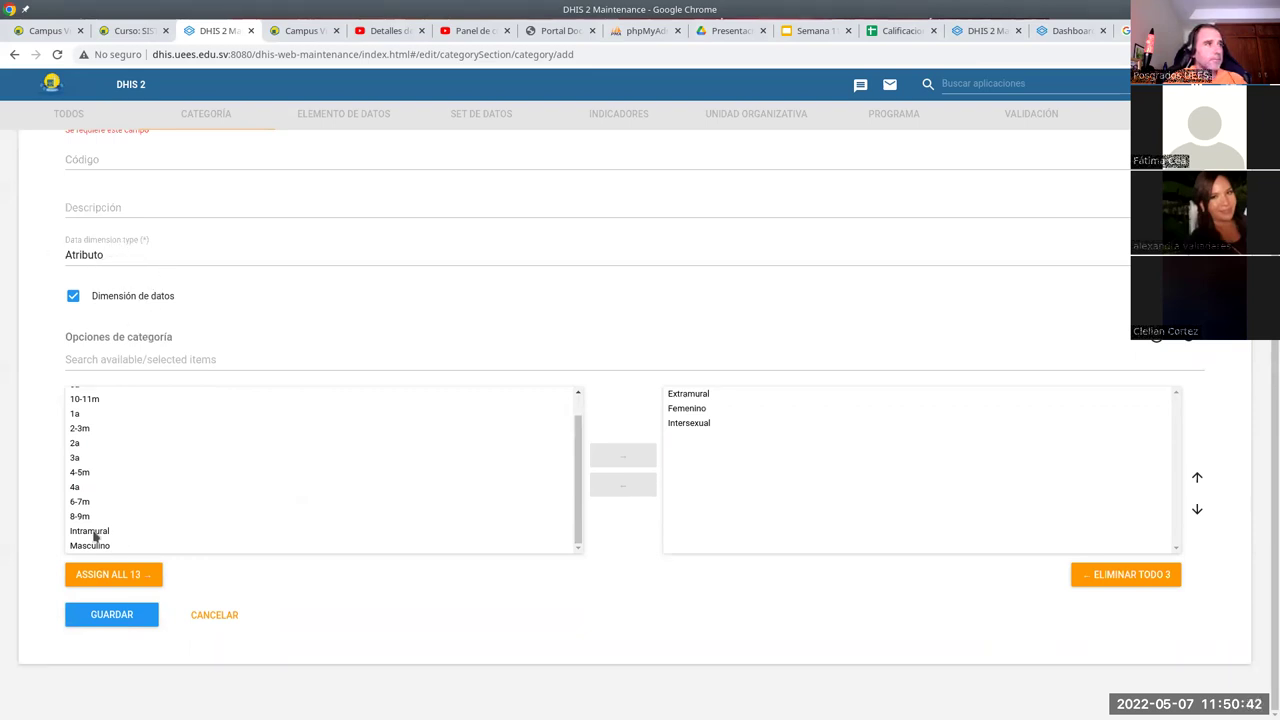
Remove Extramural from the Sexo category's assigned options and assign Masculino instead
scroll(193, 310, "up", 1)
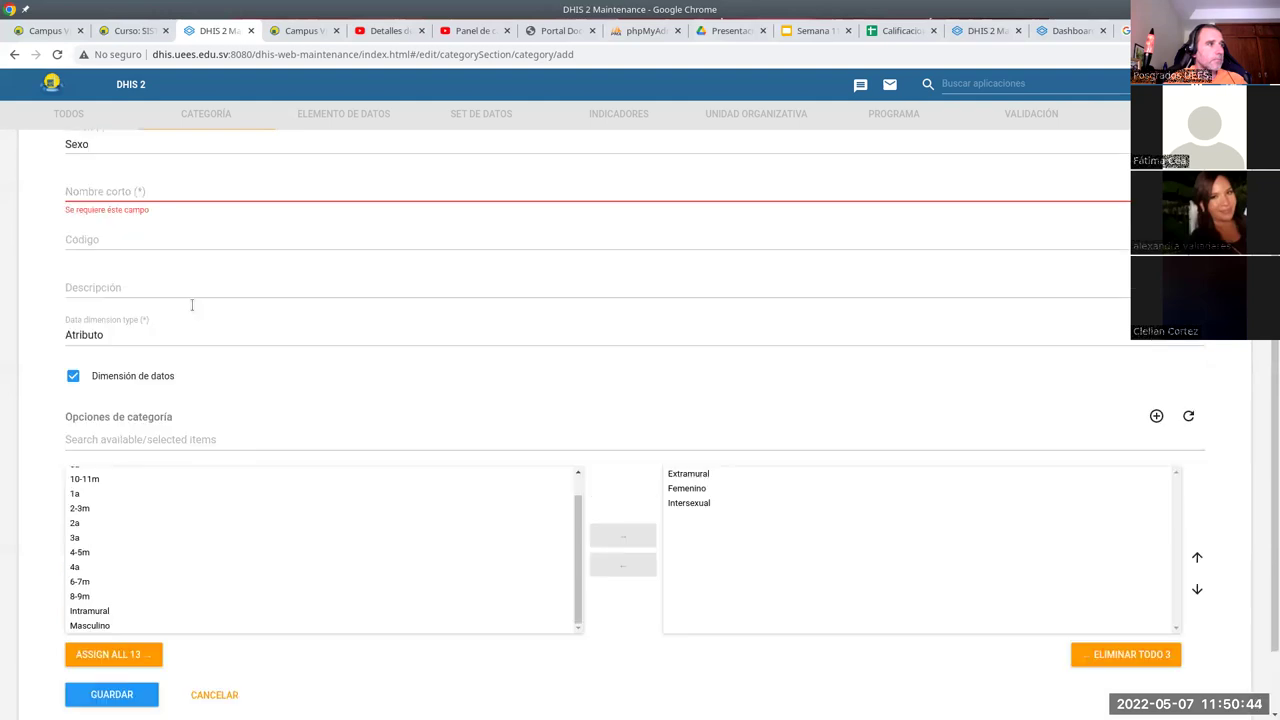
left_click(700, 430)
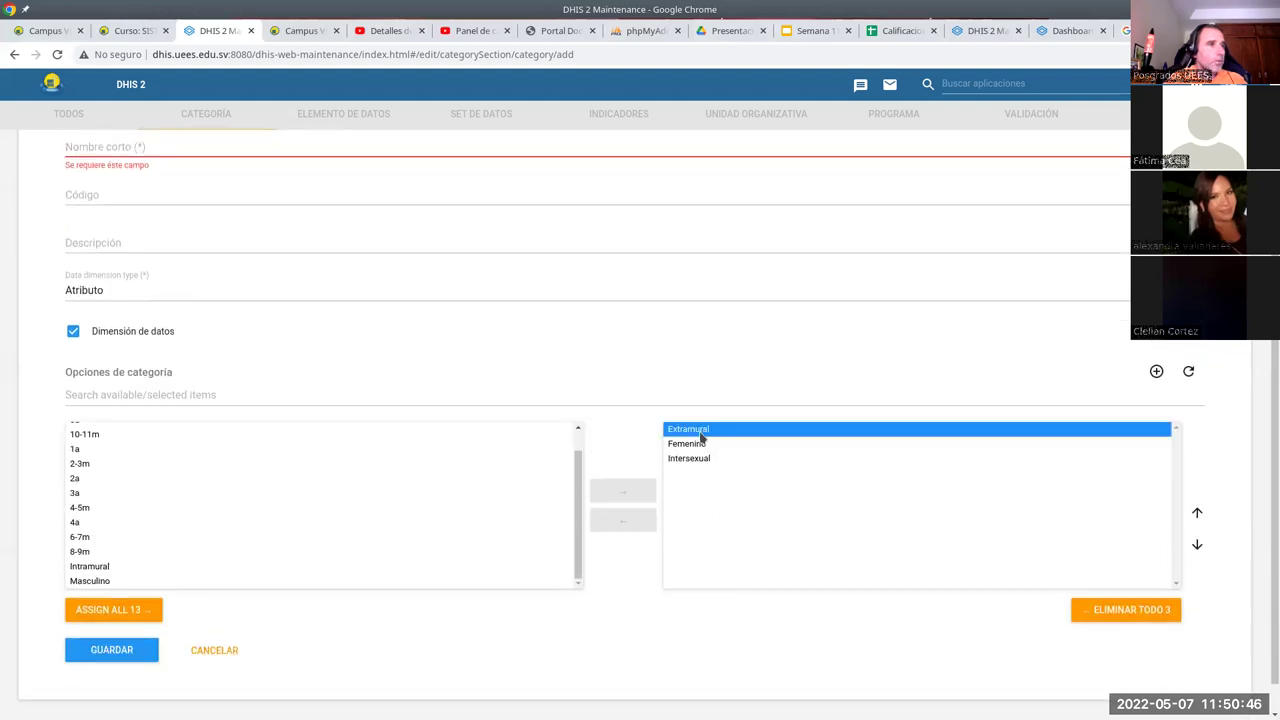
left_click(688, 433)
left_click(623, 520)
scroll(120, 563, "down", 1)
left_click(418, 581)
left_click(626, 491)
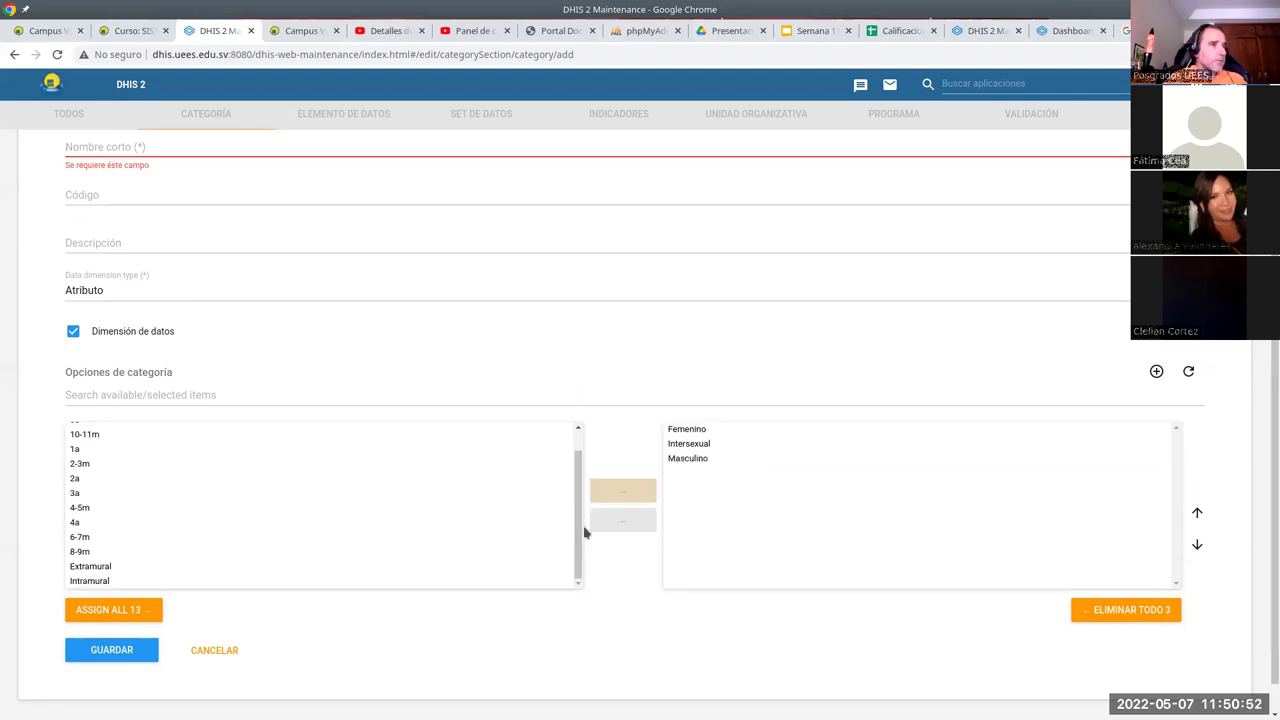
scroll(357, 484, "up", 1)
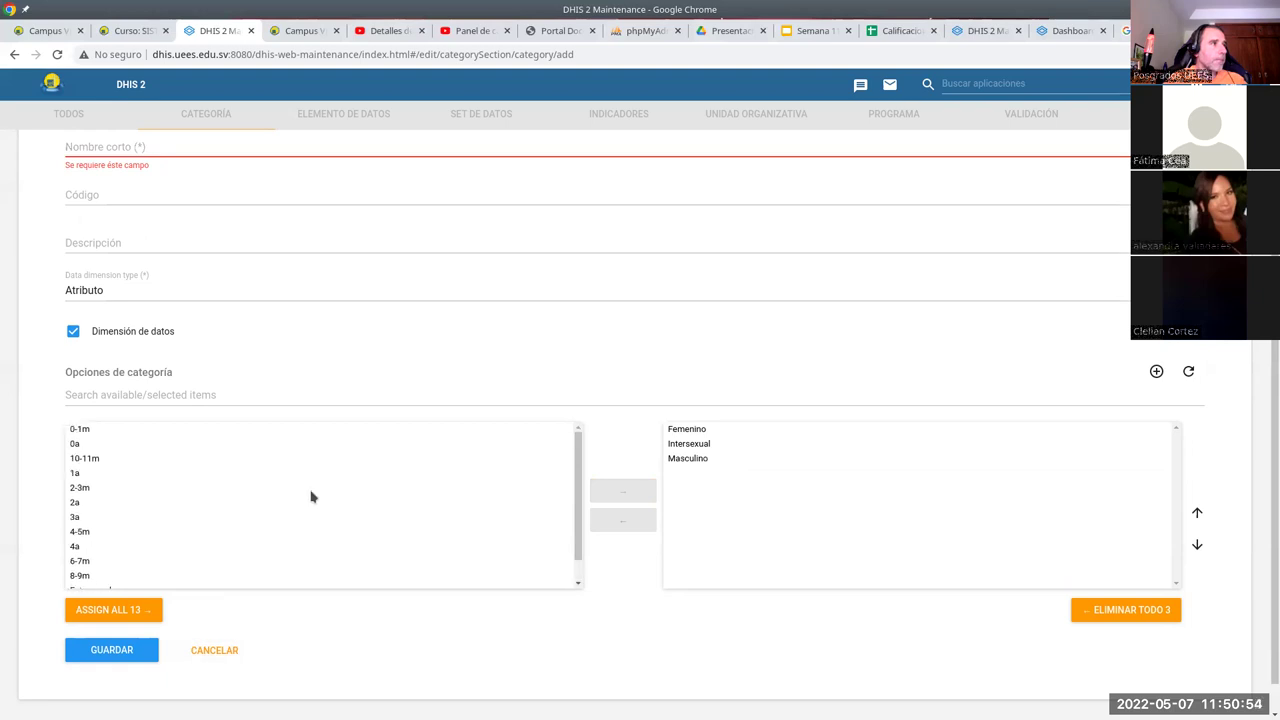
scroll(311, 494, "down", 1)
Give the Sexo category the short name Sx and save it
left_click(142, 647)
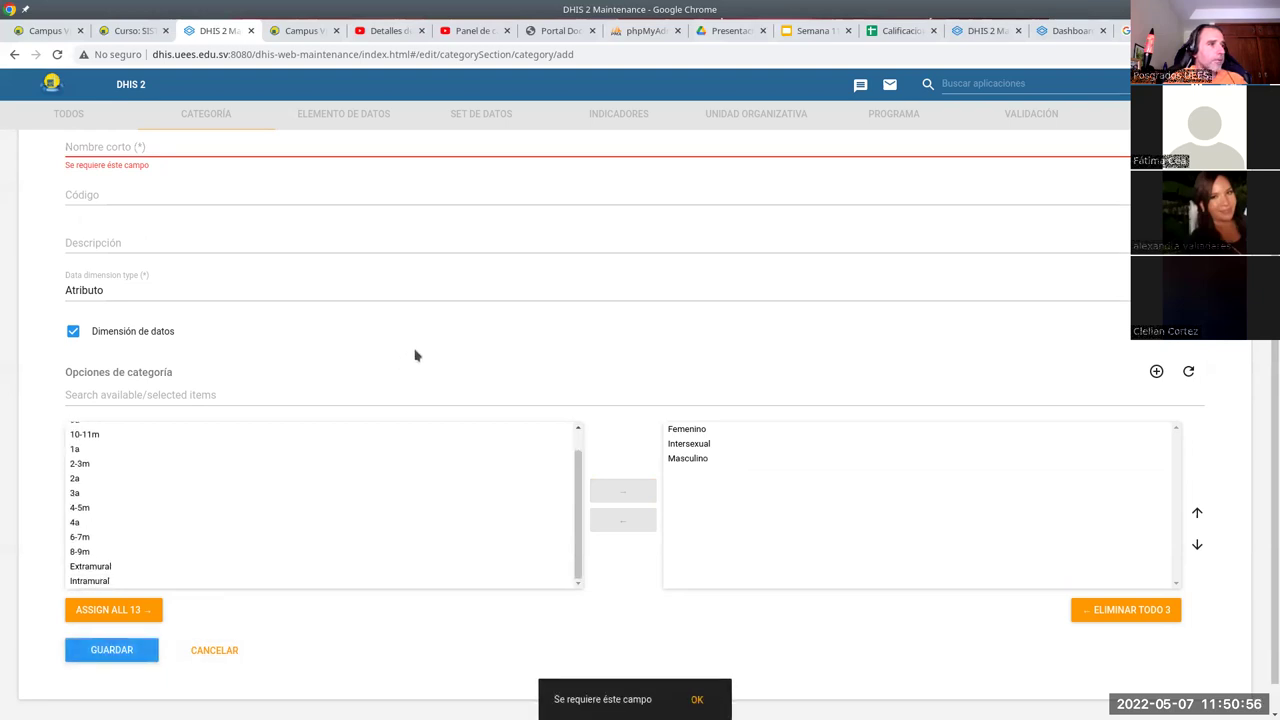
scroll(148, 330, "up", 2)
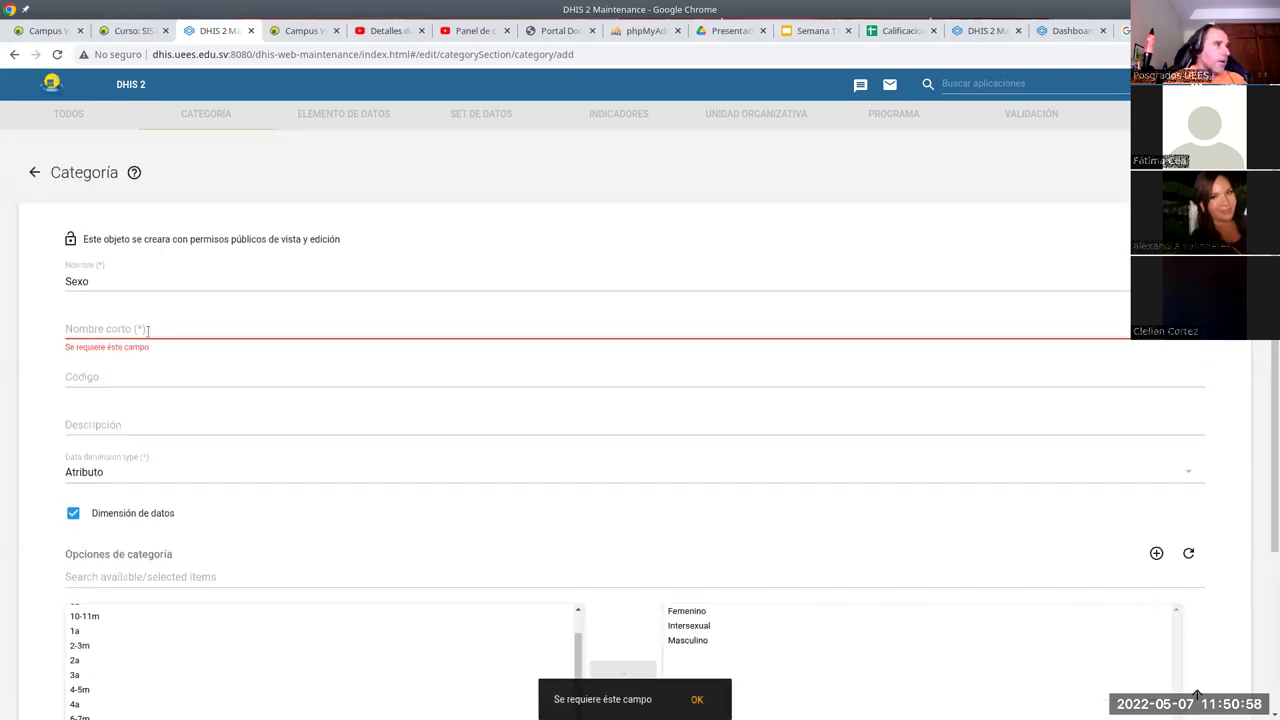
left_click(145, 326)
type("SE")
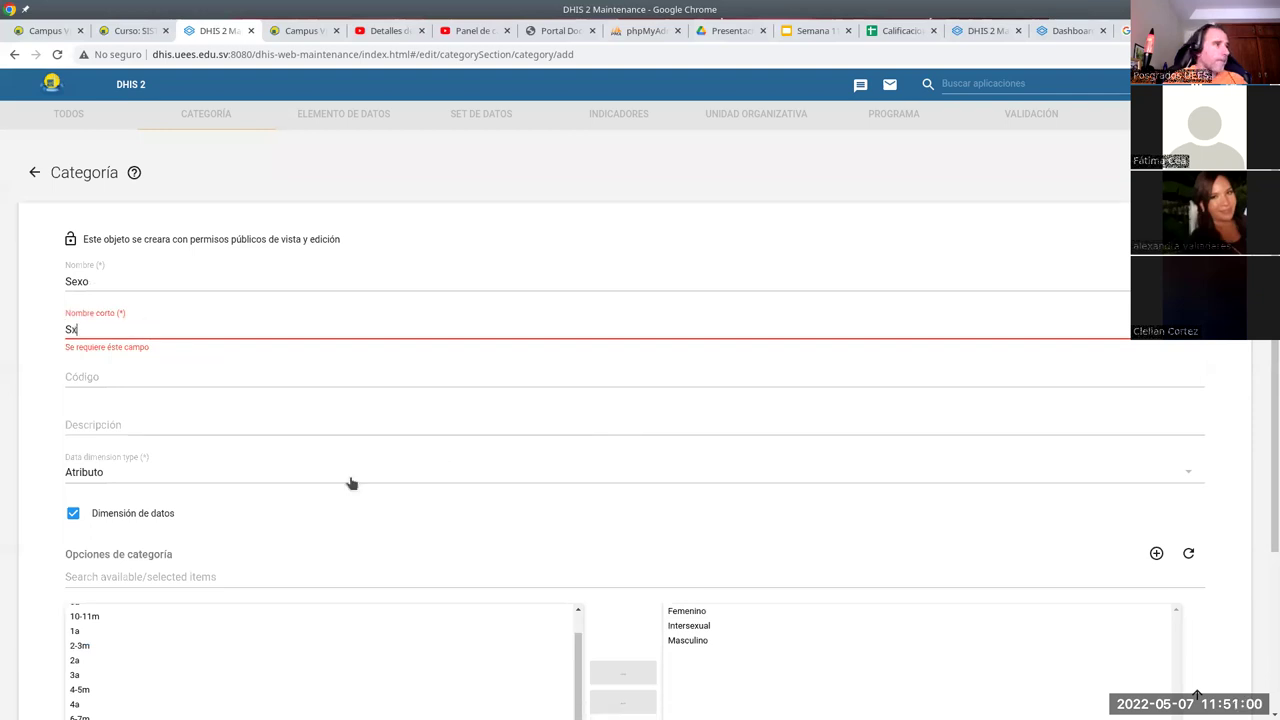
scroll(235, 545, "down", 2)
left_click(140, 612)
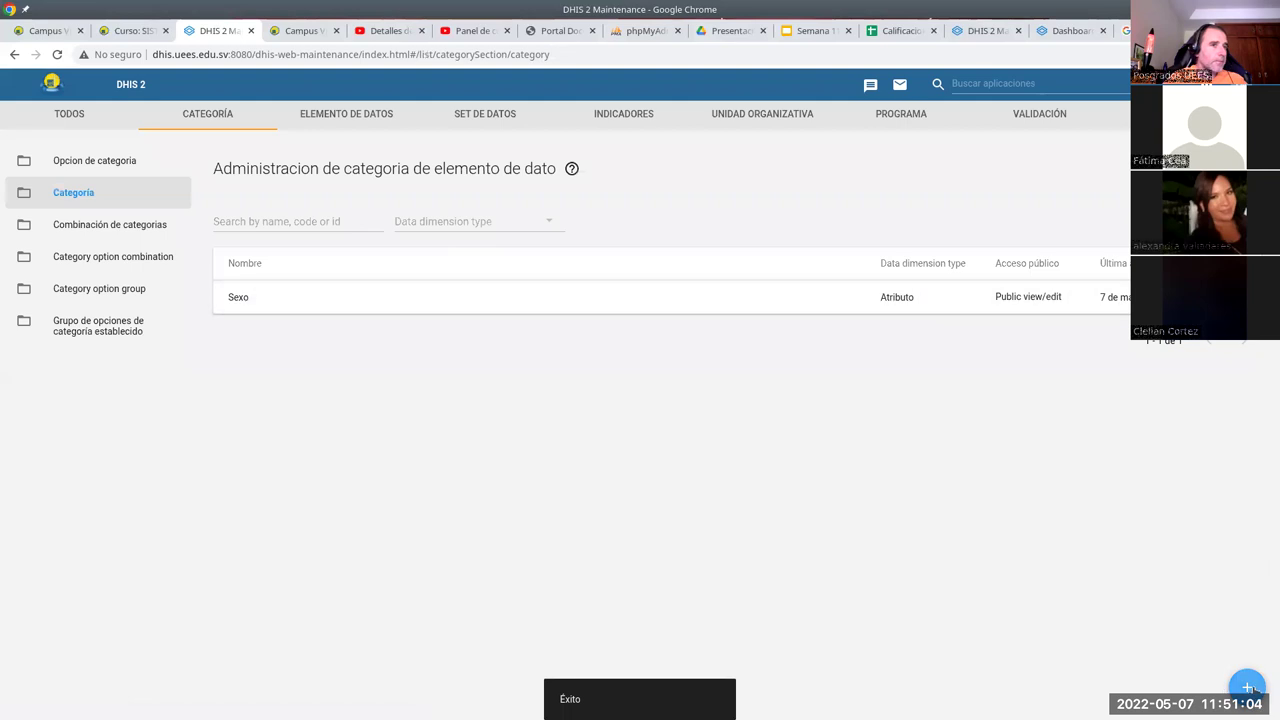
Start a new category named Menores de 1 año with the short name M1a
left_click(1246, 687)
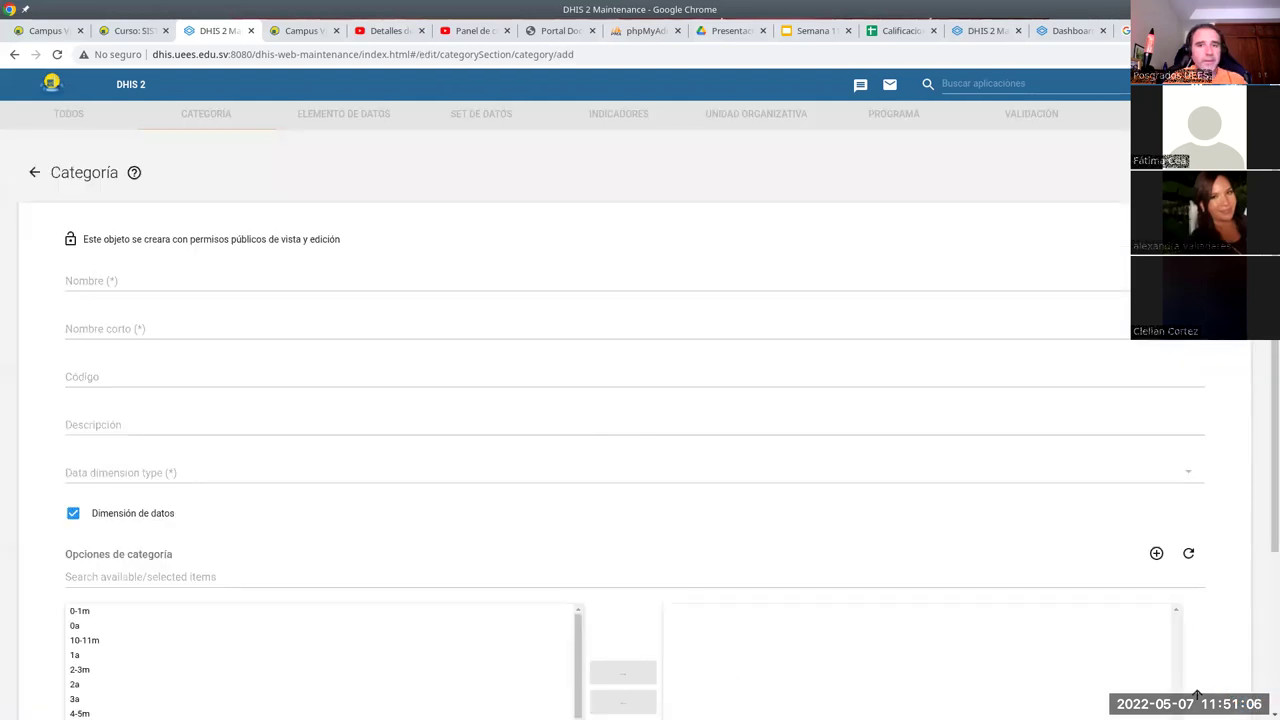
left_click(192, 272)
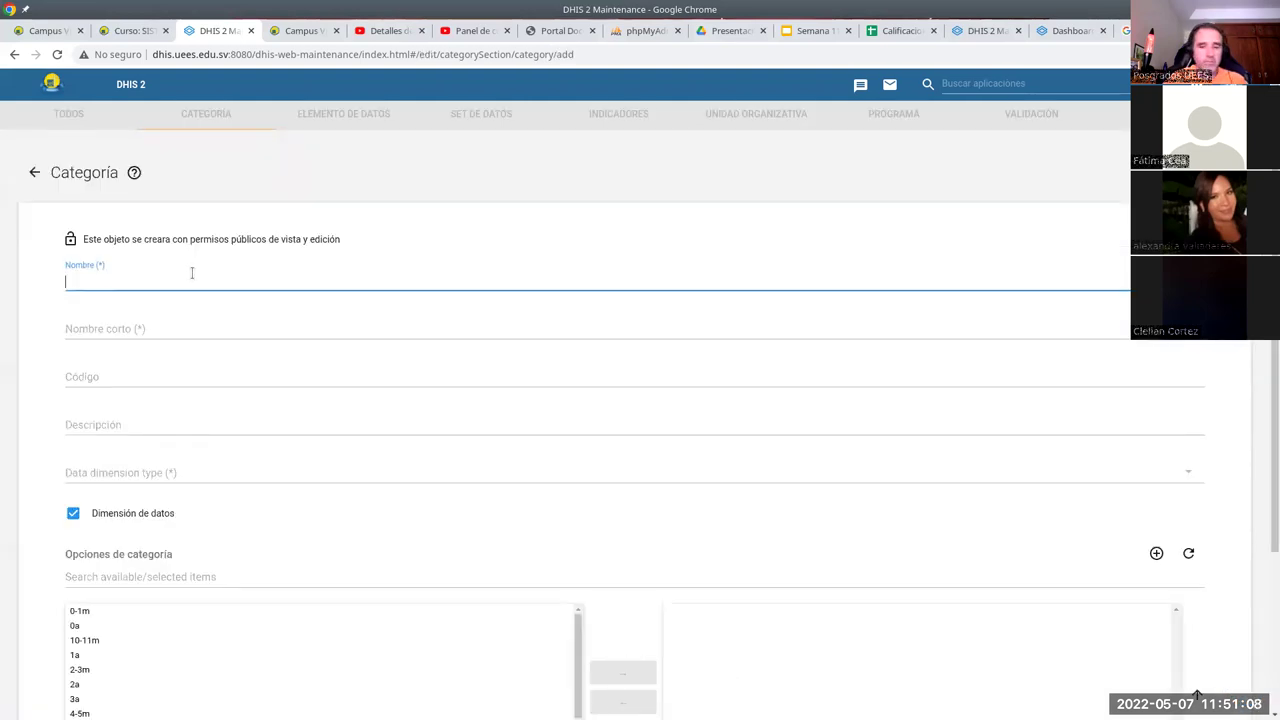
type("Menores de 1 año")
left_click(129, 335)
type("M1a")
Assign the month-range options 0-1m, 2-3m, 4-5m, 6-7m, 8-9m and 10-11m to the Menores de 1 año category
scroll(317, 431, "down", 3)
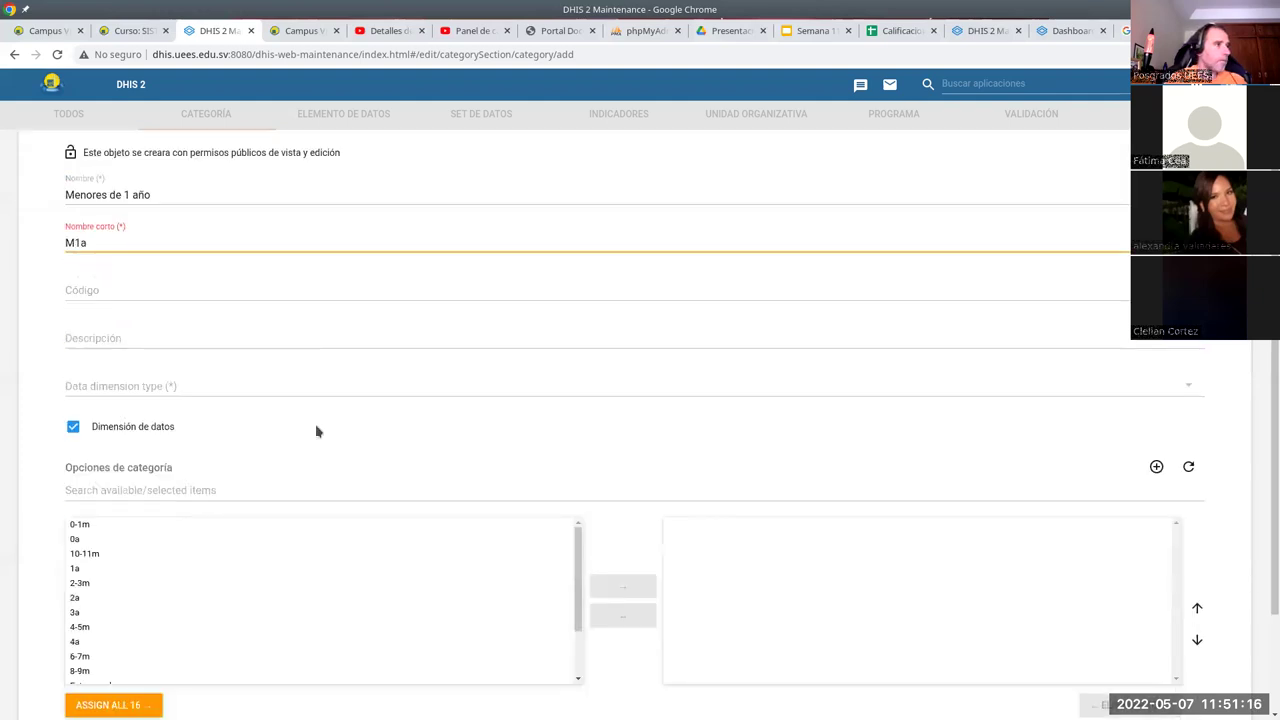
left_click(141, 413)
left_click(138, 401)
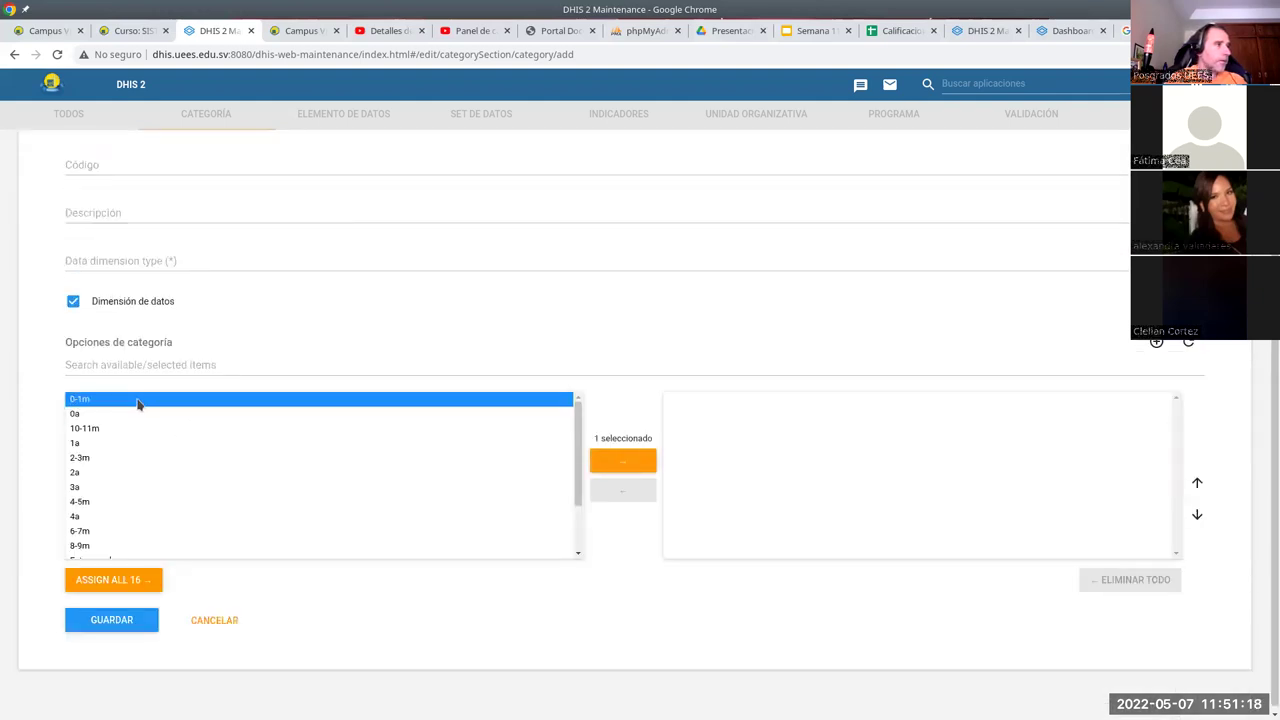
left_click(105, 428, "ctrl")
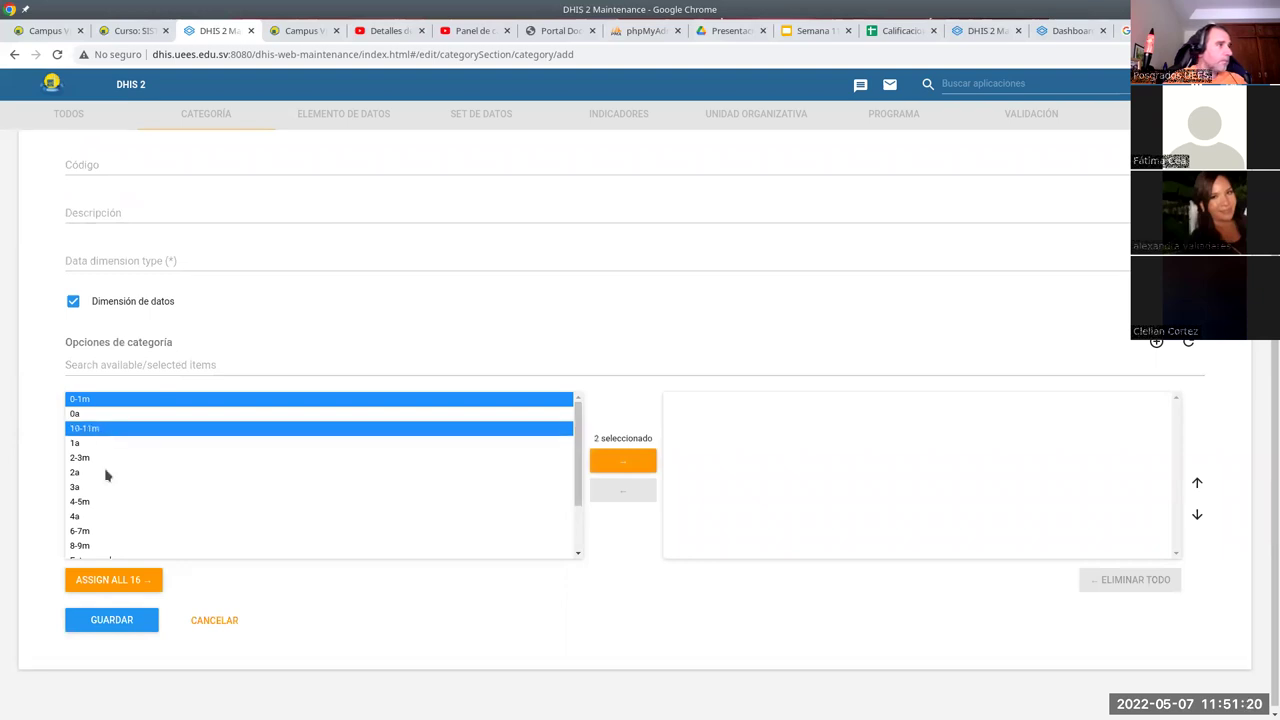
left_click(79, 458, "ctrl")
left_click(88, 501, "ctrl")
left_click(90, 531, "ctrl")
left_click(95, 545, "ctrl")
scroll(143, 527, "down", 2)
scroll(160, 540, "down", 2)
left_click(631, 463)
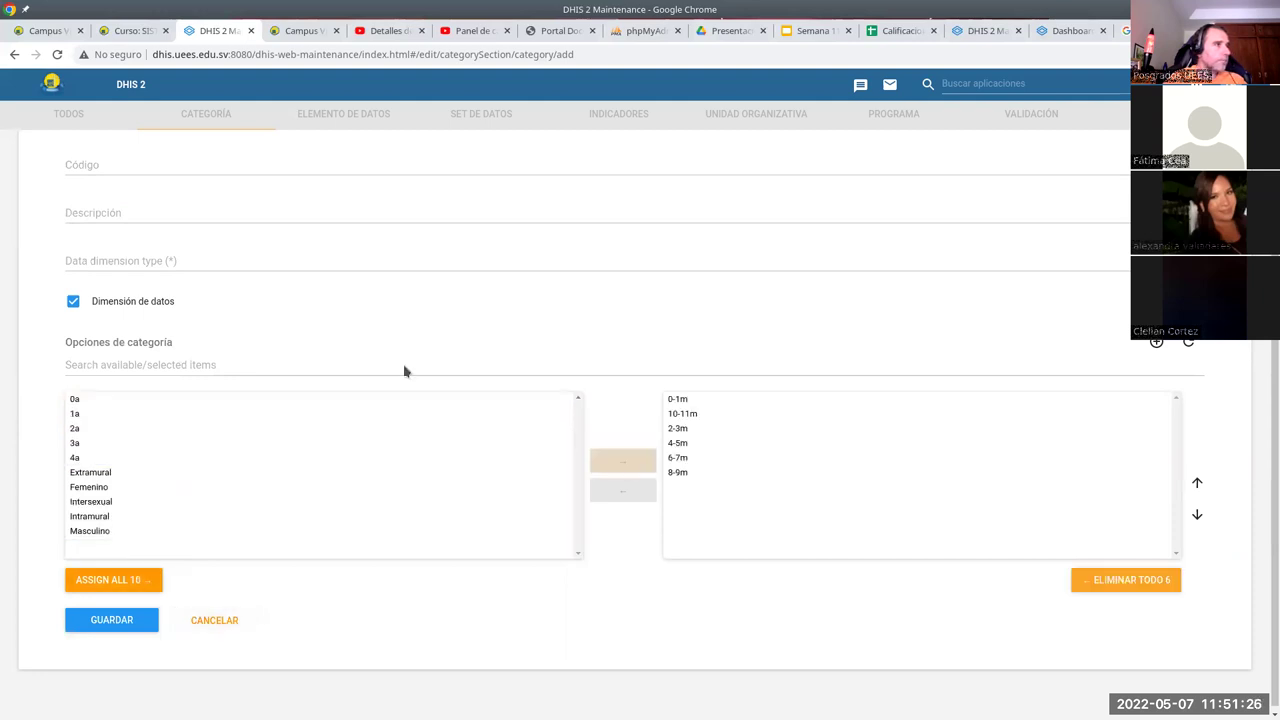
Set the Menores de 1 año category's data dimension type to Atributo and save the category
left_click(180, 263)
left_click(141, 277)
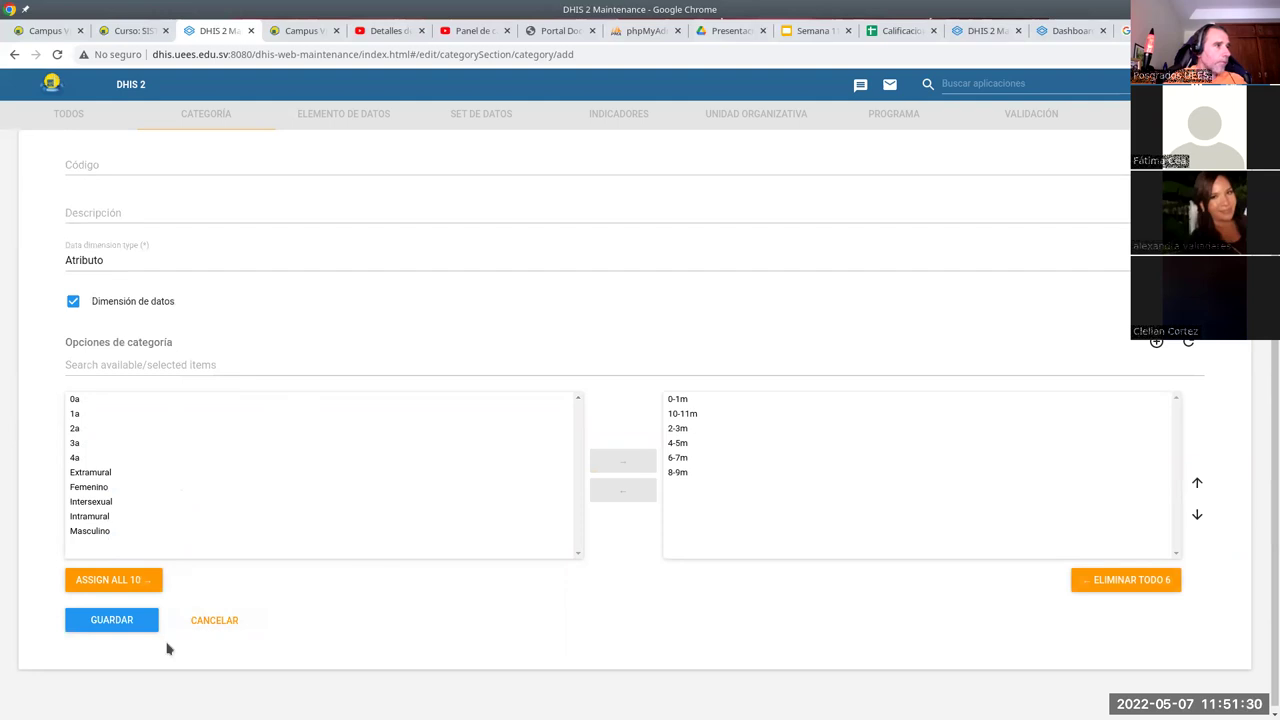
left_click(134, 619)
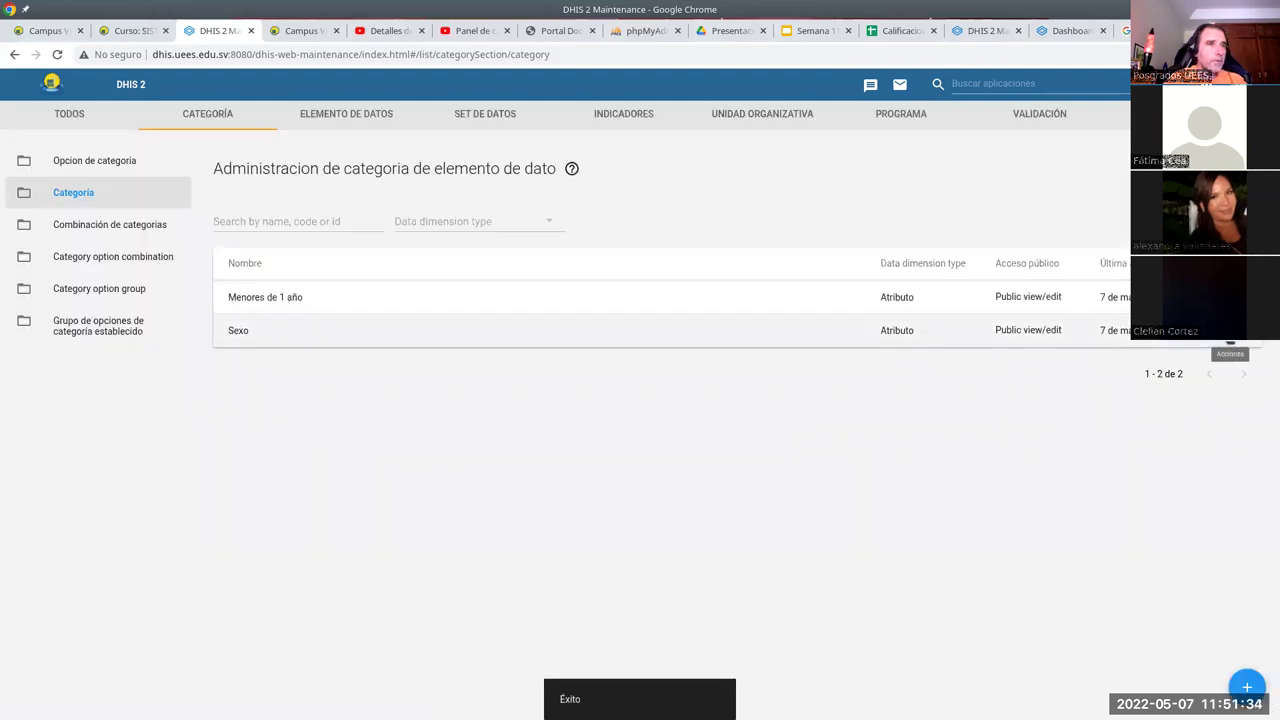
Start a new category named Menores de 5 años with the short name M5a
left_click(1247, 687)
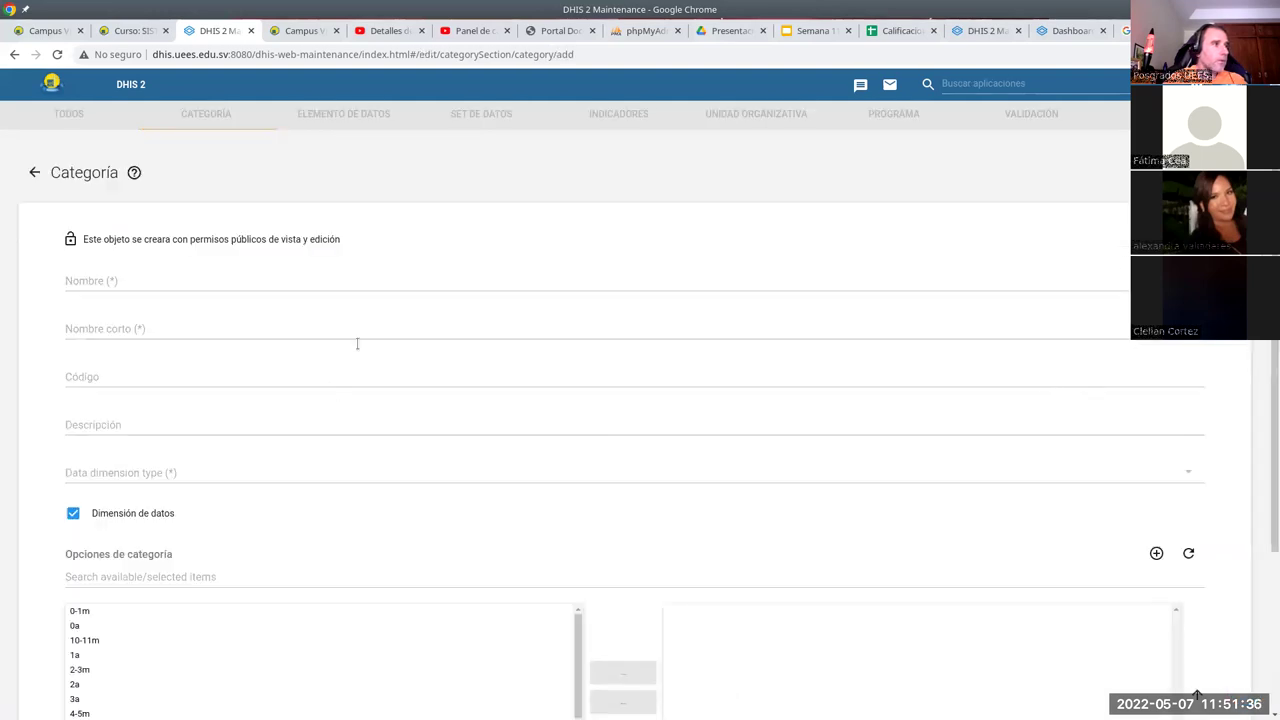
left_click(101, 281)
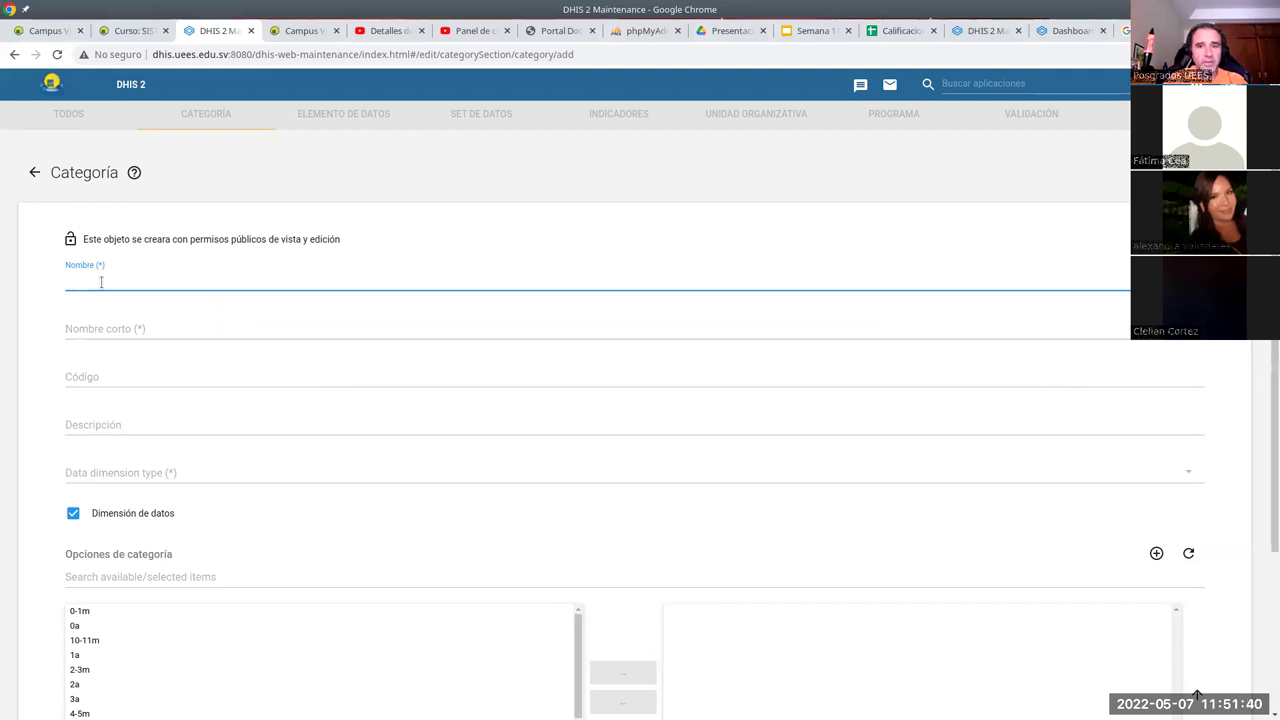
type("M5a")
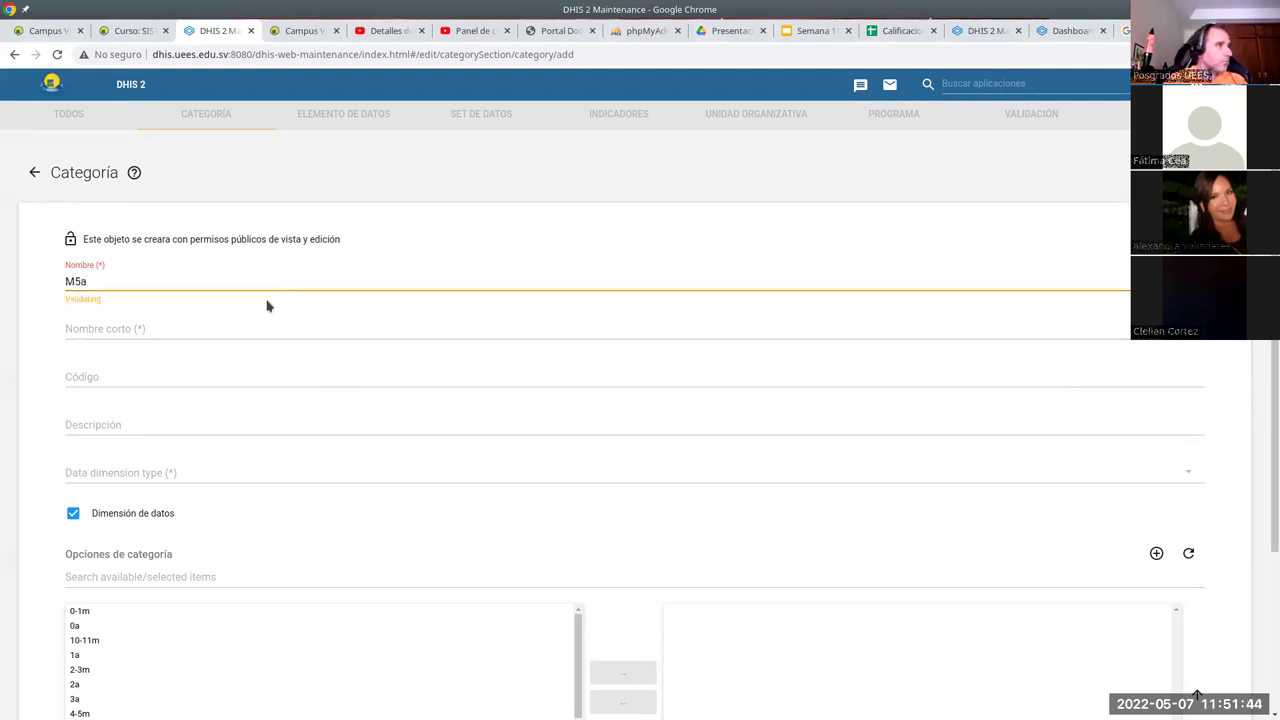
scroll(268, 306, "down", 3)
scroll(180, 260, "up", 2)
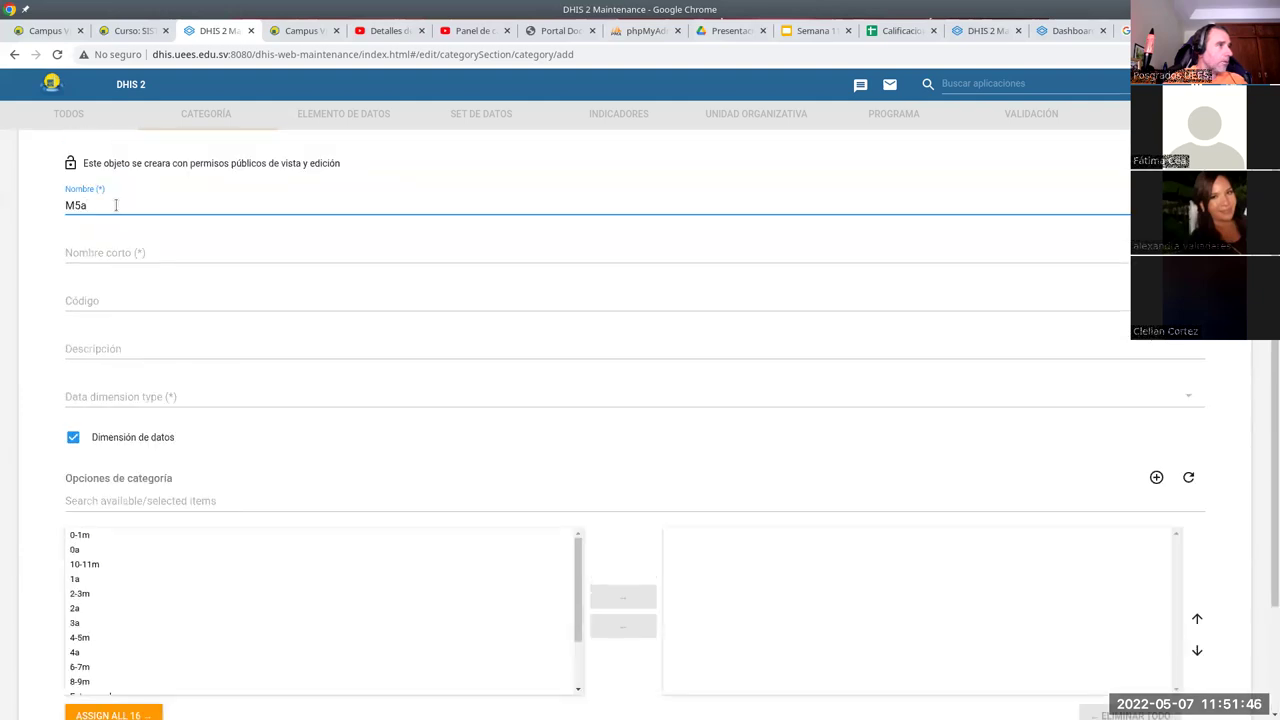
type("enores de 5 a")
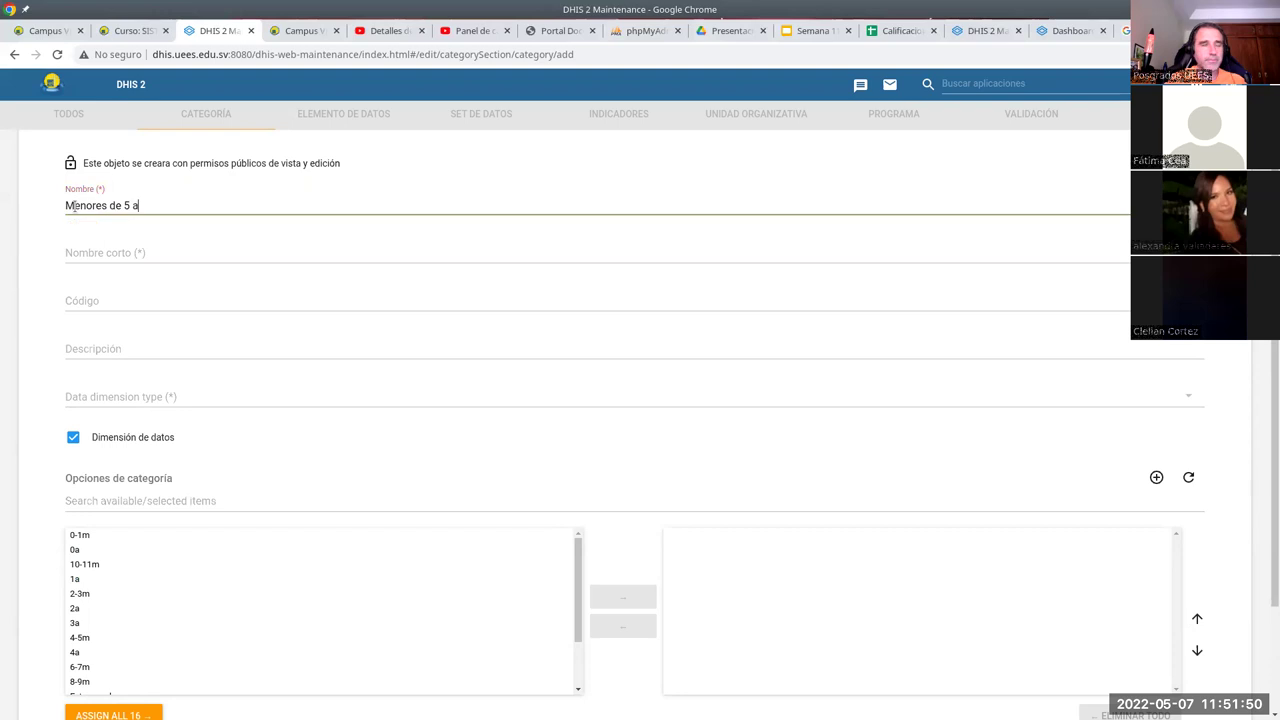
type("ños")
left_click(98, 254)
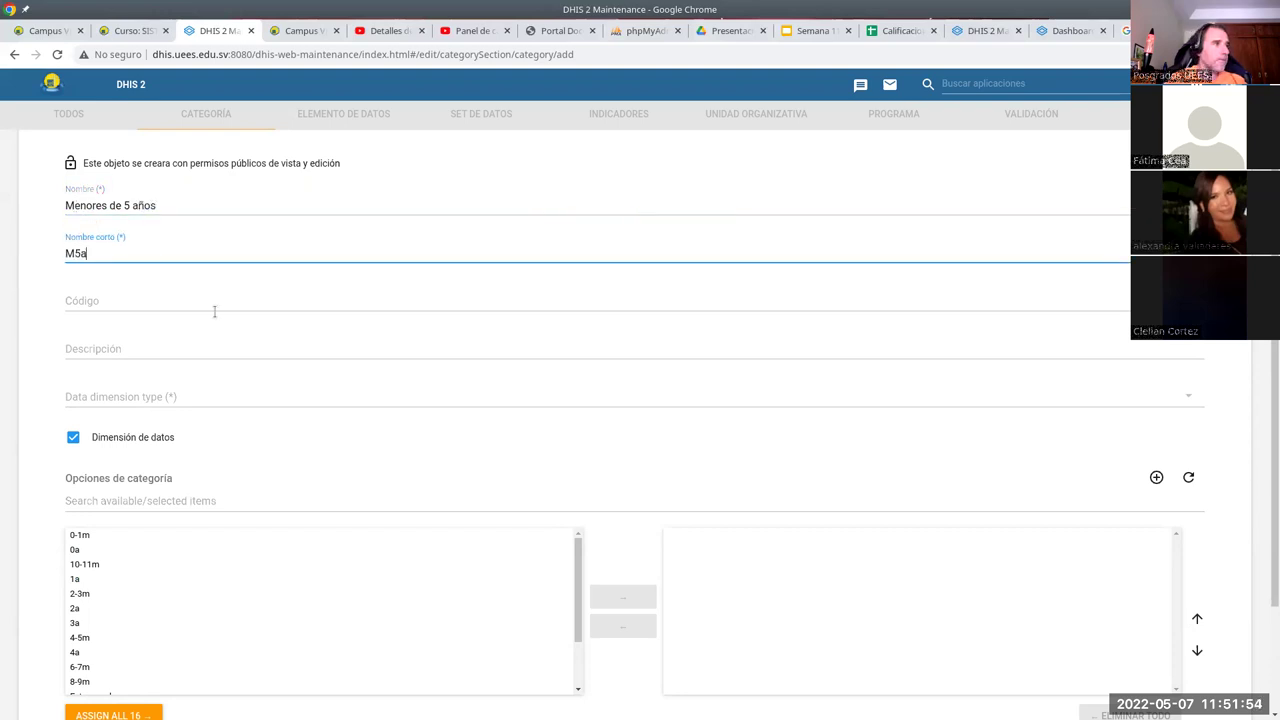
Set the Menores de 5 años category's data dimension type to Atributo
scroll(143, 320, "down", 2)
left_click(135, 292)
left_click(115, 312)
Assign the year options 0a, 1a, 2a, 3a and 4a to the Menores de 5 años category and save it
scroll(246, 457, "down", 4)
scroll(115, 504, "up", 3)
left_click(76, 409)
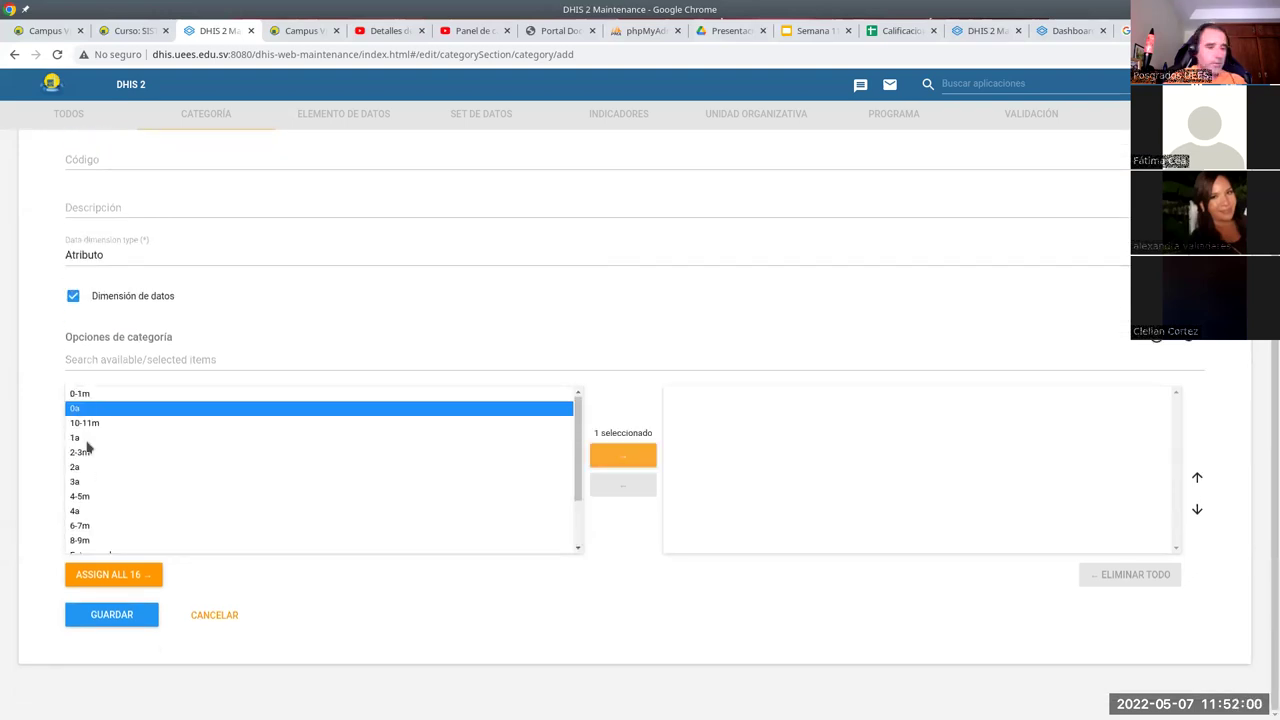
left_click(80, 438, "ctrl")
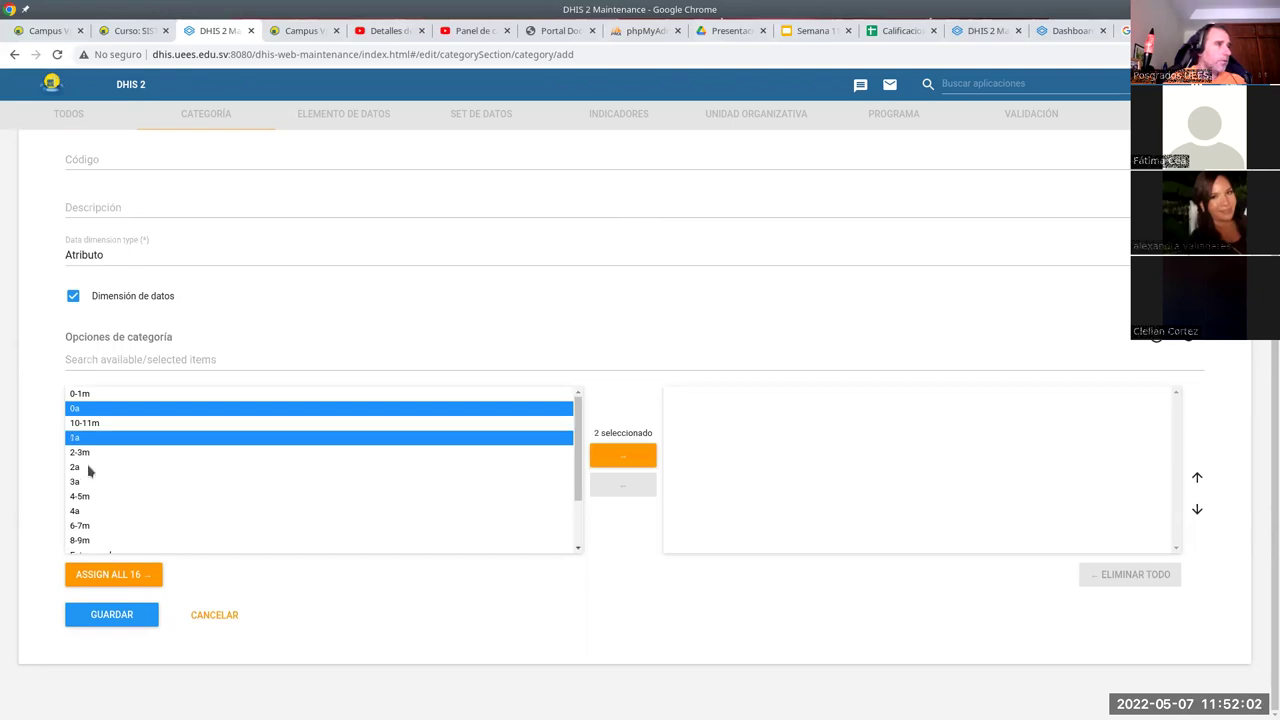
left_click(82, 467, "ctrl")
left_click(86, 512, "ctrl")
key("ctrl+minus")
key("ctrl+minus")
scroll(116, 531, "down", 2)
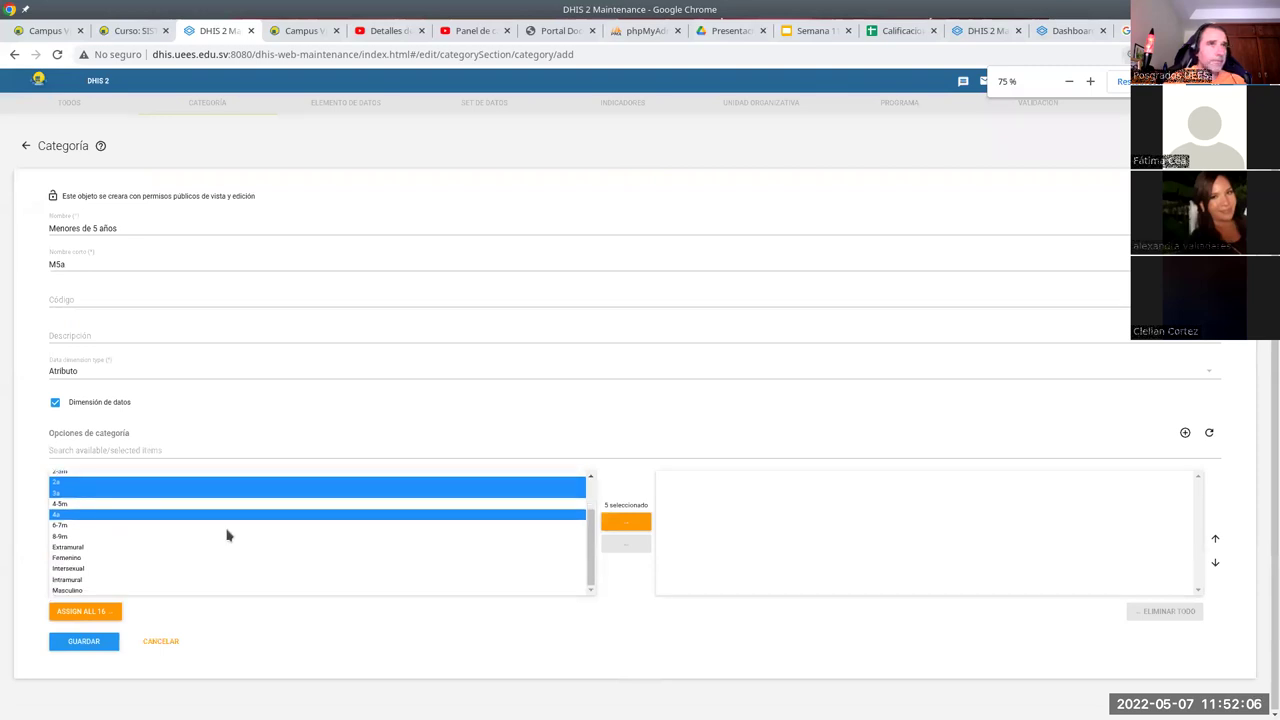
key("ctrl+plus")
key("ctrl+plus")
key("ctrl+plus")
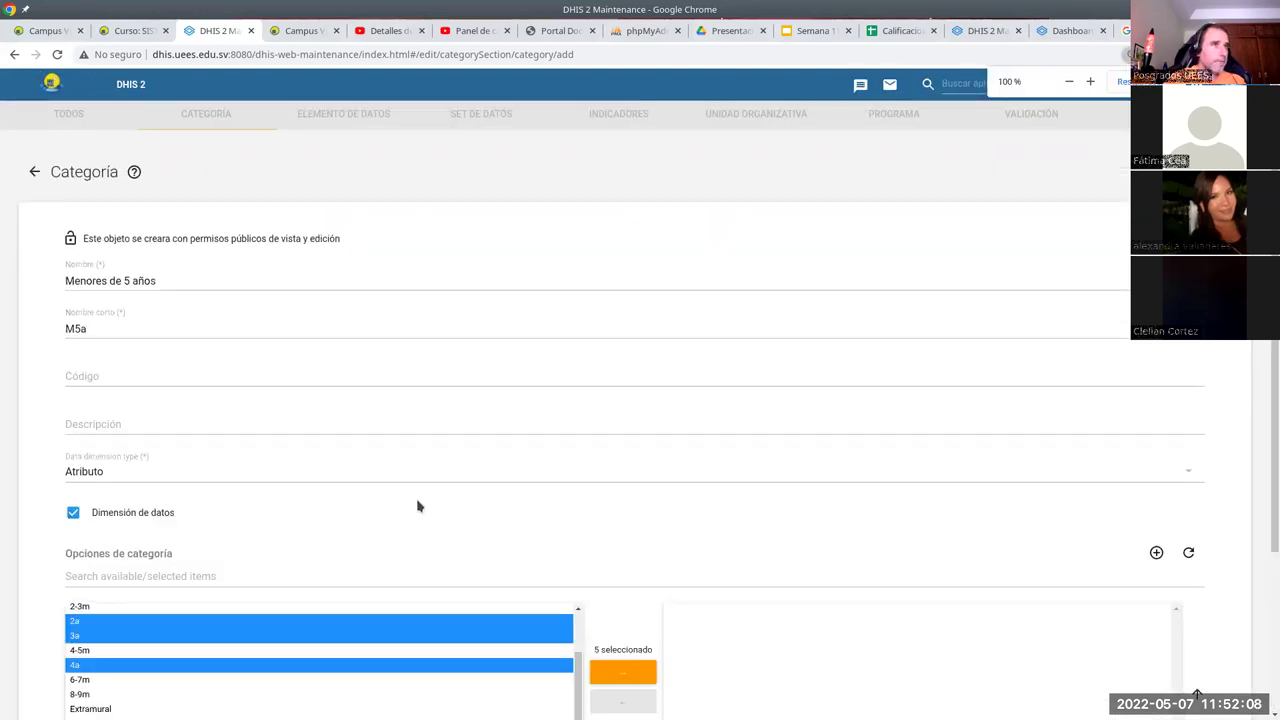
scroll(301, 523, "down", 2)
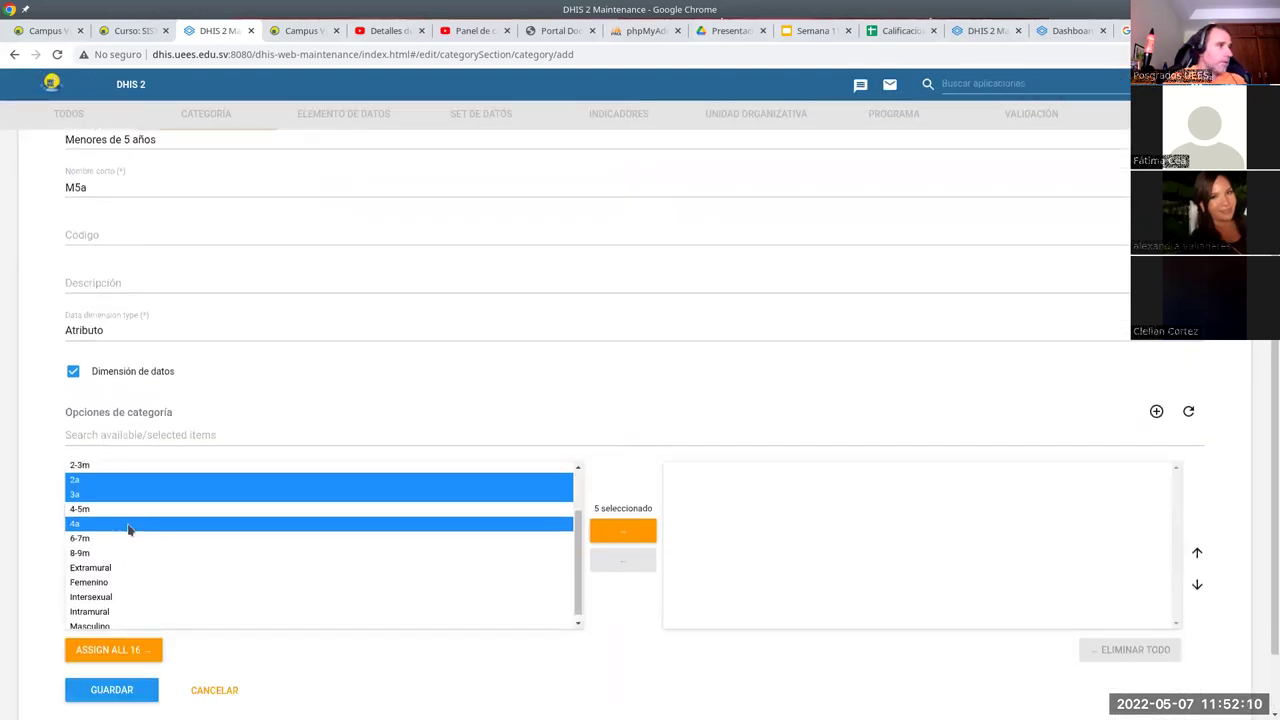
scroll(131, 529, "up", 2)
left_click(610, 532)
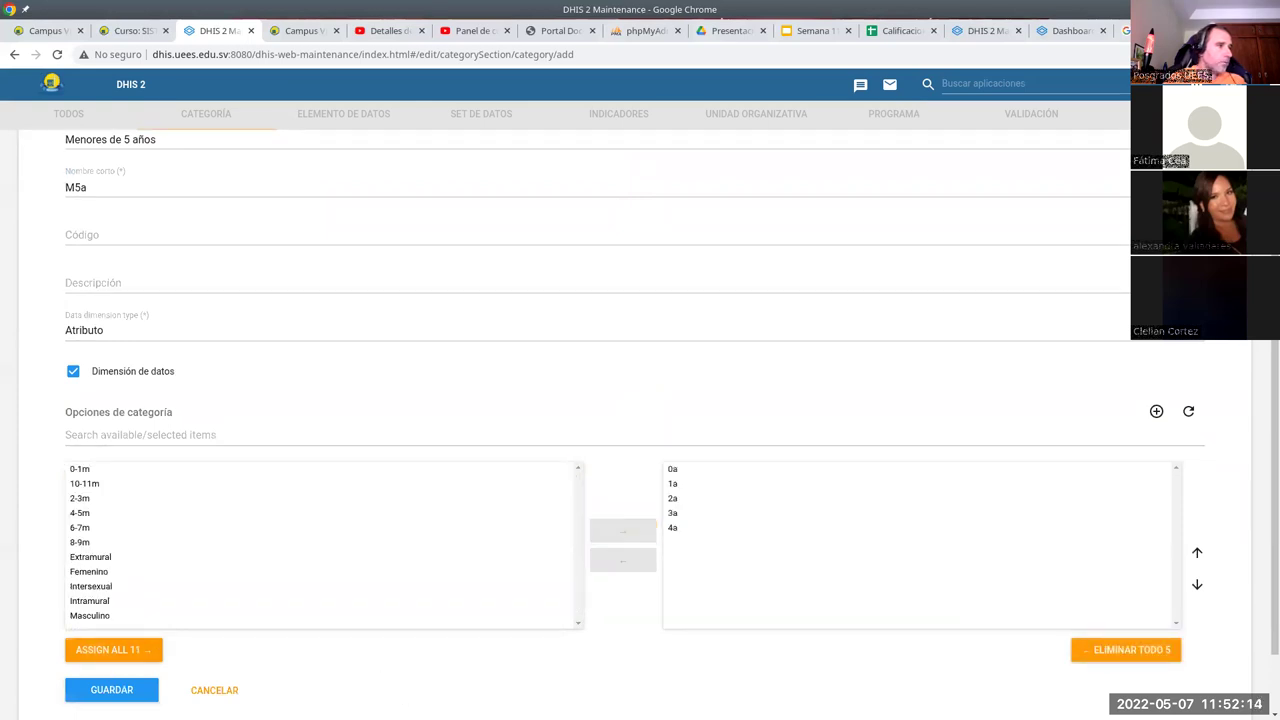
left_click(112, 689)
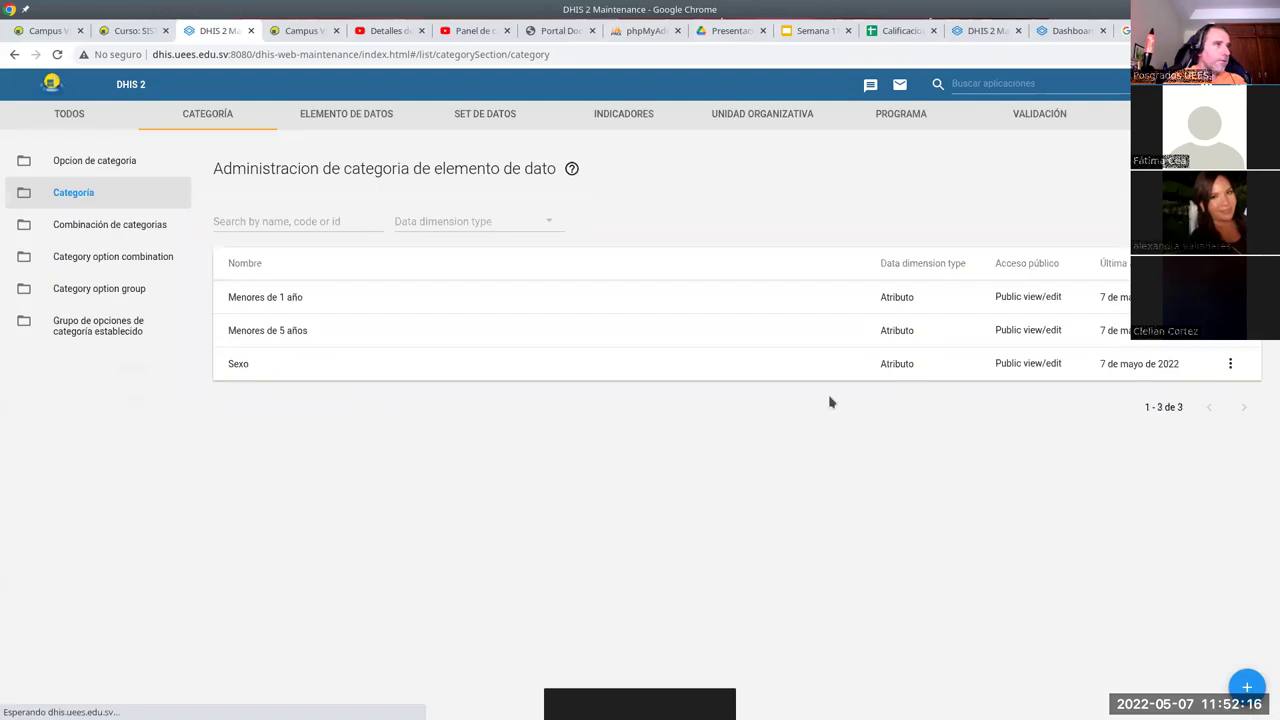
Start a new category named Tipo de atención and enter the short name Tip
left_click(1246, 688)
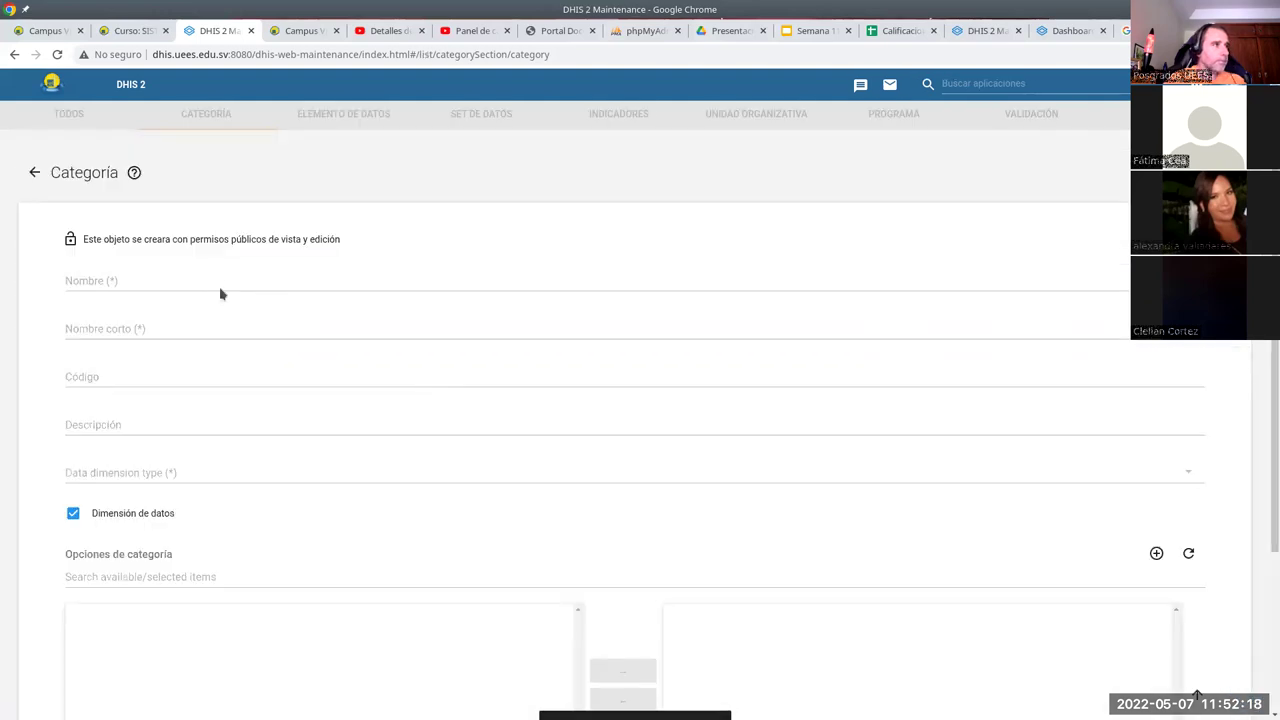
left_click(218, 286)
type("T")
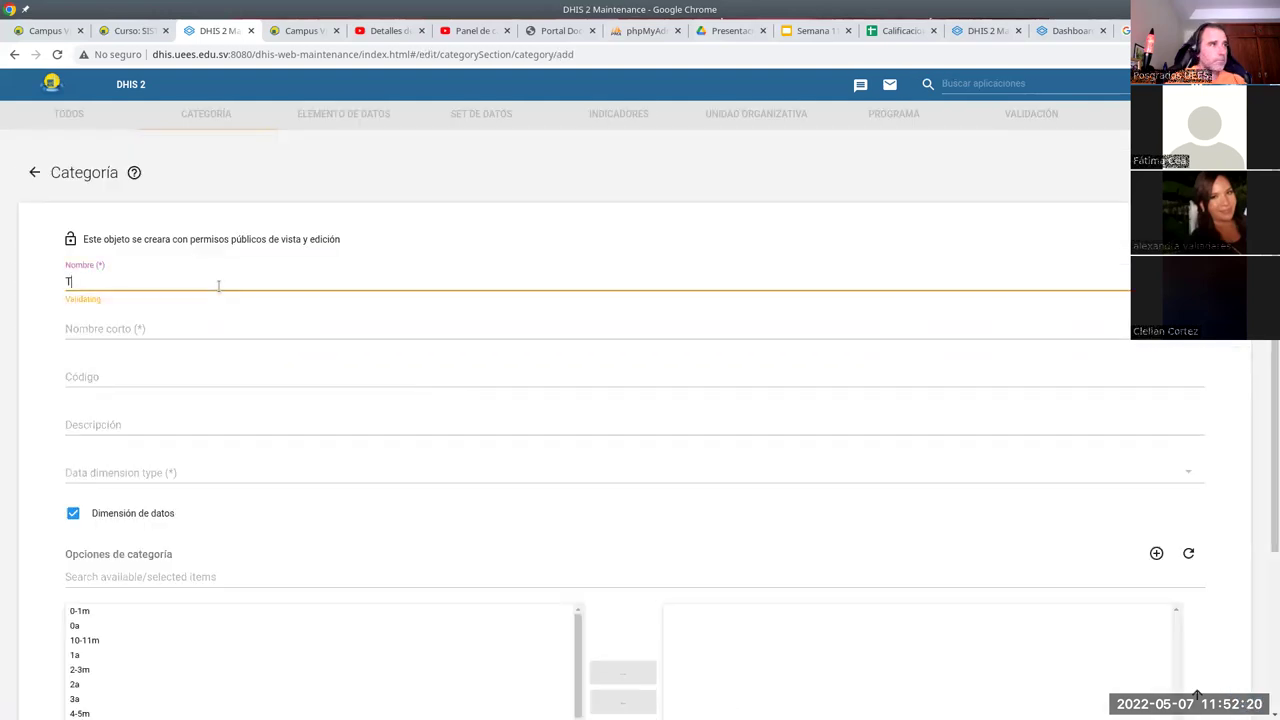
type("ipo de atencíón")
key("Tab")
type("Tip")
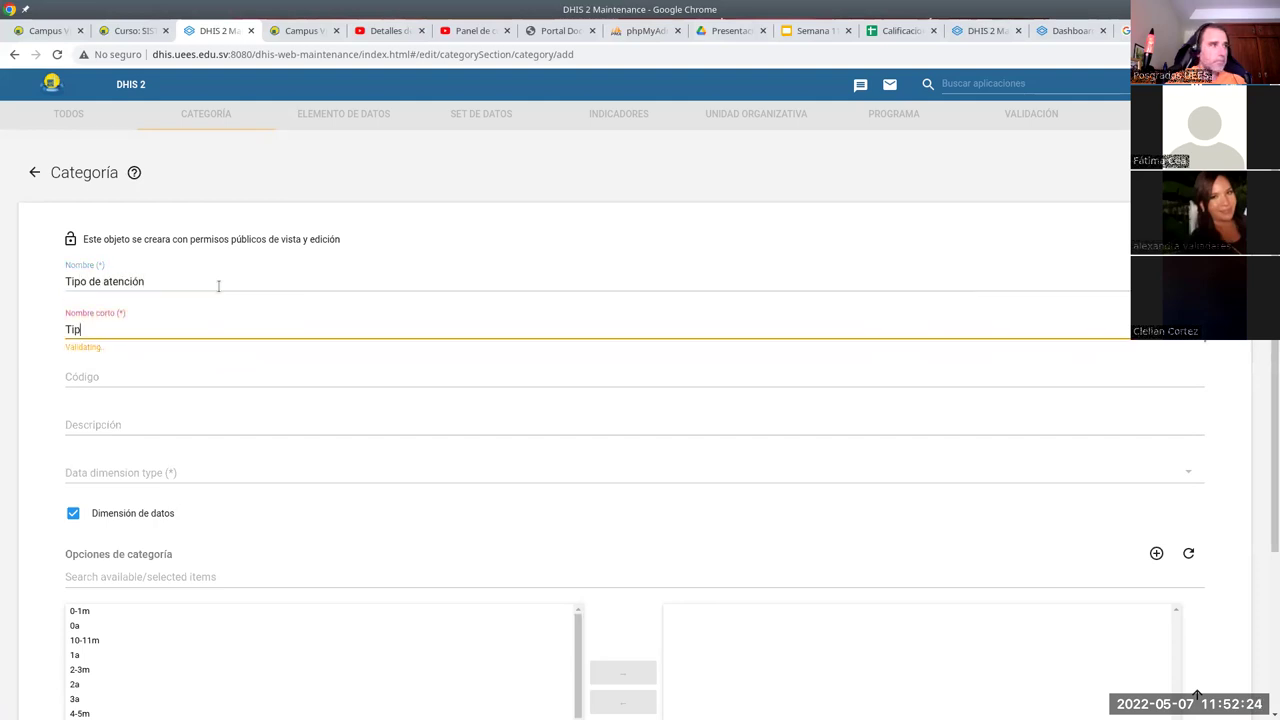
Assign the options Extramural and Intramural to the Tipo de atención category and try to save it
scroll(286, 569, "down", 3)
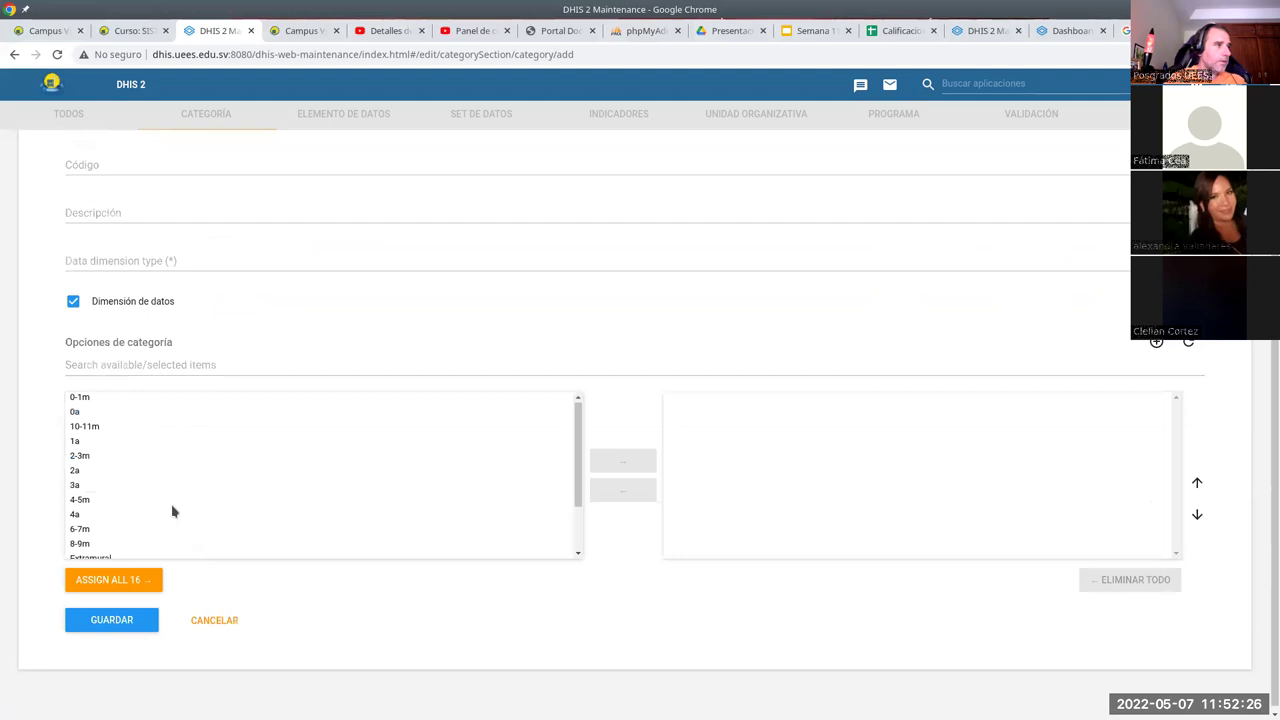
scroll(125, 515, "down", 2)
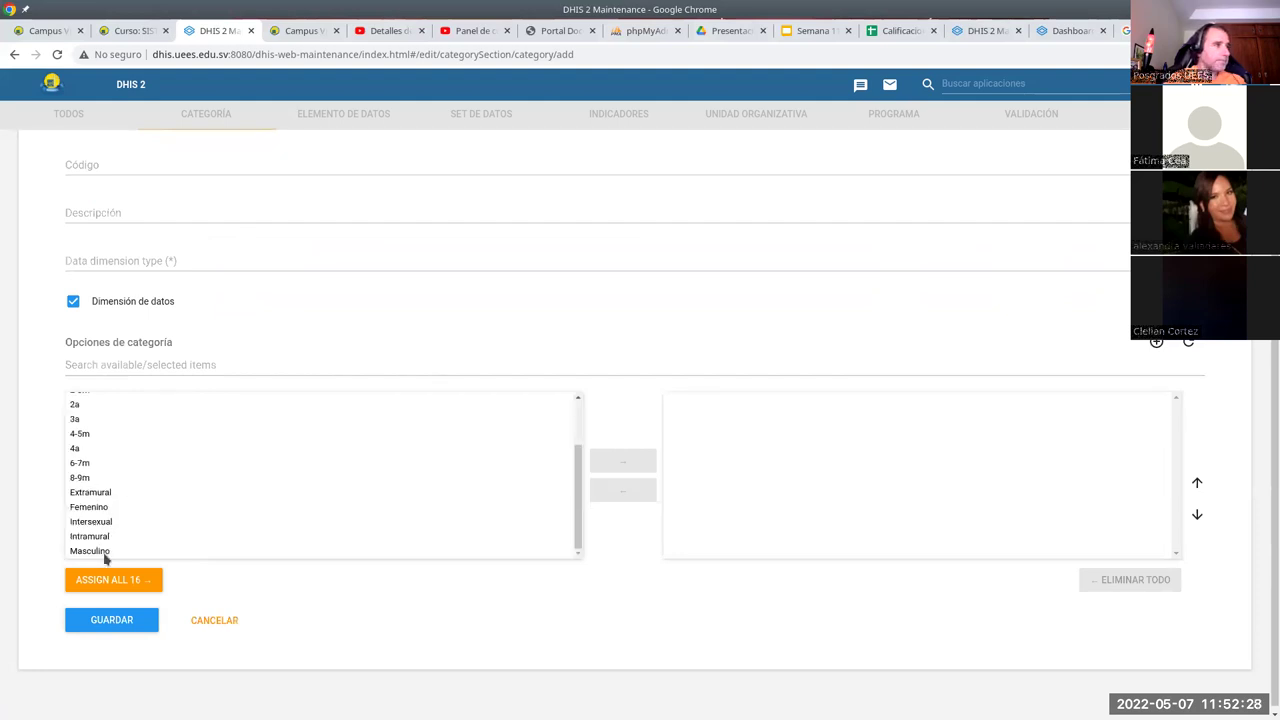
left_click(100, 538)
left_click(105, 494, "ctrl")
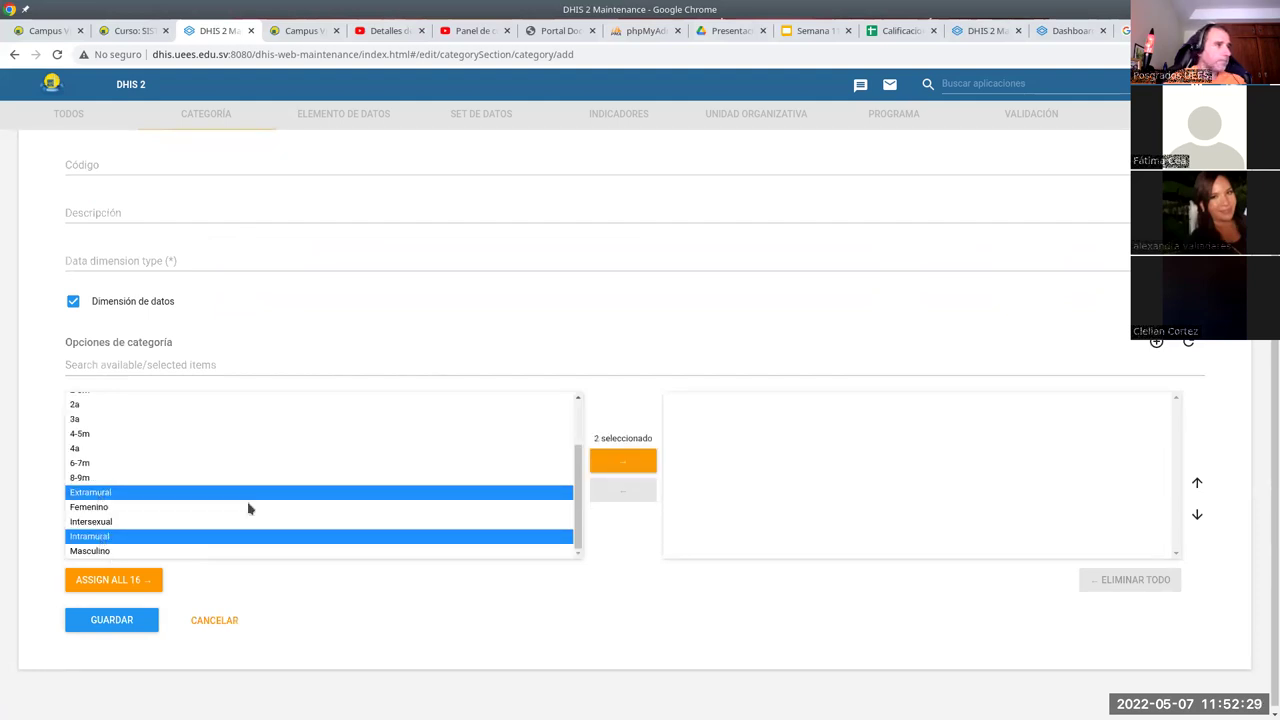
left_click(612, 459)
left_click(118, 621)
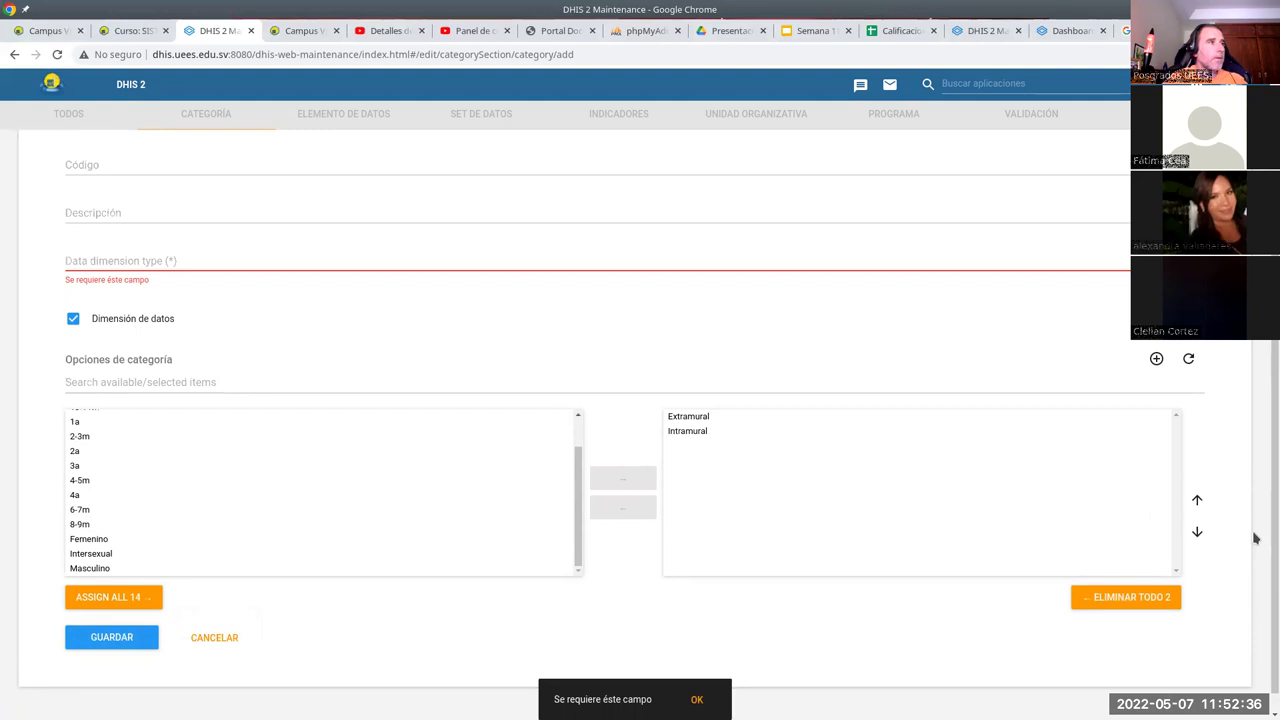
Set the Tipo de atención category's data dimension type to Atributo and save the category
left_click(280, 262)
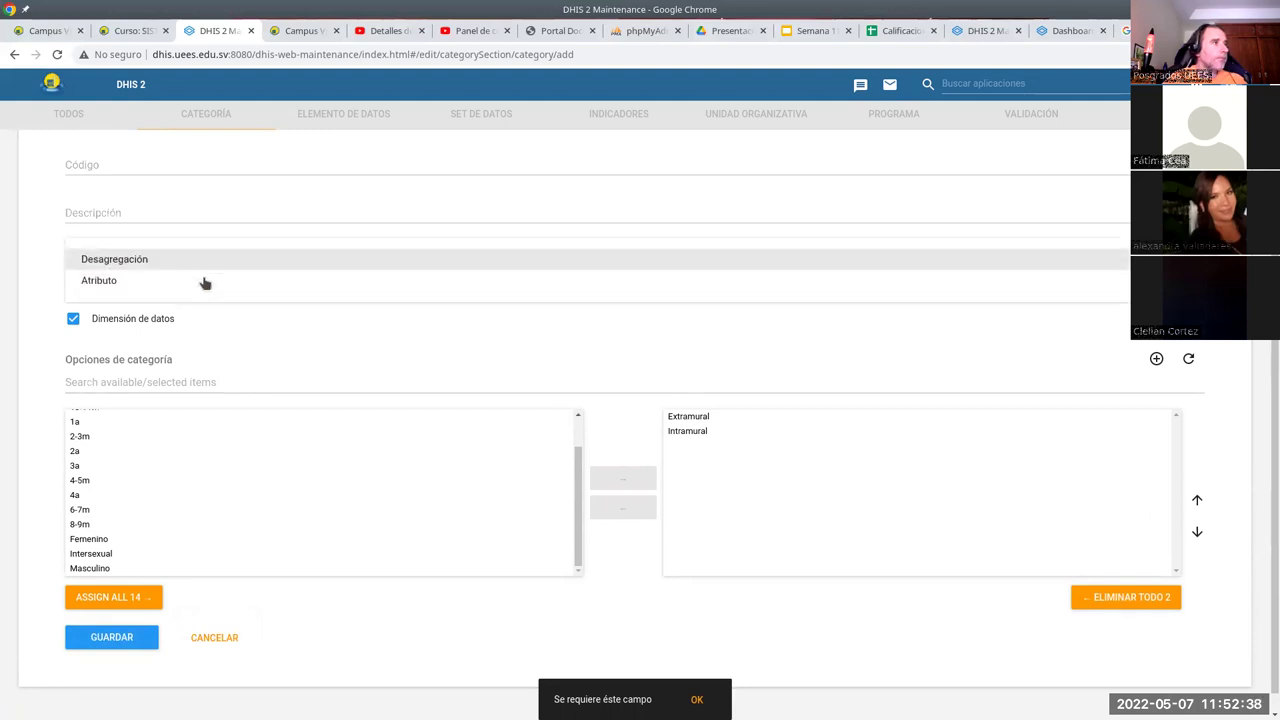
left_click(204, 283)
left_click(92, 612)
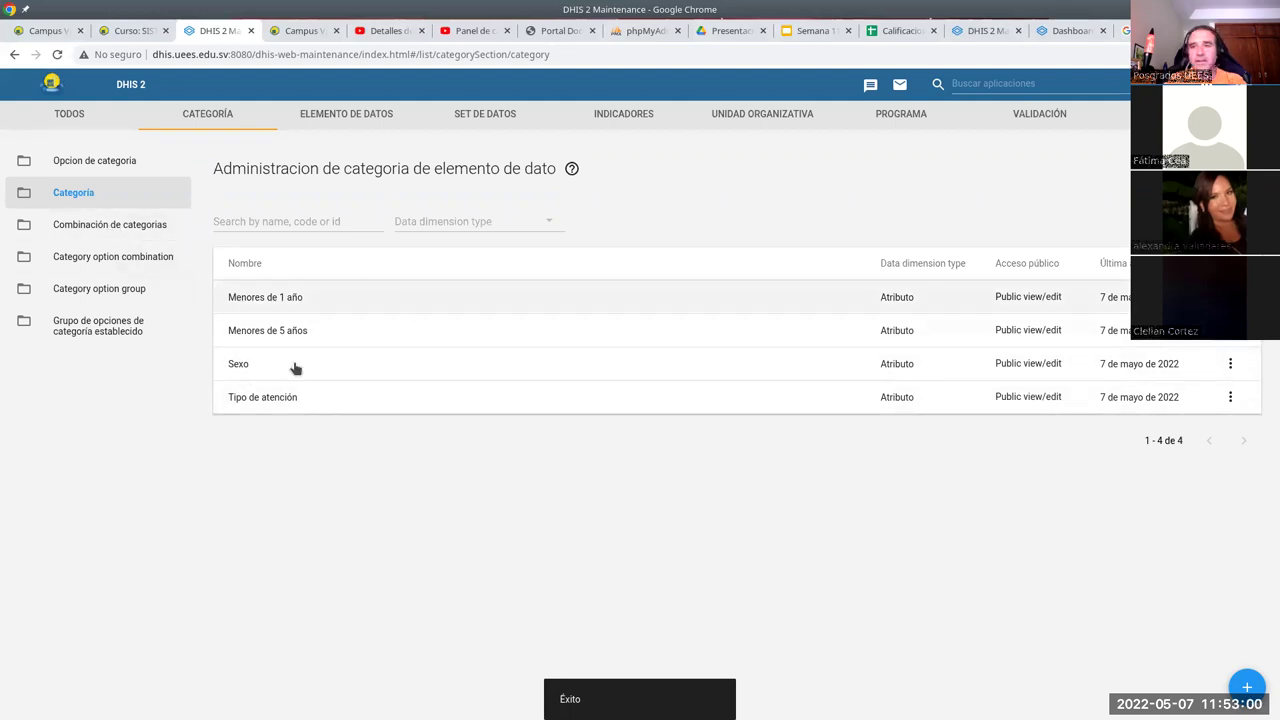
Start a new category combination and name it Sexo
left_click(88, 229)
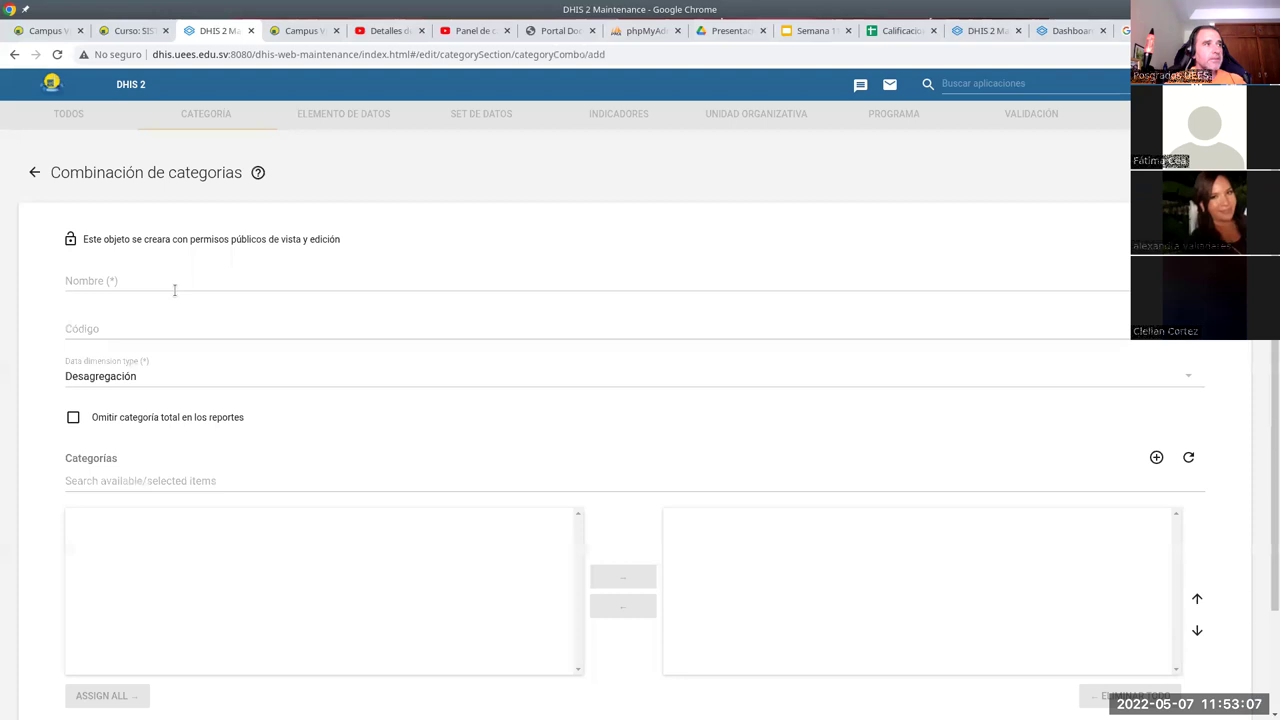
left_click(172, 281)
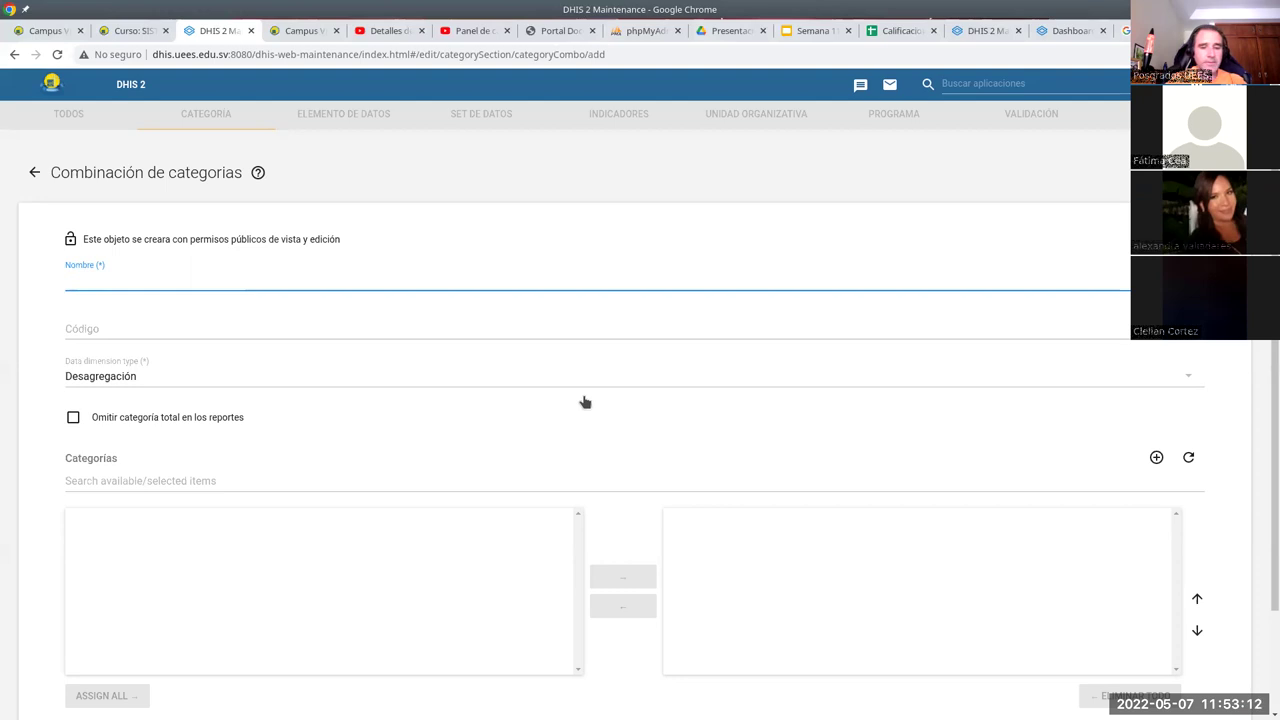
type("Sexo")
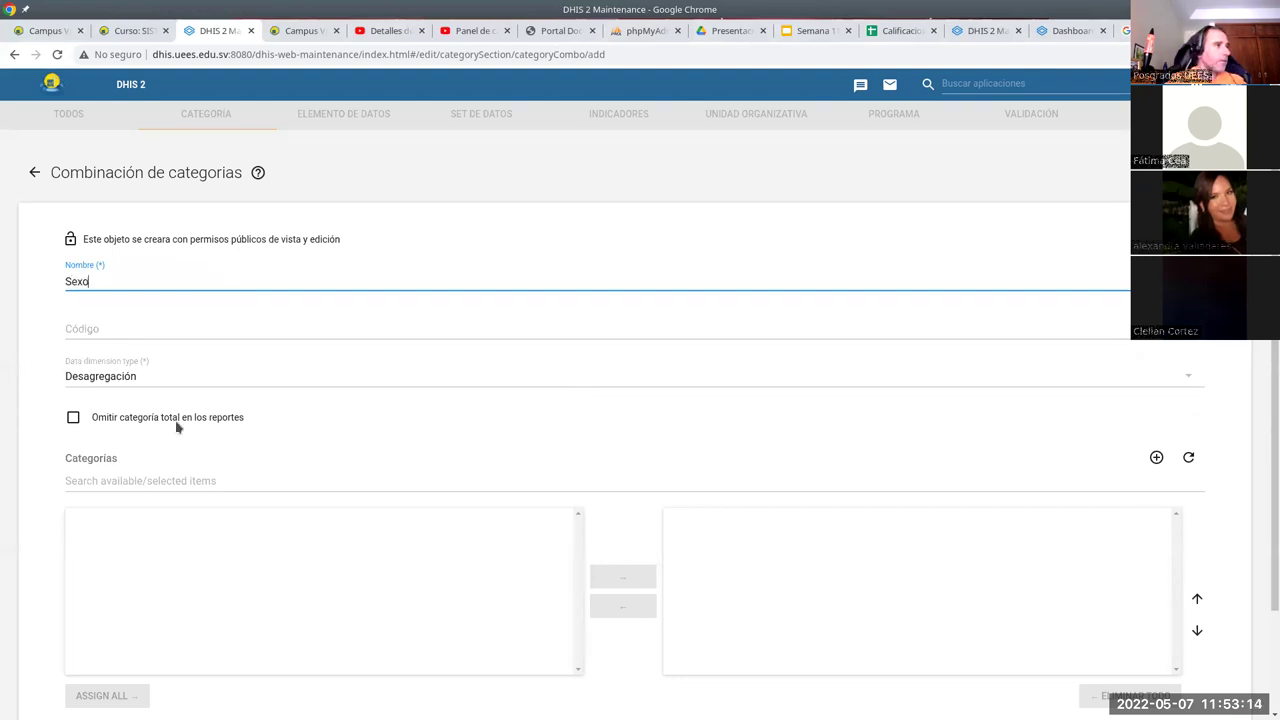
scroll(178, 428, "down", 1)
scroll(183, 353, "down", 2)
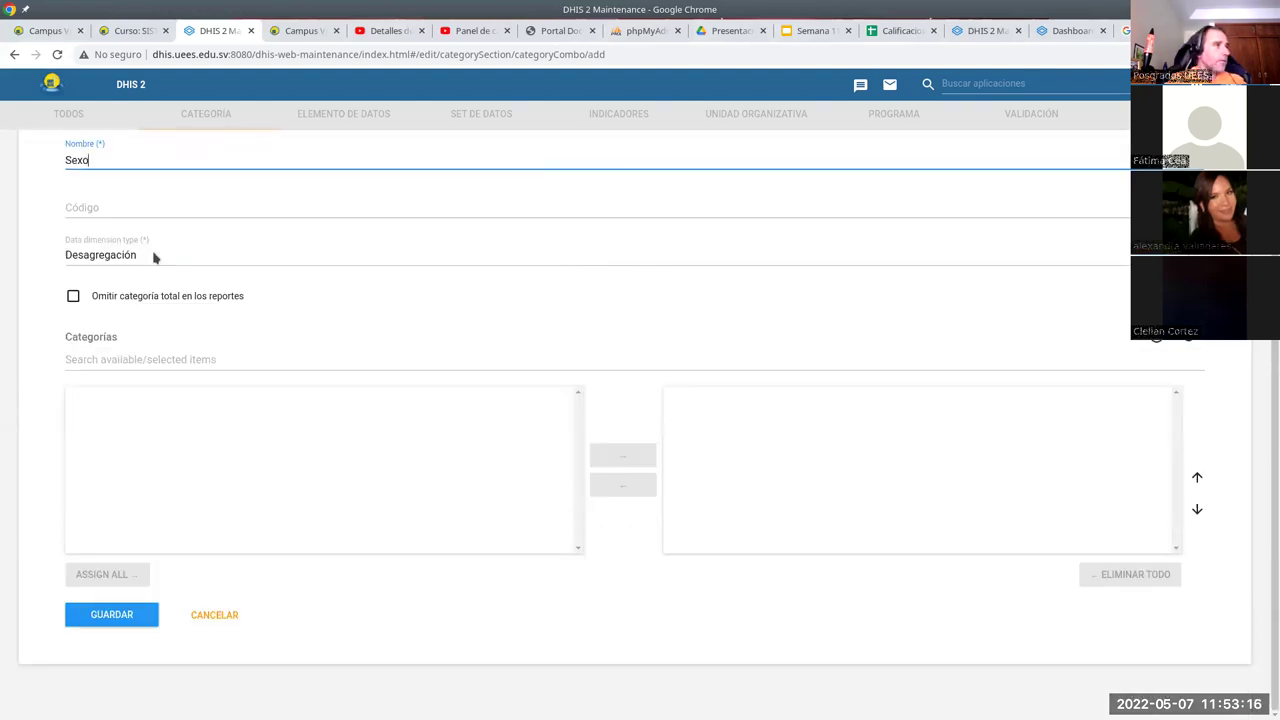
Set the Sexo combination's data dimension type to Atributo and save it with the Sexo category assigned
left_click(155, 258)
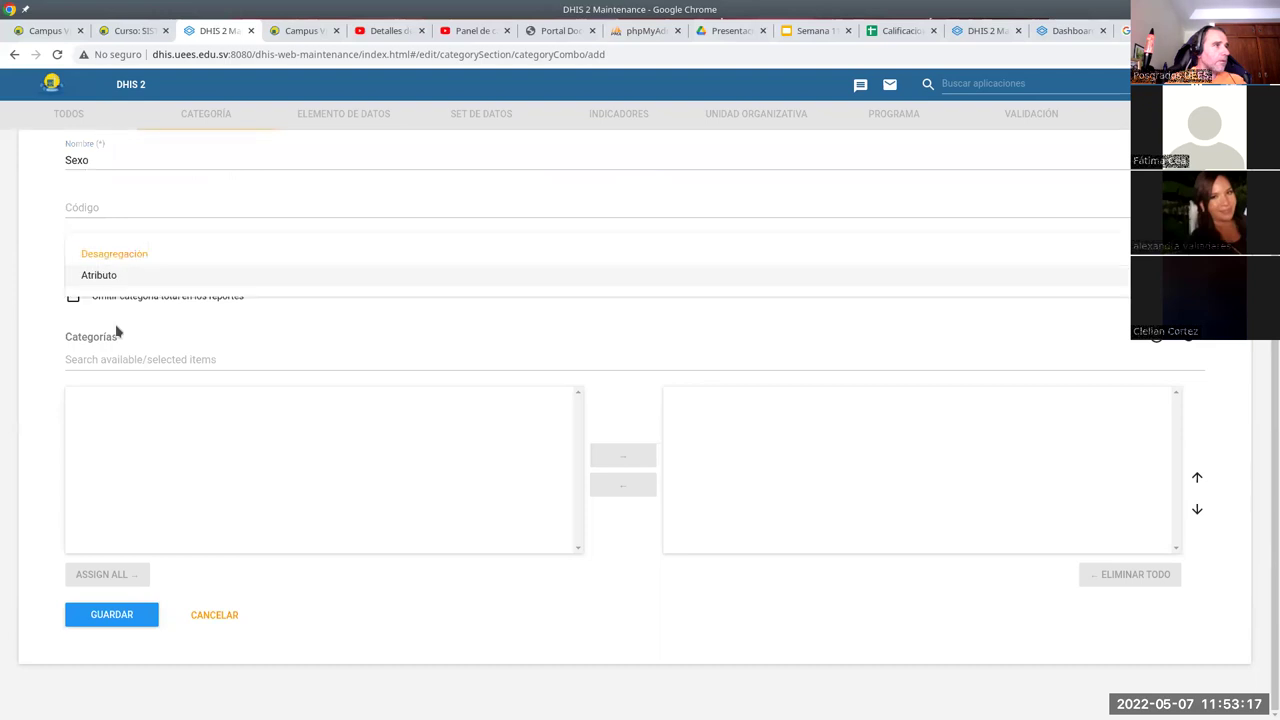
left_click(97, 276)
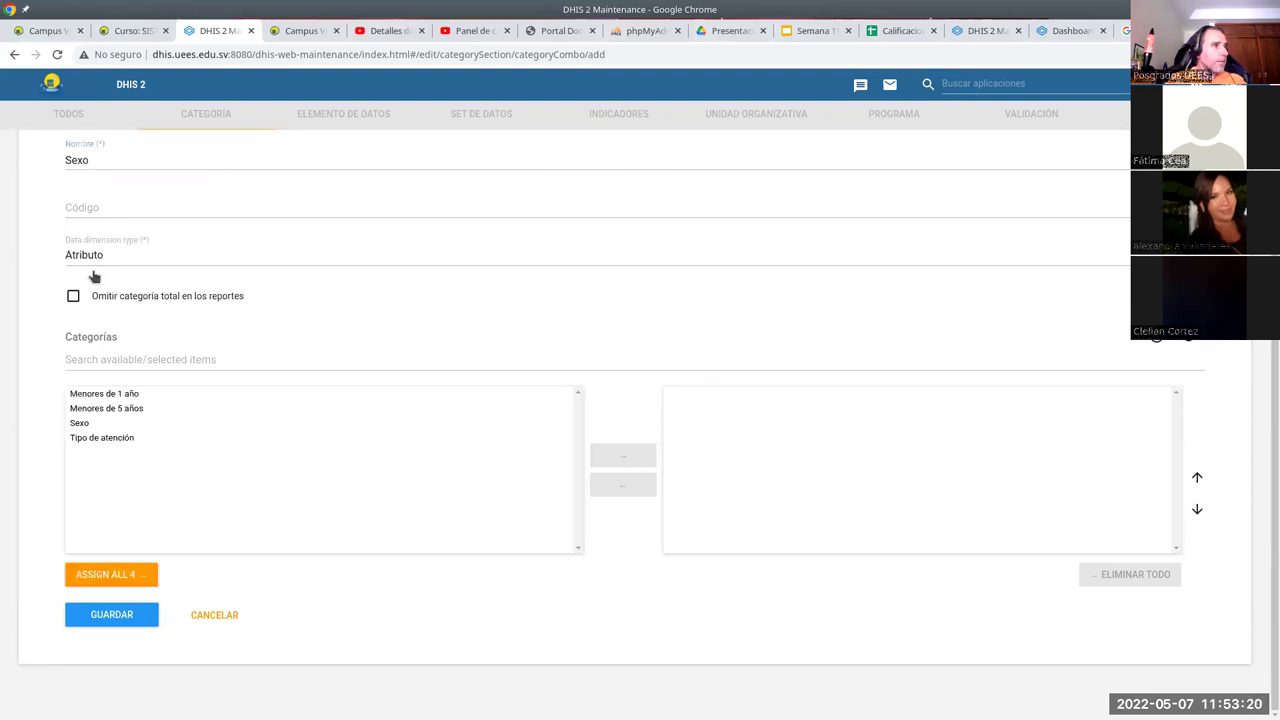
left_click(617, 461)
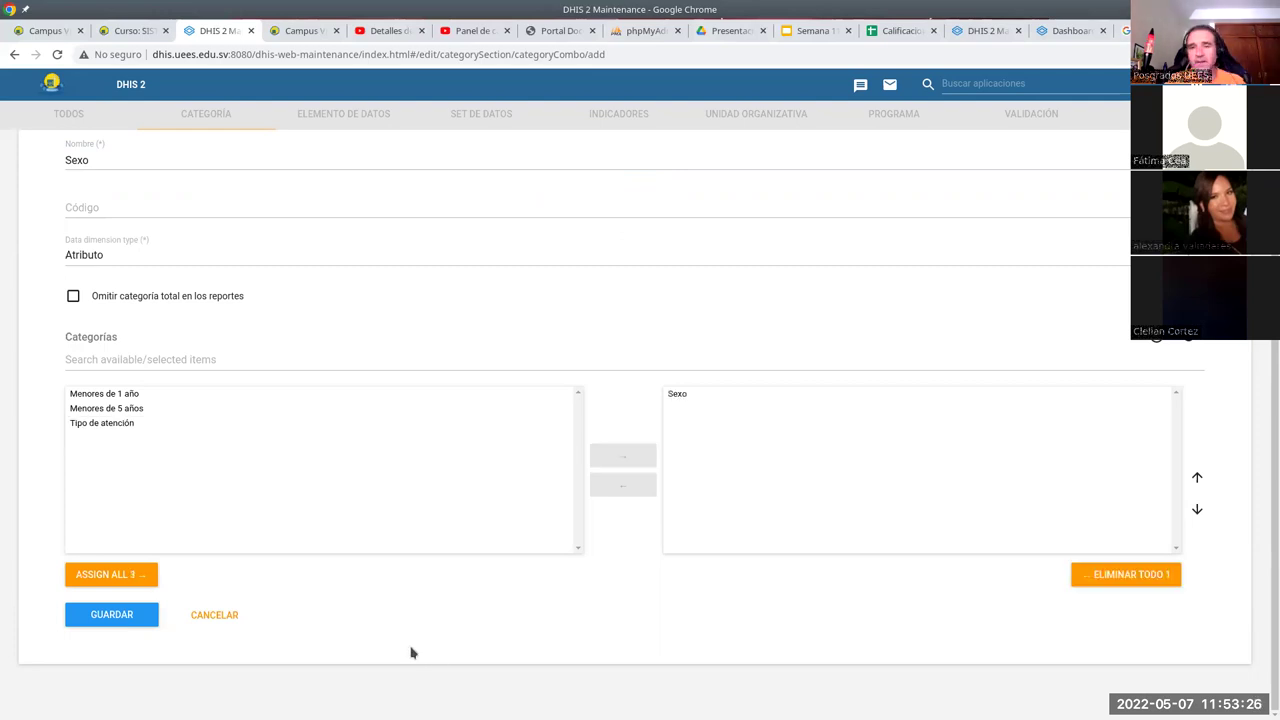
left_click(111, 614)
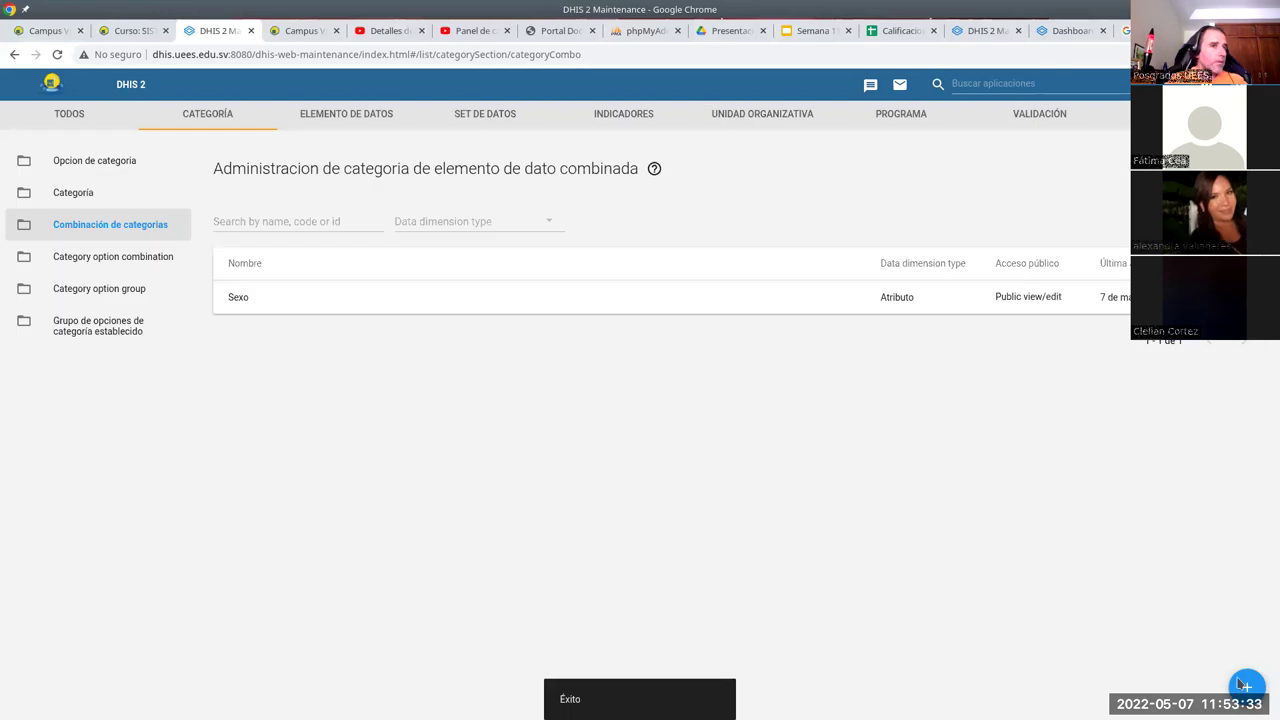
Start another category combination and name it Sexo y recien nacido
left_click(1243, 685)
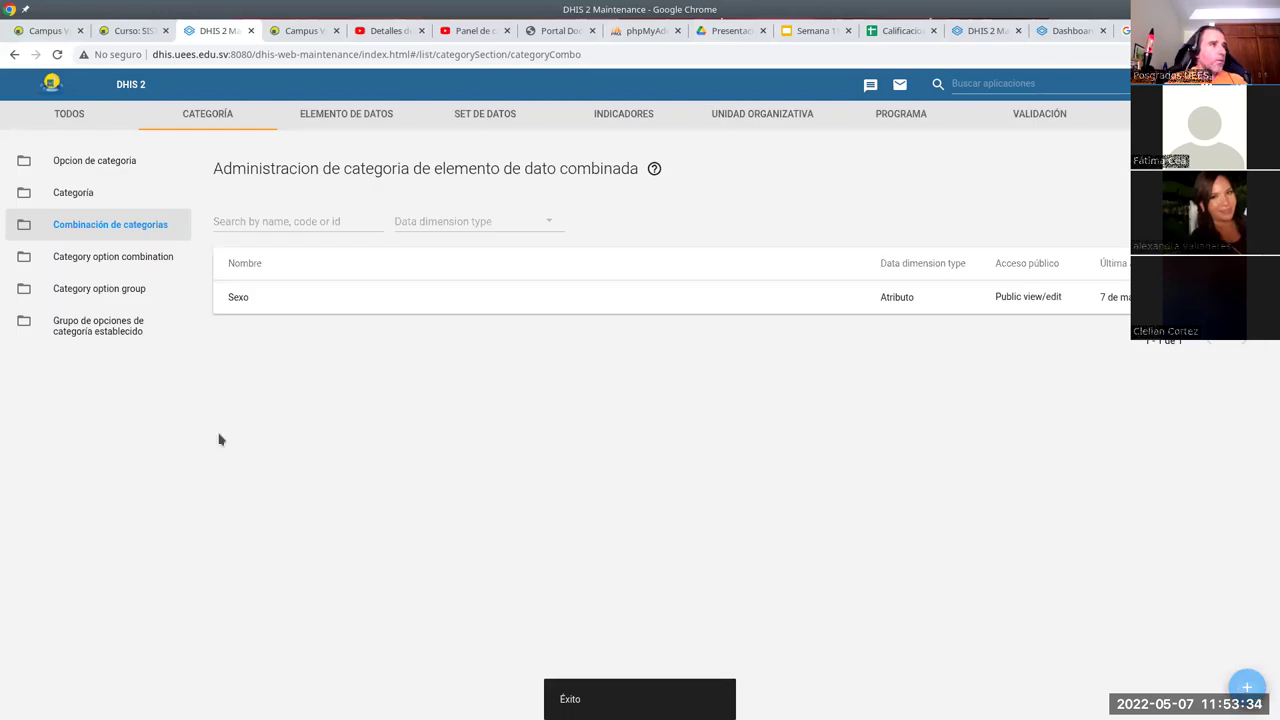
left_click(129, 281)
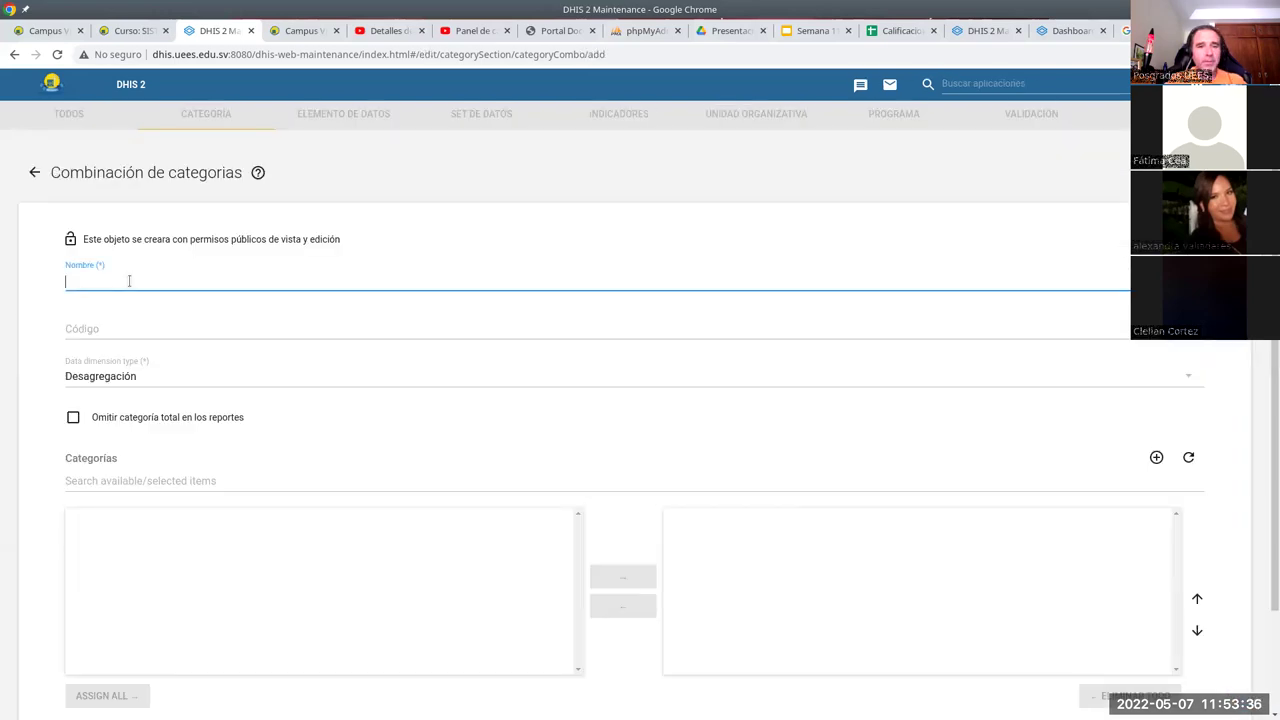
type("Sexo")
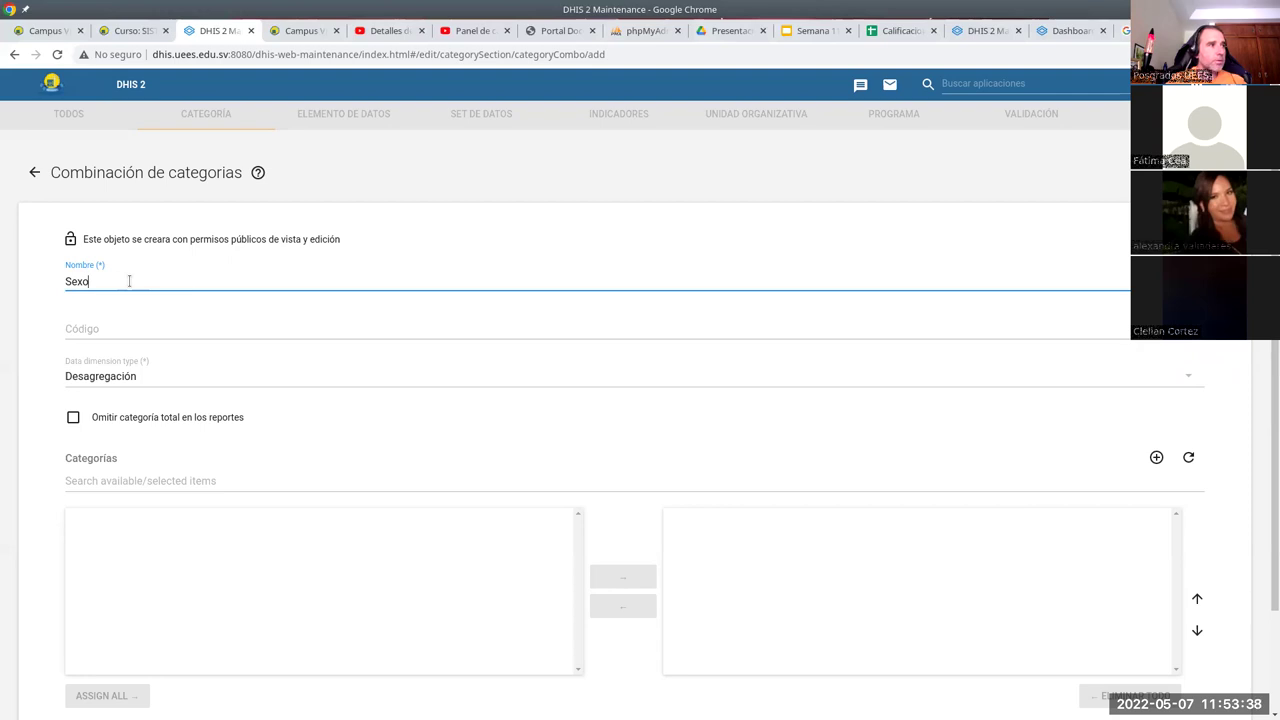
type(" y men")
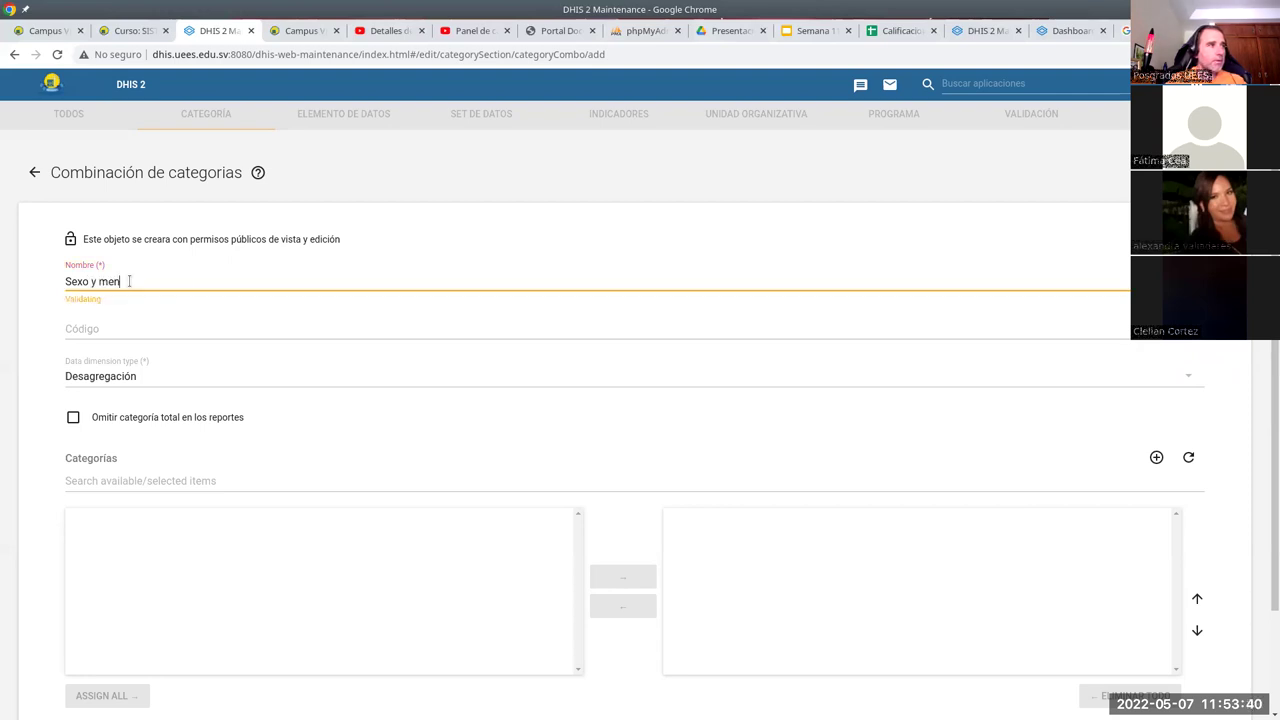
key("BackSpace")
key("BackSpace")
key("BackSpace")
type("re")
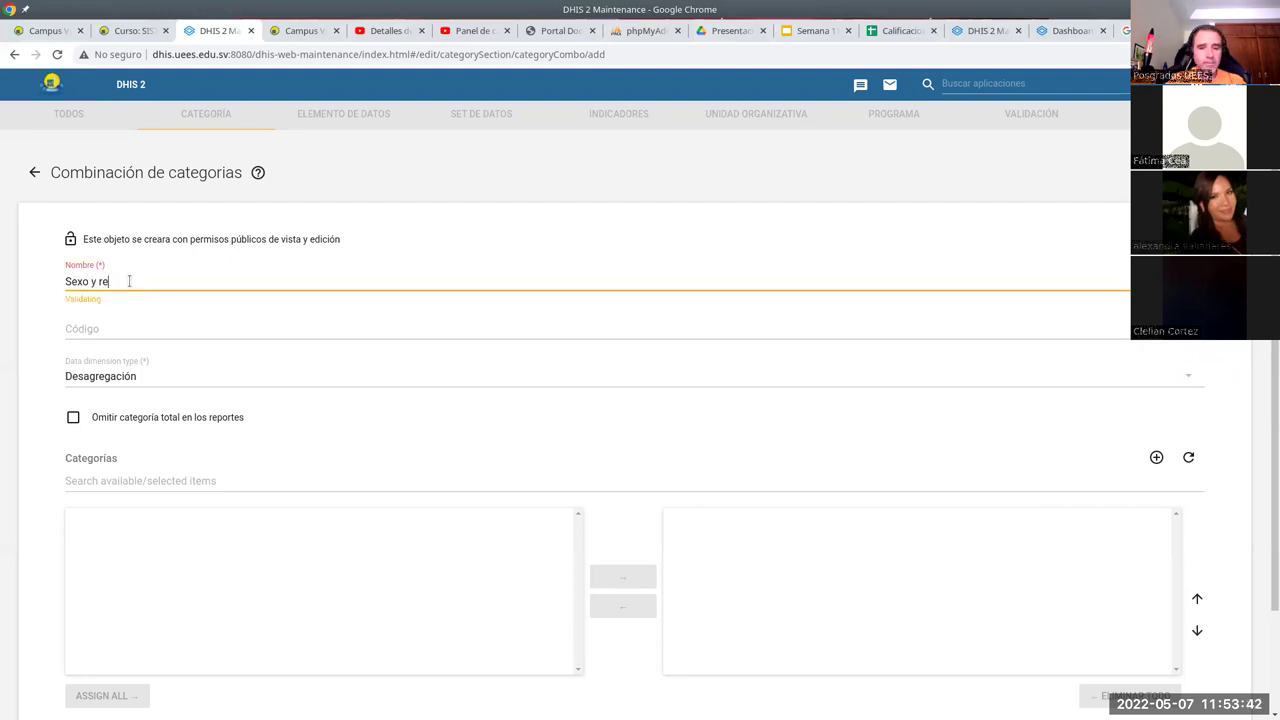
type("ciénna")
type("cido")
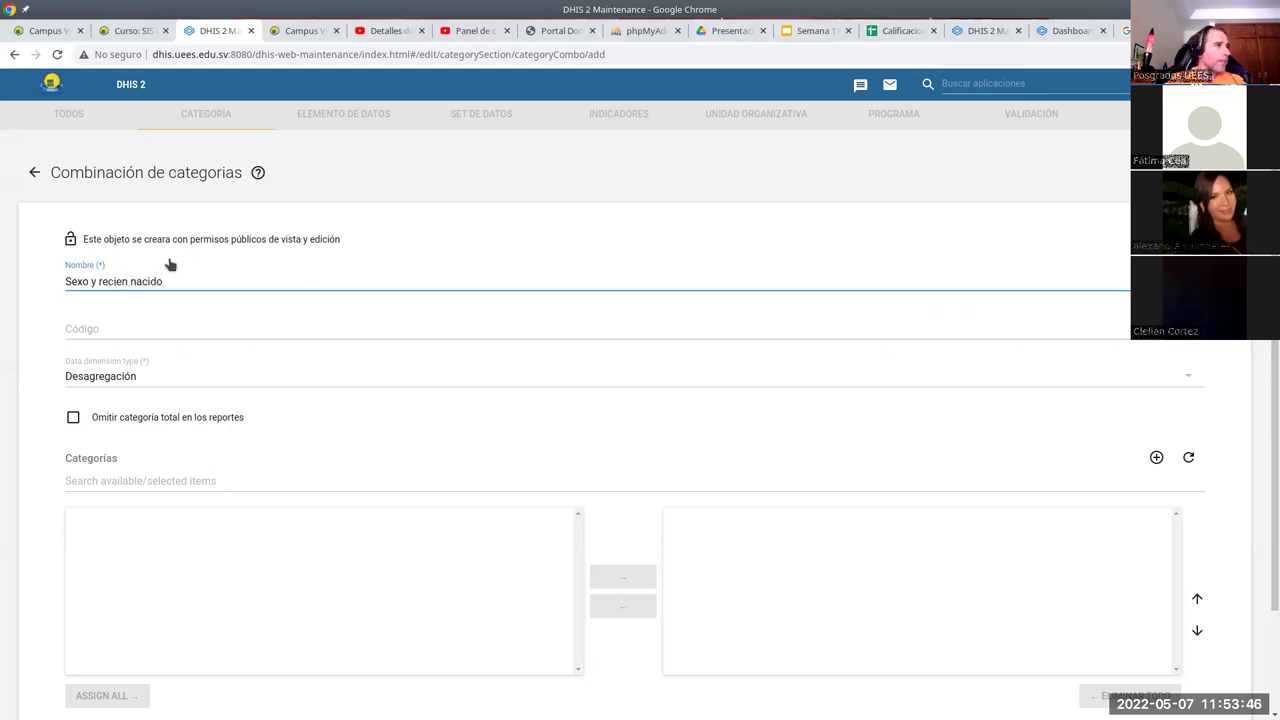
Set the data dimension type of the Sexo y recien nacido combination to Atributo
scroll(163, 372, "down", 2)
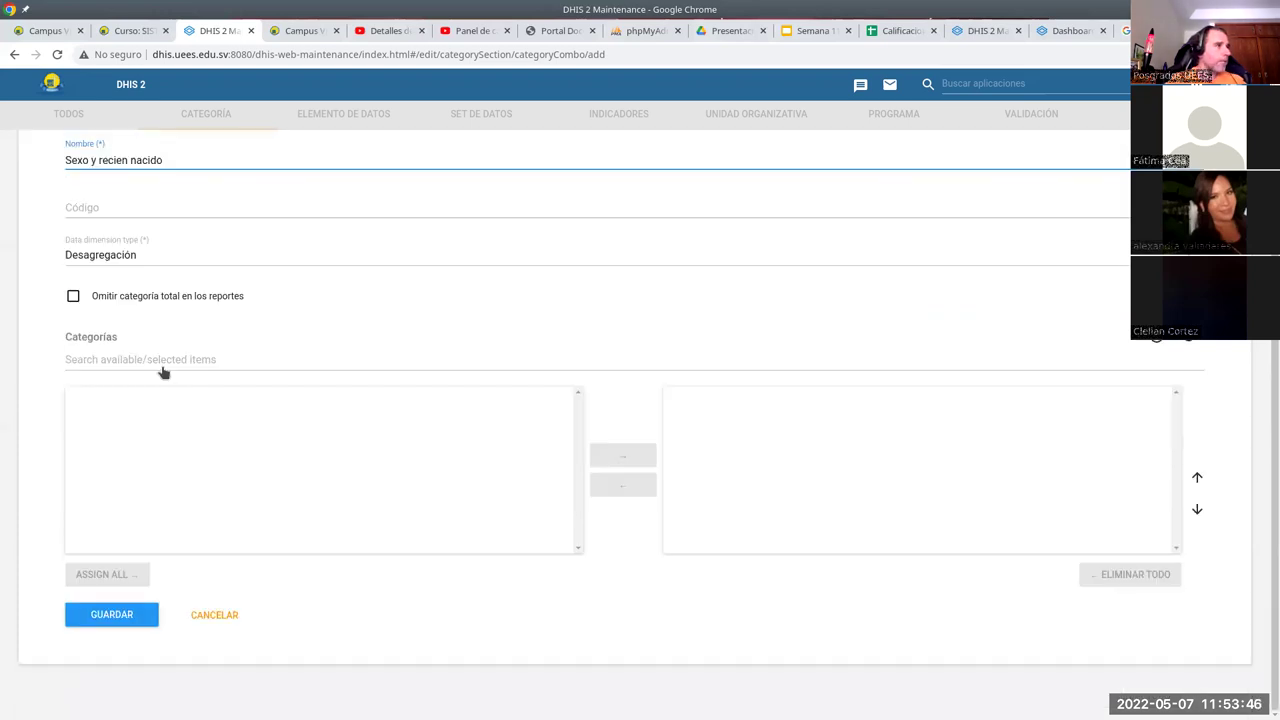
left_click(116, 281)
left_click(117, 282)
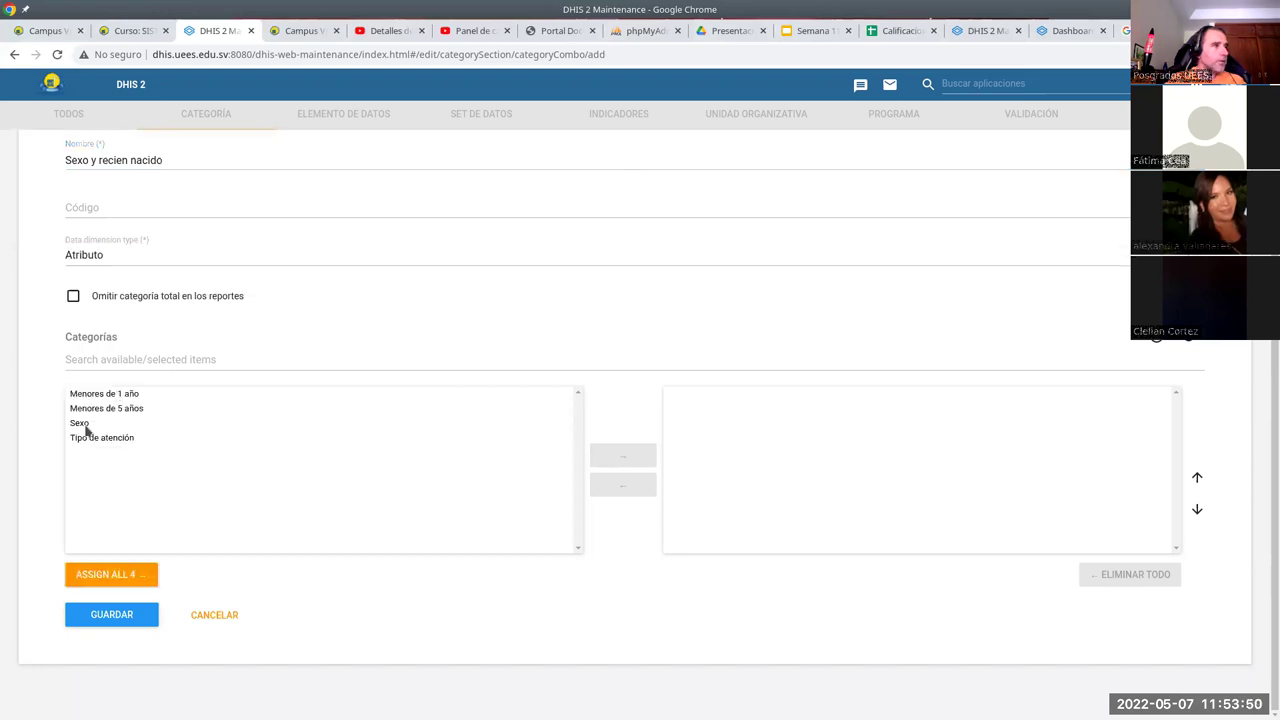
Assign the categories Sexo and Menores de 1 año to the Sexo y recien nacido combination and save it
left_click(85, 424)
left_click(106, 396)
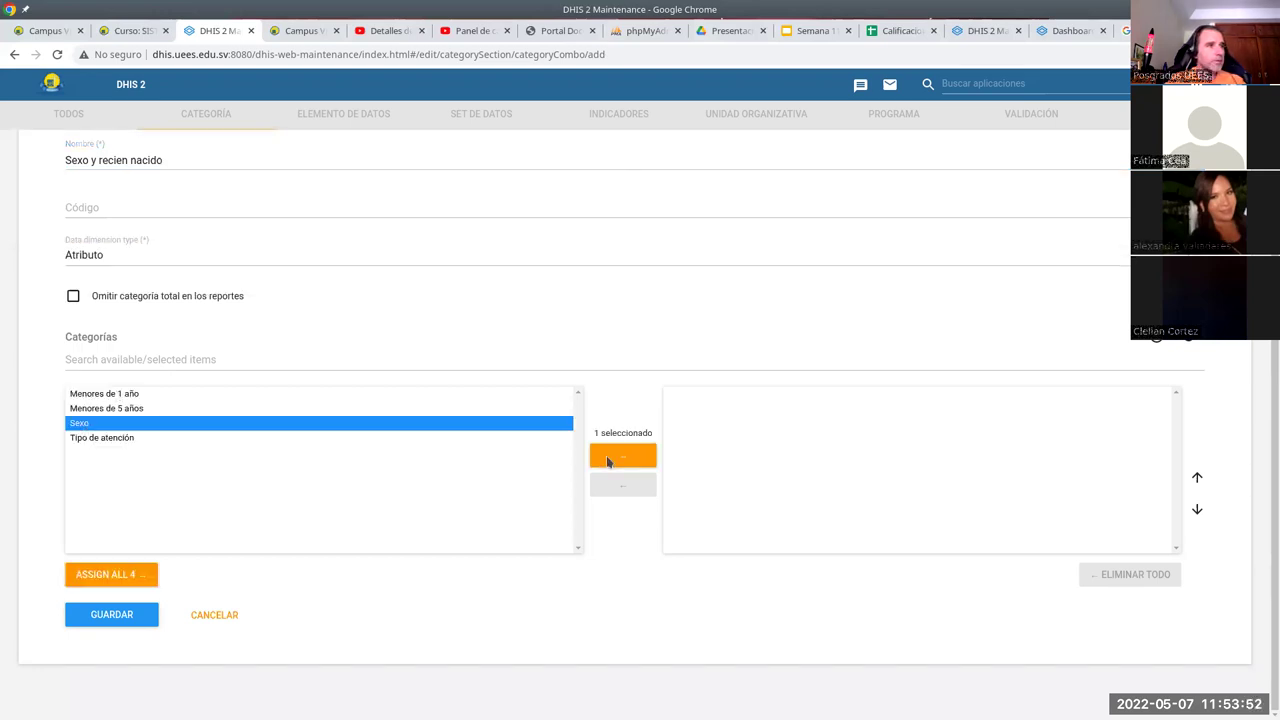
left_click(632, 458)
left_click(134, 620)
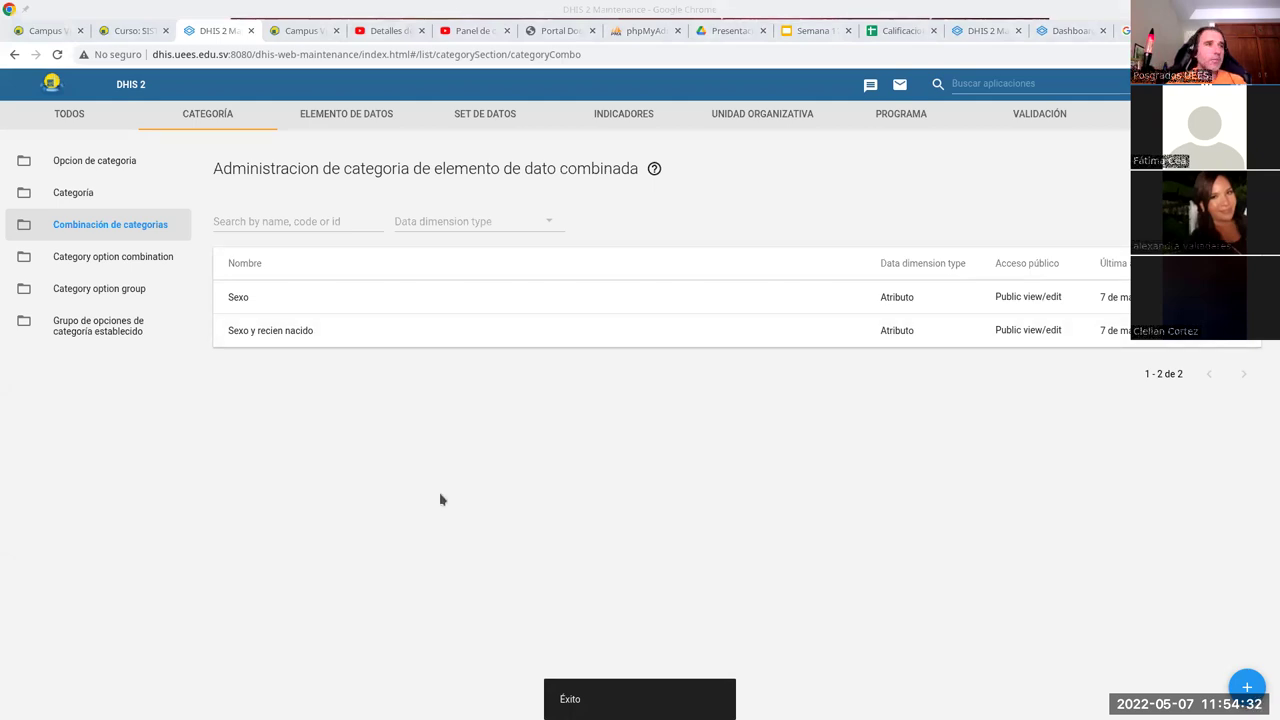
Switch to the Semana 11 presentation in Google Slides
left_click(828, 38)
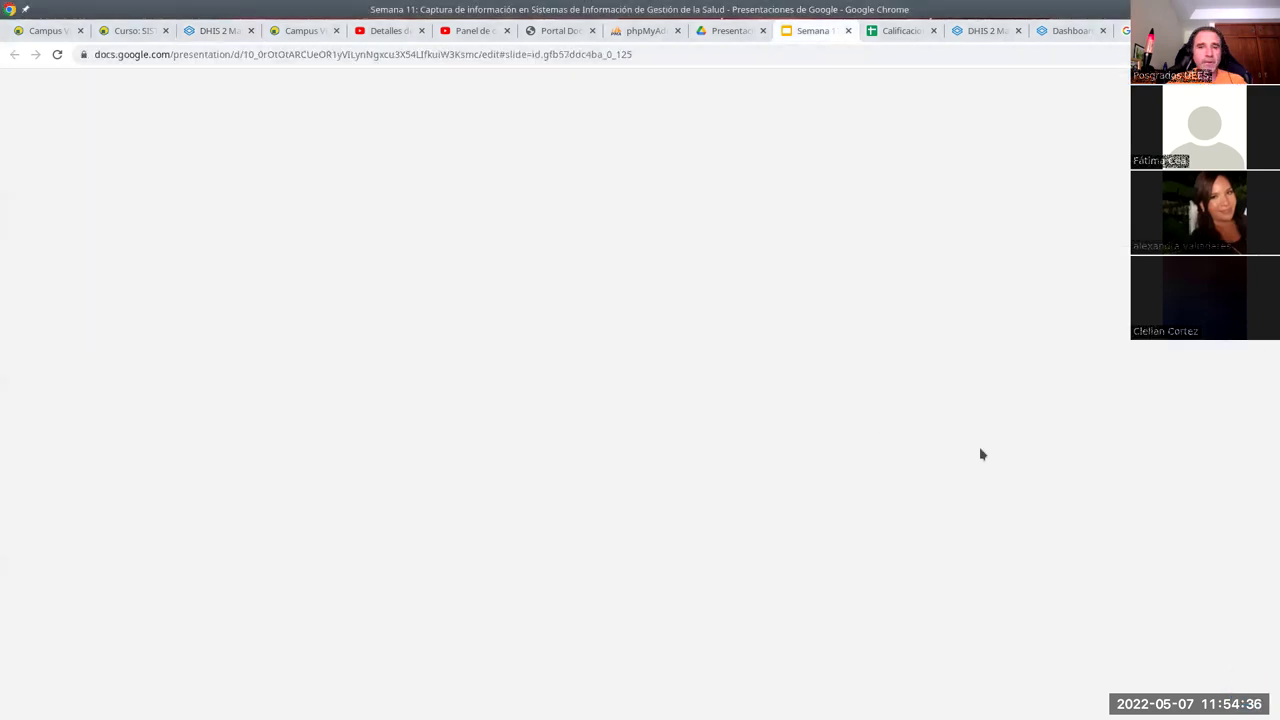
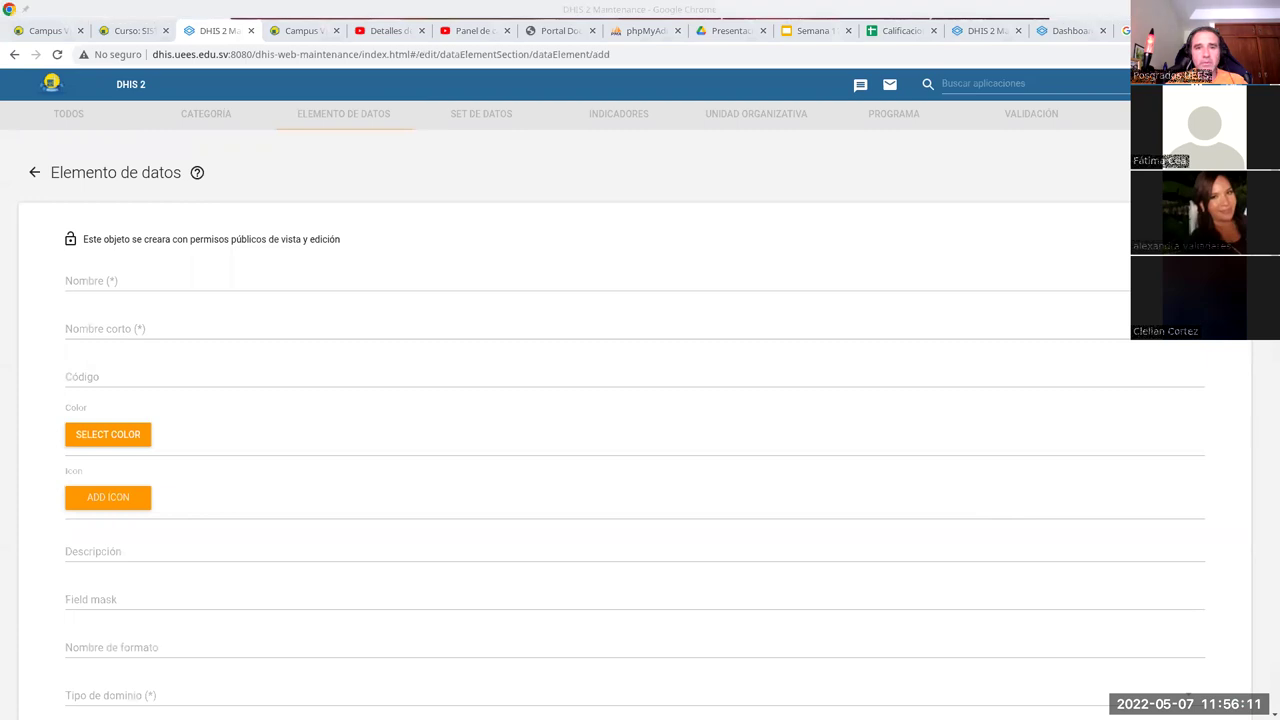
Name the new data element "NI - desnutrición infantil < 1a" and give it the short name DIm1a
left_click(113, 280)
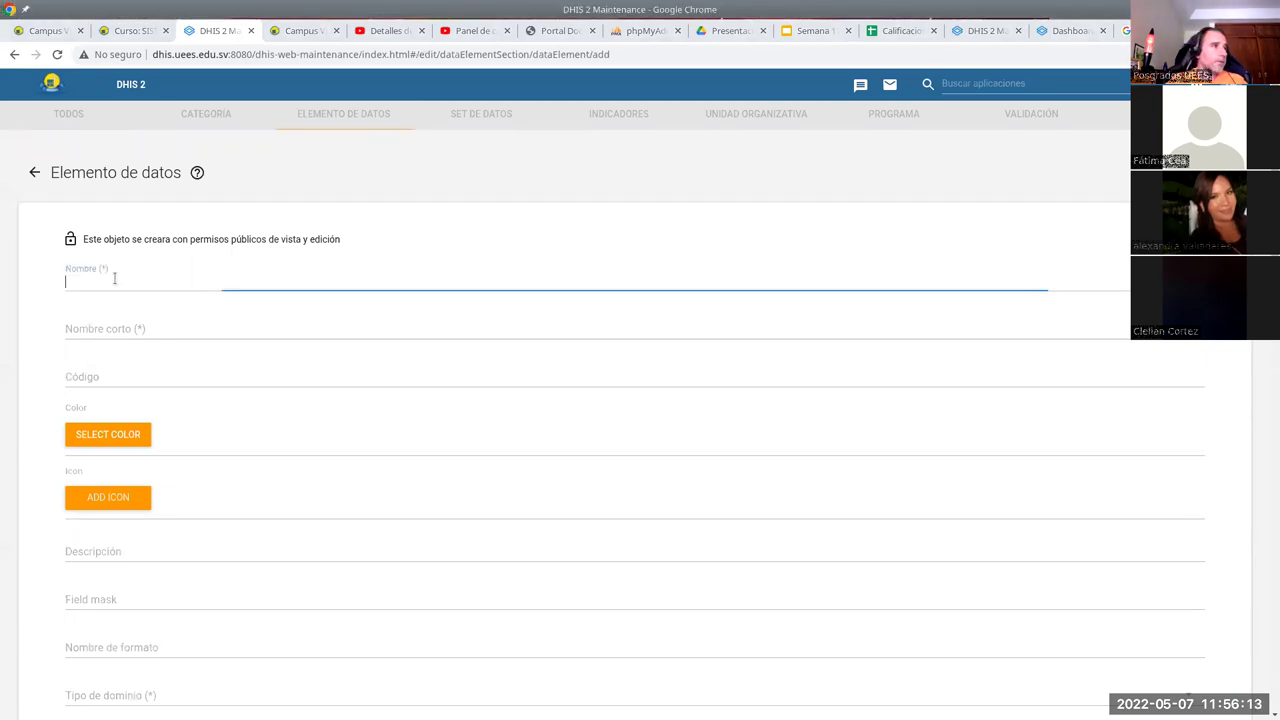
type("NI - desnutrición infantil < 1a")
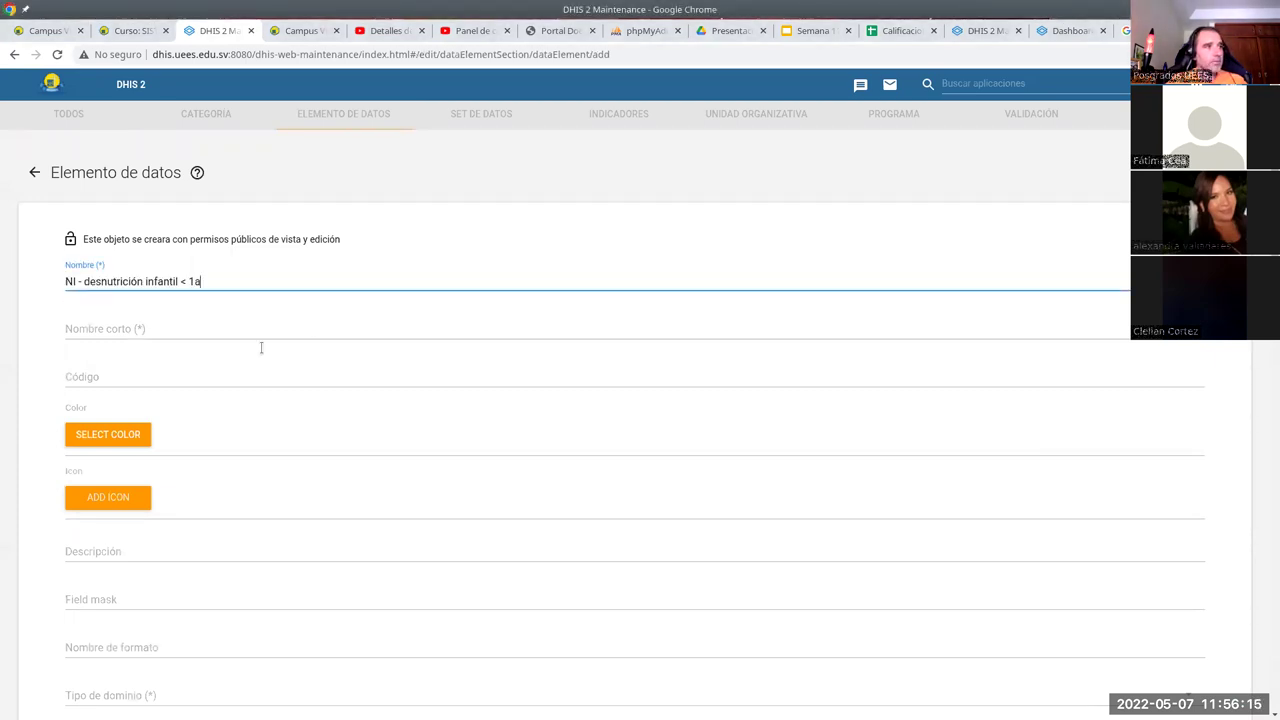
left_click(125, 326)
type("N")
key("BackSpace")
type("DI1")
key("BackSpace")
type("m1a")
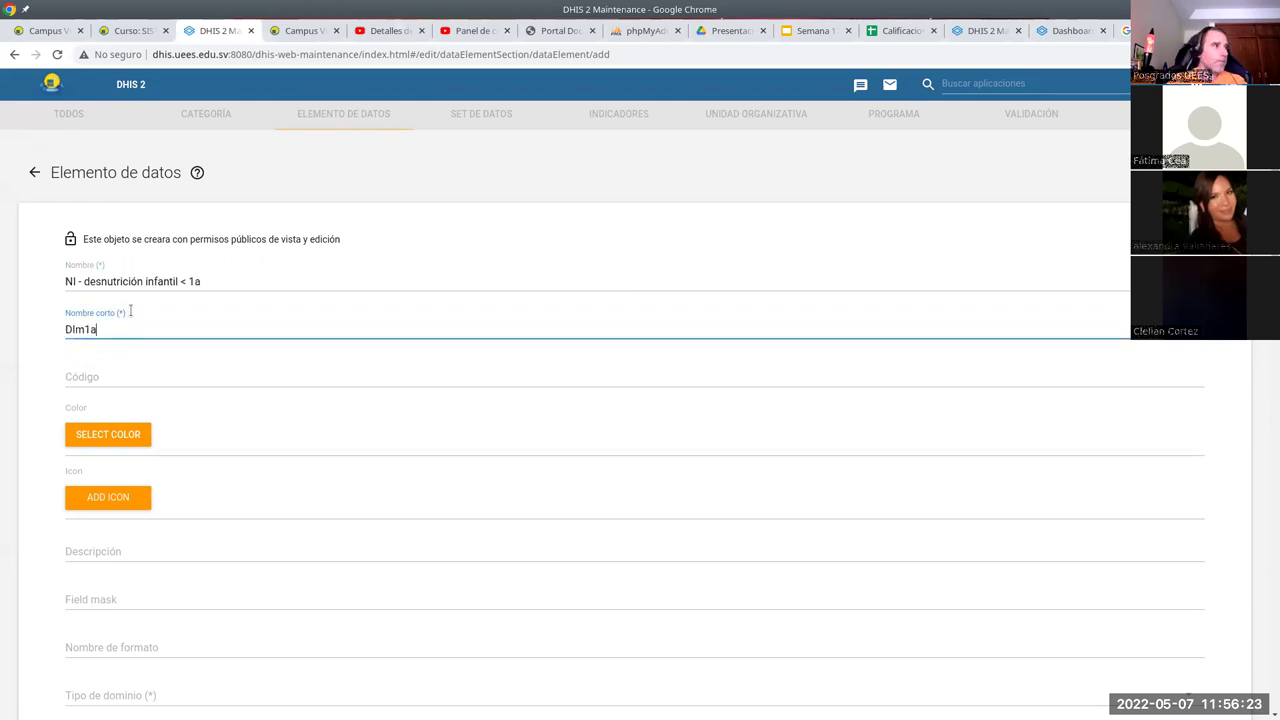
Set the data element's domain type to Agregar and its value type to Entero positivo o cero
scroll(255, 386, "down", 3)
left_click(151, 483)
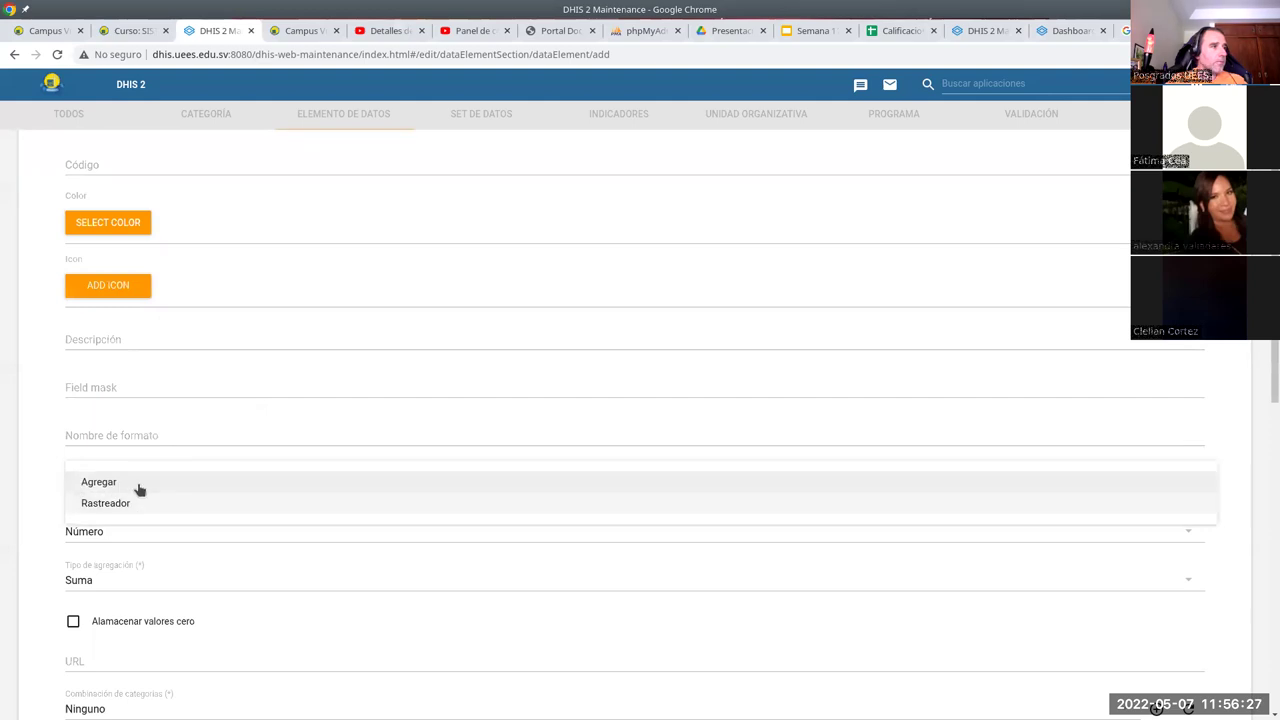
left_click(135, 488)
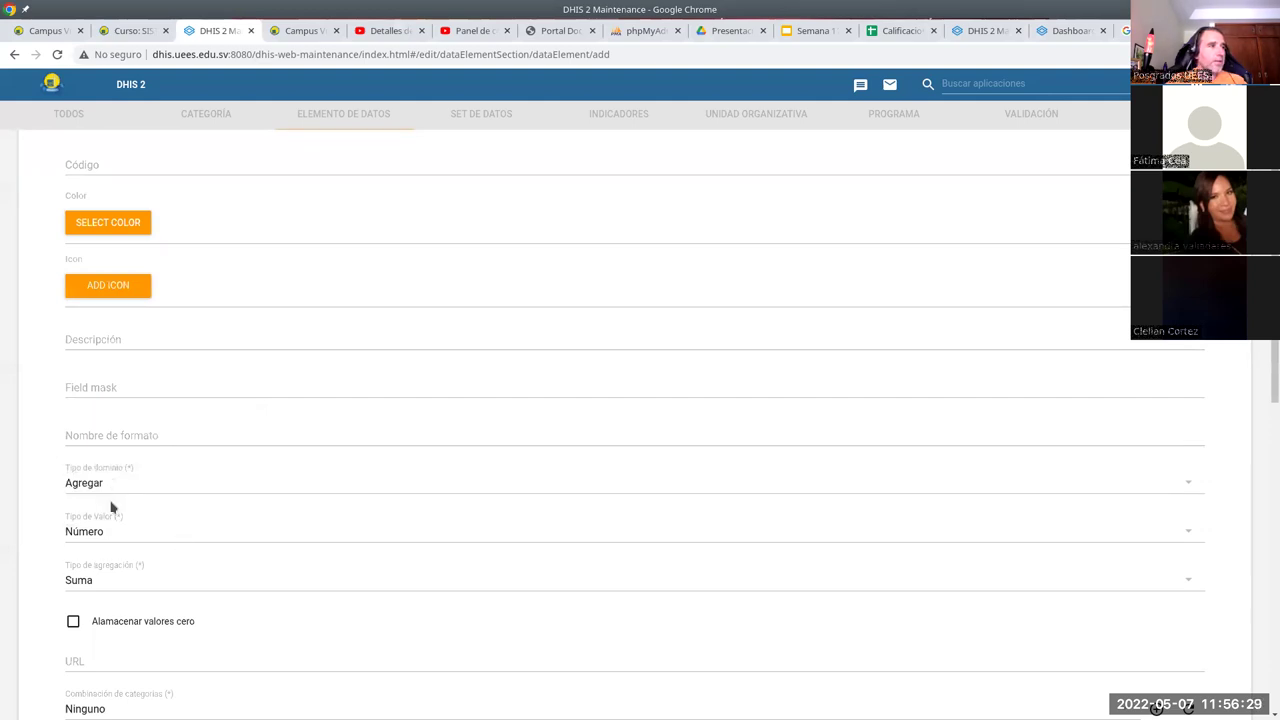
scroll(131, 506, "down", 1)
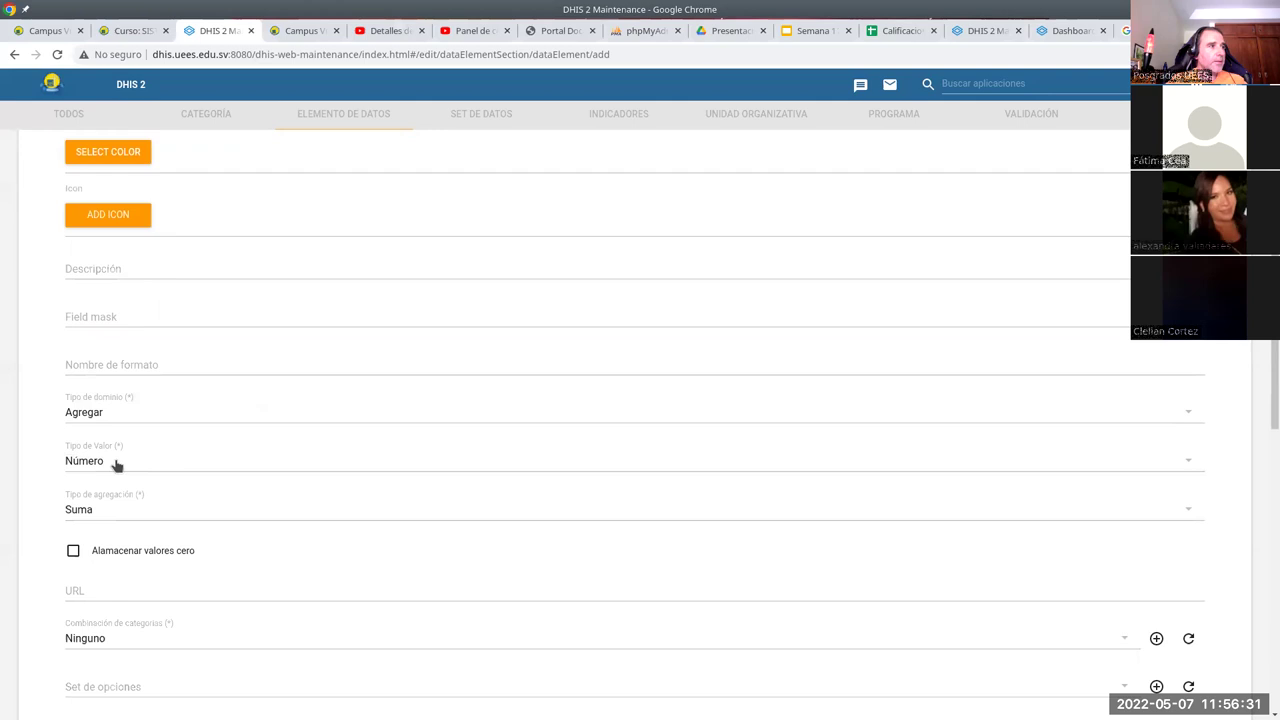
left_click(116, 463)
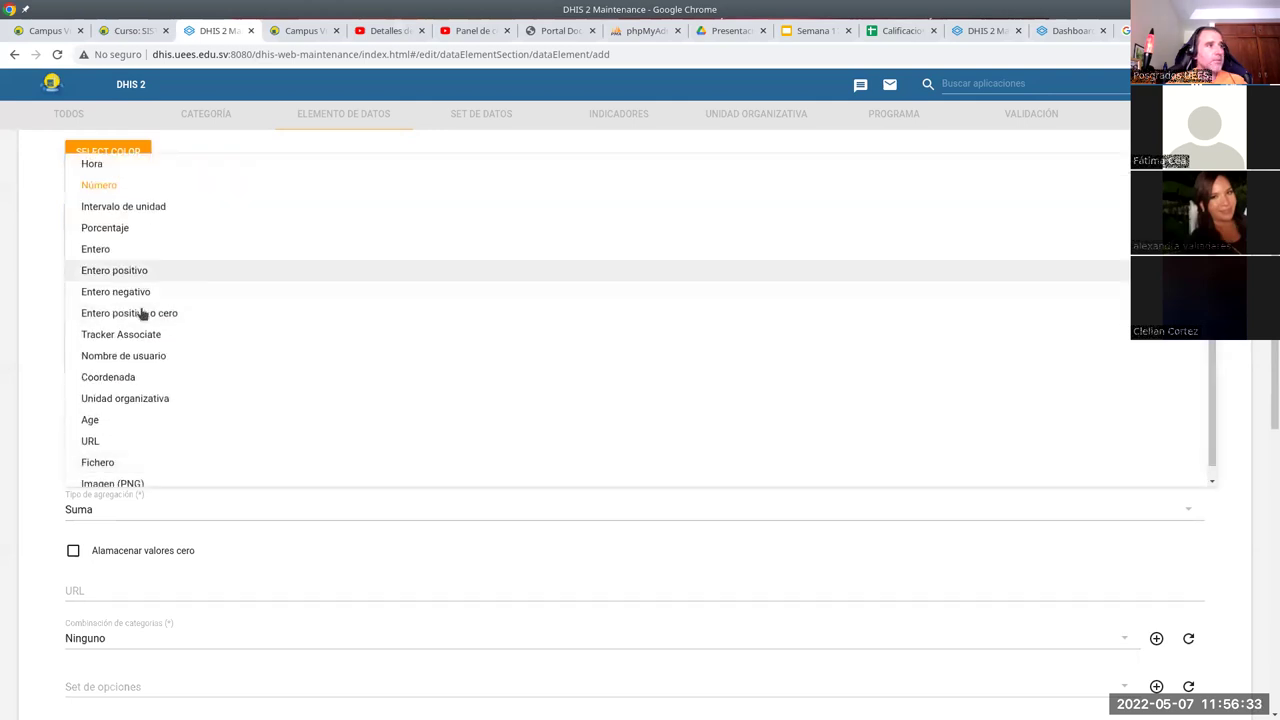
left_click(143, 316)
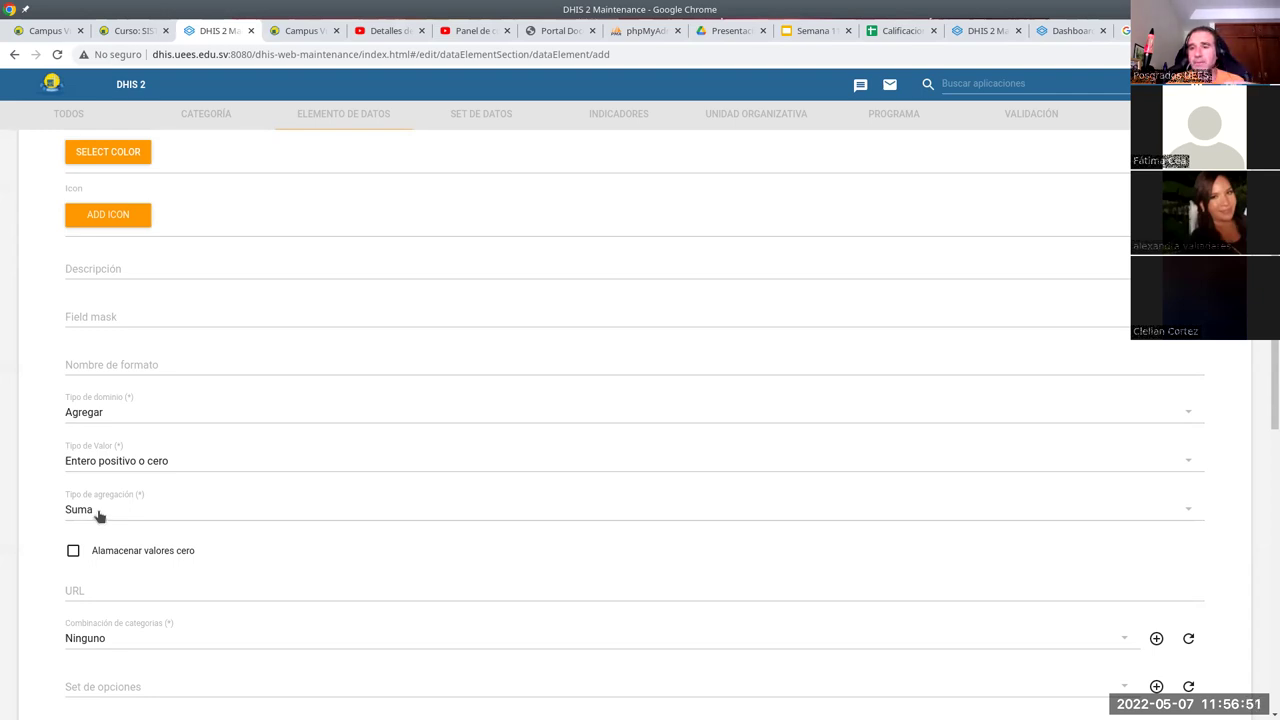
scroll(136, 375, "down", 3)
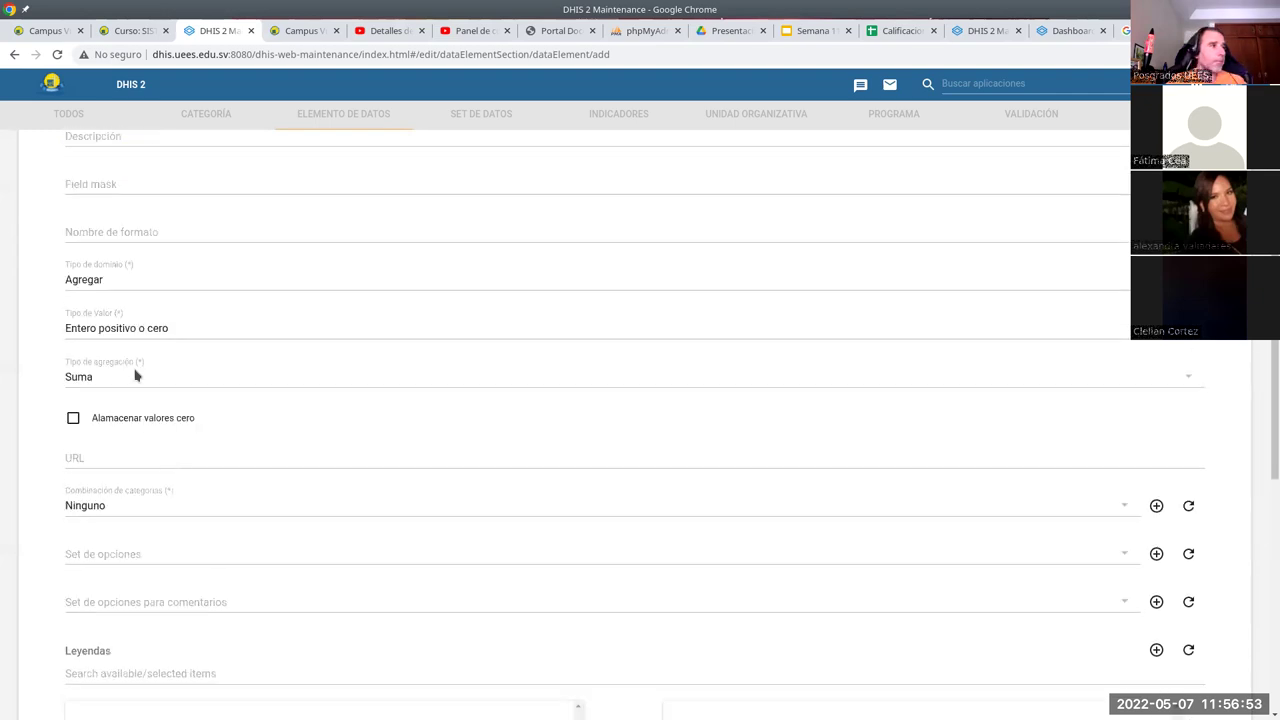
Keep Suma as the data element's aggregation type and enable storing of zero values
left_click(130, 367)
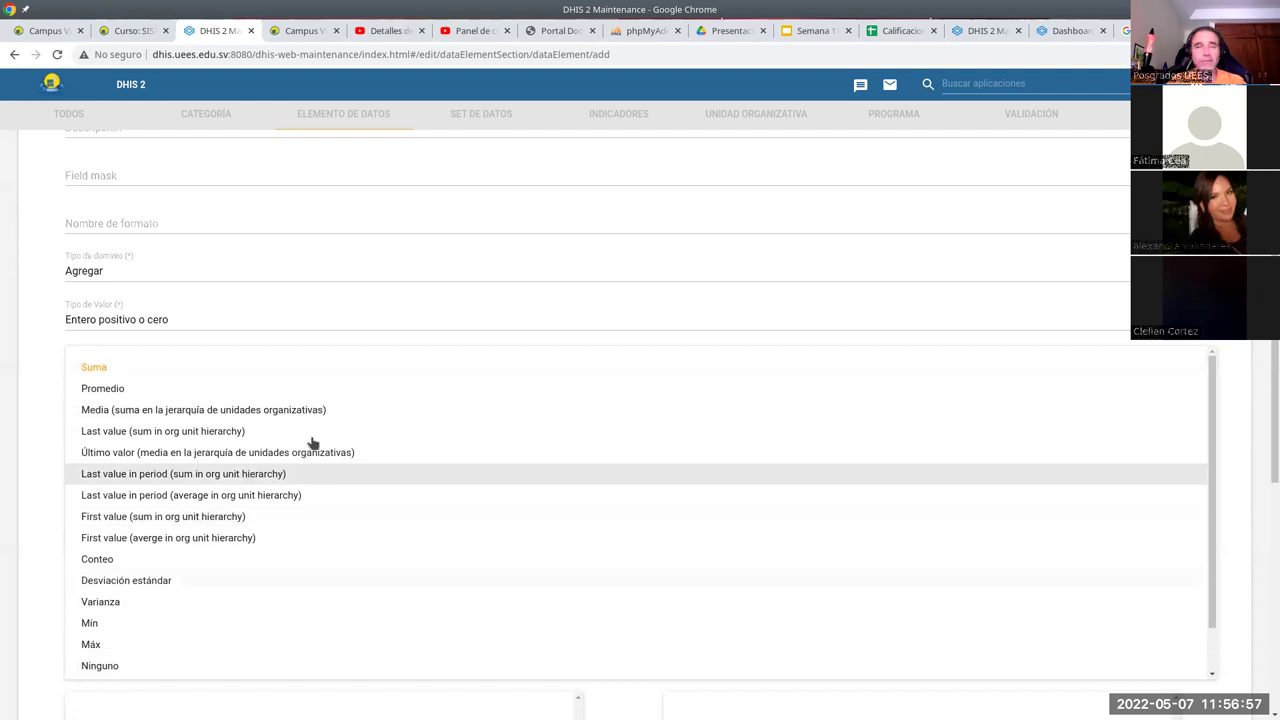
left_click(47, 398)
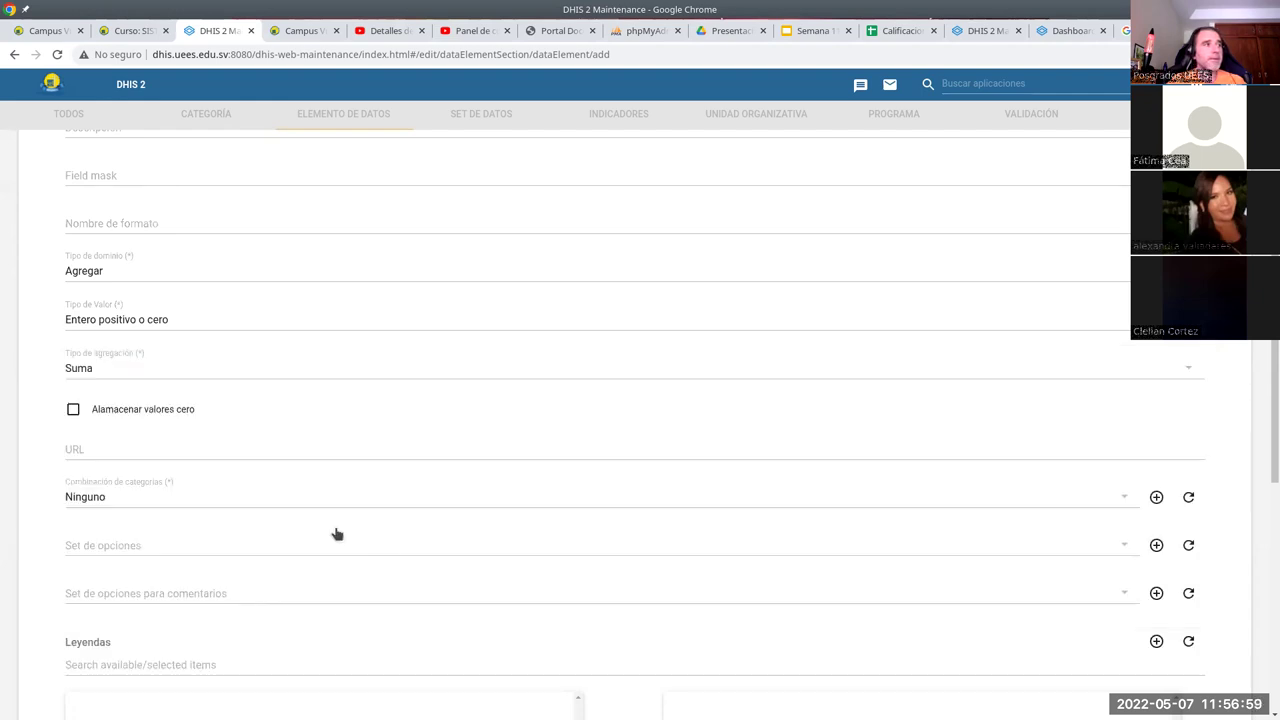
left_click(200, 412)
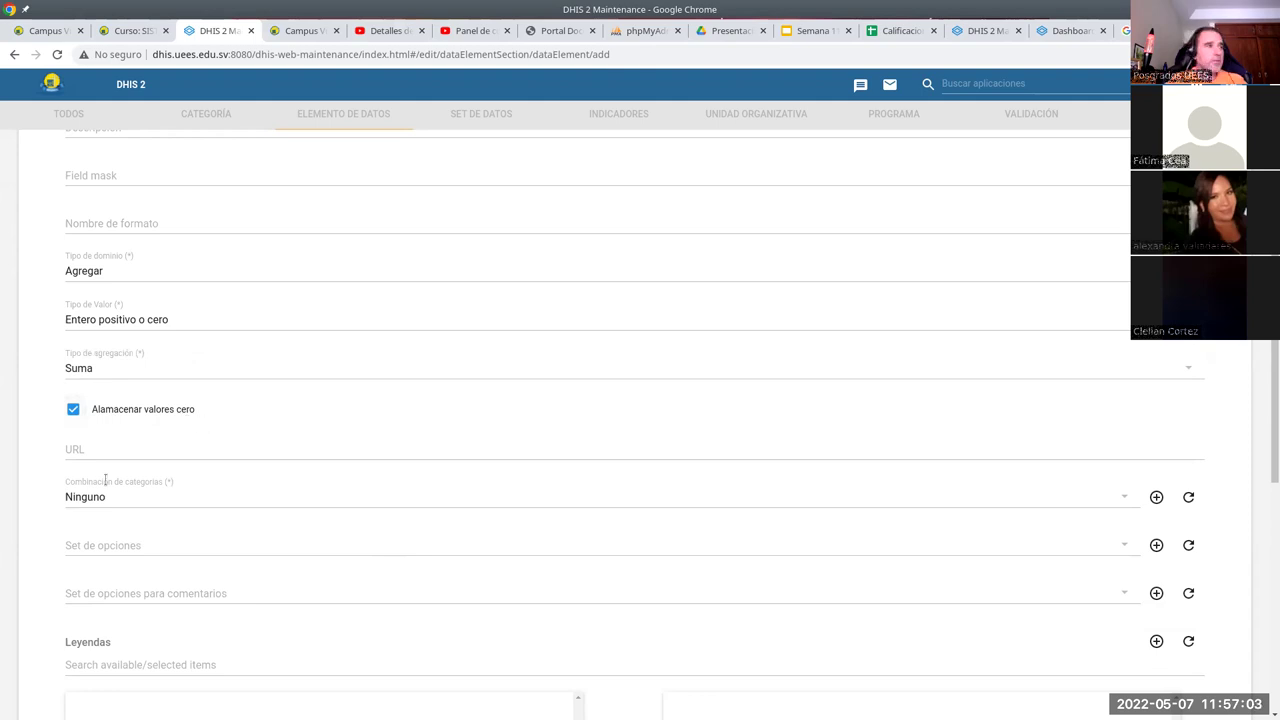
Check the available category combinations for the data element and reload their list
scroll(95, 418, "down", 1)
left_click(103, 397)
left_click(15, 383)
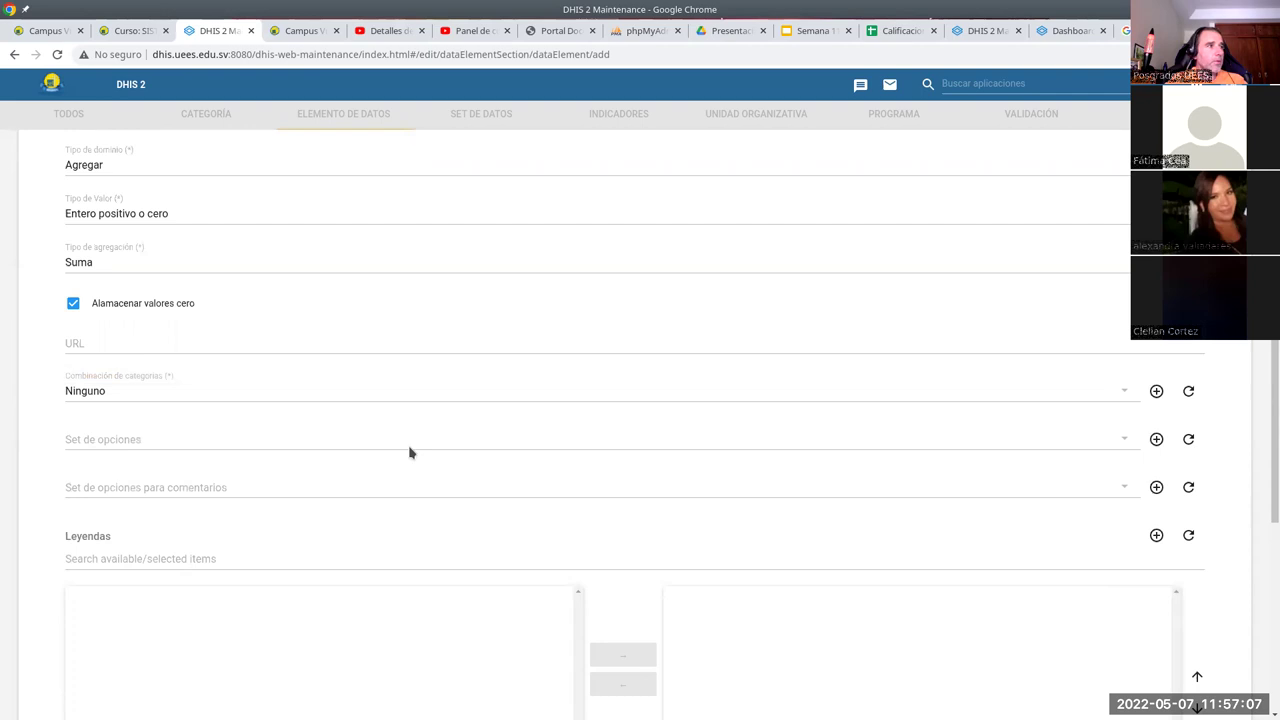
left_click(1189, 393)
Try Rastreador as the data element's domain type and set it back to Agregar
left_click(708, 167)
left_click(695, 187)
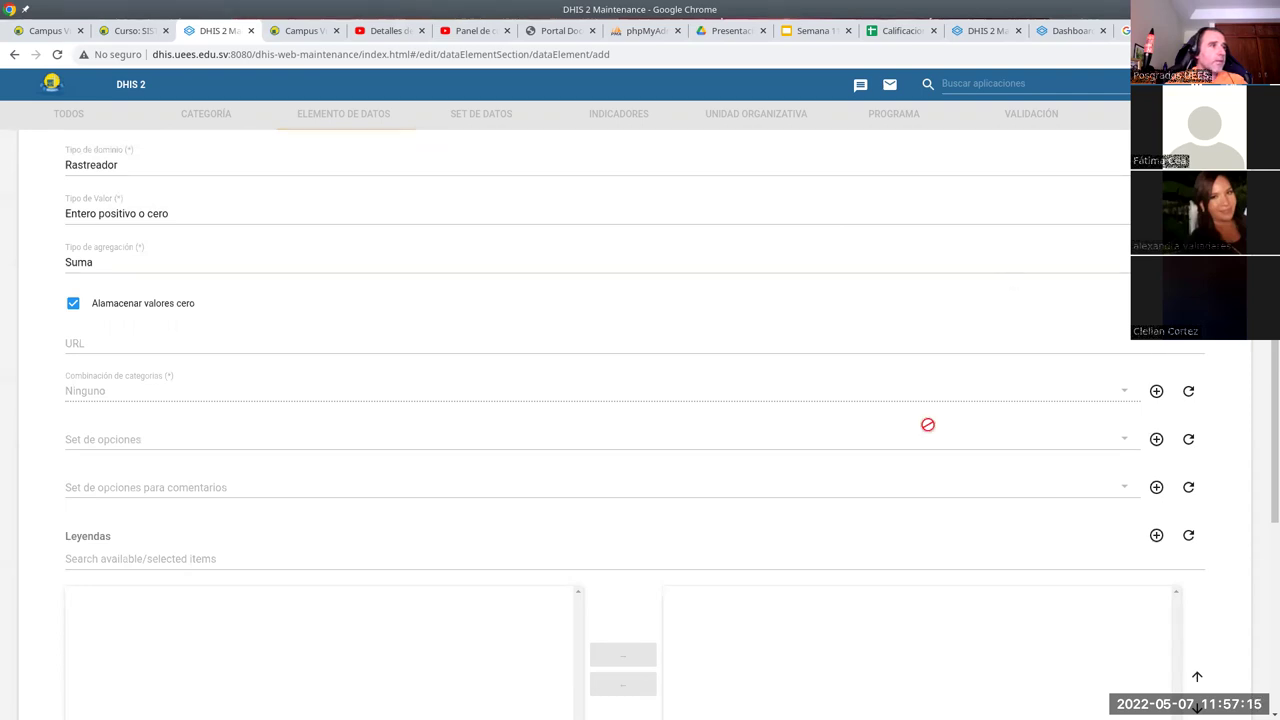
scroll(1100, 466, "up", 1)
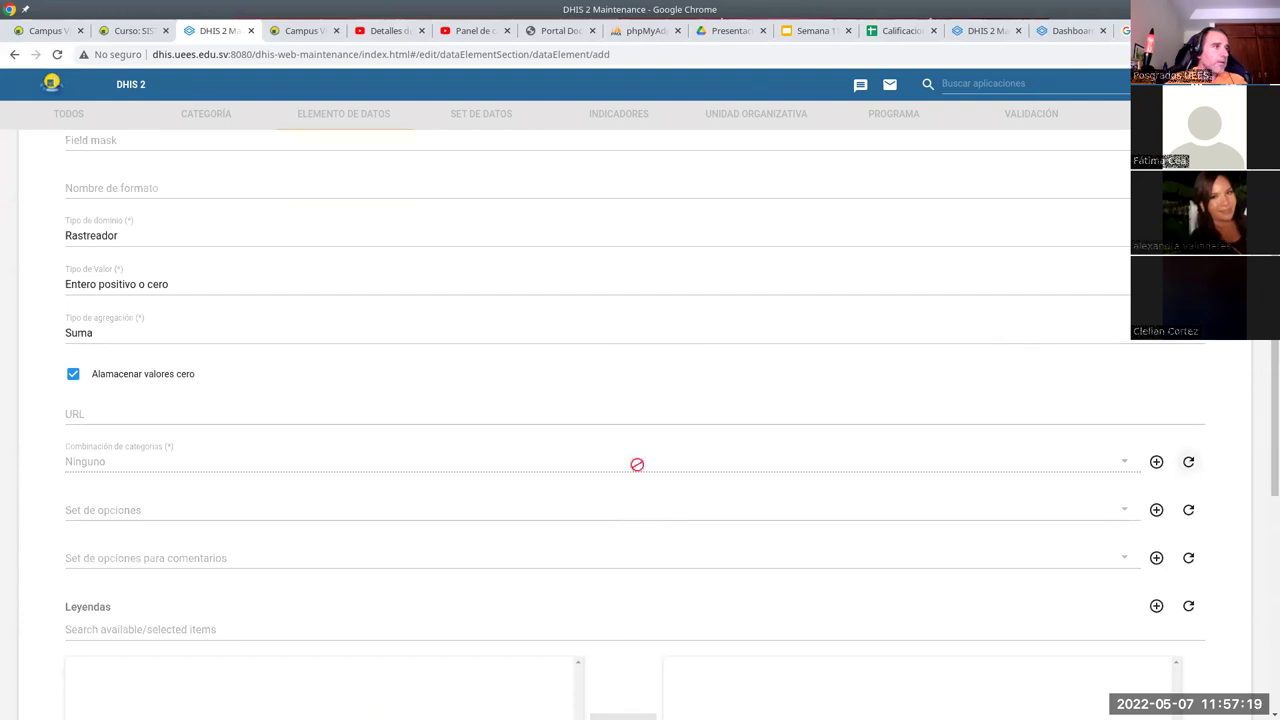
left_click(191, 233)
left_click(187, 233)
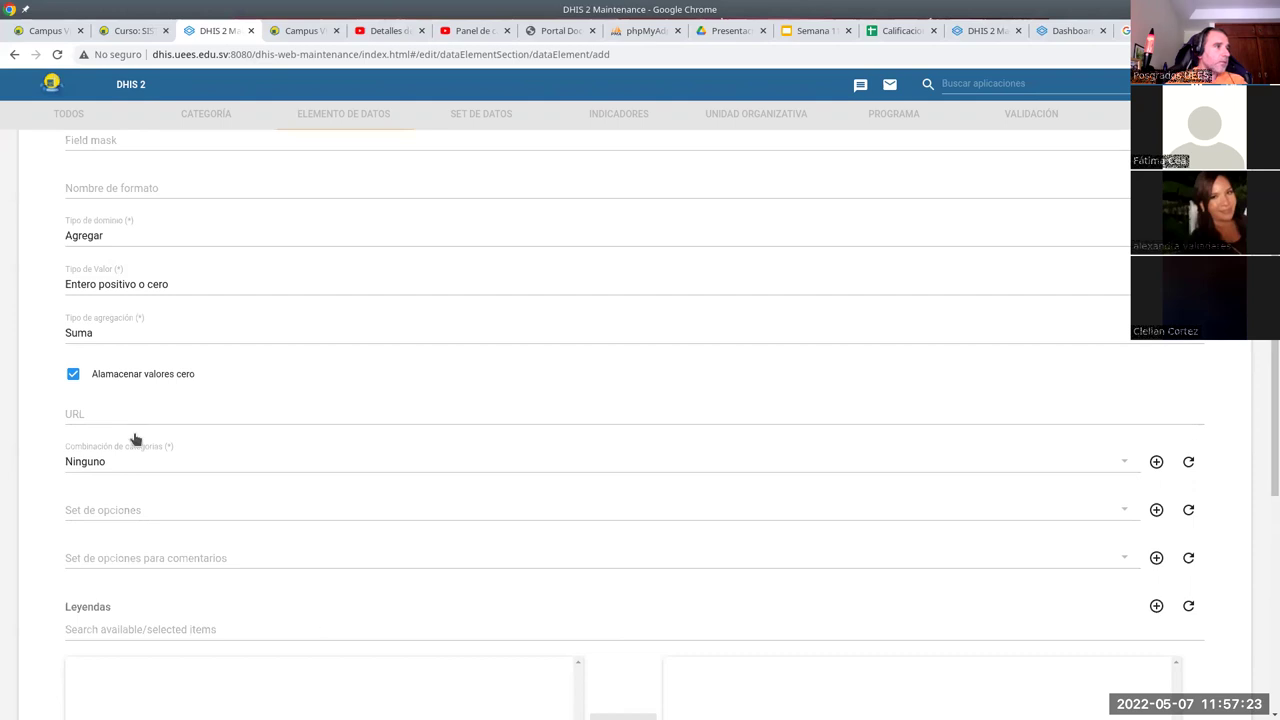
Assign the Local aggregation level to the data element and save it
scroll(155, 433, "down", 1)
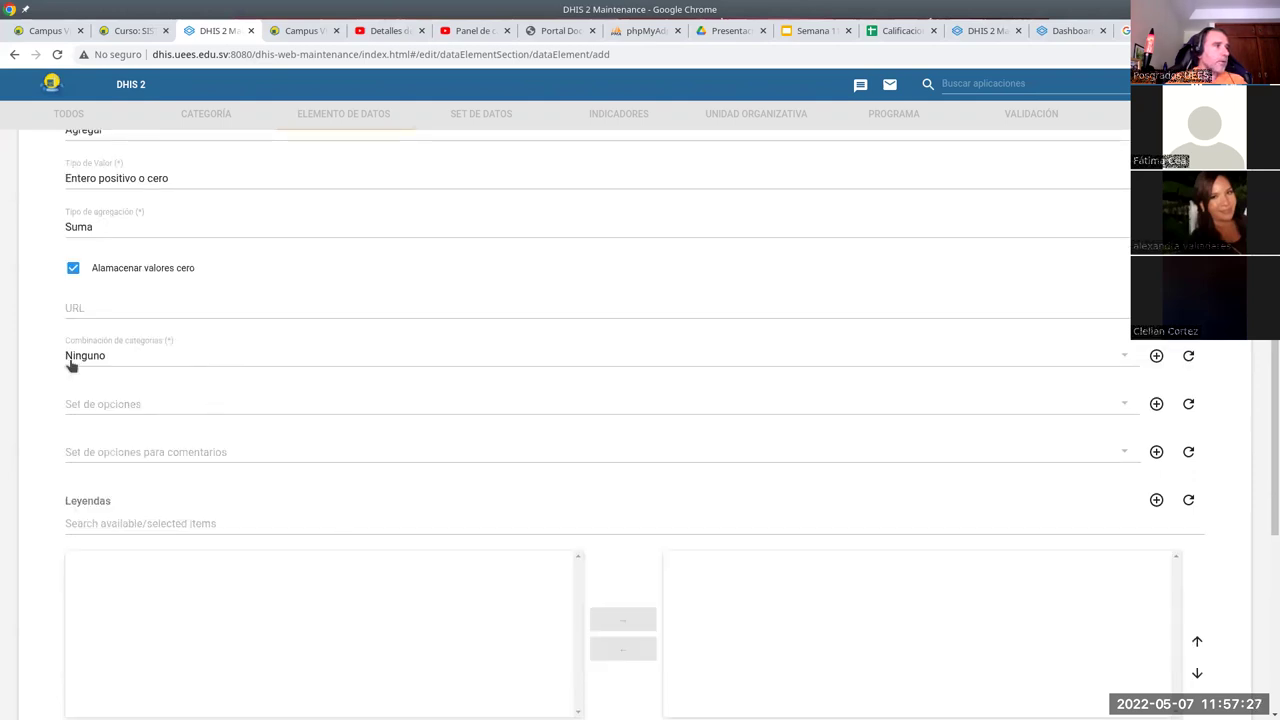
scroll(100, 372, "down", 1)
scroll(180, 465, "down", 3)
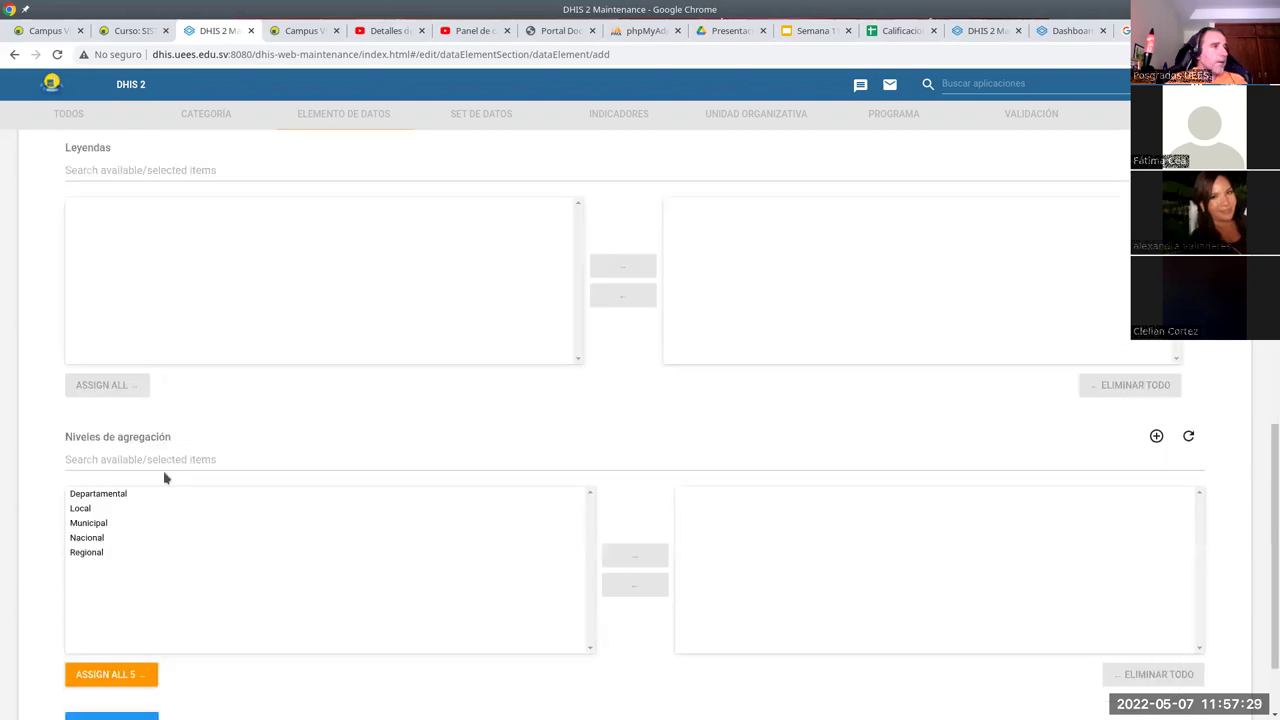
scroll(163, 477, "down", 1)
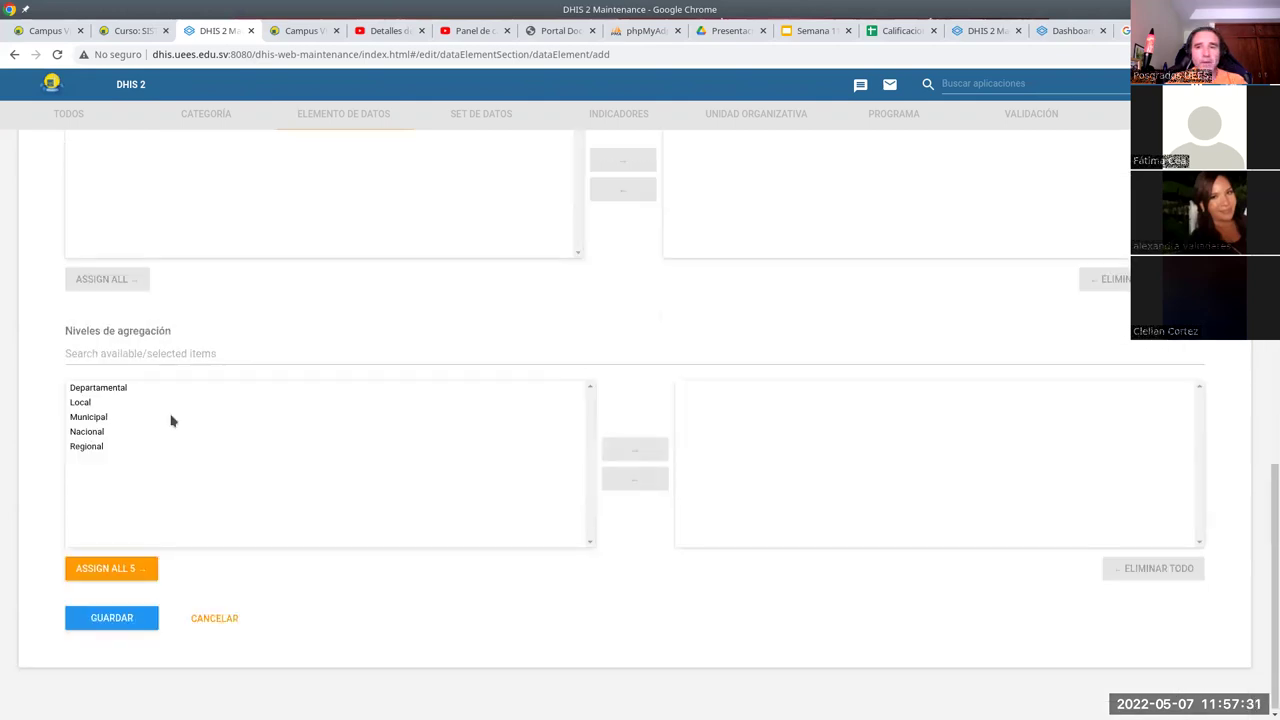
left_click(84, 405)
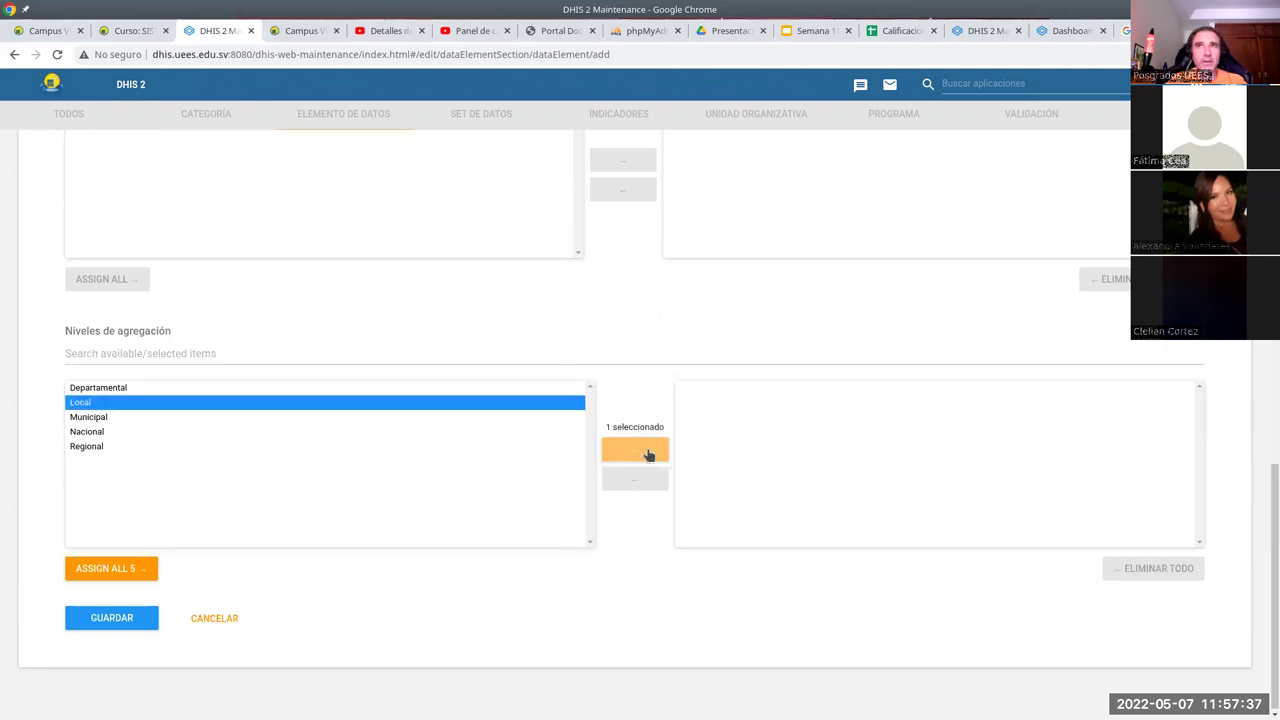
left_click(658, 442)
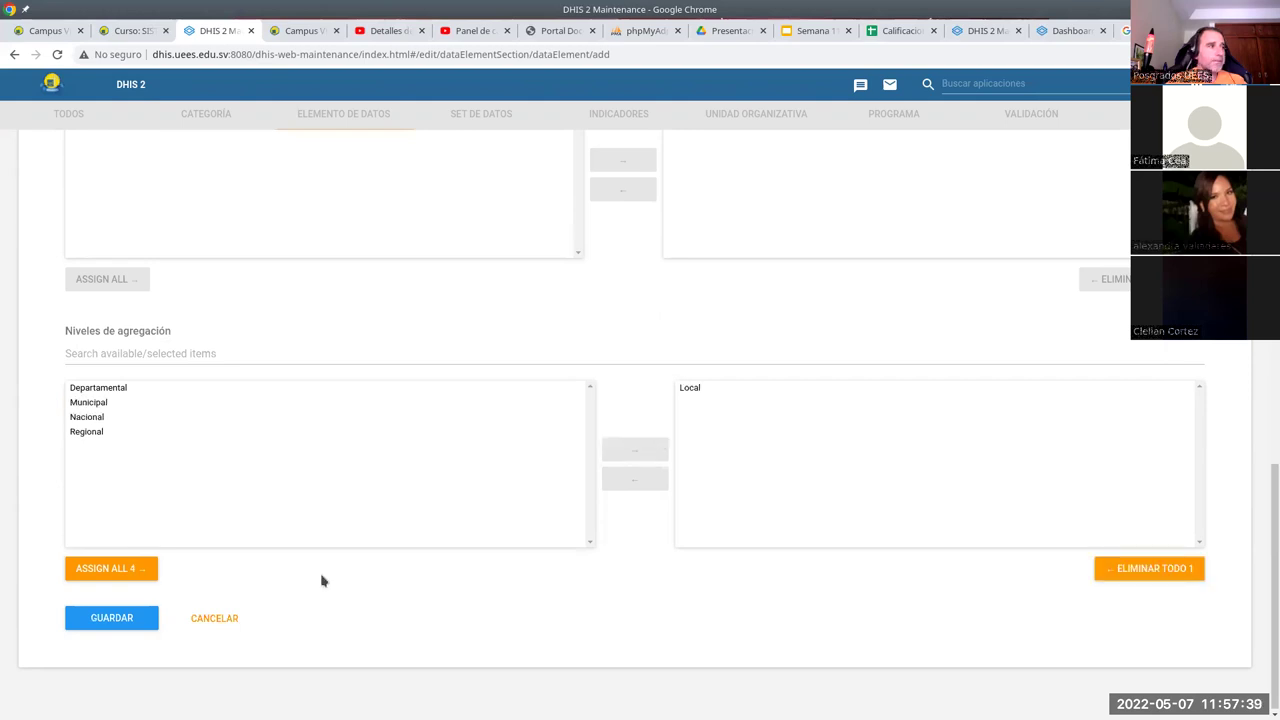
scroll(299, 548, "up", 3)
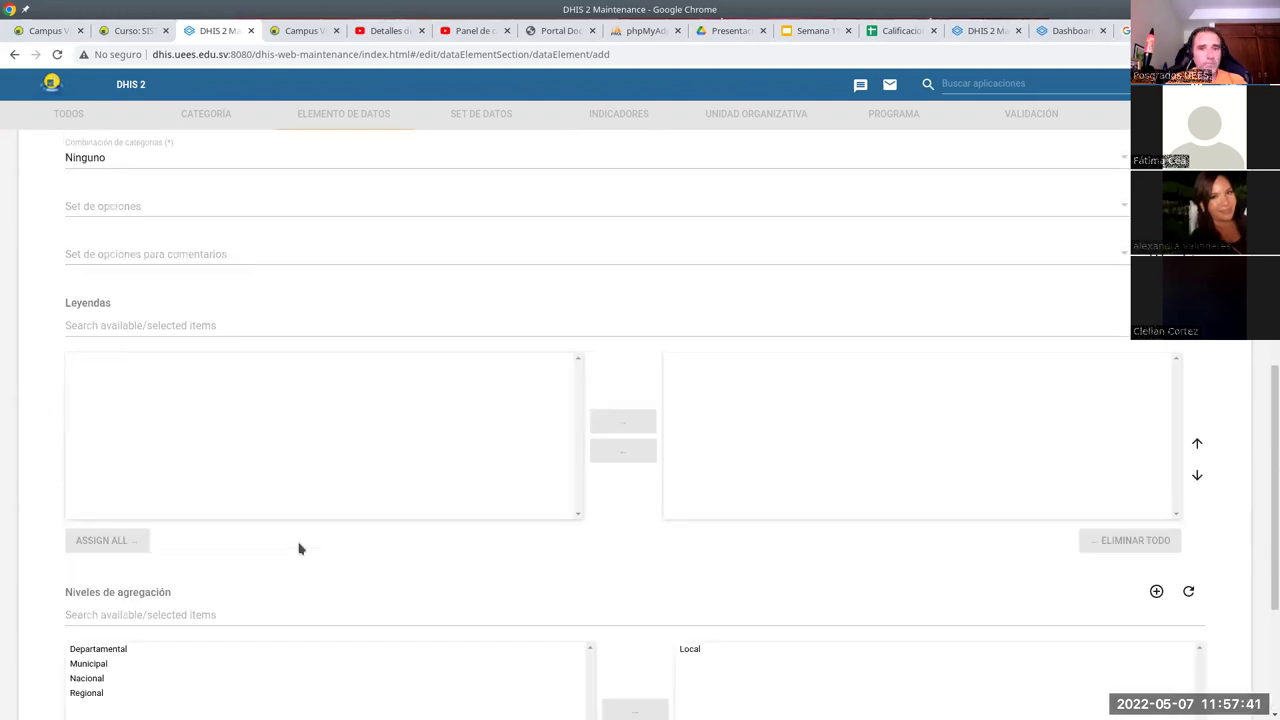
scroll(299, 548, "up", 1)
scroll(557, 530, "down", 1)
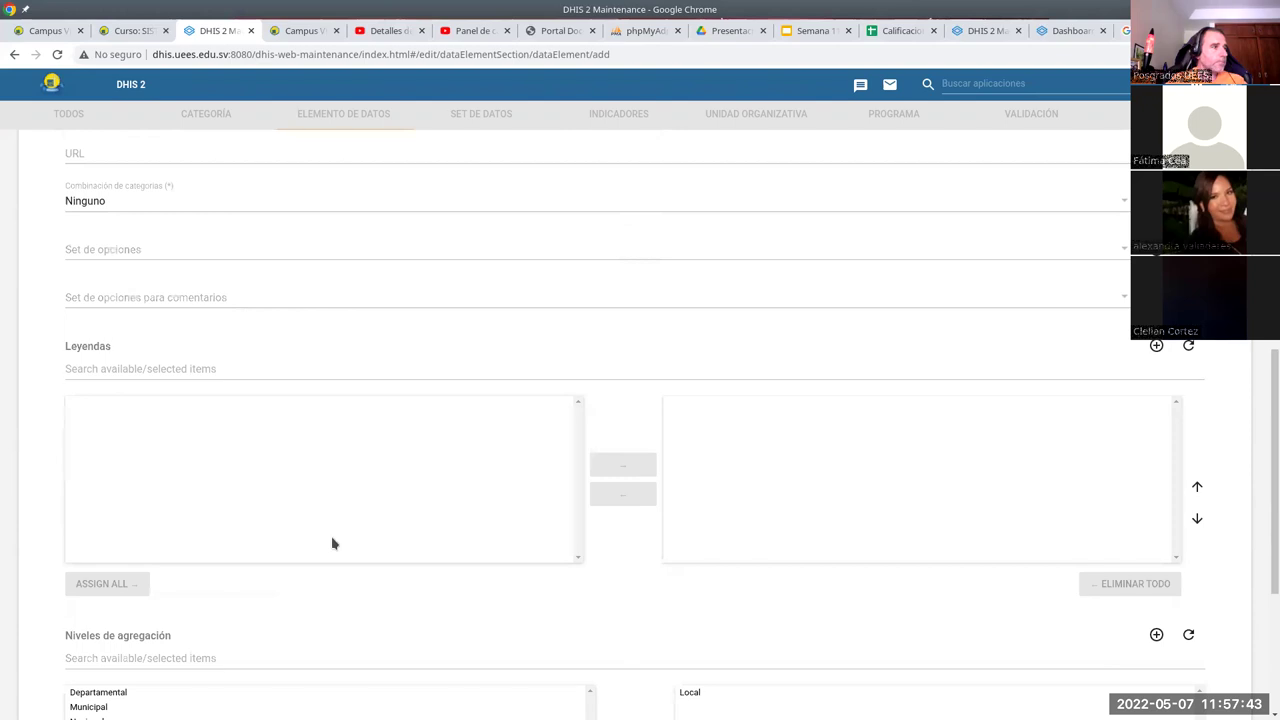
scroll(333, 543, "down", 3)
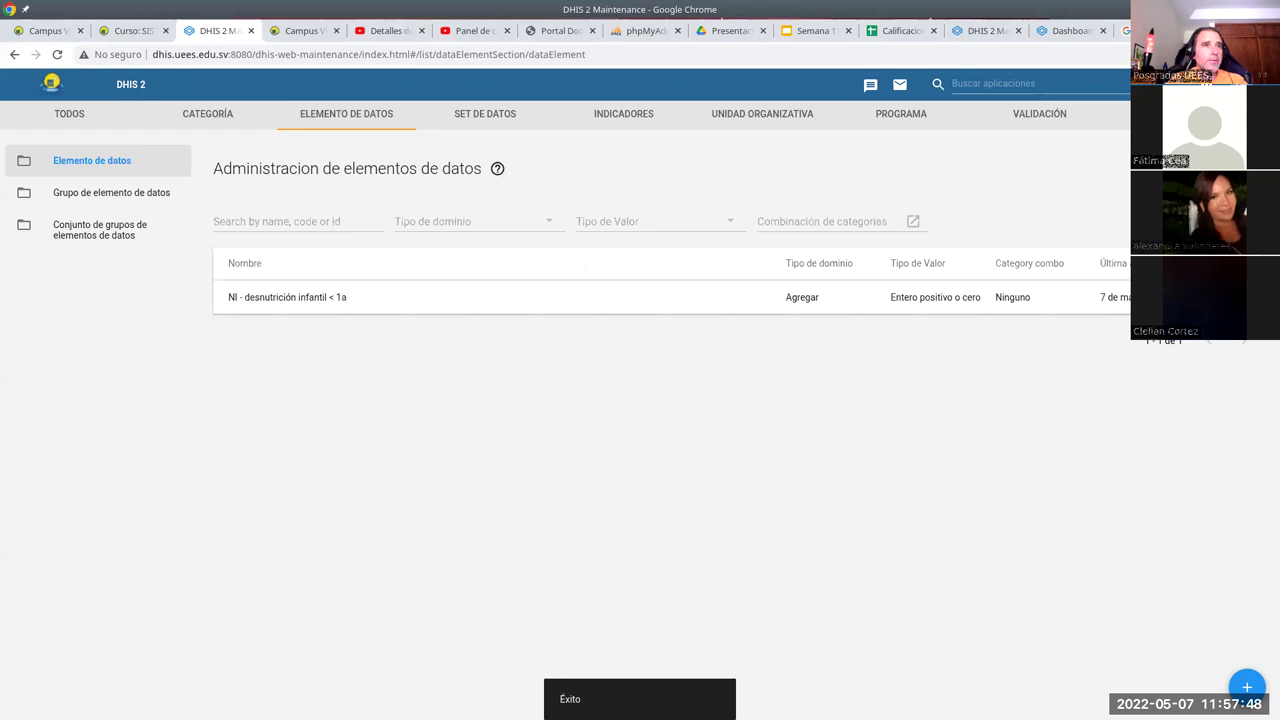
Clone the data element as "NI - desnutrición infantil < 5a" with the short name DIm5a and save the copy
left_click(1146, 346)
left_click(1106, 344)
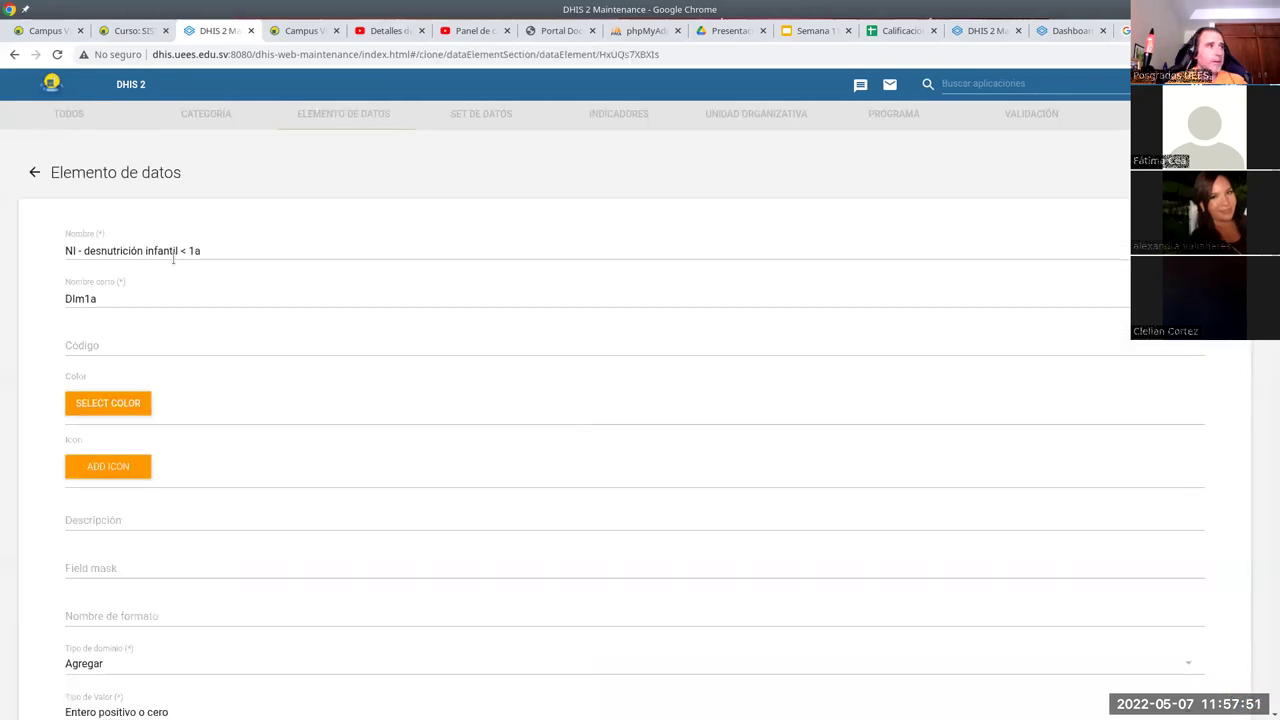
left_click(195, 254)
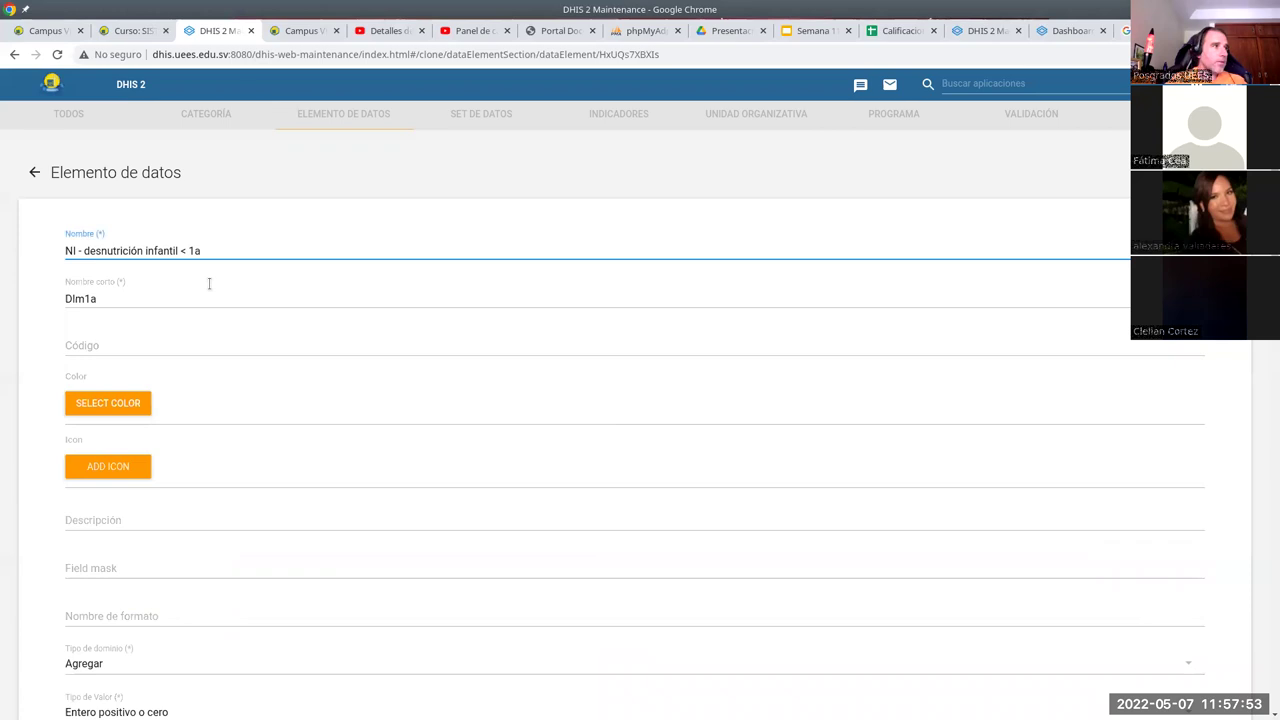
left_click(92, 300)
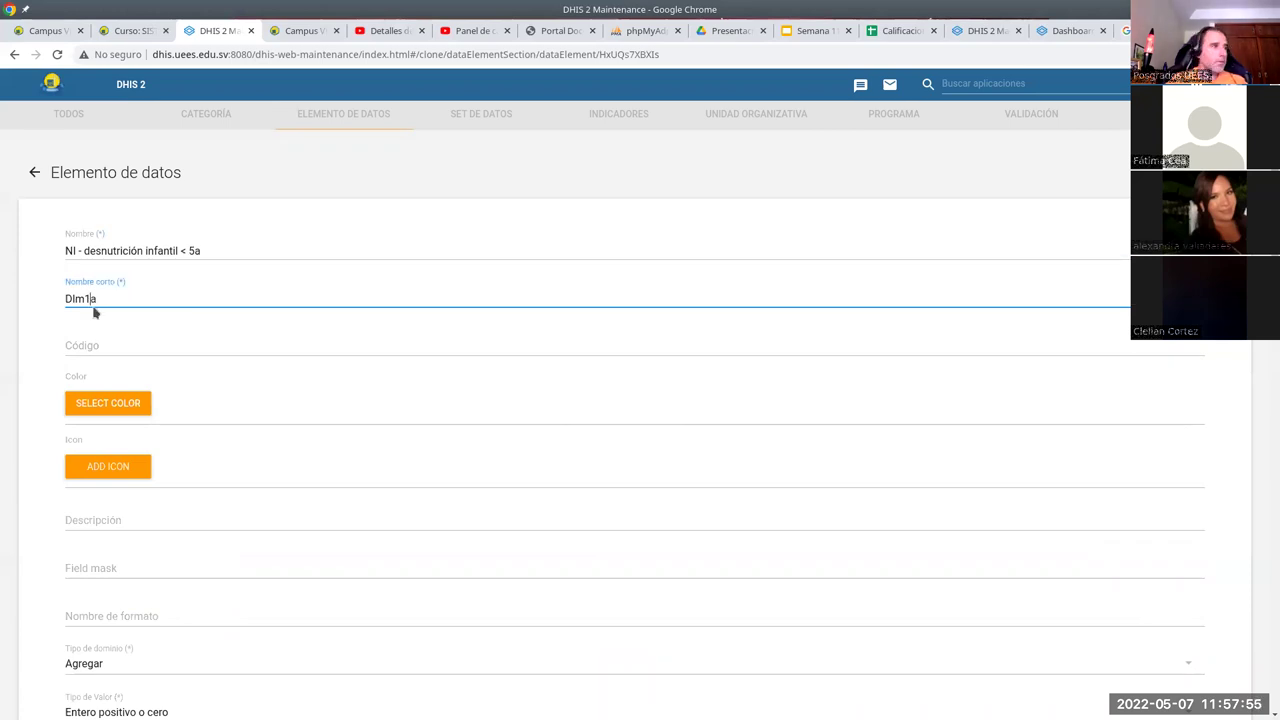
scroll(340, 594, "down", 3)
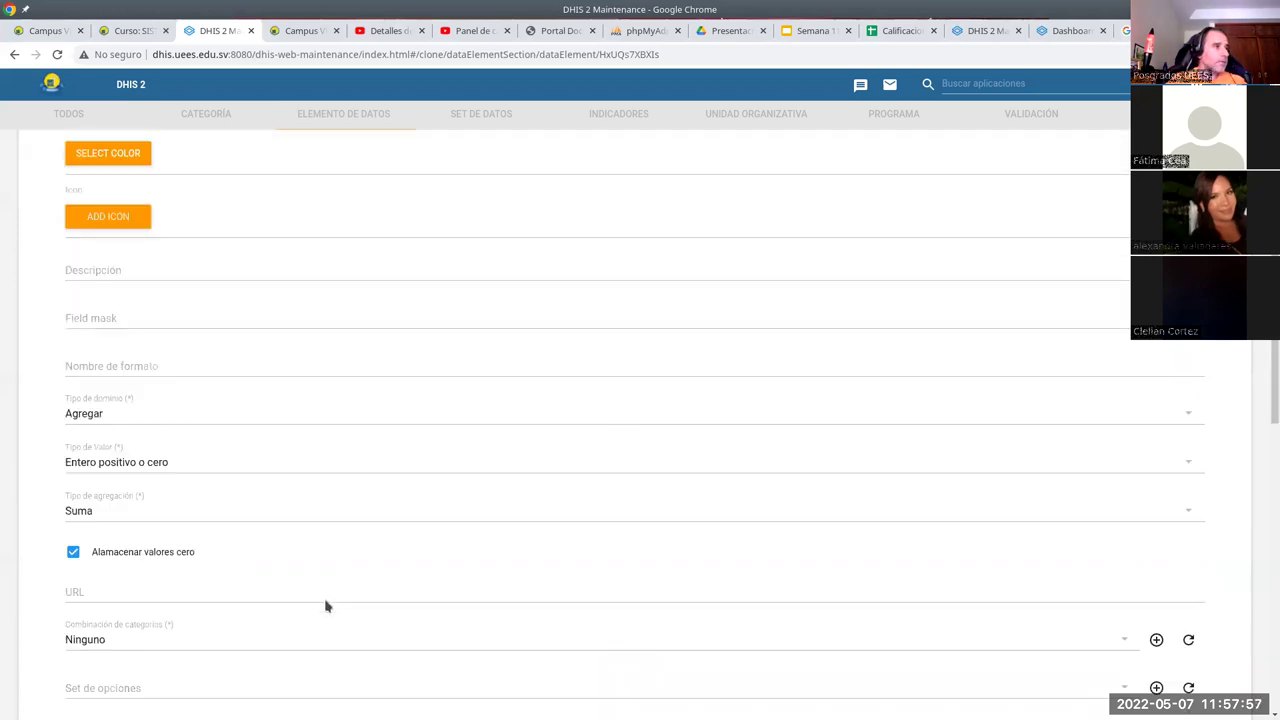
scroll(326, 605, "down", 3)
scroll(300, 611, "down", 5)
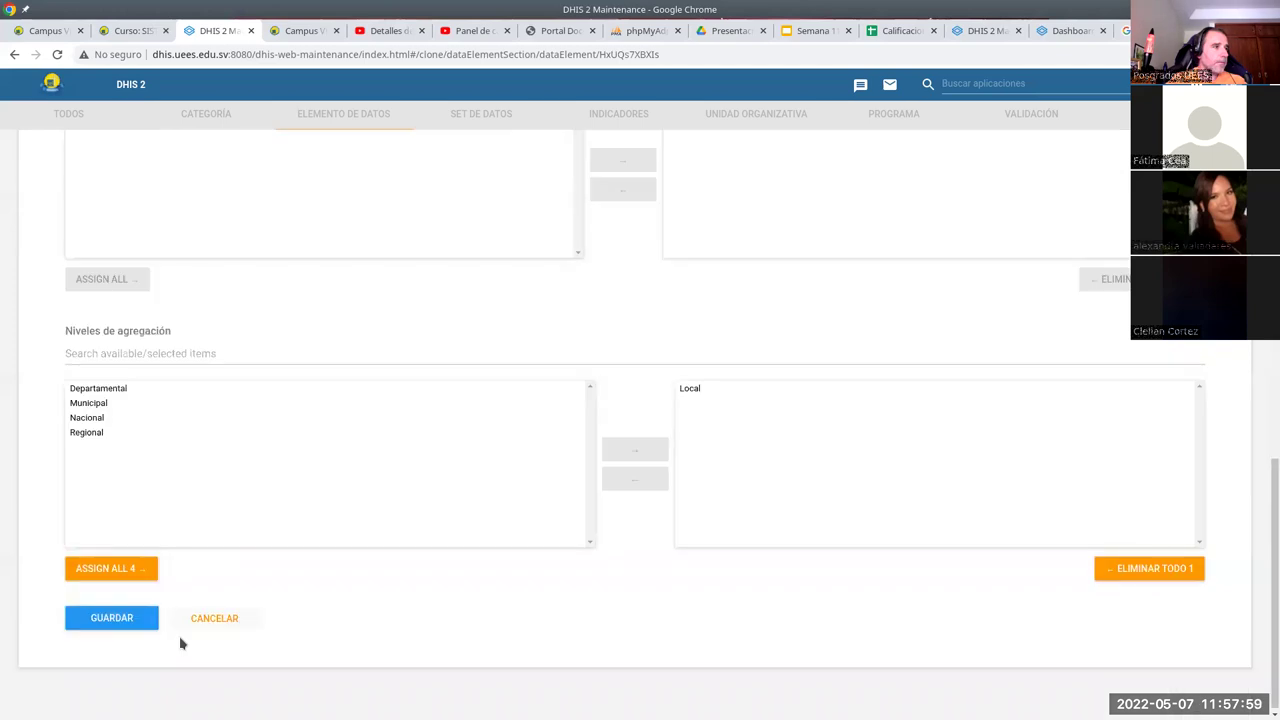
left_click(112, 615)
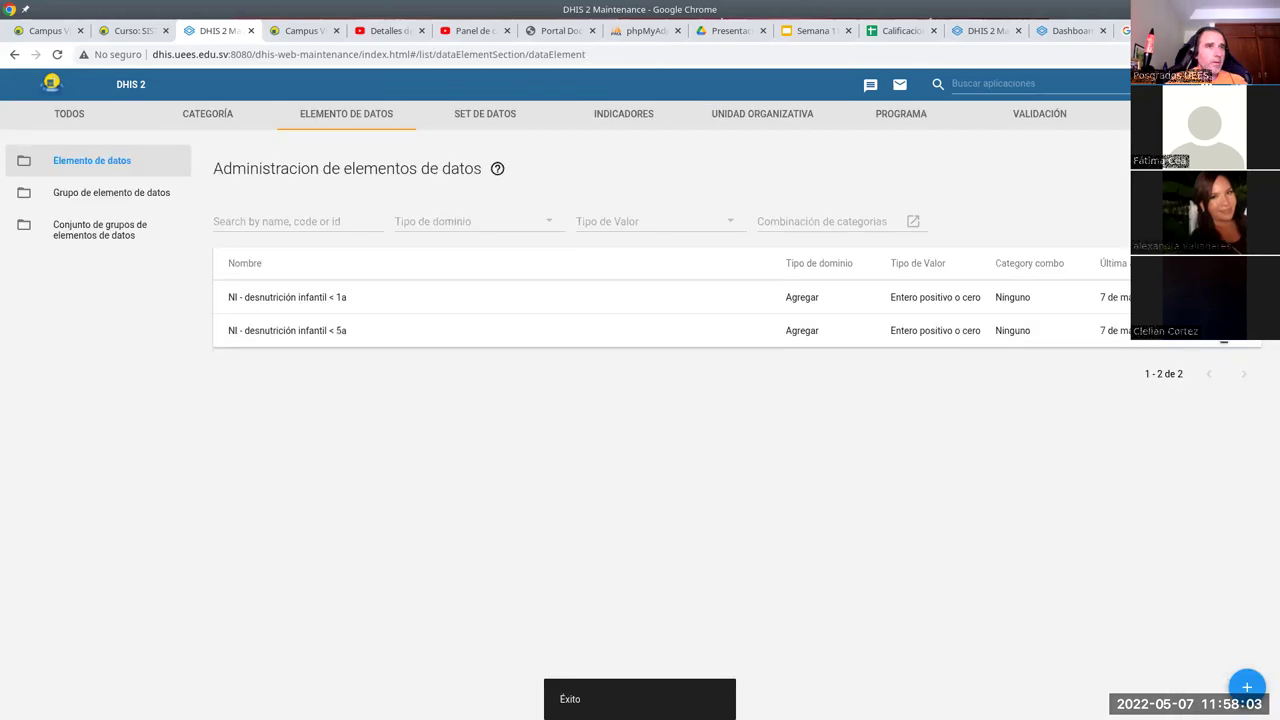
Clone the "NI - desnutrición infantil < 5a" data element and name the copy "APN - 1a cita"
left_click(1181, 352)
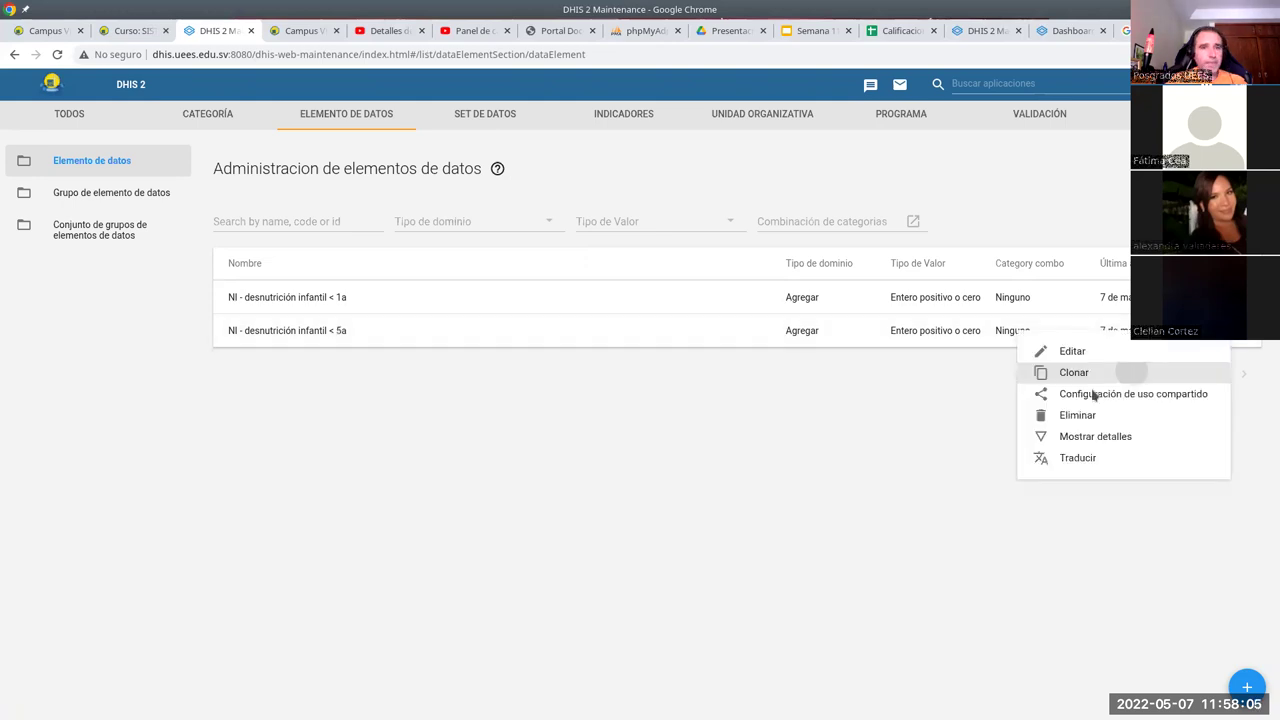
left_click(1094, 385)
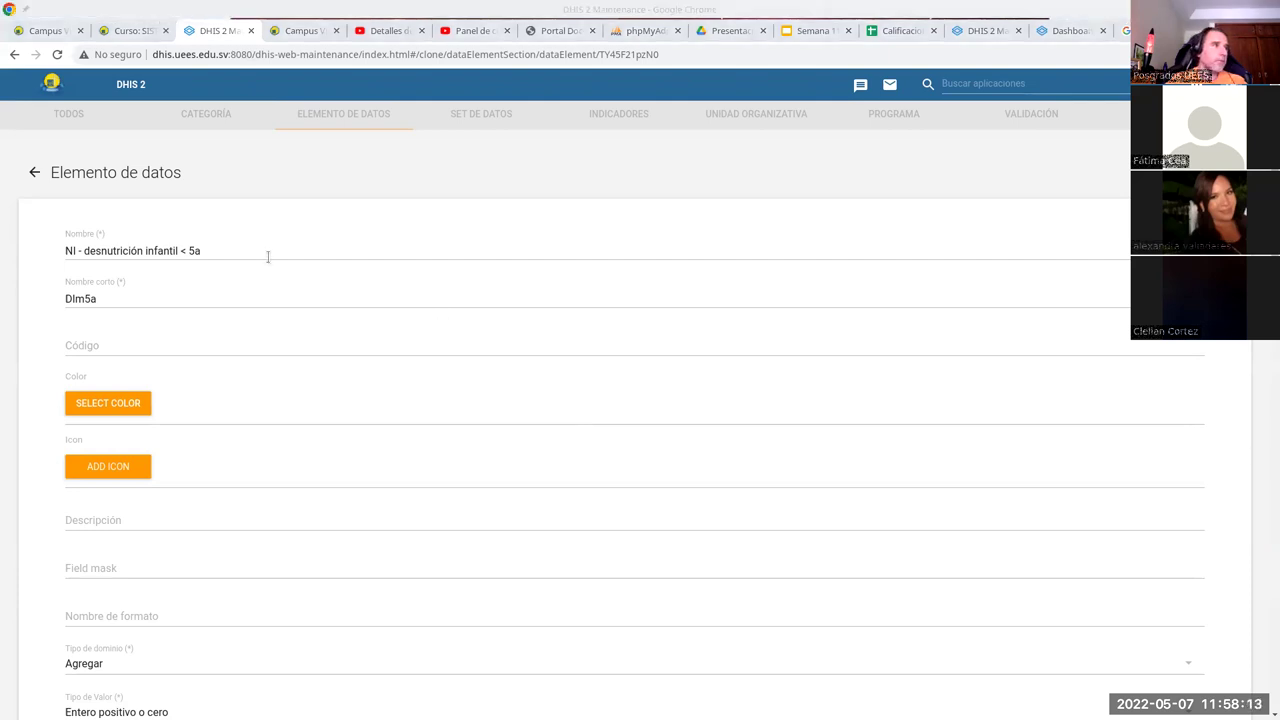
left_click_drag(288, 245, 61, 227)
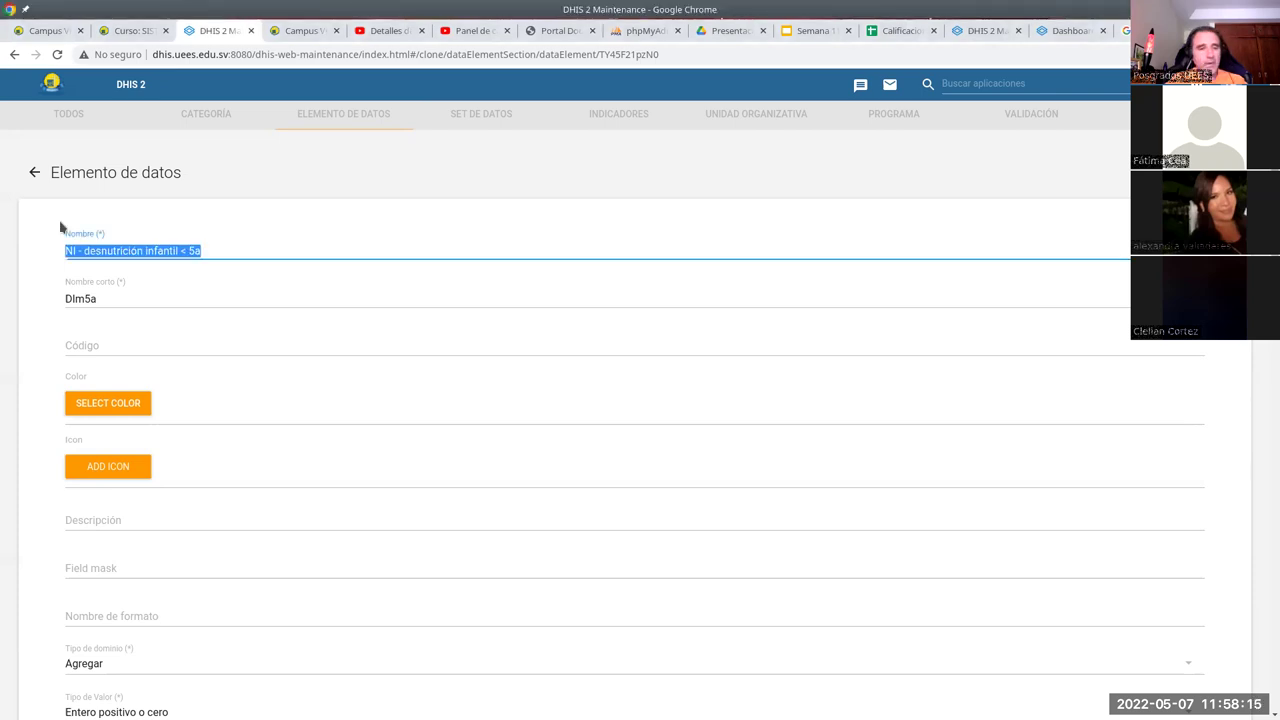
type("APN - 1a cit")
left_click(128, 297)
type("a")
Set the cloned data element's short name to APN1a and save it
left_click_drag(128, 297, 43, 293)
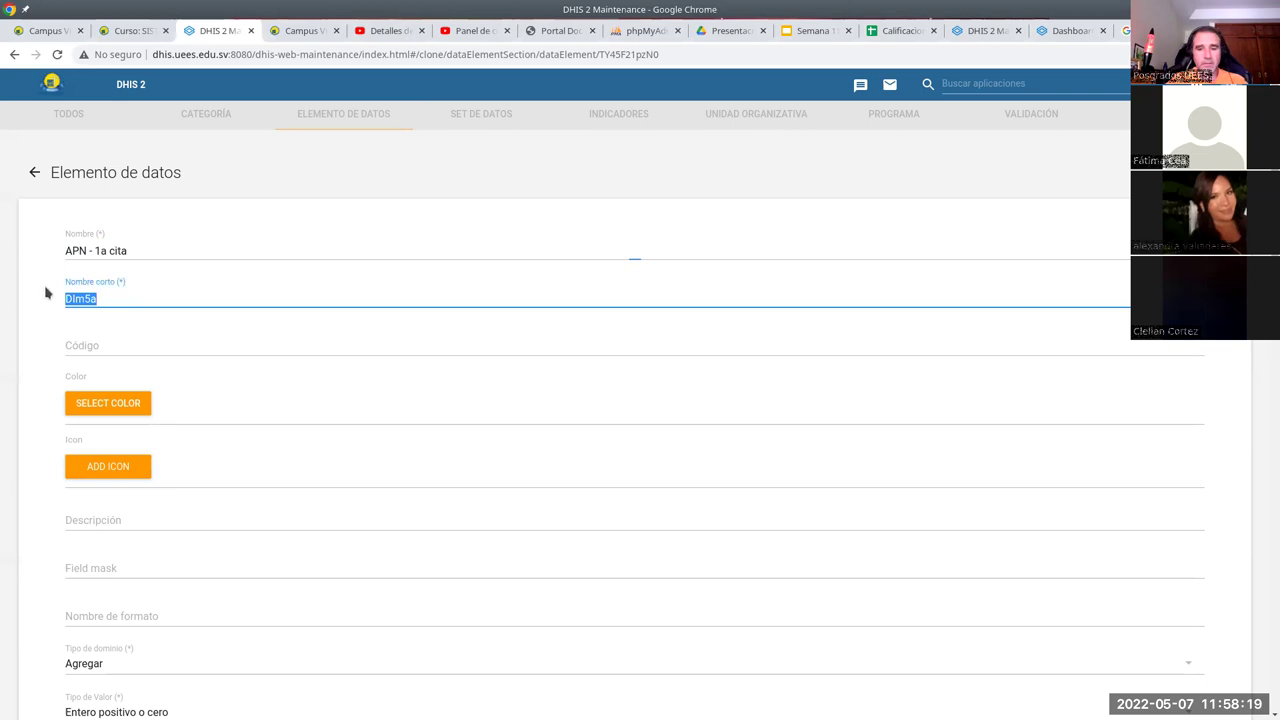
type("AP")
type("1")
key("BackSpace")
type("N1a")
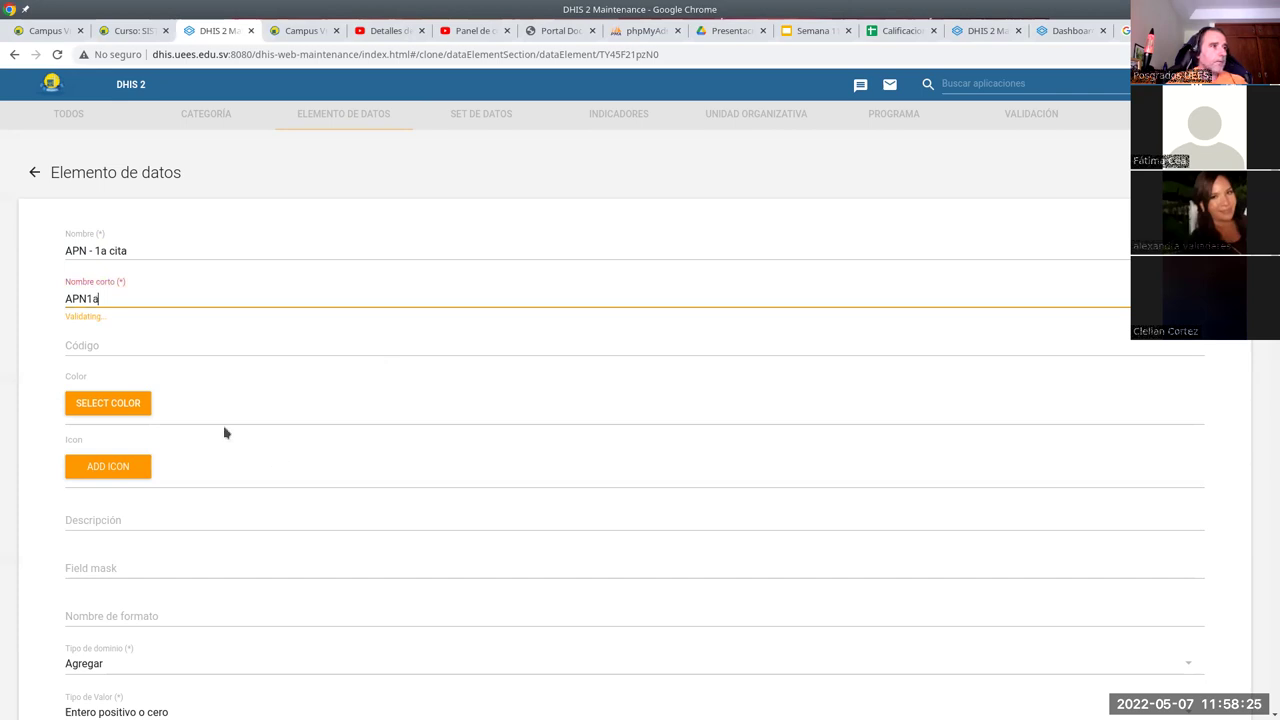
scroll(224, 430, "down", 5)
scroll(89, 583, "down", 3)
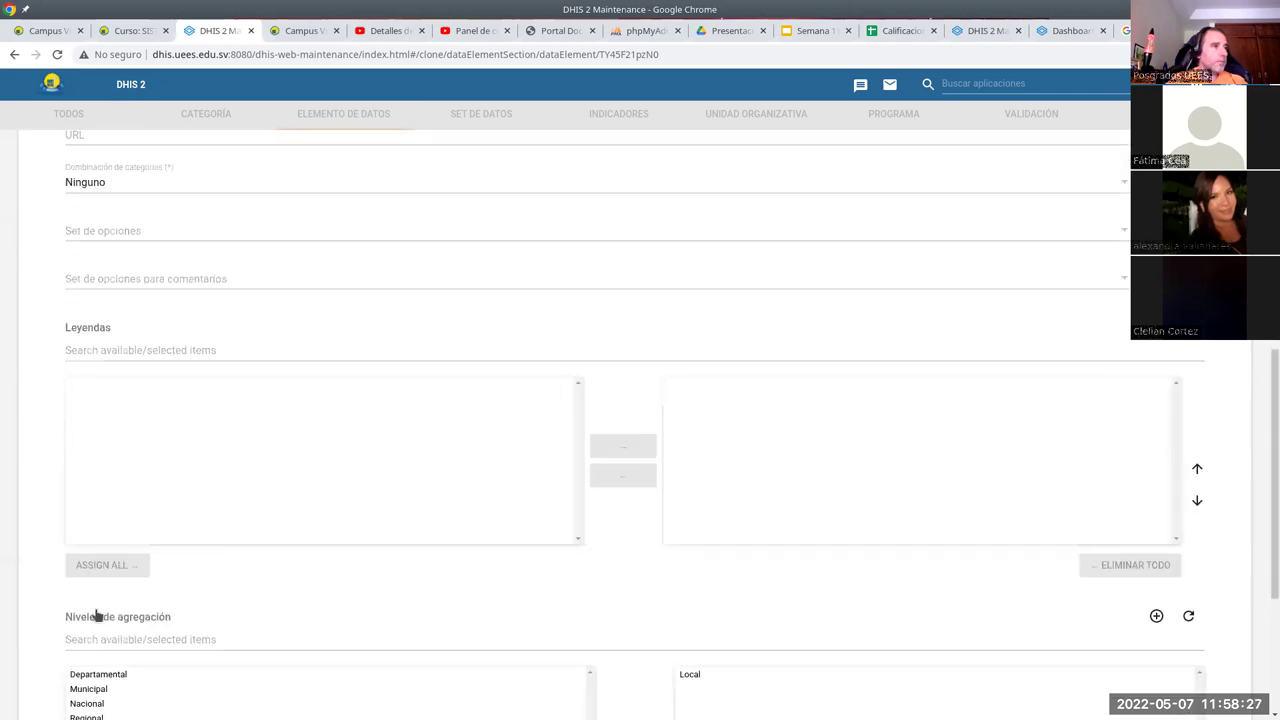
scroll(97, 614, "down", 3)
left_click(104, 614)
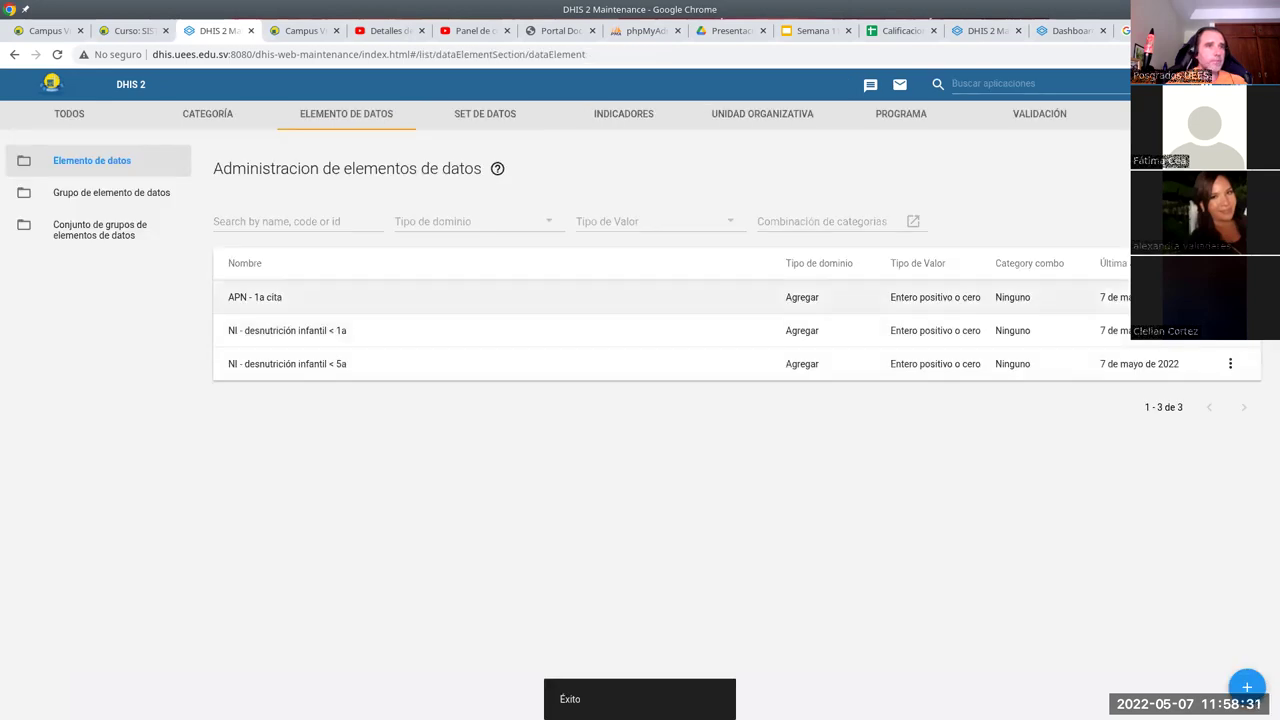
Clone the "APN - 1a cita" data element and name the copy "APN - 2a cita"
left_click(1230, 297)
left_click(1165, 345)
left_click(102, 251)
key("BackSpace")
type("2")
Set the cloned data element's short name to APN2a and save it
left_click(101, 298)
key("BackSpace")
type("2a")
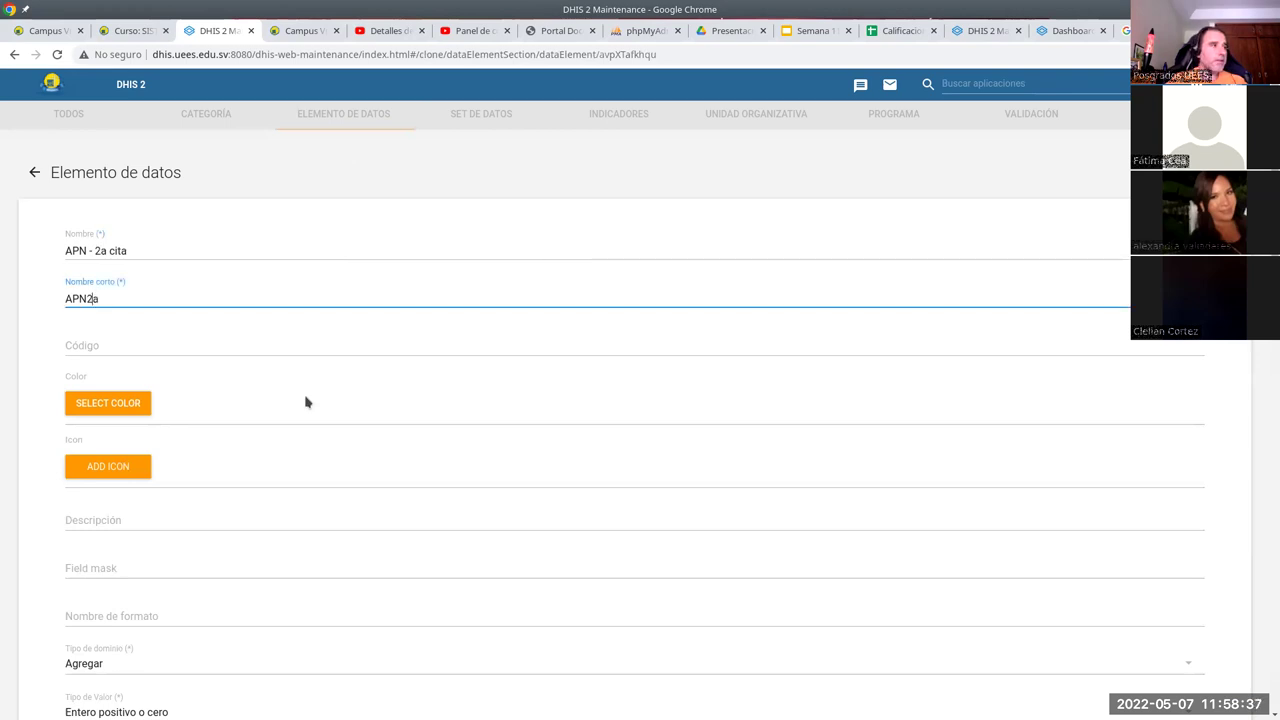
scroll(211, 400, "down", 4)
scroll(208, 520, "down", 3)
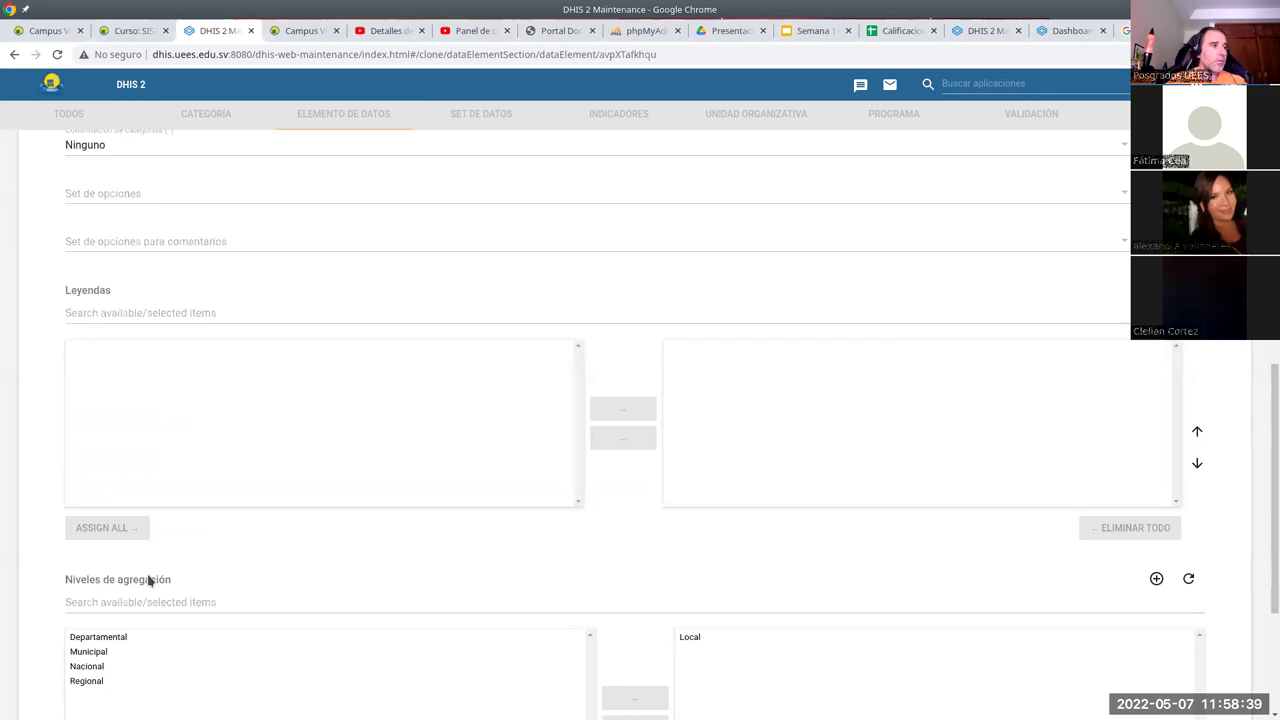
scroll(220, 540, "down", 2)
scroll(115, 626, "down", 2)
left_click(114, 620)
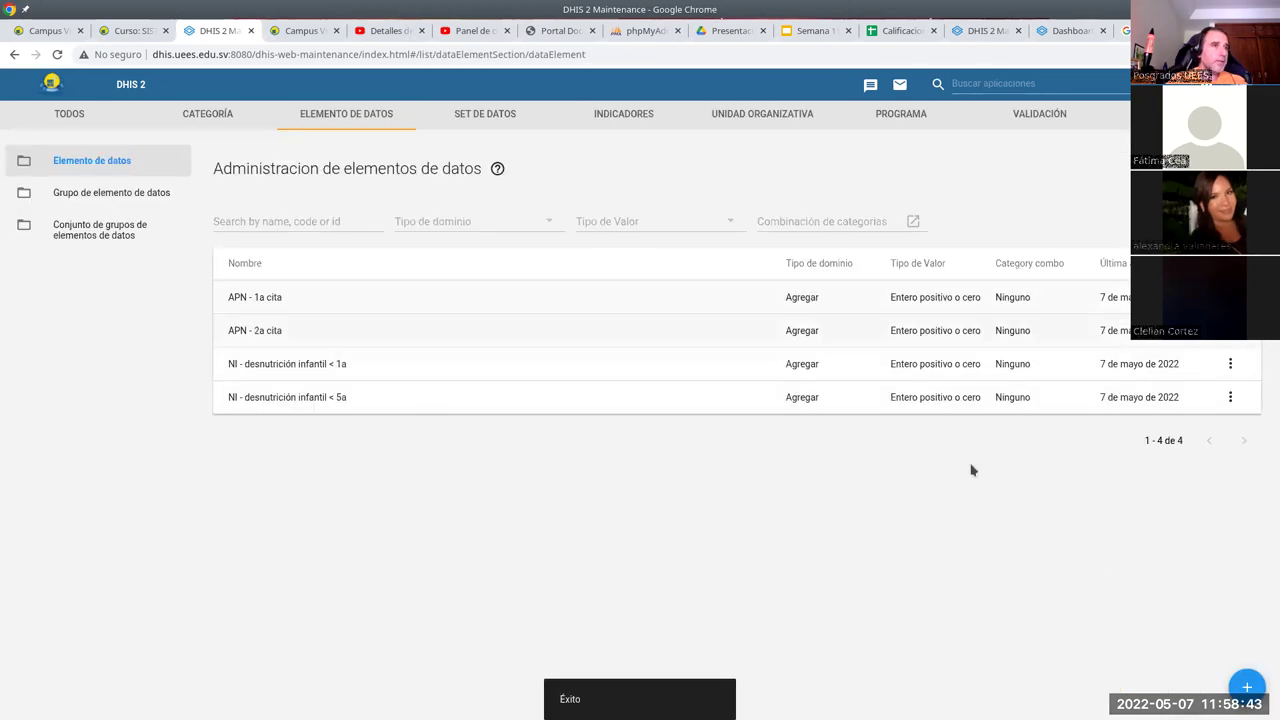
Clone the "APN - 2a cita" data element as "APN - 3a cita" with the short name APN3a and save the copy
left_click(1230, 330)
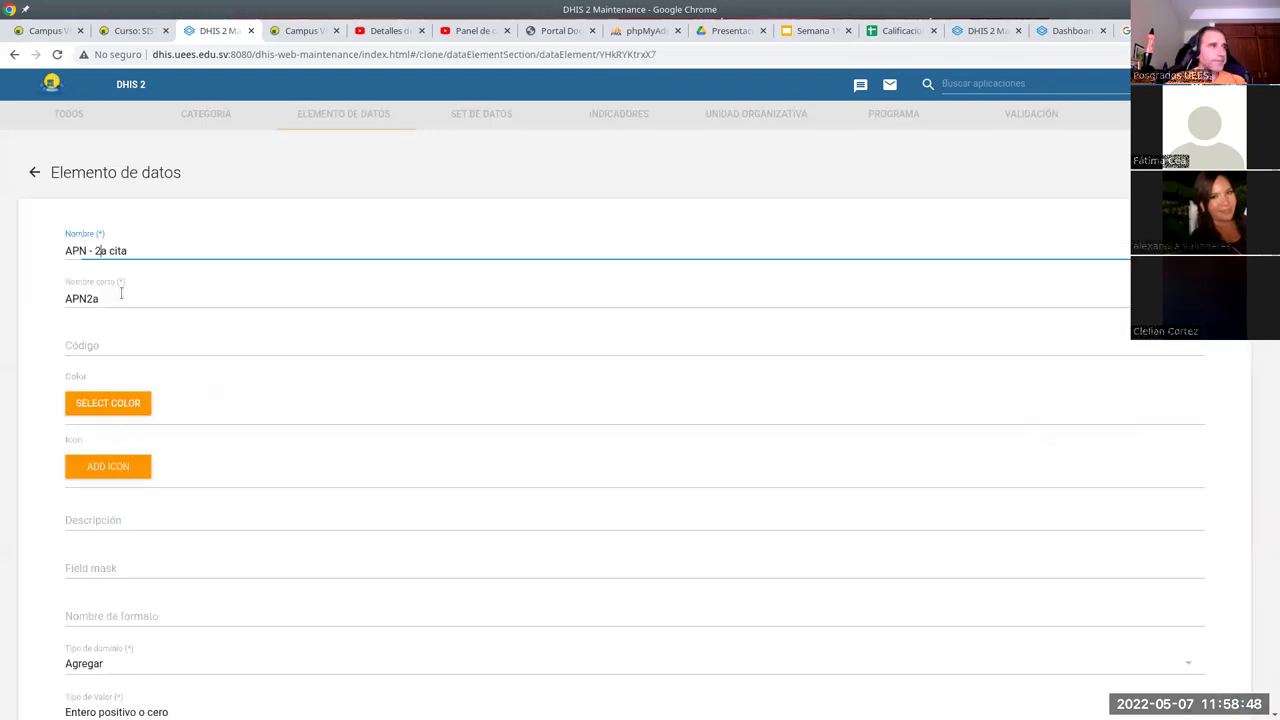
key("BackSpace")
type("3")
left_click(98, 298)
key("BackSpace")
type("3a")
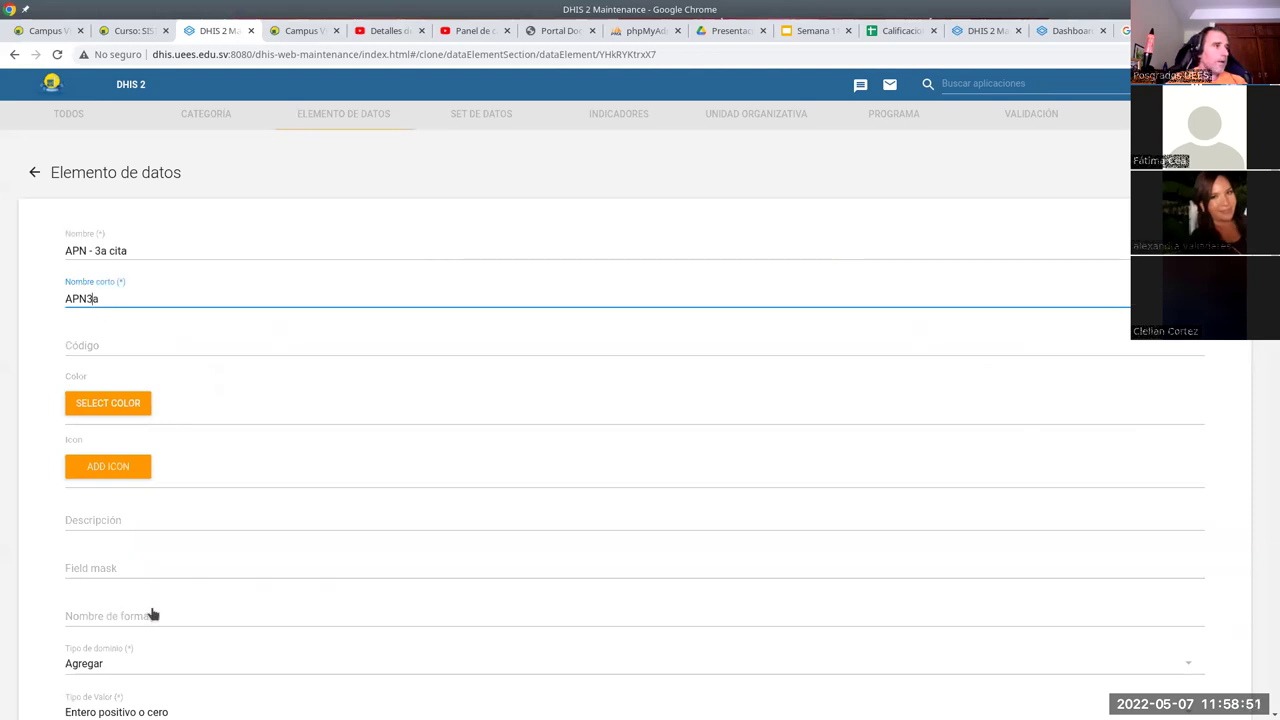
scroll(152, 615, "down", 15)
scroll(103, 650, "down", 2)
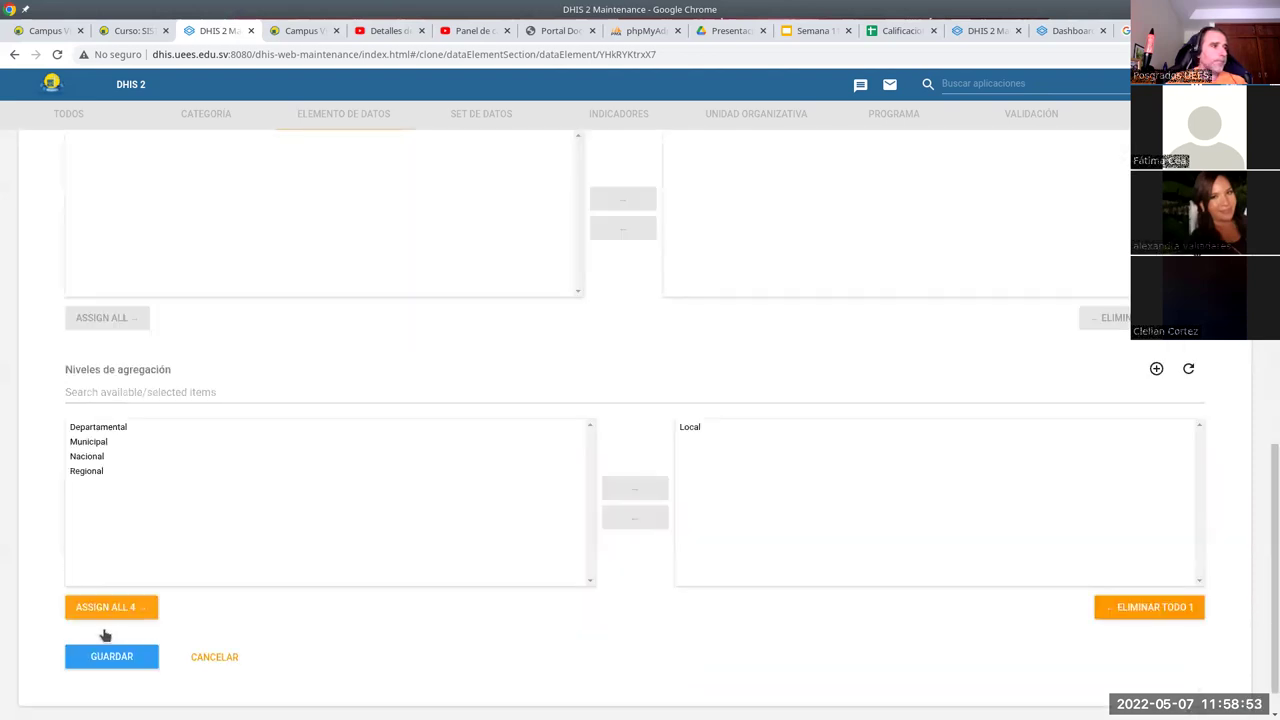
left_click(106, 655)
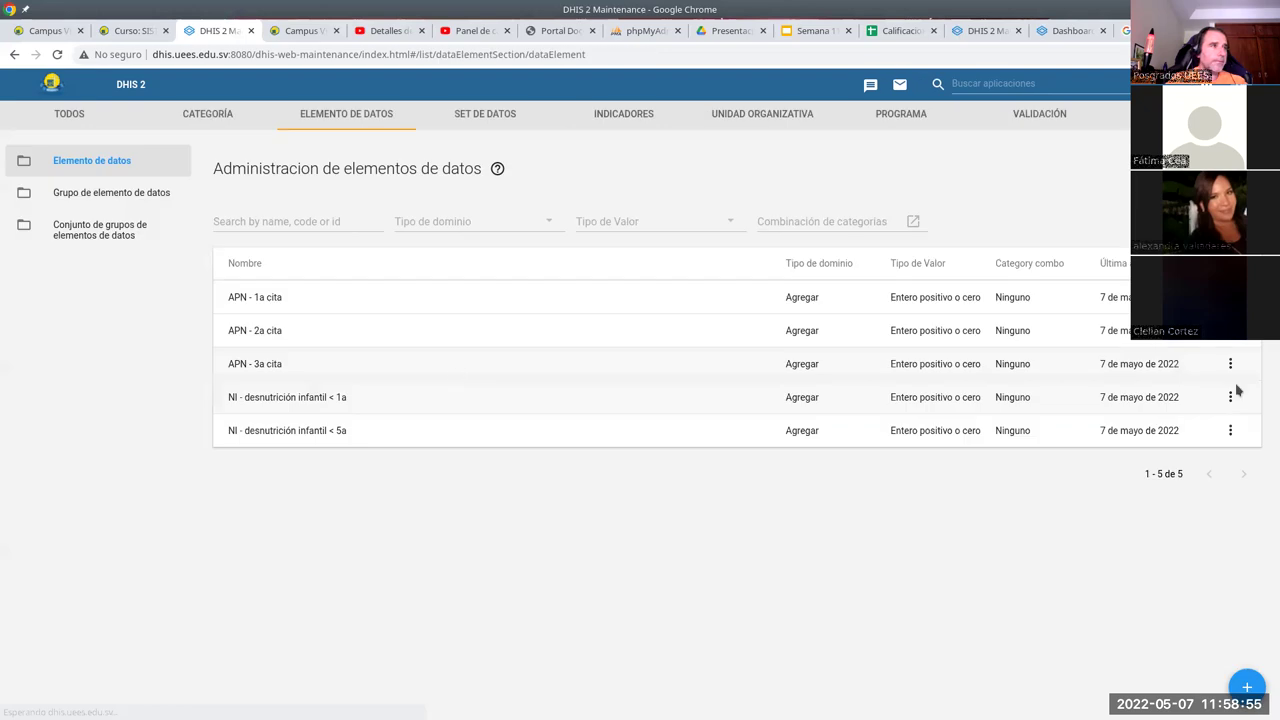
Clone the "APN - 3a cita" data element as "APN - 4a cita" with the short name APN4a and save the copy
left_click(1230, 364)
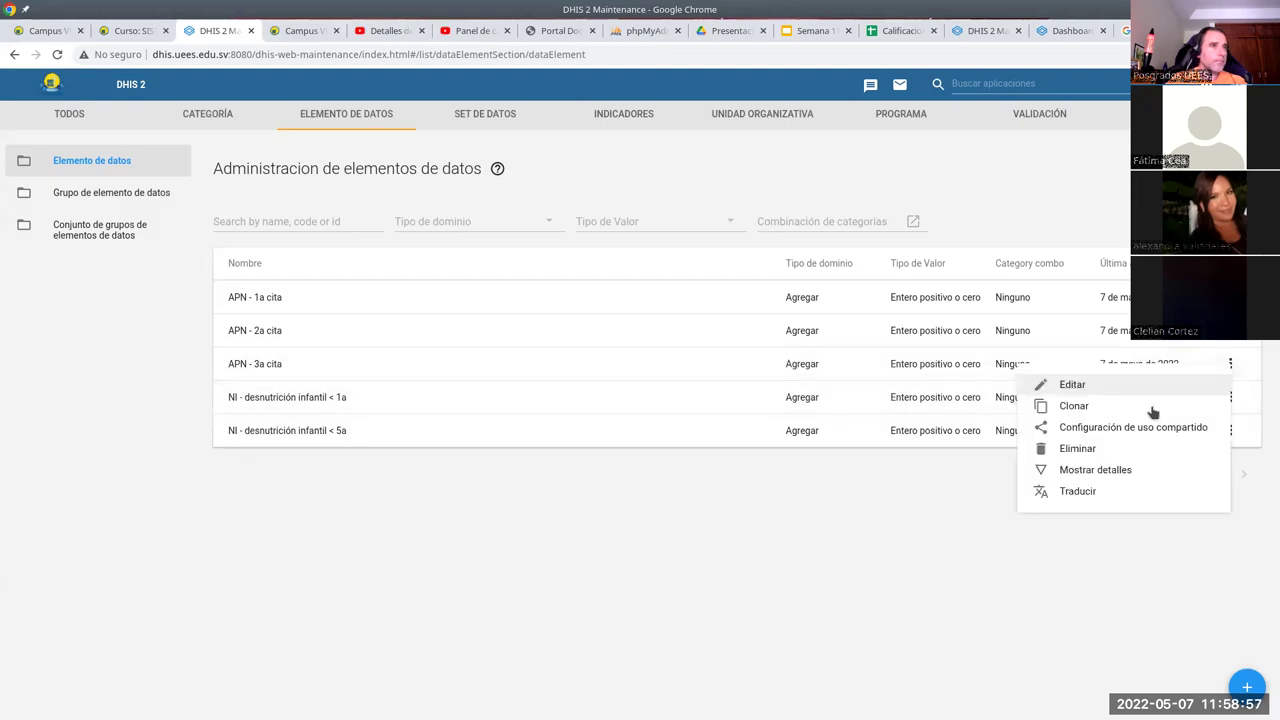
left_click(1153, 409)
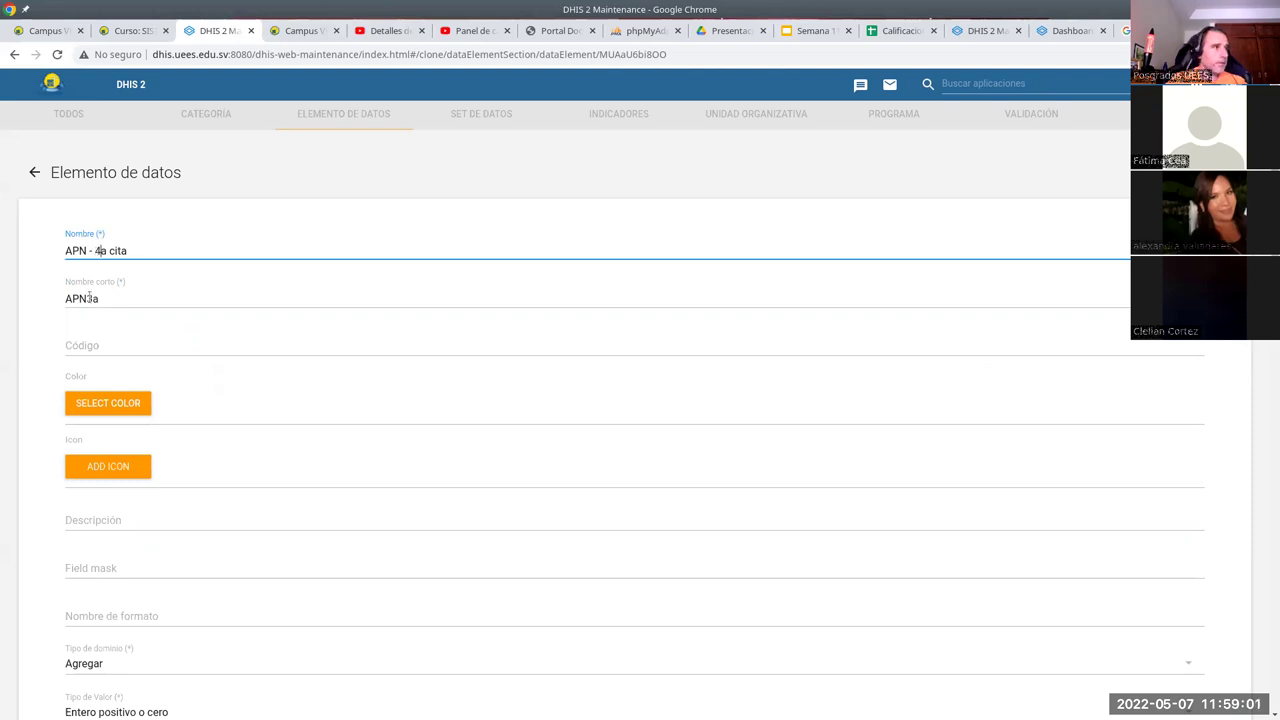
left_click(97, 312)
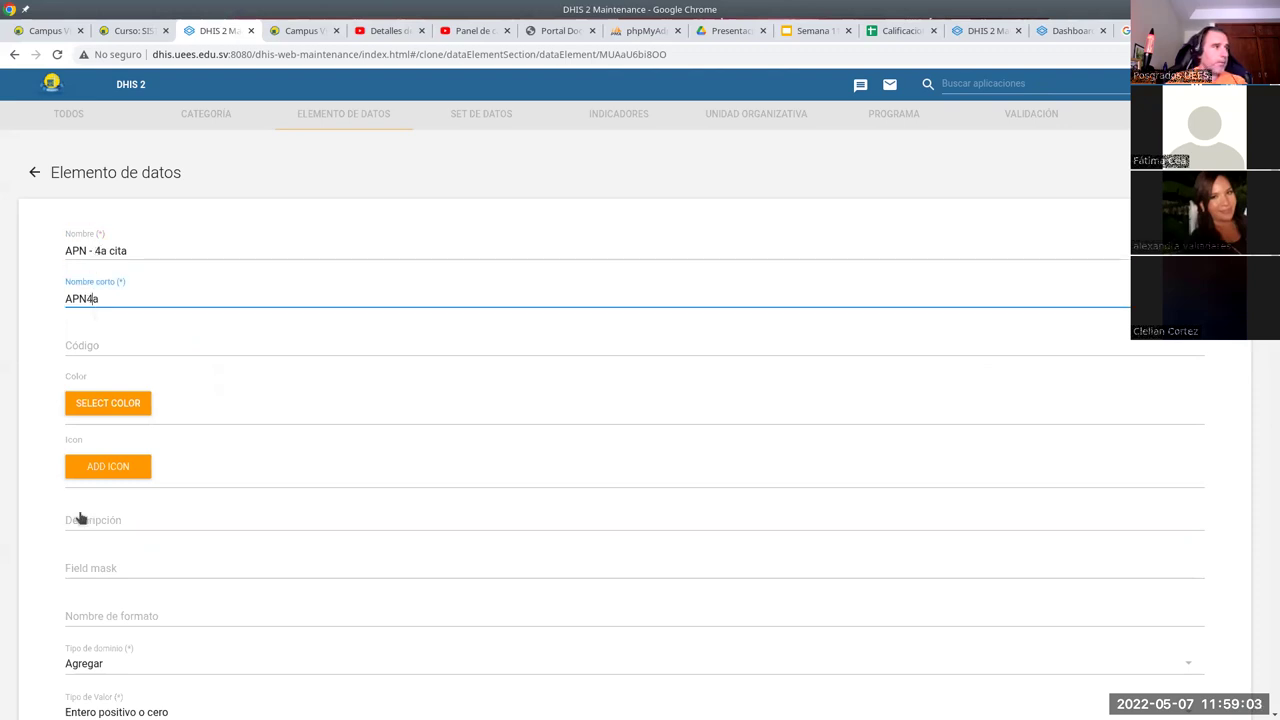
scroll(45, 520, "down", 2)
scroll(100, 610, "down", 5)
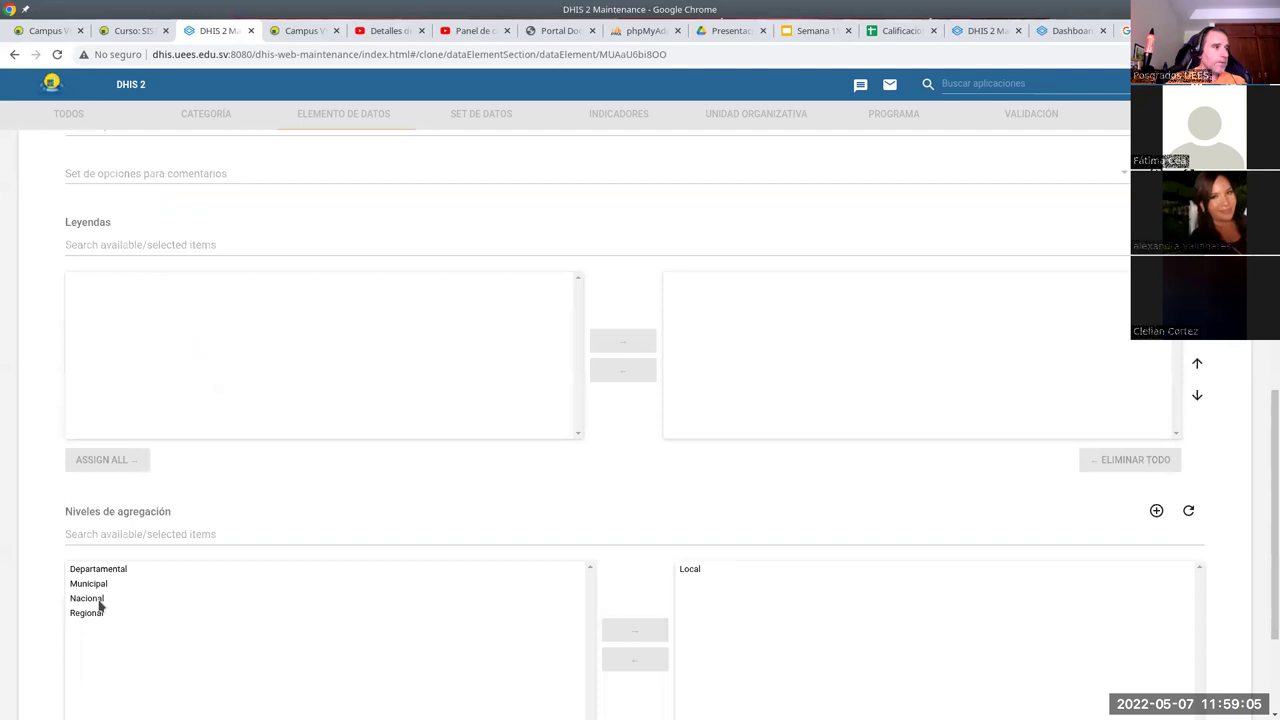
scroll(100, 605, "down", 2)
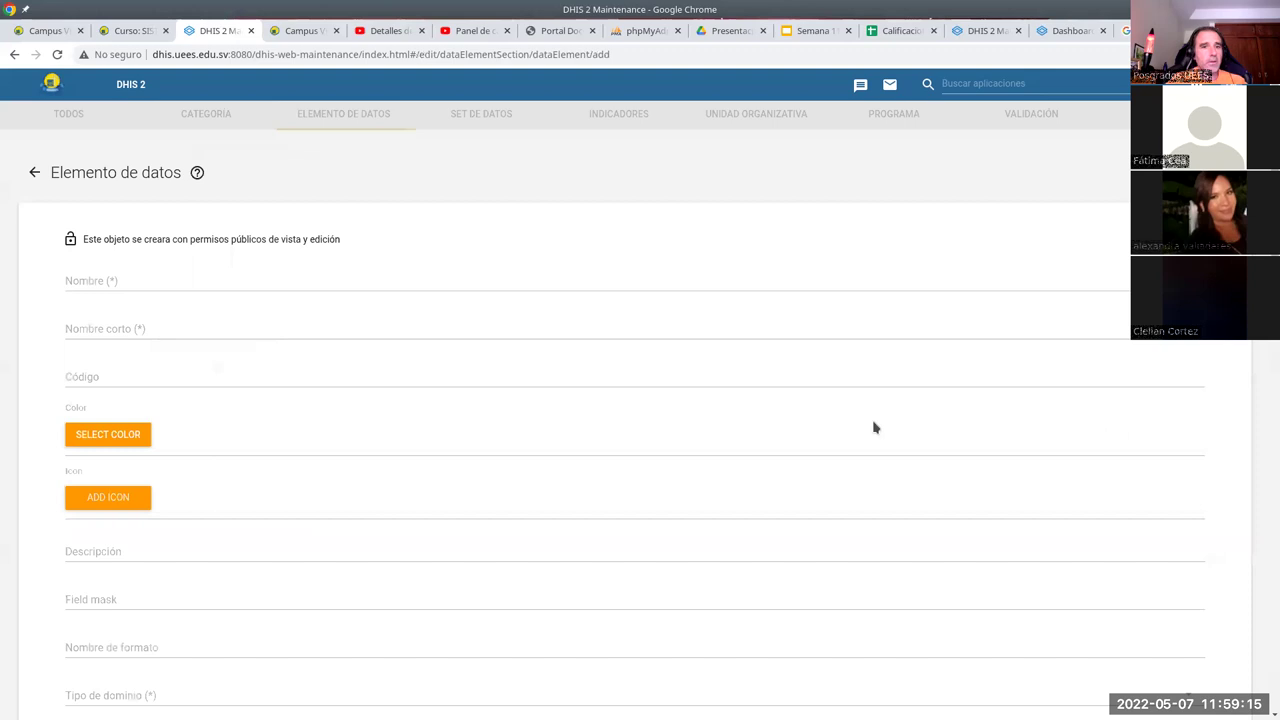
Name the new data element "Partos humanizados" and give it the short name ParHum
left_click(131, 290)
type("Partos humanizados")
key("Tab")
type("a")
key("BackSpace")
type("ParHum")
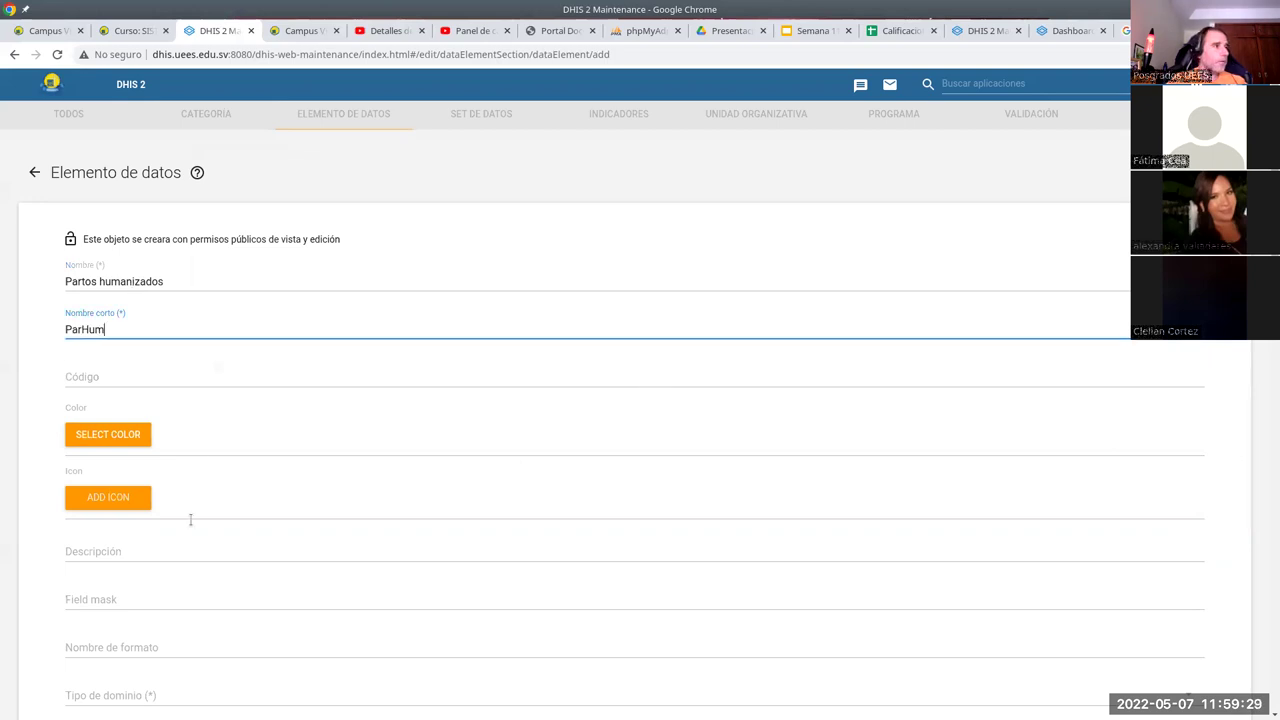
Set the "Partos humanizados" element's value type to Entero positivo o cero and its domain type to Agregar
scroll(190, 519, "down", 5)
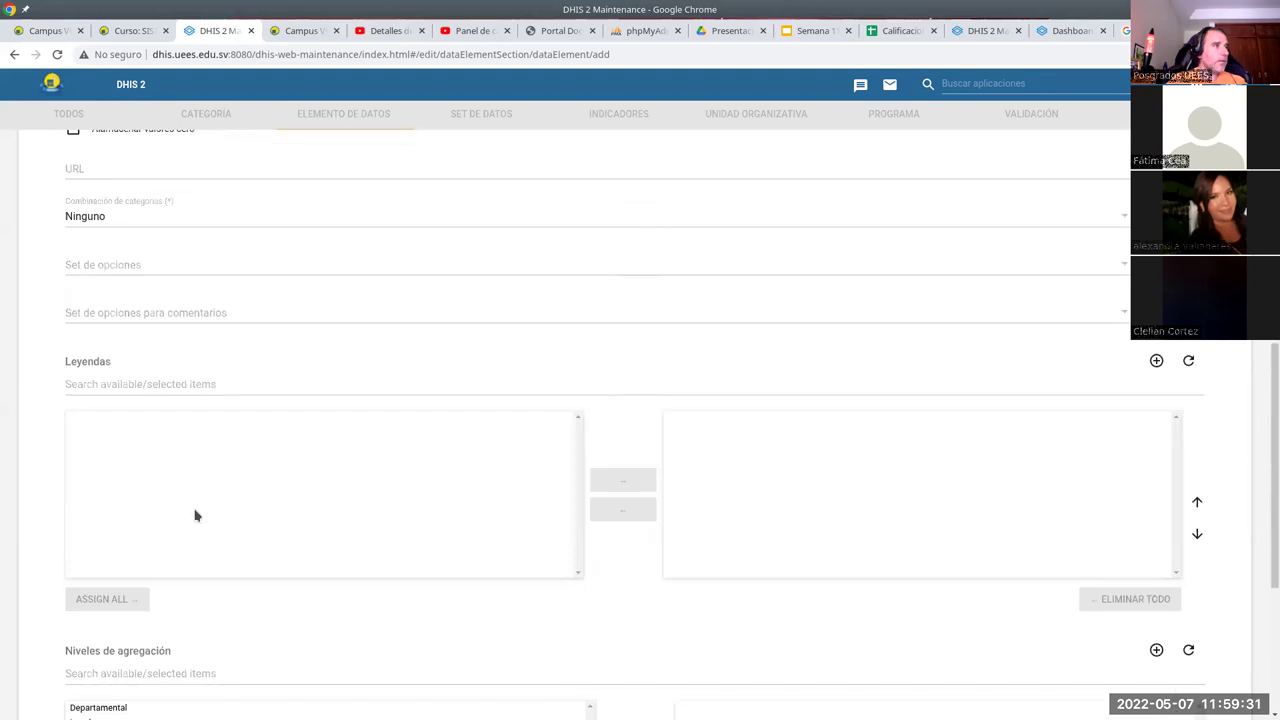
scroll(243, 343, "up", 2)
scroll(180, 317, "up", 2)
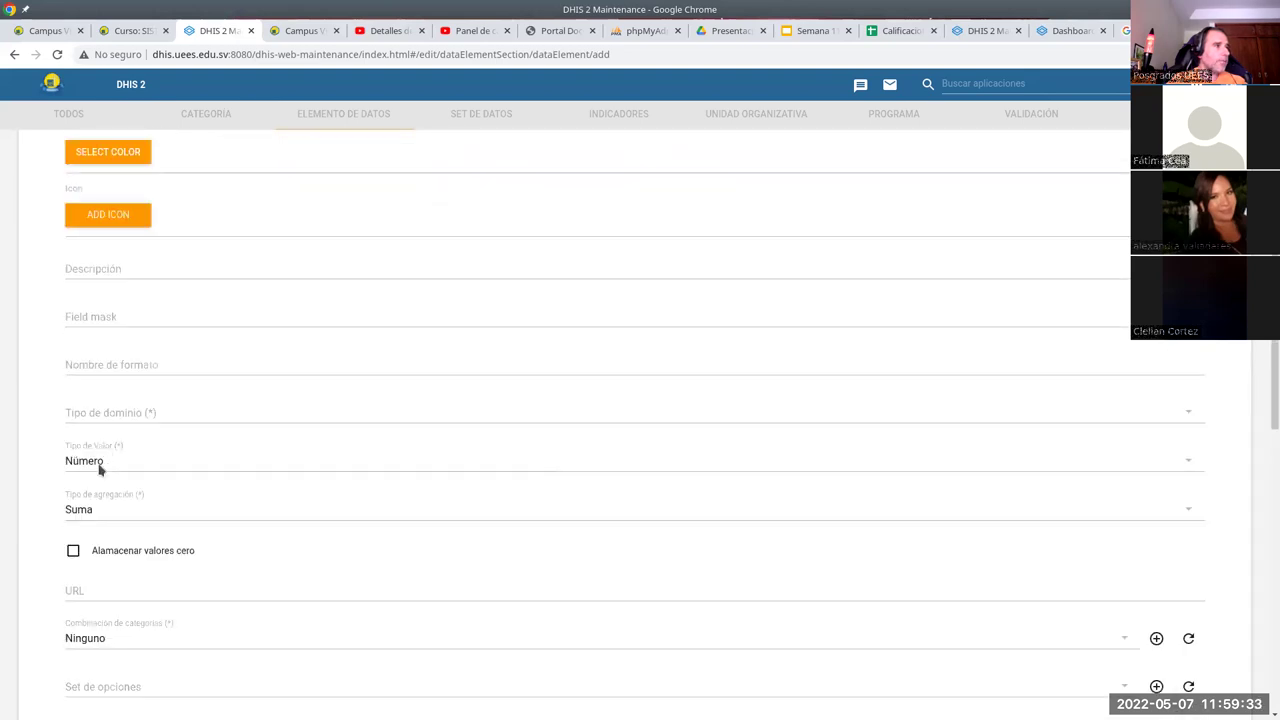
left_click(99, 466)
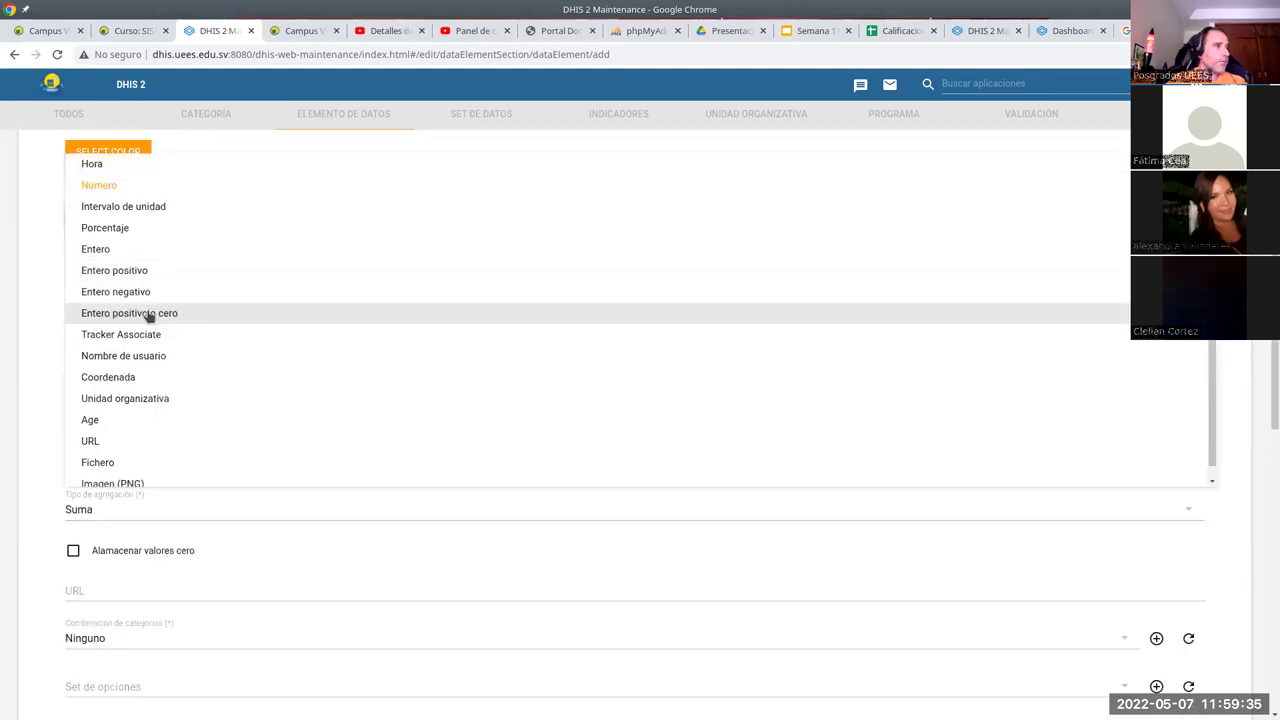
left_click(148, 313)
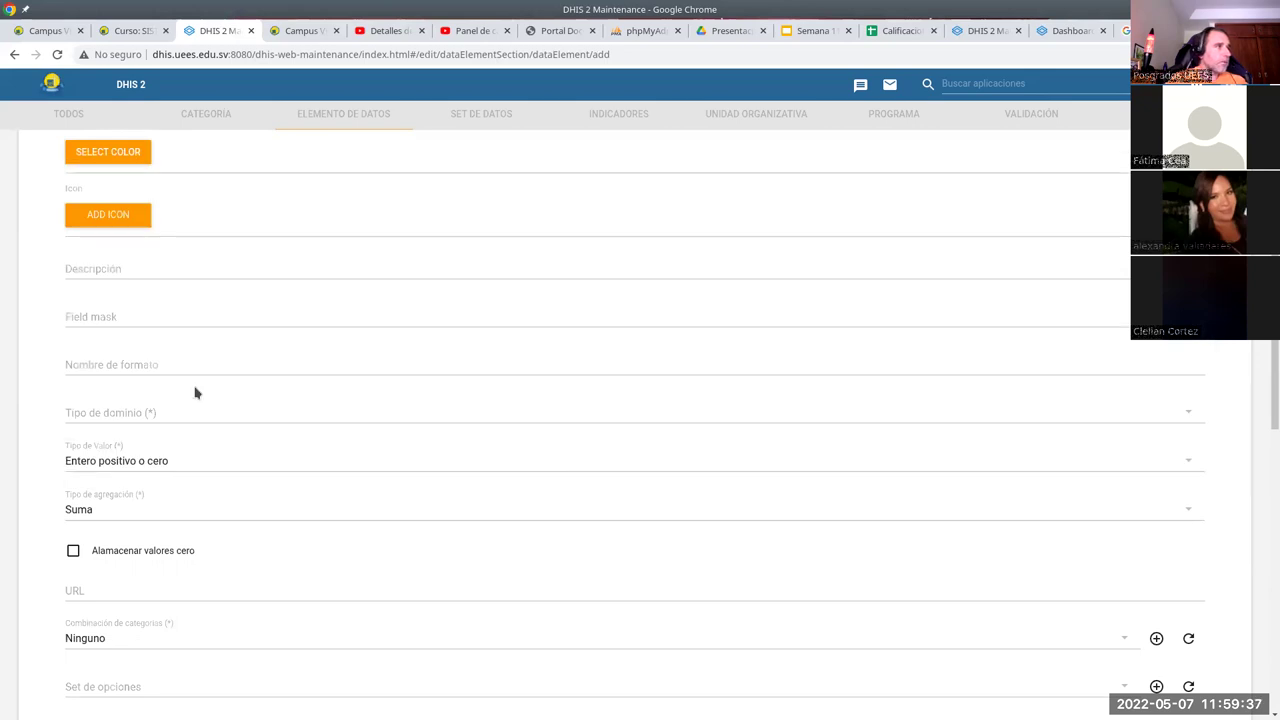
scroll(195, 392, "up", 1)
scroll(250, 430, "down", 1)
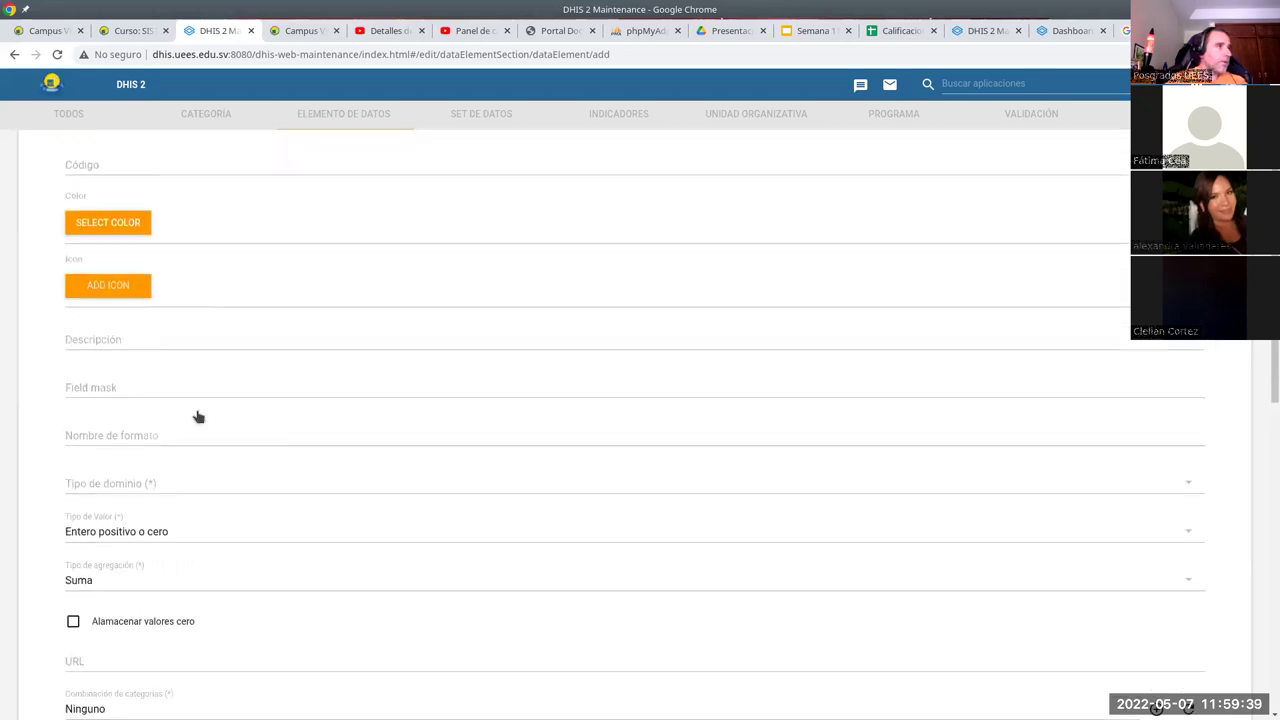
scroll(198, 417, "down", 3)
left_click(122, 350)
left_click(120, 344)
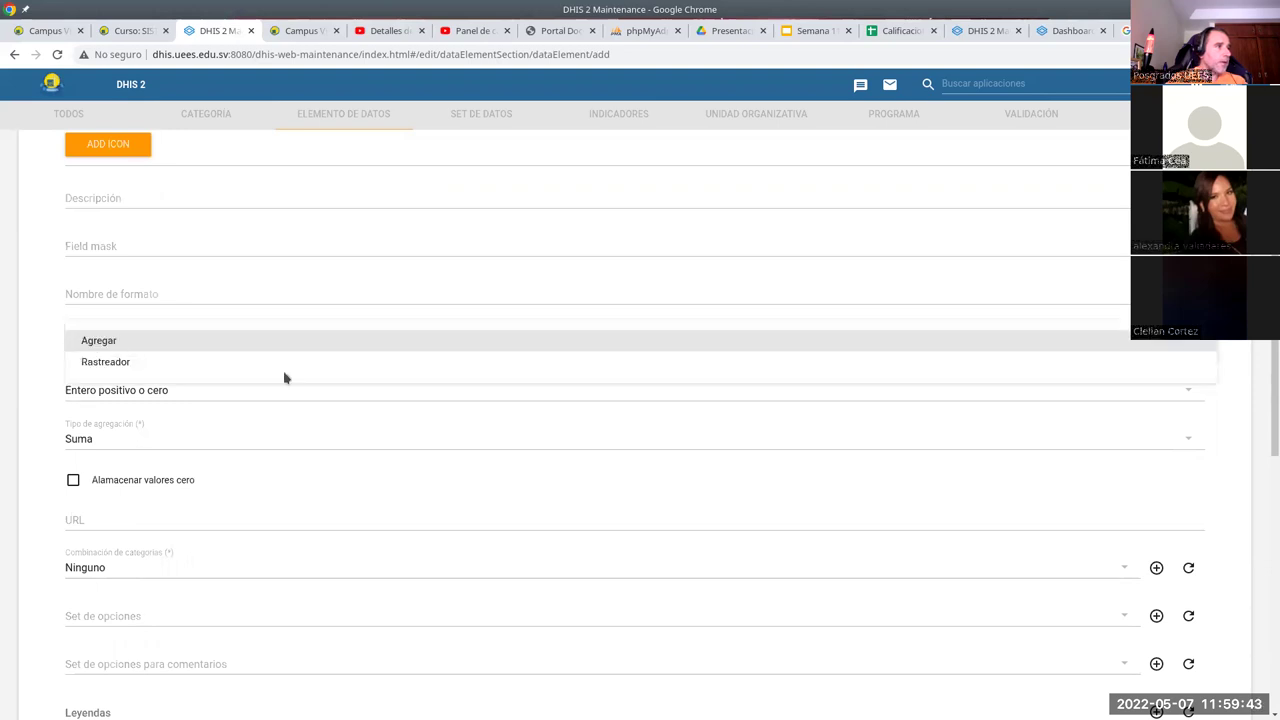
Assign the Local aggregation level to the "Partos humanizados" data element and save it
scroll(170, 490, "down", 2)
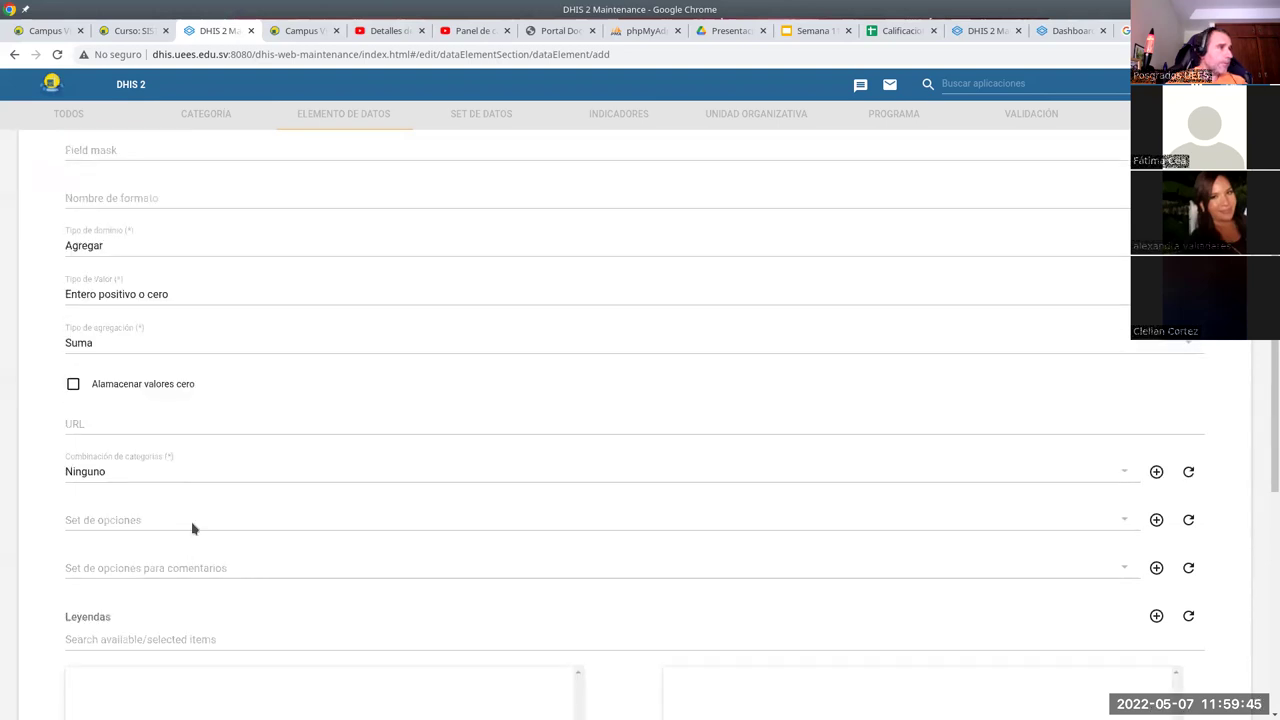
scroll(150, 495, "down", 4)
scroll(165, 645, "down", 4)
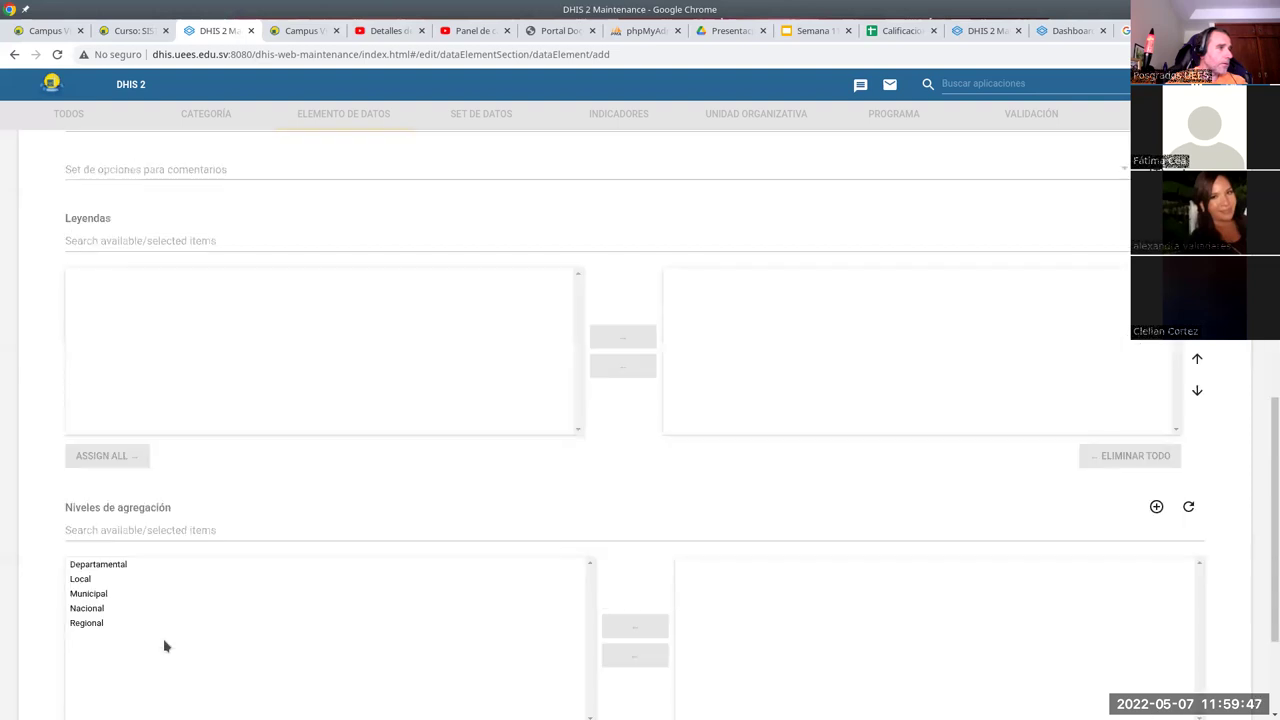
scroll(93, 410, "down", 2)
left_click(92, 404)
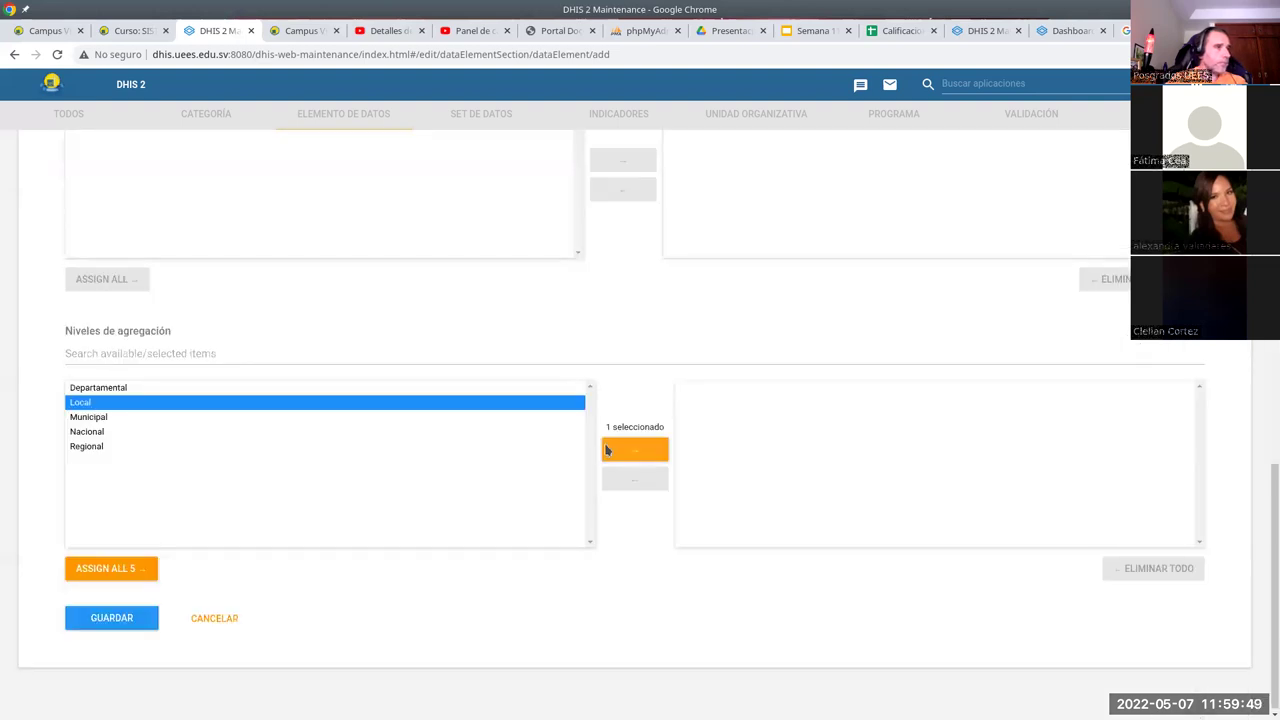
left_click(605, 450)
left_click(152, 615)
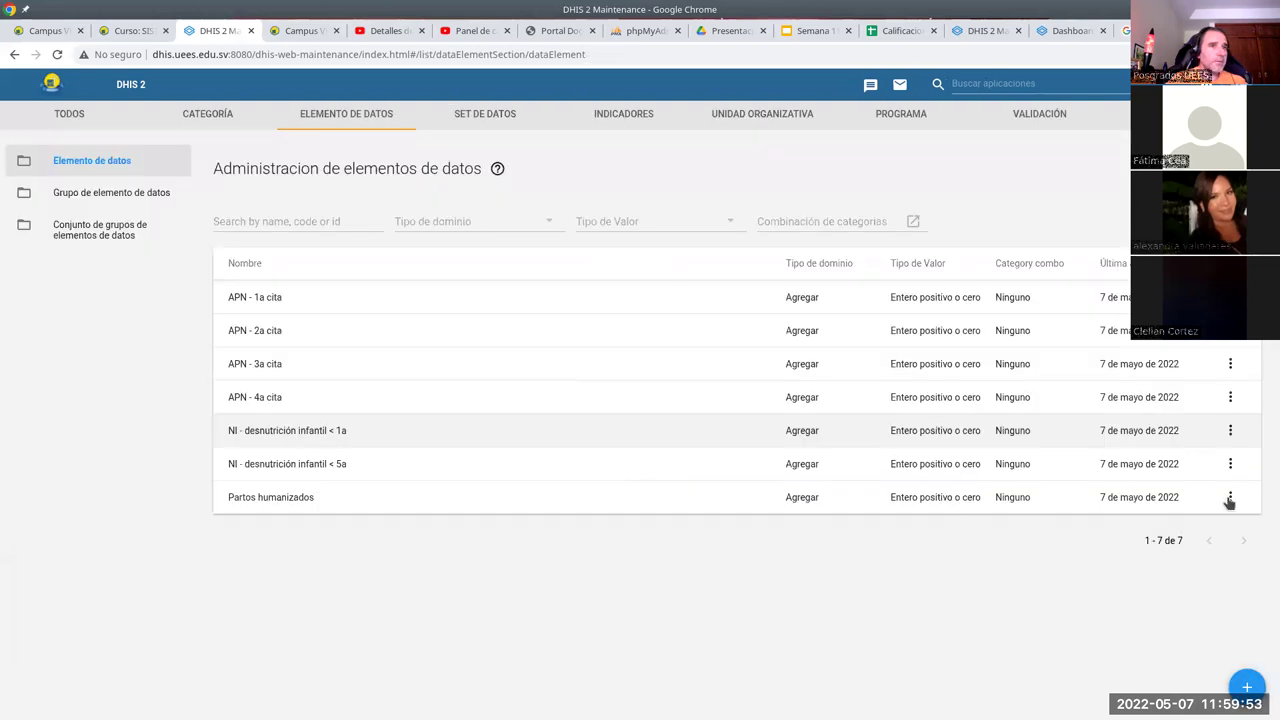
Clone the "Partos humanizados" data element and name the copy "Depresión posparto"
left_click(1229, 499)
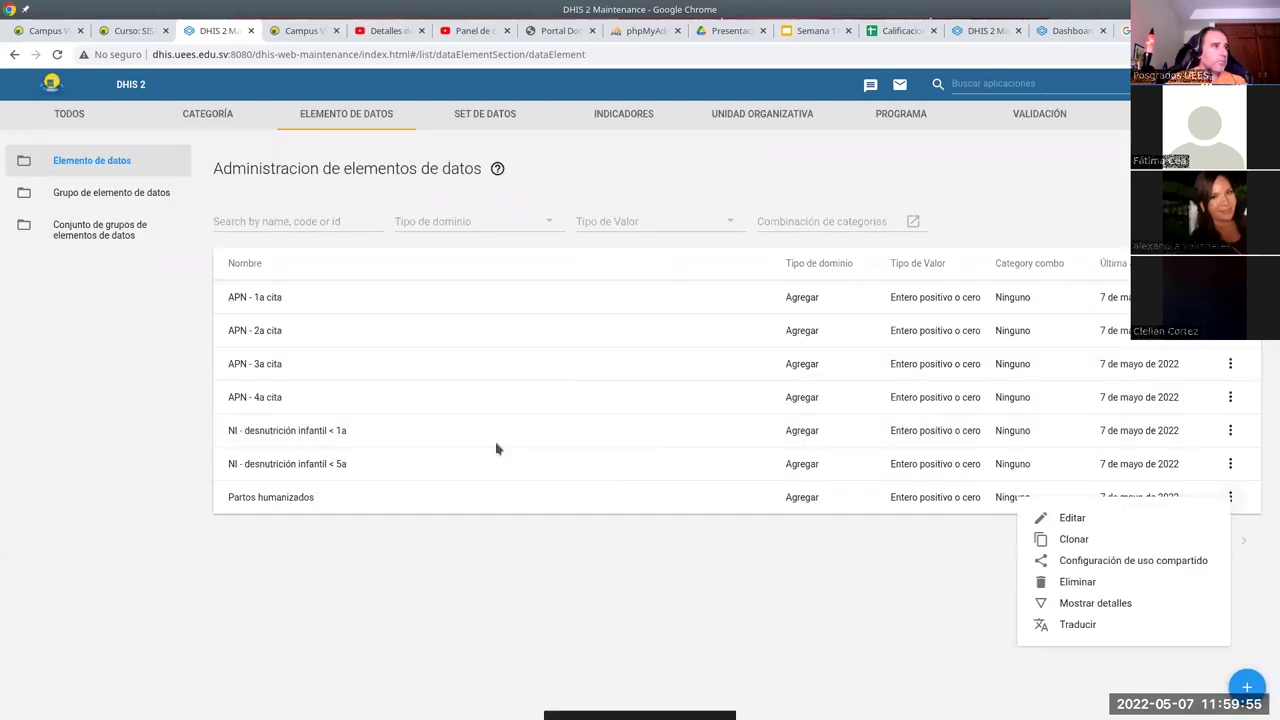
left_click(1073, 539)
triple_click(150, 251)
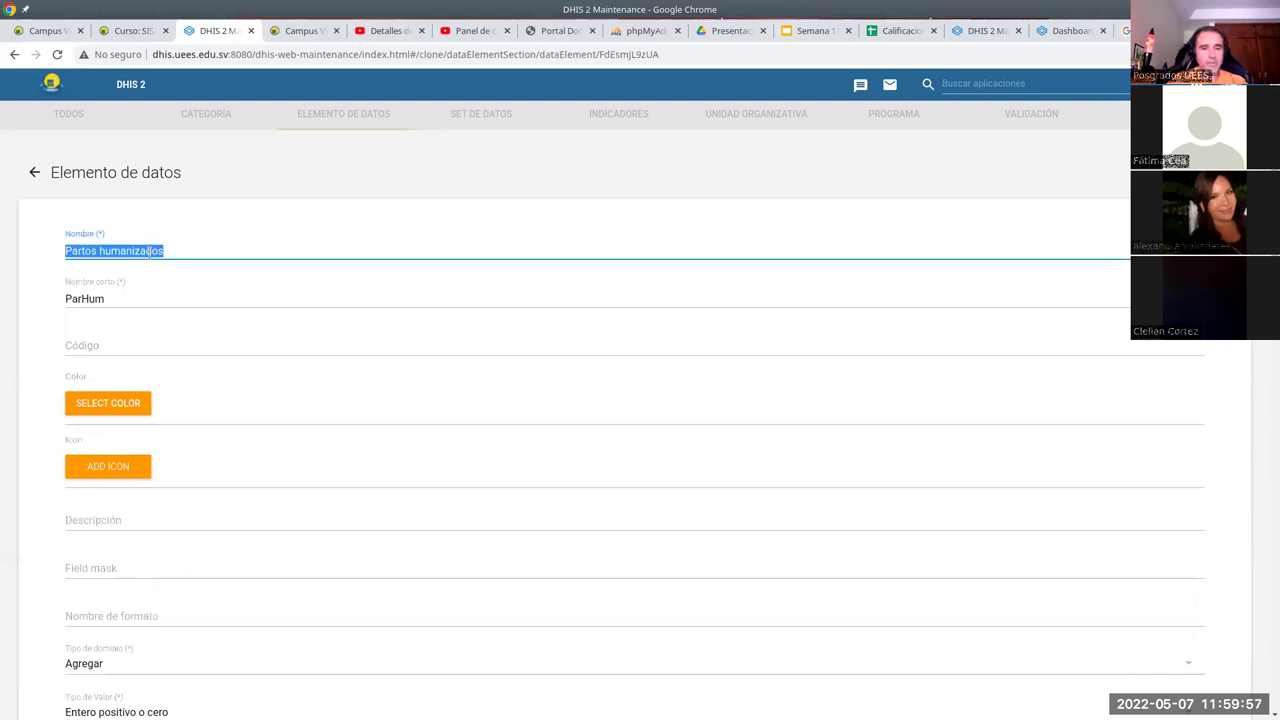
type("Depresión posparto")
Set the cloned data element's short name to DepPos and save it
left_click(79, 299)
double_click(82, 298)
type("DeP")
key("BackSpace")
type("pPos")
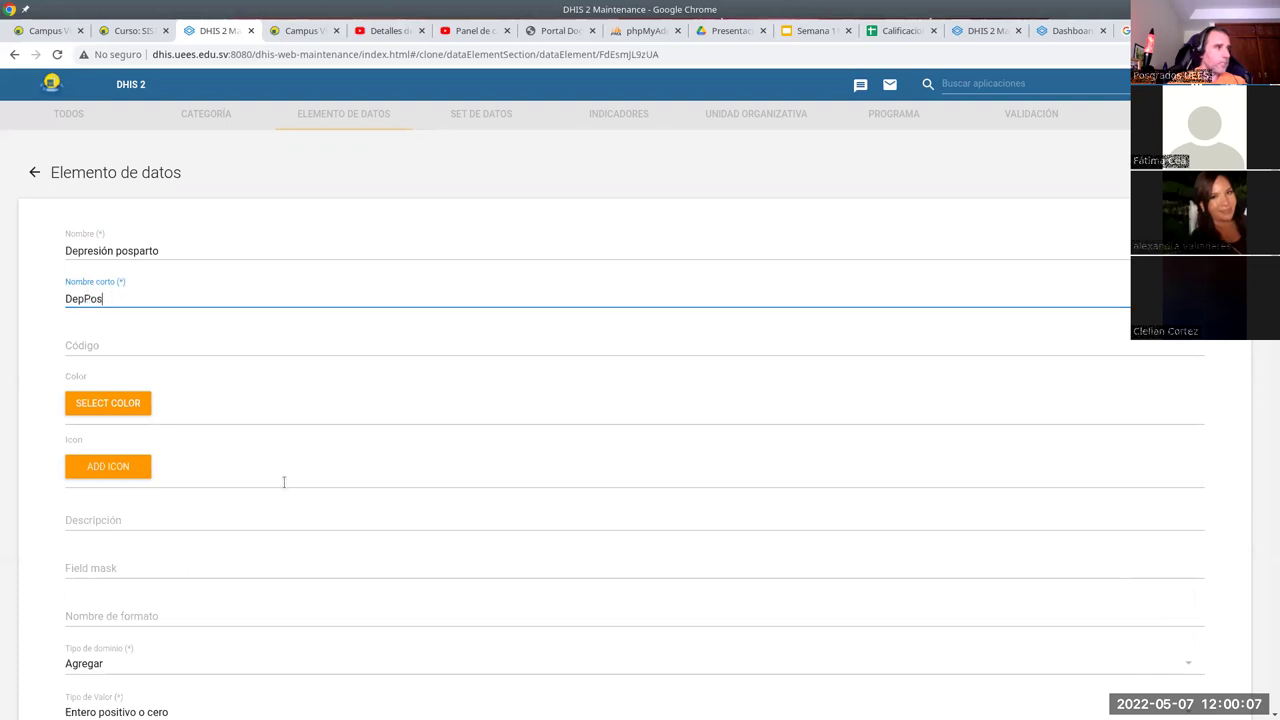
scroll(120, 646, "down", 10)
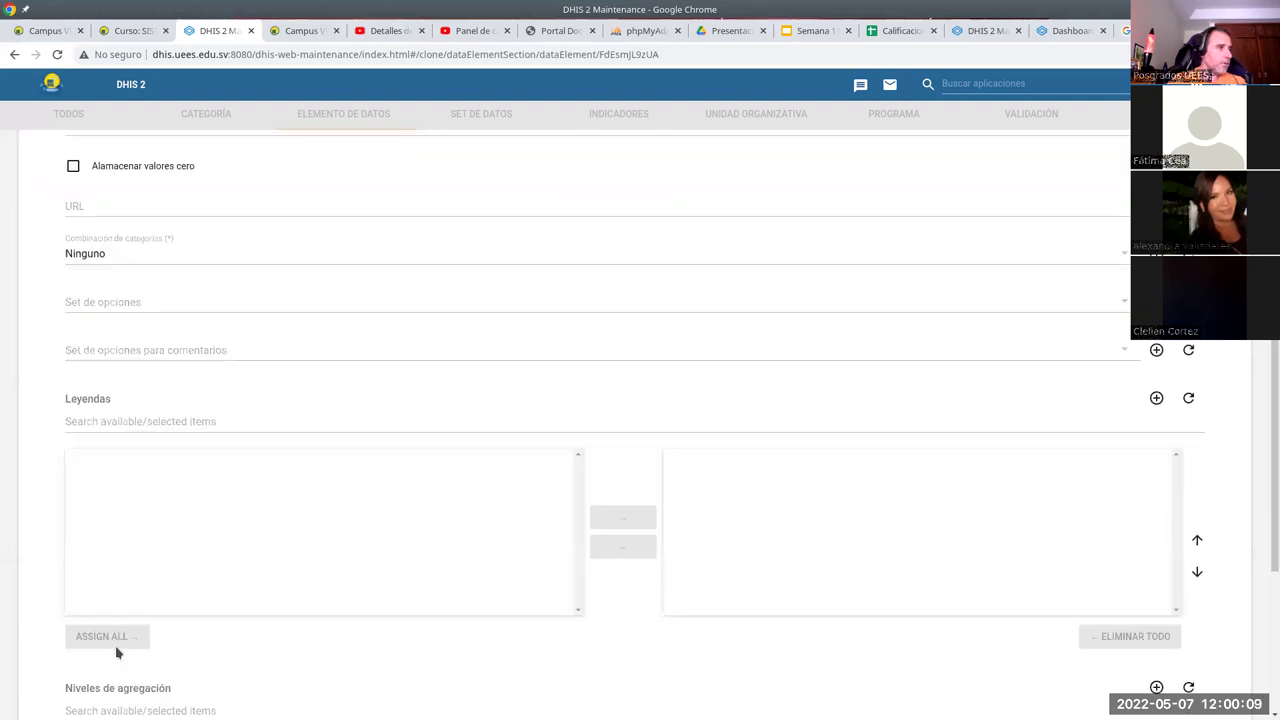
scroll(117, 651, "down", 4)
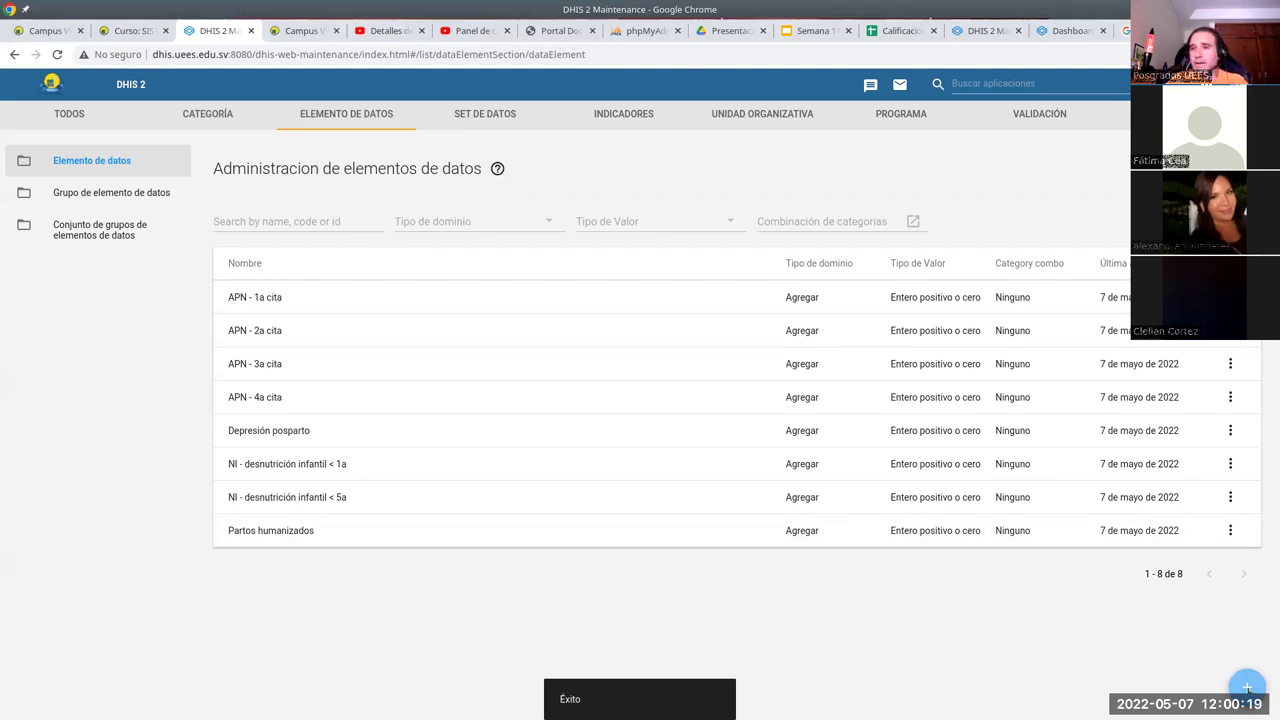
Start a new data element named "Población de mujeres embarazadas" with the short name Po
left_click(1247, 689)
left_click(120, 281)
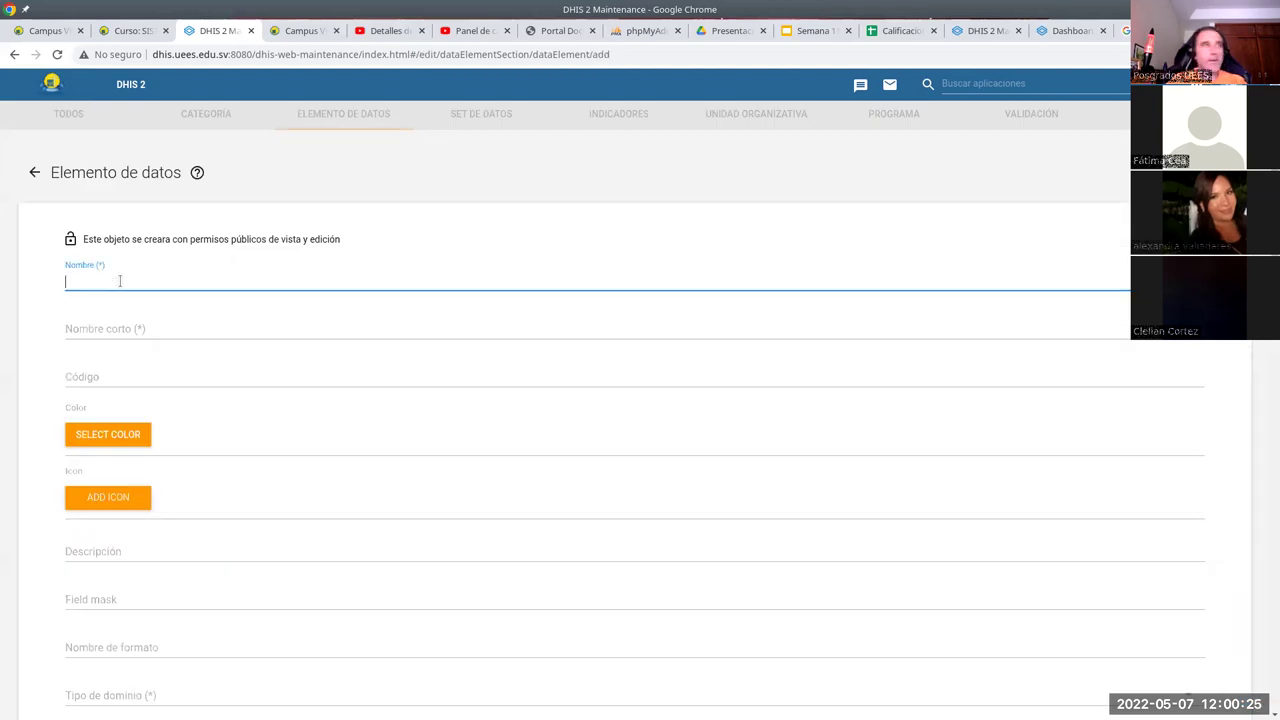
type("Población")
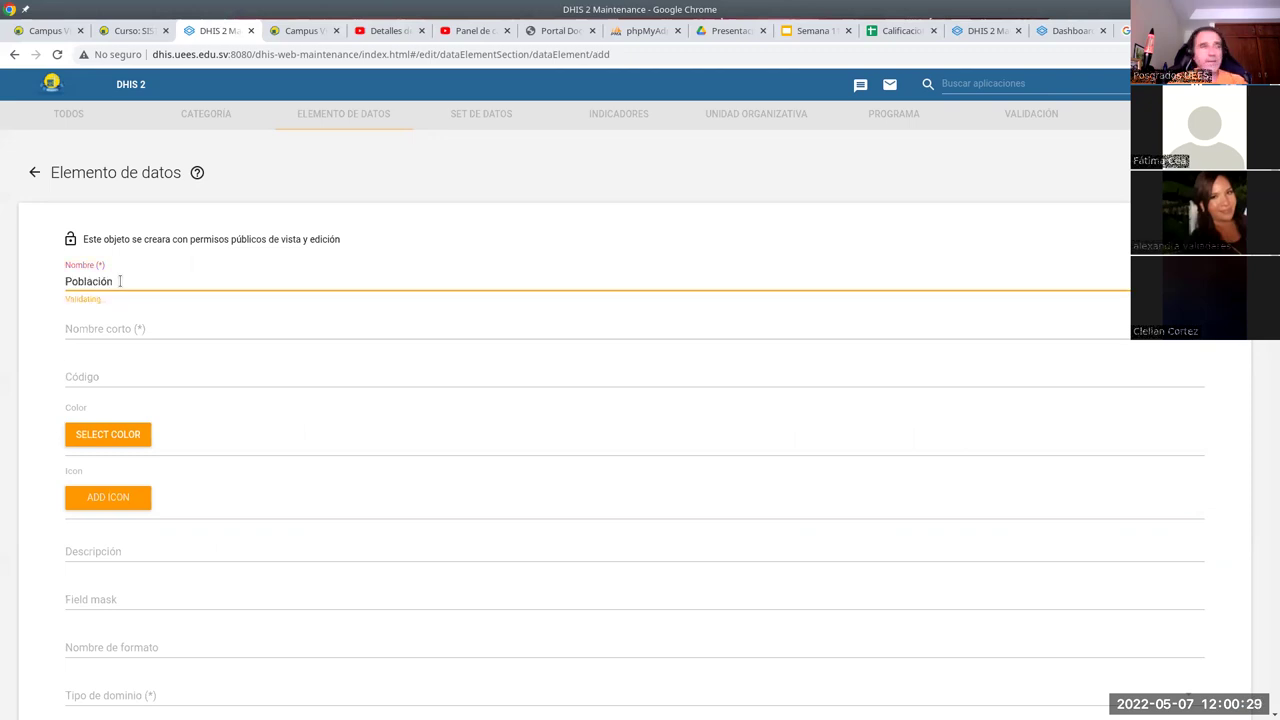
type(" de")
type("mi")
type("je")
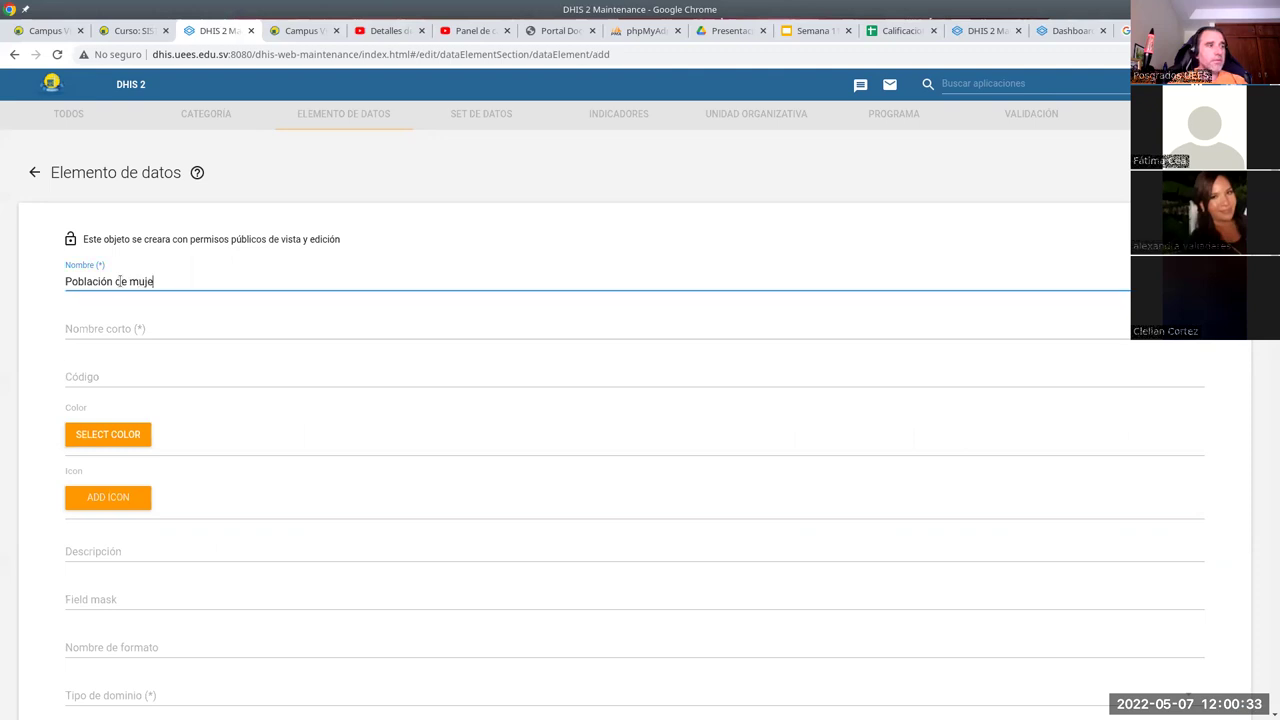
type("re")
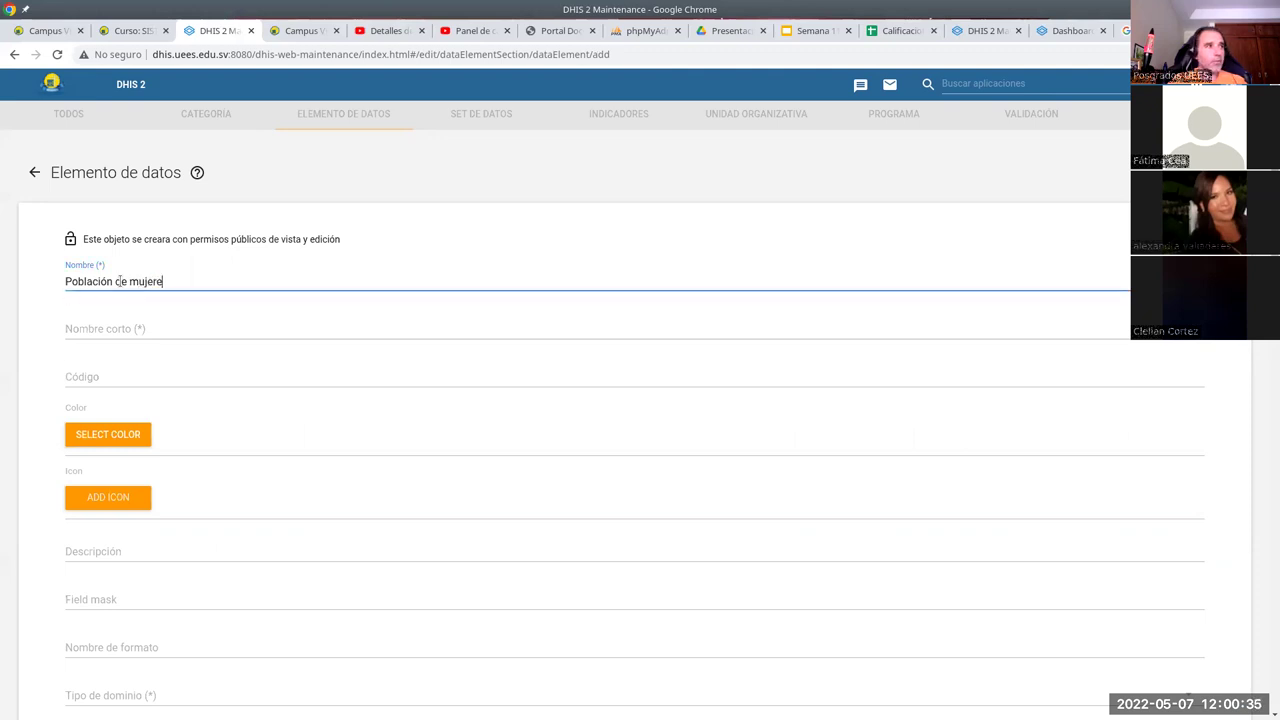
type("s ")
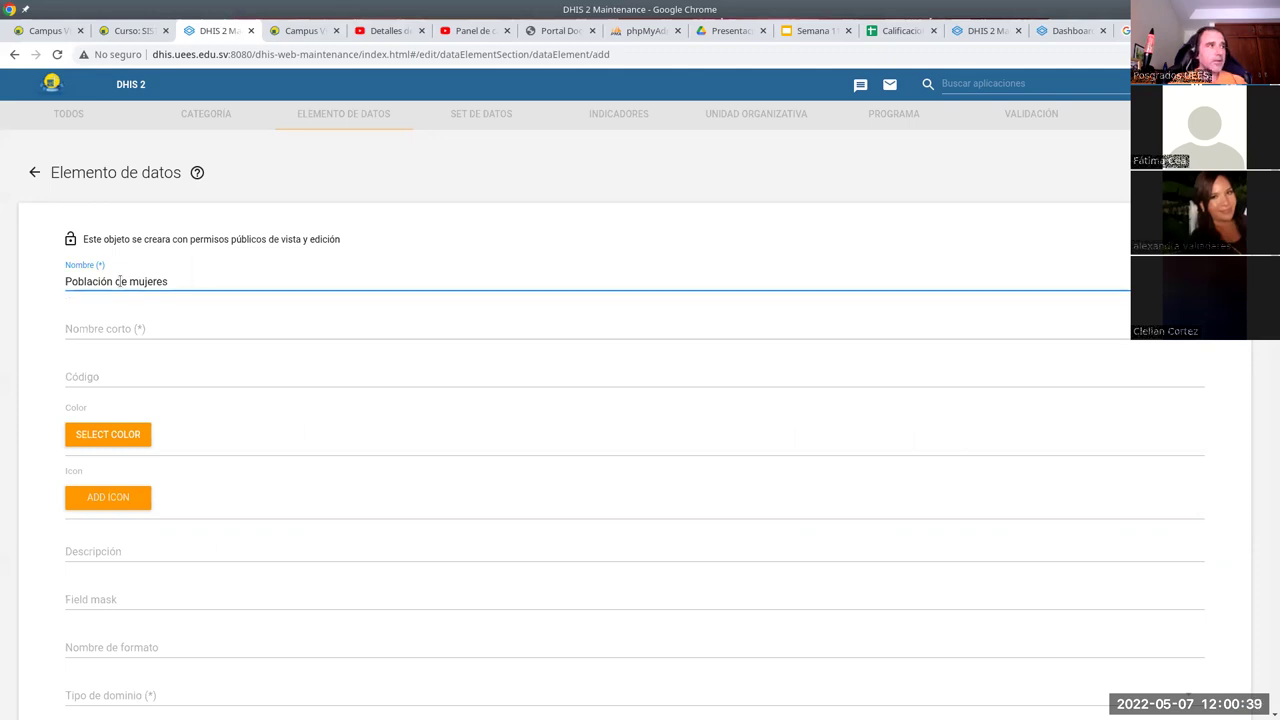
type("embarazadas")
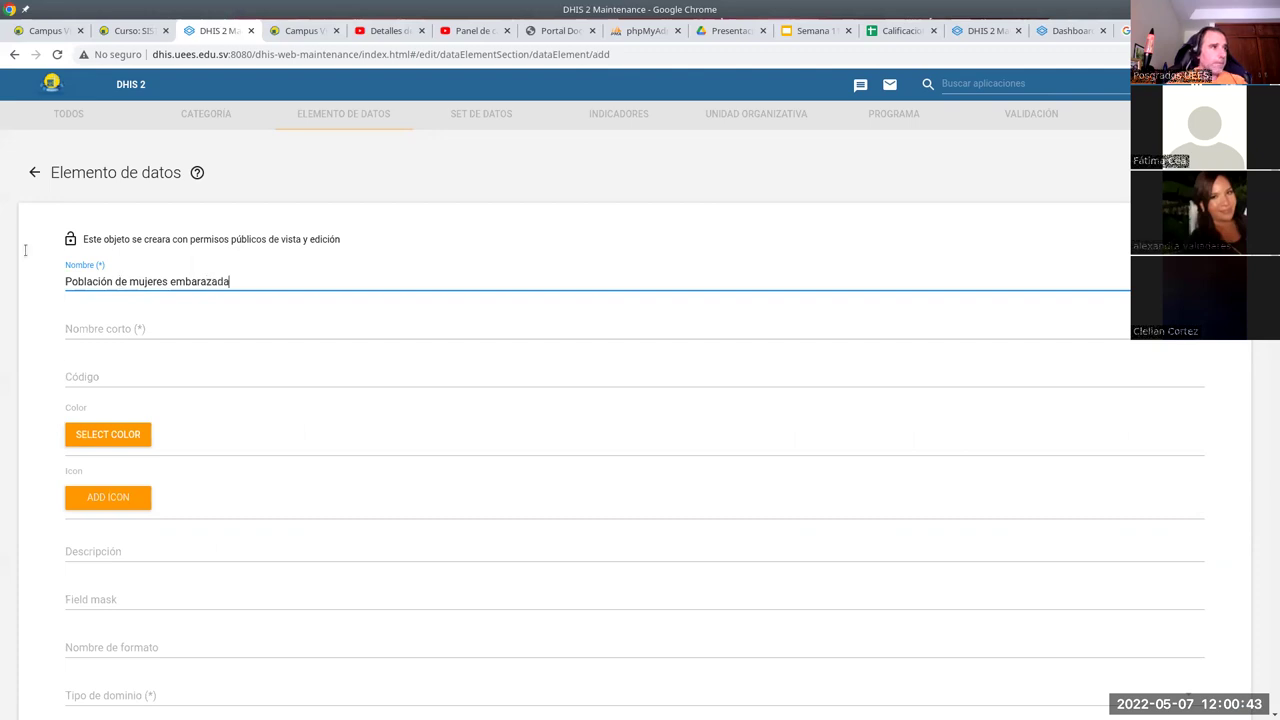
left_click(117, 329)
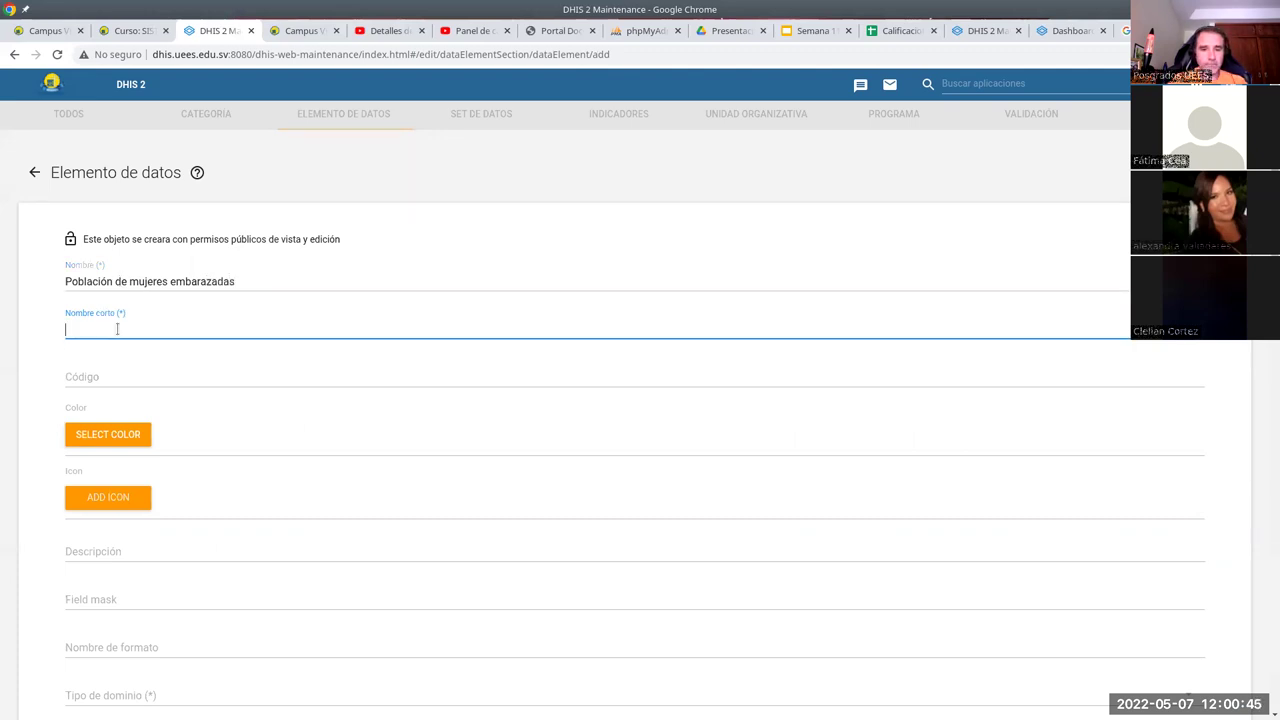
type("Po")
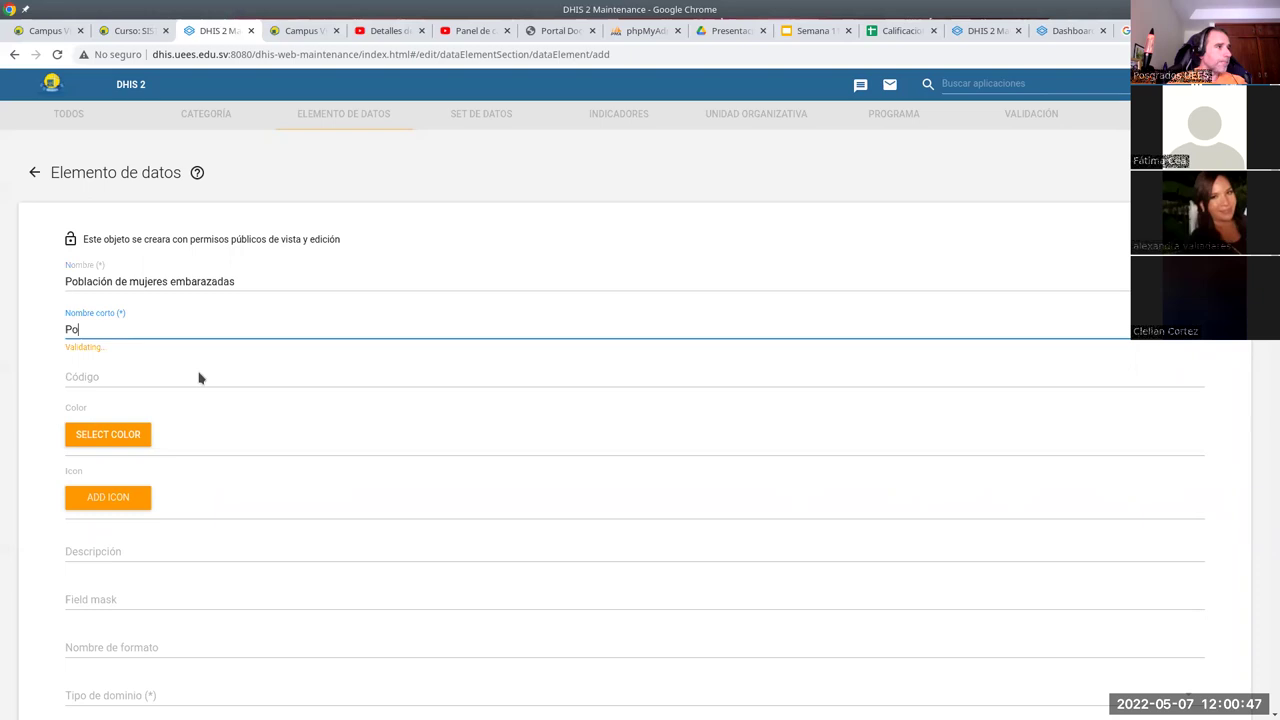
Set the new data element's value type to Entero positivo o cero and enable storing zero values
scroll(155, 430, "down", 3)
left_click(103, 426)
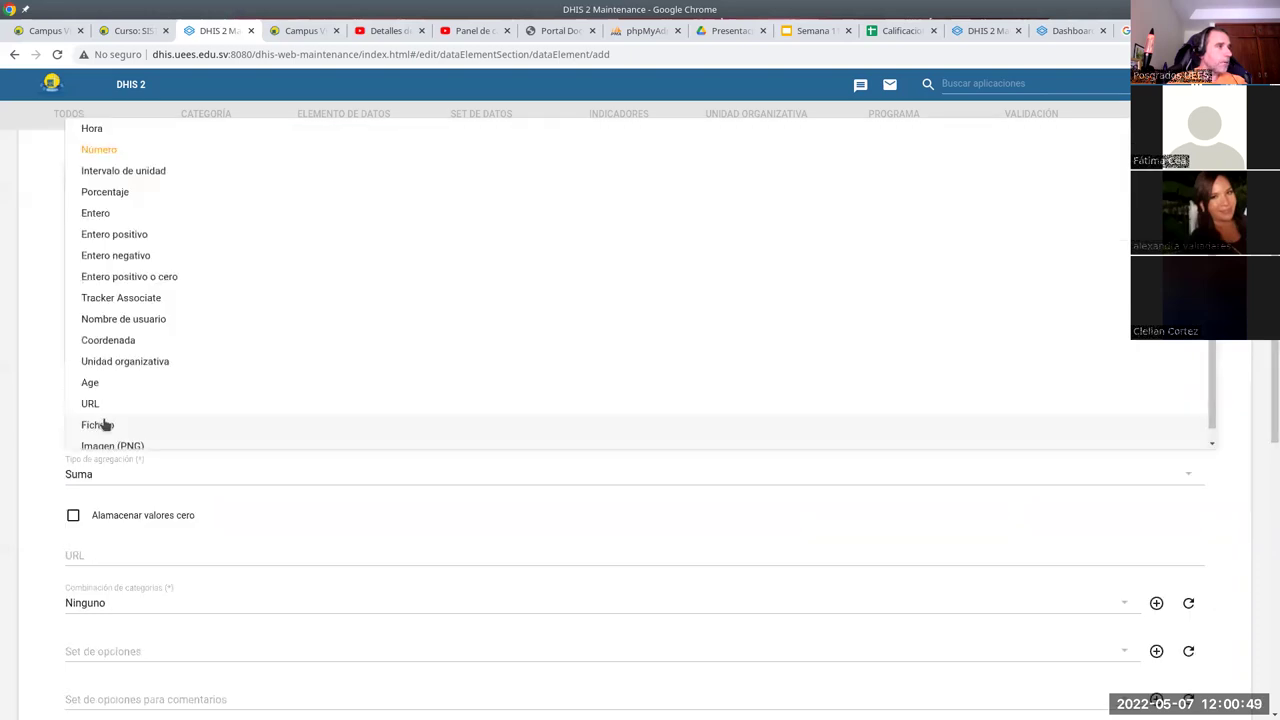
left_click(134, 277)
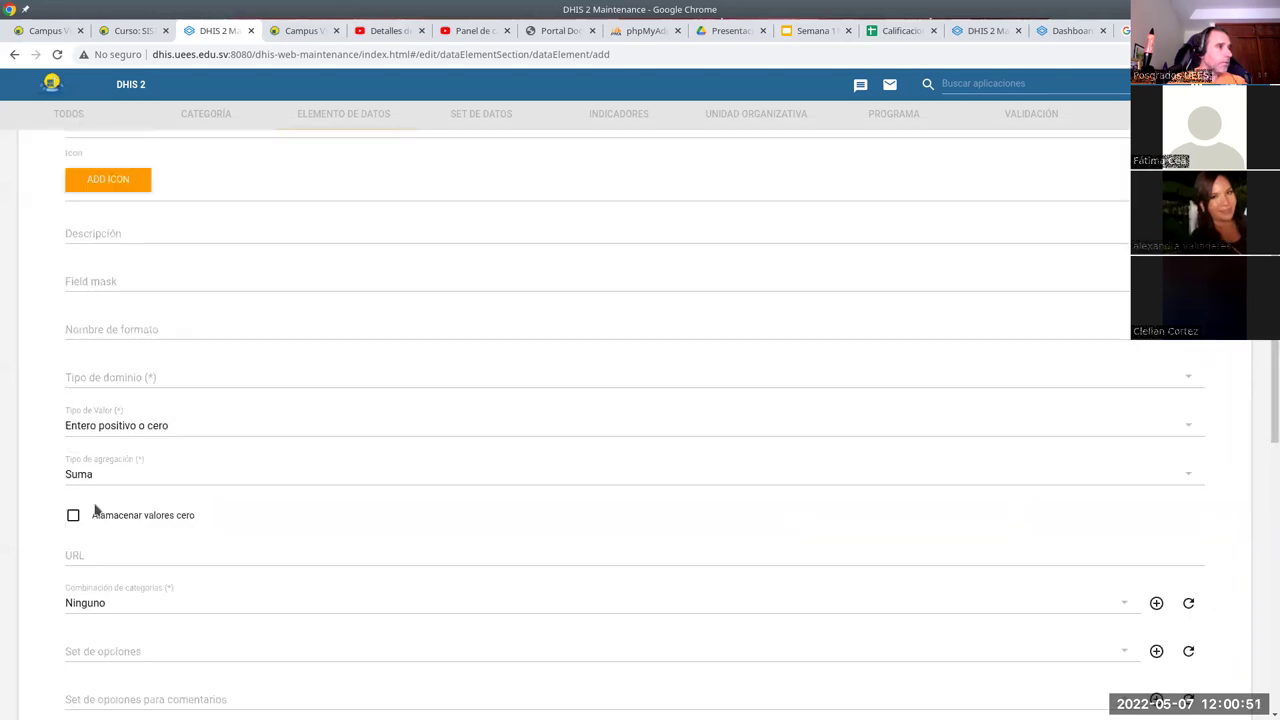
left_click(73, 515)
Assign the Local aggregation level to the "Población de mujeres embarazadas" data element and try to save it
scroll(129, 459, "down", 4)
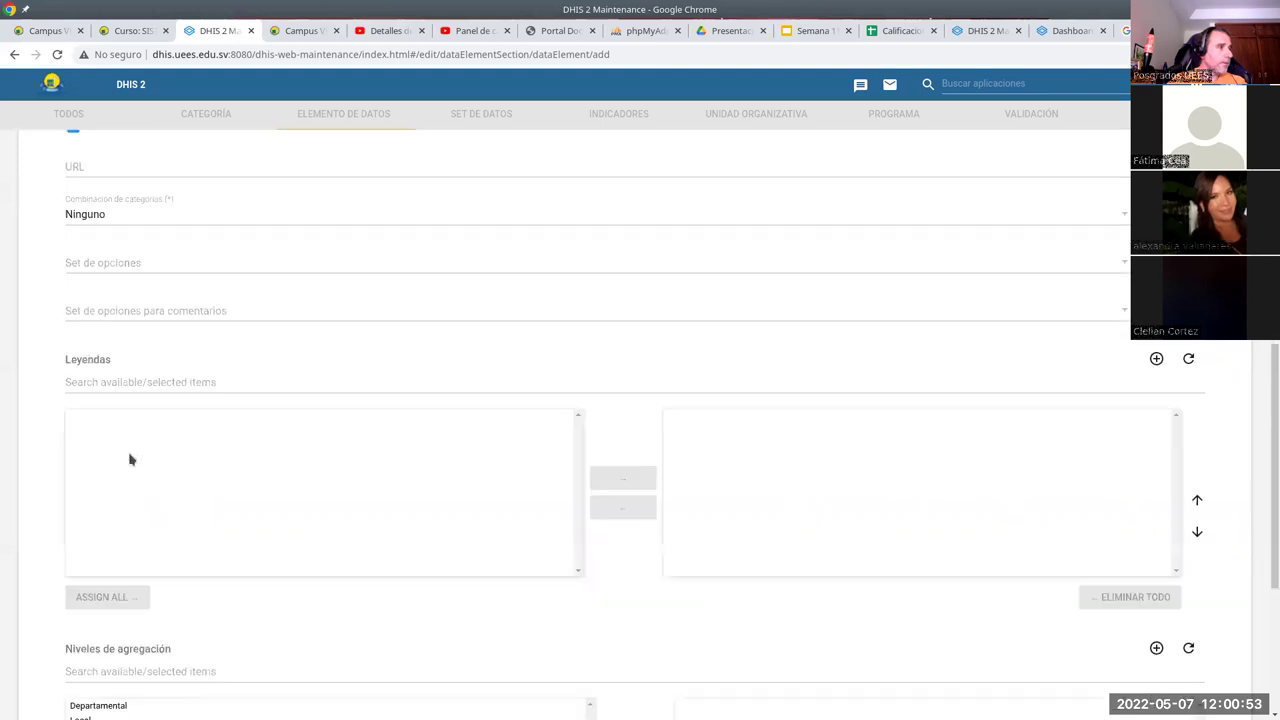
scroll(88, 420, "down", 2)
scroll(91, 409, "down", 2)
left_click(92, 404)
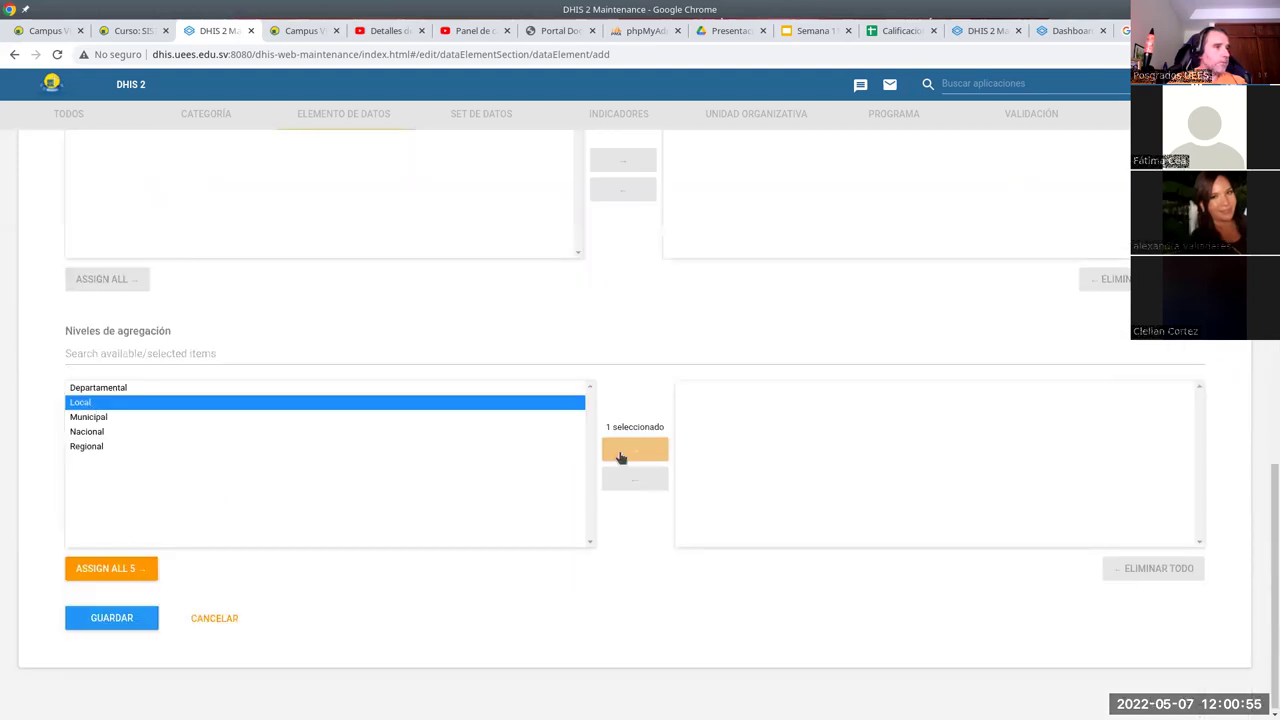
left_click(618, 455)
left_click(110, 618)
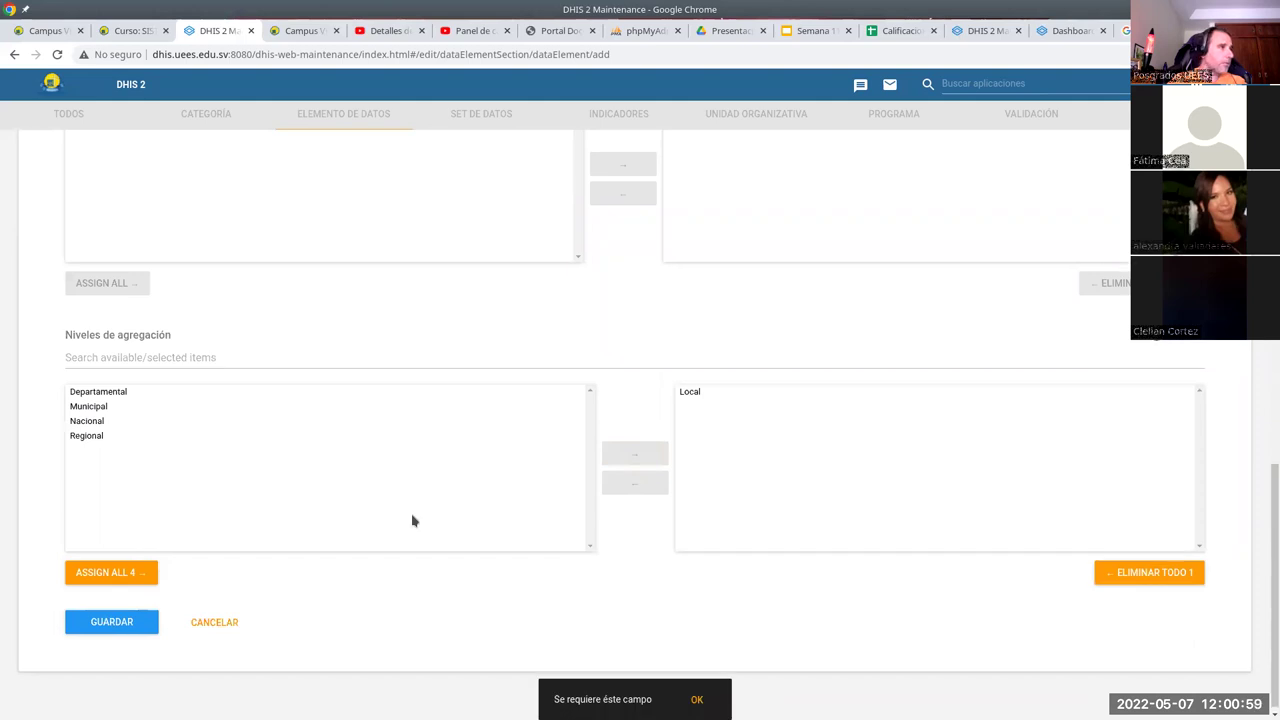
Complete the missing required field of the "Población de mujeres embarazadas" data element and save it
scroll(149, 323, "up", 15)
left_click(114, 291)
left_click(114, 290)
scroll(146, 649, "down", 15)
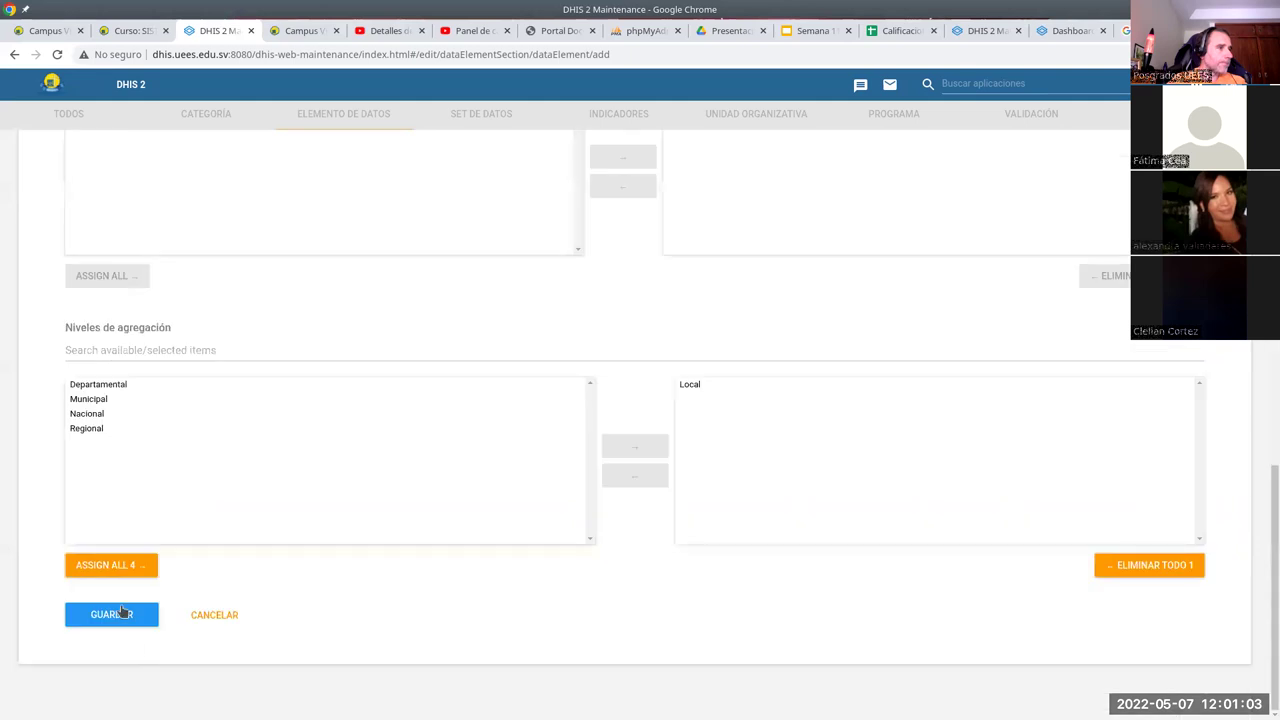
left_click(120, 613)
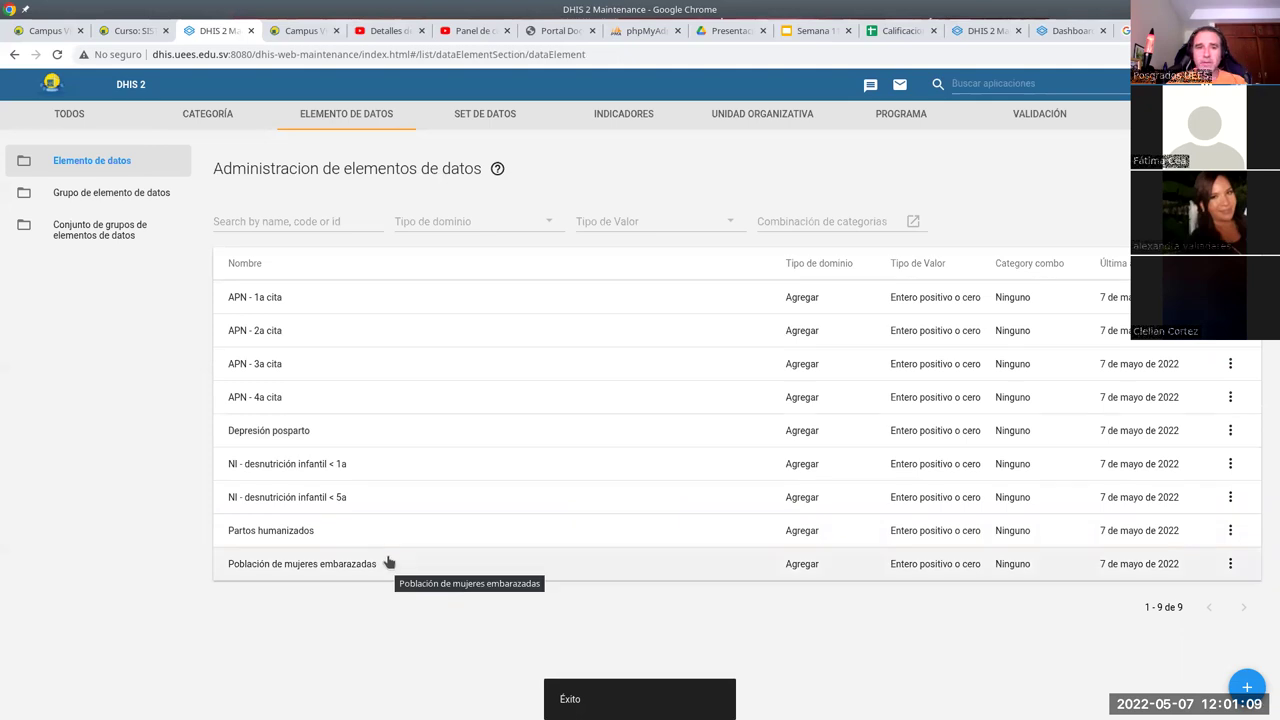
Switch to the Semana 11 presentation in Google Slides and present the "Paso 4: definir las agrupaciones de los datos" slide up to its groups
left_click(824, 34)
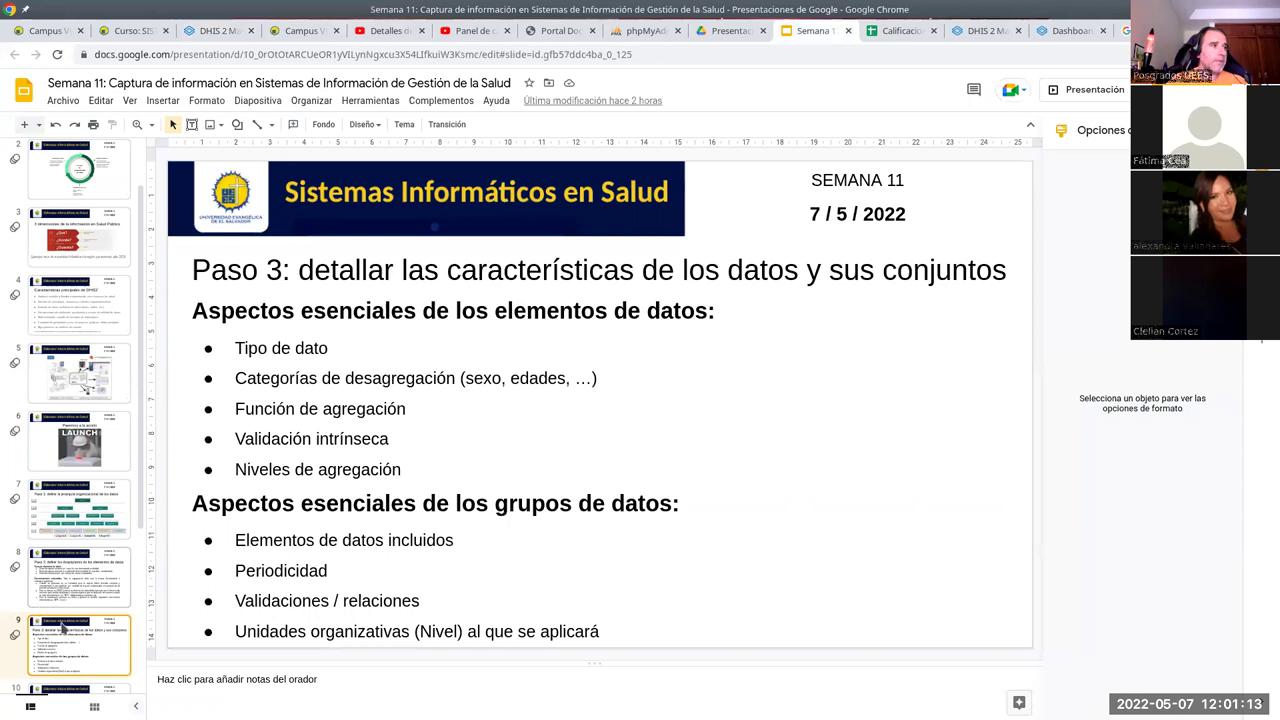
left_click(75, 686)
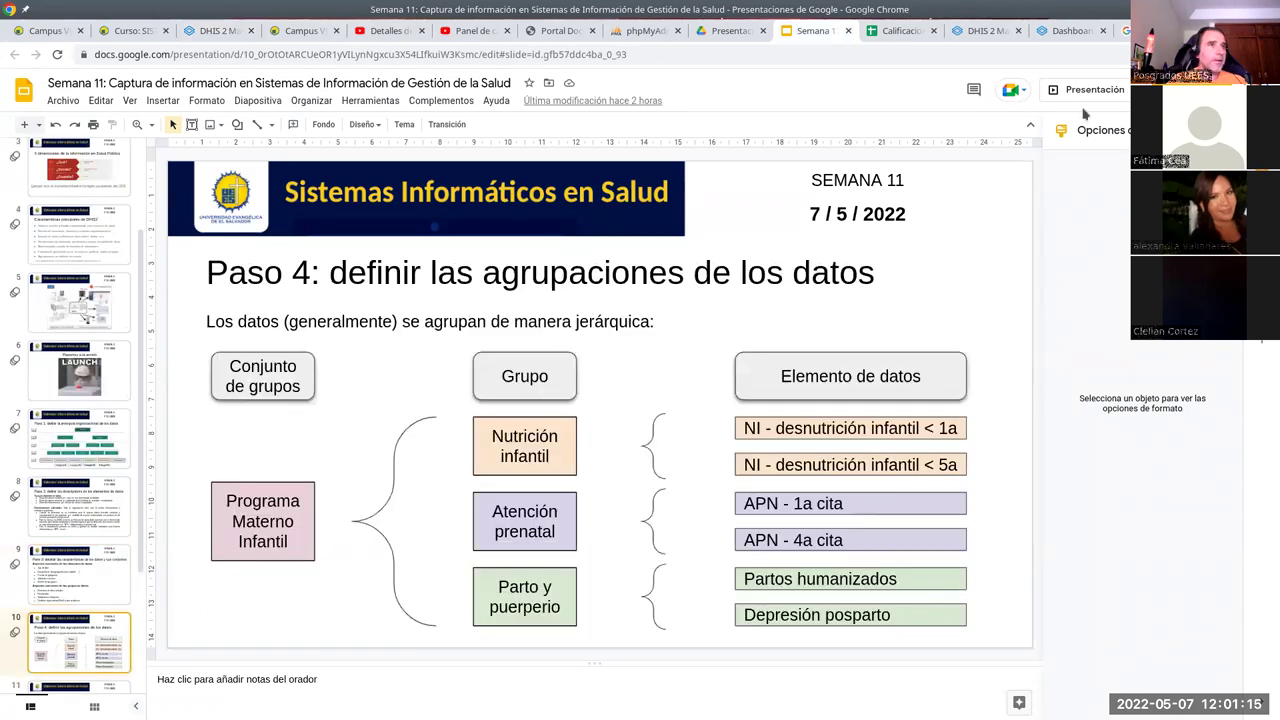
left_click(1082, 91)
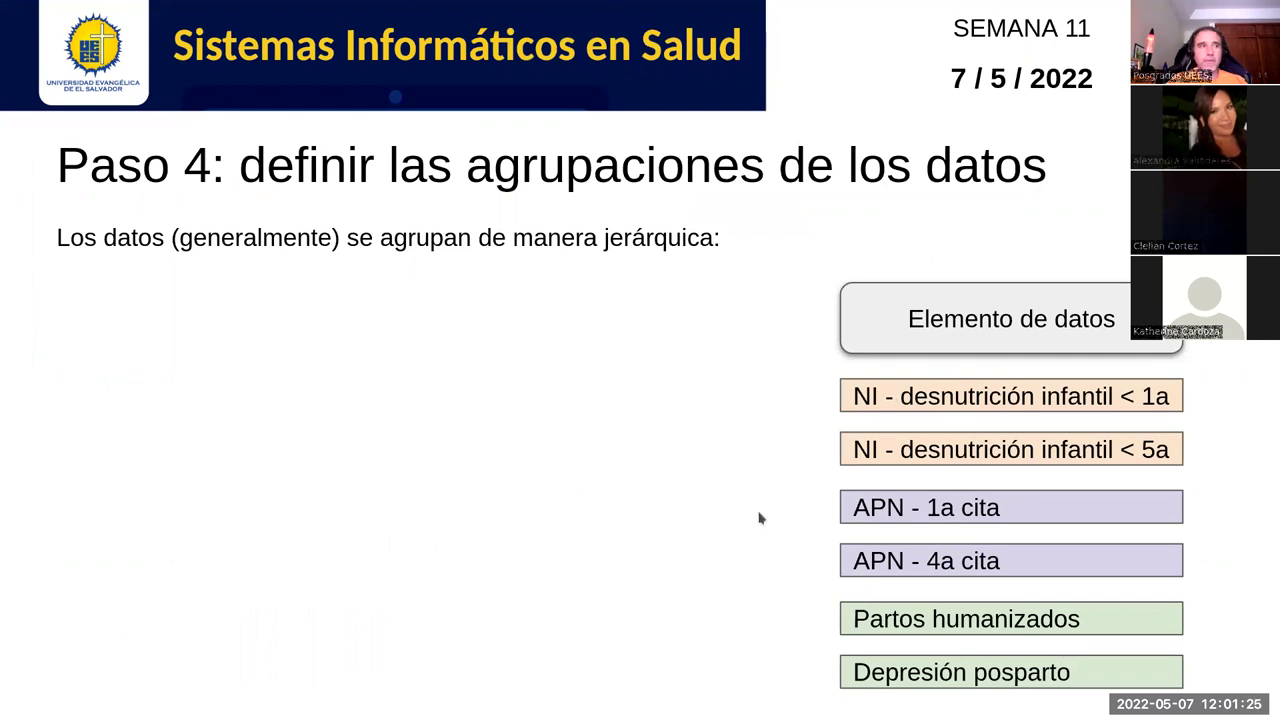
key("Right")
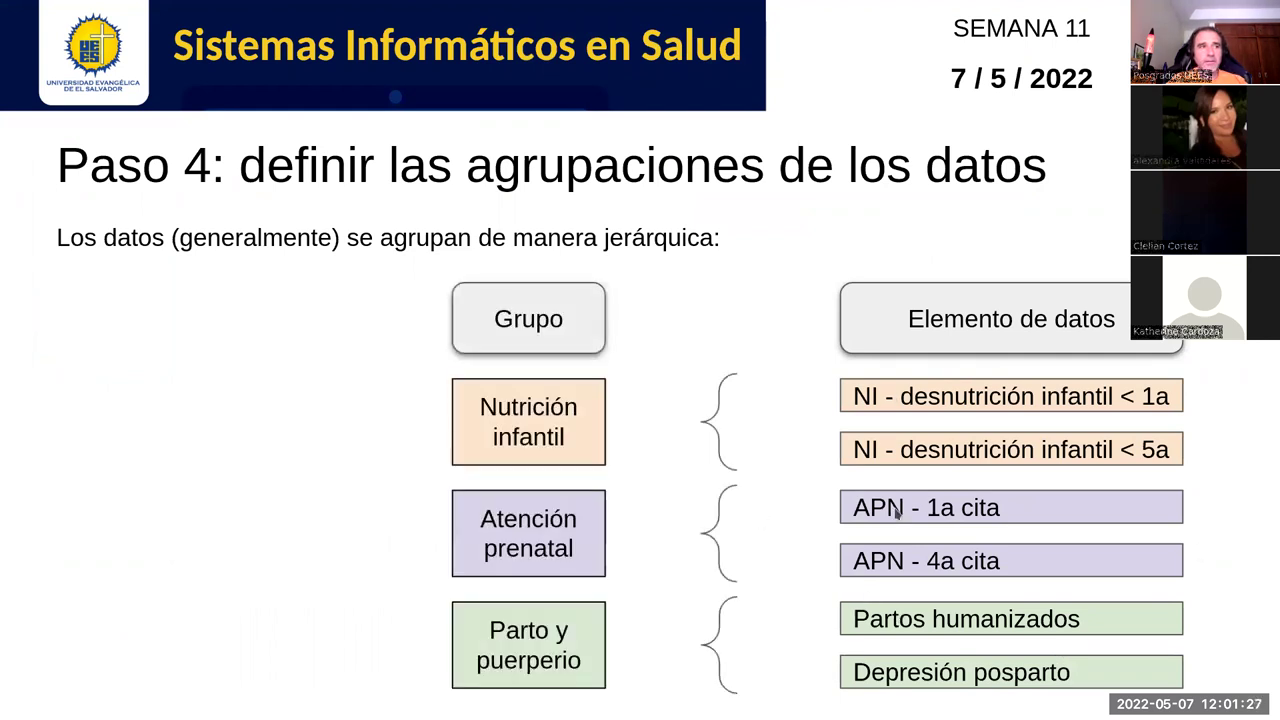
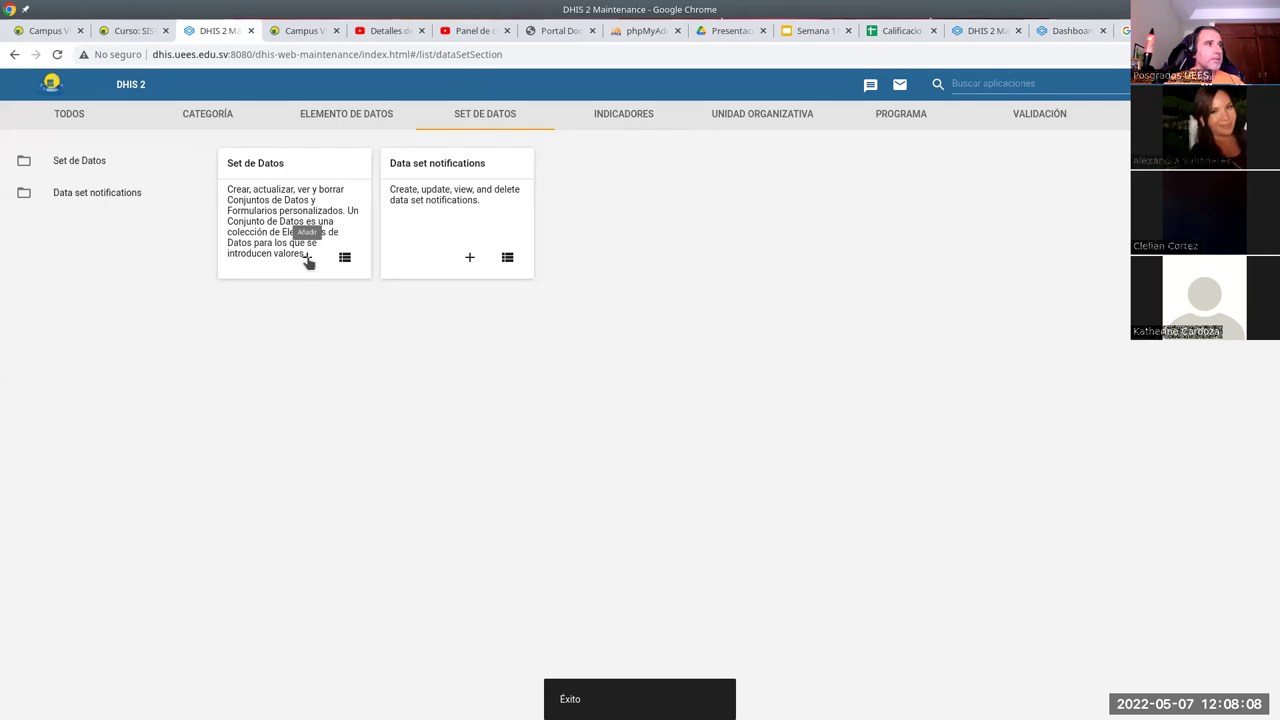
Start a new data set in DHIS 2 named "Programa materno infantil"
left_click(307, 258)
left_click(229, 283)
scroll(530, 362, "down", 1)
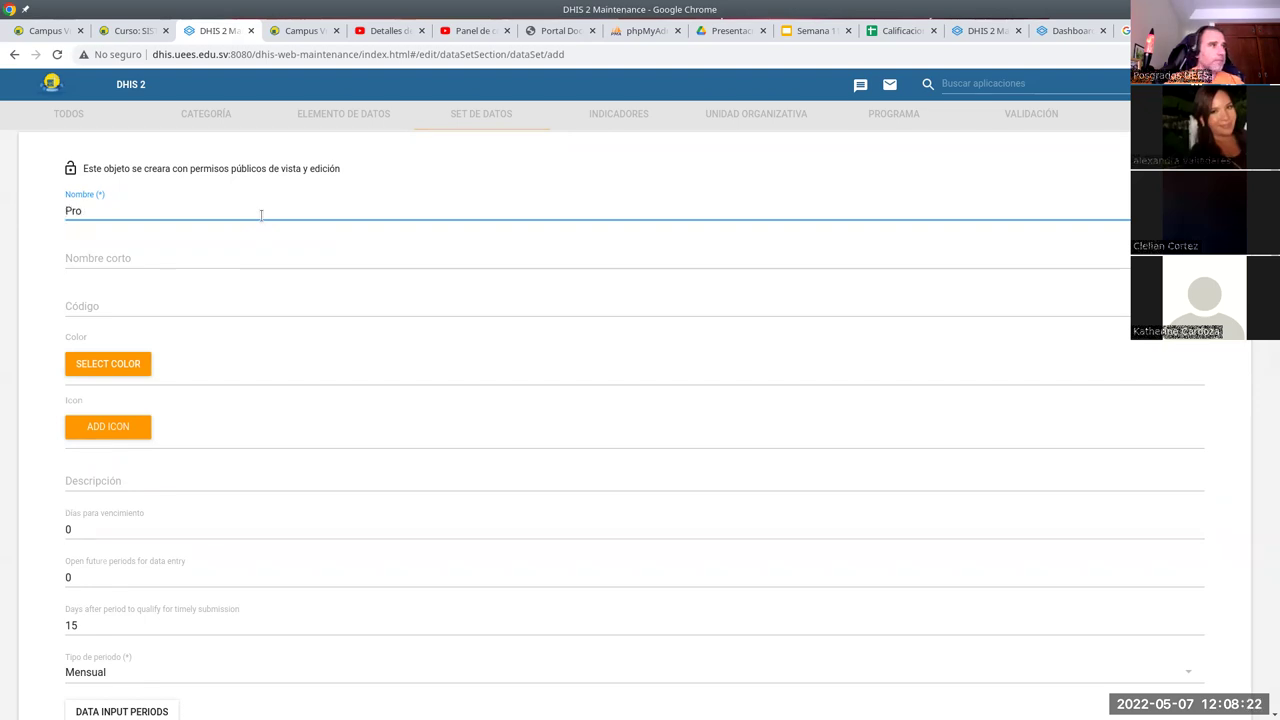
type("ama materno infantil")
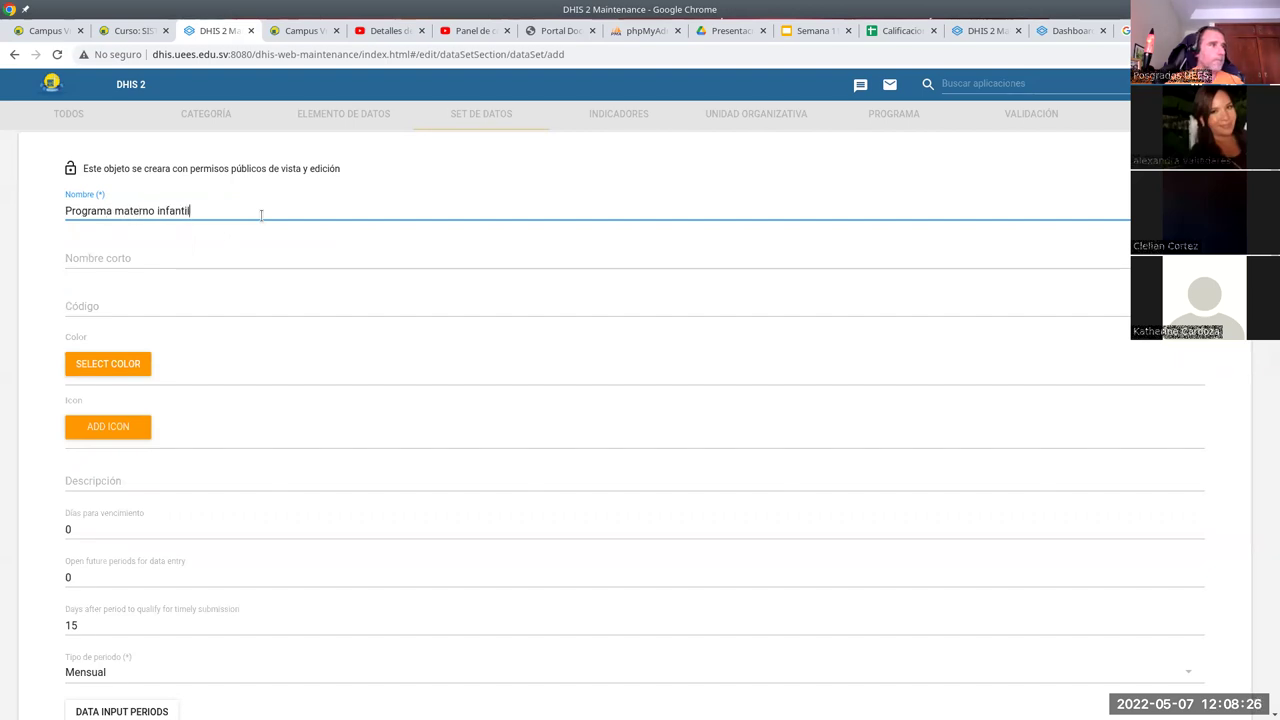
scroll(260, 470, "down", 1)
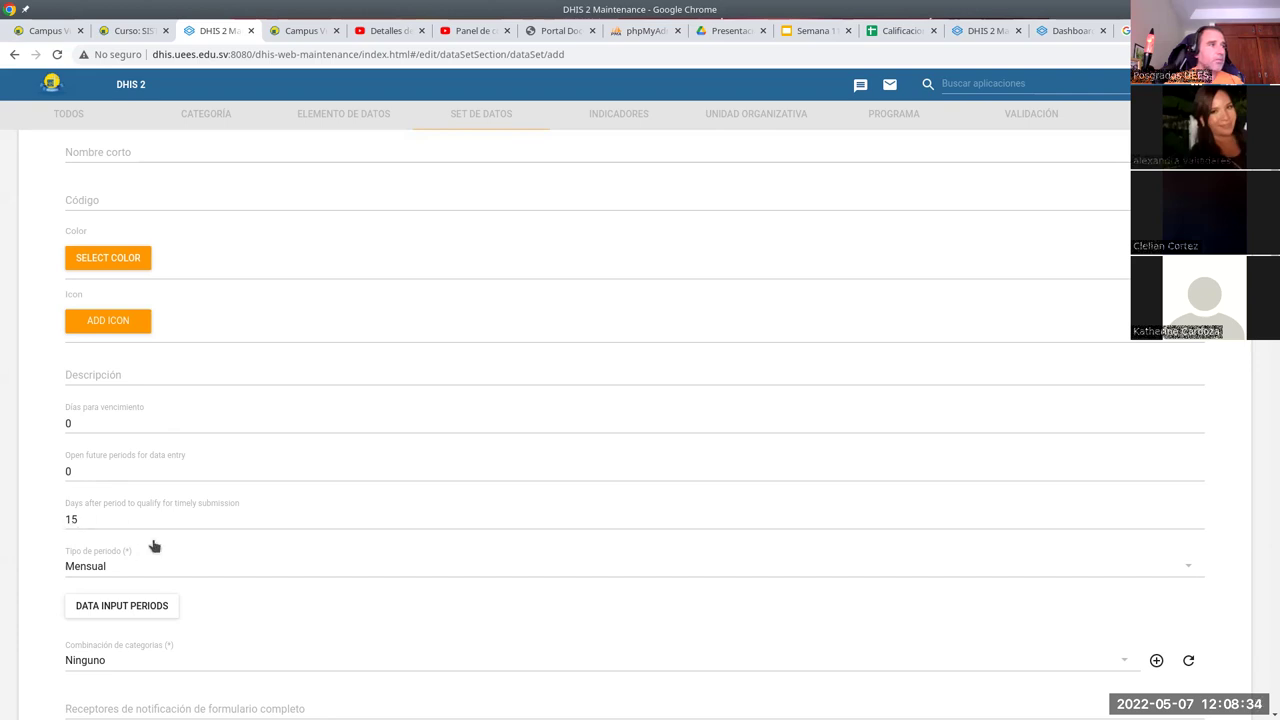
Set the data set's period type to Weekly starting Wednesday
left_click(106, 568)
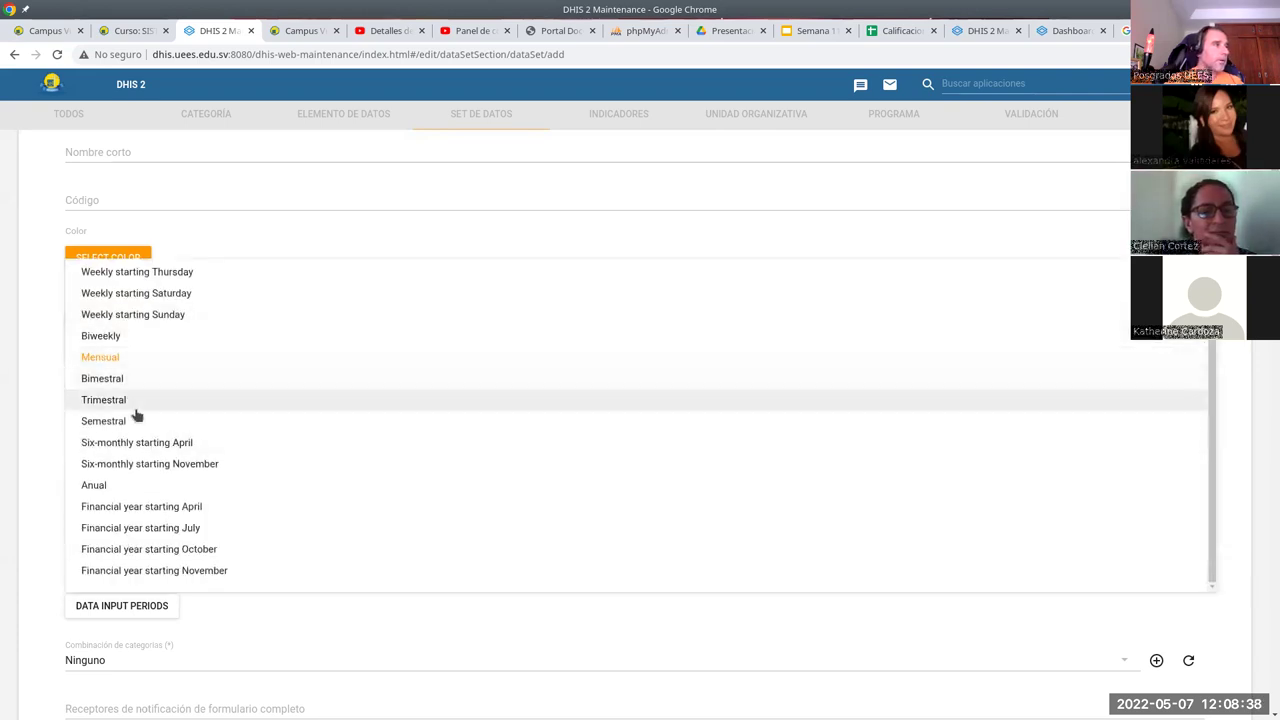
scroll(130, 380, "up", 2)
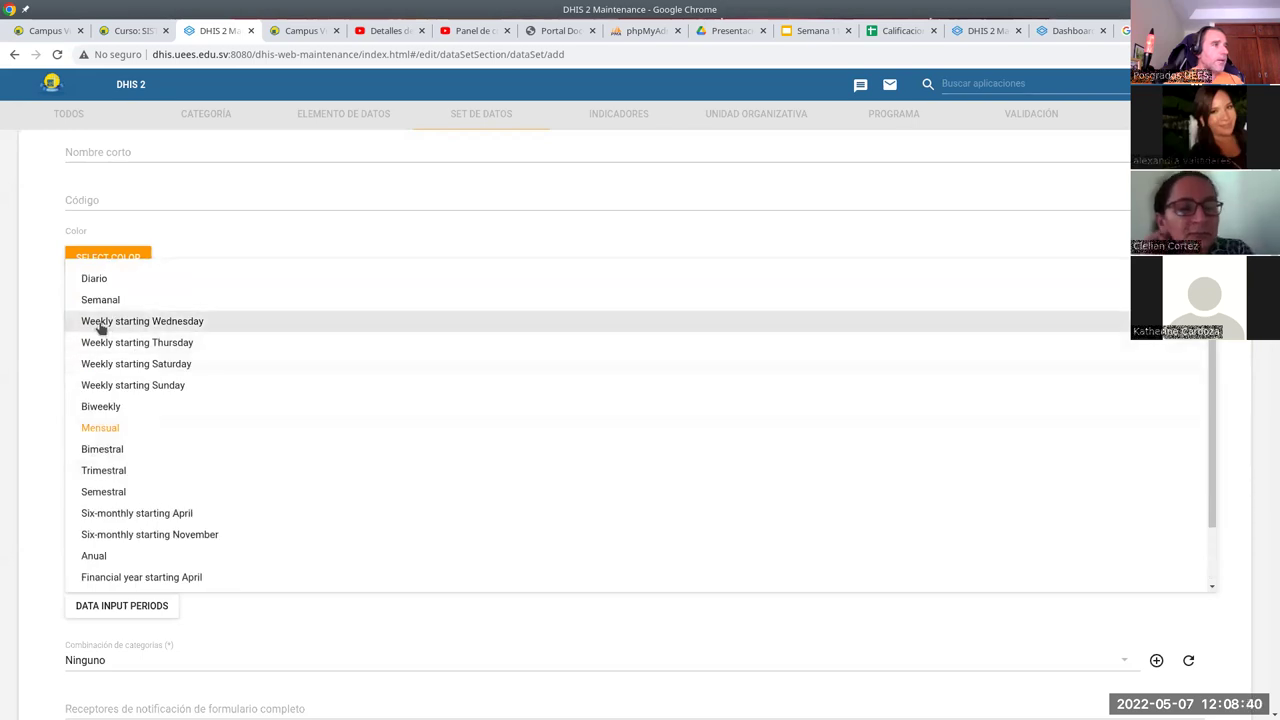
left_click(101, 328)
scroll(262, 578, "down", 2)
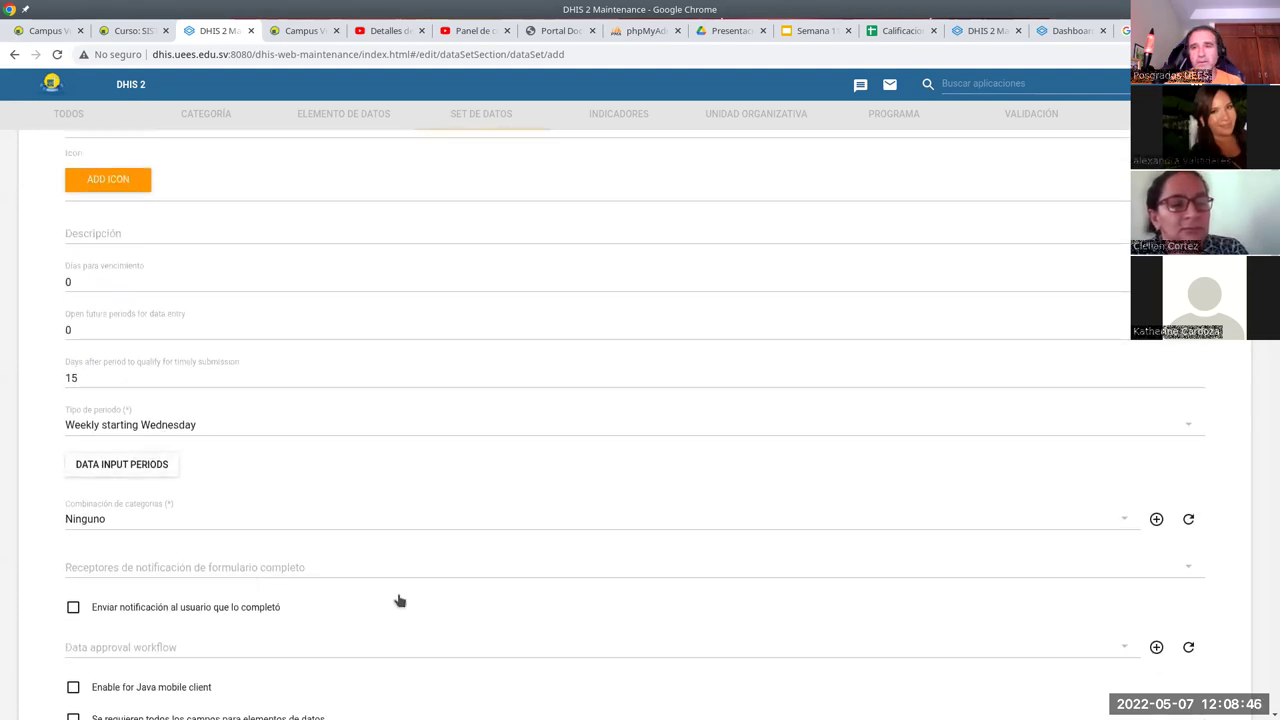
scroll(204, 548, "down", 1)
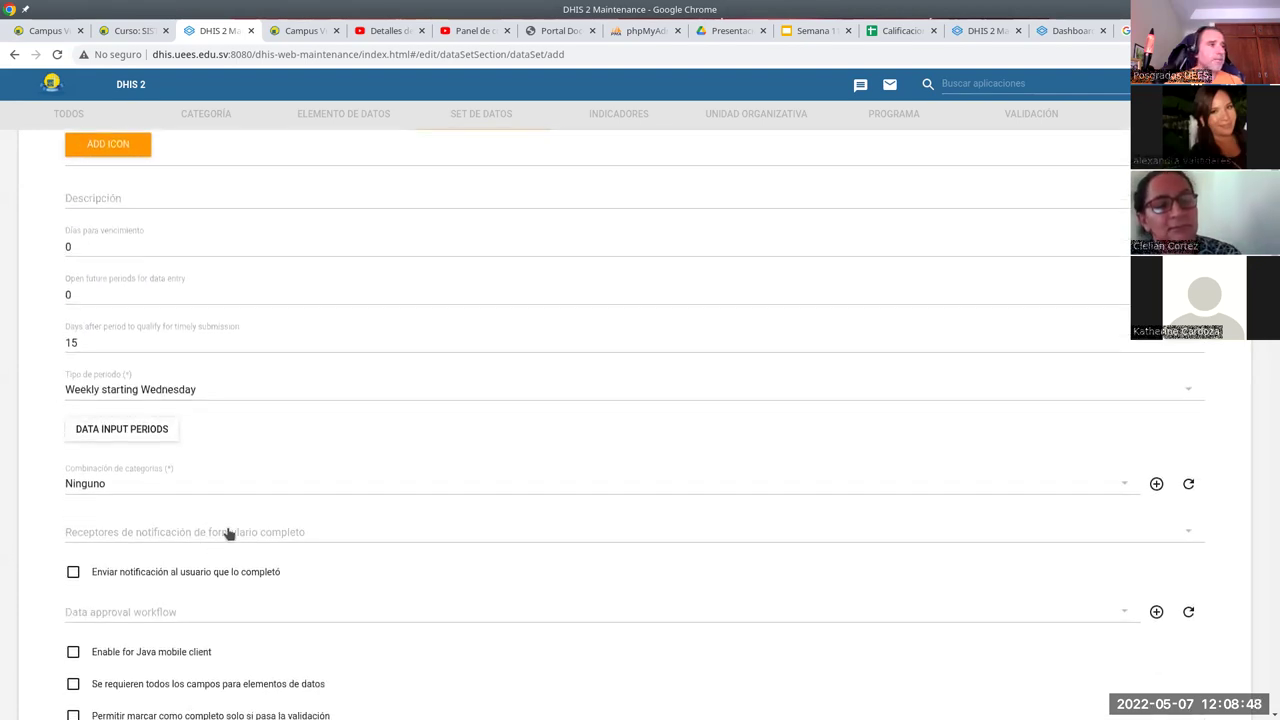
Assign all available data elements to the "Programa materno infantil" data set
scroll(126, 583, "down", 4)
scroll(204, 575, "down", 10)
scroll(206, 597, "down", 3)
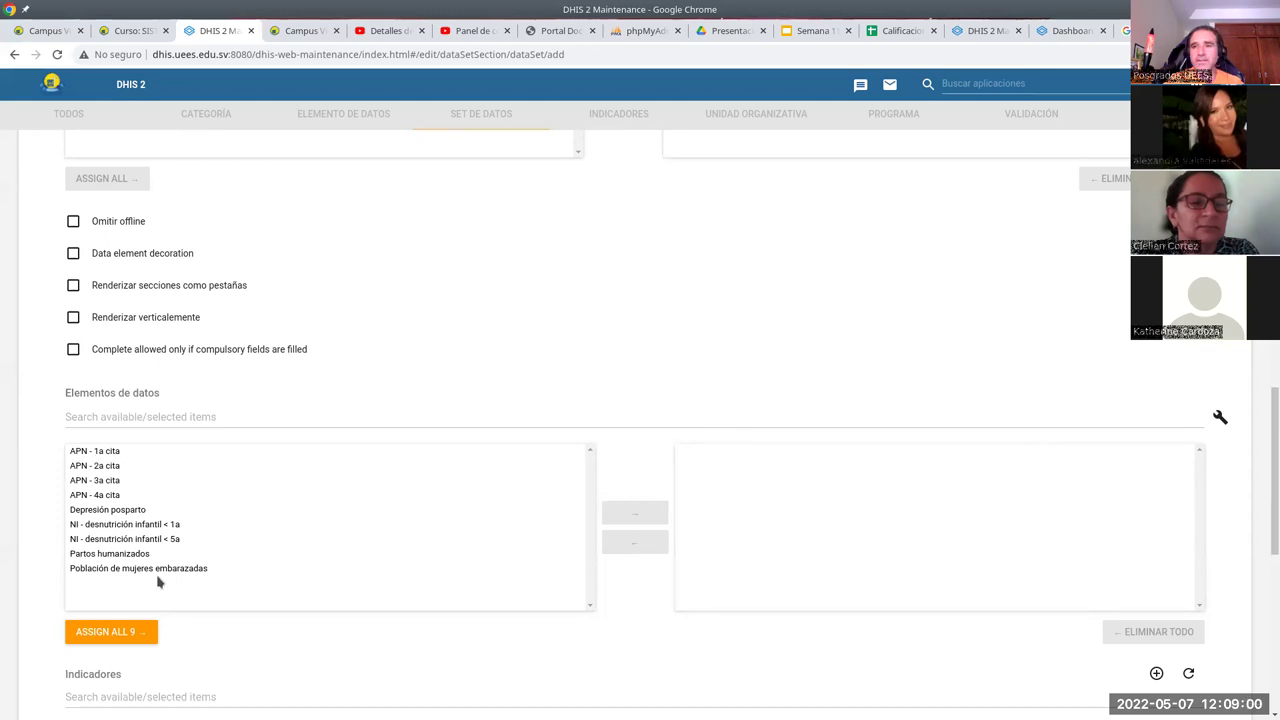
left_click(130, 640)
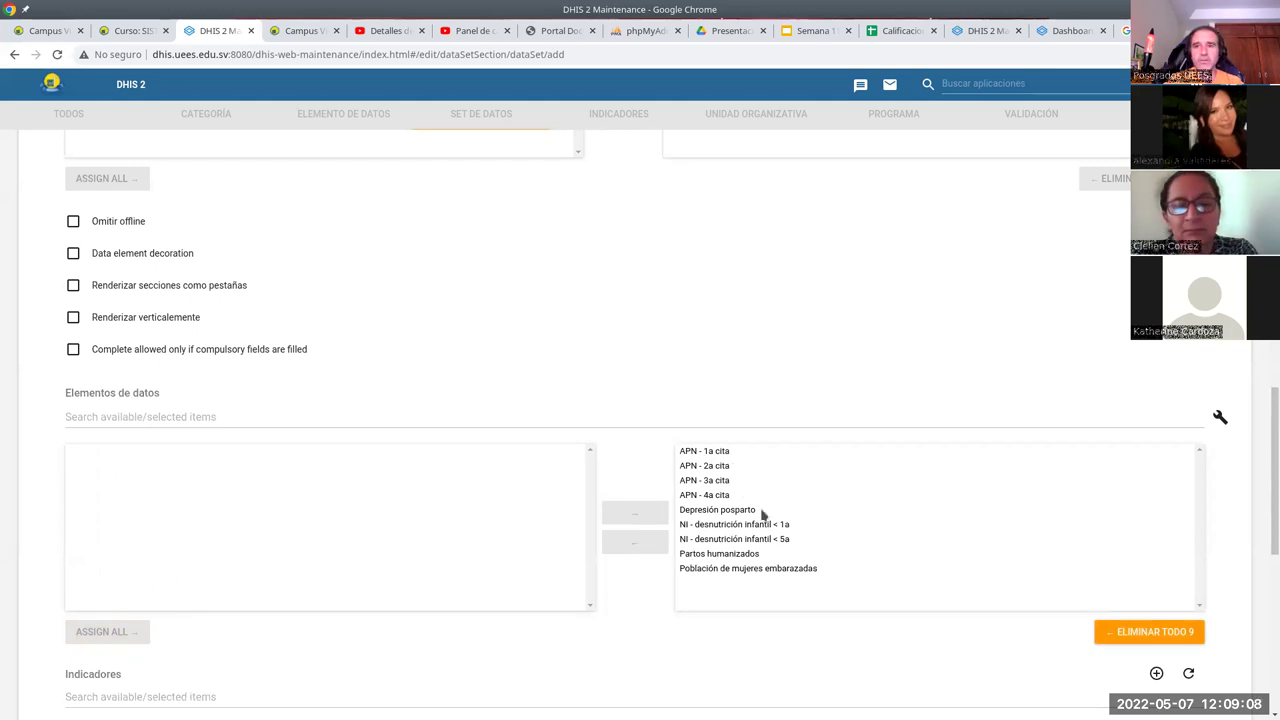
Expand Región Occidental, Departamento de Sonsonate, Acajutla, Izalco and Sonsonate in the data set's organisation unit tree
scroll(245, 660, "down", 2)
scroll(312, 600, "down", 2)
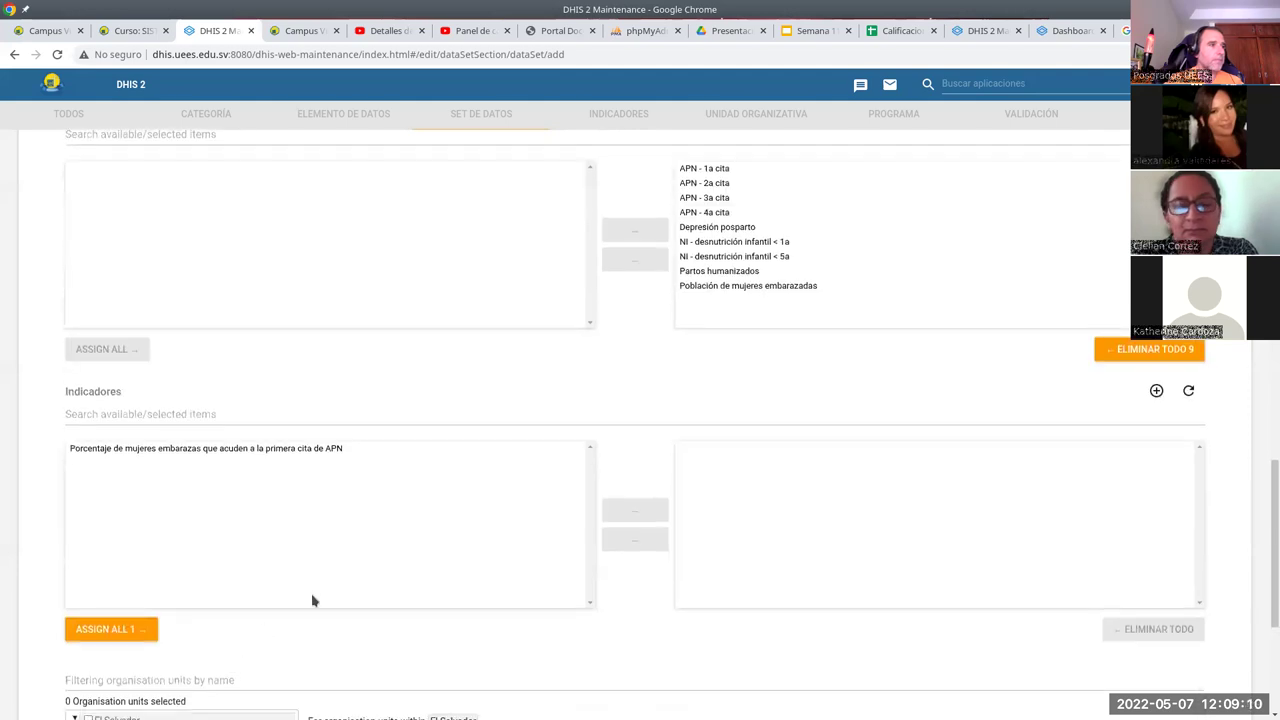
scroll(314, 580, "down", 2)
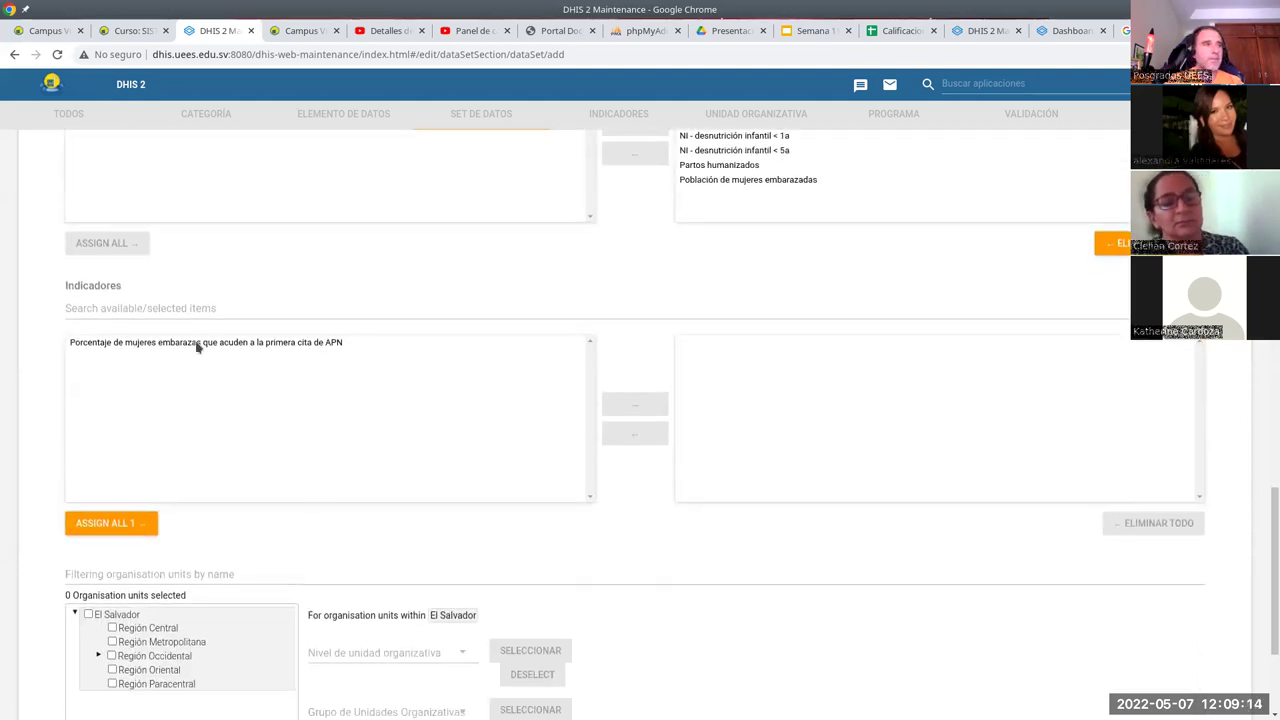
scroll(330, 512, "down", 4)
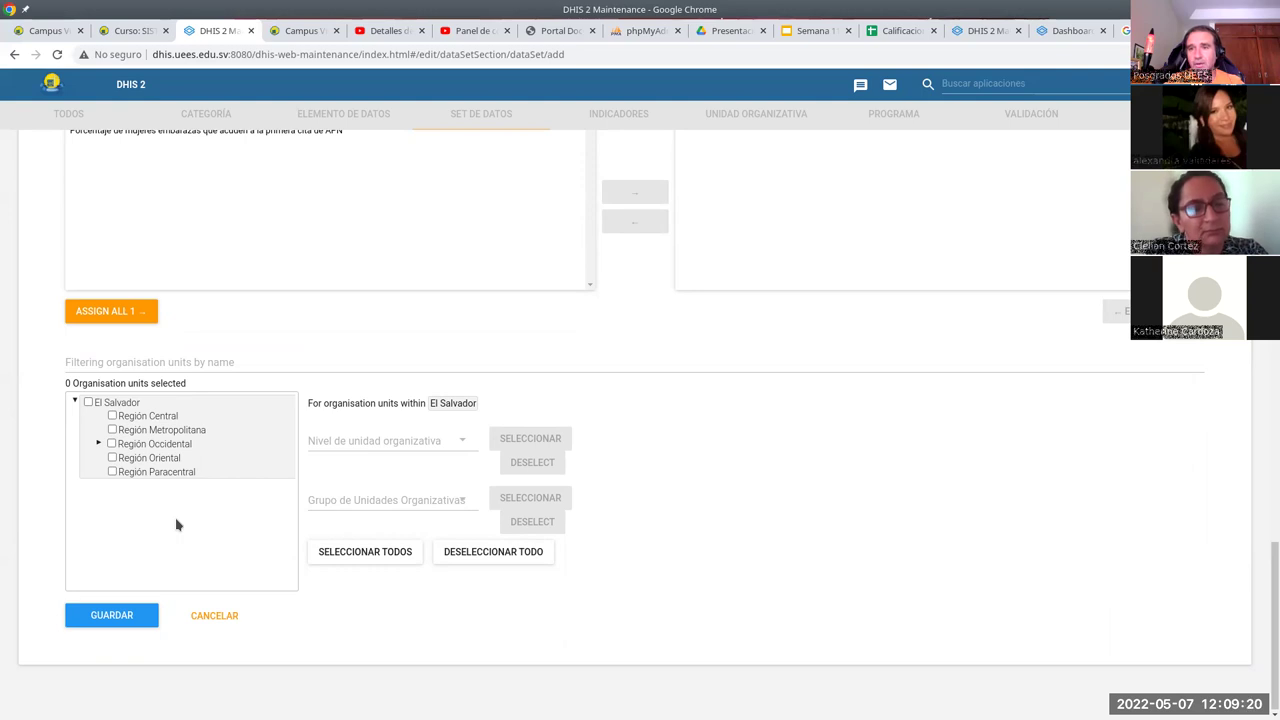
left_click(99, 444)
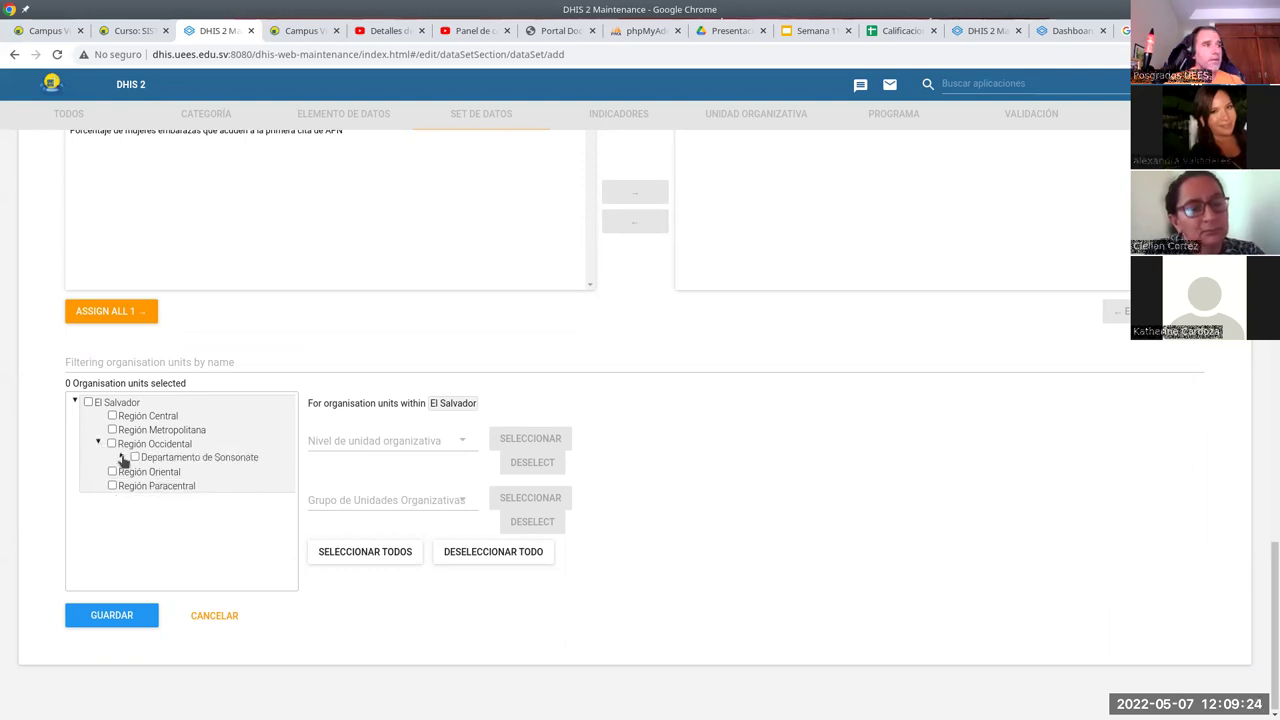
left_click(122, 457)
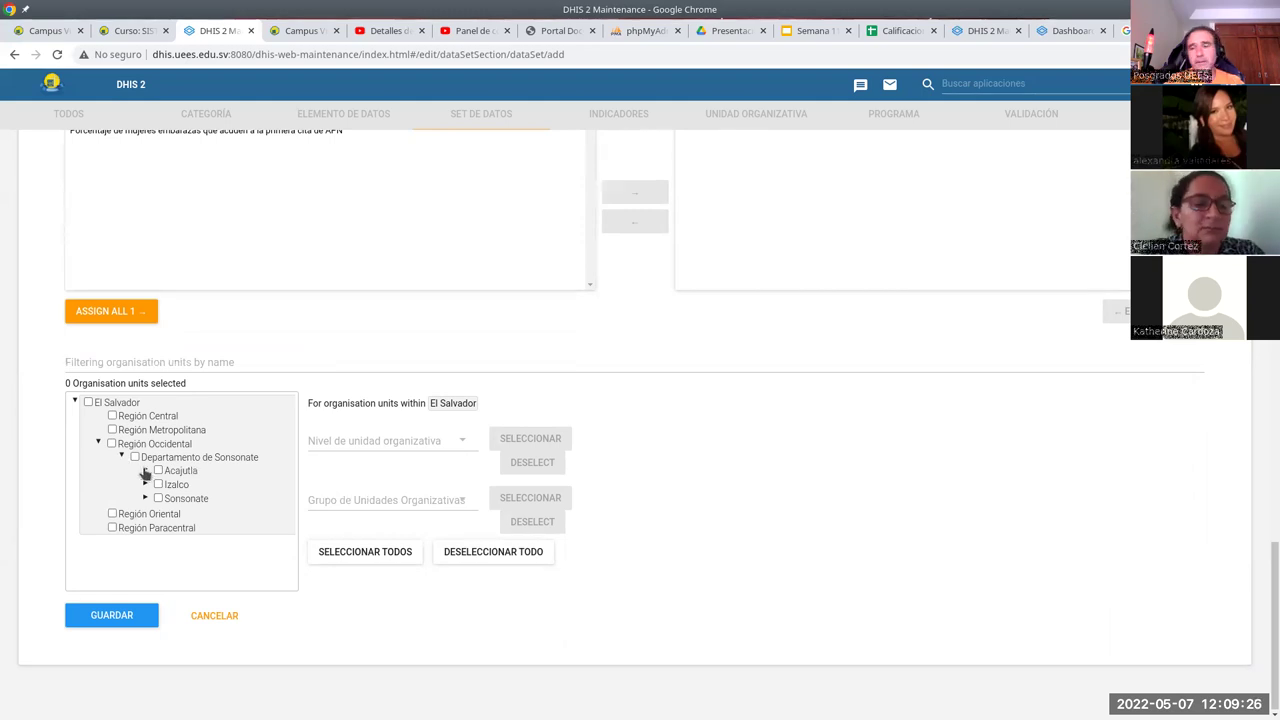
left_click(145, 470)
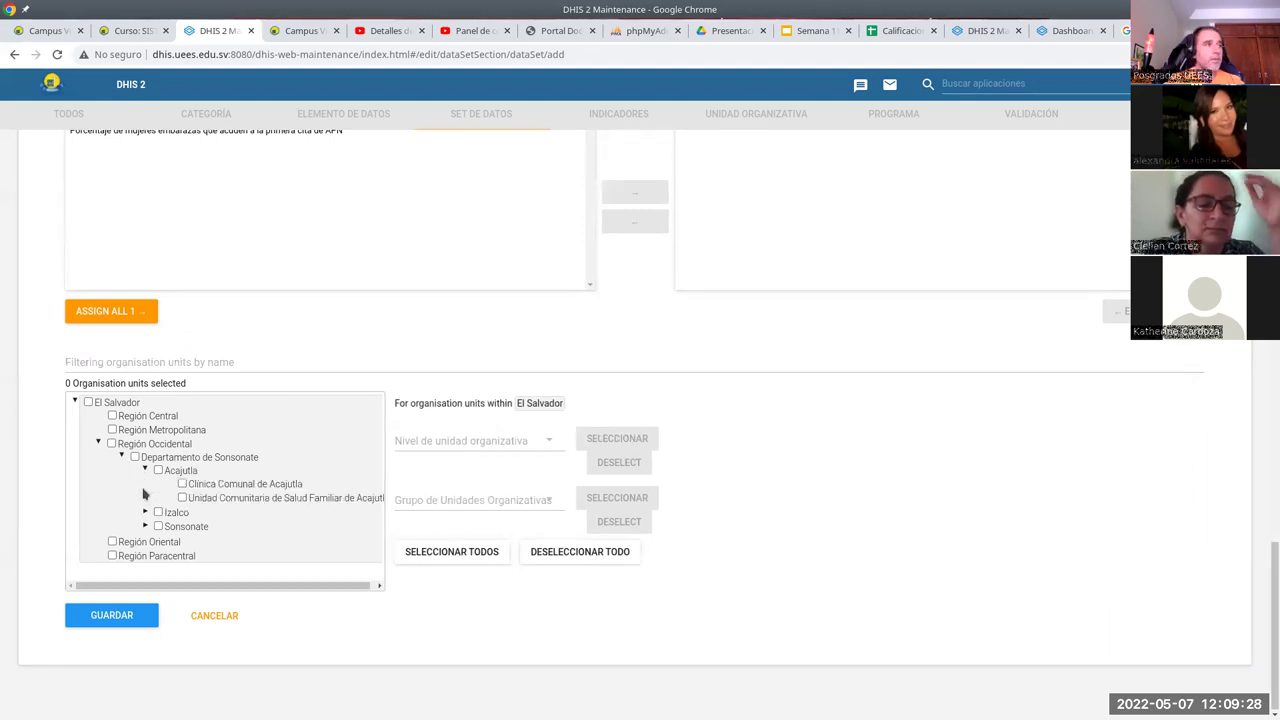
left_click(145, 512)
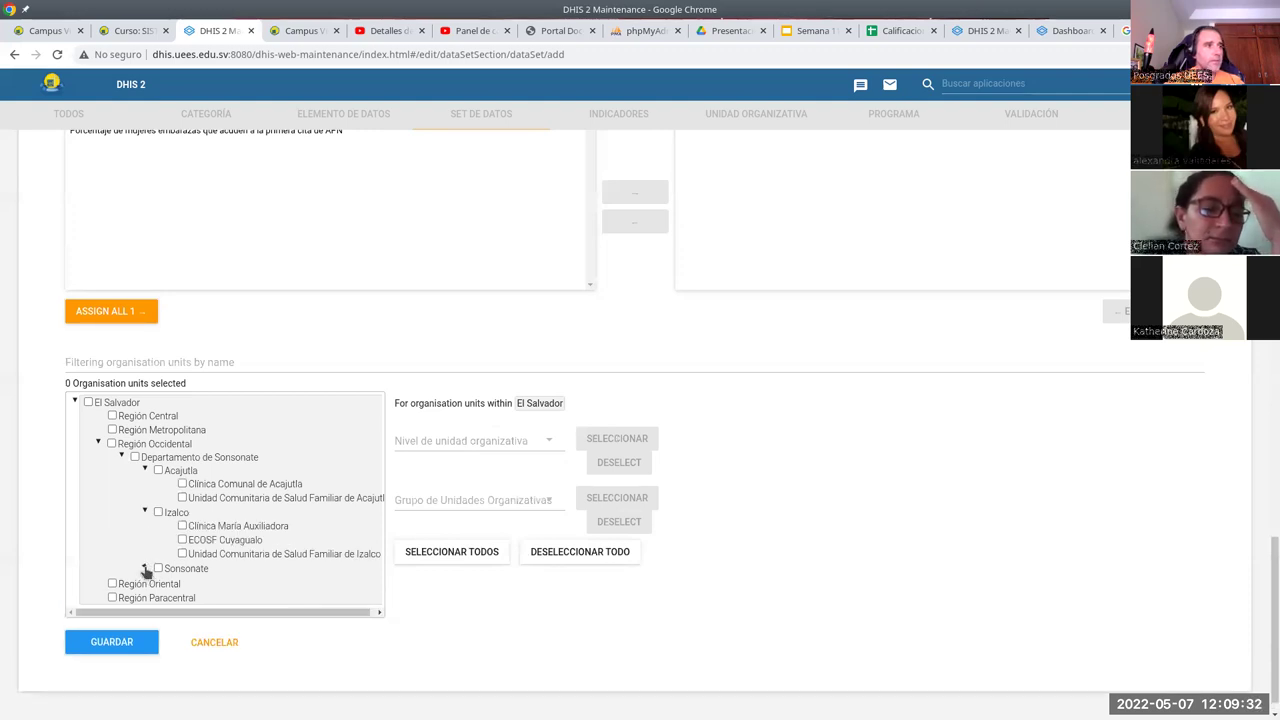
left_click(145, 568)
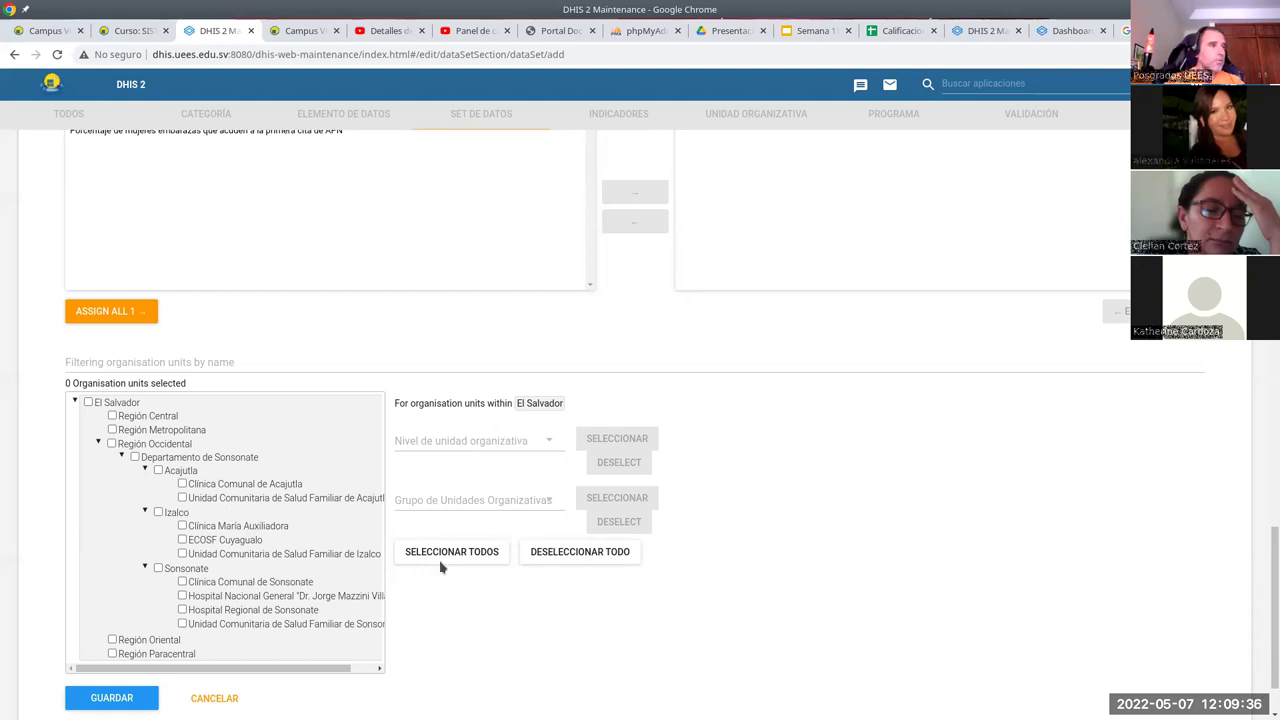
Select all organisation units of the Local level within El Salvador for the data set
left_click(455, 505)
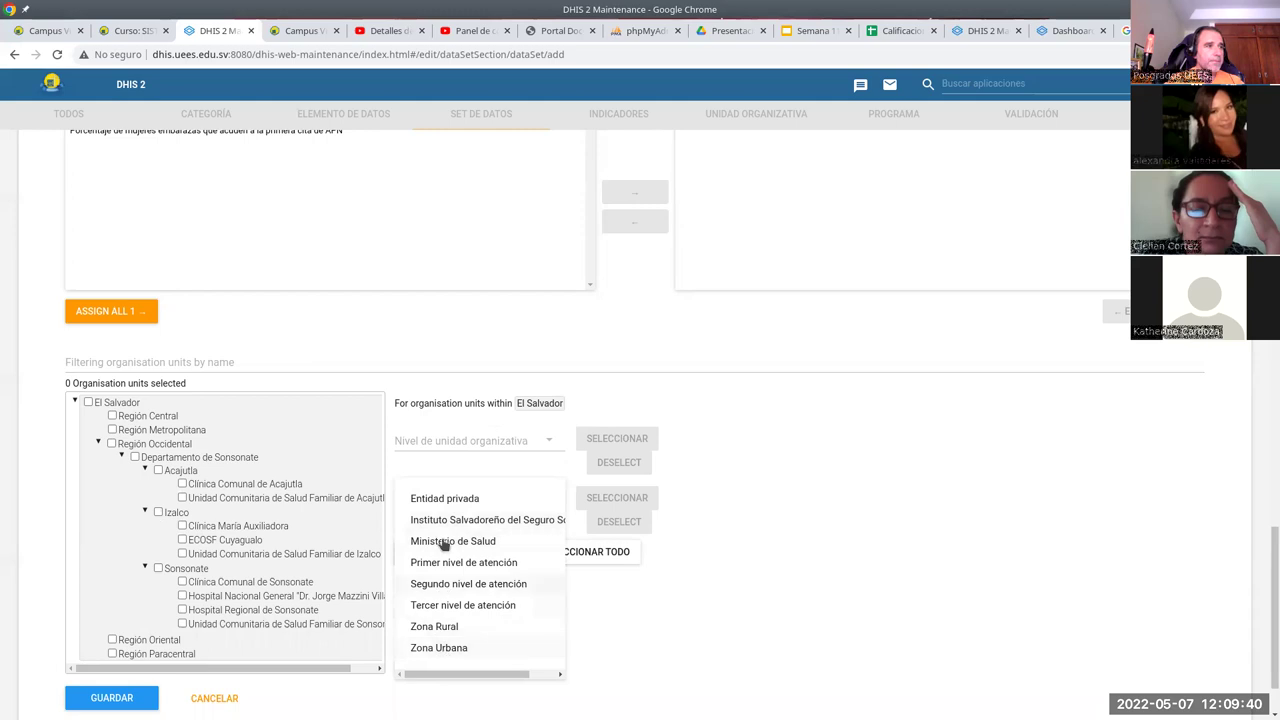
left_click(468, 450)
left_click(467, 450)
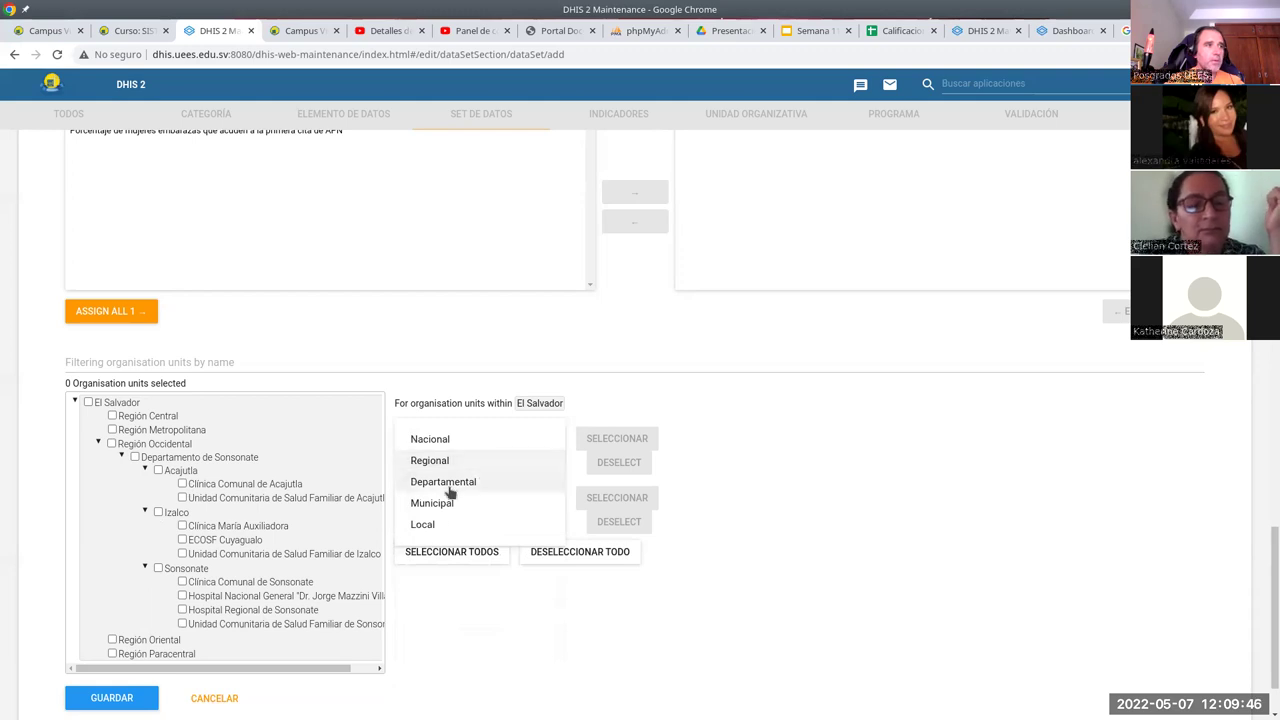
left_click(437, 528)
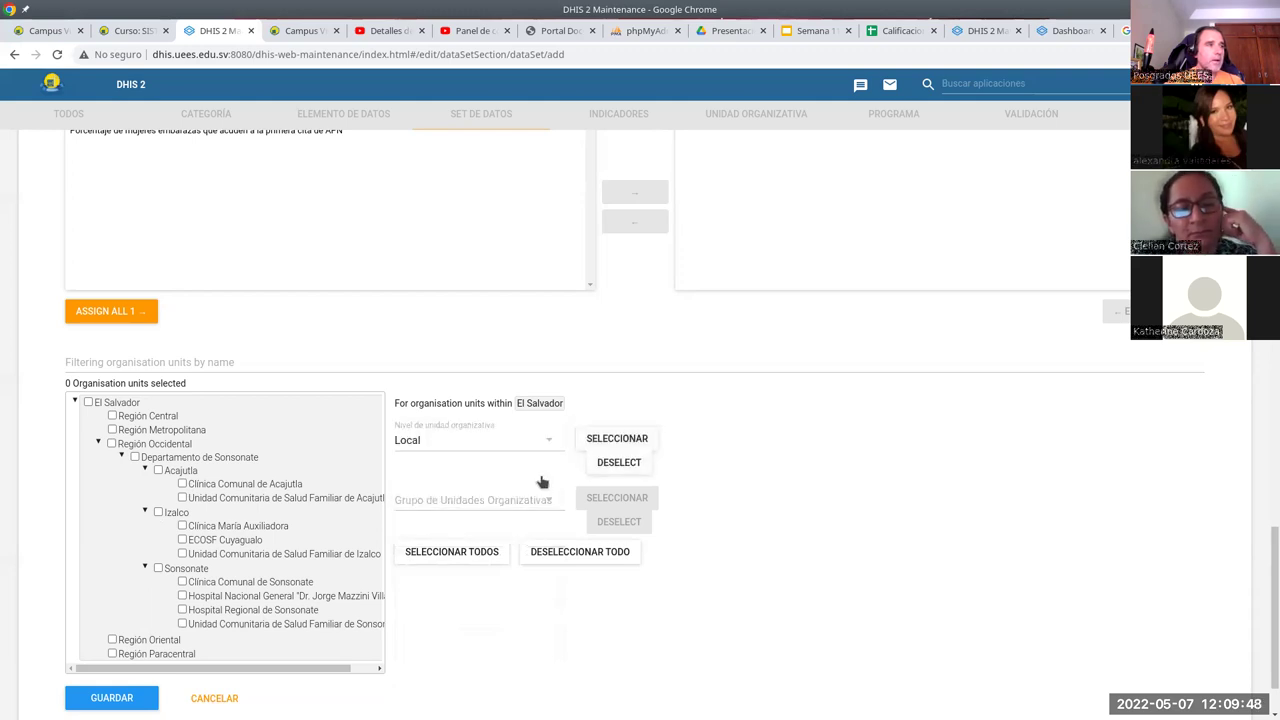
left_click(604, 441)
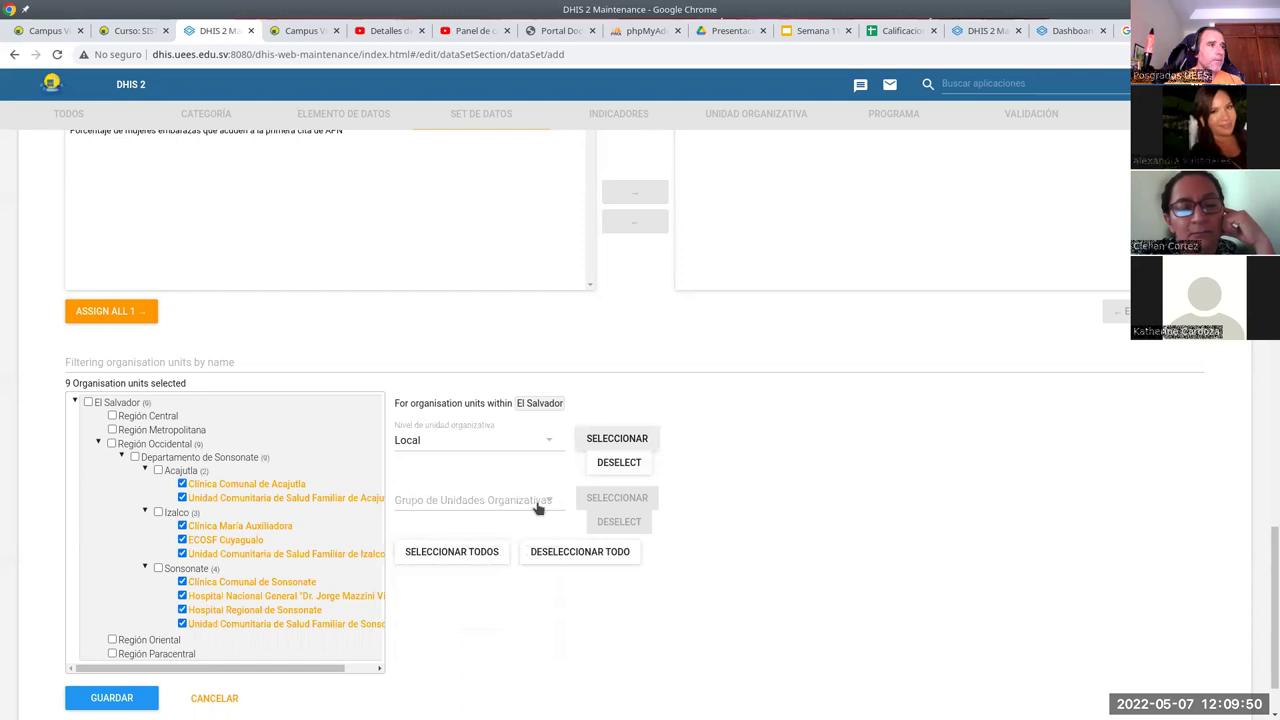
Exclude Clínica María Auxiliadora in Izalco from the selected organisation units and save the data set
left_click(182, 526)
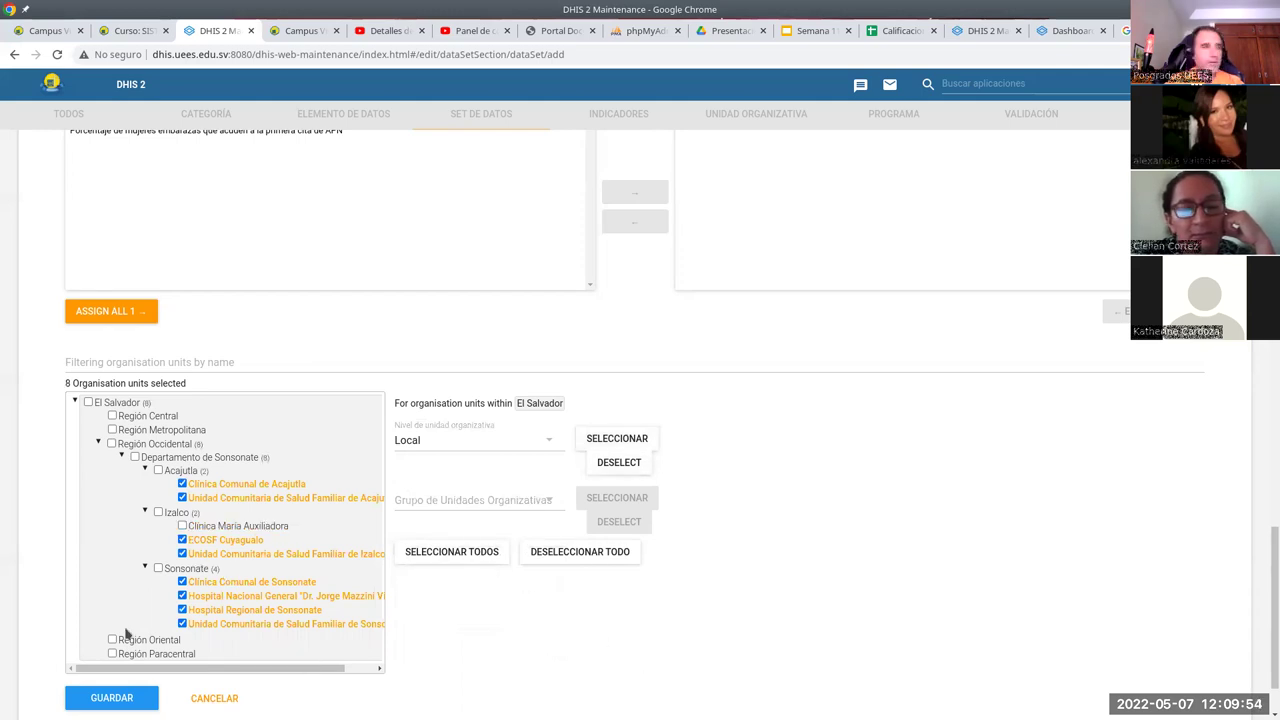
scroll(148, 660, "down", 1)
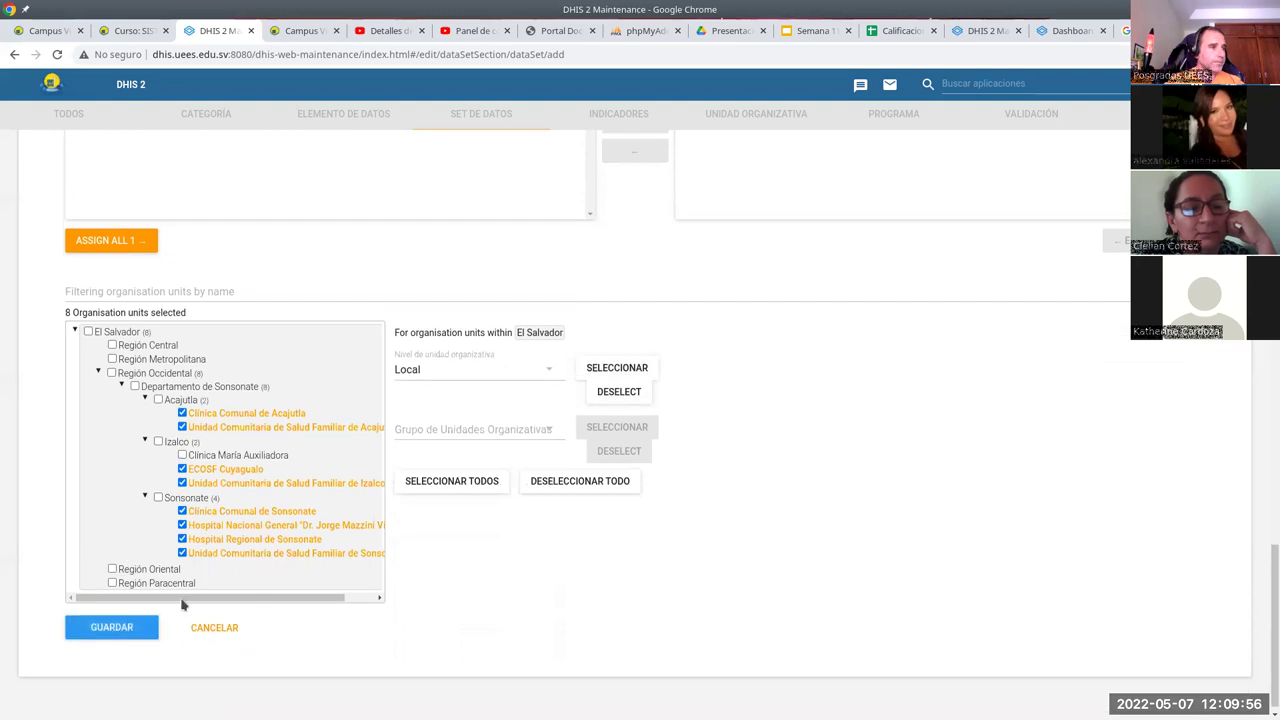
left_click(137, 624)
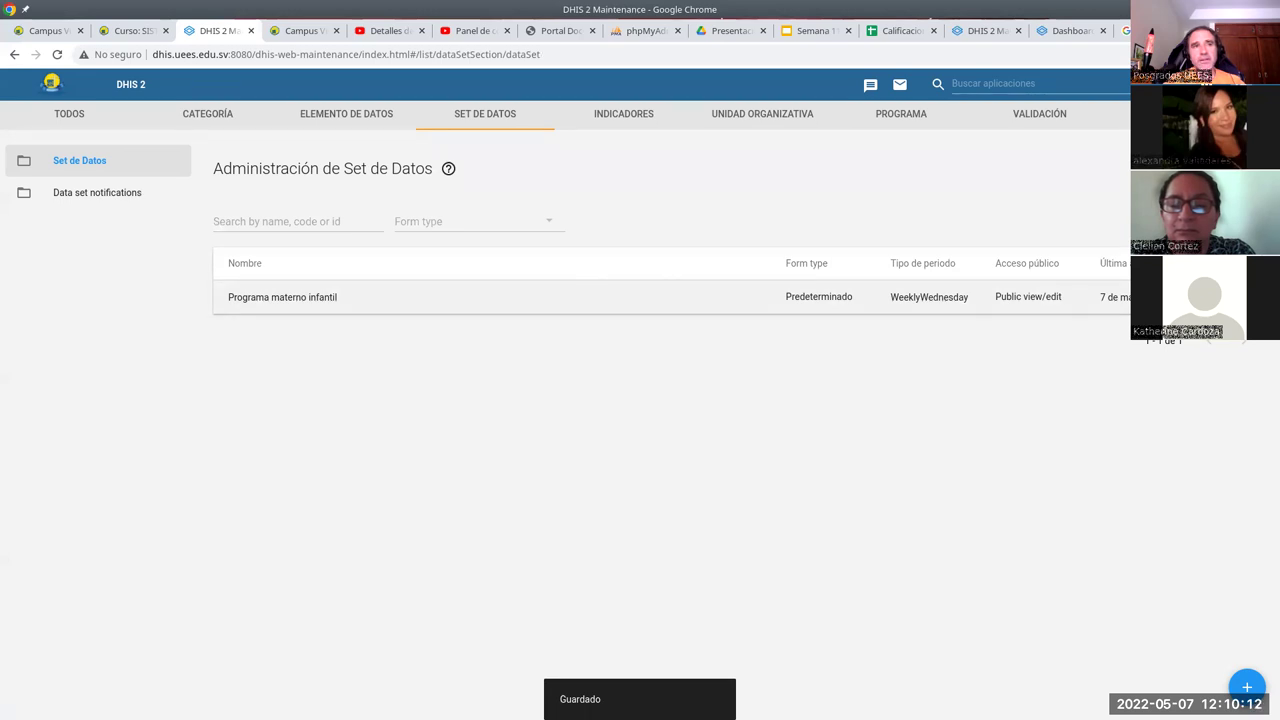
Add a section named "Parto y puerperio" to the "Programa materno infantil" data set, showing row and column totals
left_click(976, 297)
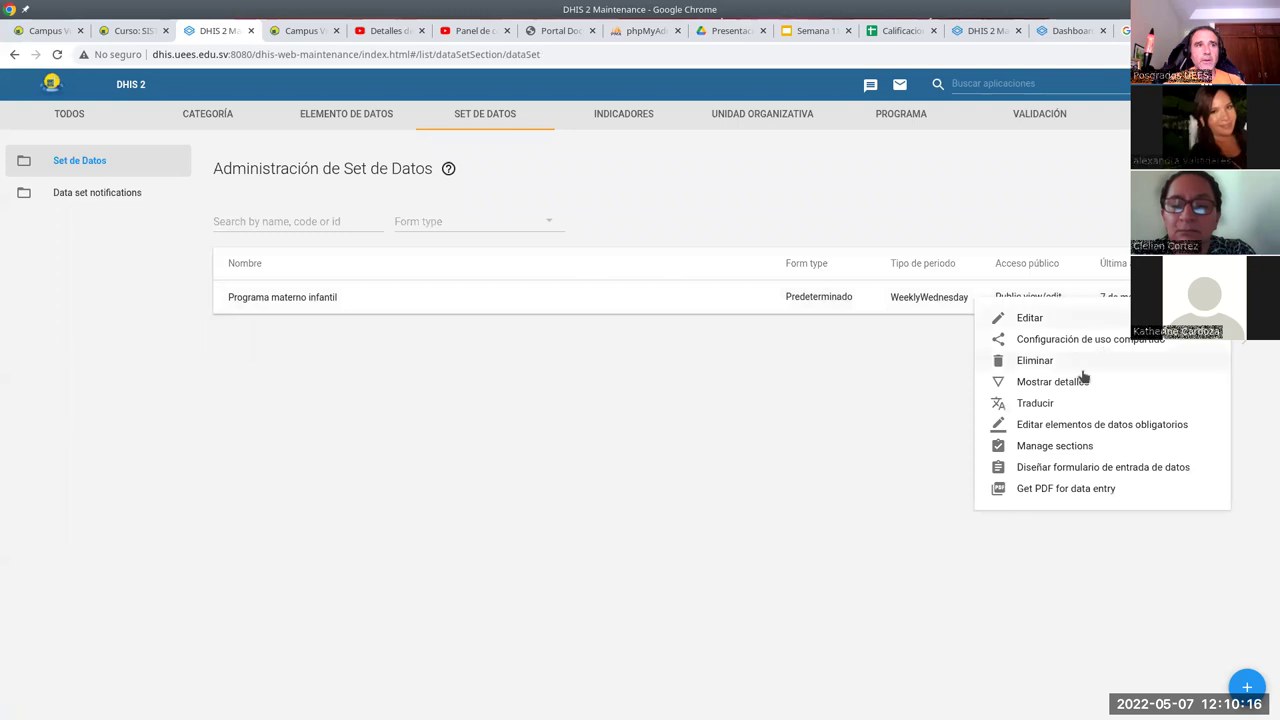
left_click(1064, 447)
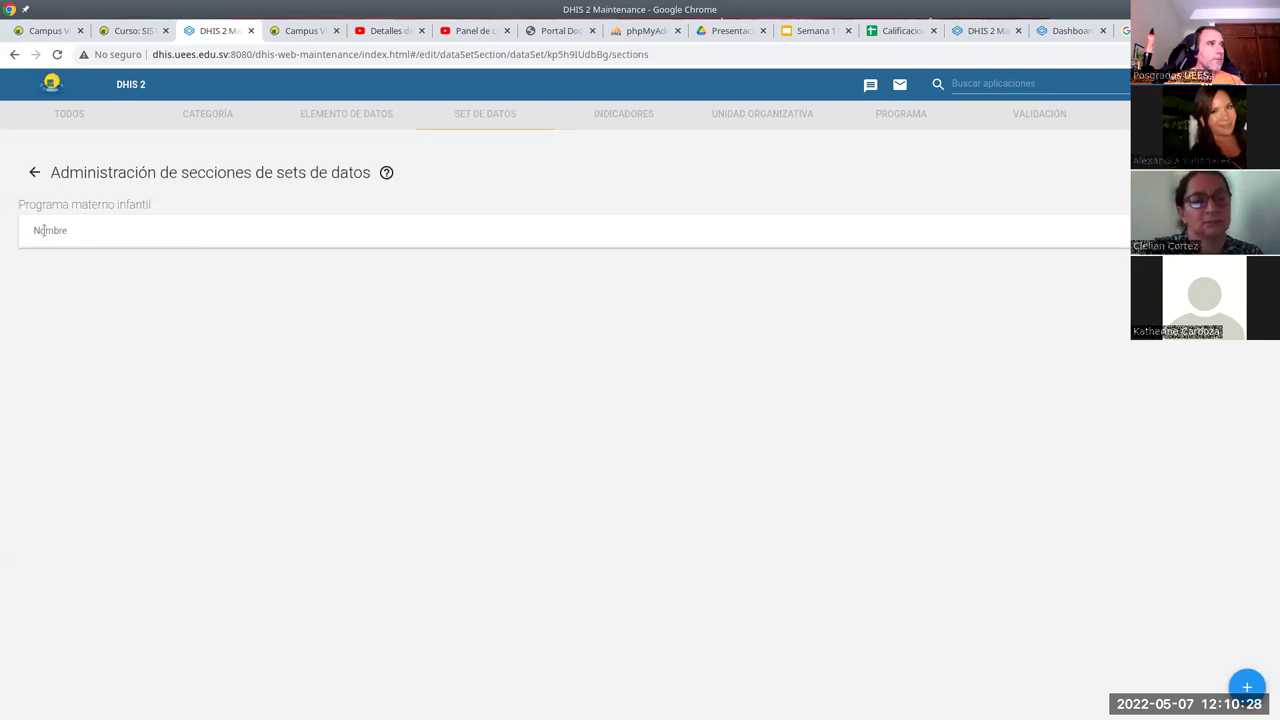
left_click(1242, 686)
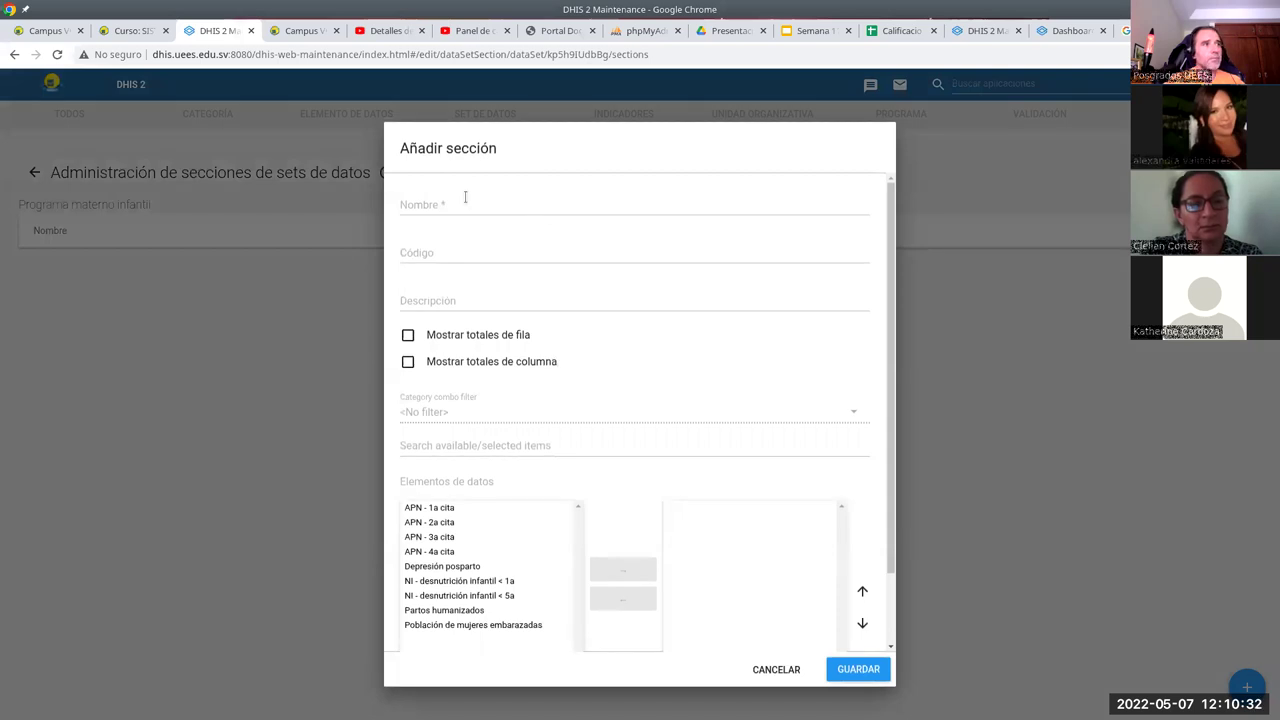
left_click(461, 205)
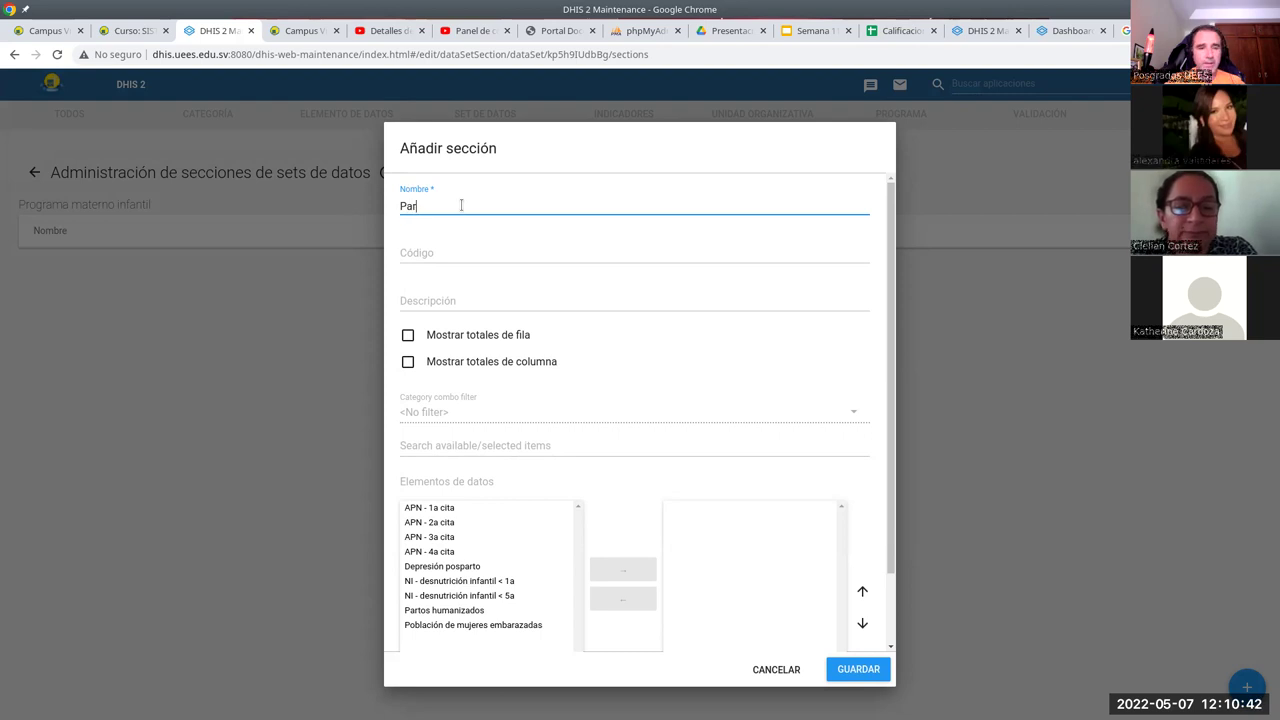
type("puerperio")
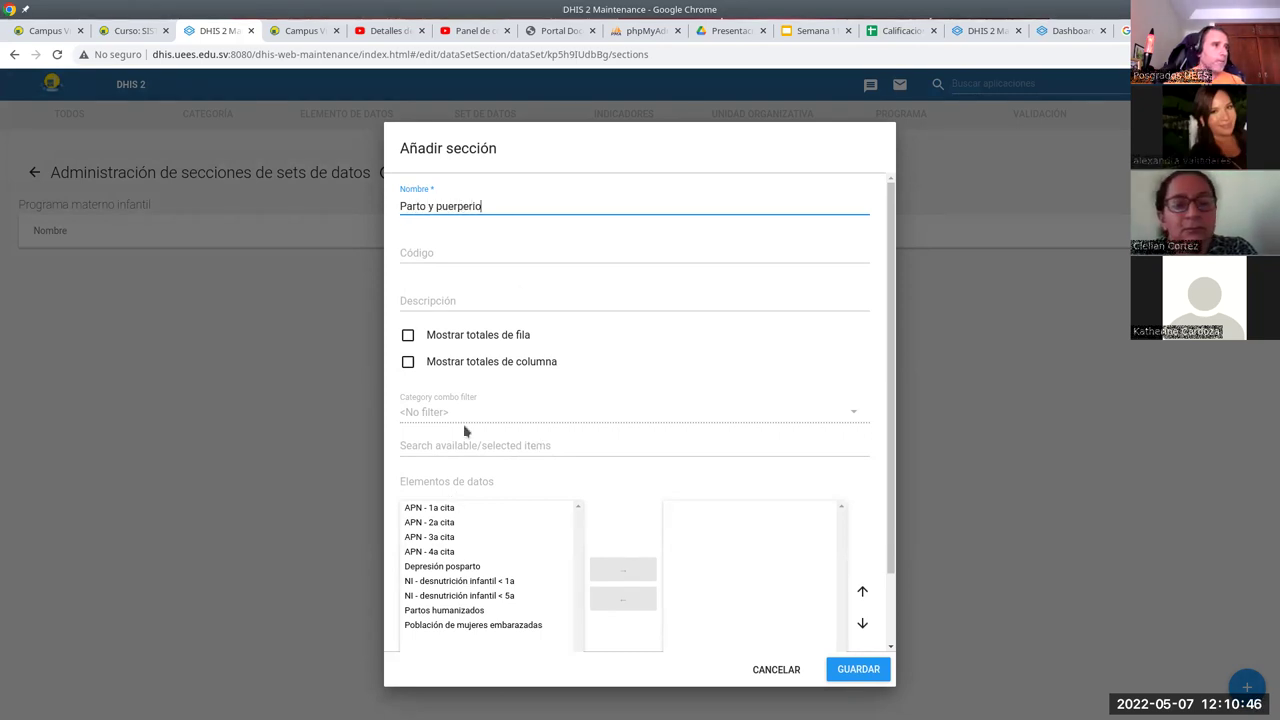
left_click(408, 338)
left_click(408, 364)
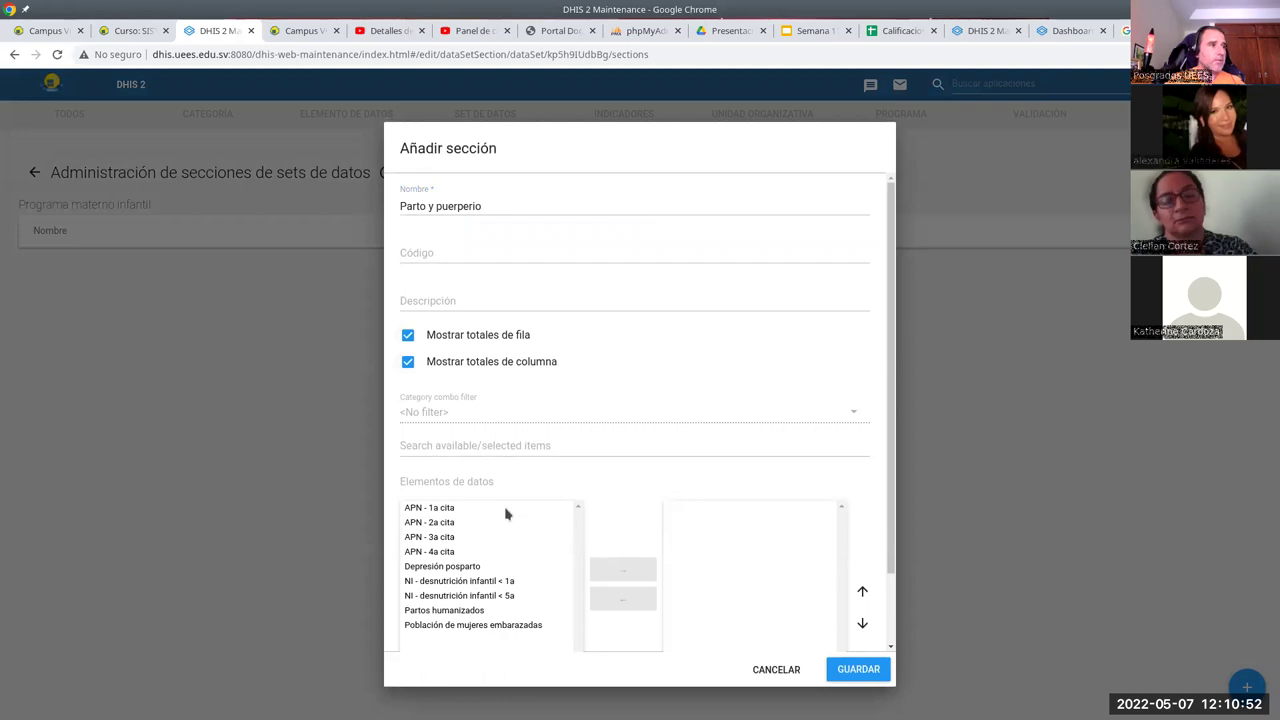
Assign the data elements Depresión posparto and Partos humanizados to the "Parto y puerperio" section and save it
left_click_drag(478, 568, 475, 582)
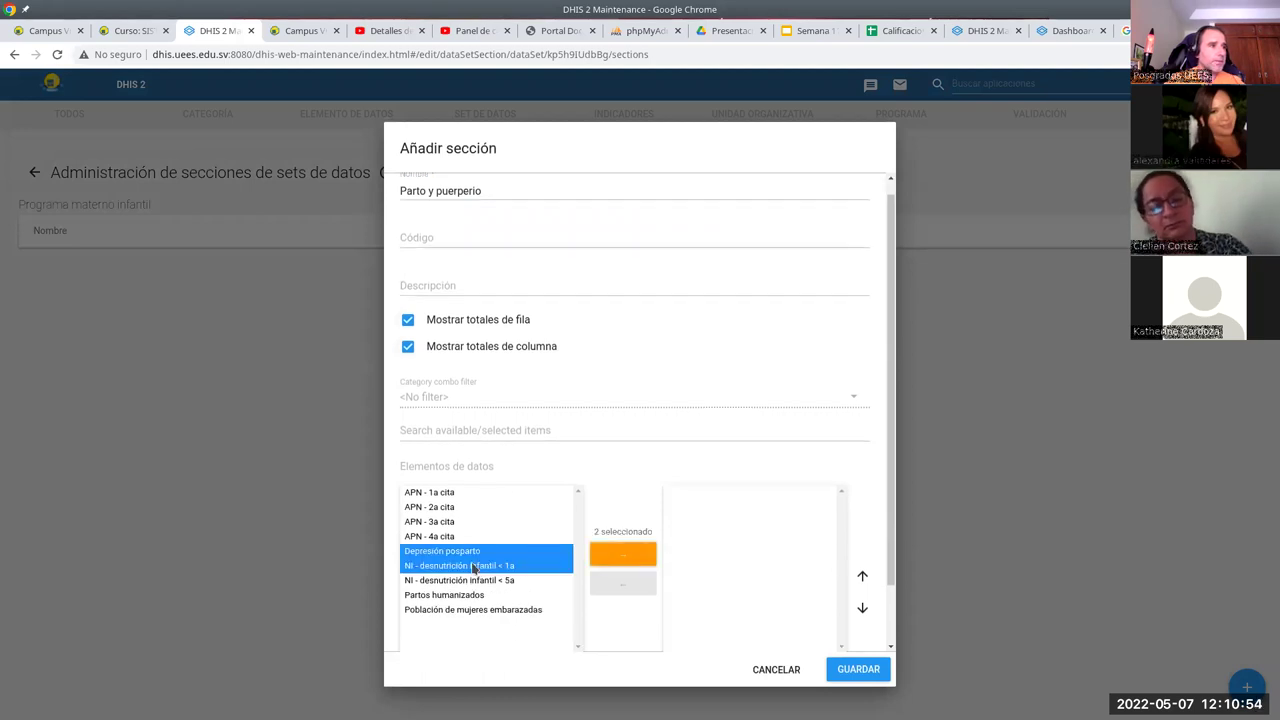
left_click(476, 566, "ctrl")
left_click(468, 596, "ctrl")
left_click(630, 550)
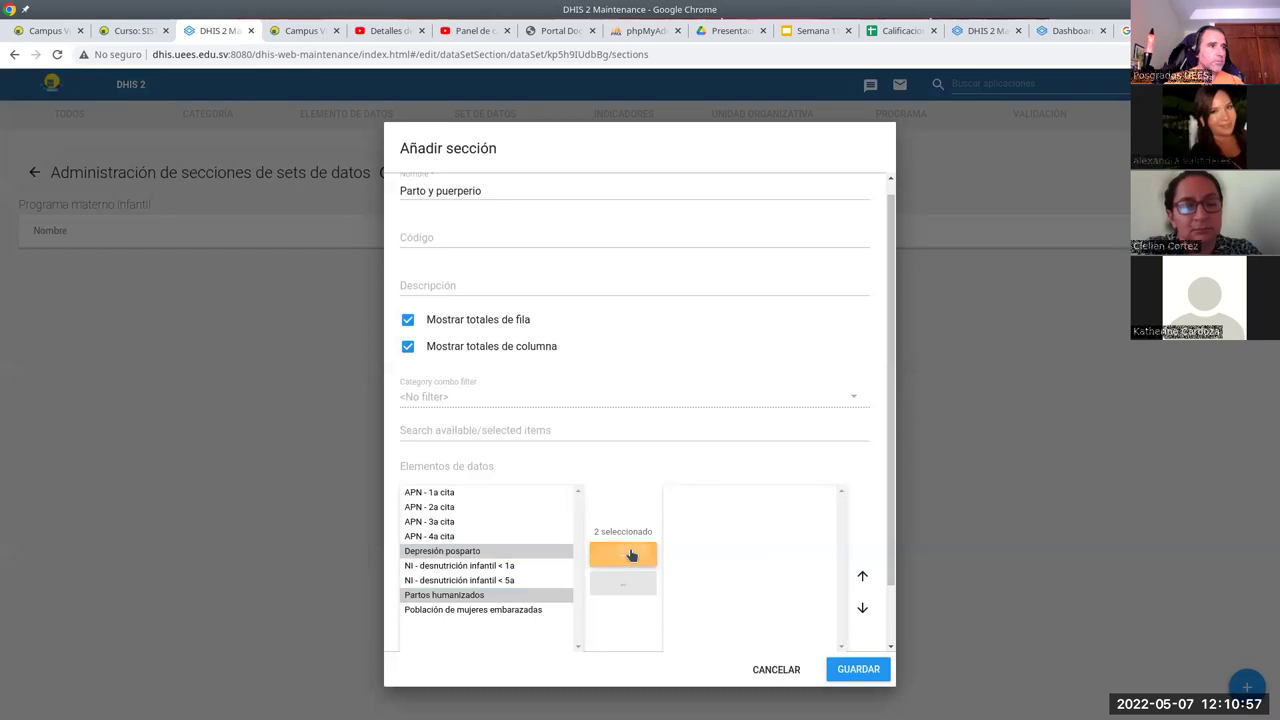
left_click(856, 670)
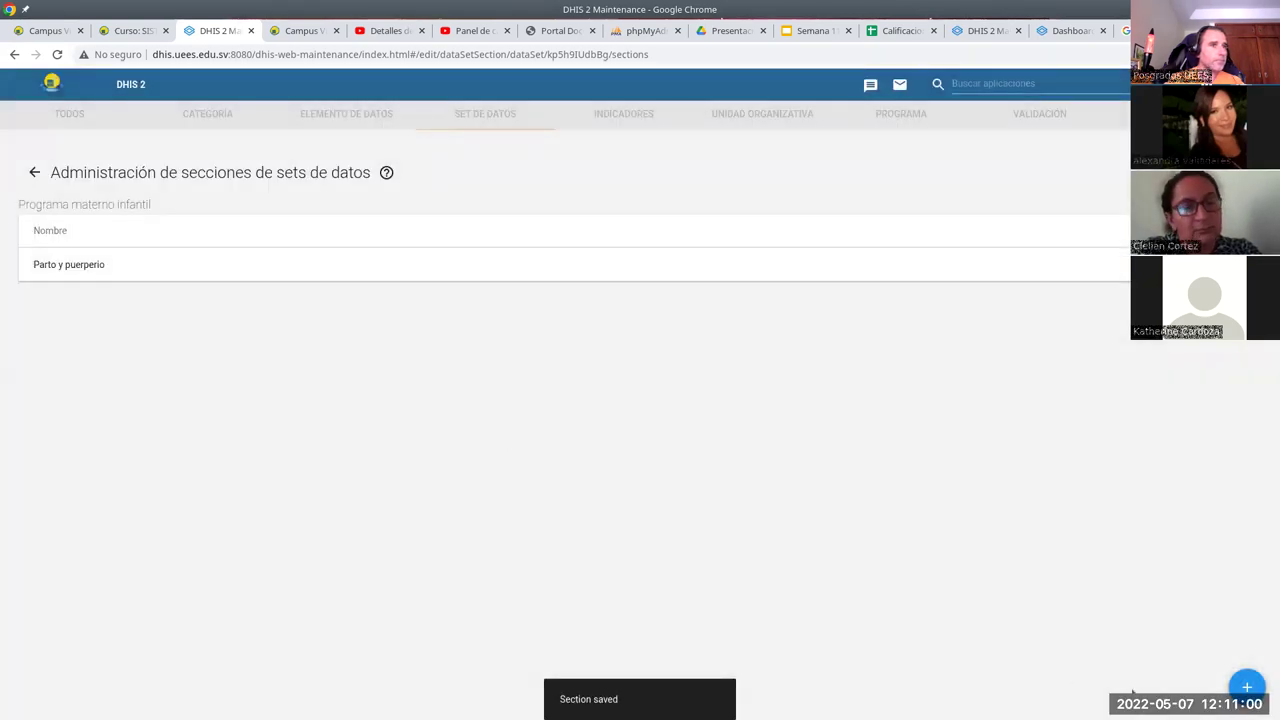
Add and save a section named "Nutrición infantil" containing the data elements NI - desnutrición infantil < 1a and < 5a
left_click(1246, 686)
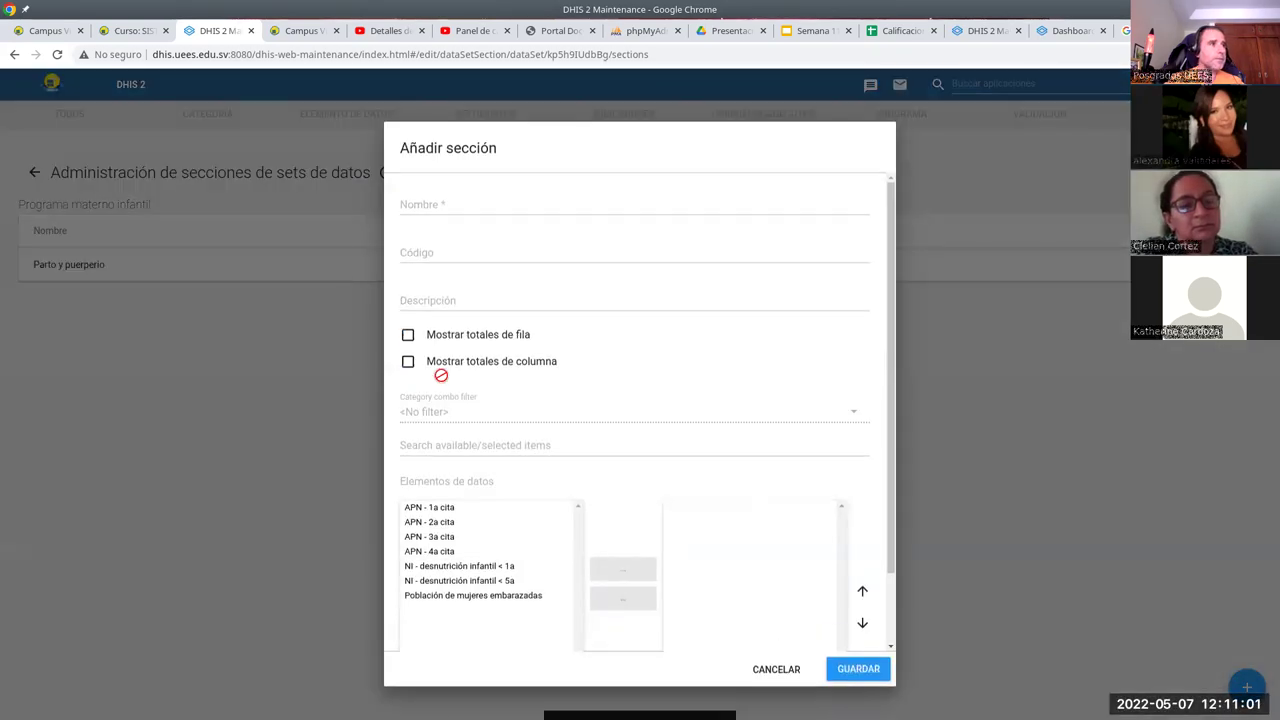
left_click(443, 205)
type("N")
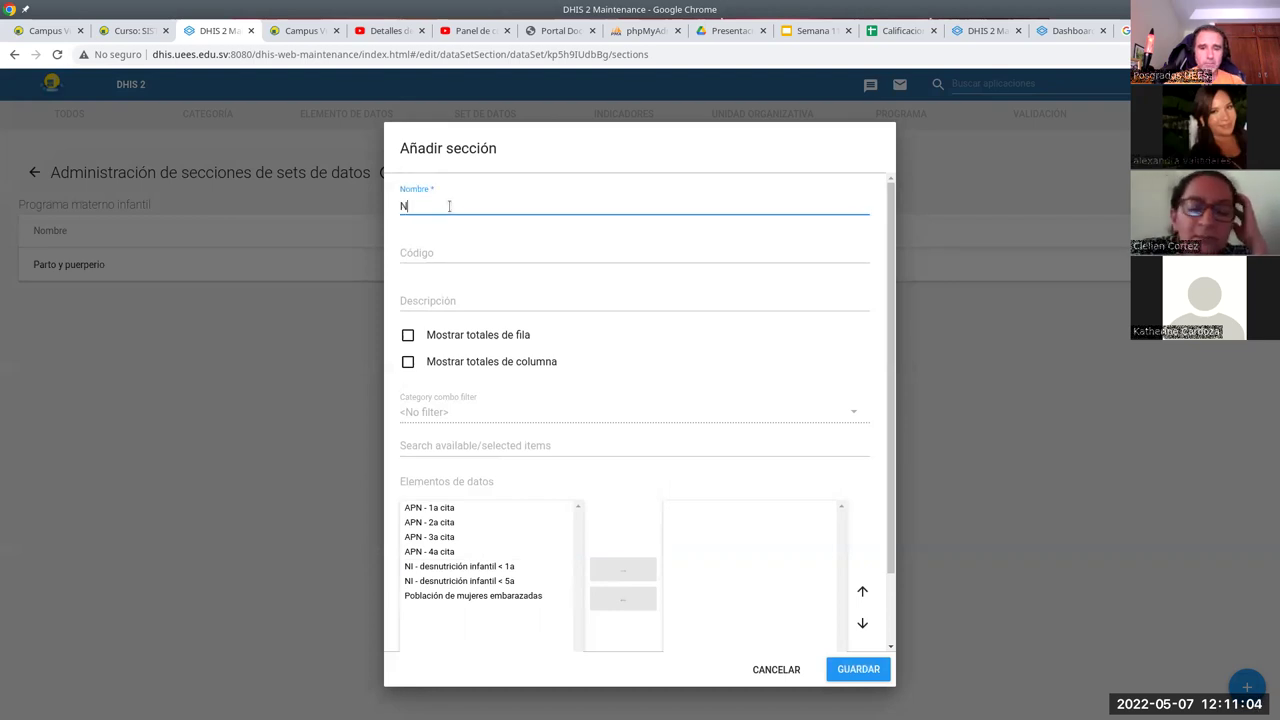
type("utrición infantil")
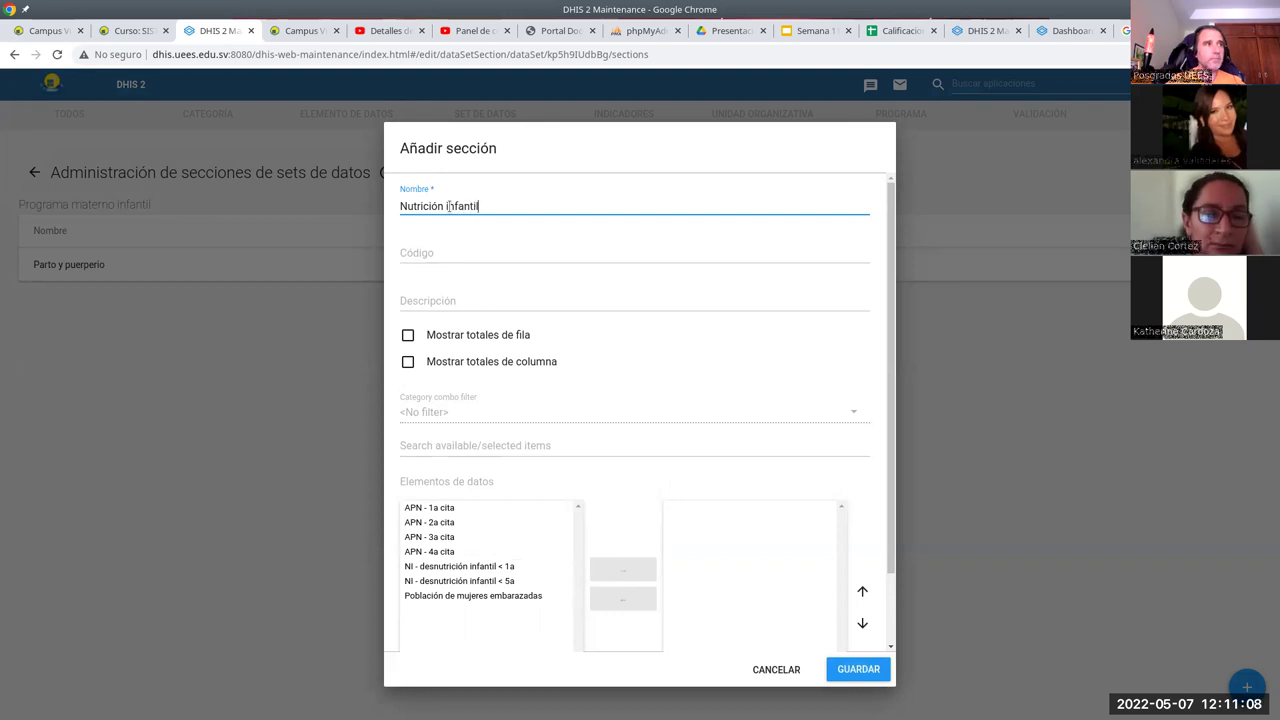
left_click(503, 567)
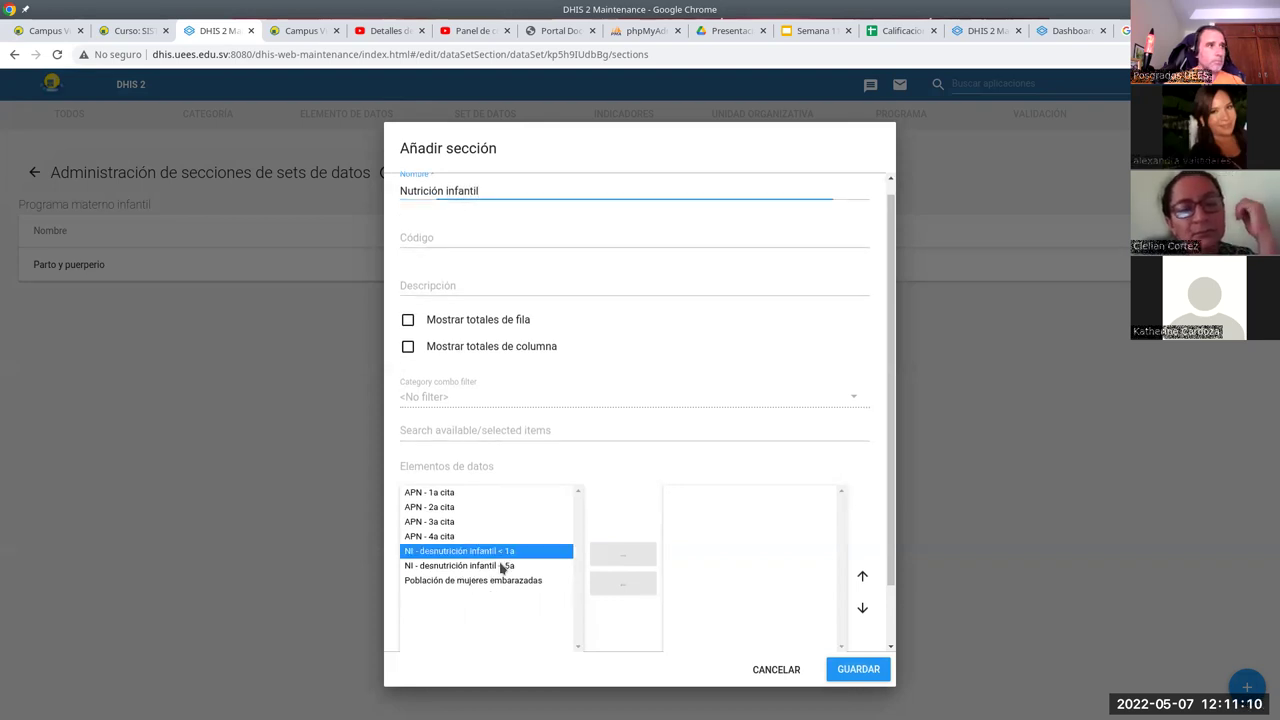
left_click(503, 567, "shift")
left_click(617, 556)
left_click(865, 662)
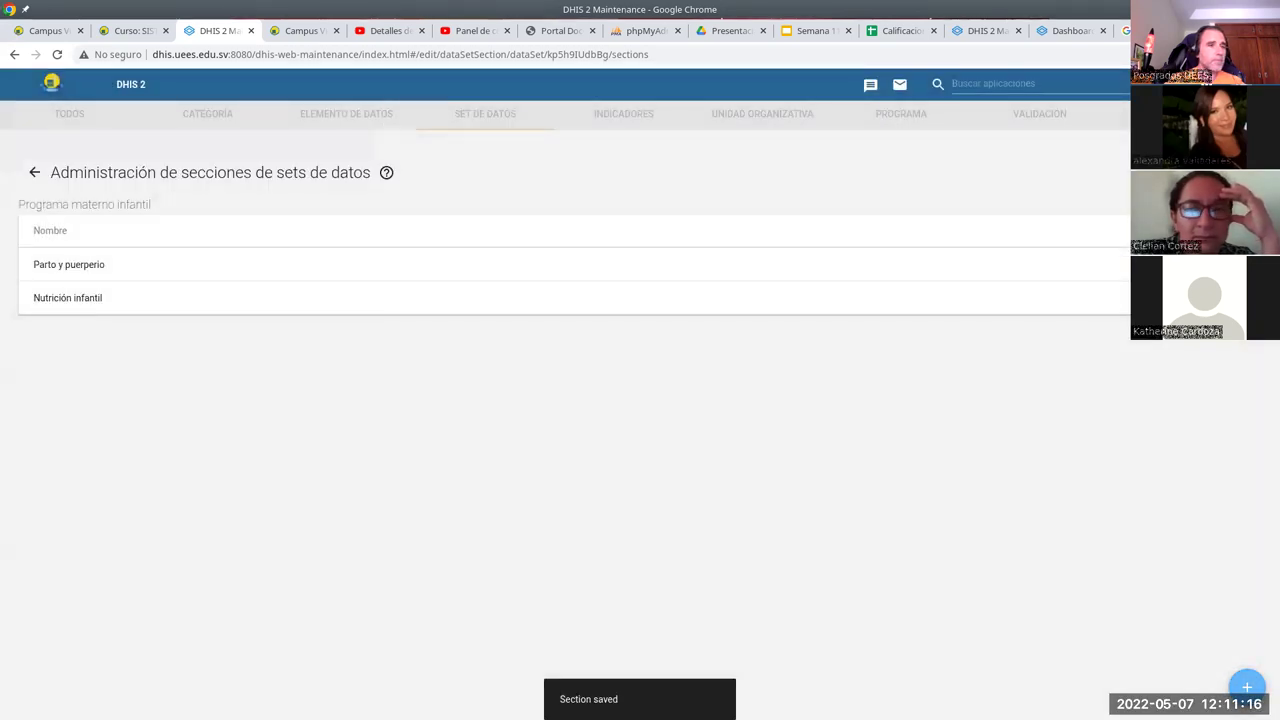
Add and save a section named "Atención prenatal" with row and column totals and the data elements APN - 1a cita through APN - 4a cita
left_click(1247, 688)
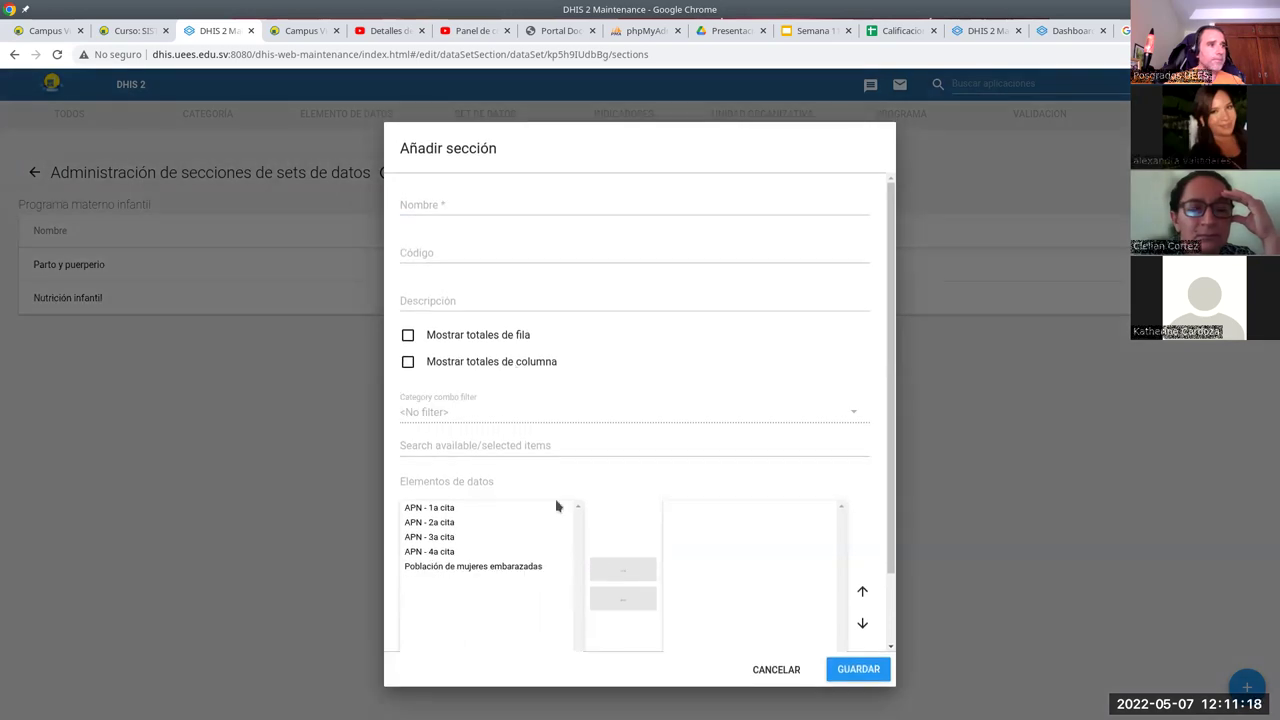
left_click(460, 201)
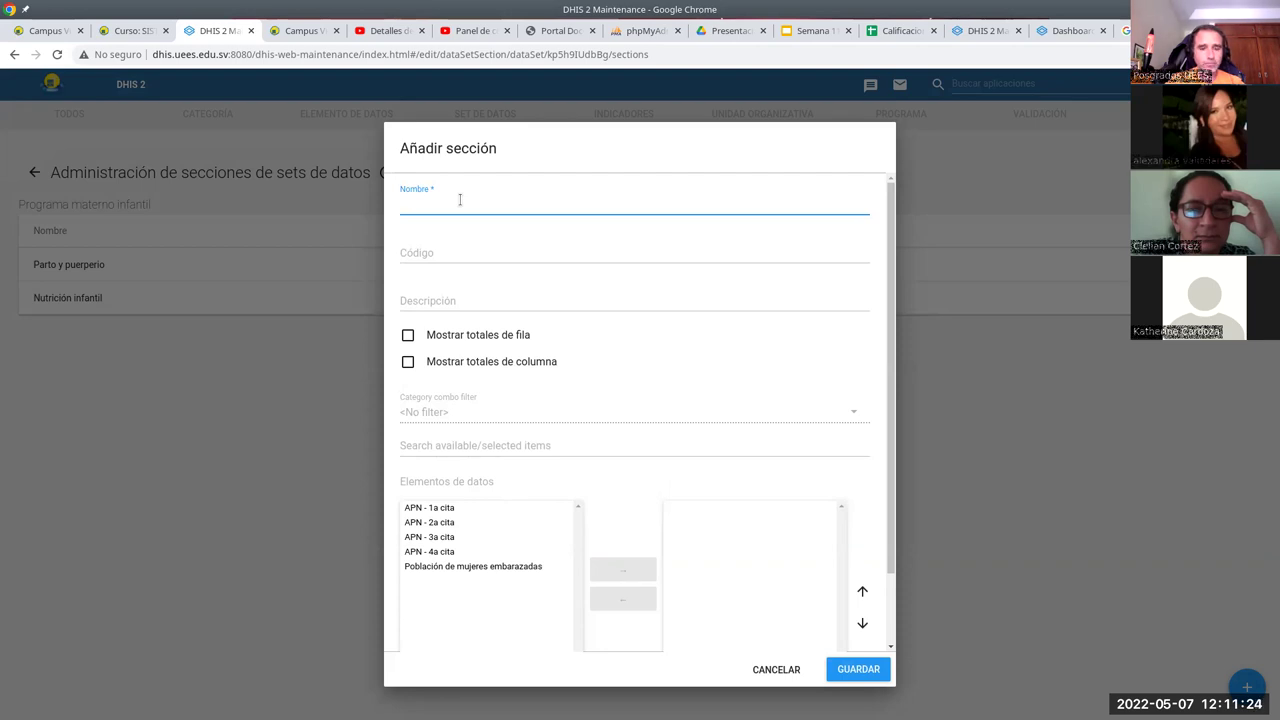
type("Atec")
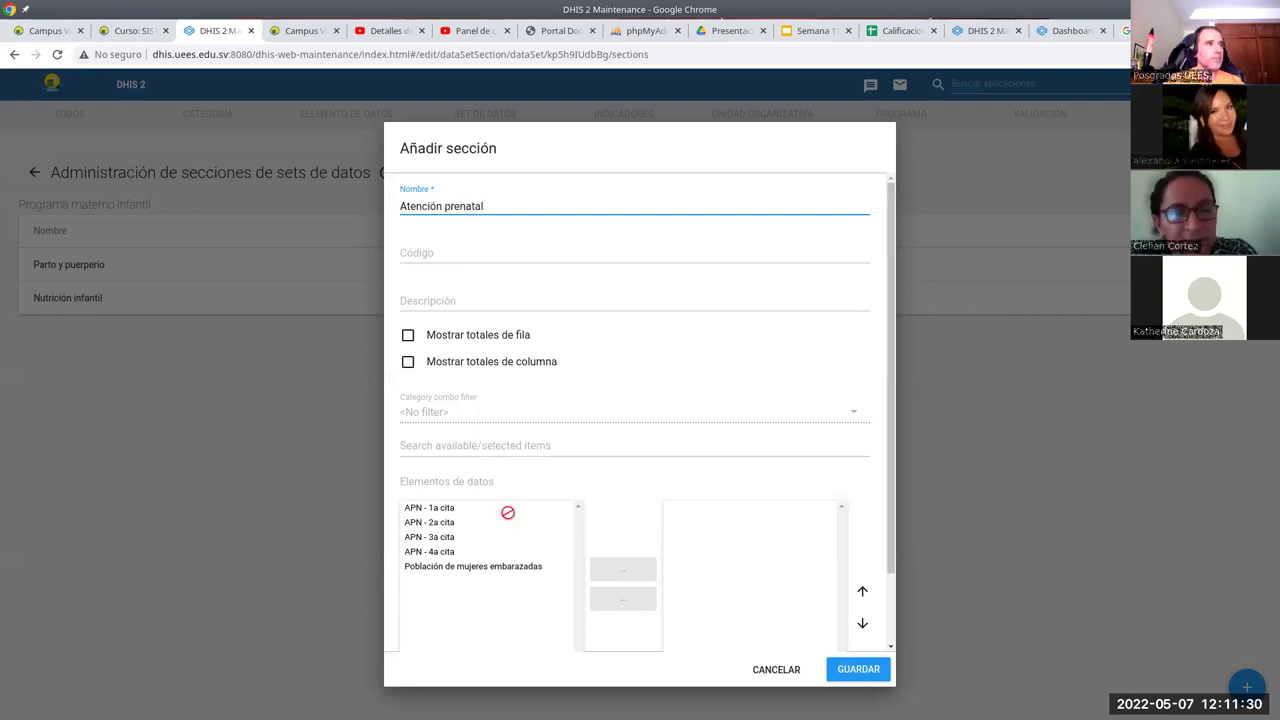
left_click(408, 335)
left_click(409, 362)
left_click(491, 507)
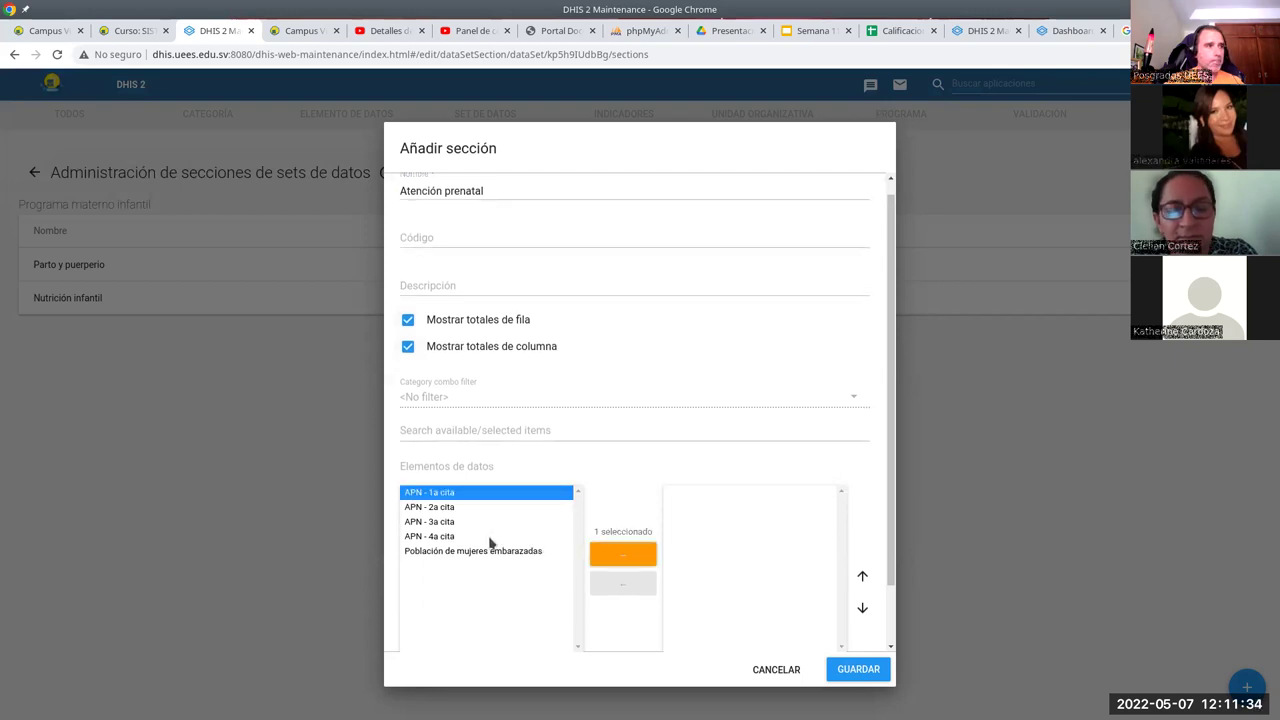
left_click(489, 538, "shift")
left_click(623, 553)
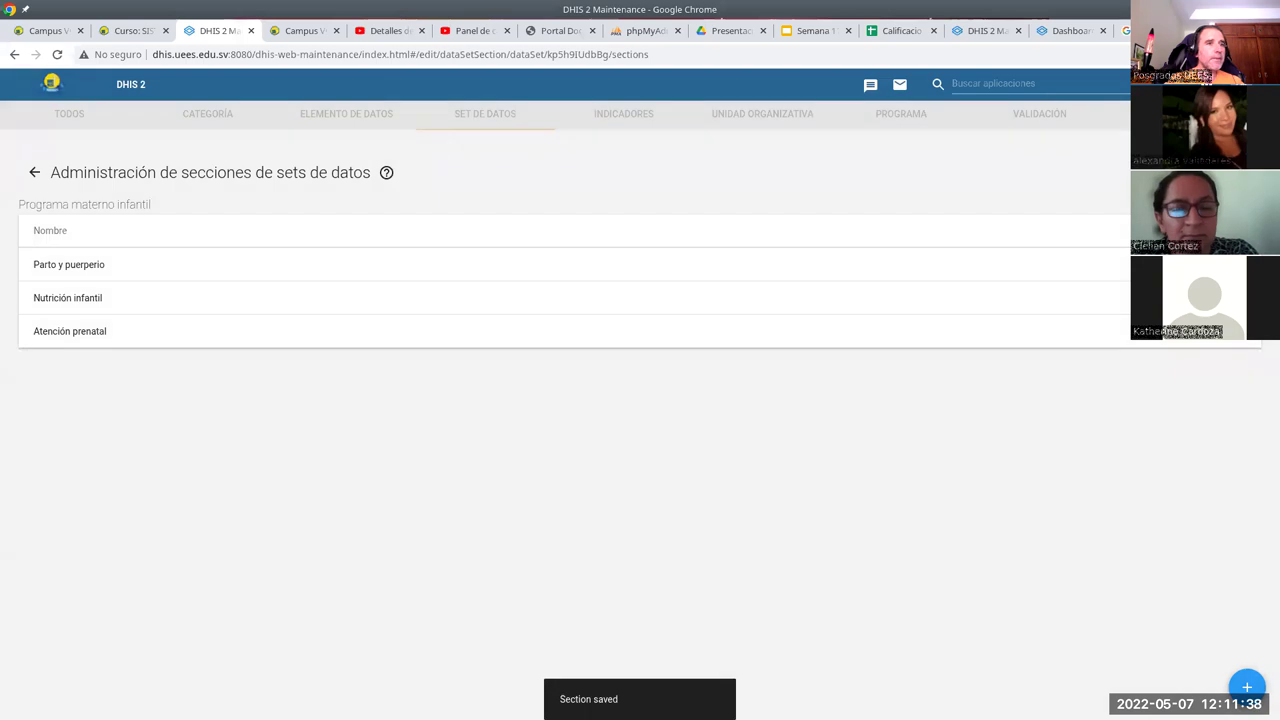
Add and save a section named "Población estimada de embarazadas" containing the data element Población de mujeres embarazadas
left_click(1248, 685)
left_click(459, 204)
type("Po")
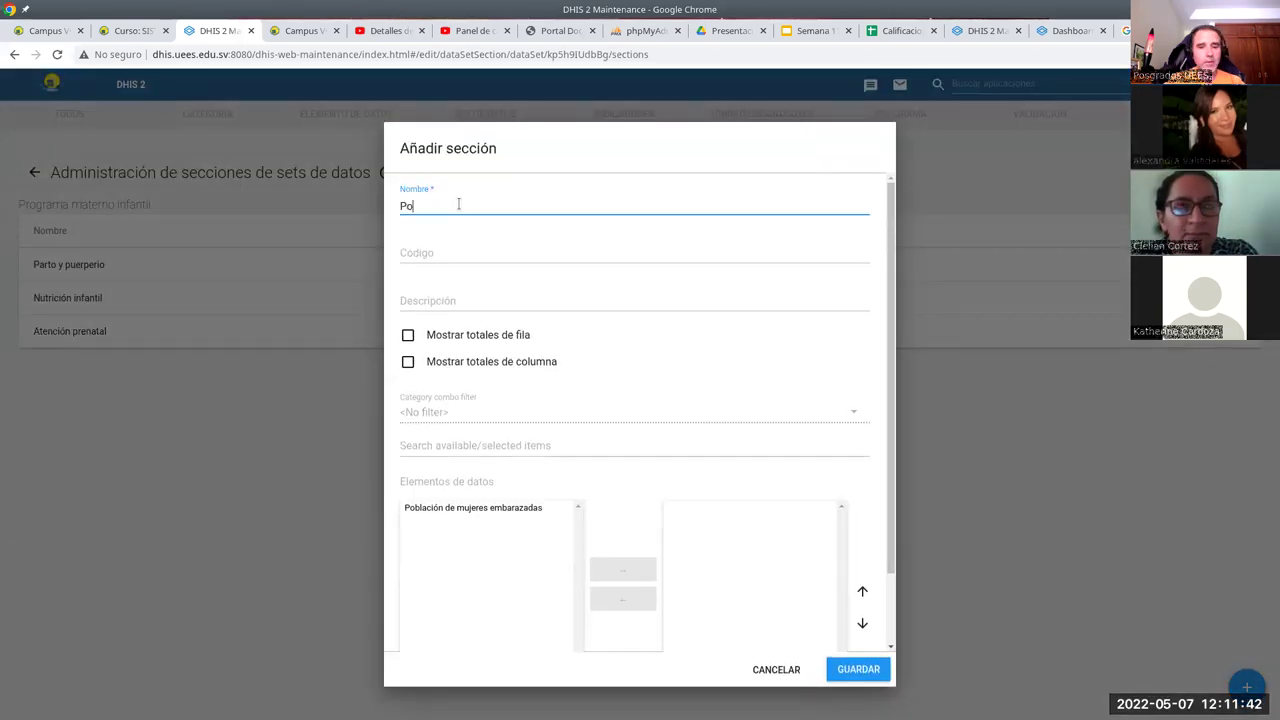
type("blación estimada de embarazadas")
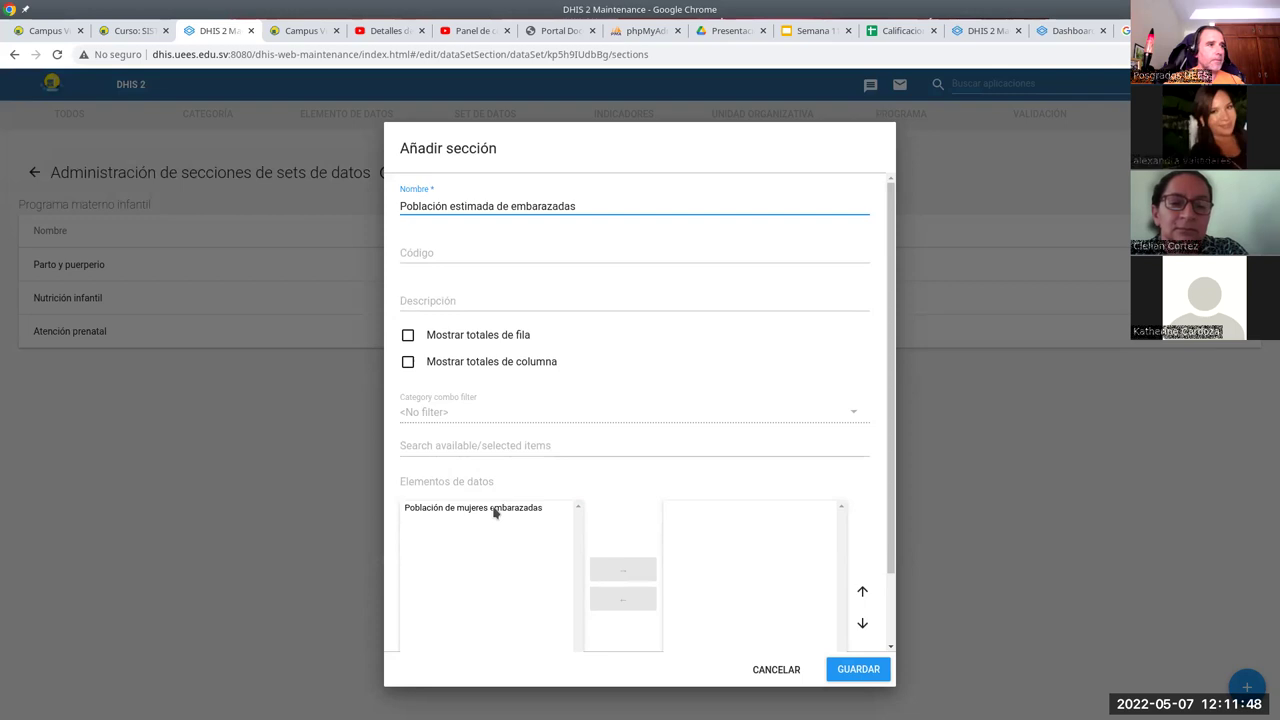
left_click(494, 510)
left_click(637, 548)
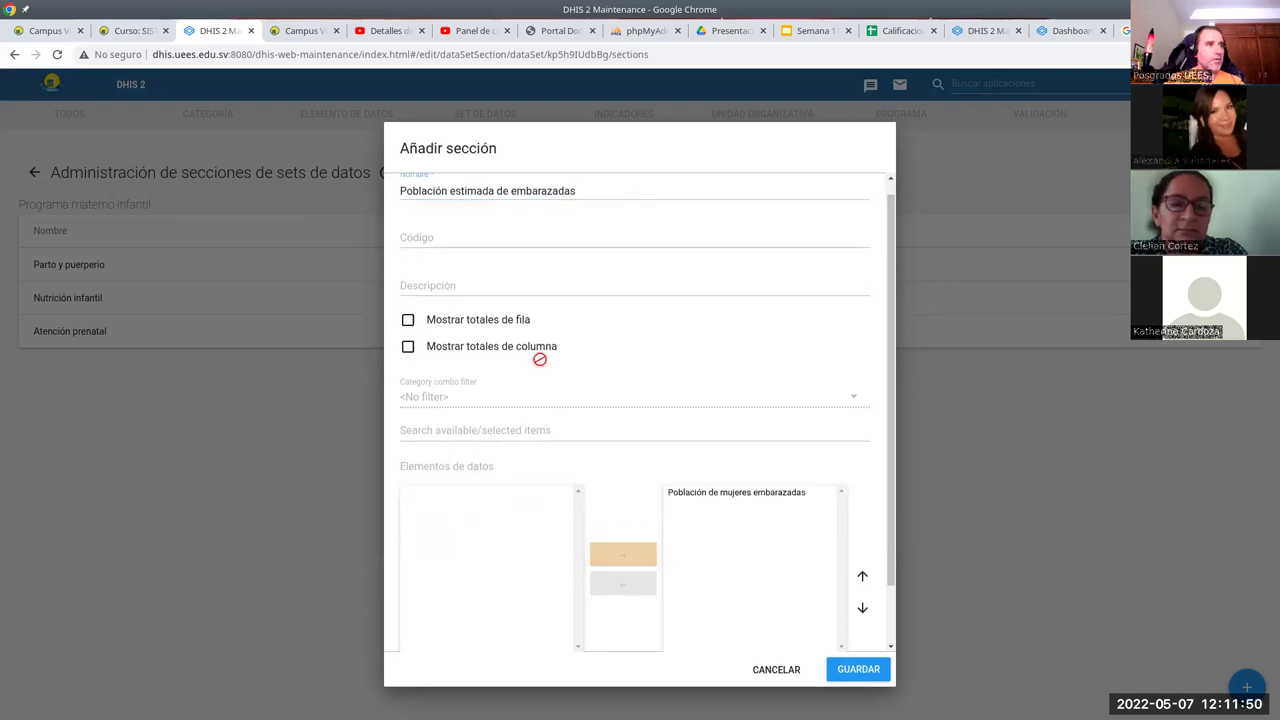
left_click(850, 667)
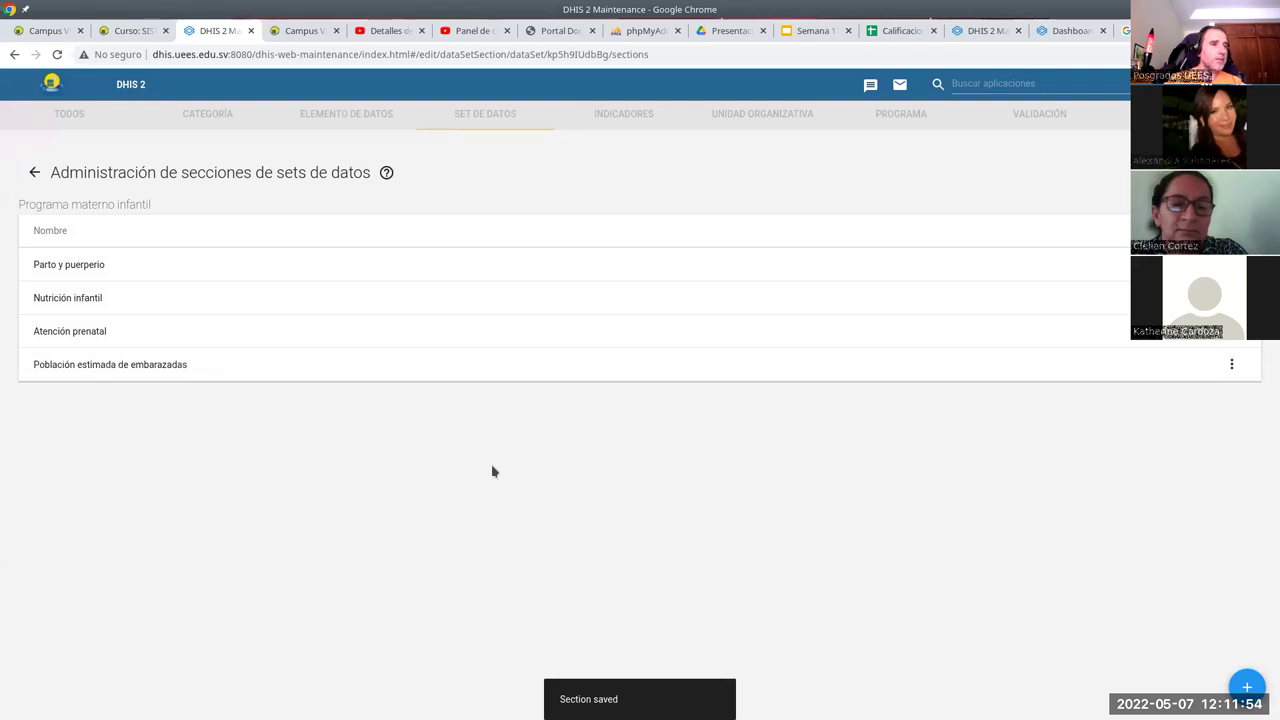
Leave the data set's section management and switch to the Entrada de datos app
left_click(33, 175)
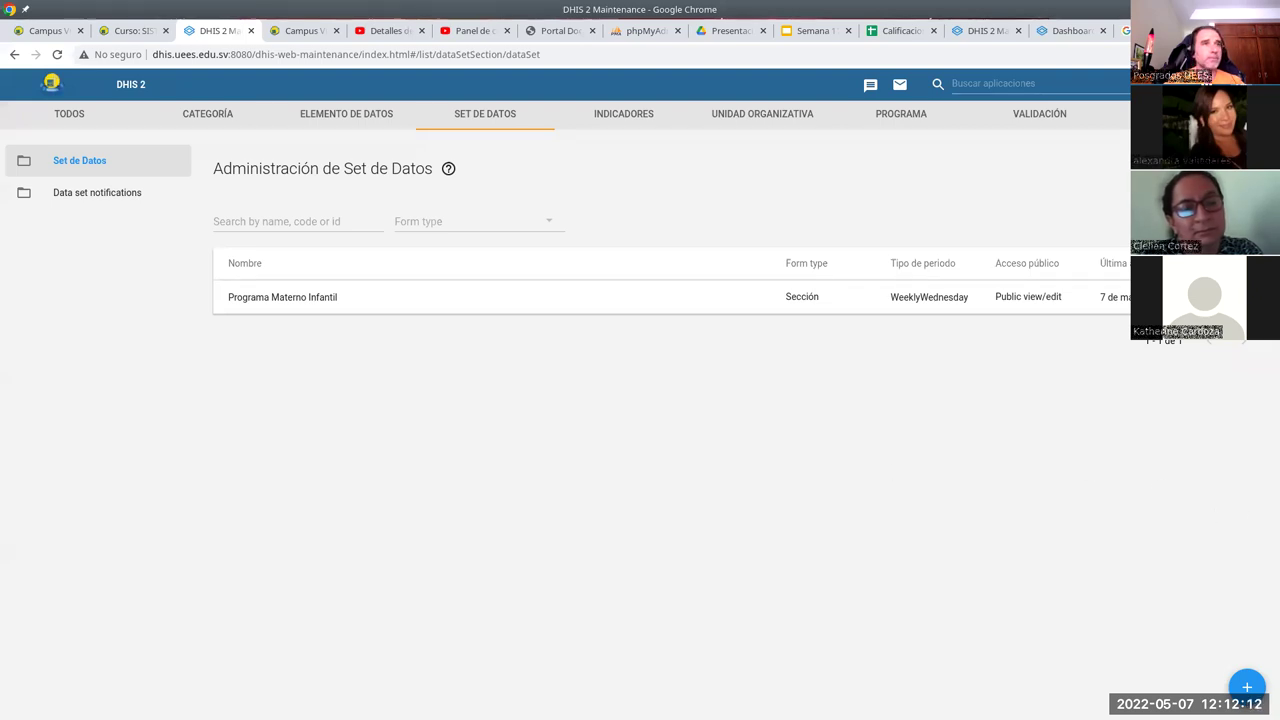
left_click(1150, 84)
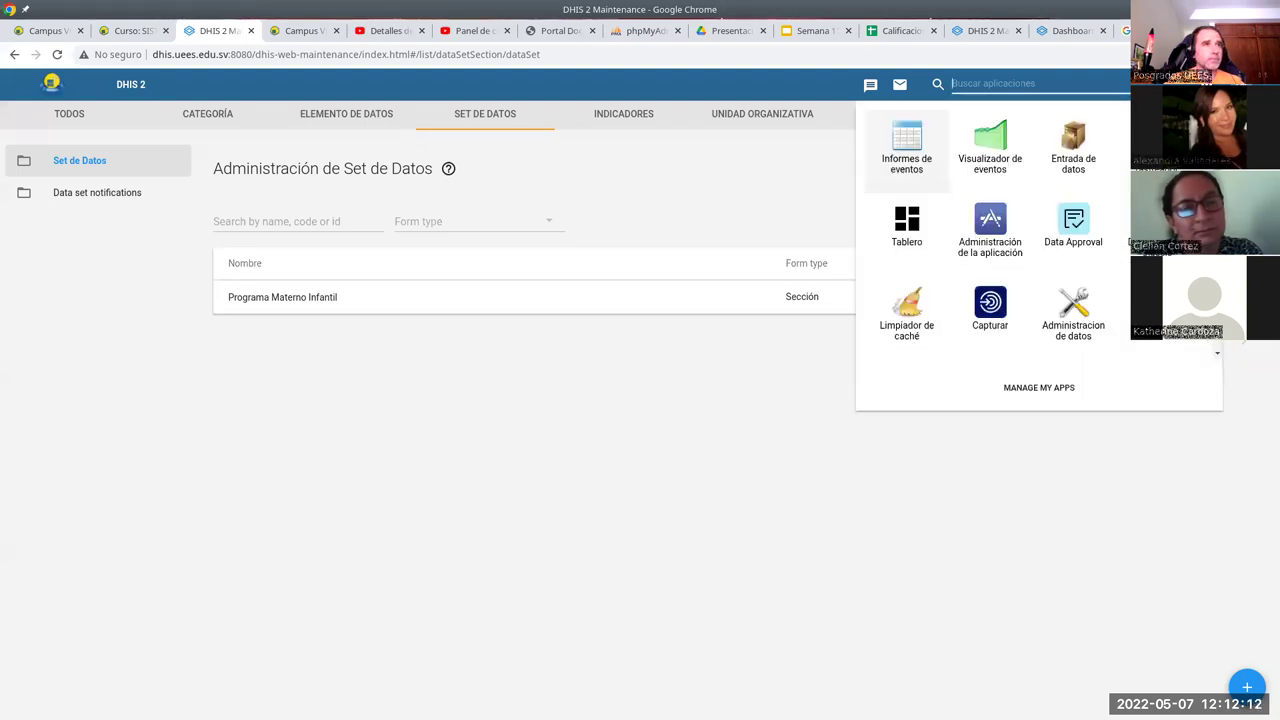
left_click(1078, 152)
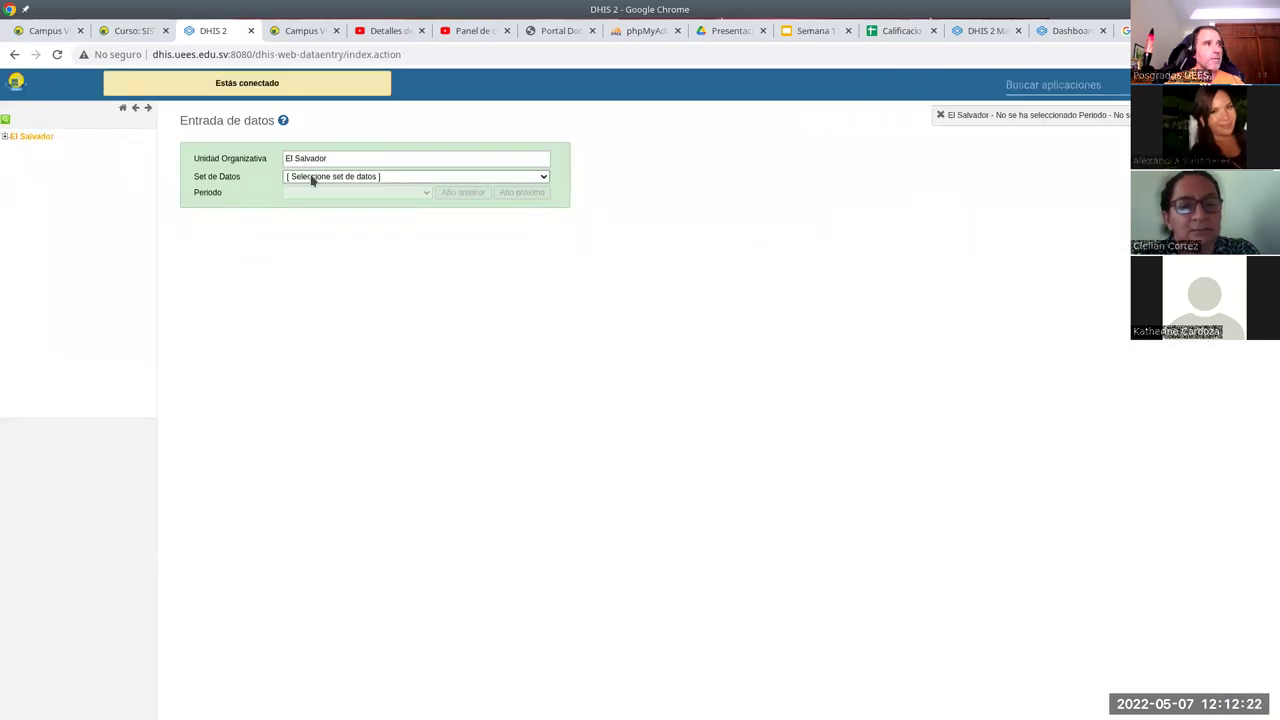
Expand El Salvador and Región Occidental, select Departamento de Sonsonate and check which data sets it offers
left_click(311, 182)
left_click(5, 136)
left_click(5, 136)
left_click(14, 171)
left_click(45, 182)
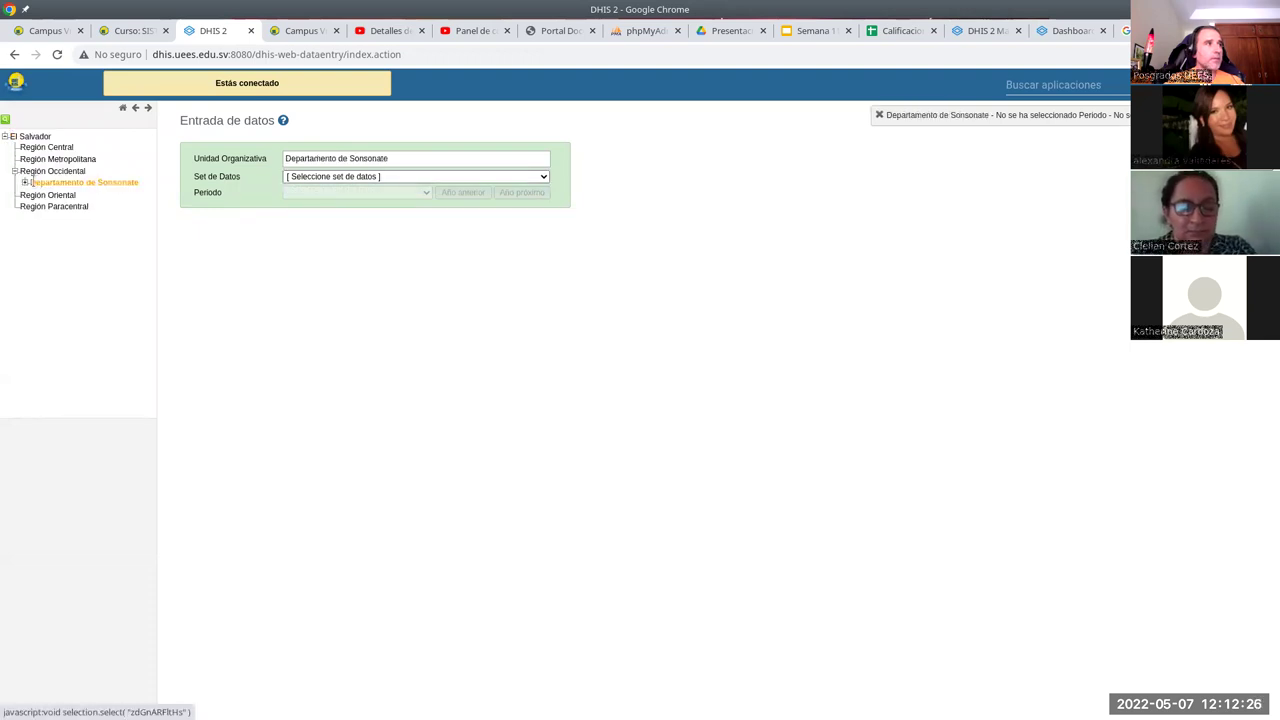
left_click(361, 176)
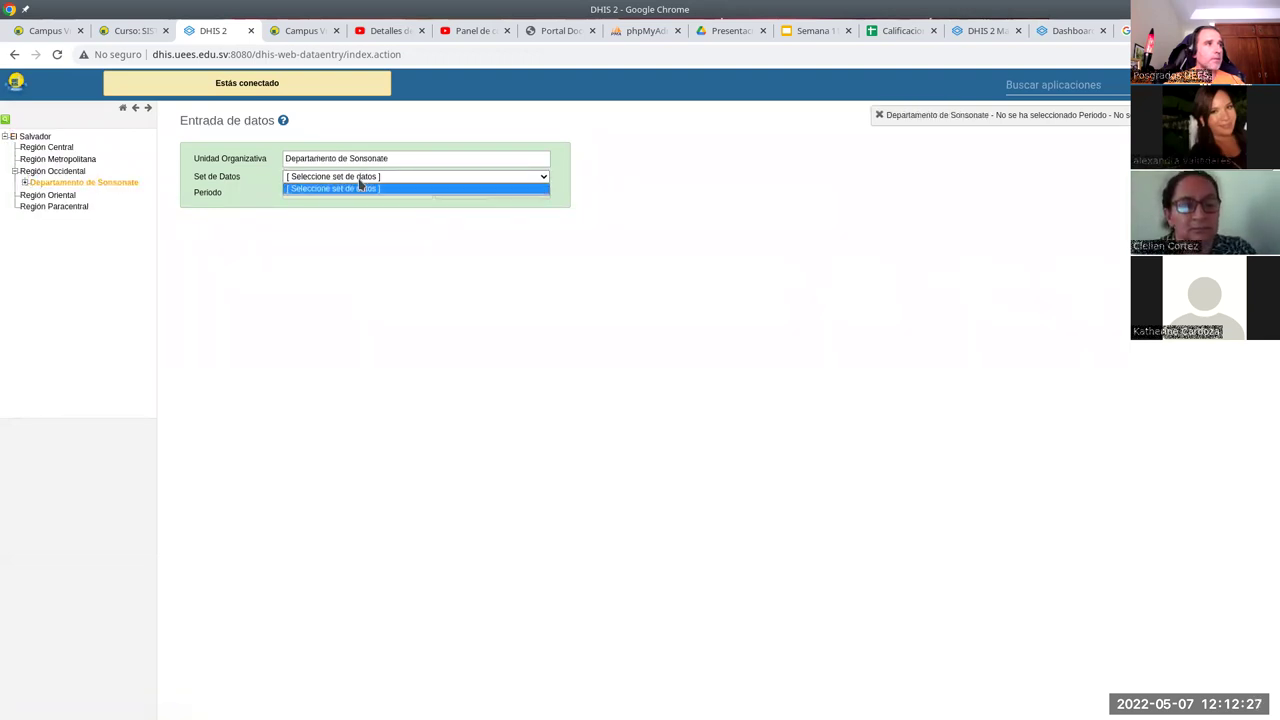
Expand Departamento de Sonsonate and Acajutla, and select Unidad Comunitaria de Salud Familiar de Acajutla for data entry
left_click(25, 183)
left_click(25, 183)
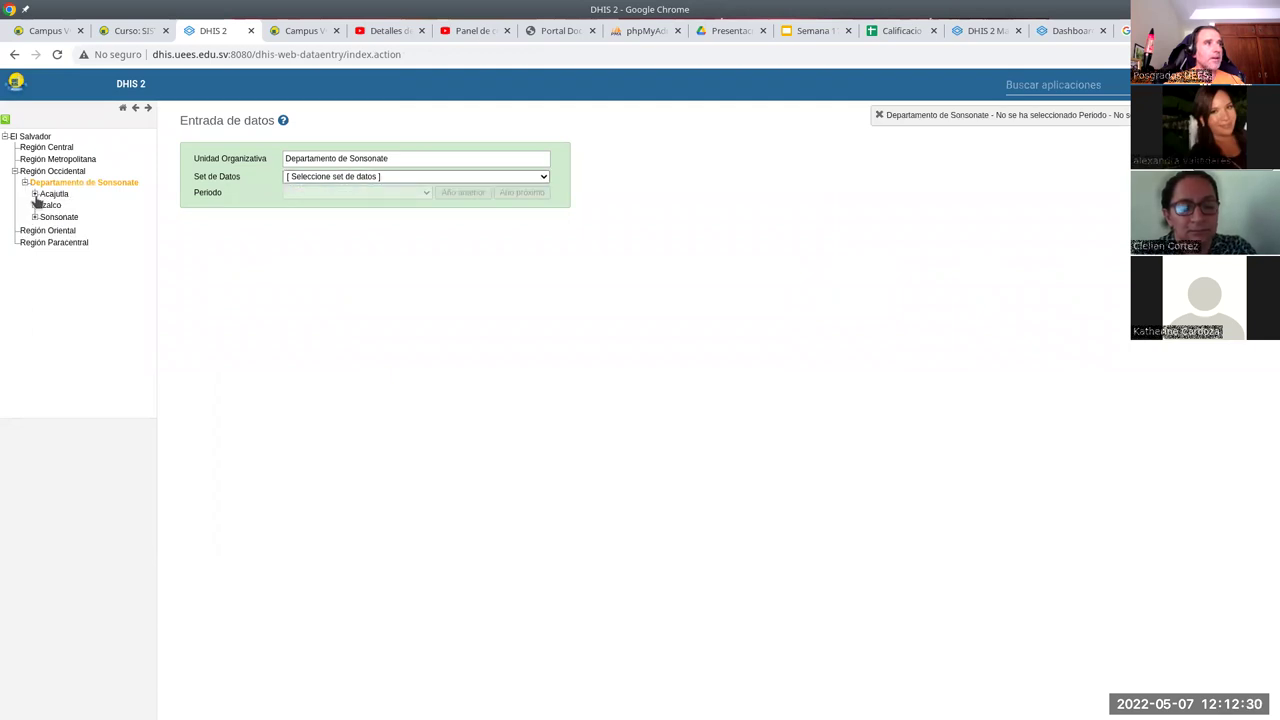
left_click(35, 195)
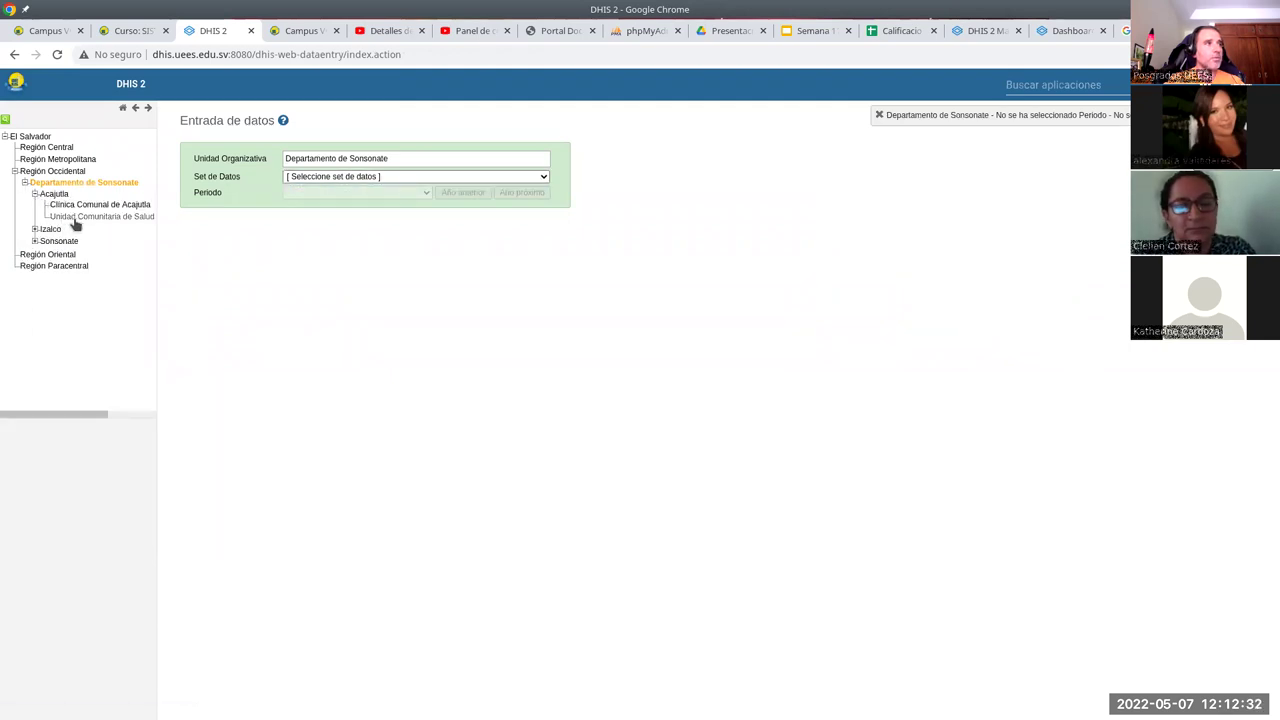
left_click(104, 217)
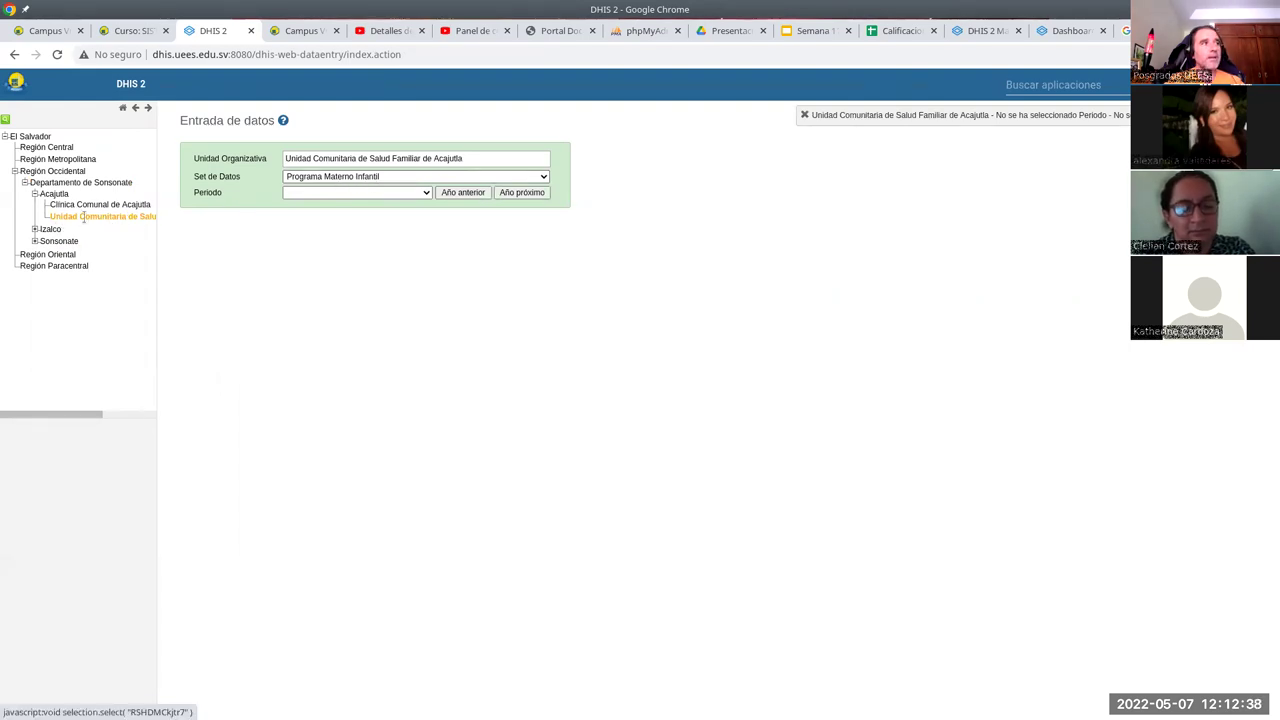
left_click_drag(66, 416, 112, 413)
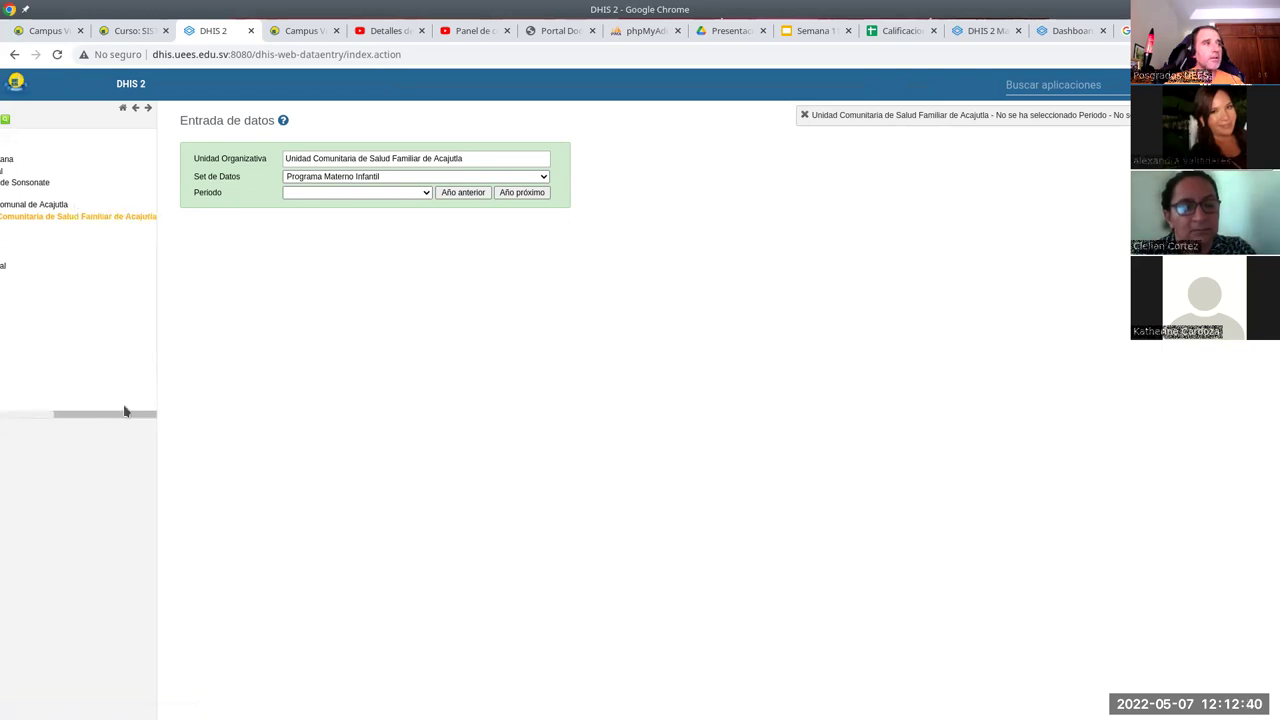
left_click_drag(3, 404, 3, 404)
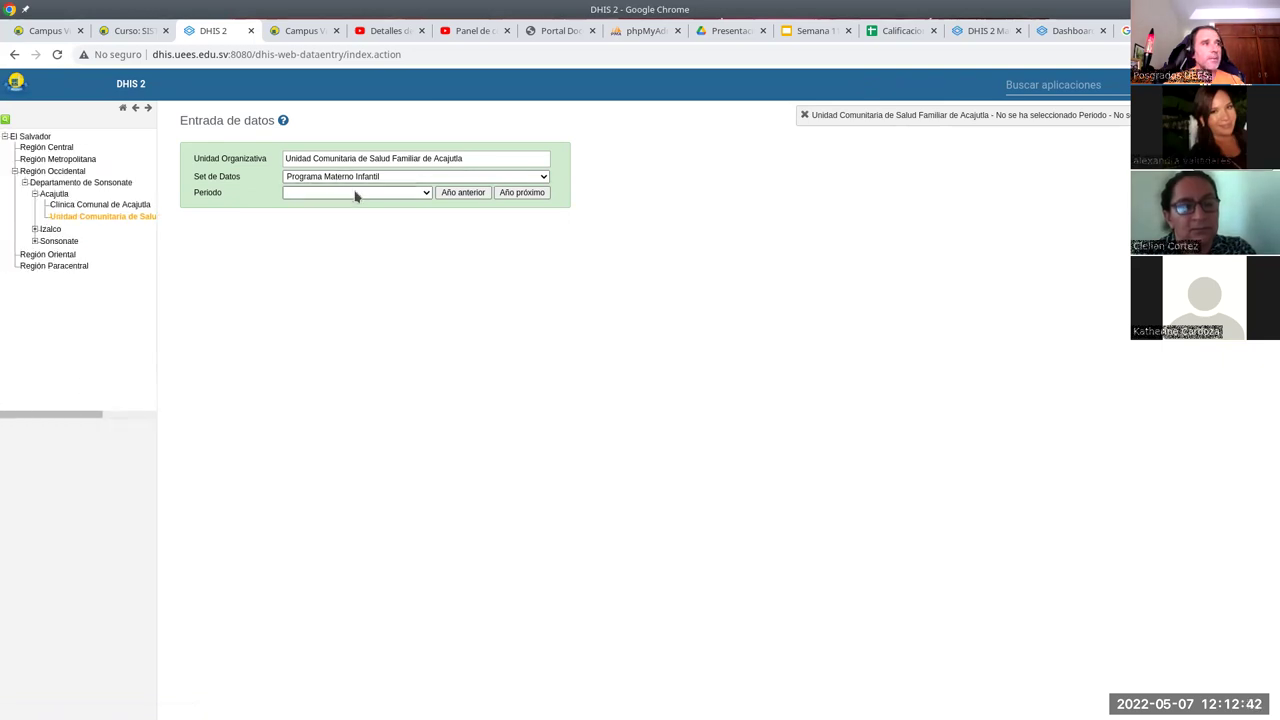
Check which periods Programa Materno Infantil offers for the selected Acajutla health unit in the previous and next years
left_click(470, 195)
left_click(506, 196)
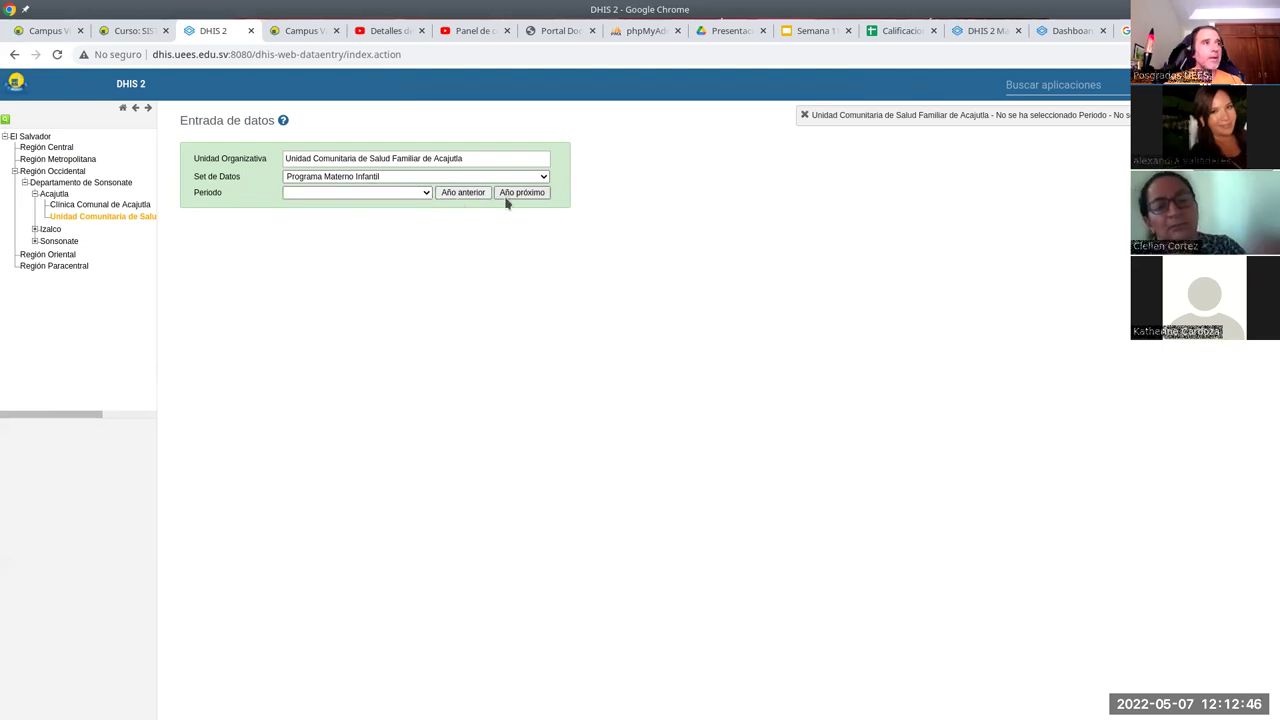
left_click(386, 196)
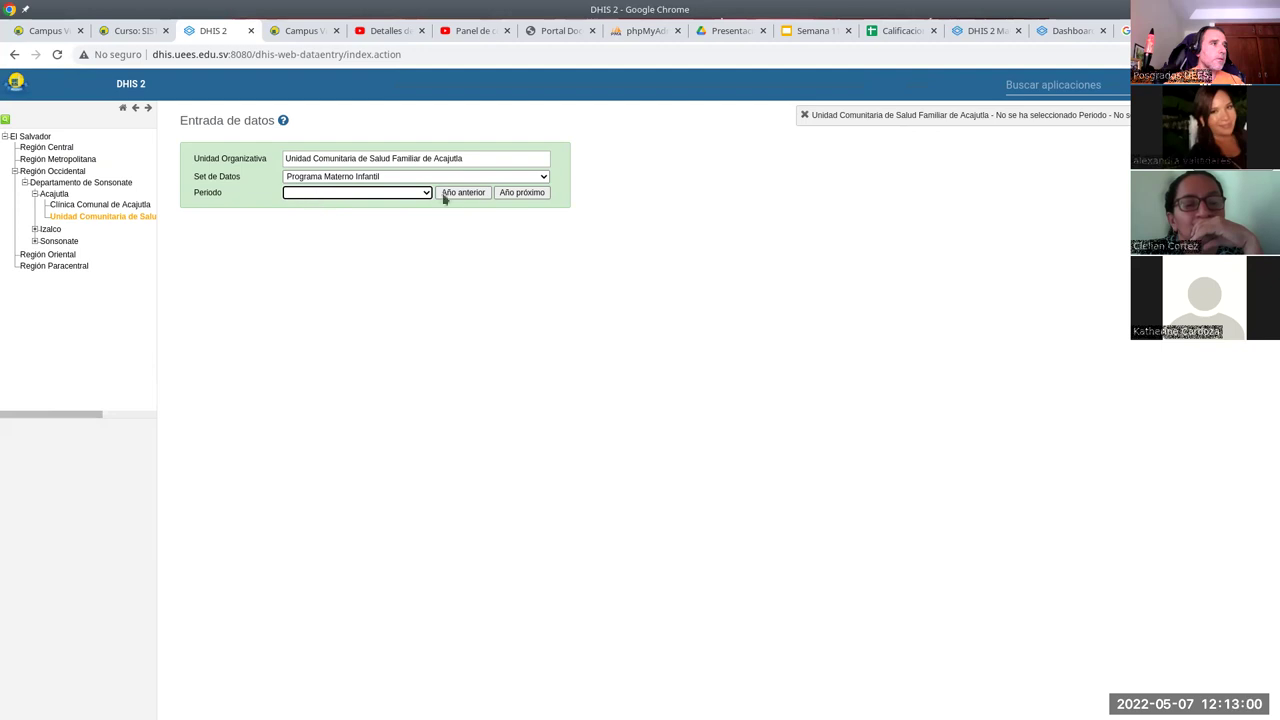
left_click(526, 194)
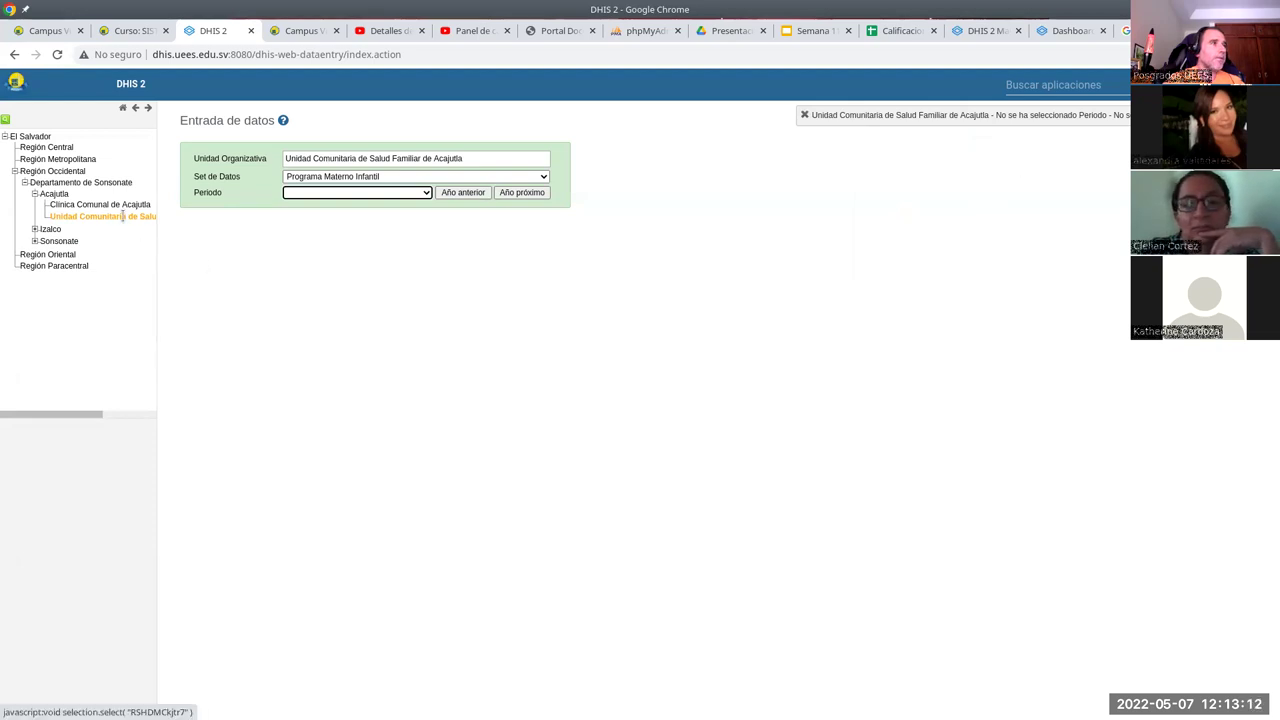
Check the period selection for Clínica Comunal de Acajutla and reselect Unidad Comunitaria de Salud Familiar de Acajutla
left_click(105, 204)
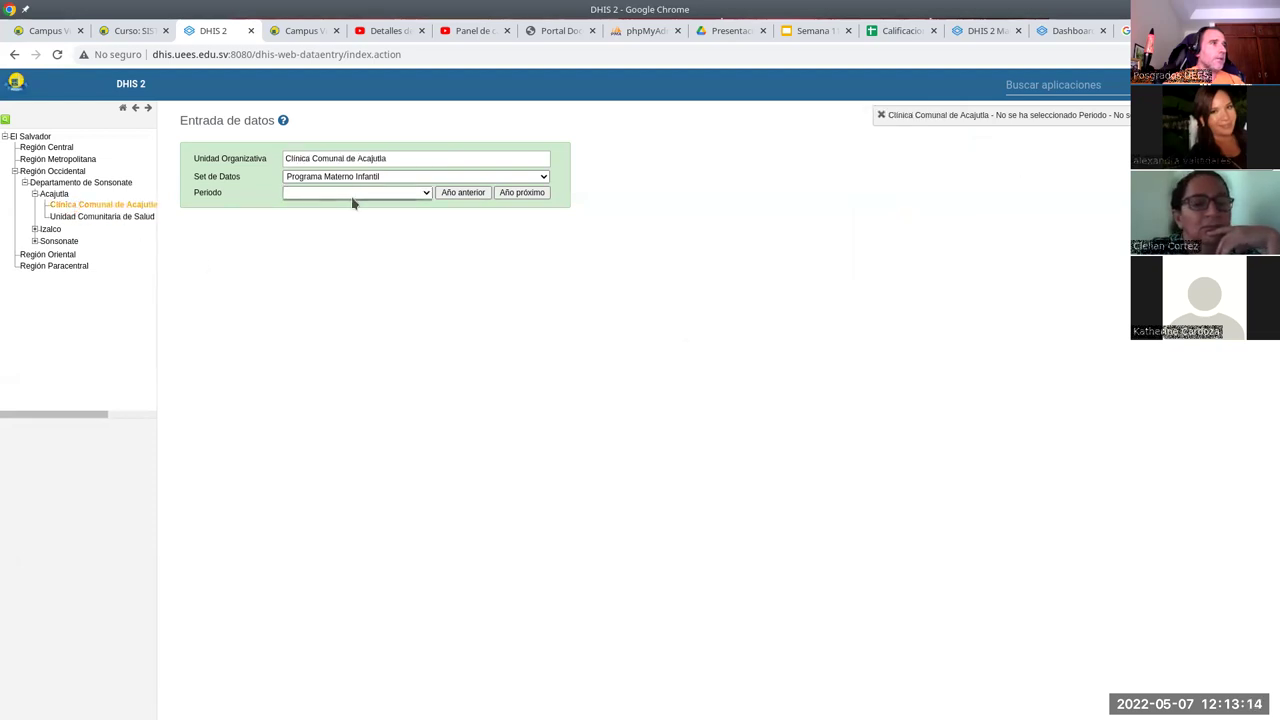
left_click(132, 215)
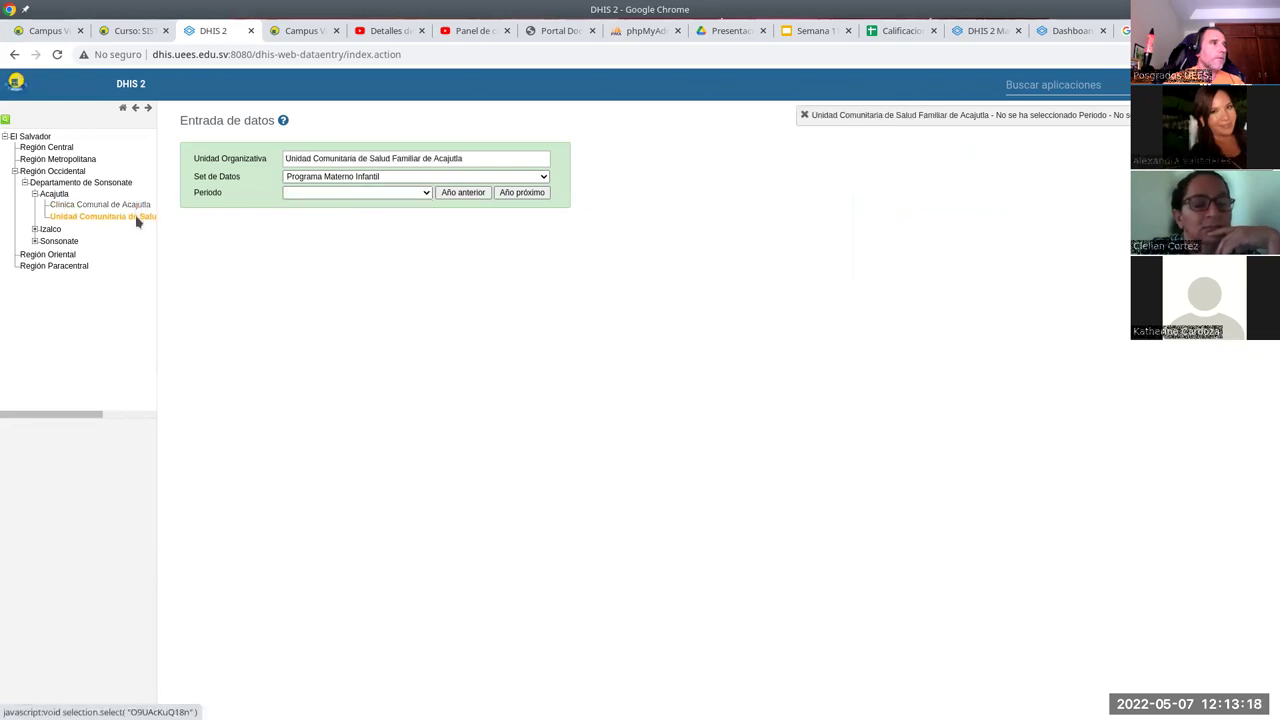
scroll(44, 418, "right", 3)
scroll(50, 430, "left", 3)
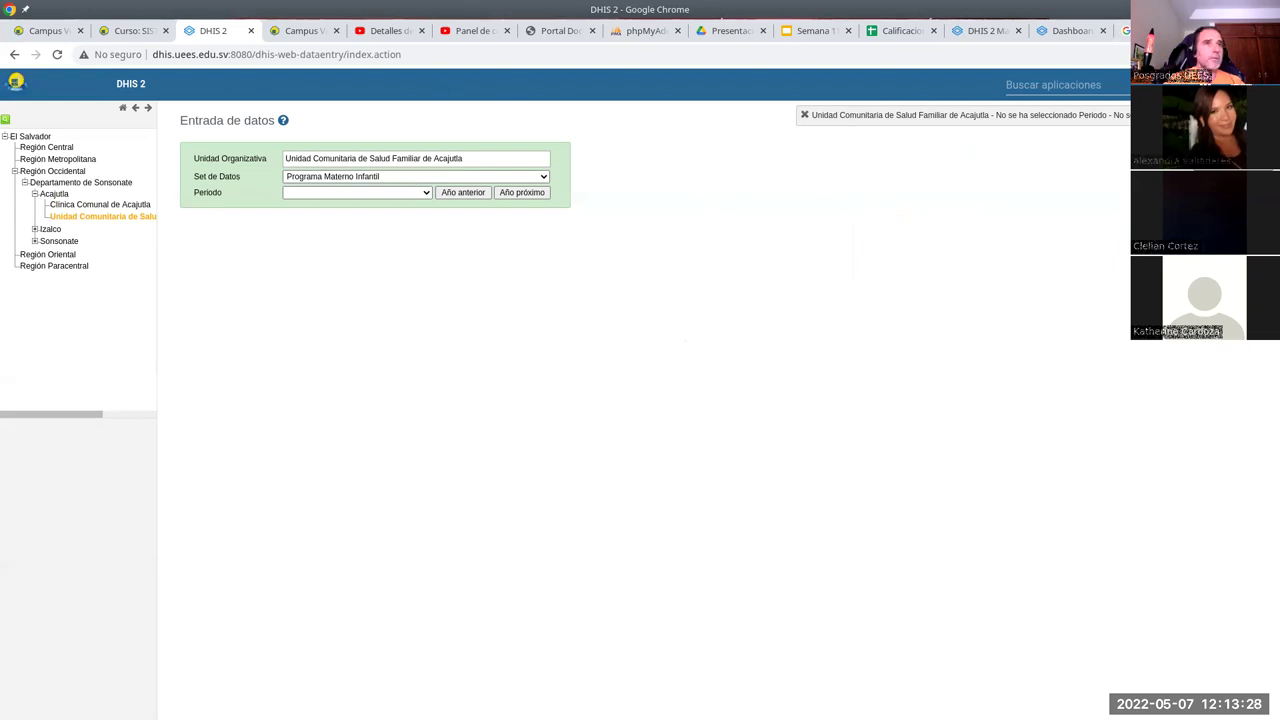
Open the Mantenimiento app in a separate browser tab, keeping Entrada de datos open
left_click(1053, 84)
scroll(1037, 257, "down", 2)
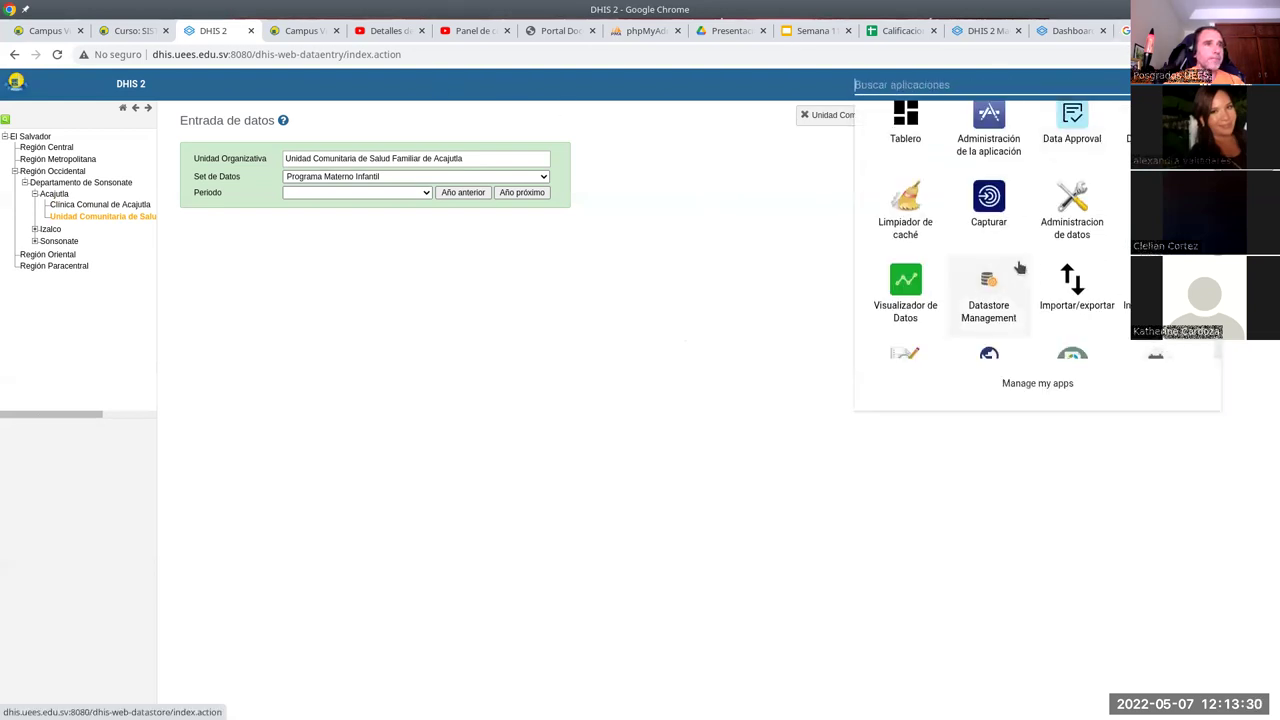
scroll(986, 242, "down", 2)
right_click(906, 251)
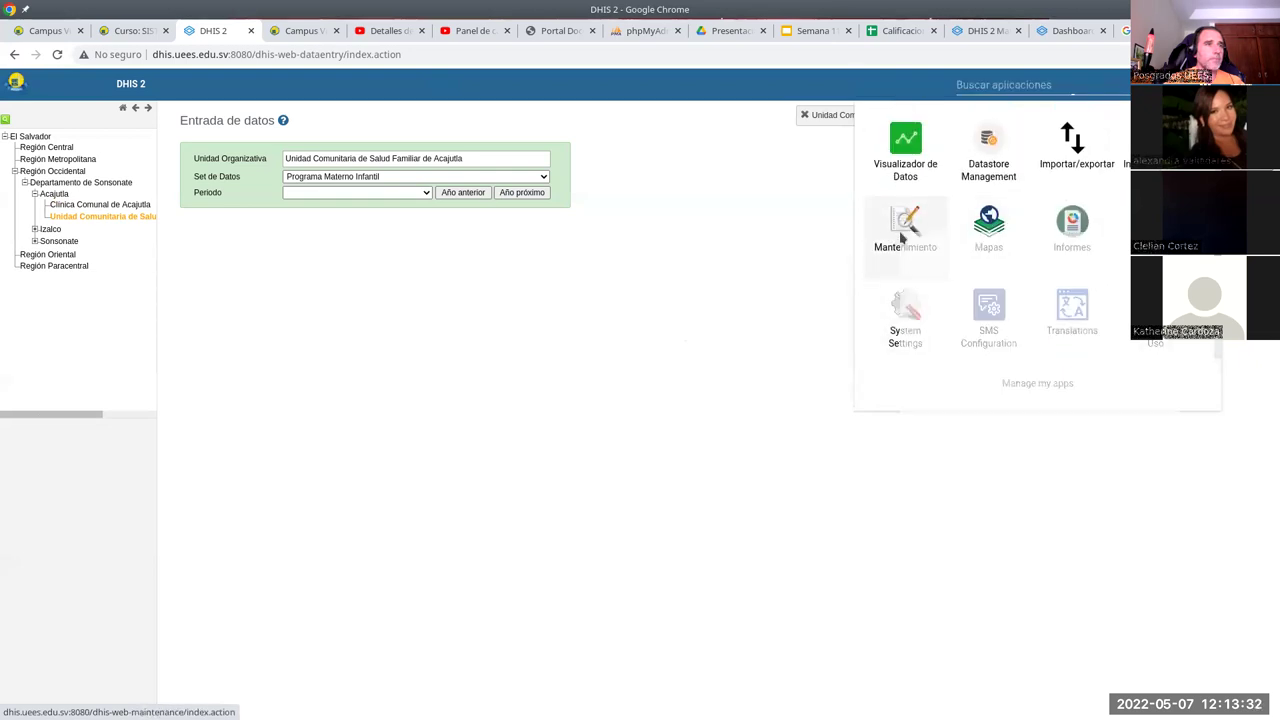
left_click(910, 245)
left_click(275, 32)
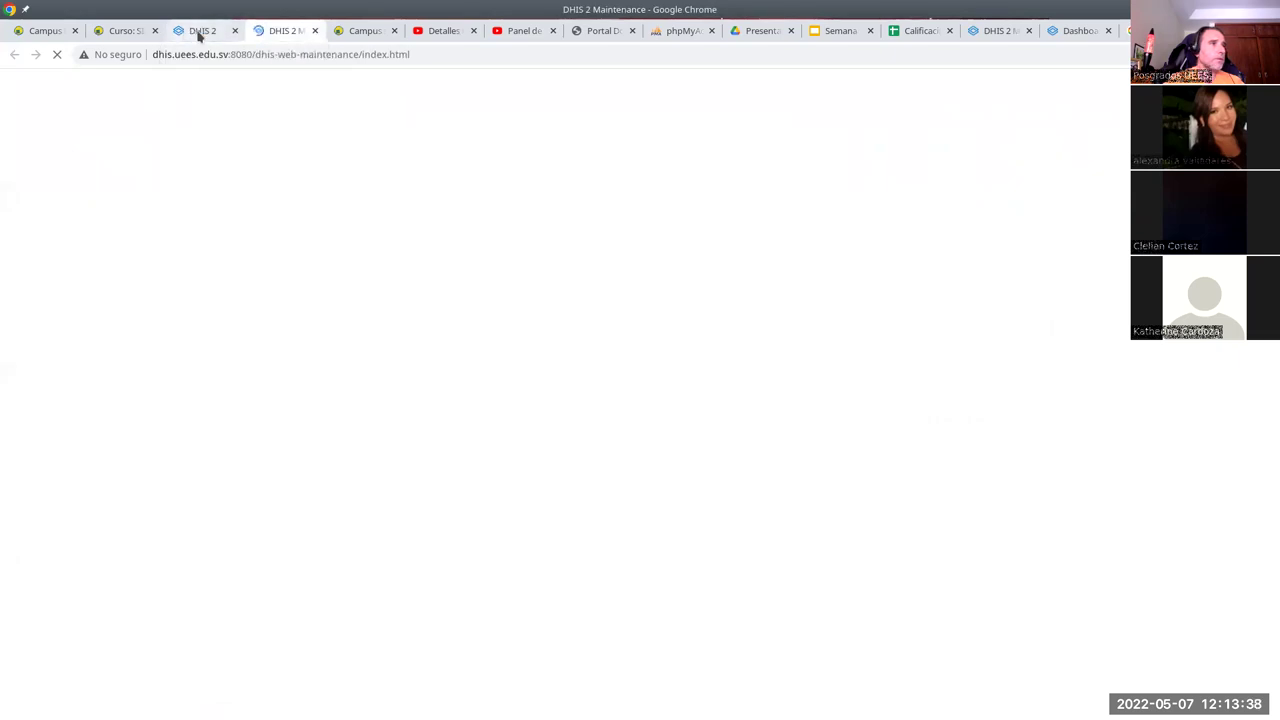
left_click(200, 31)
left_click(288, 31)
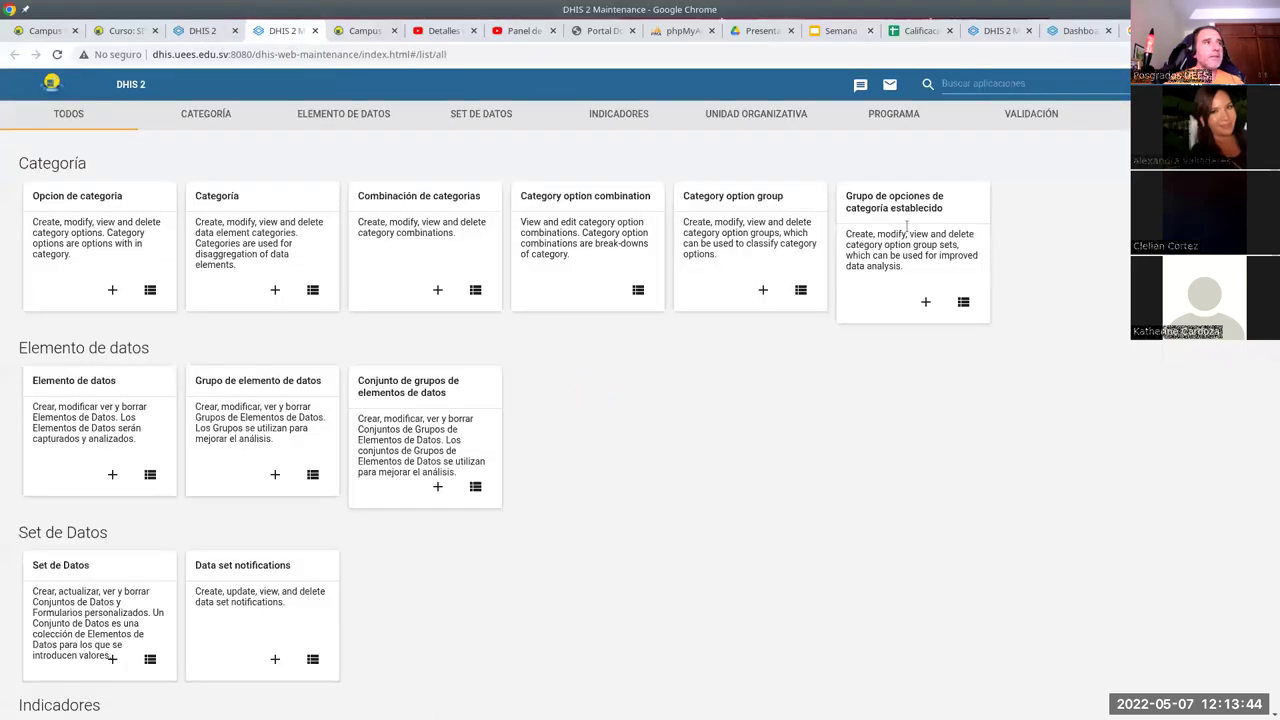
List the organisation units in Mantenimiento, inspect Región Occidental's details and return to the list
left_click(748, 125)
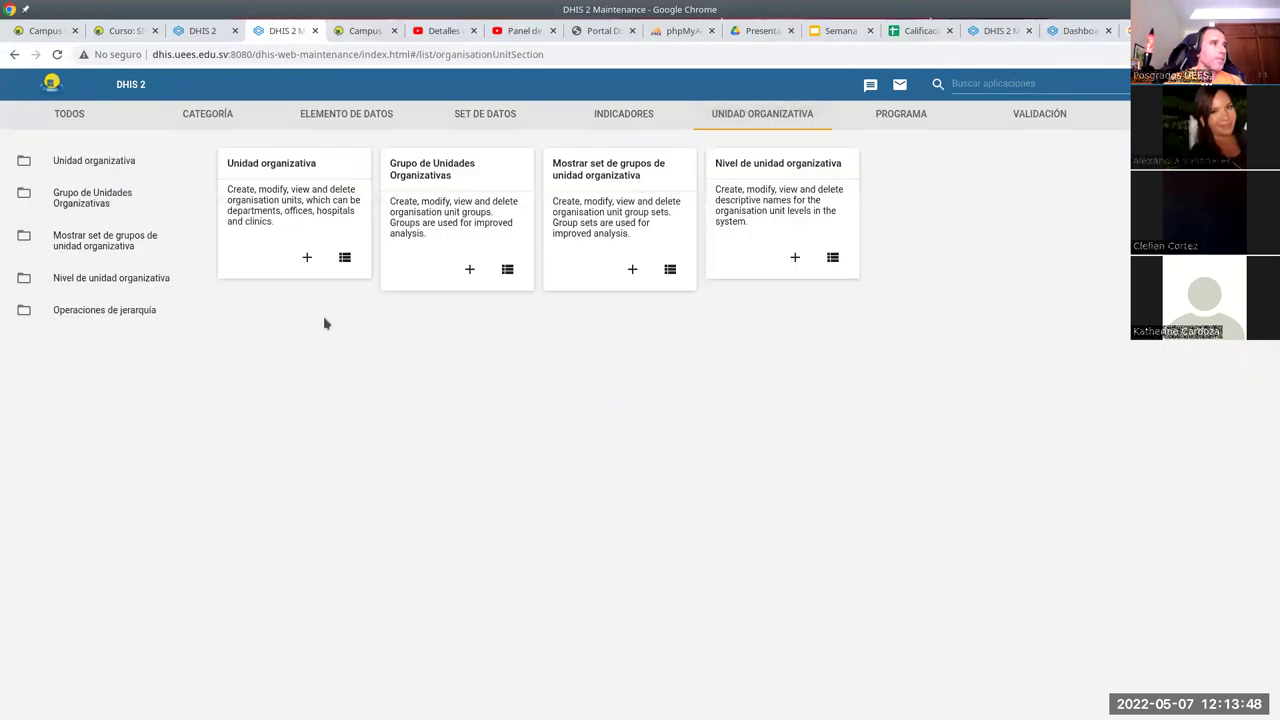
left_click(342, 264)
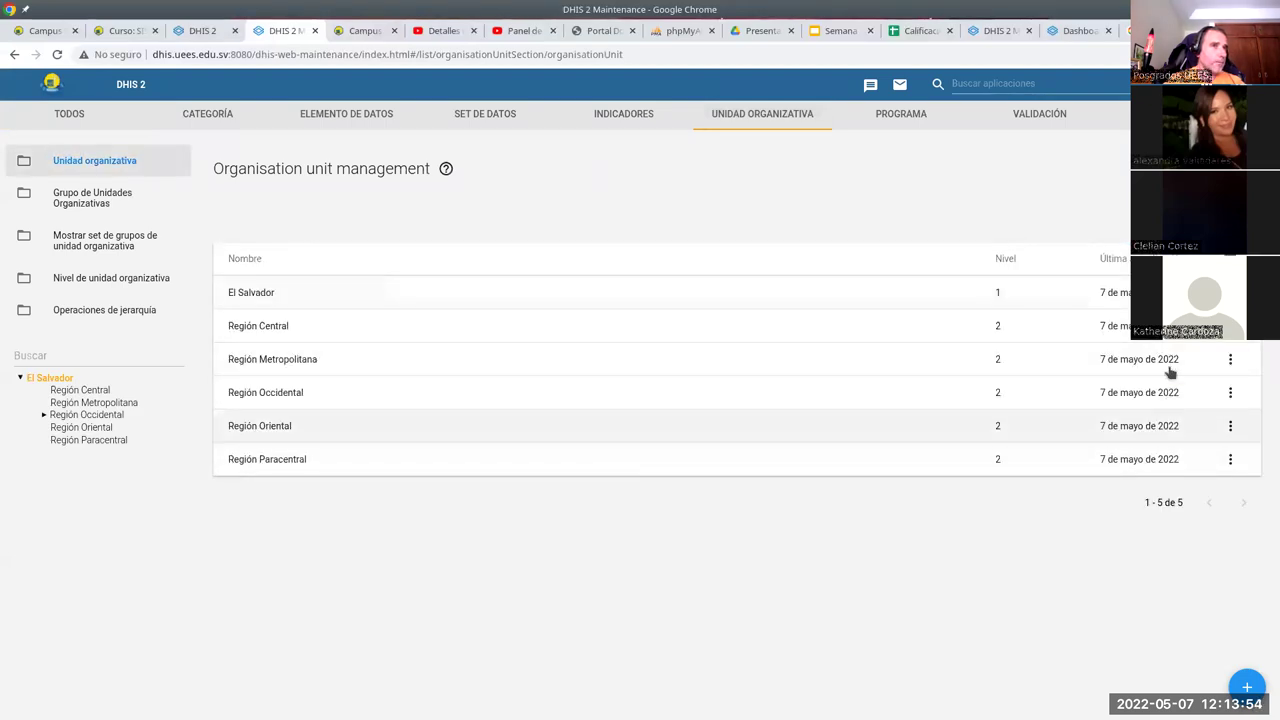
left_click(1090, 406)
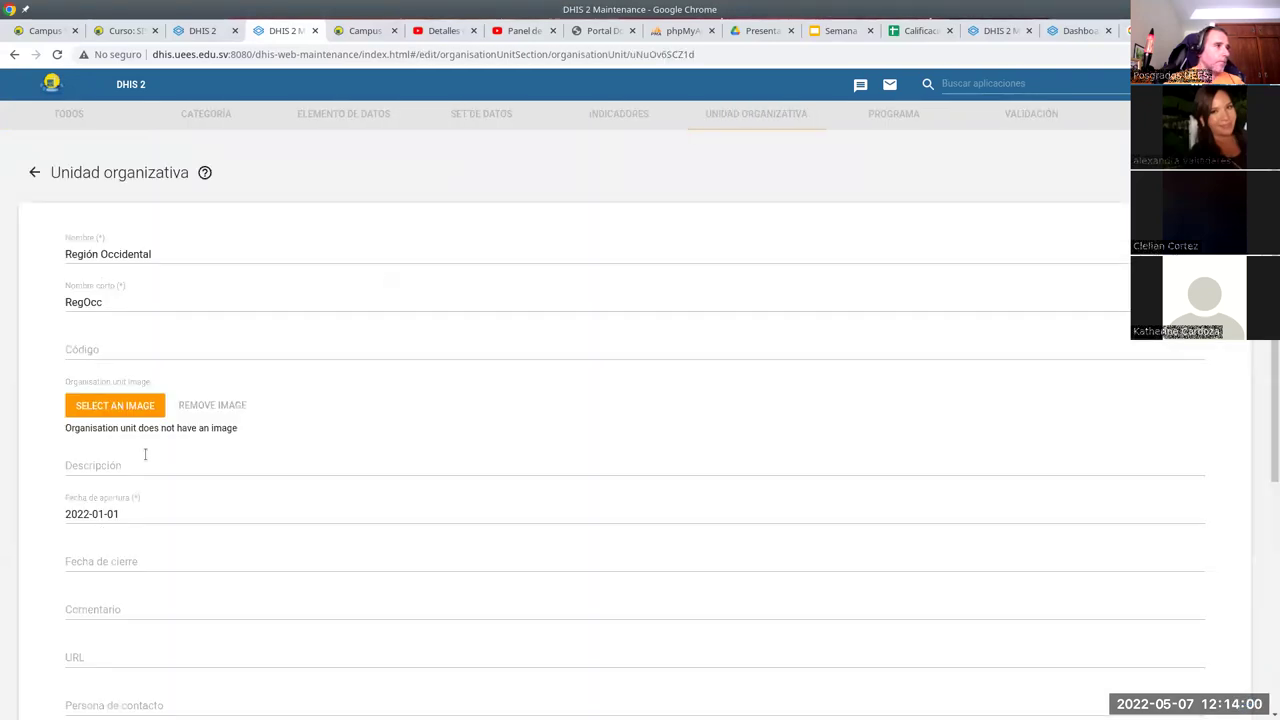
left_click(35, 173)
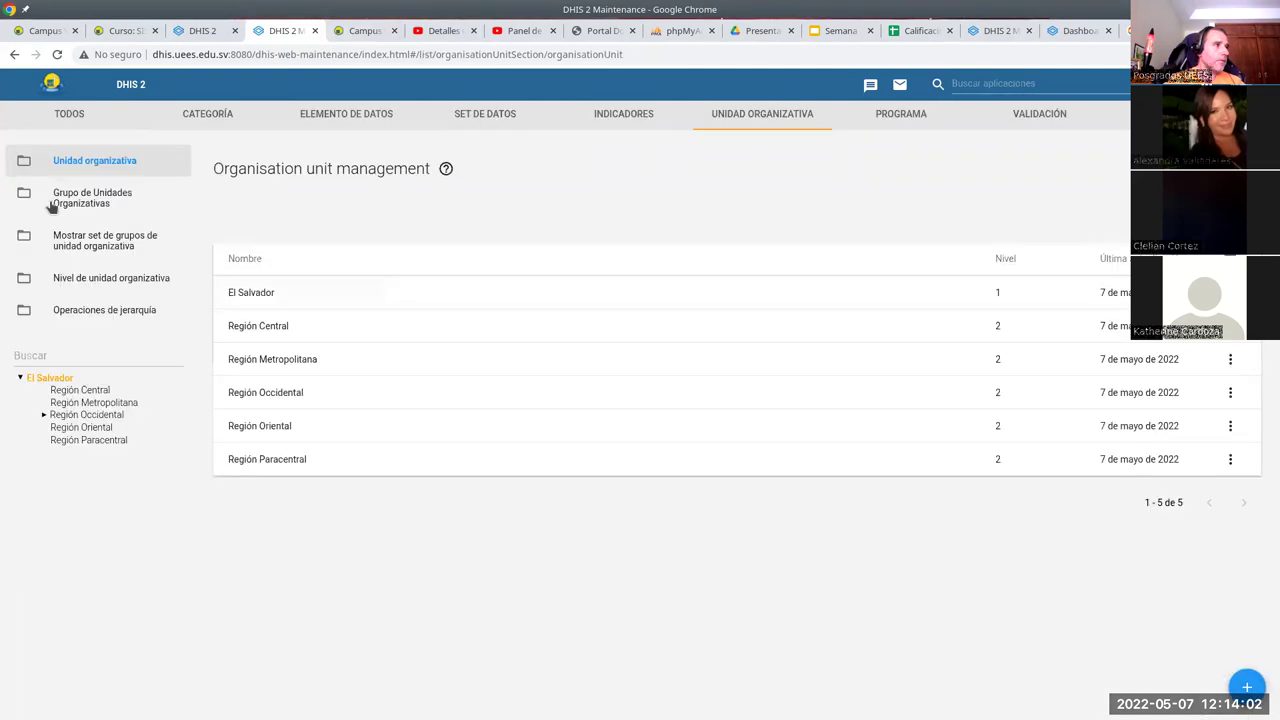
Find Unidad Comunitaria de Salud Familiar de Acajutla under Departamento de Sonsonate and inspect its opening date without changing it
left_click(44, 416)
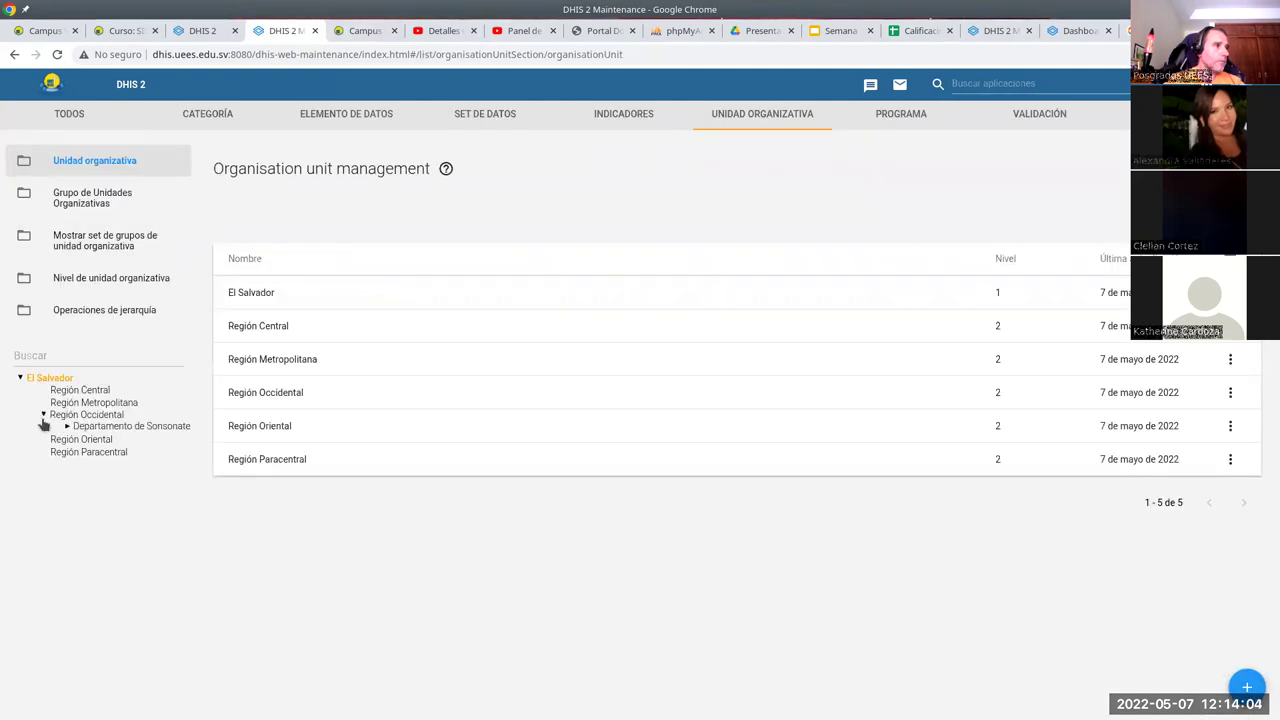
left_click(67, 426)
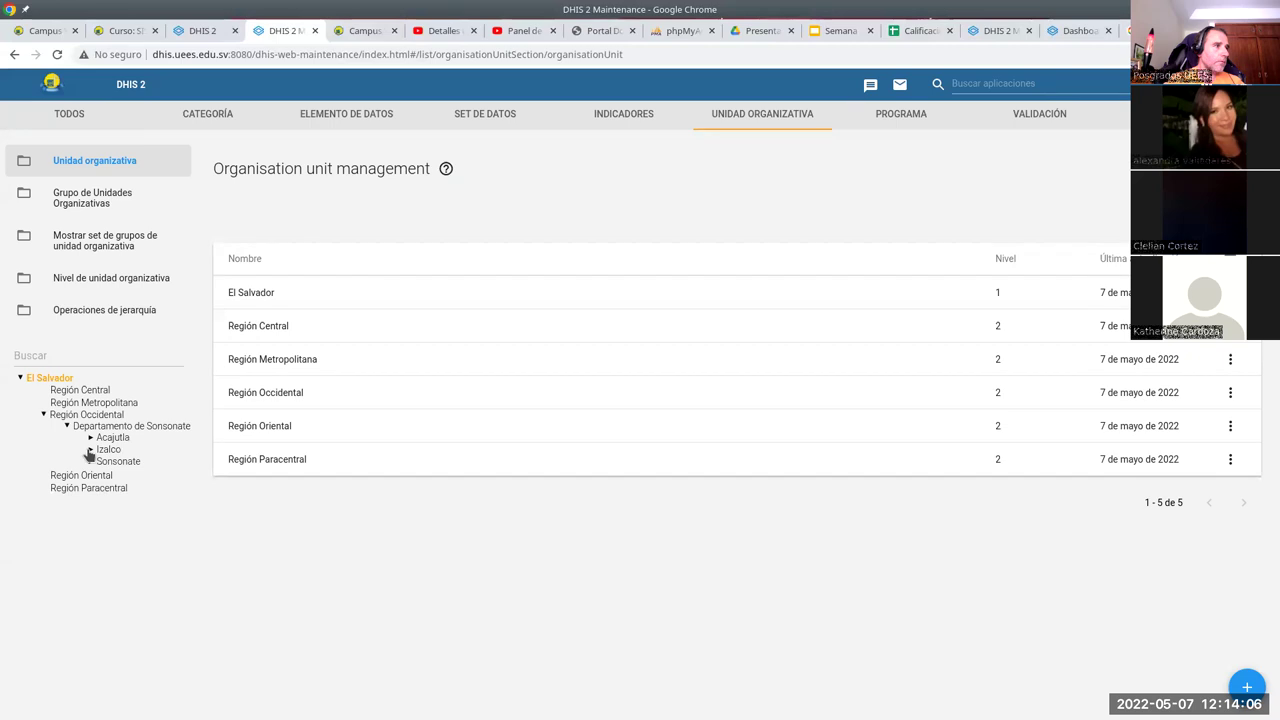
left_click(90, 450)
left_click(90, 438)
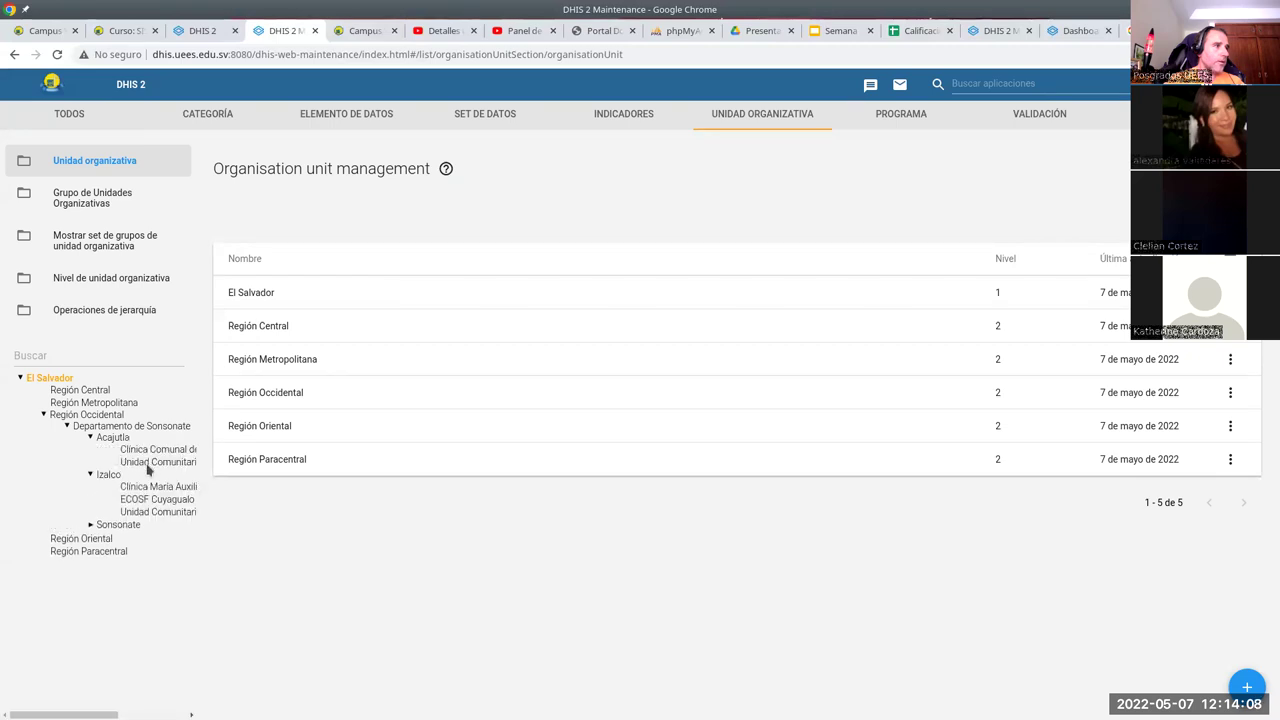
left_click(150, 463)
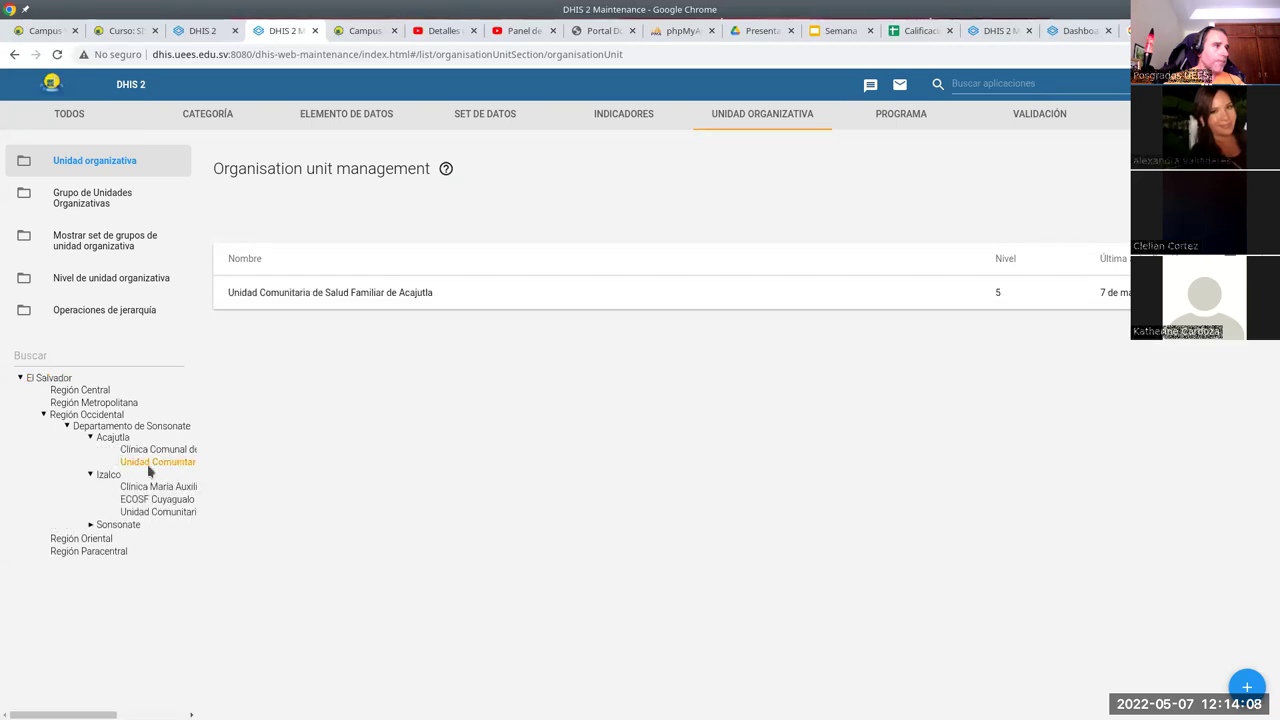
left_click(321, 293)
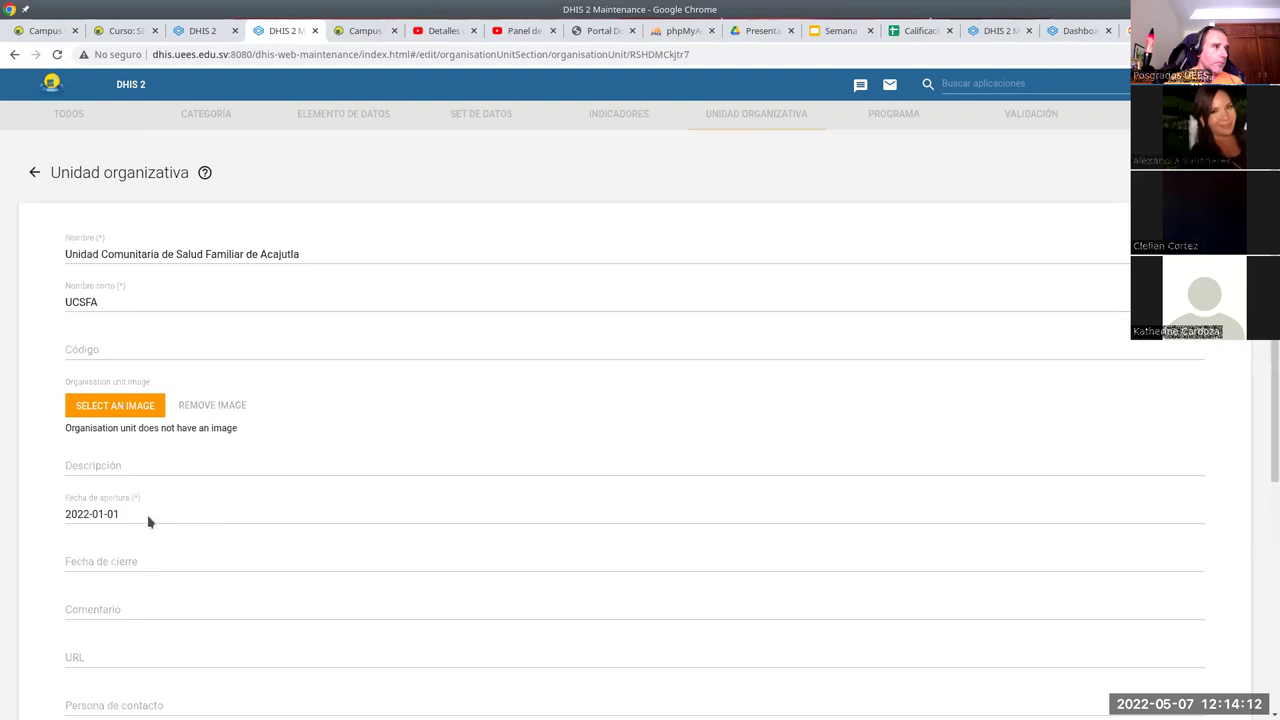
left_click(148, 515)
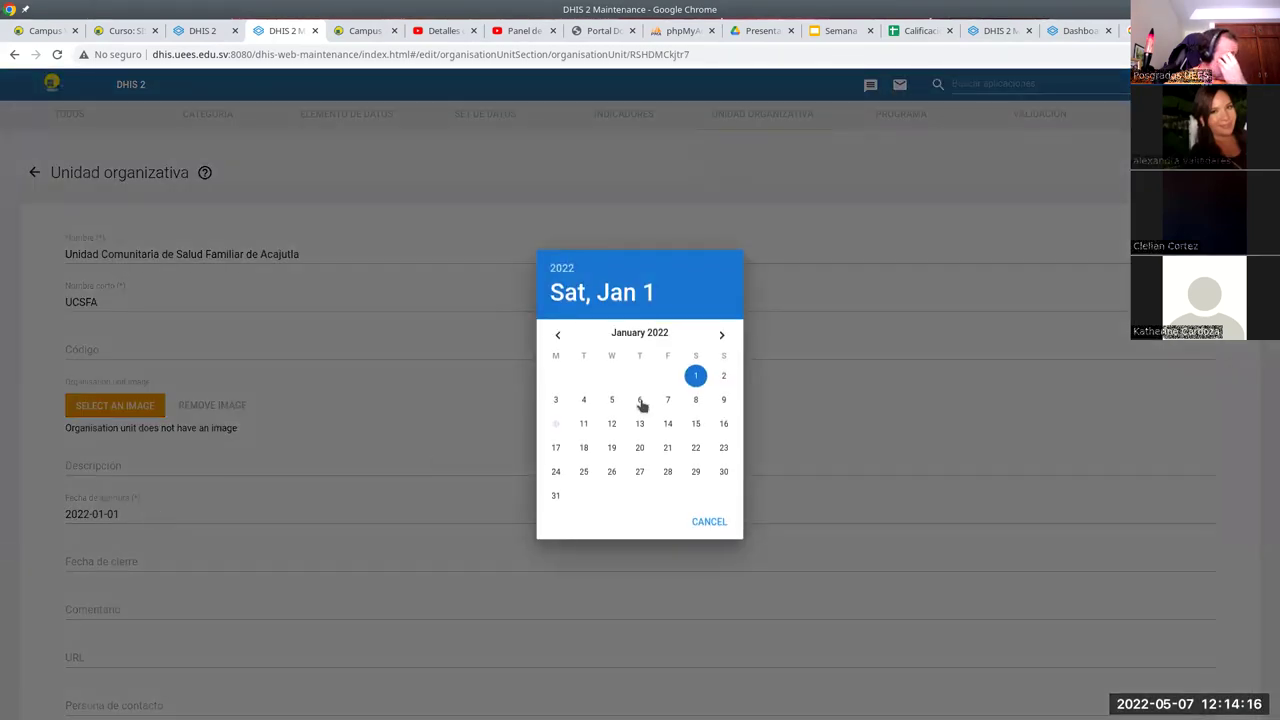
left_click(726, 523)
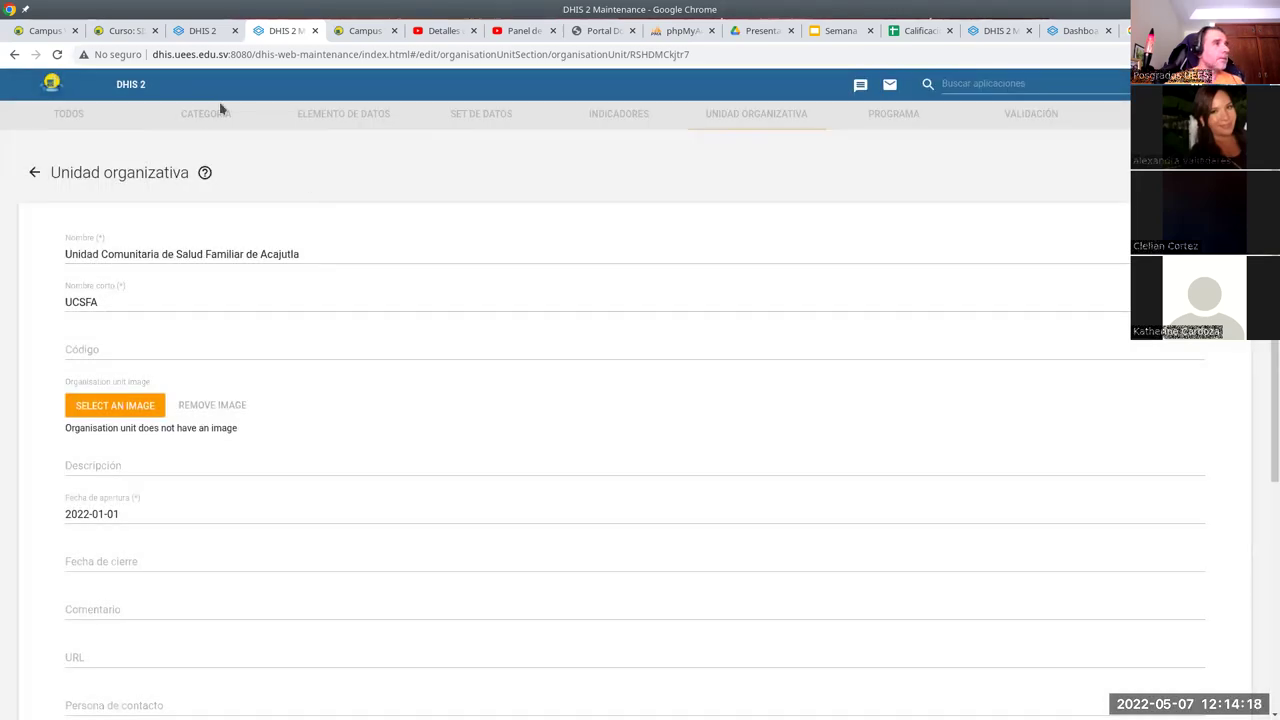
Leave the organisation unit form and open the Programa Materno Infantil data set for editing
left_click(203, 33)
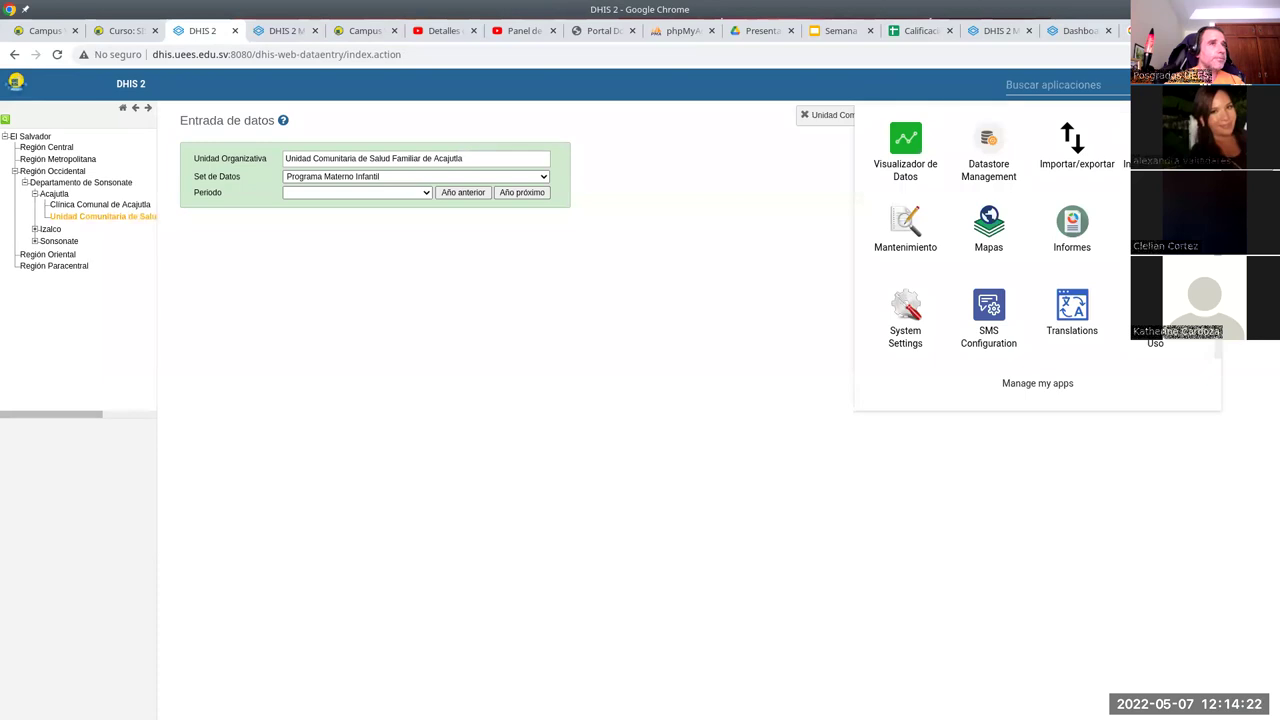
left_click(290, 33)
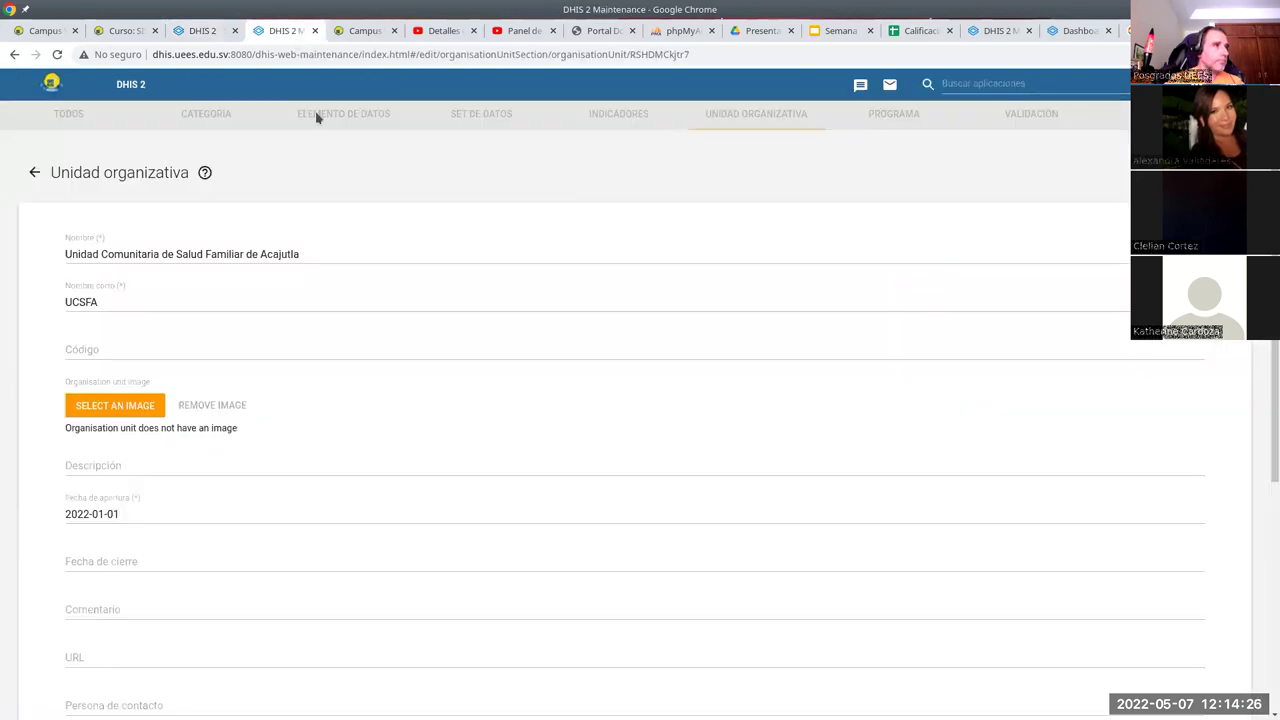
left_click(35, 174)
left_click(476, 116)
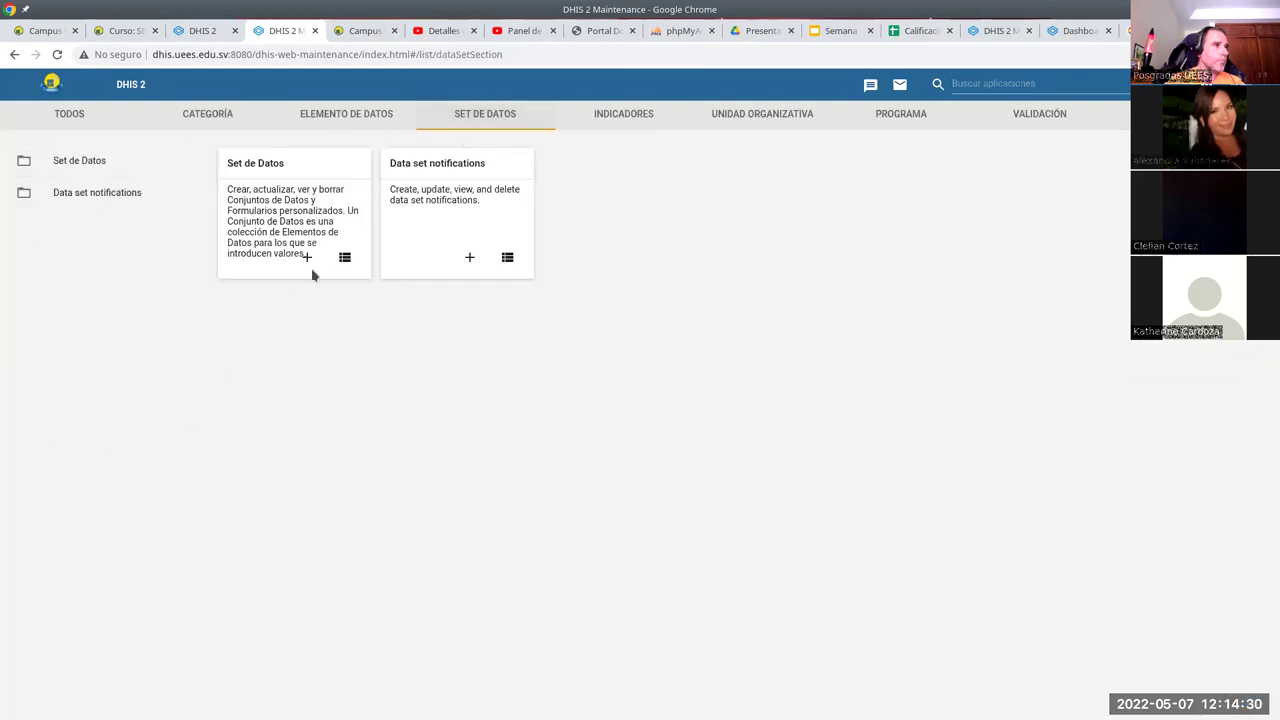
left_click(345, 257)
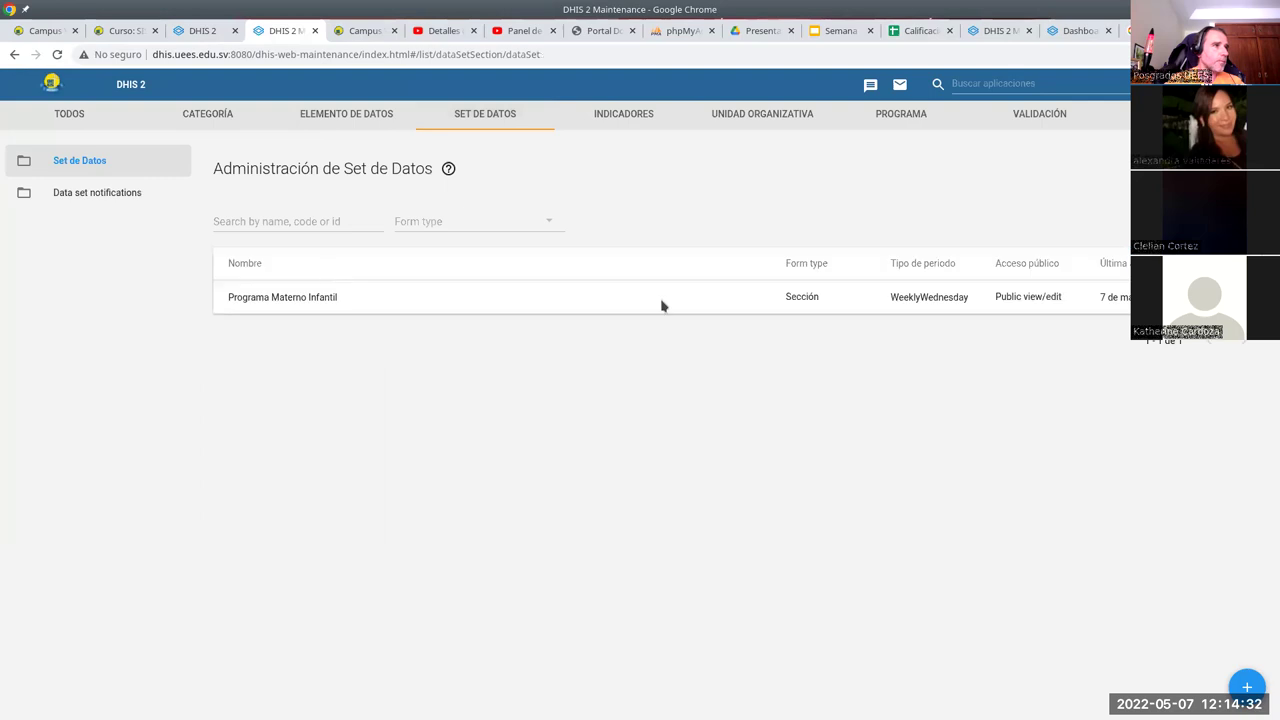
left_click(978, 300)
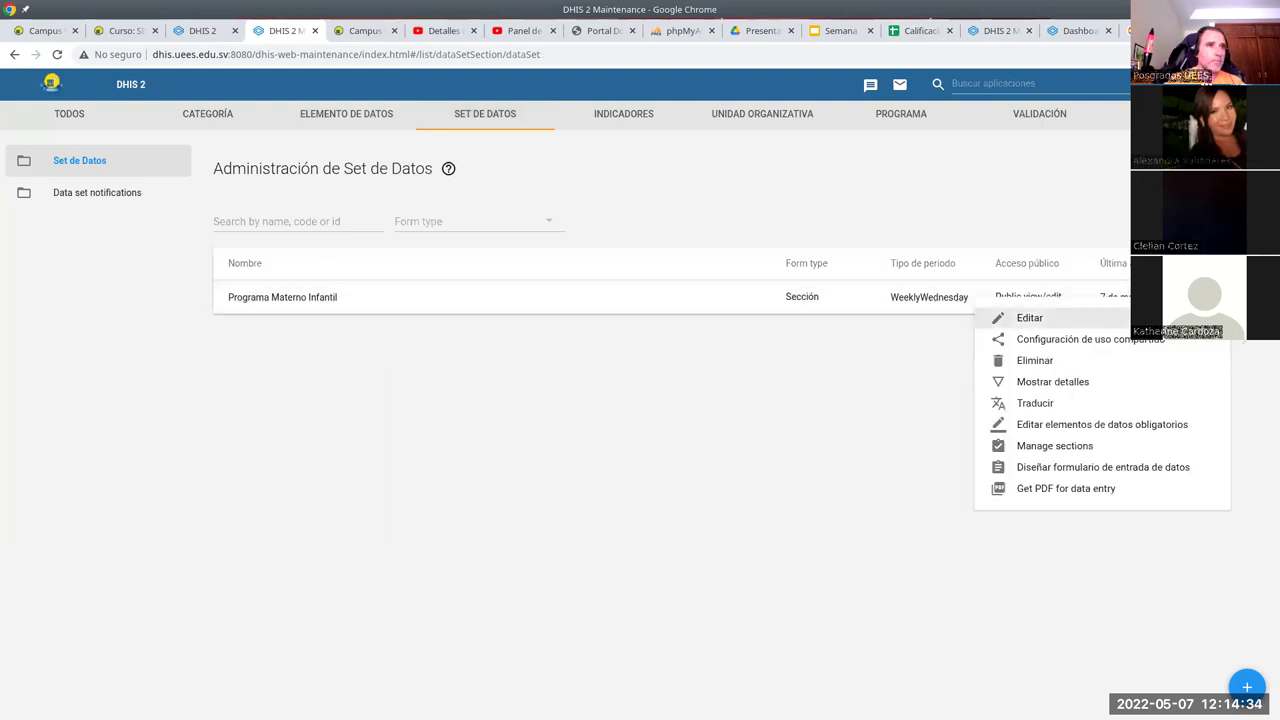
left_click(1020, 318)
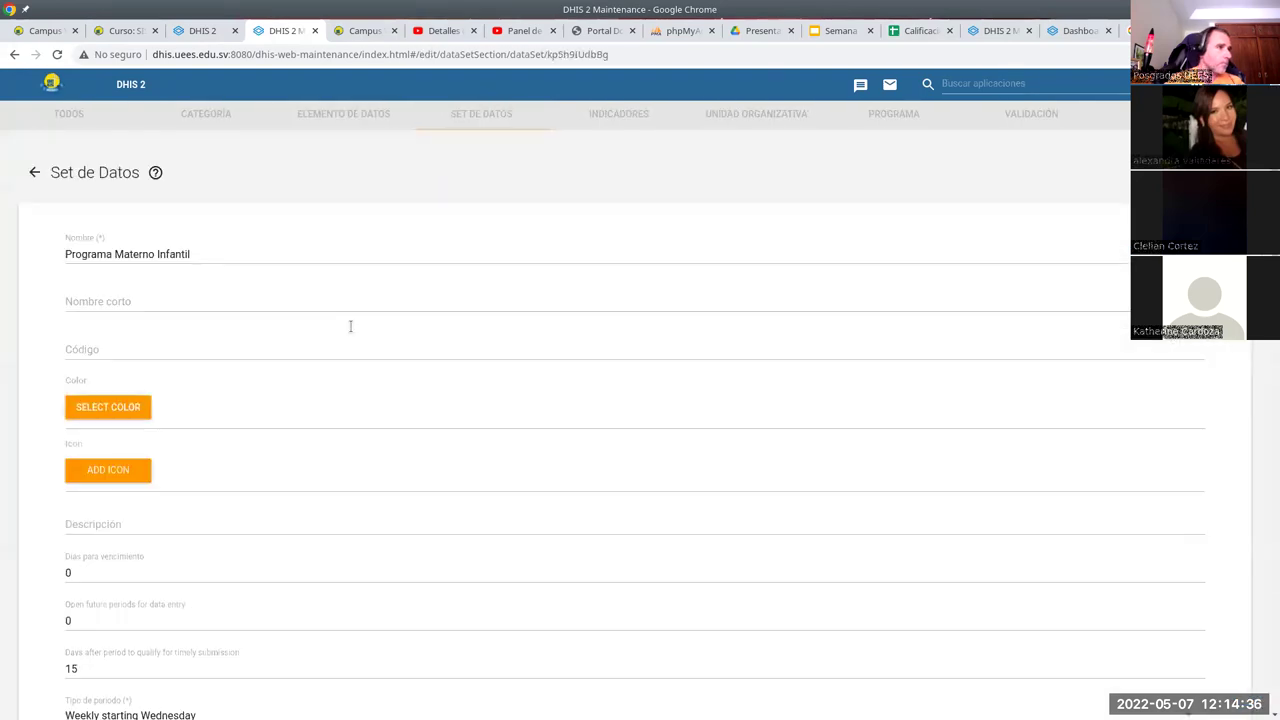
Add week 1 of 2022 to the data set's data input periods
scroll(214, 369, "down", 3)
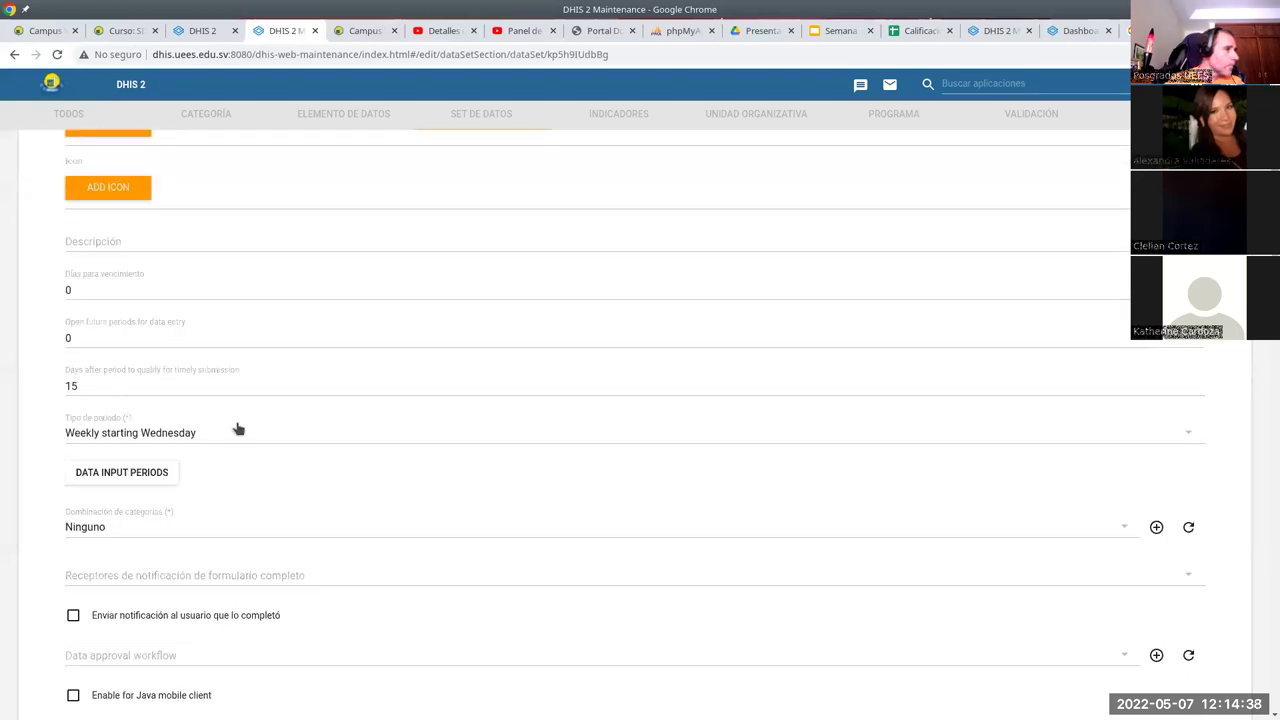
left_click(120, 474)
left_click(447, 405)
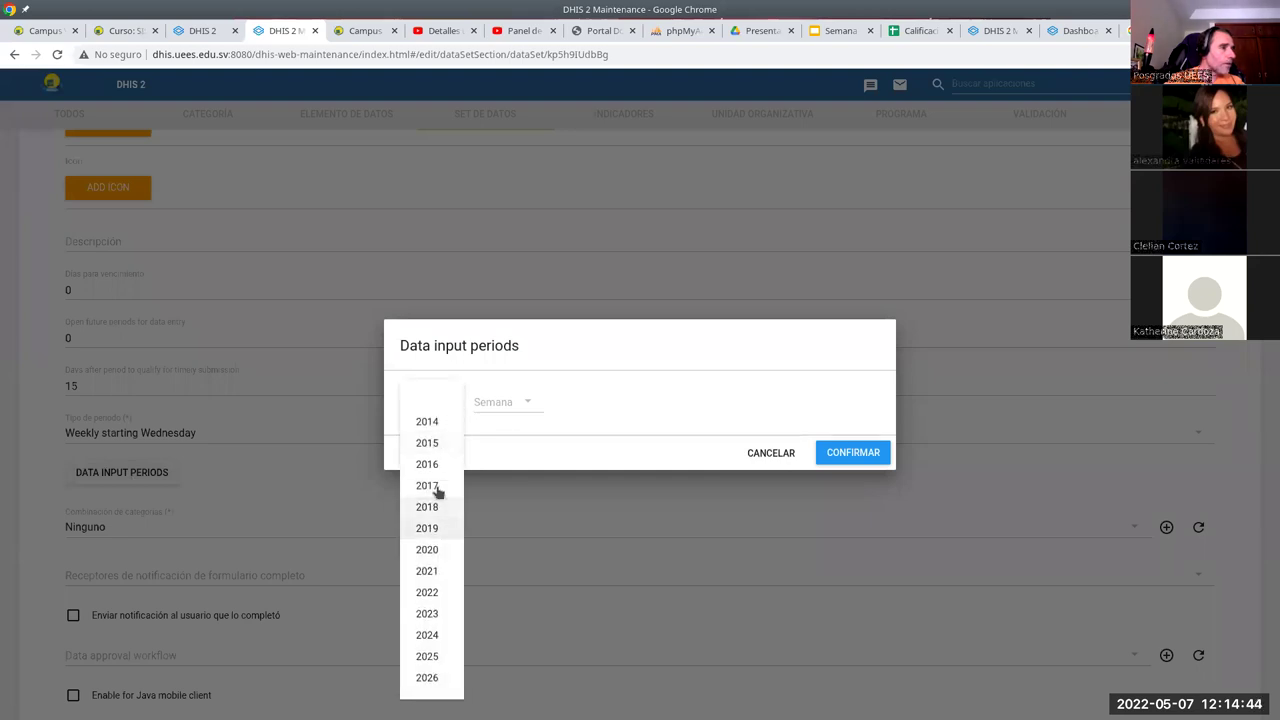
left_click(427, 593)
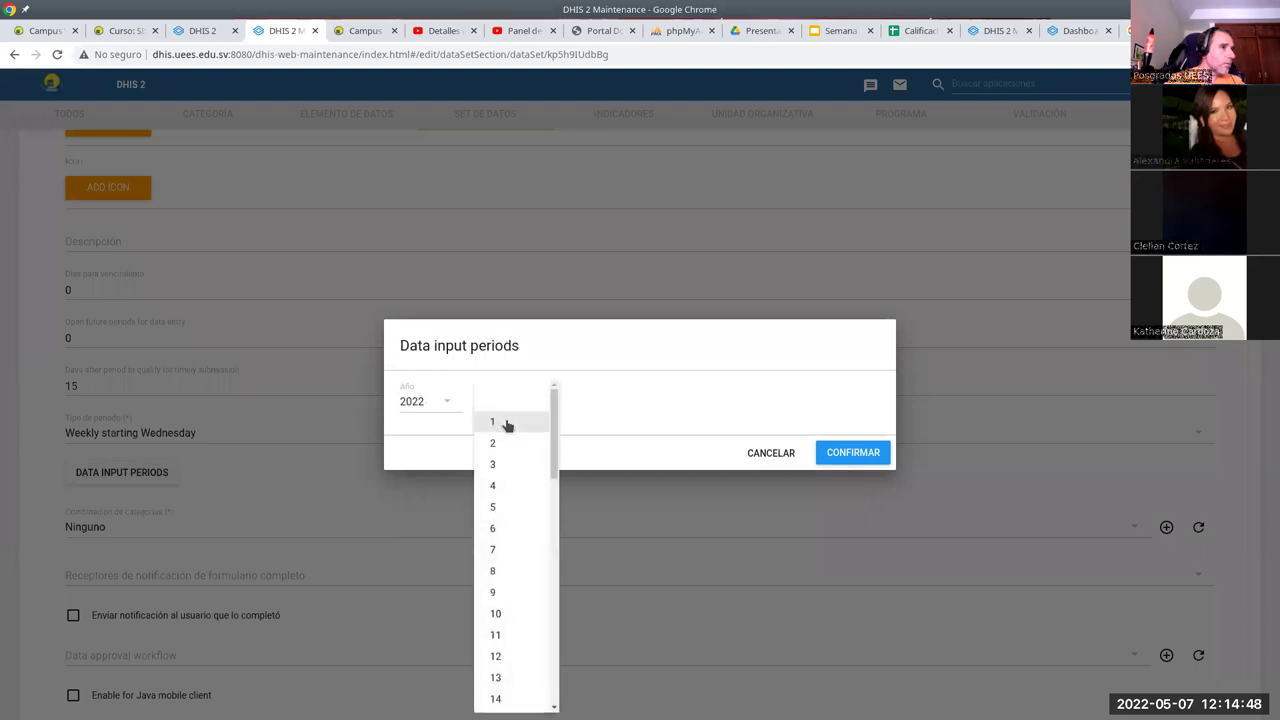
left_click(505, 422)
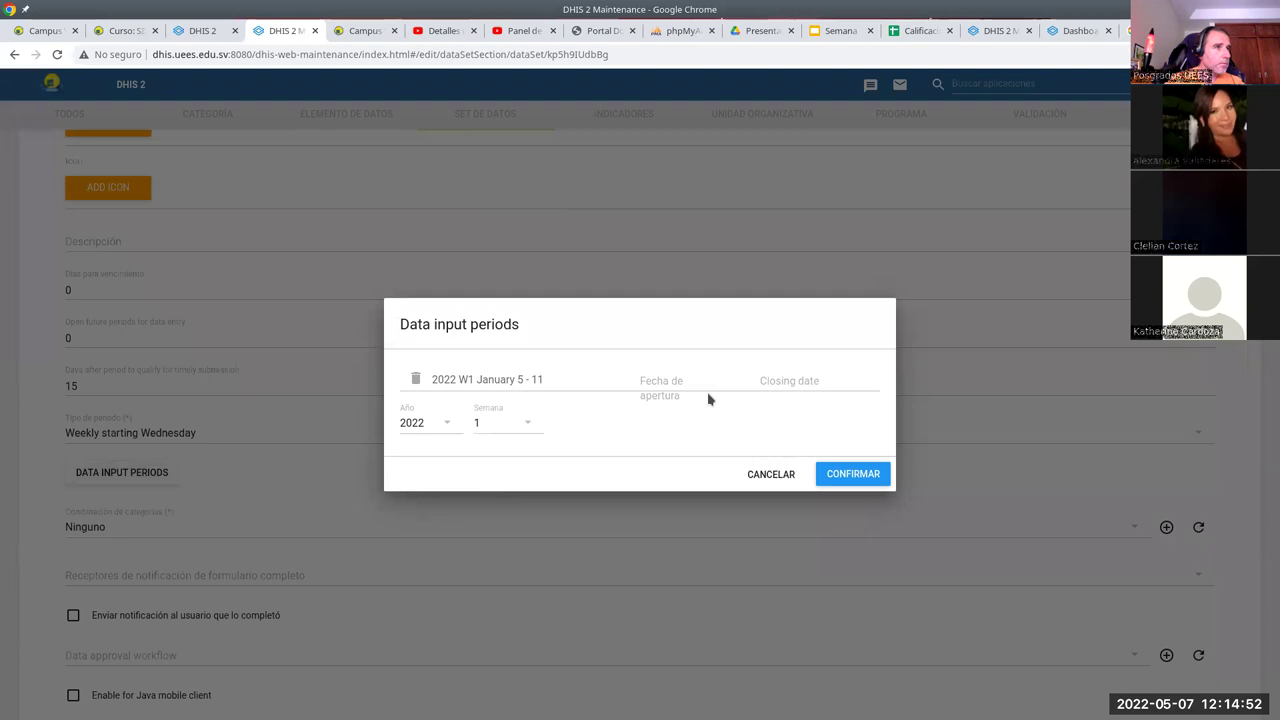
Set the opening date of the 2022 week 1 input period to 2022-01-01 and confirm the data input periods
left_click(657, 390)
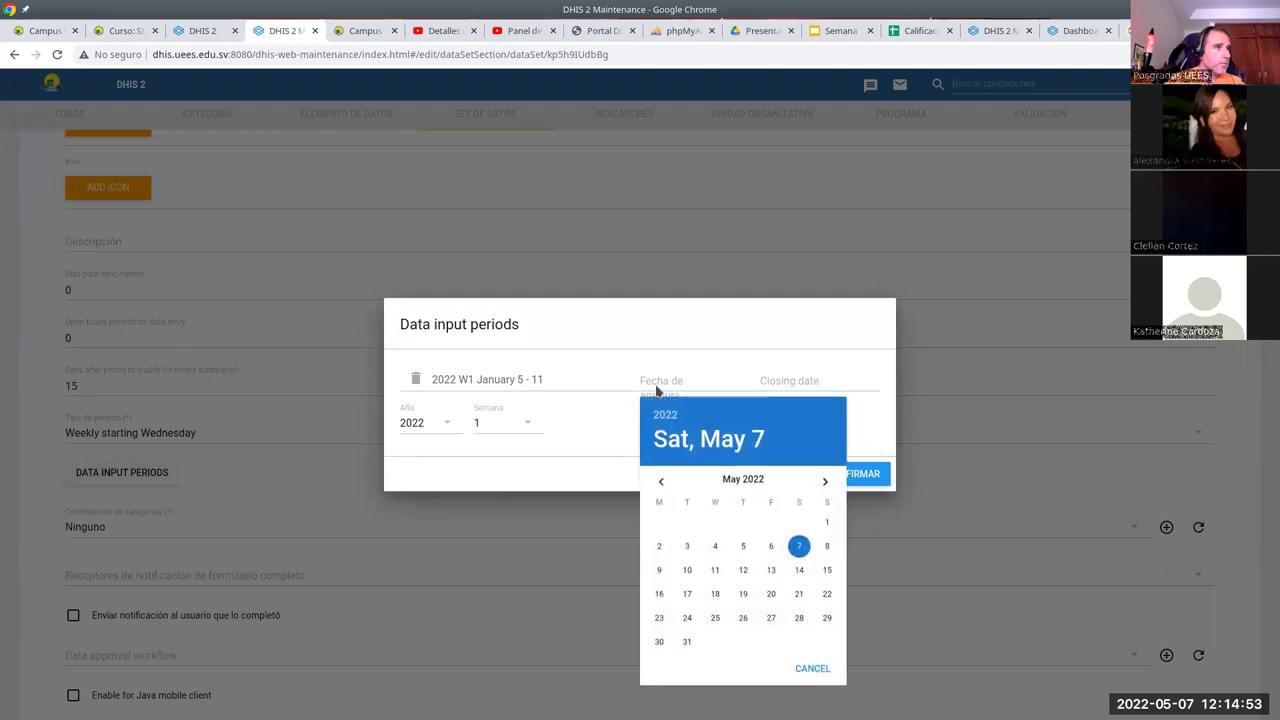
left_click(657, 483)
left_click(657, 483)
left_click(658, 484)
left_click(658, 484)
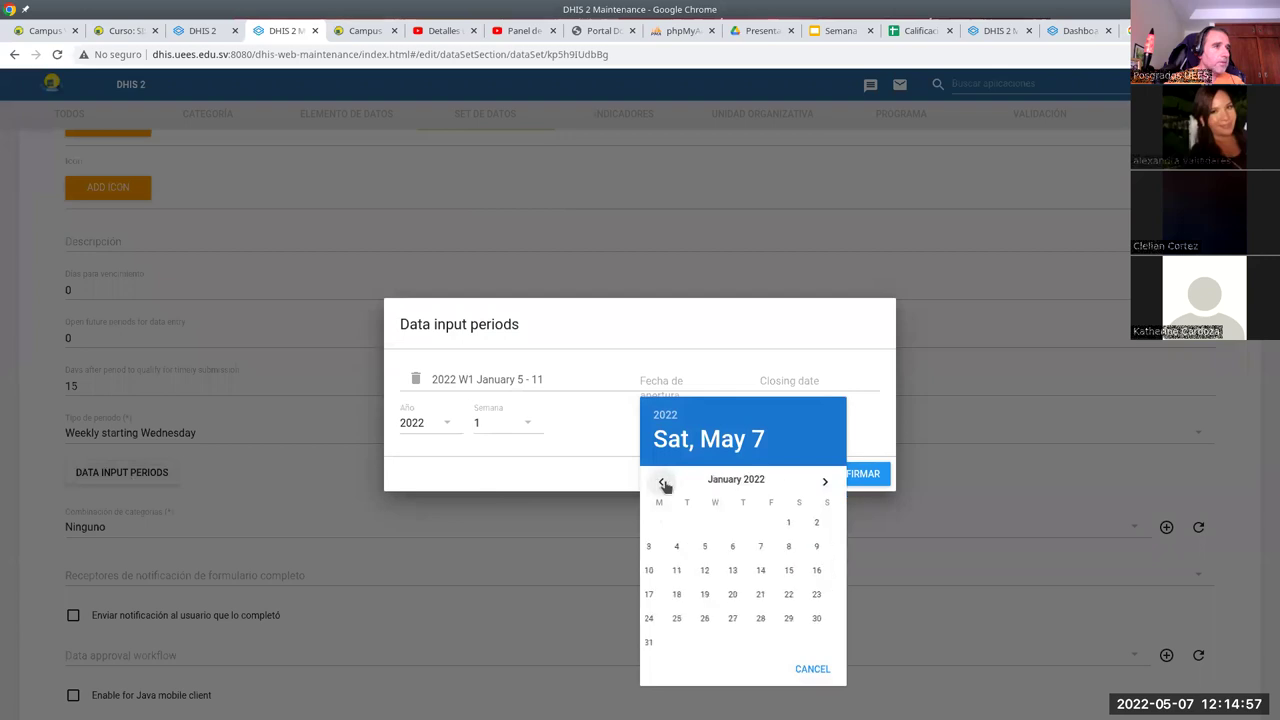
left_click(799, 523)
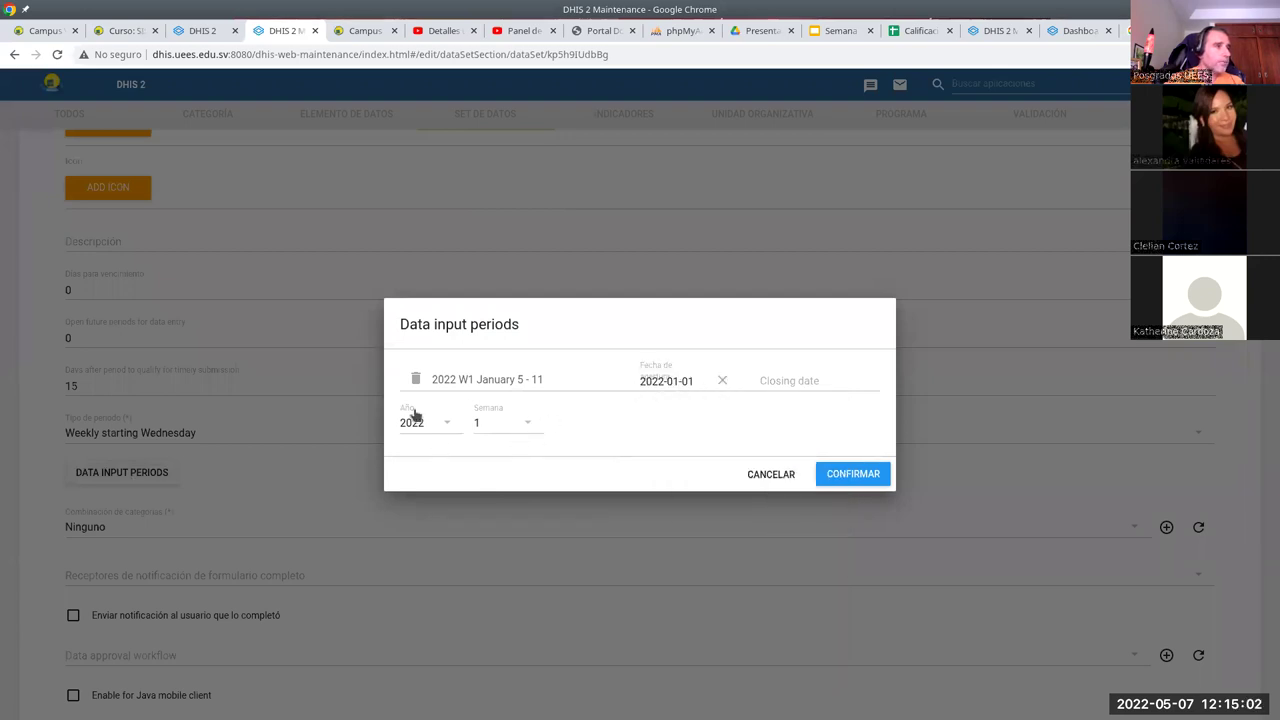
left_click(833, 466)
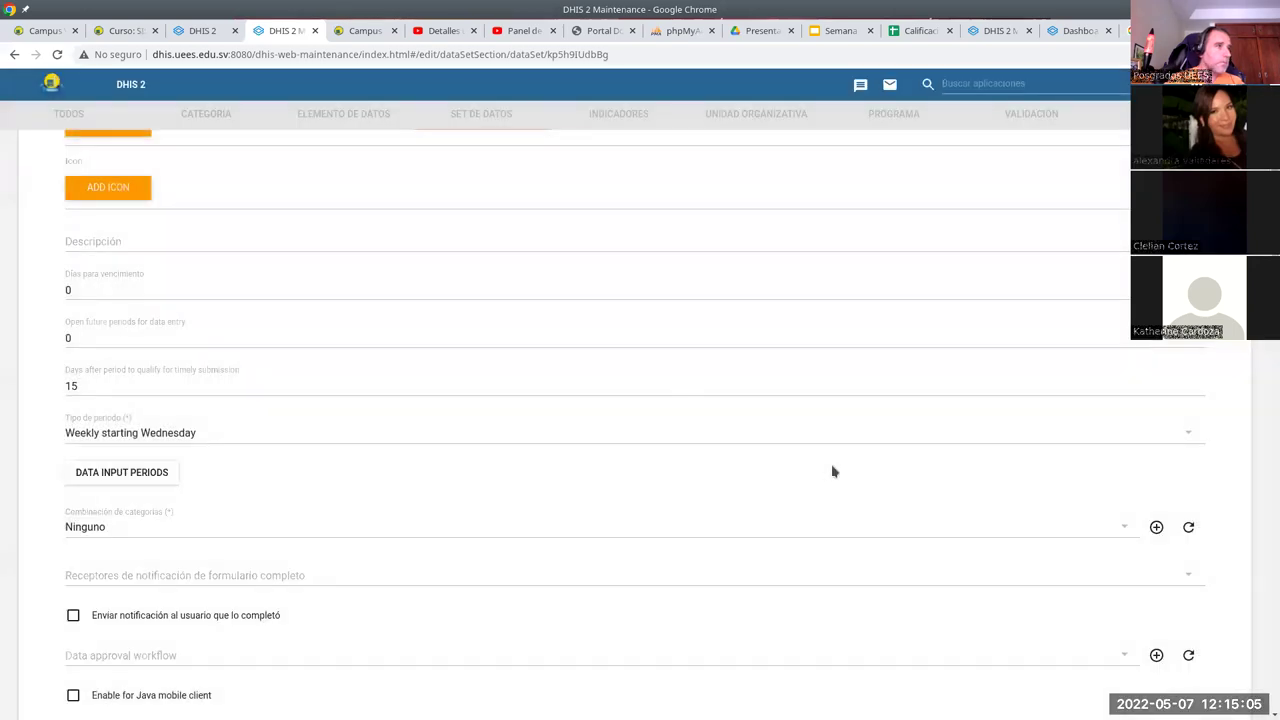
Reload the data entry page, reselect the Programa Materno Infantil data set and check which periods it offers
left_click(201, 31)
left_click(58, 55)
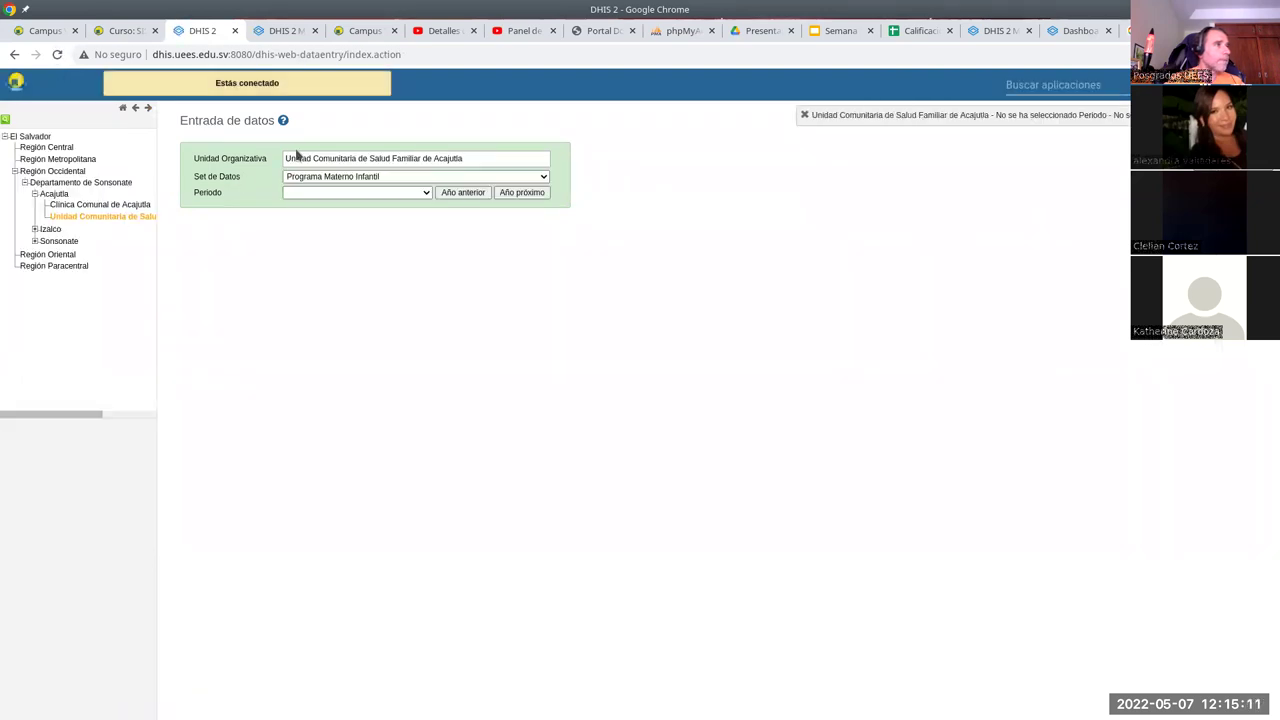
left_click(344, 178)
left_click(337, 189)
left_click(420, 158)
left_click(529, 178)
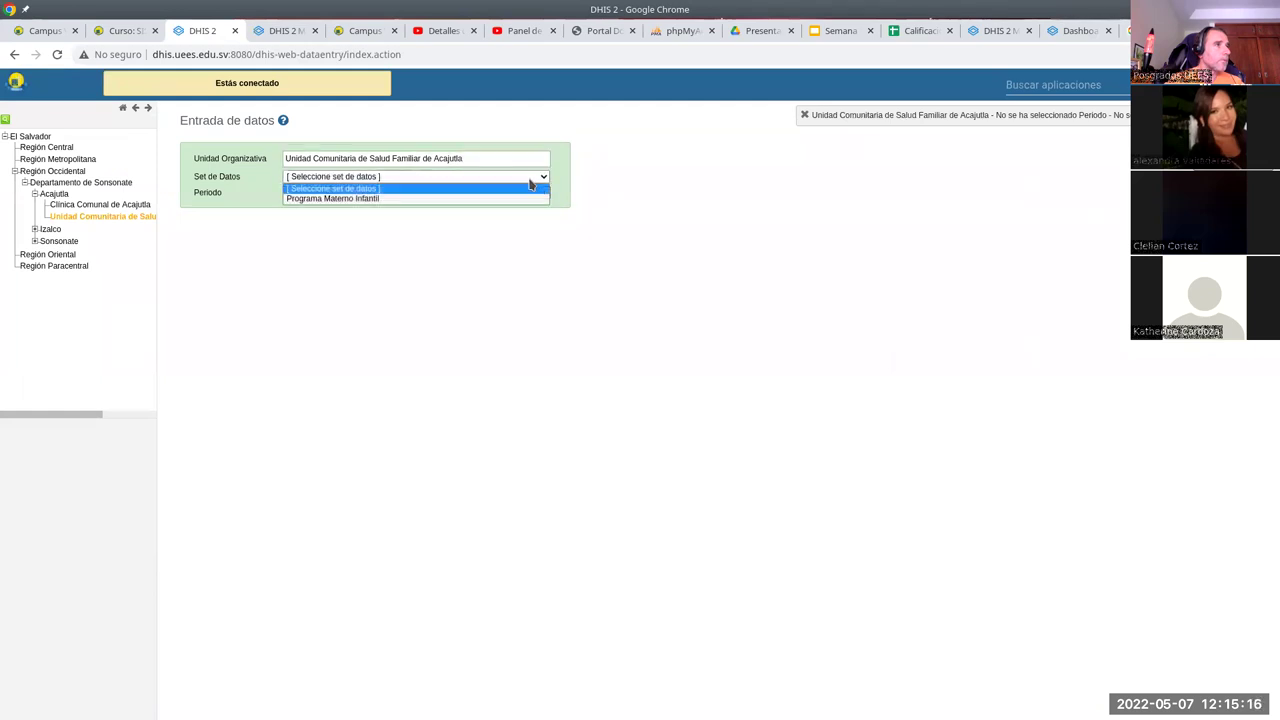
left_click(500, 199)
left_click(422, 194)
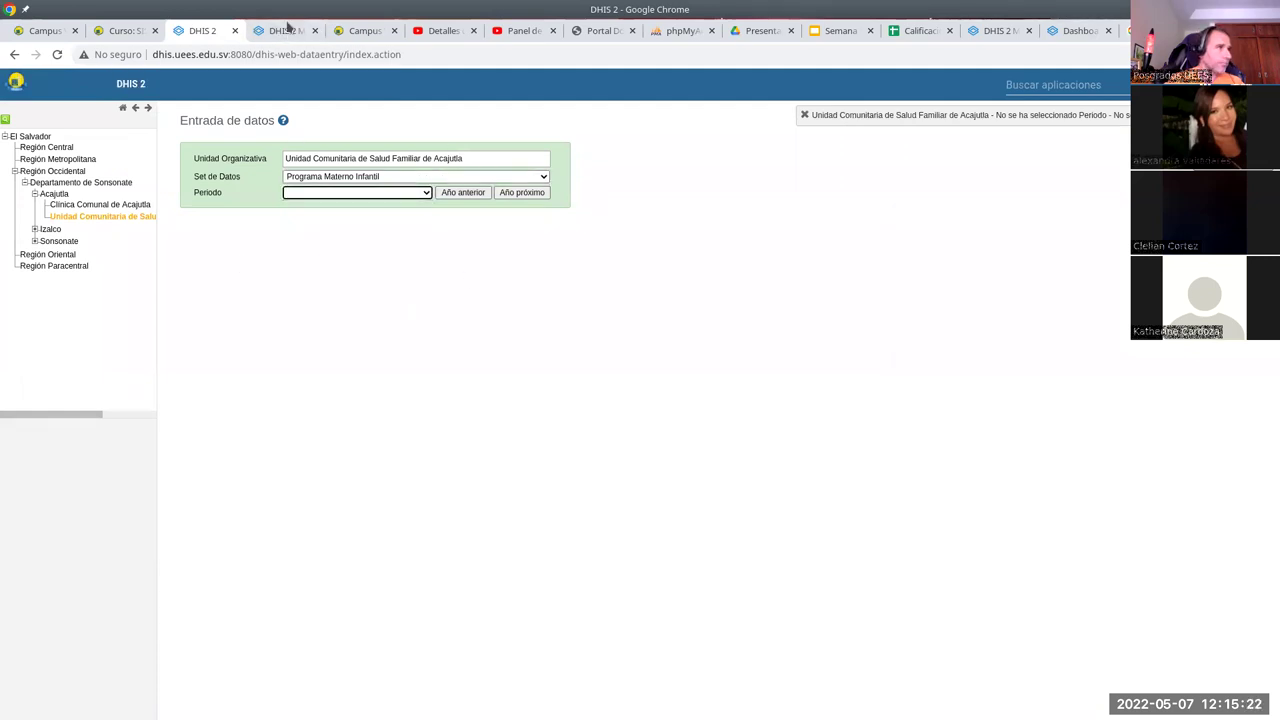
Return to the data set being edited in Maintenance and change its period type to Semanal
left_click(288, 33)
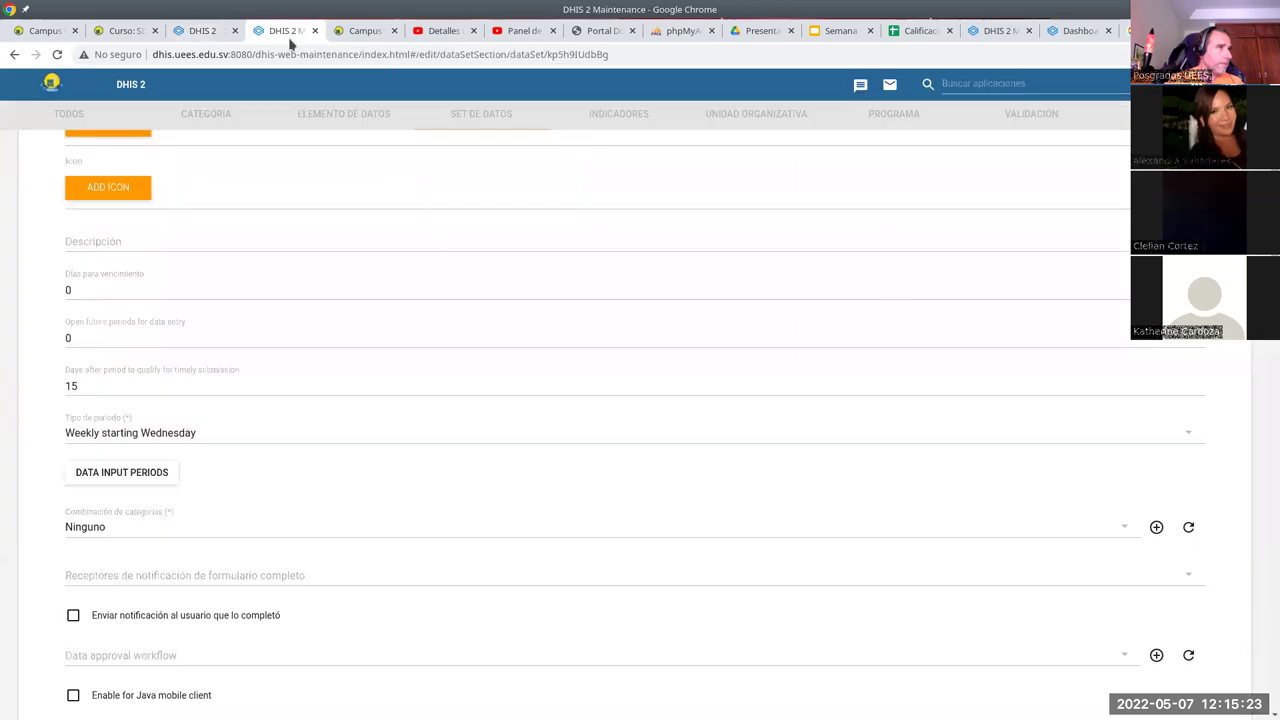
left_click(175, 436)
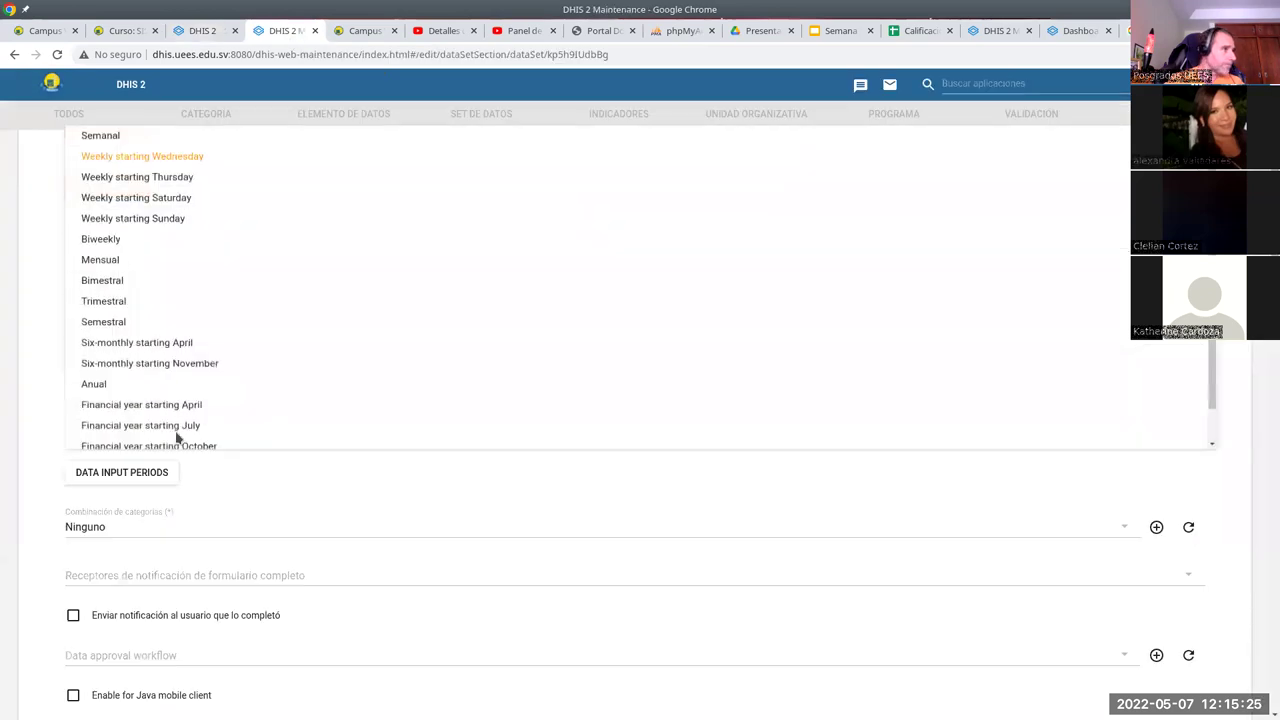
left_click(130, 145)
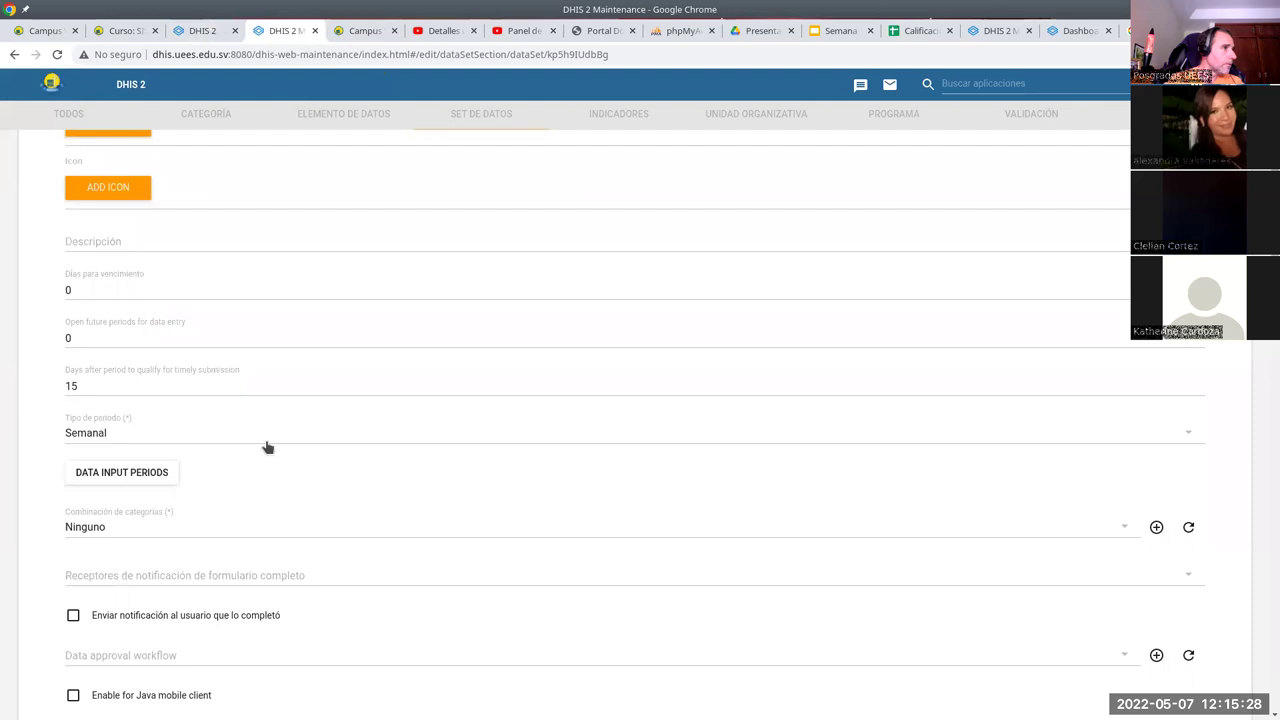
Set the data set's category combination to Sexo
scroll(266, 446, "down", 1)
scroll(260, 448, "down", 2)
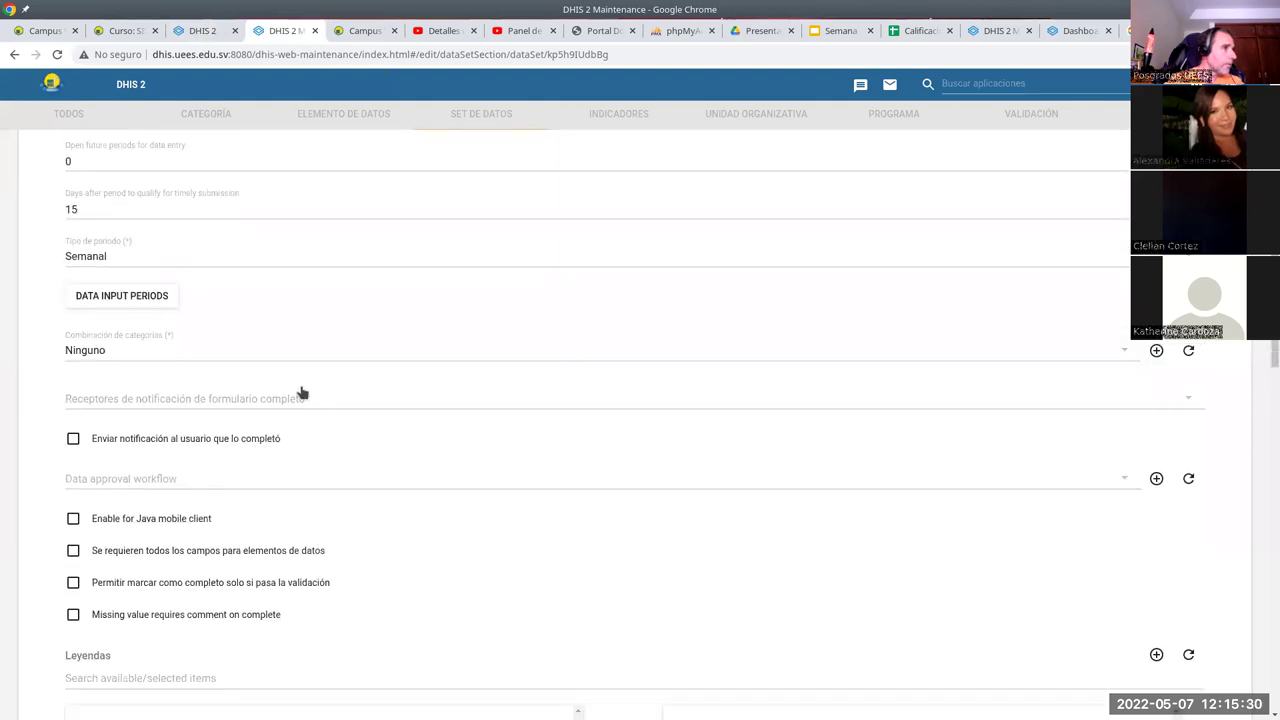
scroll(298, 391, "up", 1)
scroll(298, 391, "up", 1)
left_click(232, 452)
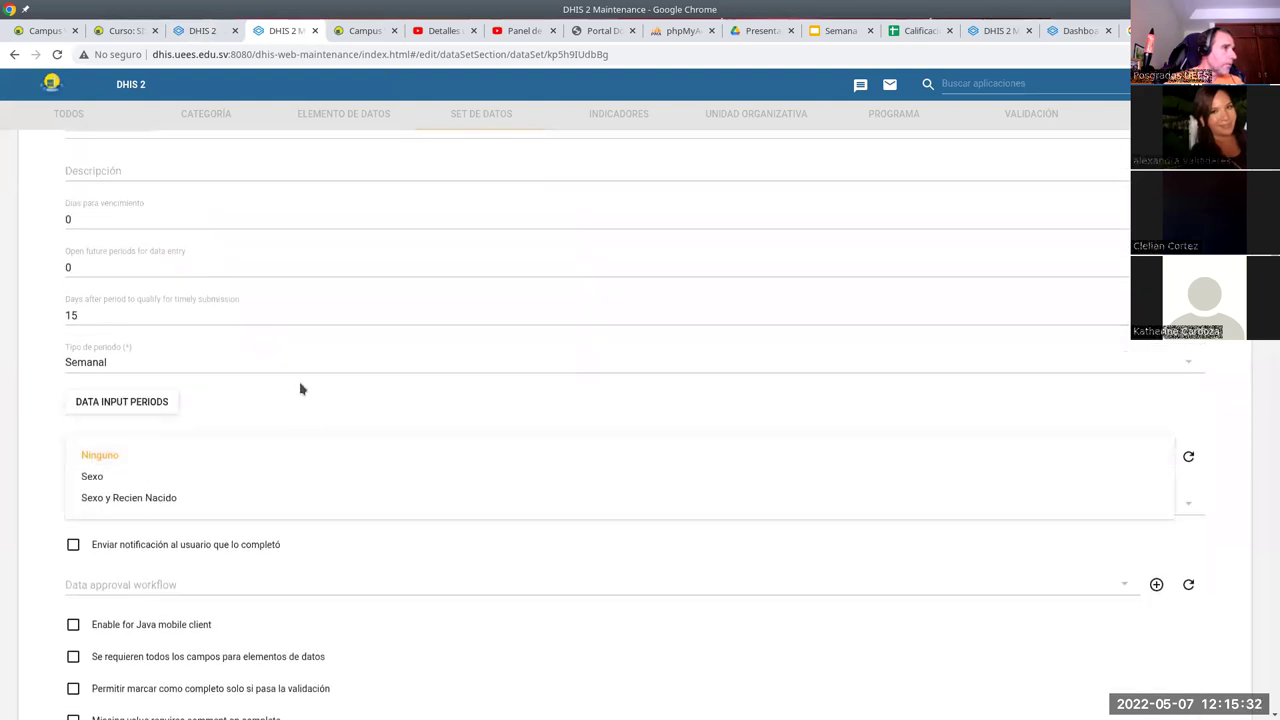
left_click(114, 478)
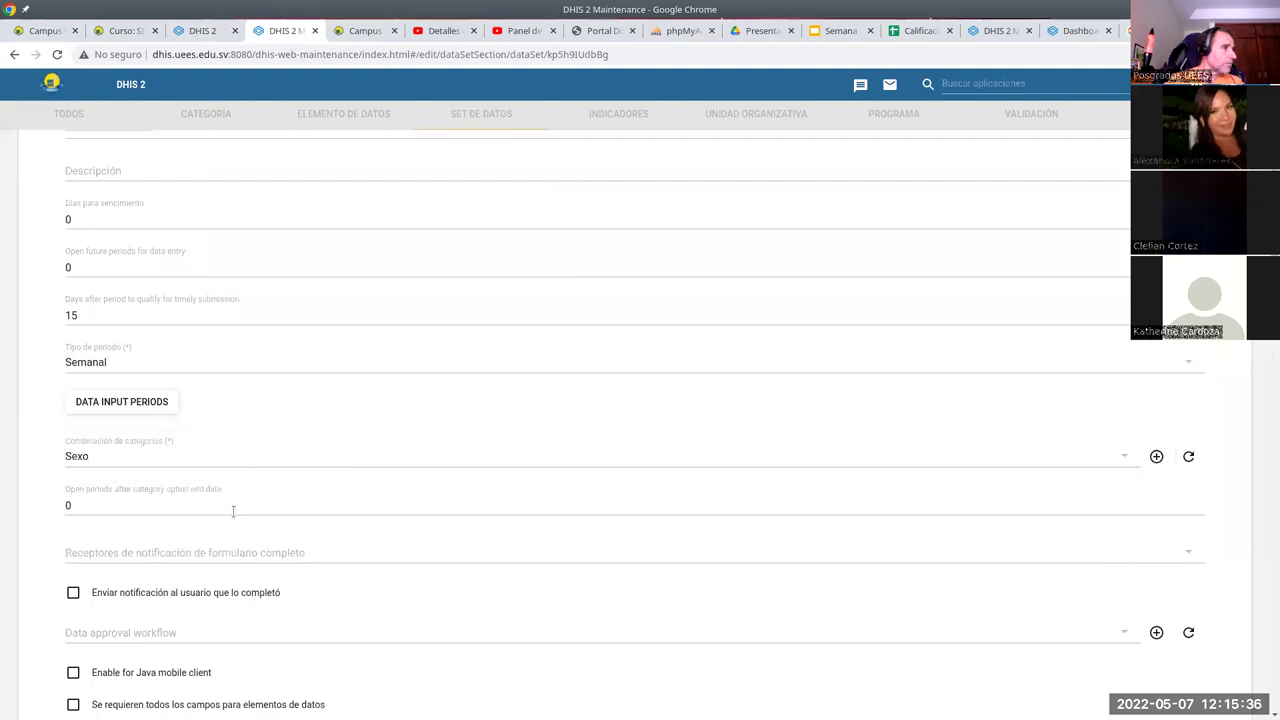
Review the remaining settings of the Programa Materno Infantil data set and save it
scroll(200, 405, "up", 3)
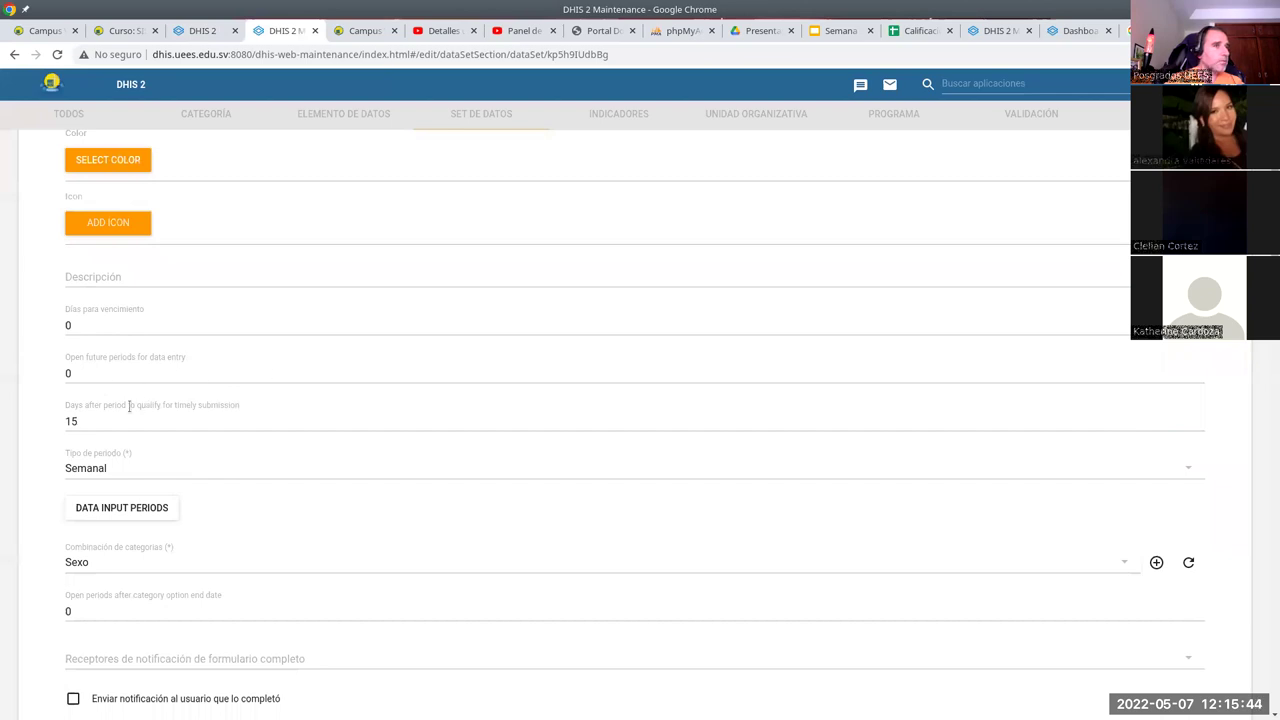
scroll(242, 423, "down", 15)
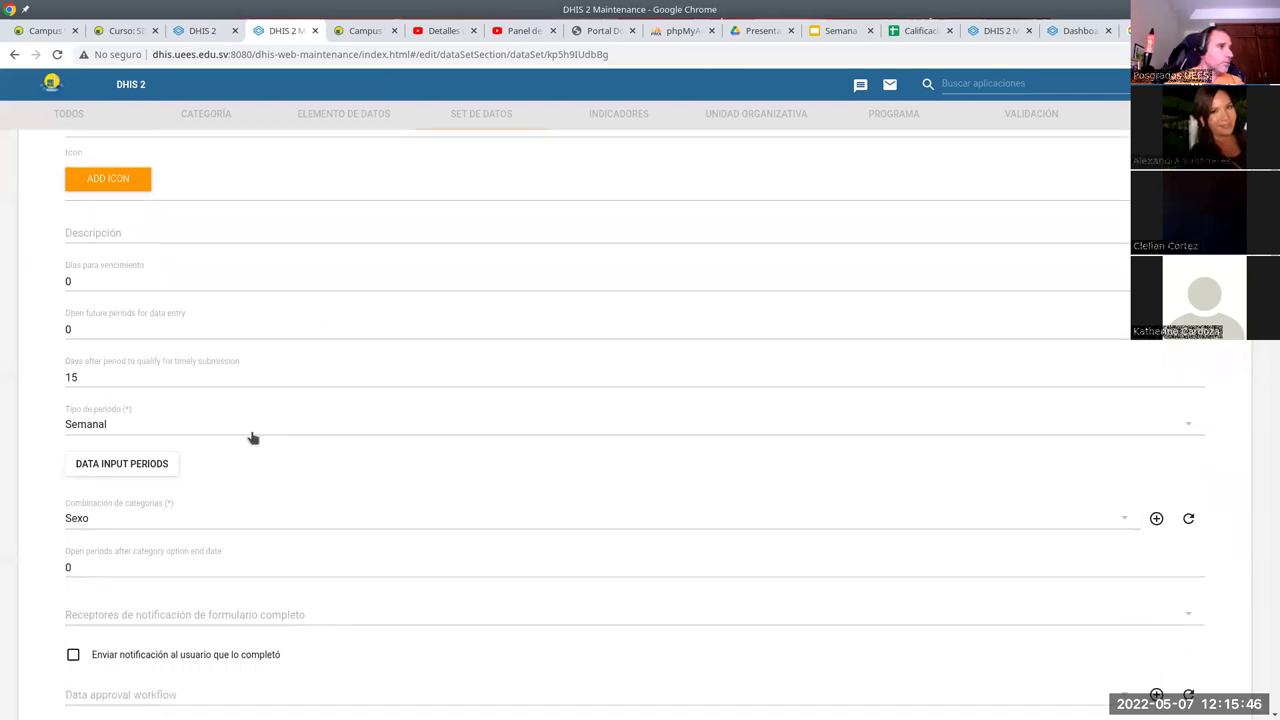
scroll(425, 609, "down", 8)
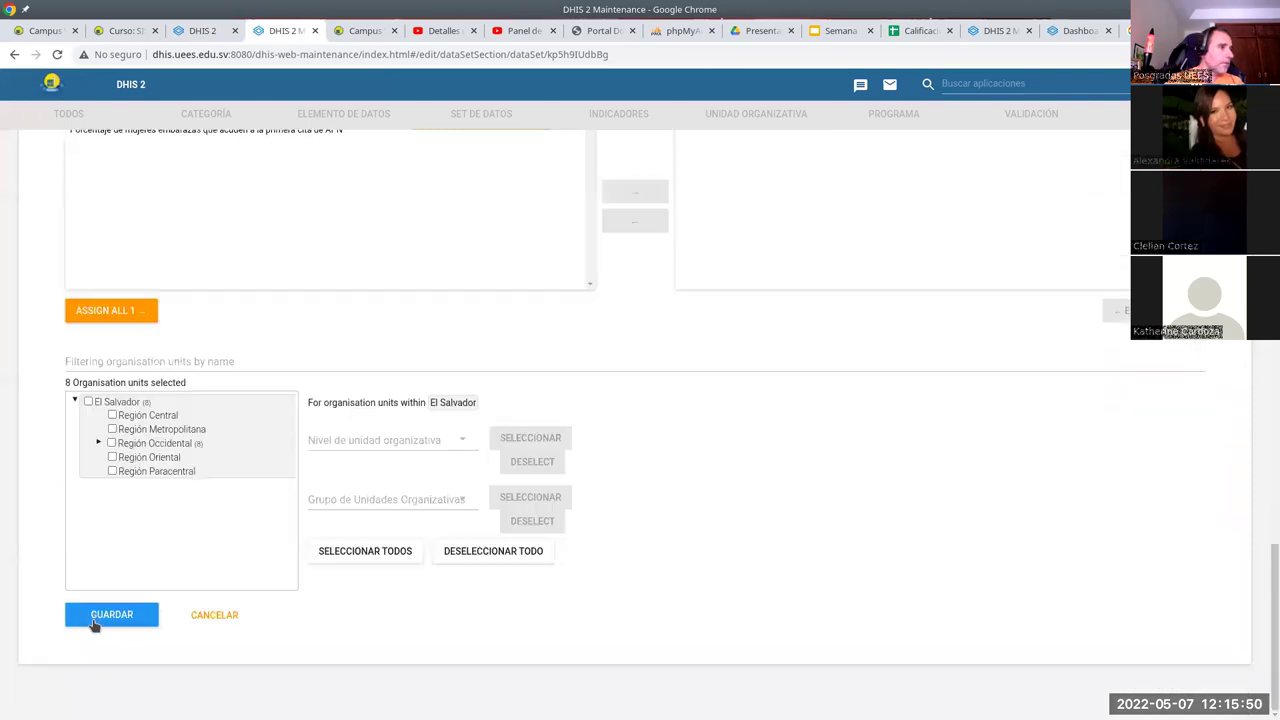
left_click(94, 621)
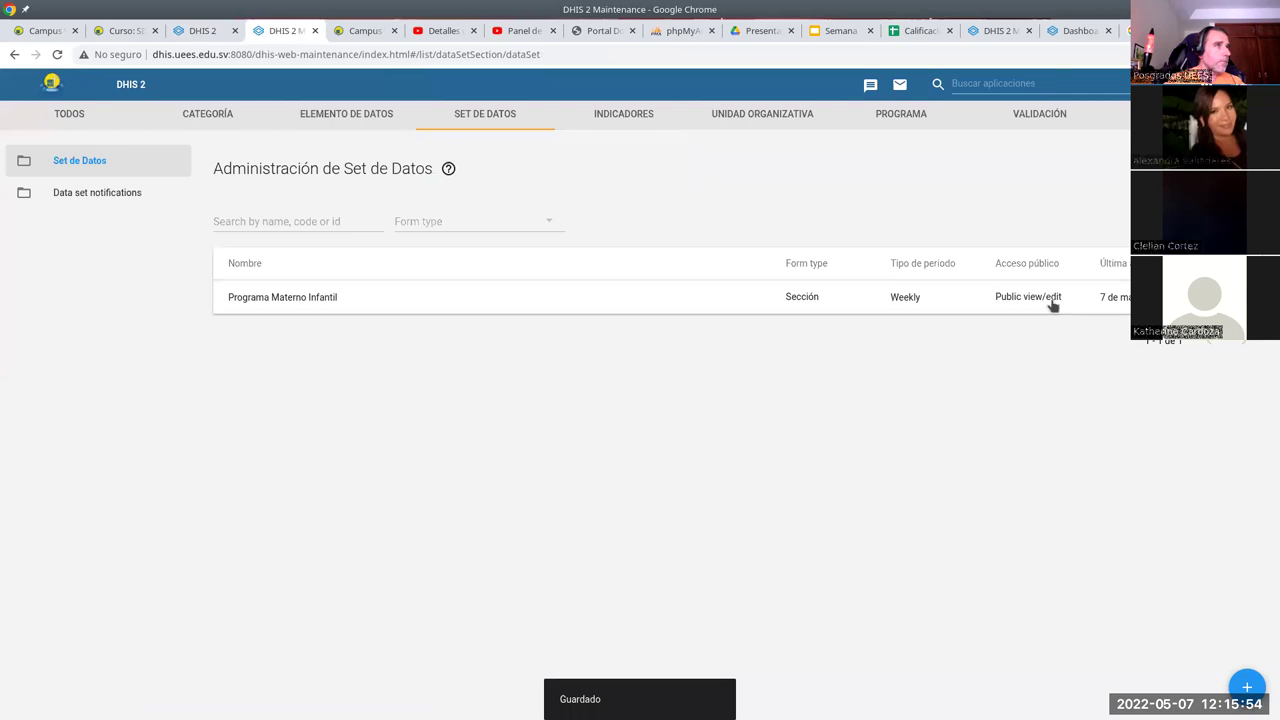
Reload the data entry page and select the period Week 1 - 2022-01-03 - 2022-01-09 for Programa Materno Infantil
left_click(201, 38)
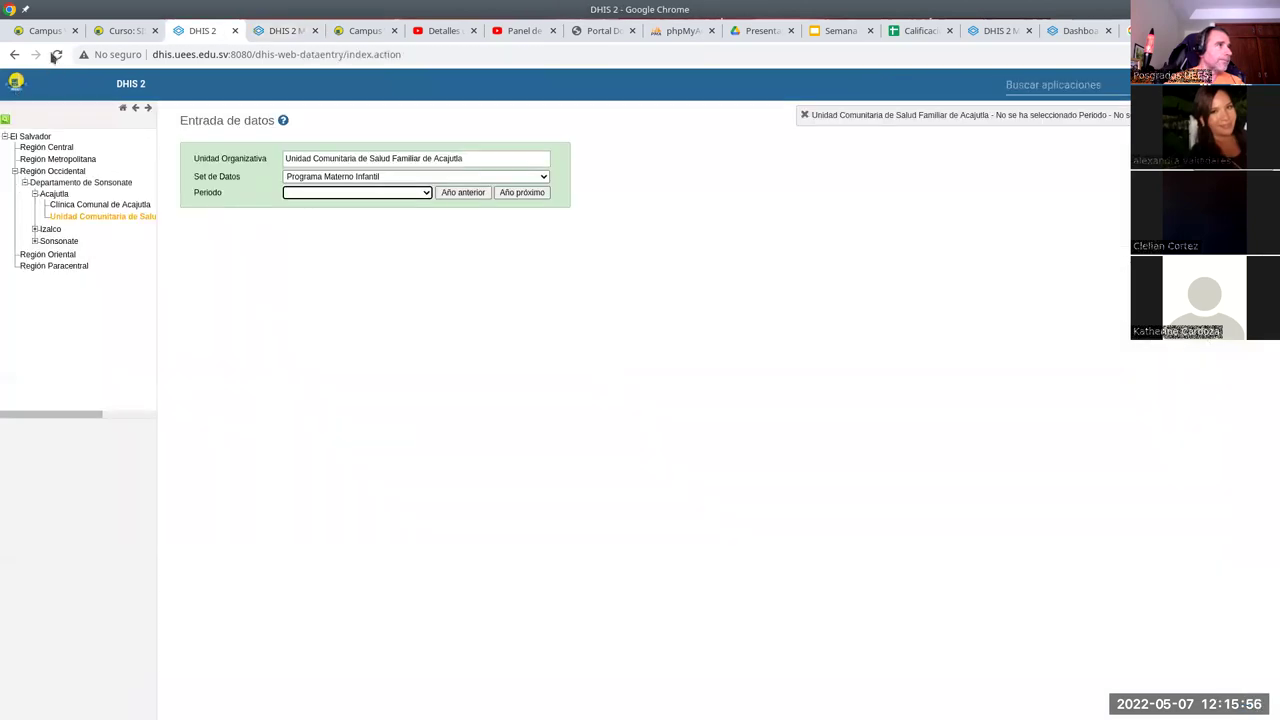
left_click(57, 54)
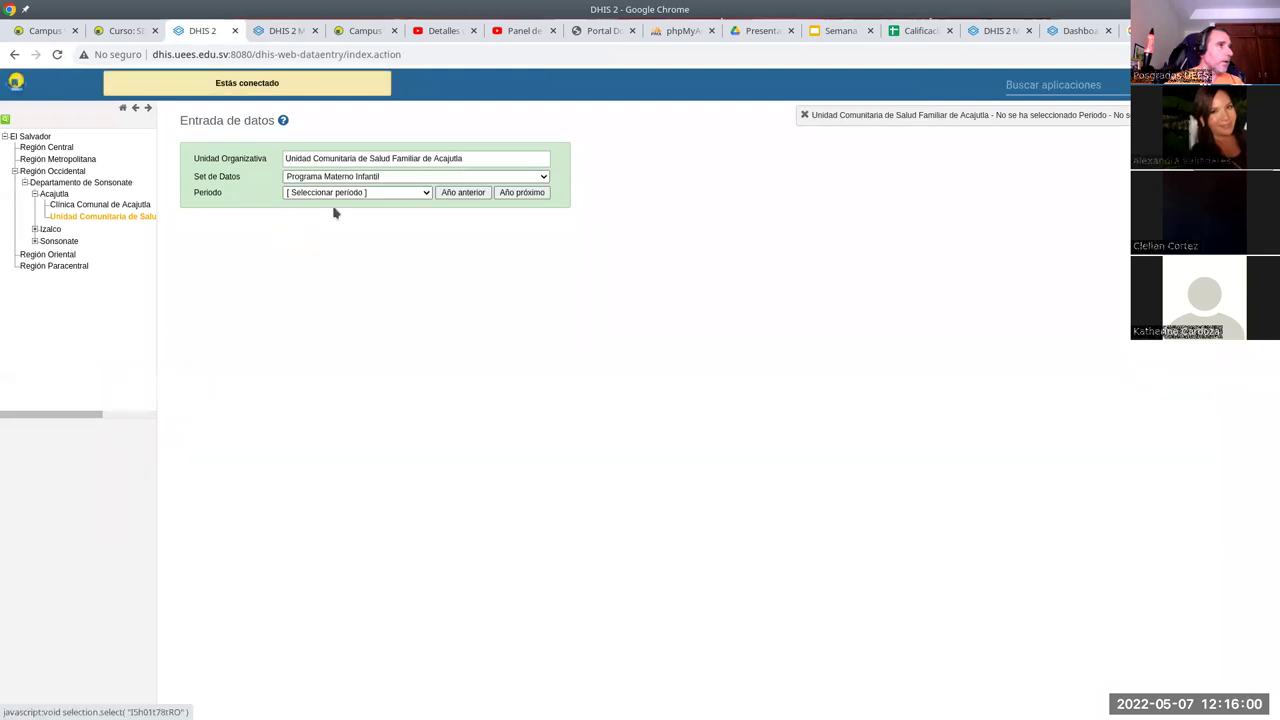
left_click(340, 196)
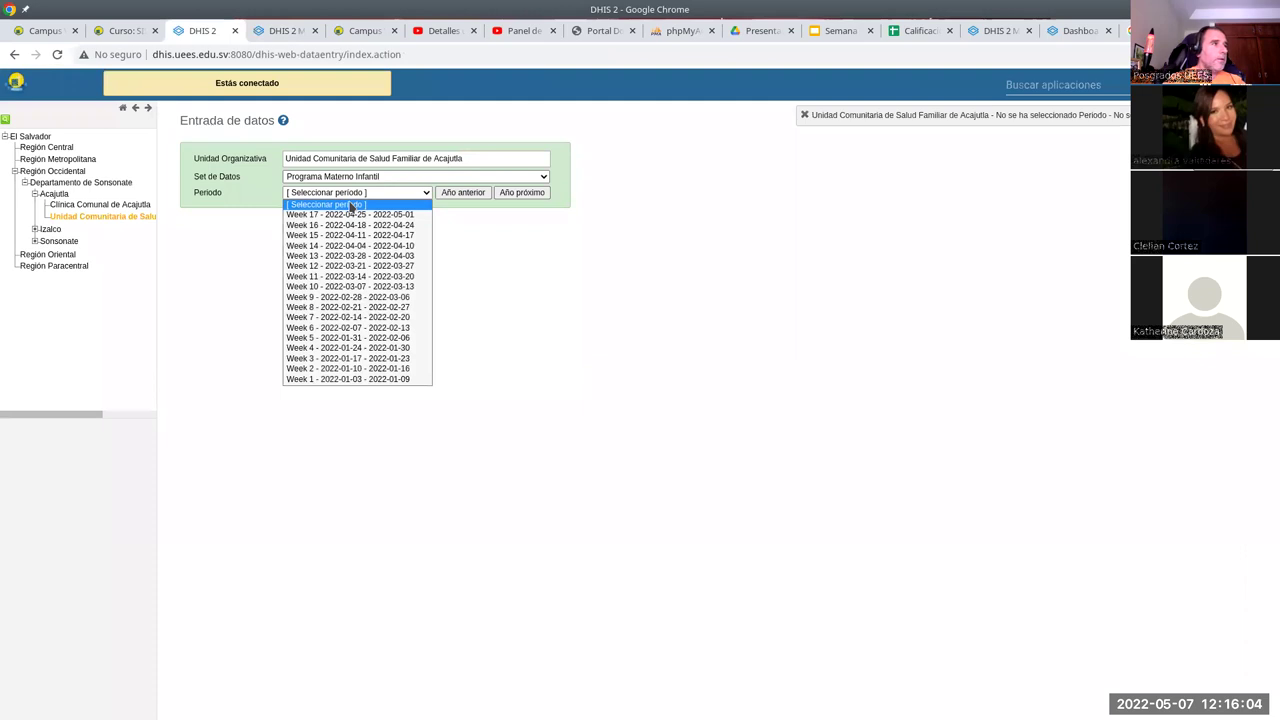
left_click(334, 381)
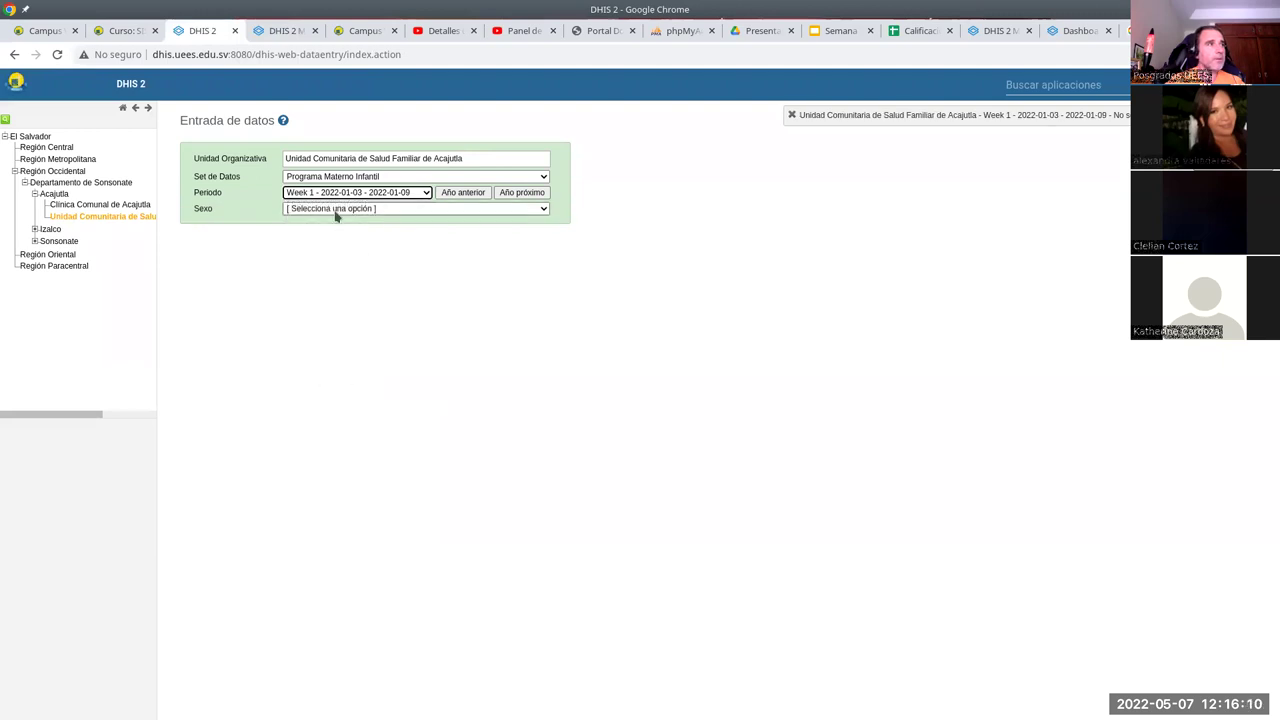
Choose Femenino as the Sexo option and look through all sections of the data entry form
left_click(337, 210)
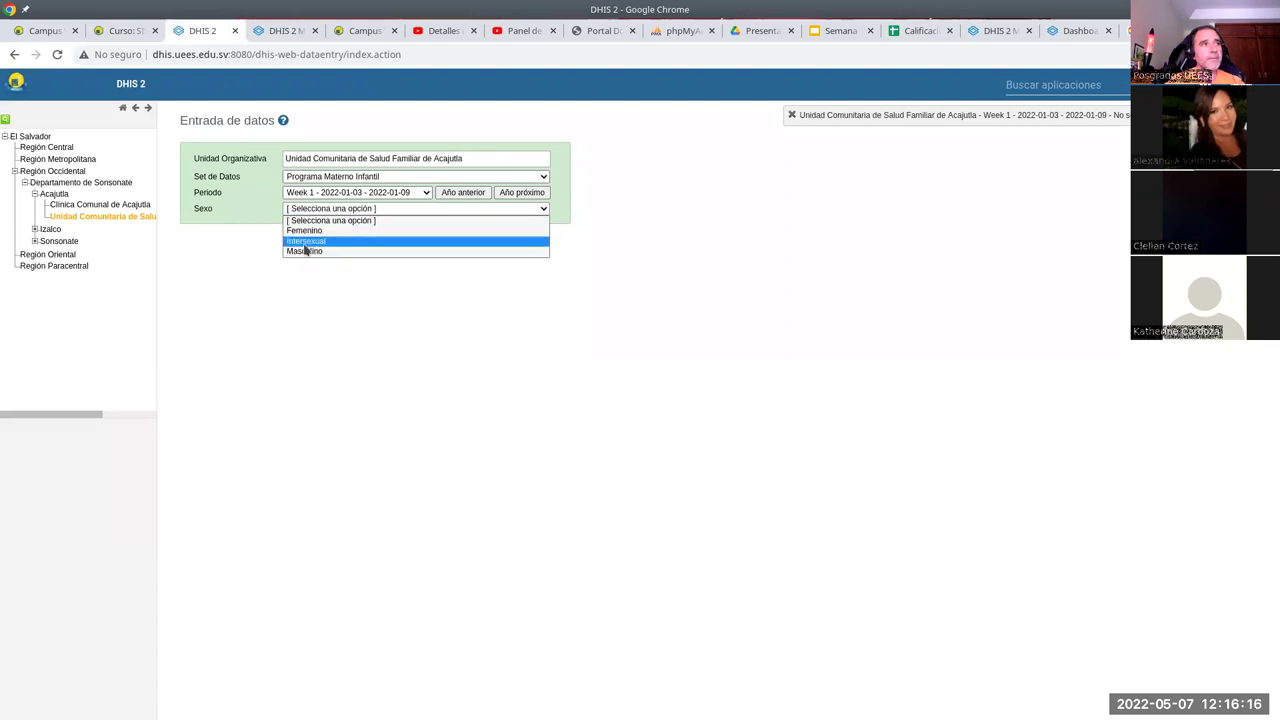
left_click(259, 217)
left_click(310, 210)
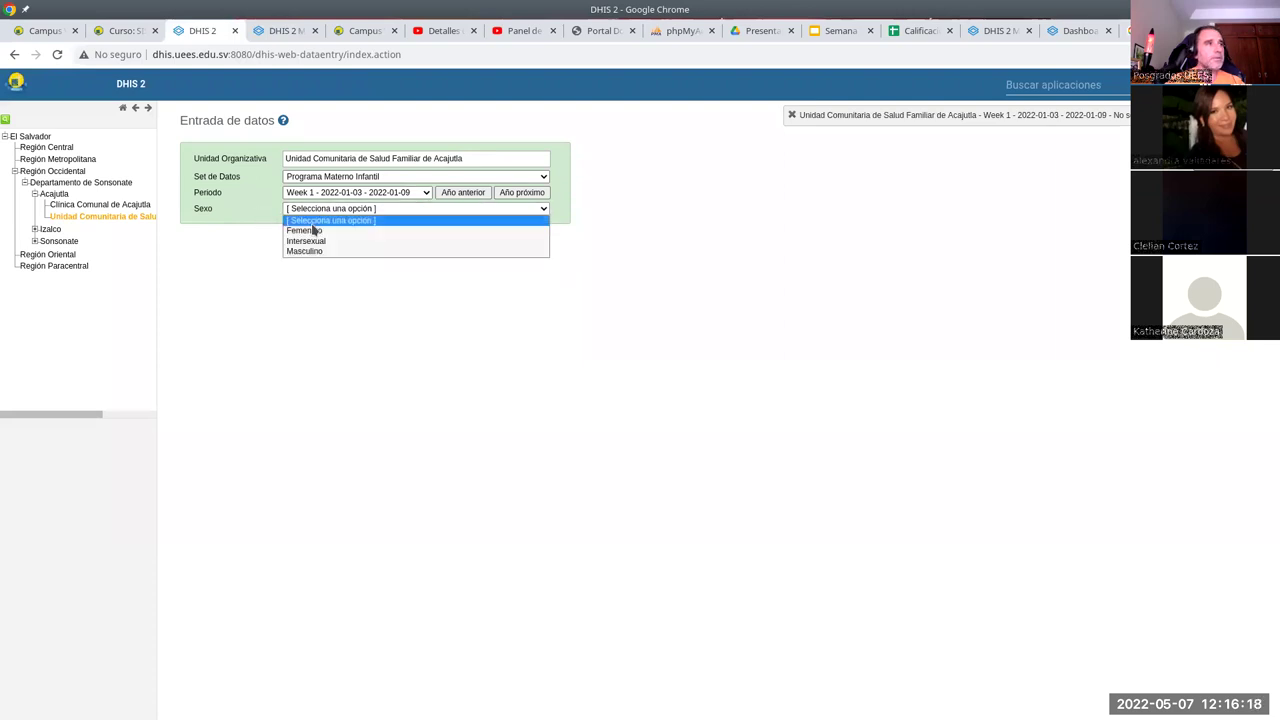
left_click(311, 231)
scroll(337, 440, "down", 3)
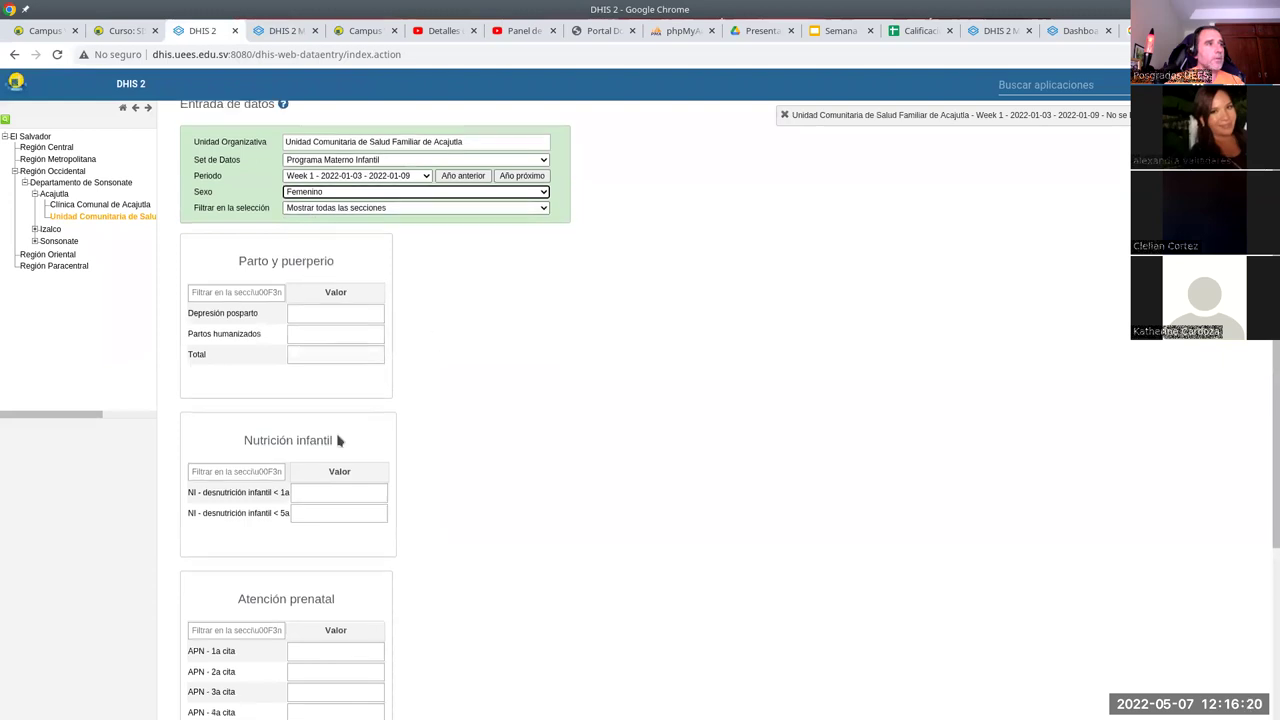
scroll(340, 449, "up", 3)
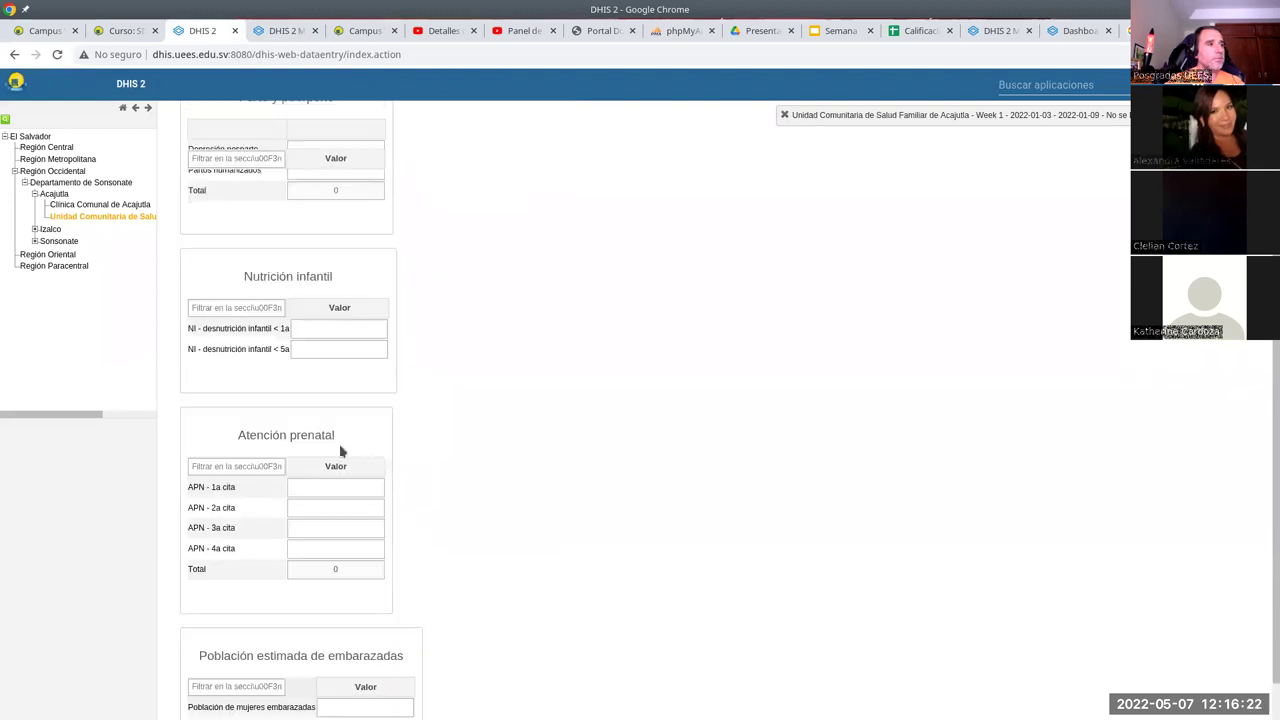
scroll(293, 384, "down", 2)
scroll(300, 380, "up", 2)
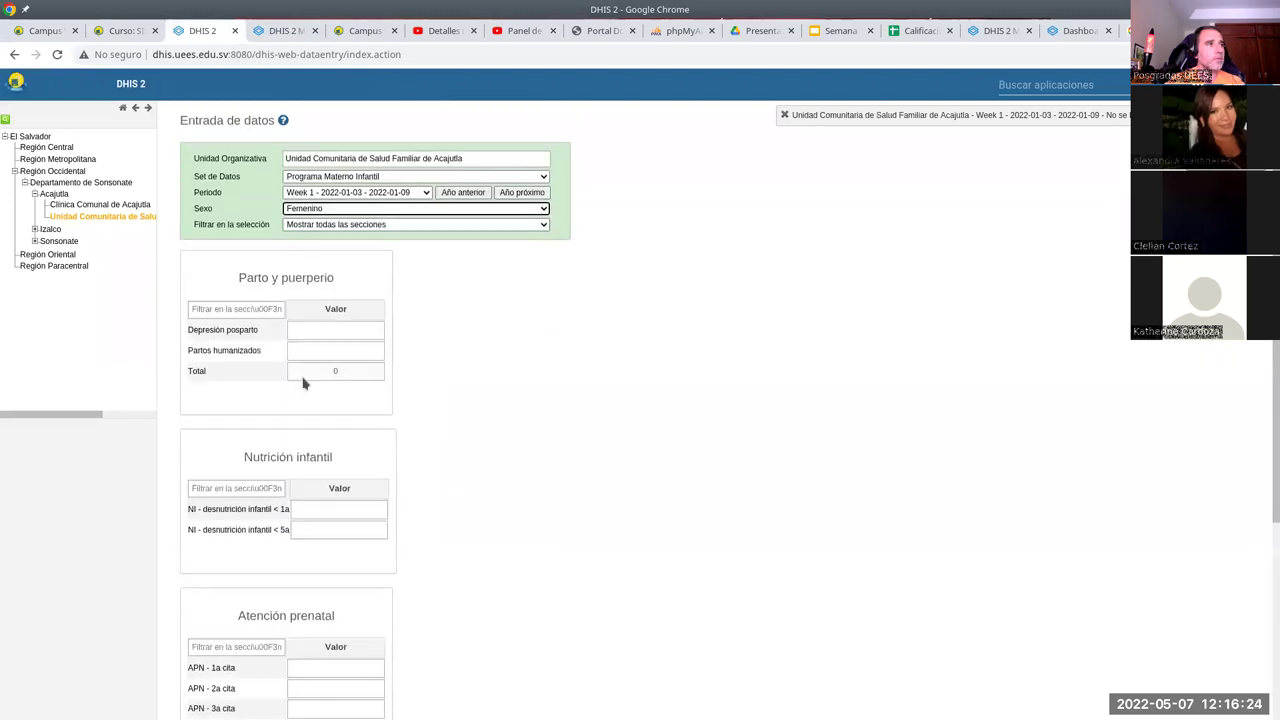
Filter the entry form to the Población estimada de embarazadas section, then to Nutrición infantil
left_click(390, 226)
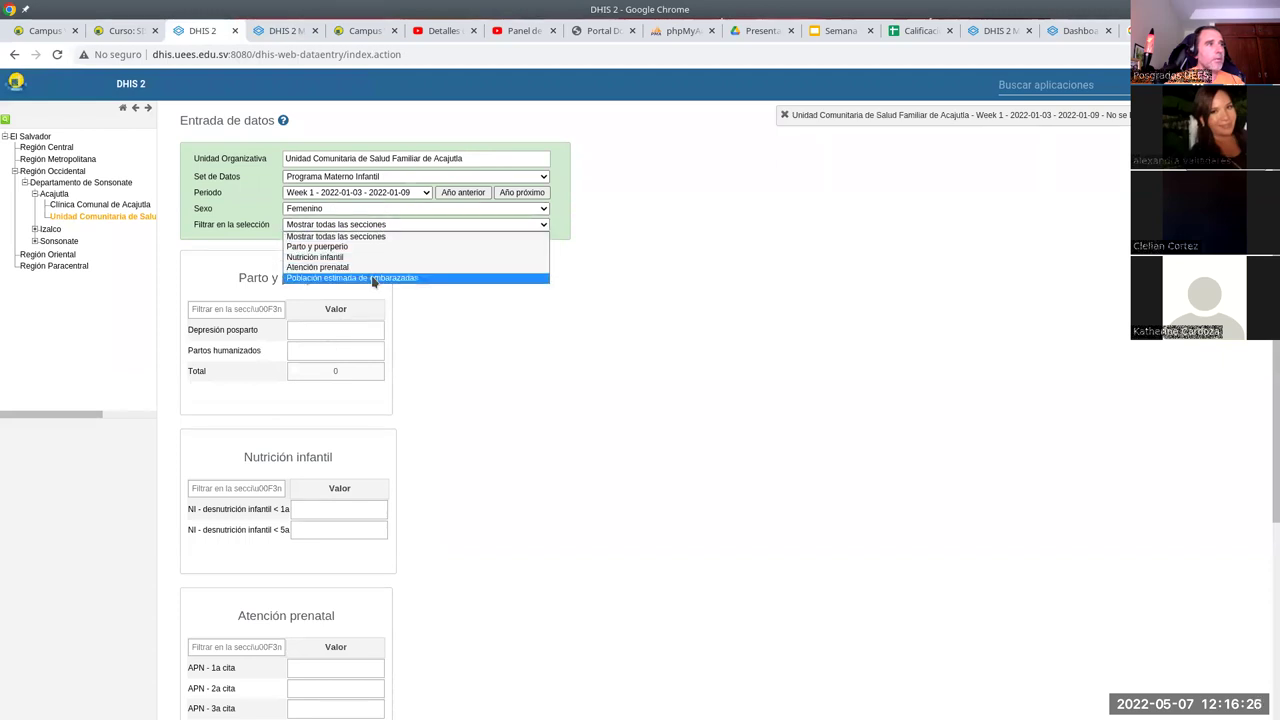
left_click(373, 280)
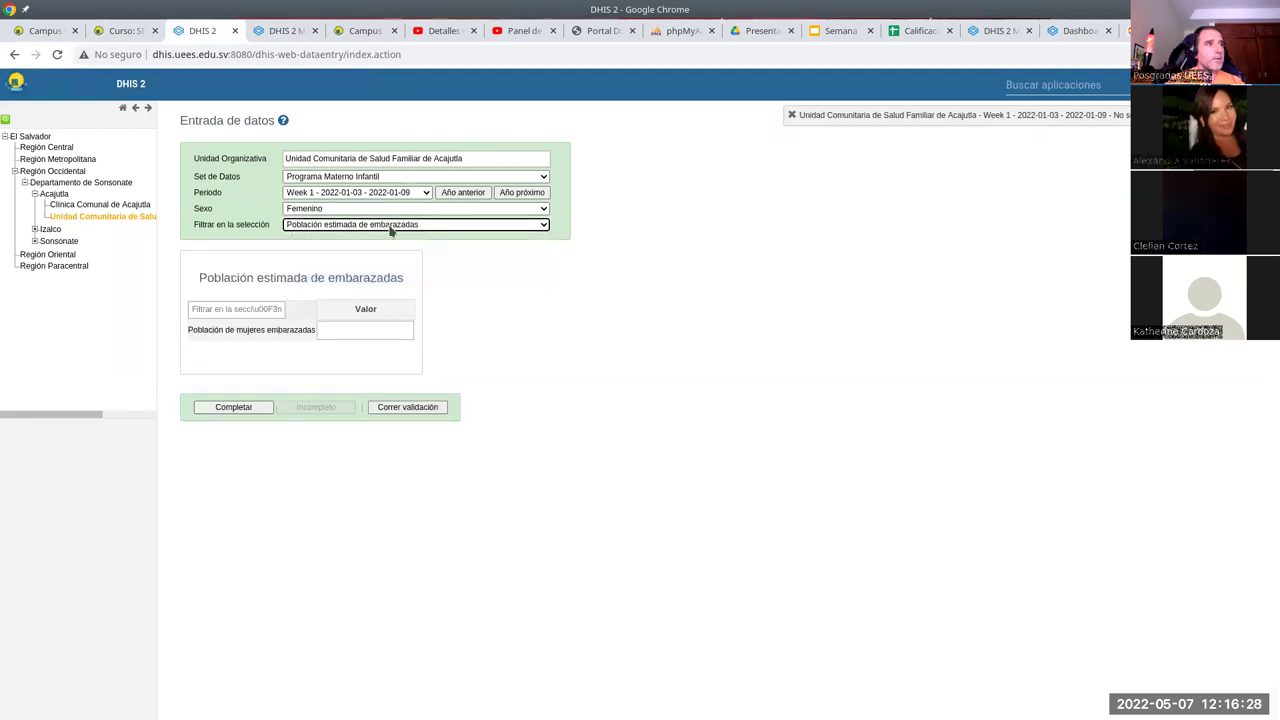
left_click(391, 226)
left_click(372, 258)
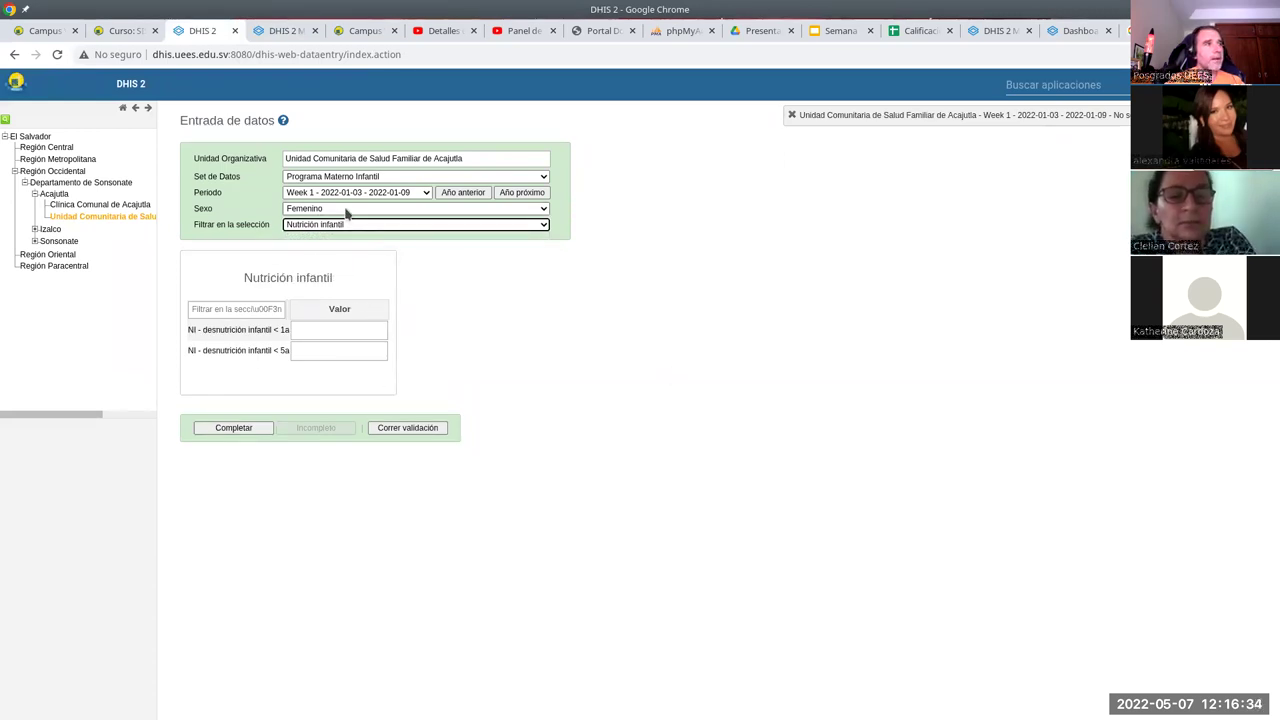
Return to Maintenance and open the Programa Materno Infantil data set for editing
left_click(285, 30)
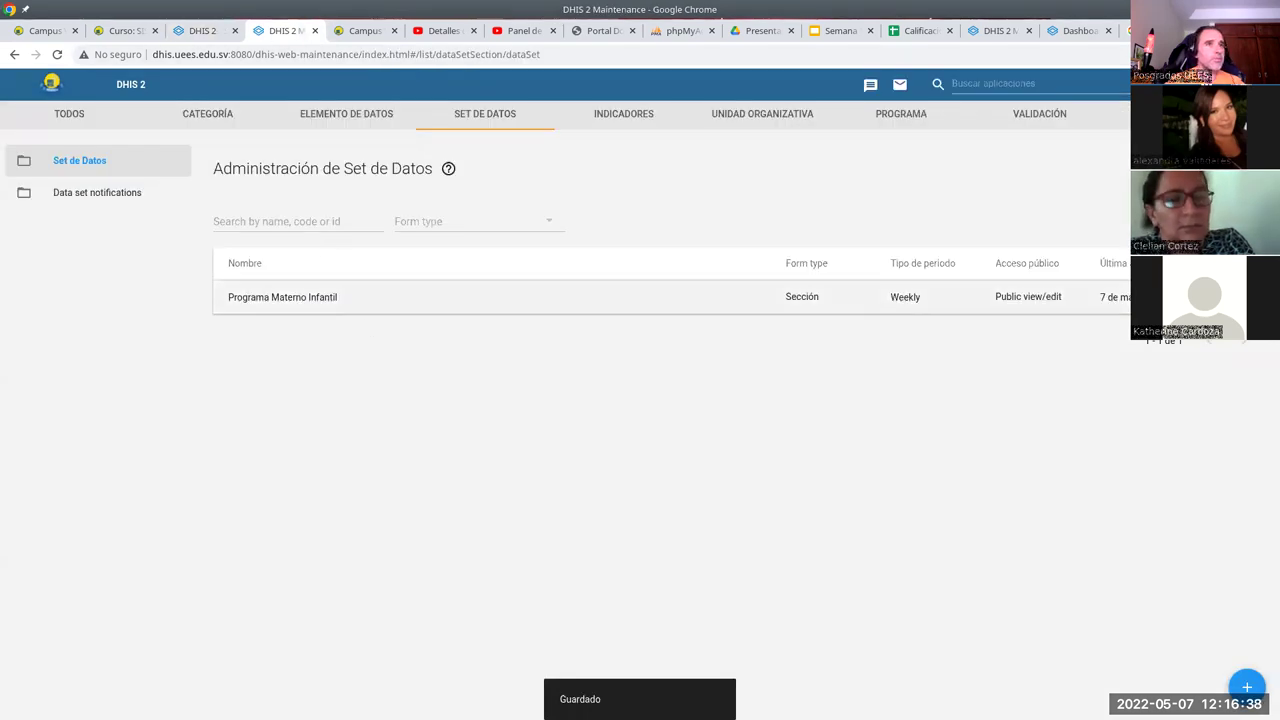
left_click(985, 297)
left_click(1030, 318)
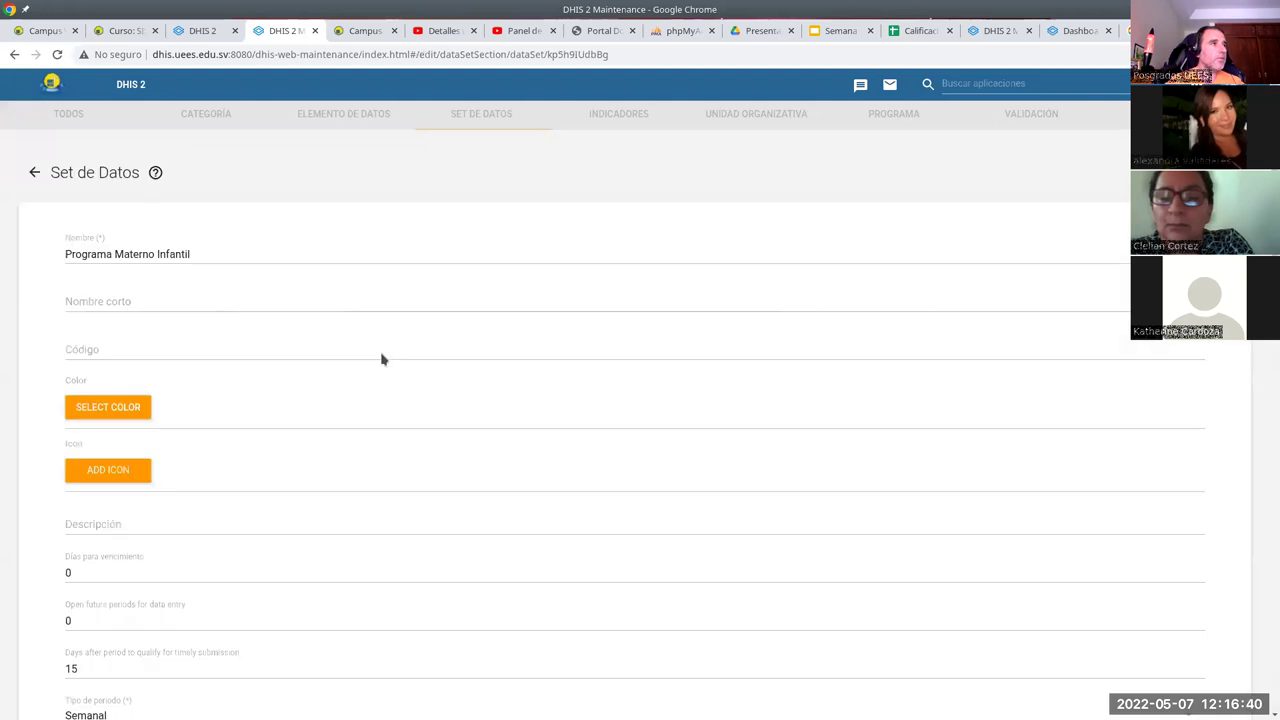
Set the data set's category combination to Ninguno and save the data set
scroll(292, 481, "down", 7)
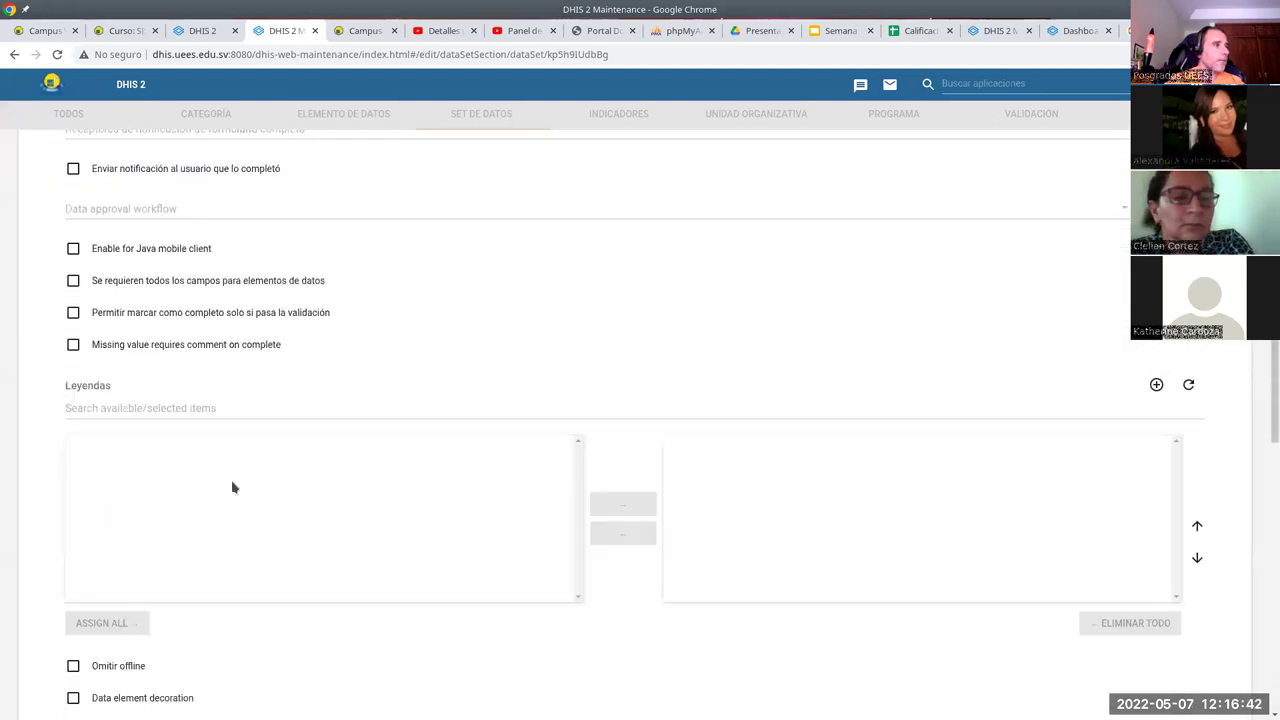
scroll(226, 491, "down", 7)
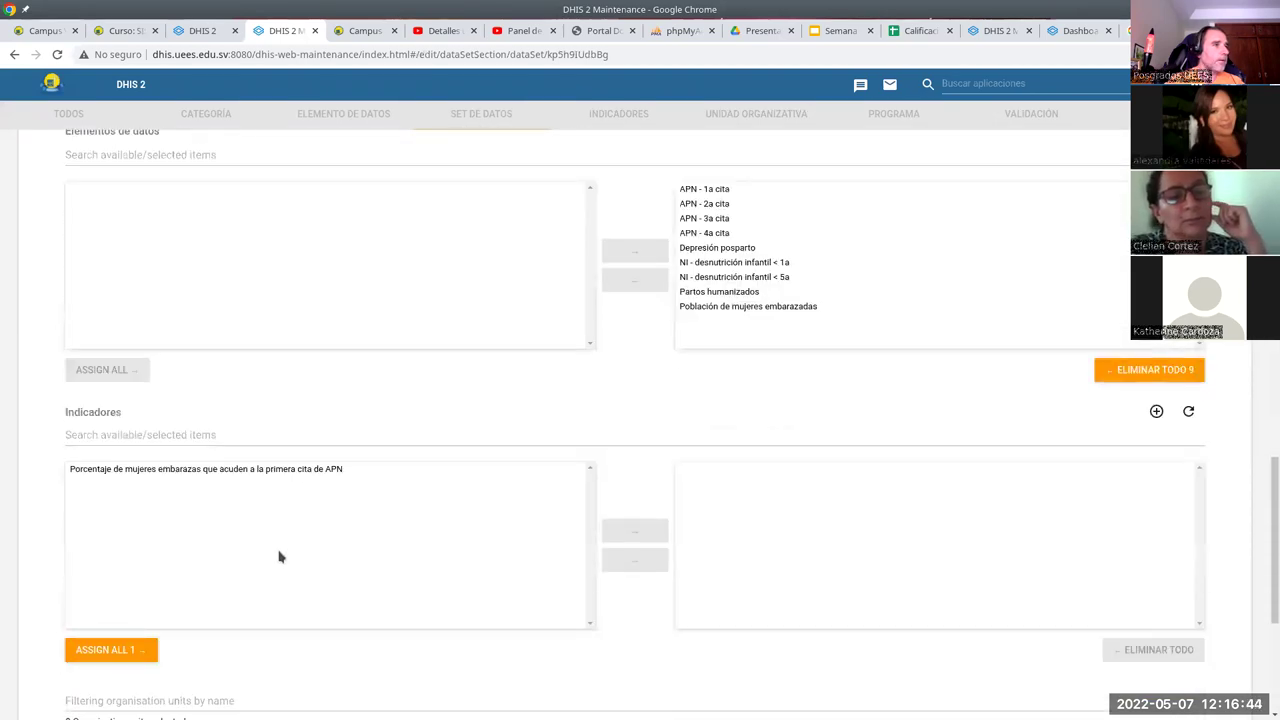
scroll(255, 487, "up", 10)
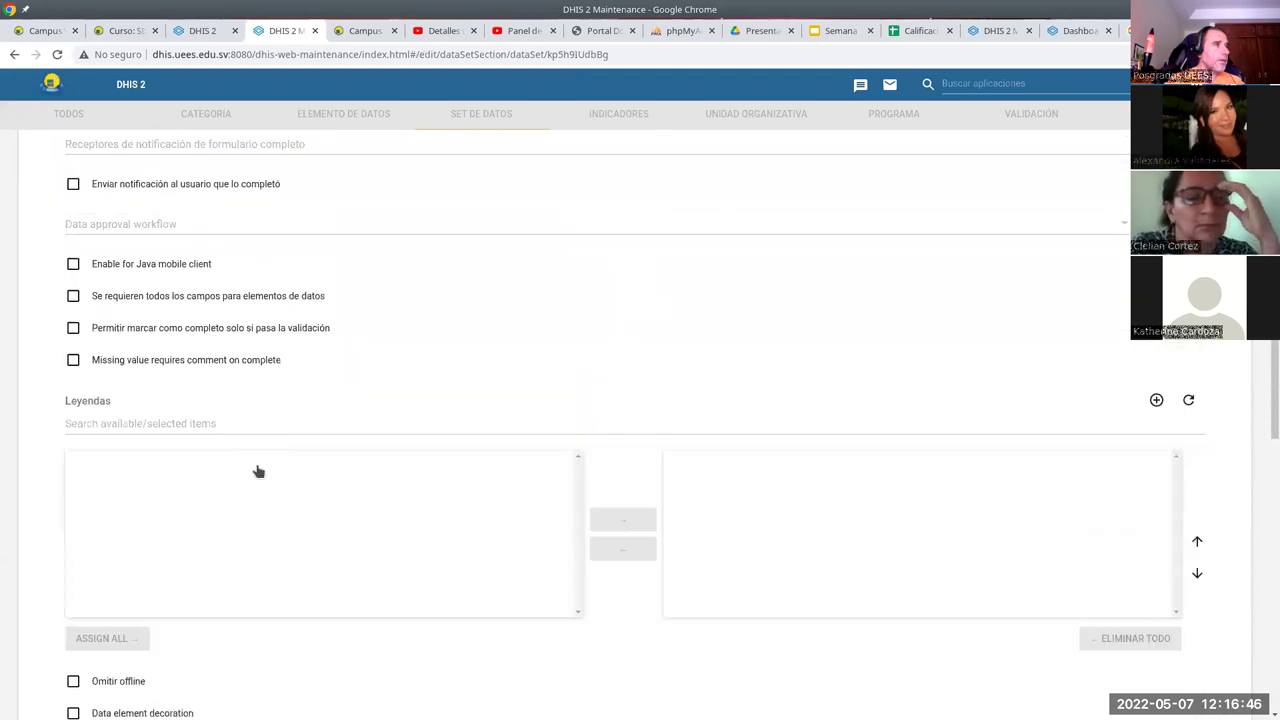
scroll(248, 430, "up", 3)
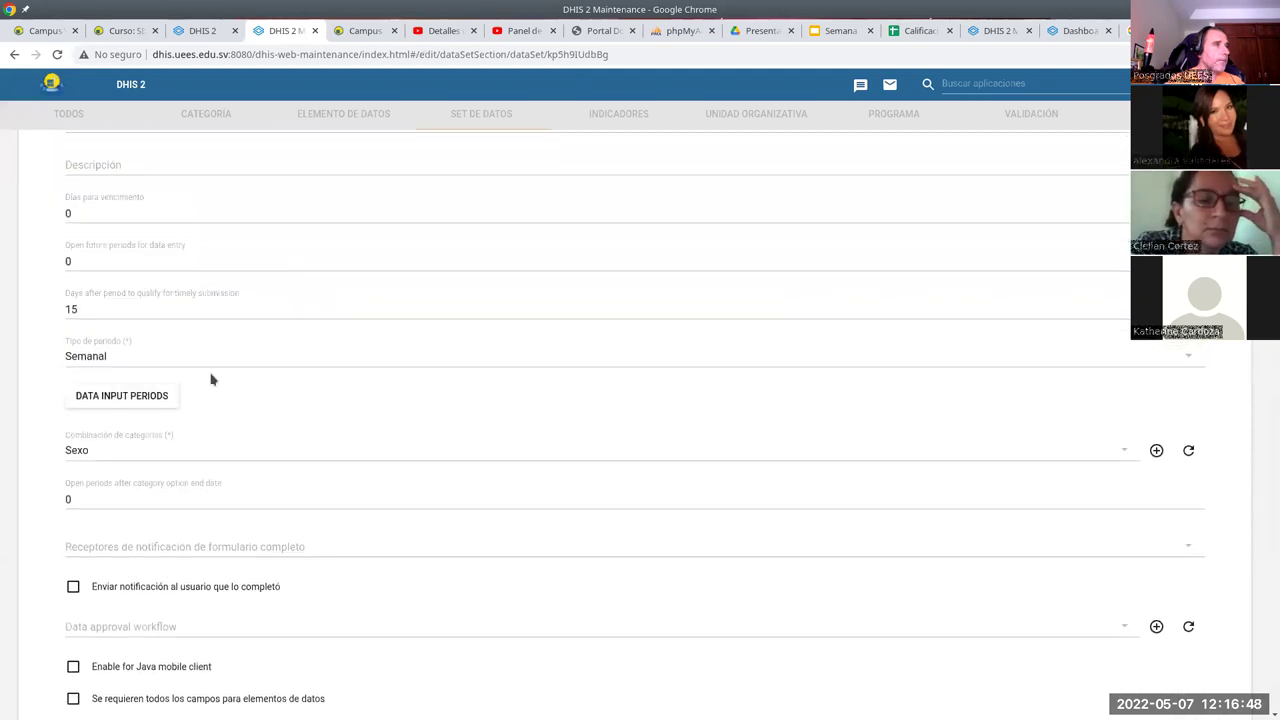
scroll(214, 383, "down", 1)
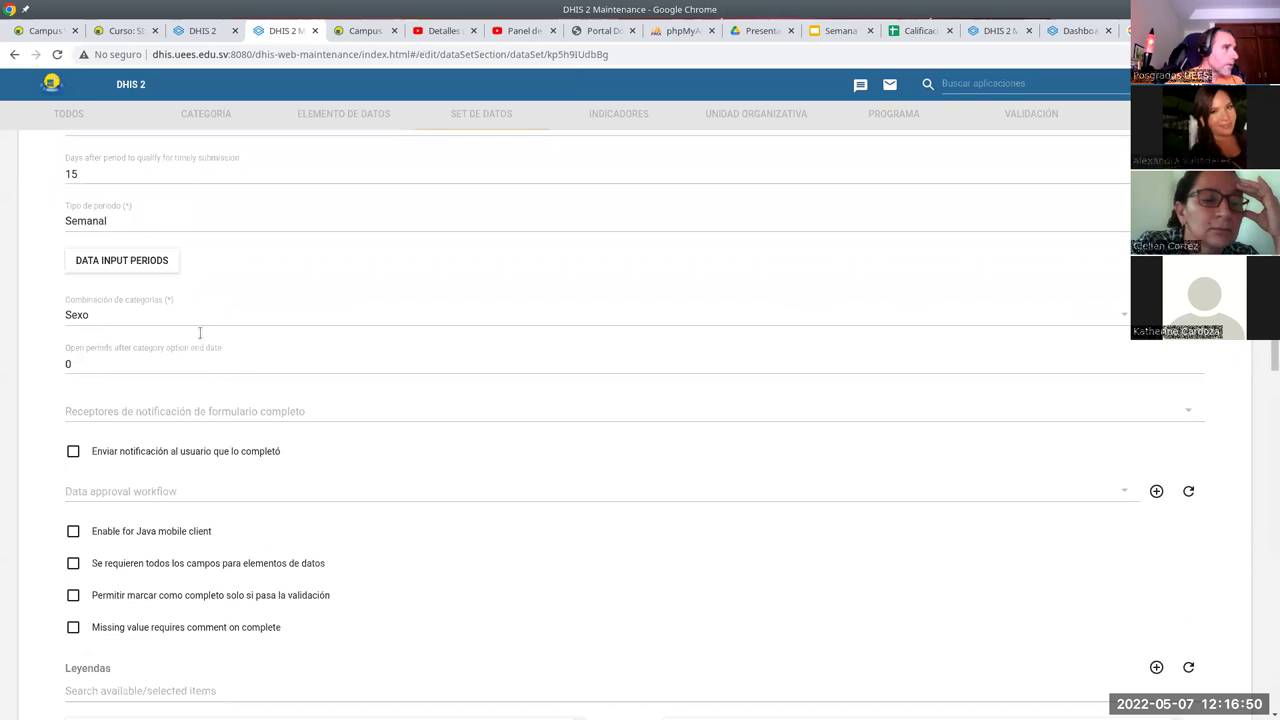
left_click(190, 318)
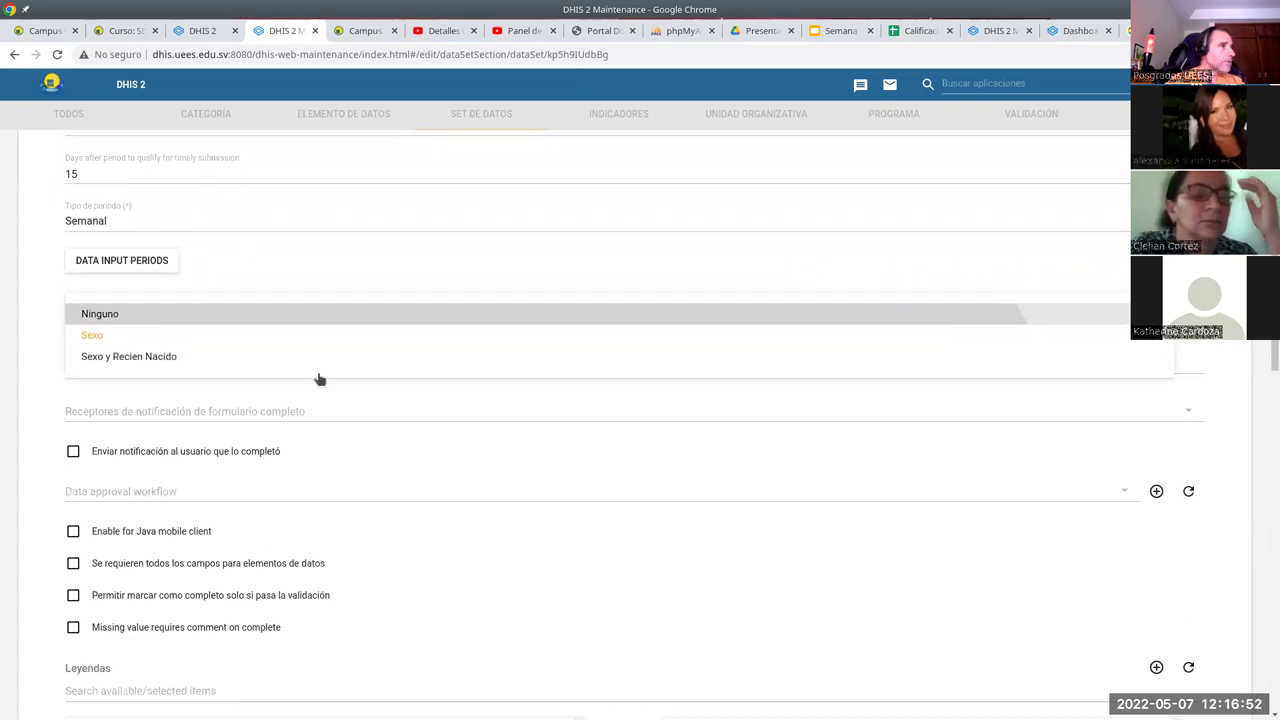
left_click(200, 314)
scroll(469, 506, "down", 10)
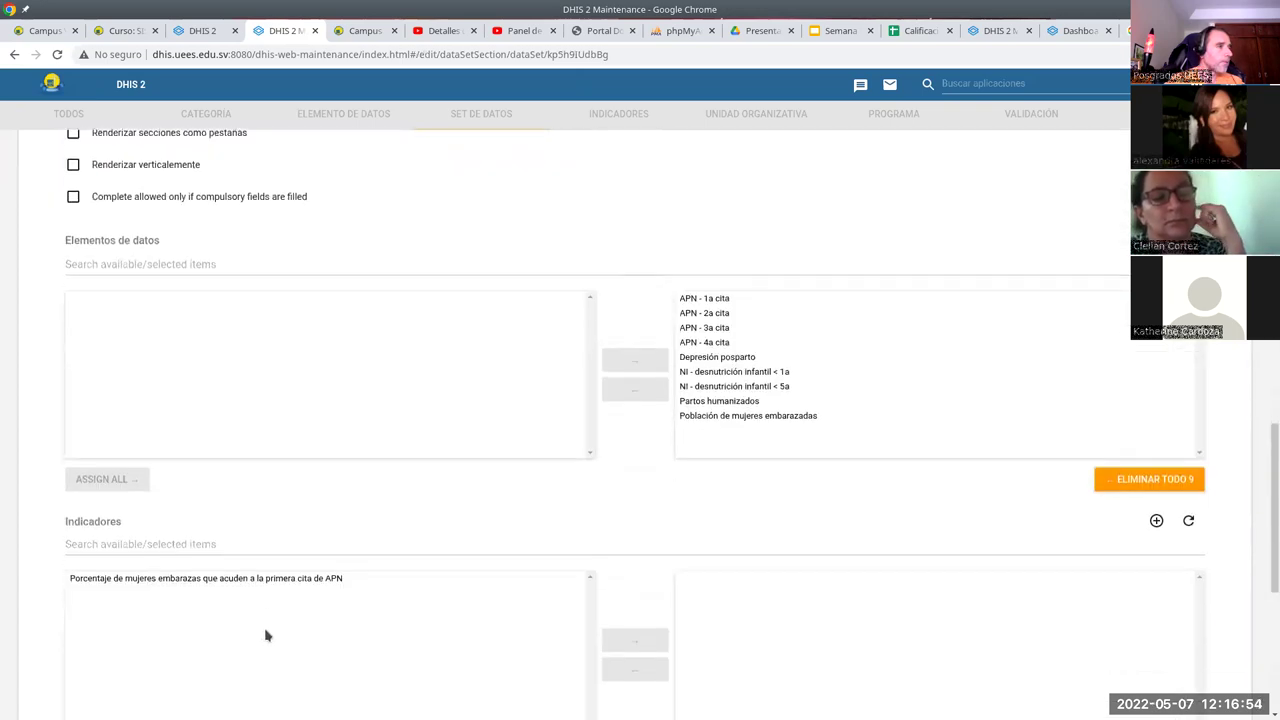
scroll(266, 636, "down", 6)
left_click(128, 606)
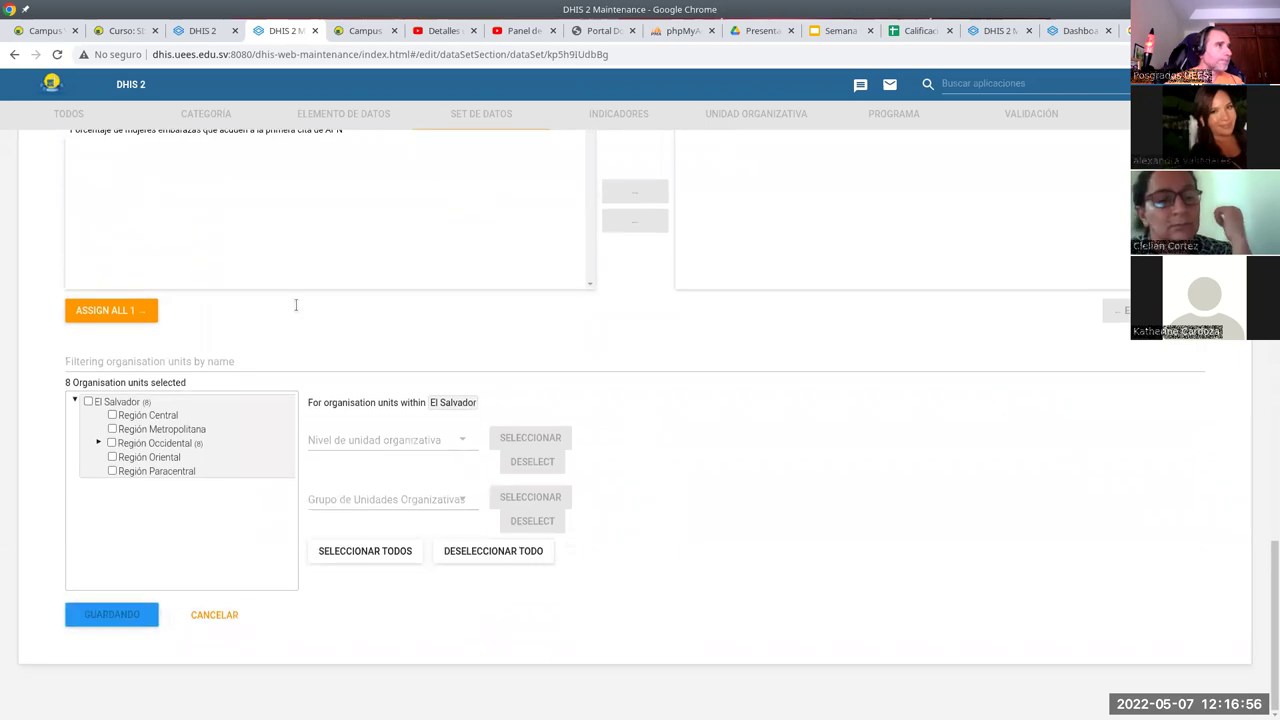
Return to the data entry page, reload it and select Week 1 (2022-01-03 - 2022-01-09) as the period for Programa Materno Infantil
left_click(208, 33)
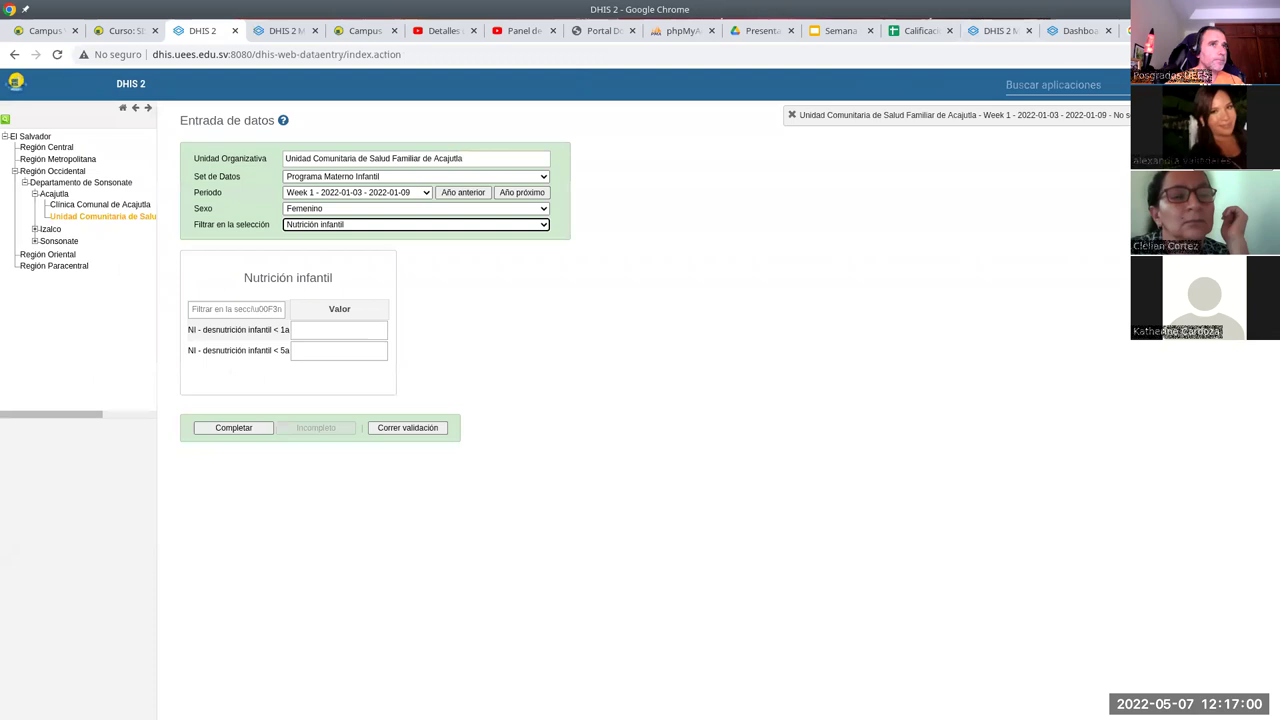
left_click(60, 57)
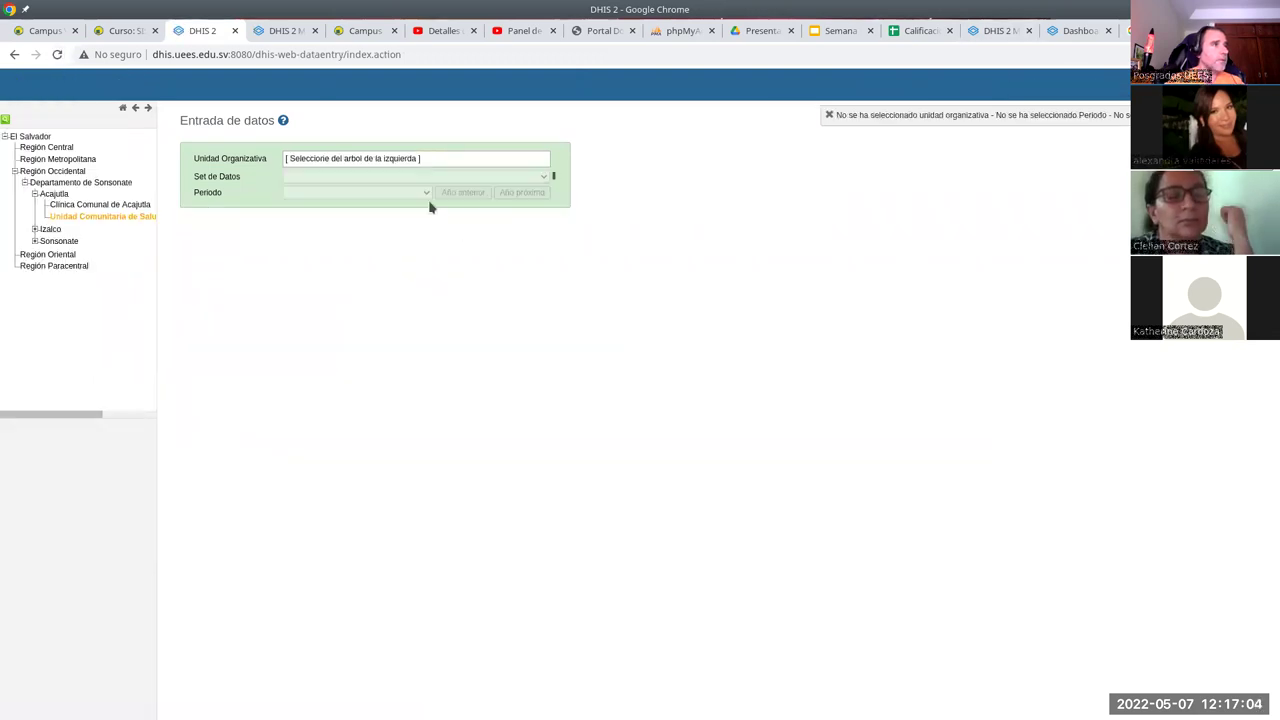
left_click(361, 196)
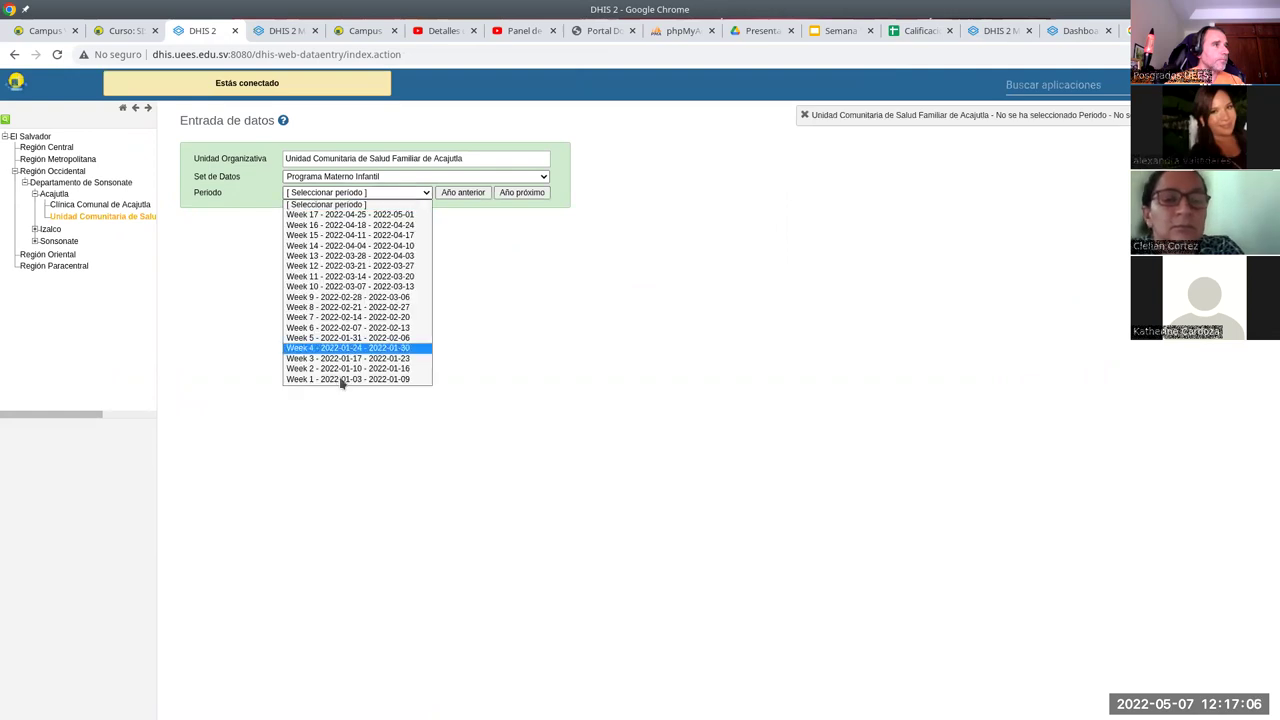
left_click(333, 380)
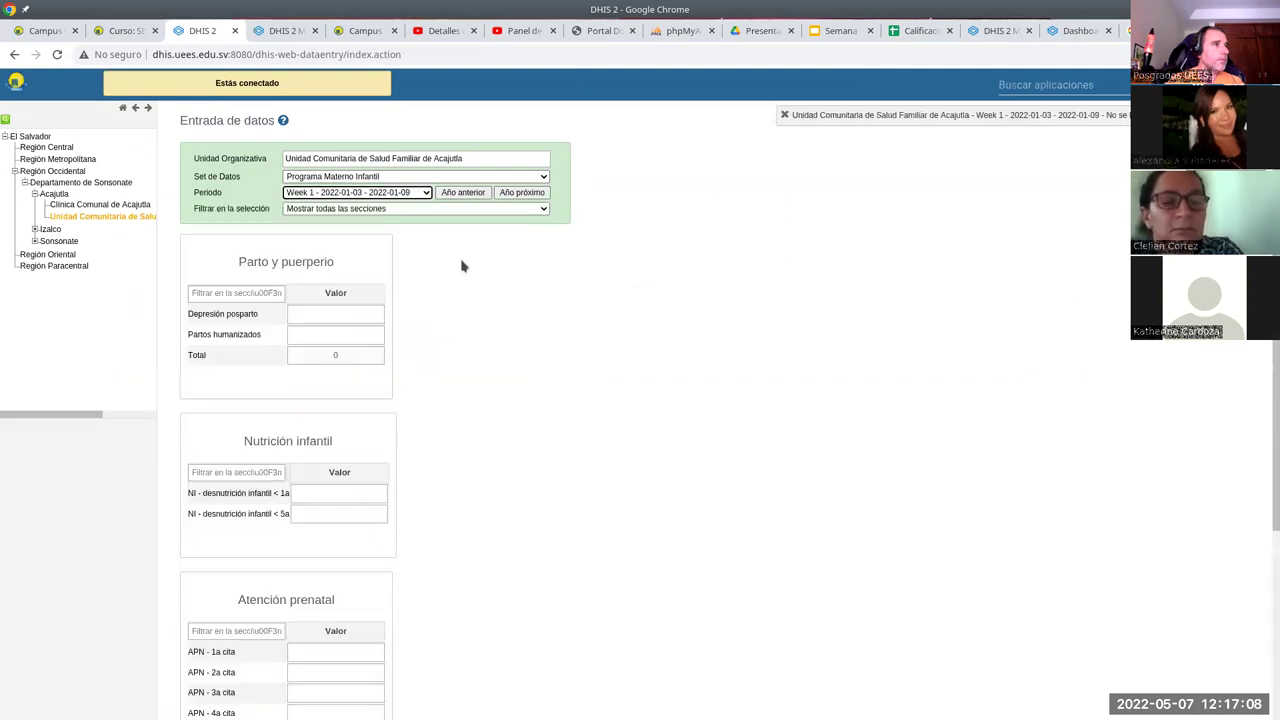
Filter the form to the Atención prenatal section and enter 22 for APN - 1a cita and 12 for APN - 2a cita
left_click(390, 210)
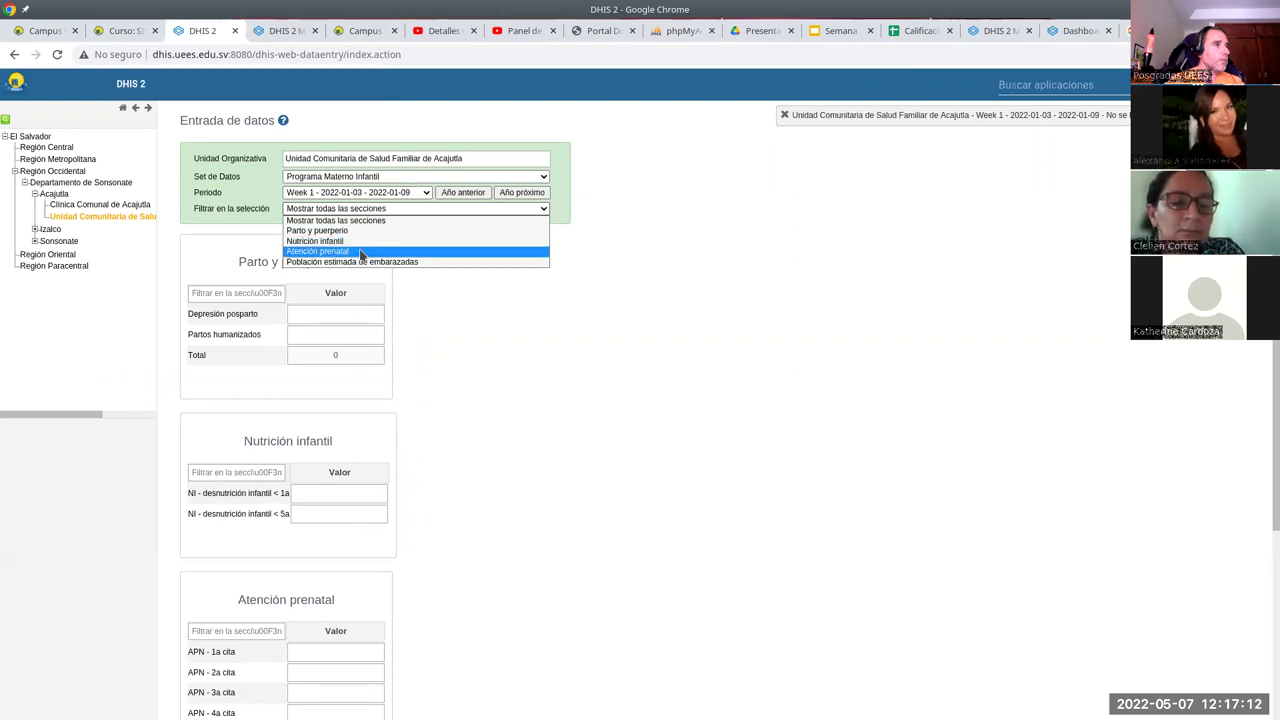
left_click(361, 252)
left_click(335, 314)
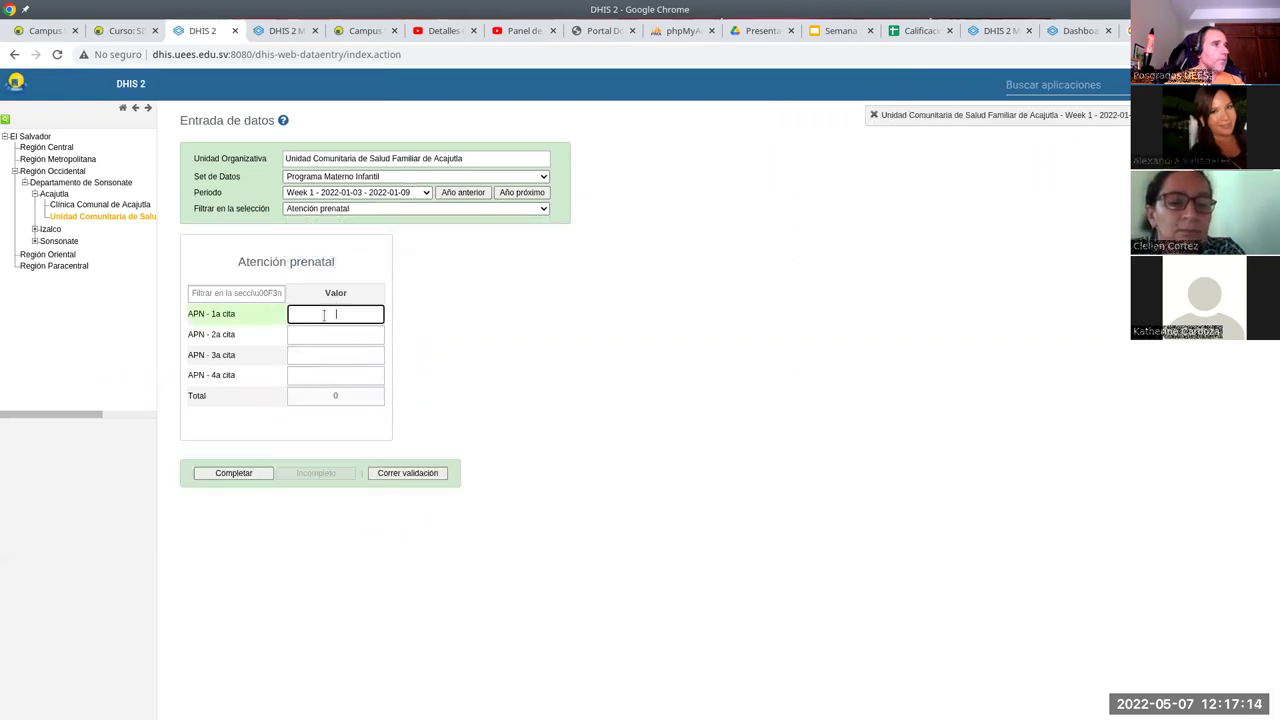
left_click(334, 342)
key("Tab")
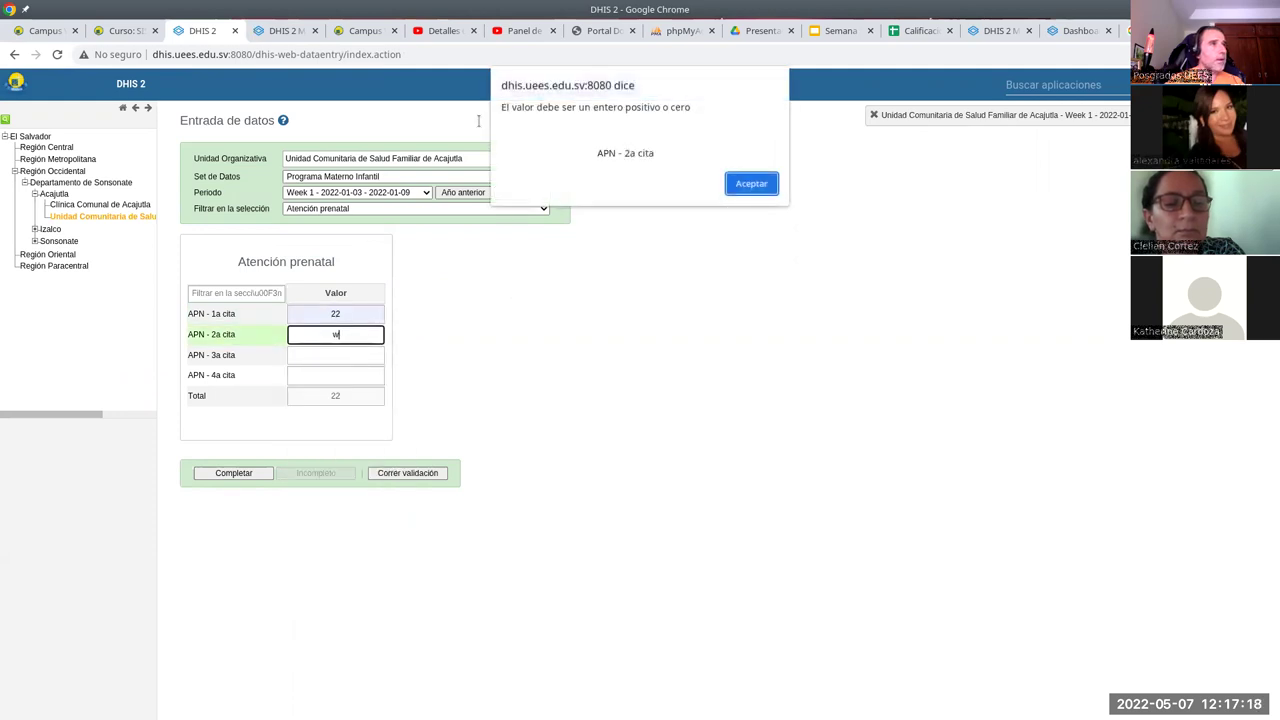
key("BackSpace")
type("1")
left_click(751, 183)
type("2")
Enter 43 for both APN - 3a cita and APN - 4a cita, and return to the APN - 2a cita value
left_click(349, 354)
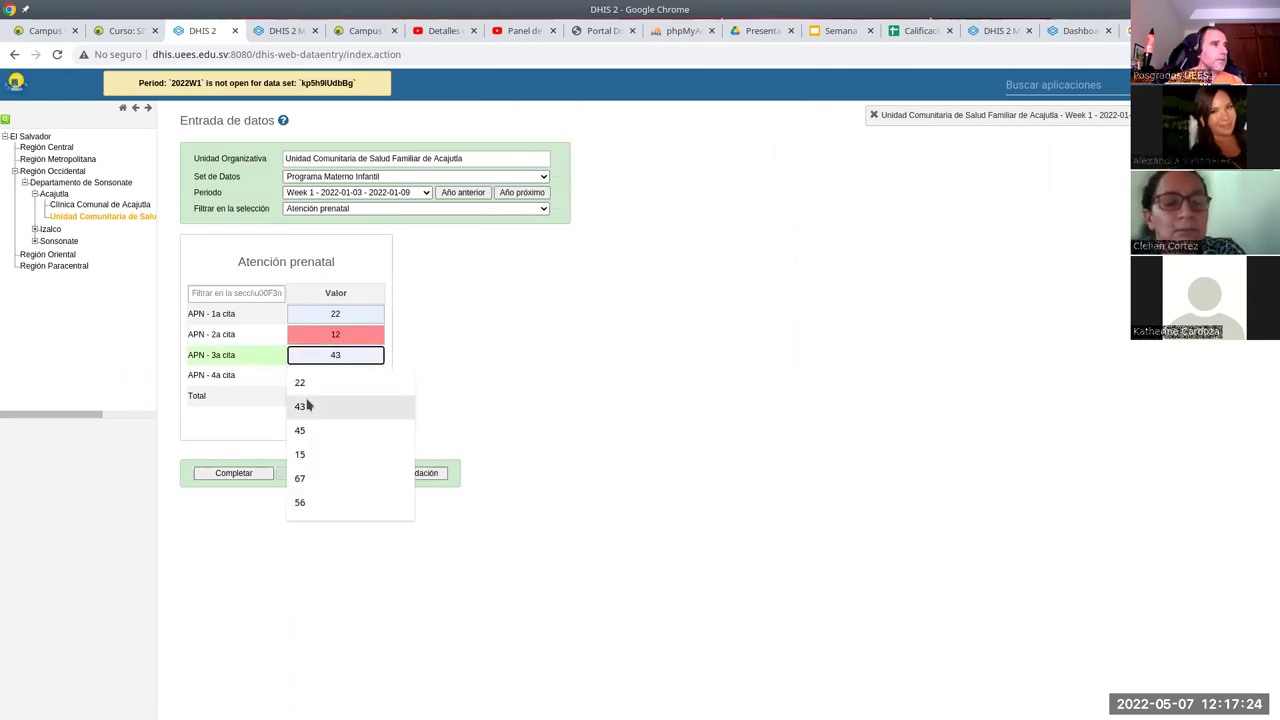
left_click(309, 406)
left_click(345, 375)
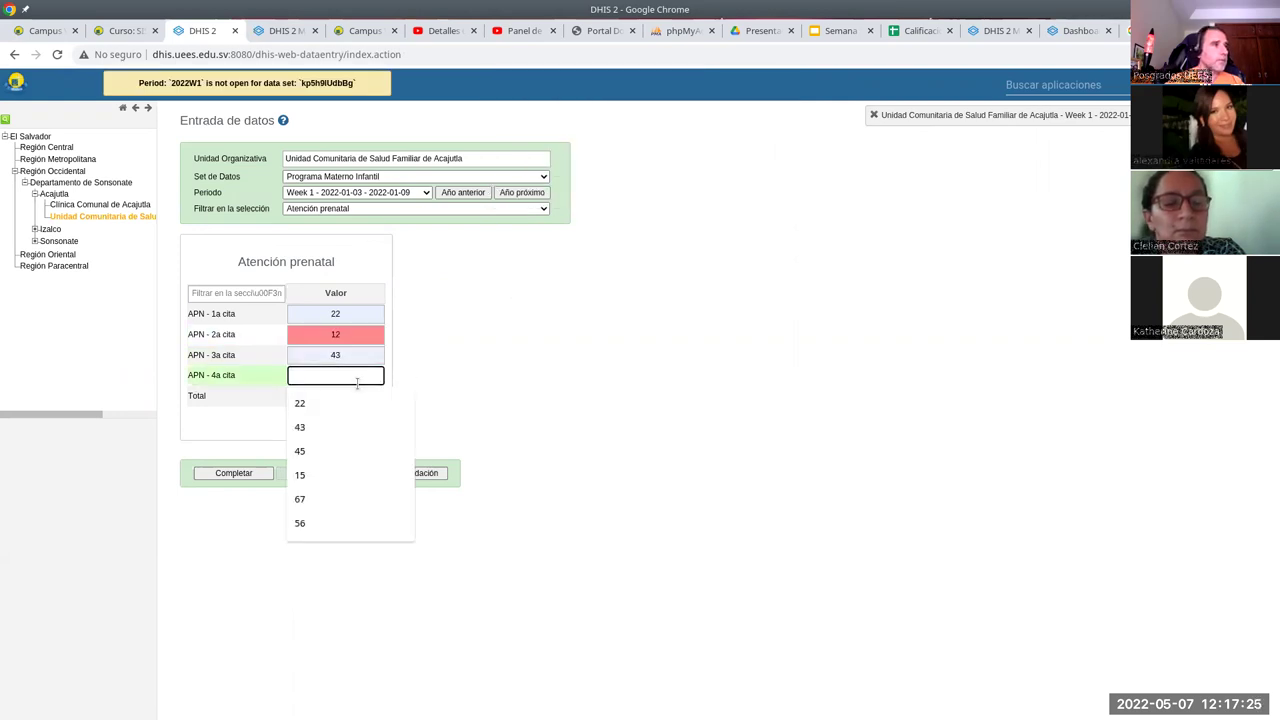
left_click(322, 427)
left_click(383, 334)
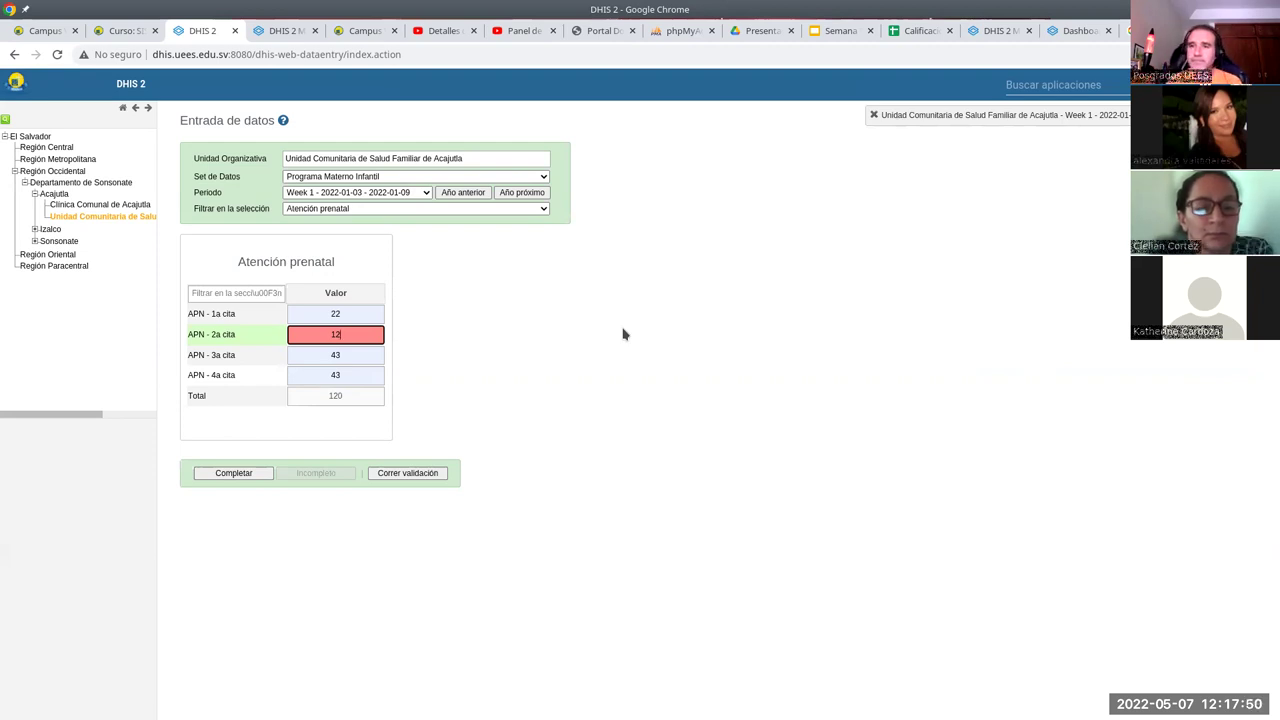
Switch to the Semana 11 presentation in Google Slides and review the Paso 6 slide on data capture mechanisms
left_click(838, 31)
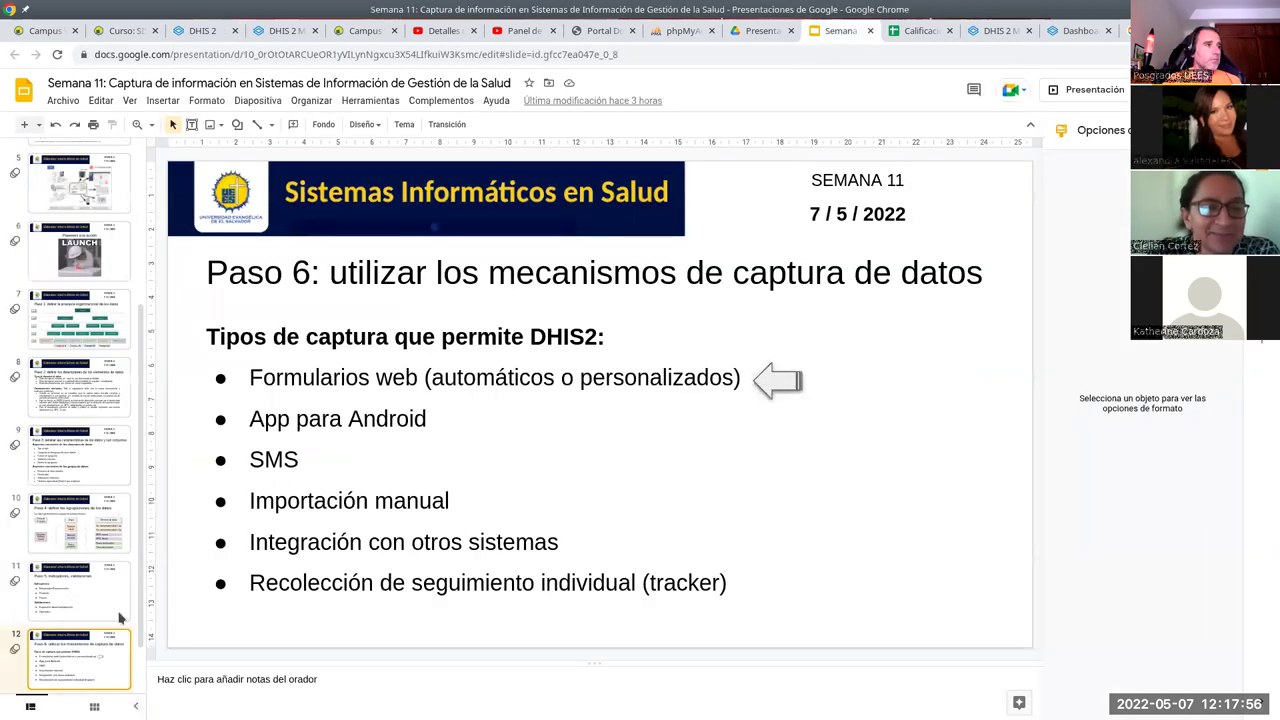
scroll(90, 678, "down", 1)
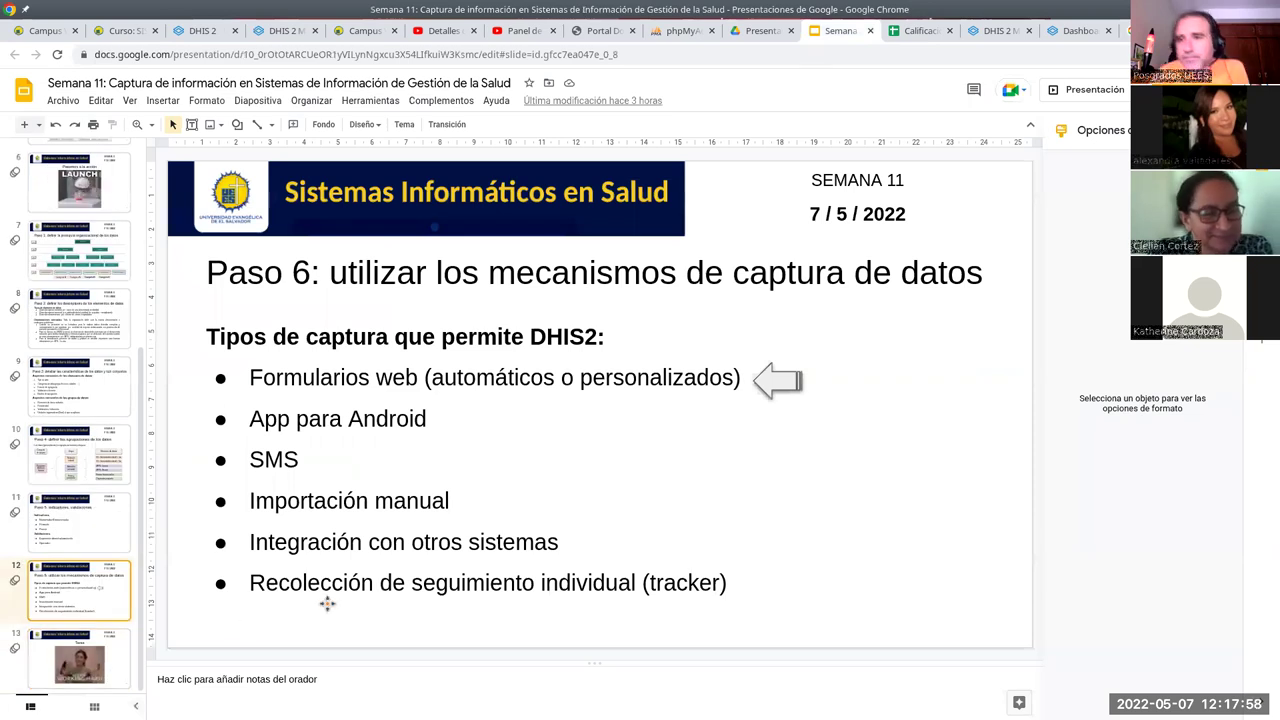